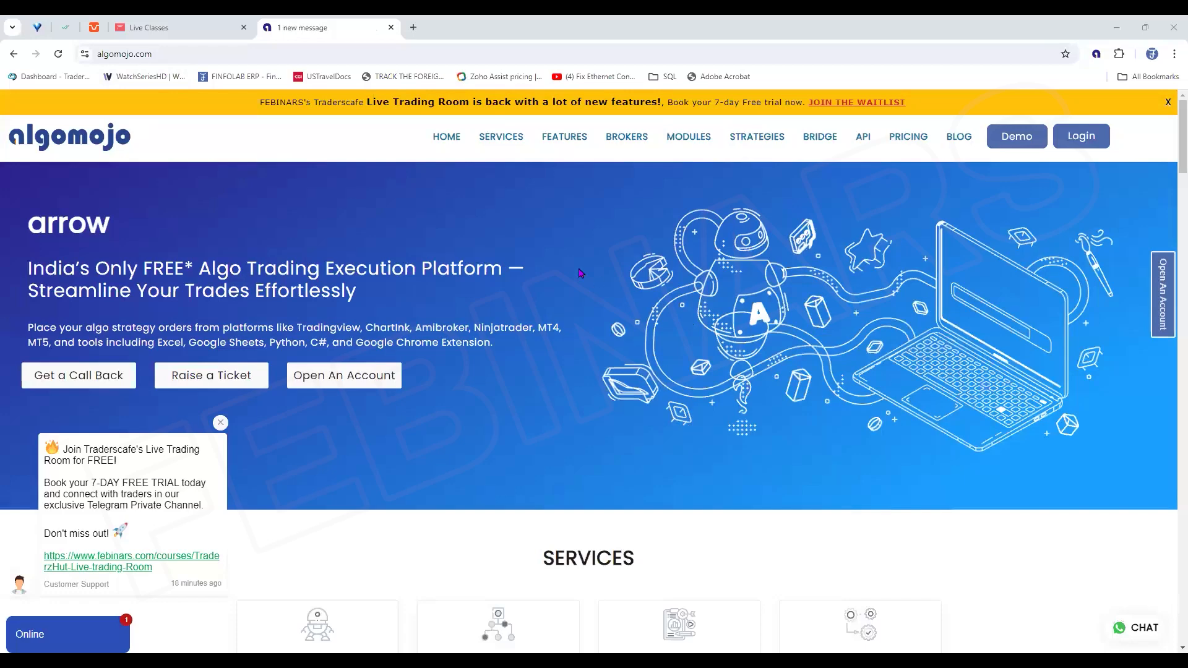
Dismiss the chat message, examine the broker choices in the Open An Account form, and close the form
click(221, 424)
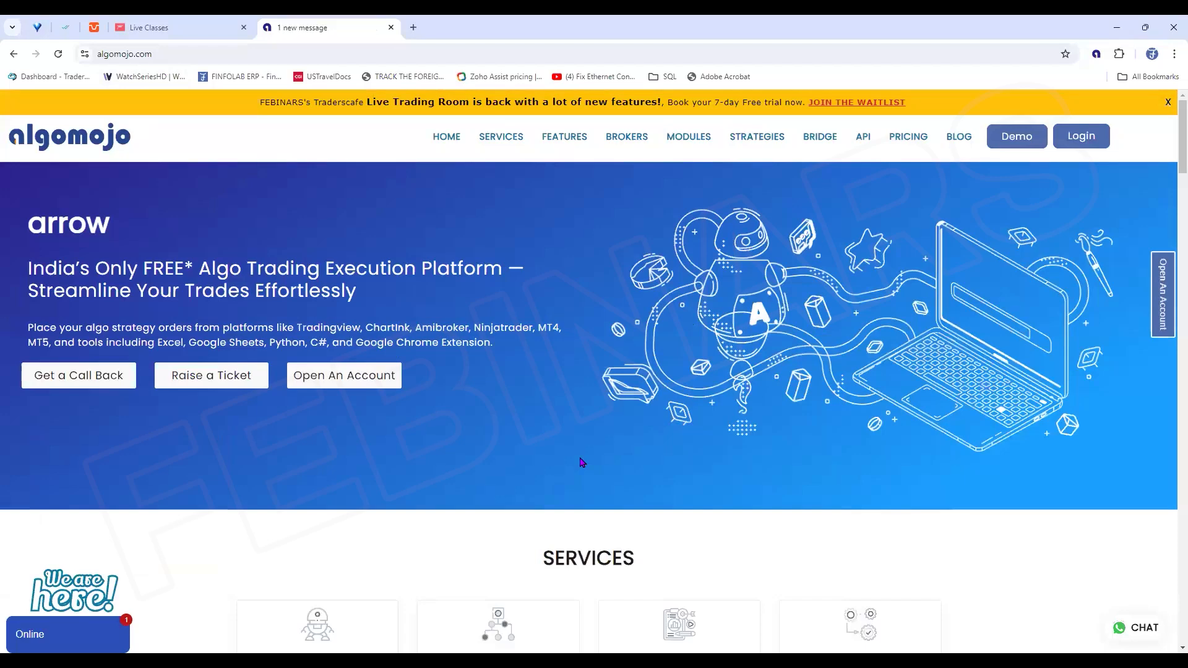
click(351, 383)
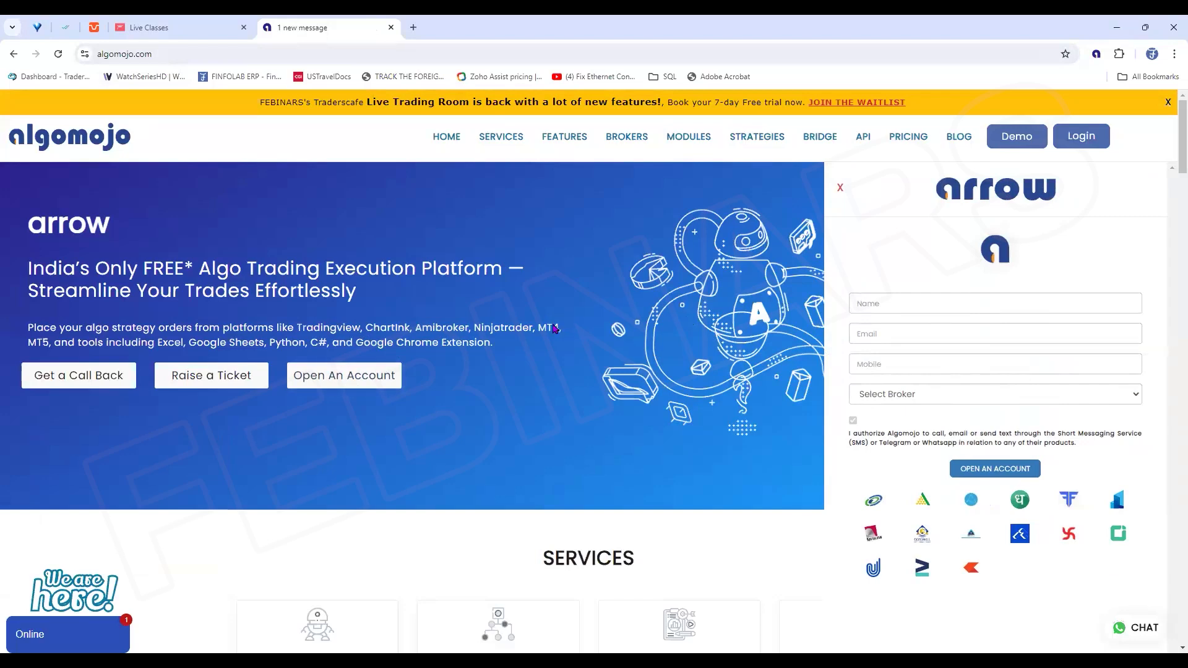
click(901, 400)
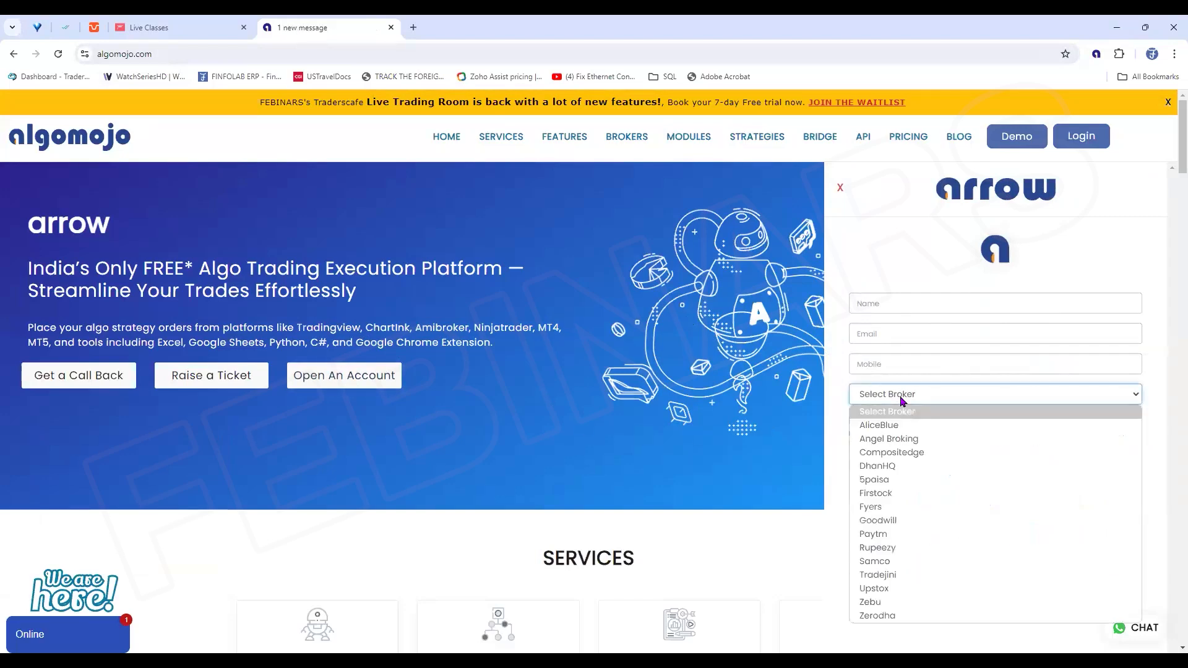
key(Down)
key(Down)
key(Down)
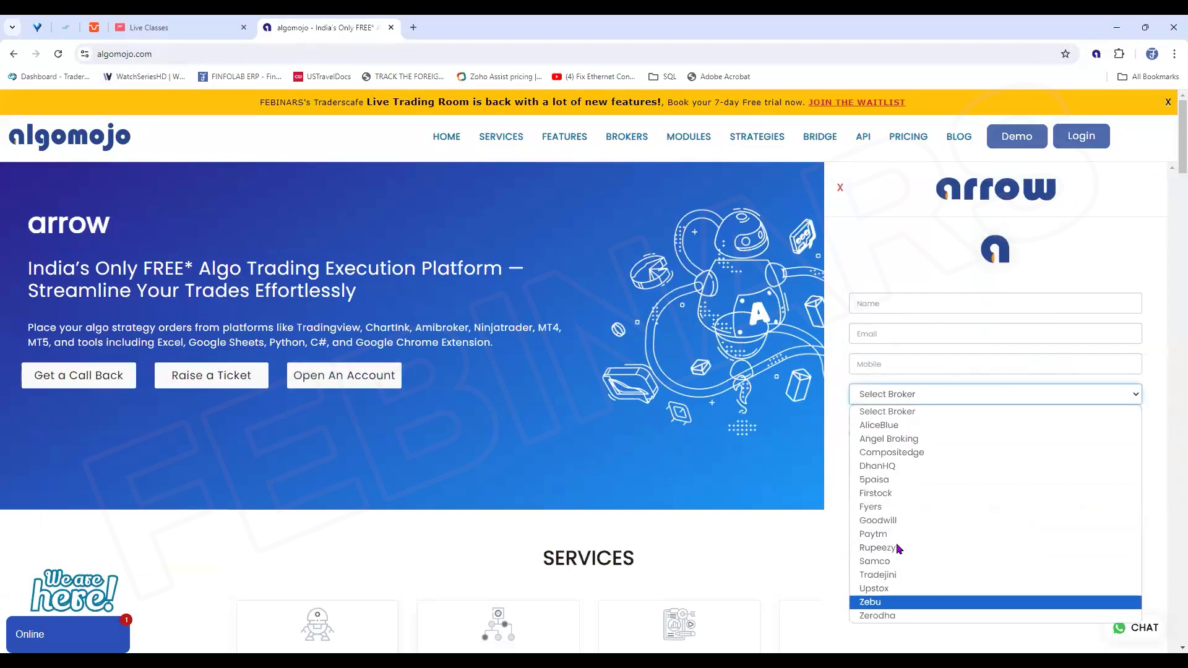
key(Down)
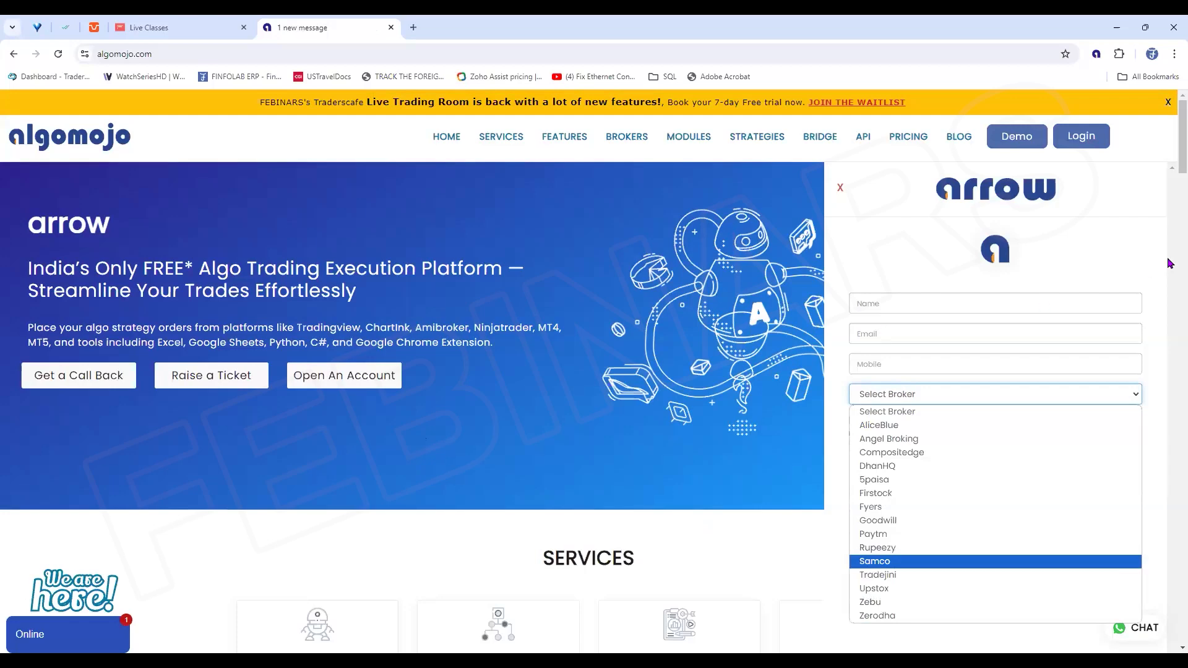
click(840, 189)
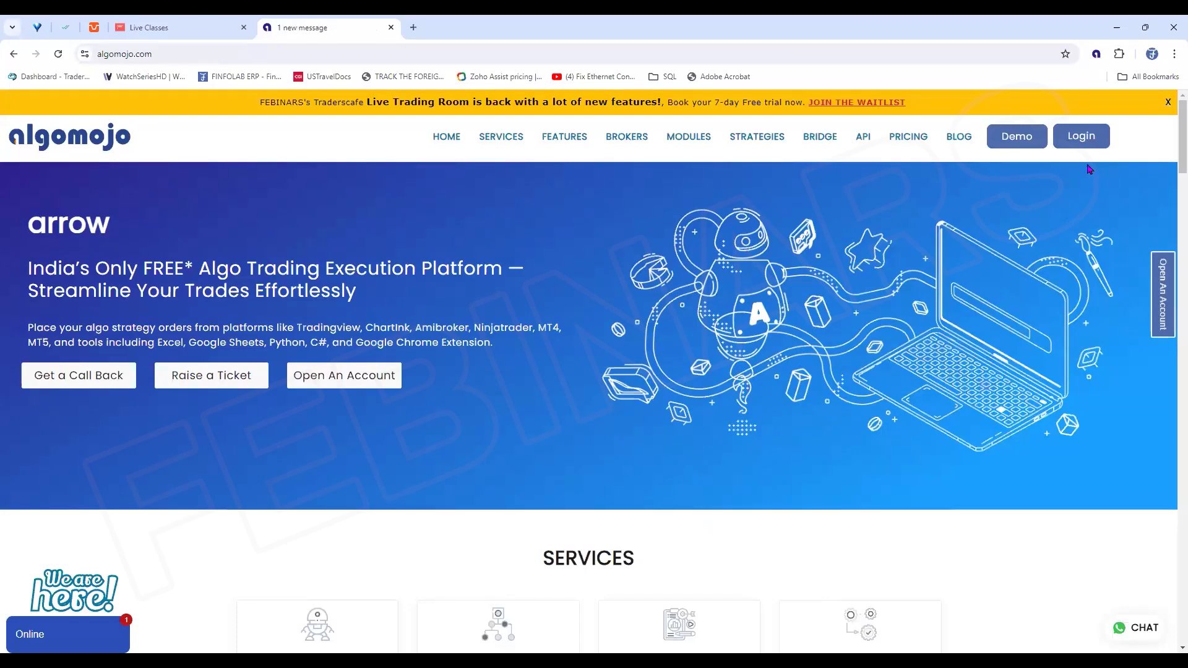
Review the pricing plans on the website and return to the start of the home page
click(903, 137)
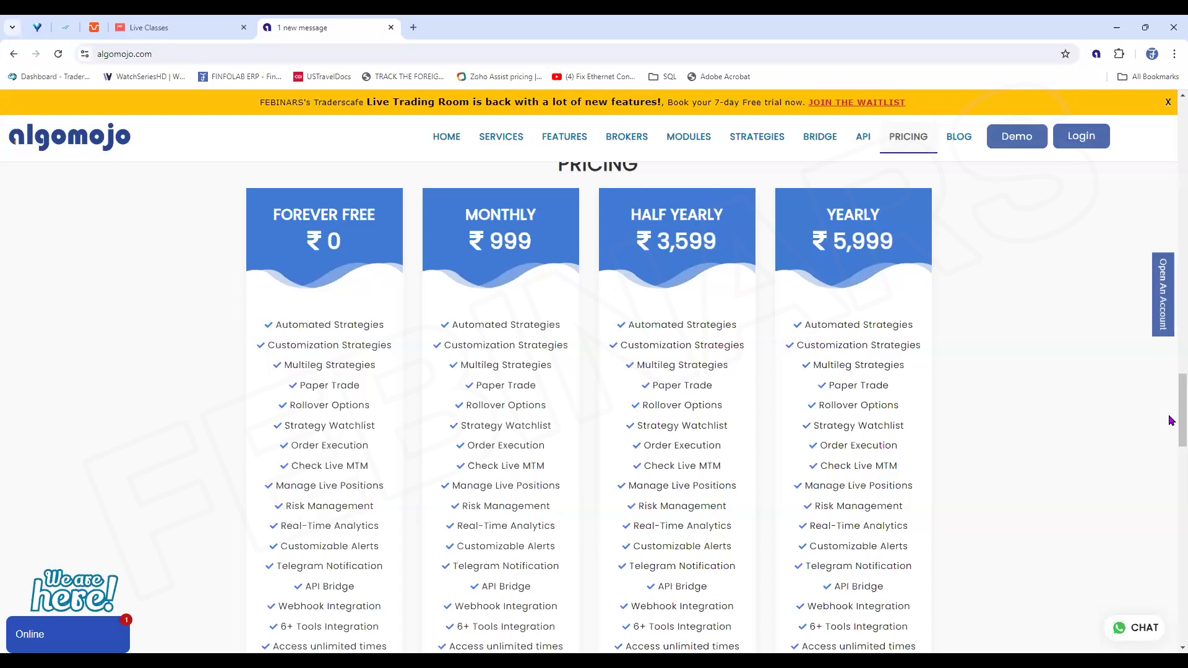
scroll(1171, 415, up, 15)
scroll(1171, 146, up, 10)
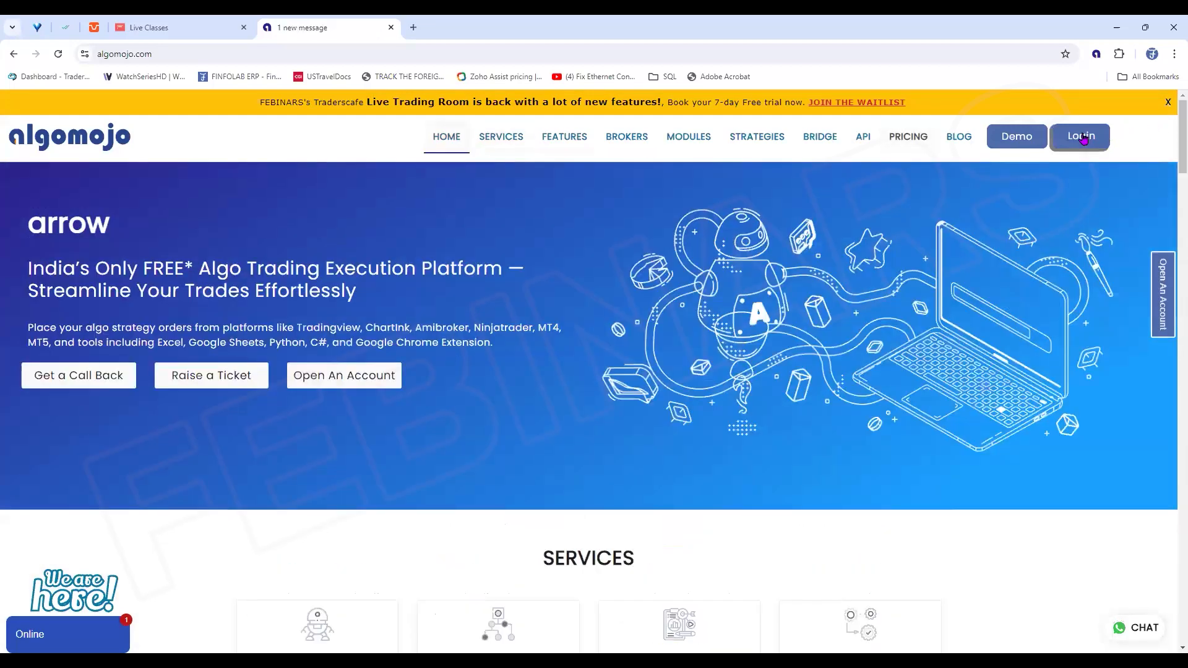
Log in with Tradejini as the broker, entering the account password and the OTP/TOTP code
click(1082, 138)
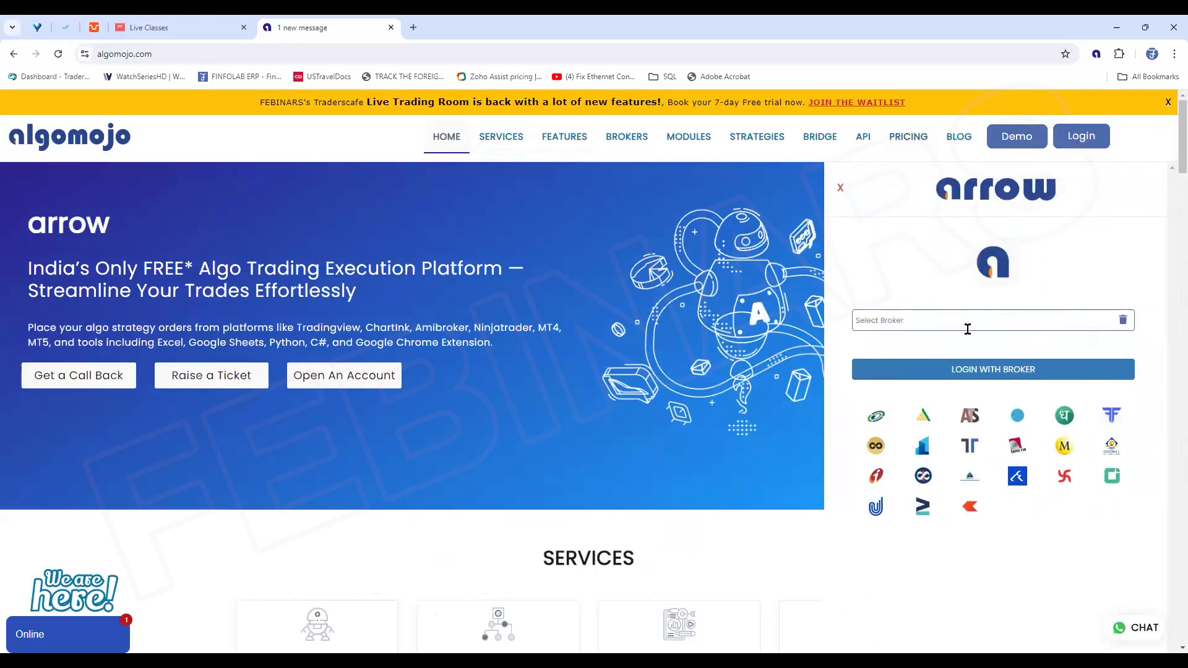
click(1112, 476)
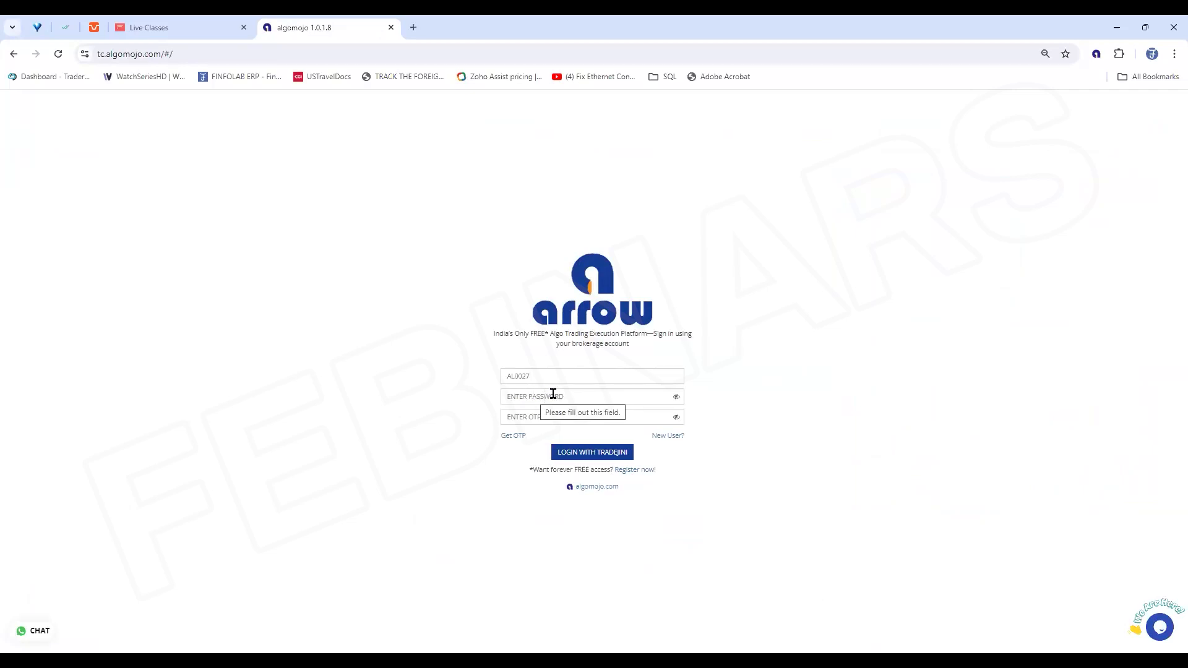
text(•)
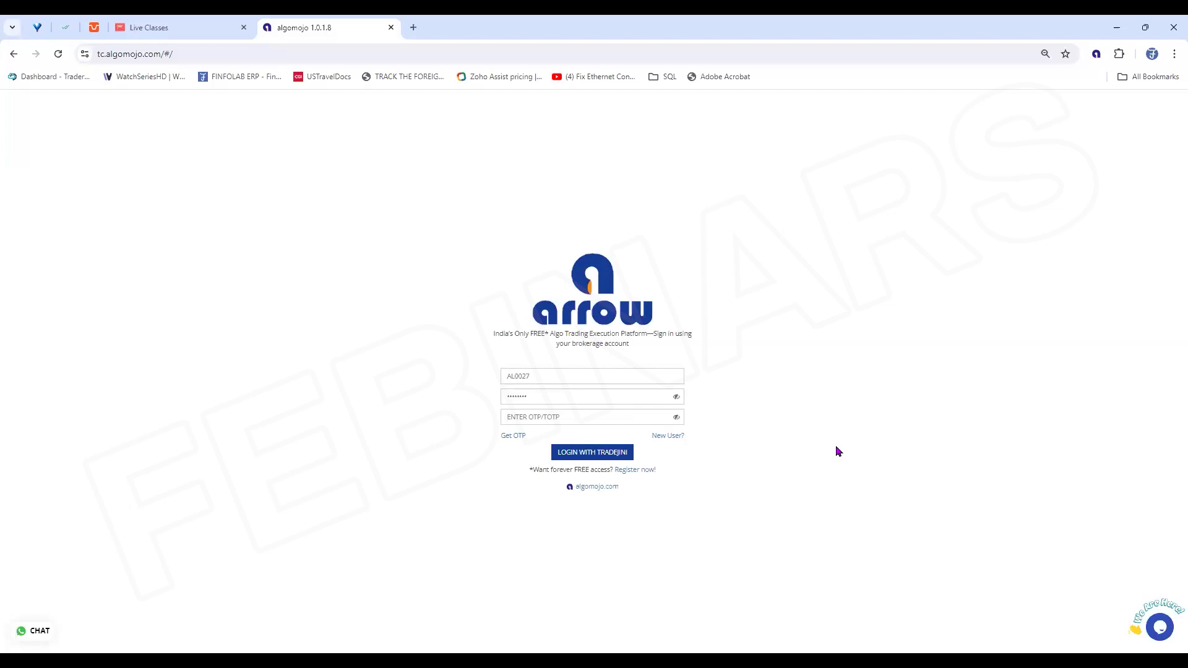
text(1)
click(587, 457)
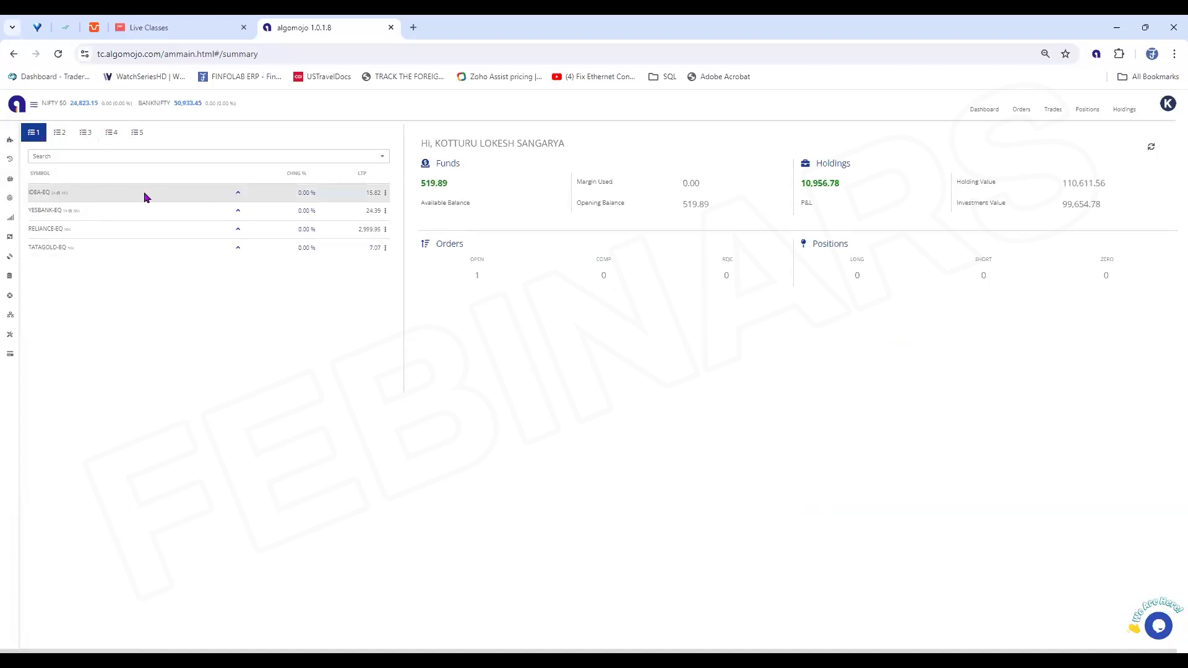
View the market depth of IDEA-EQ from the first watchlist and open the My API details
click(44, 196)
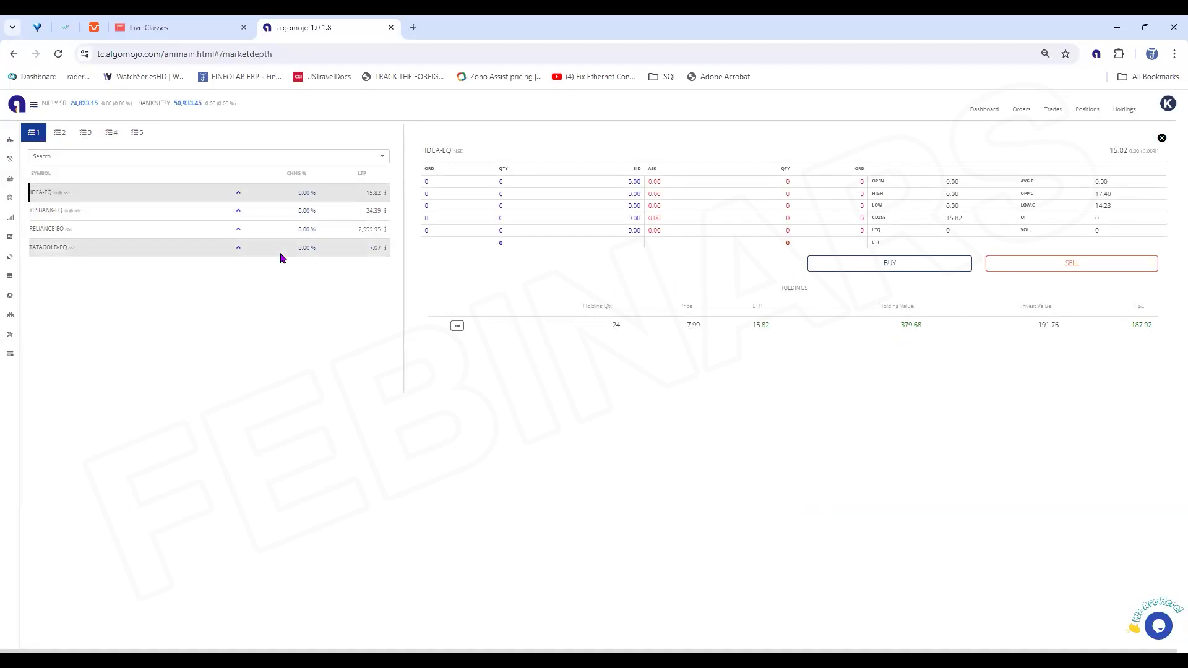
mouse_move(9, 152)
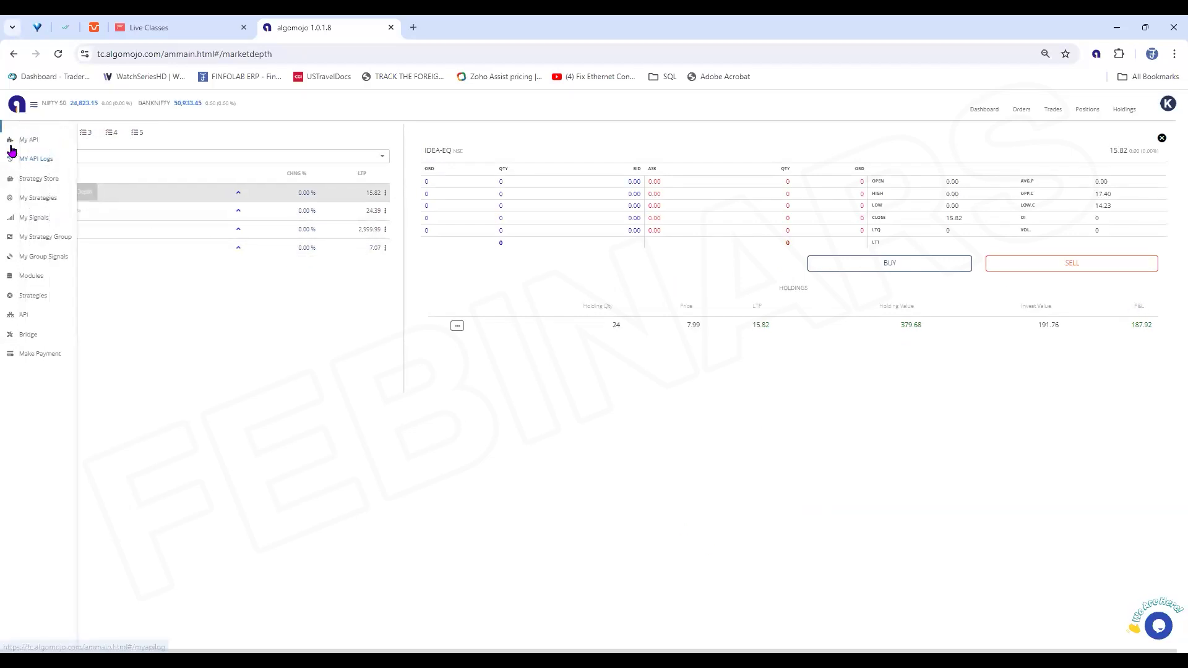
click(25, 141)
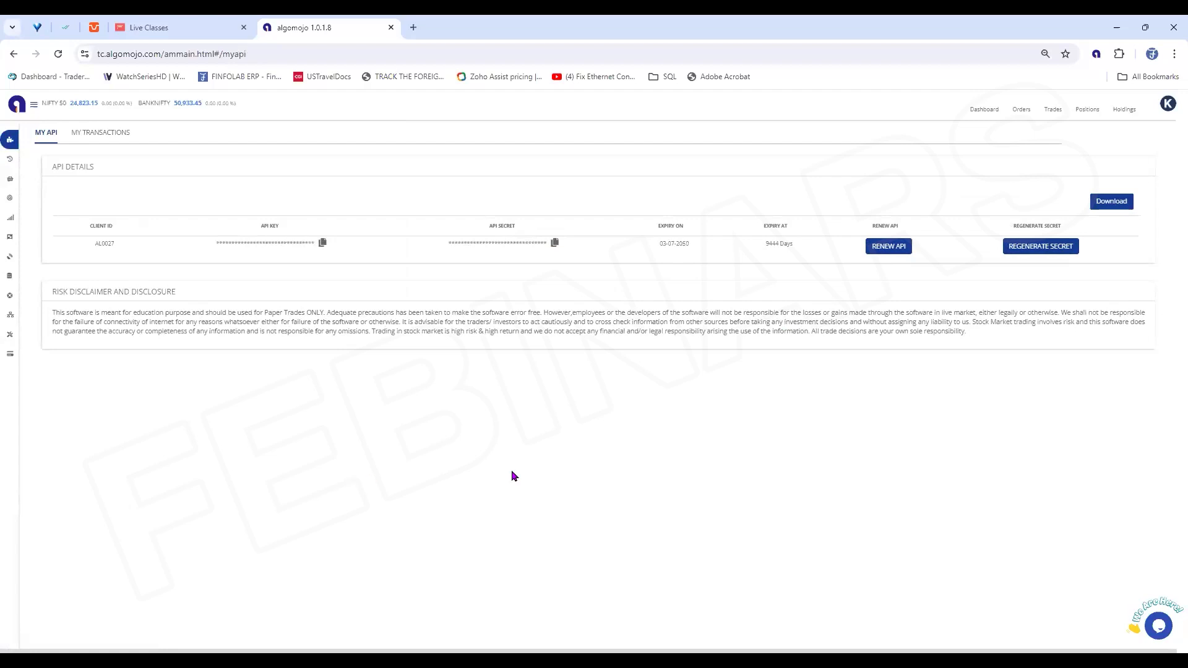
Check the API key's remaining validity and its renewal plans, and return to the My API details
double_click(786, 244)
click(890, 246)
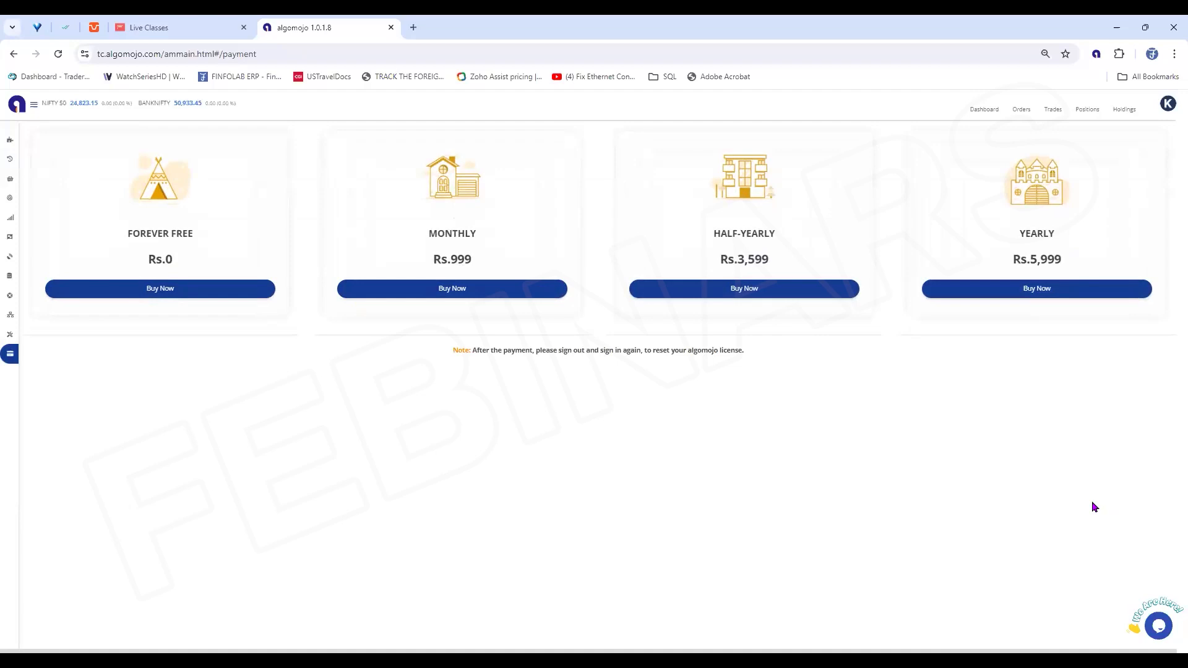
click(11, 147)
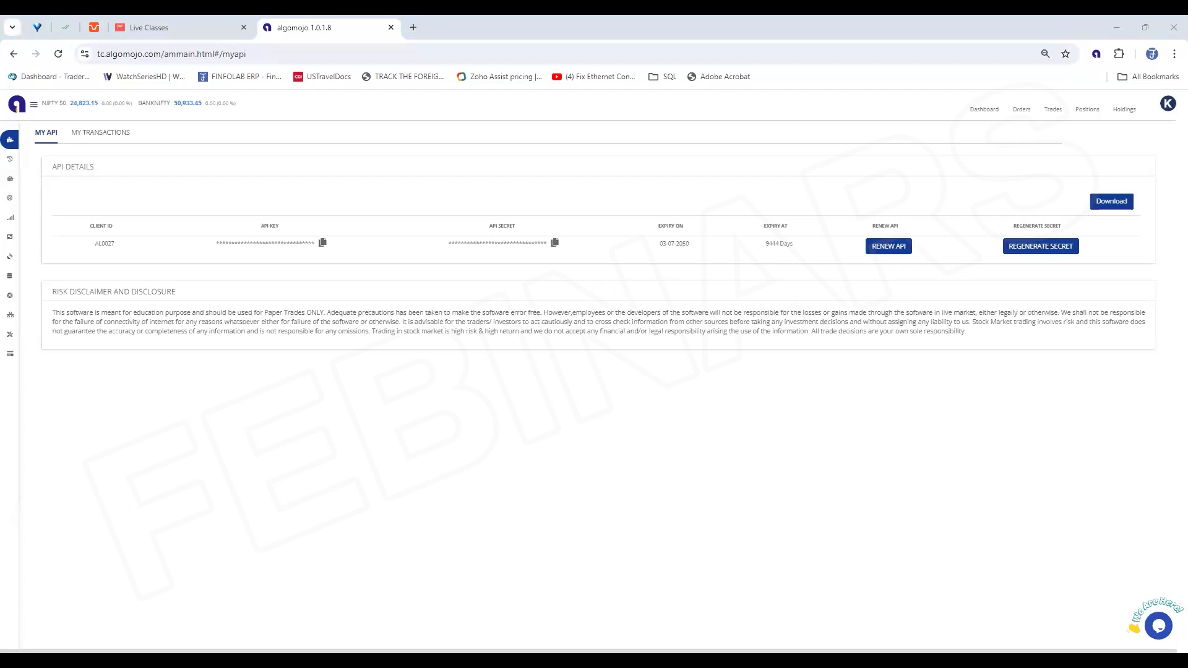
Switch to the PowerPoint presentation and show the Algomojo API Integrated Brokers slide
key(alt+Tab)
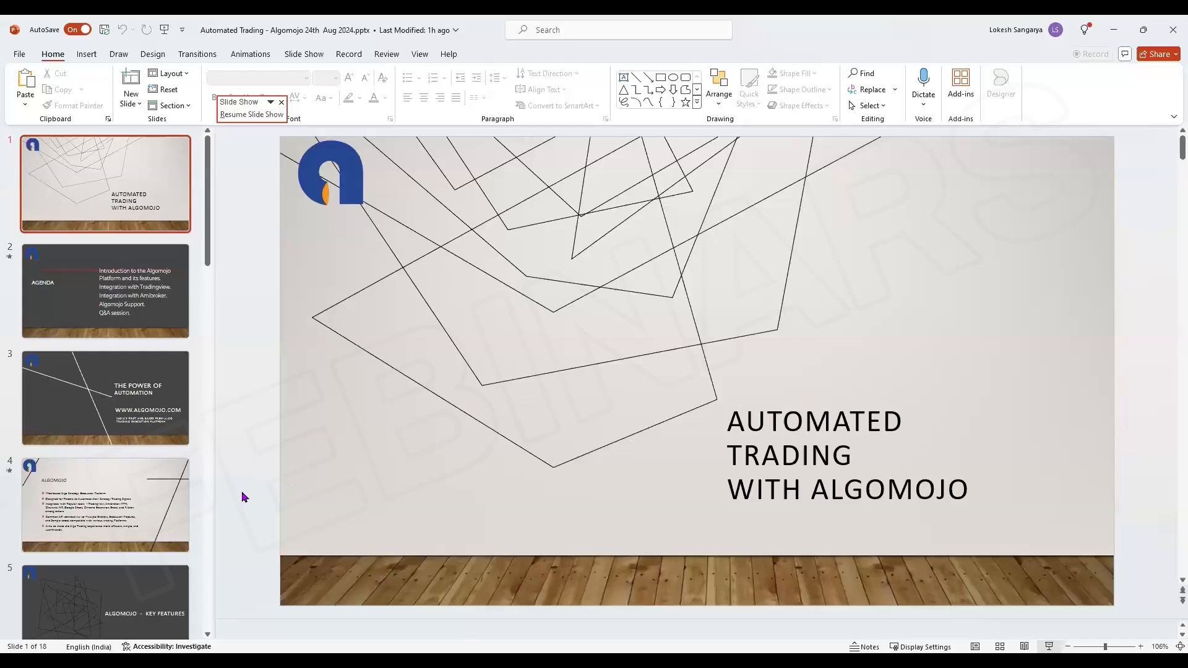
scroll(159, 578, down, 5)
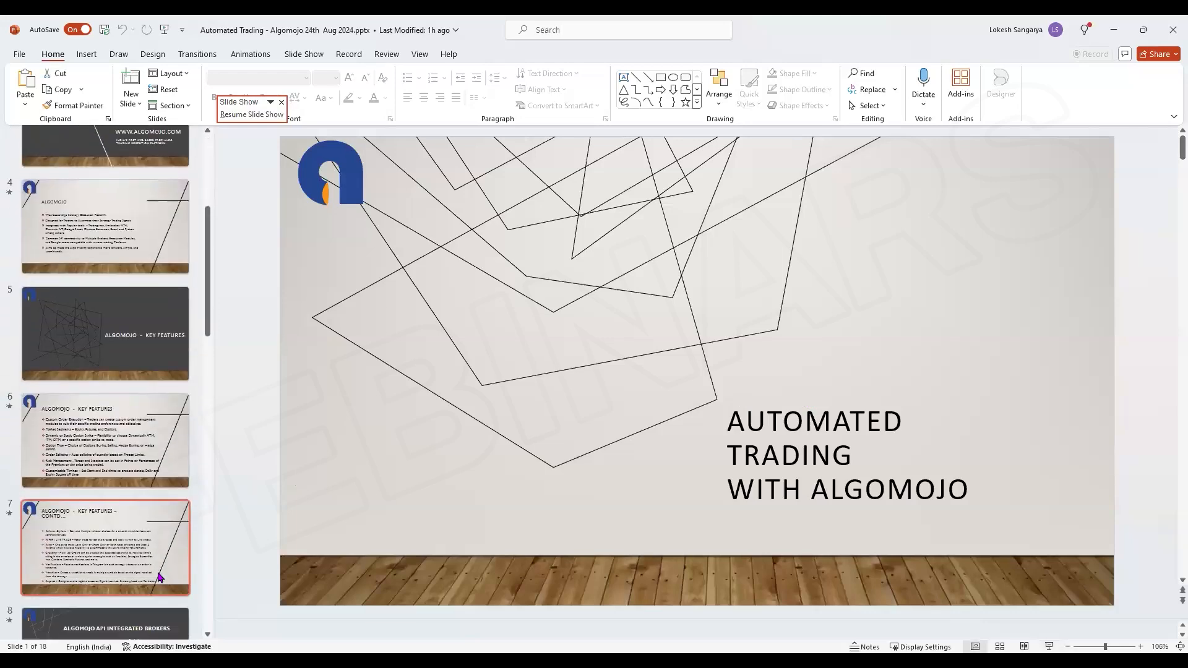
scroll(159, 577, down, 2)
click(155, 537)
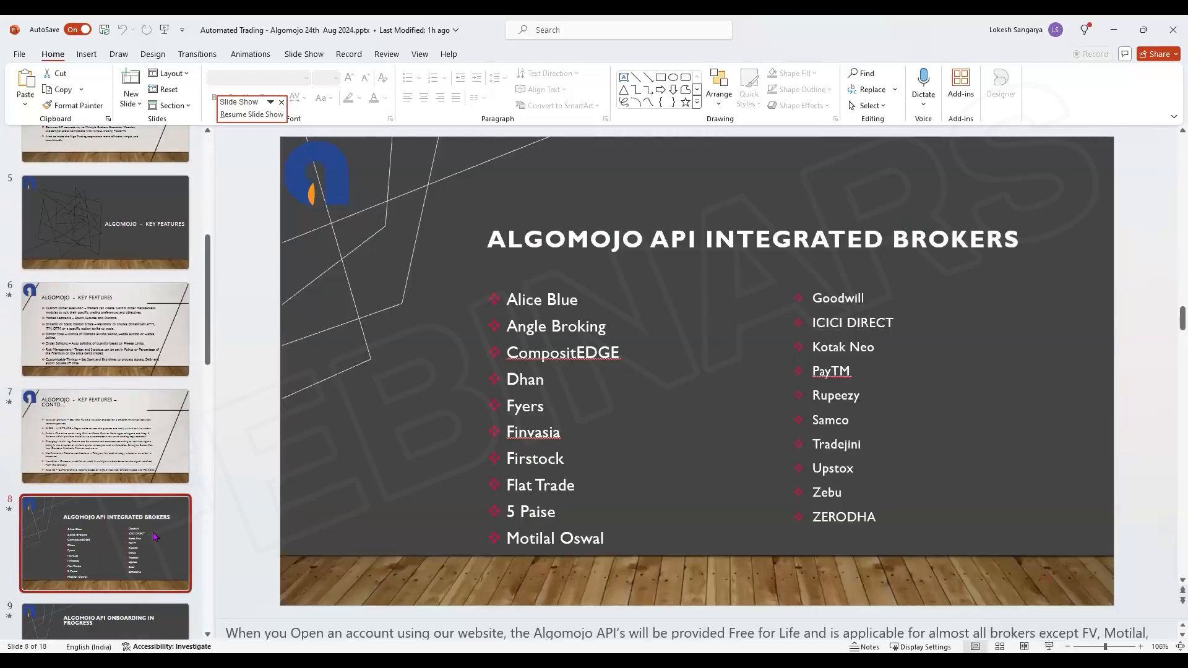
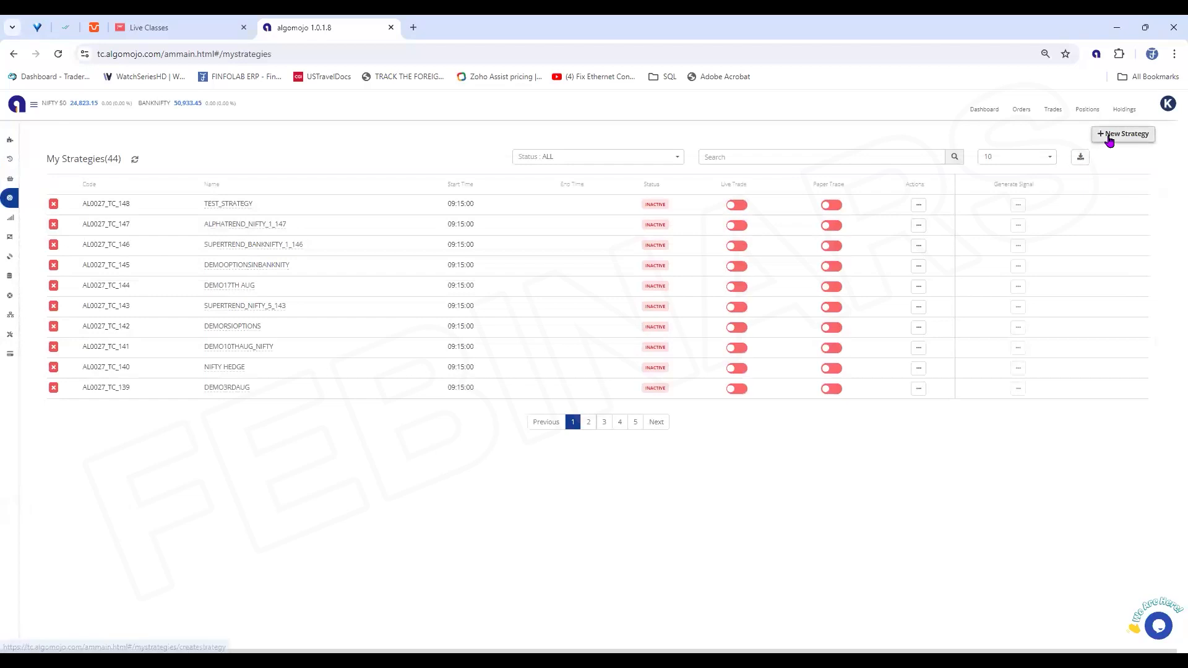
Start a new strategy named DemoNiftyfutures with the rule STOP + REVERSAL (BUY+SELL, SHORT+COVER)
click(1109, 140)
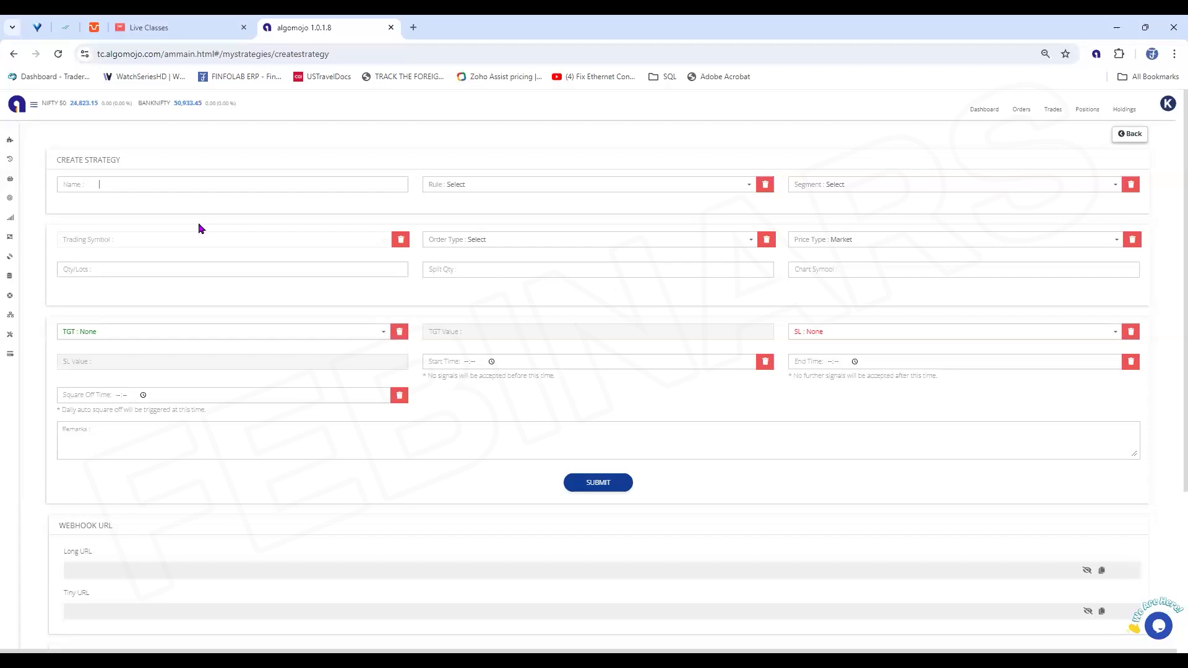
text(DemoNiftyfutures)
click(540, 186)
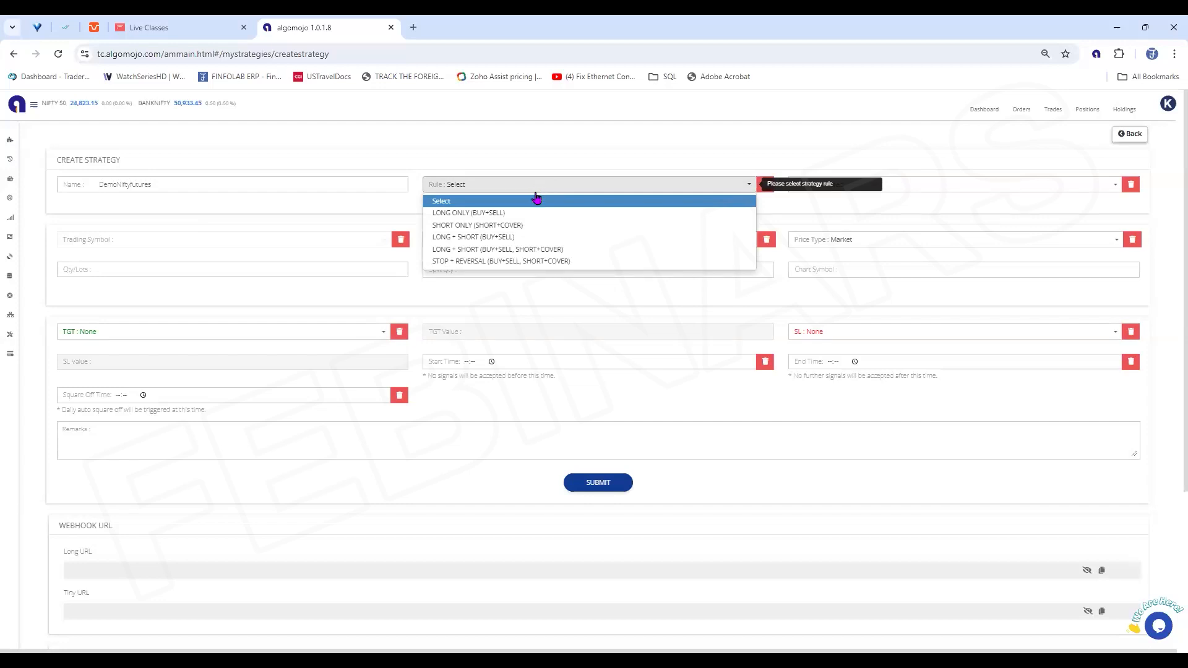
click(486, 262)
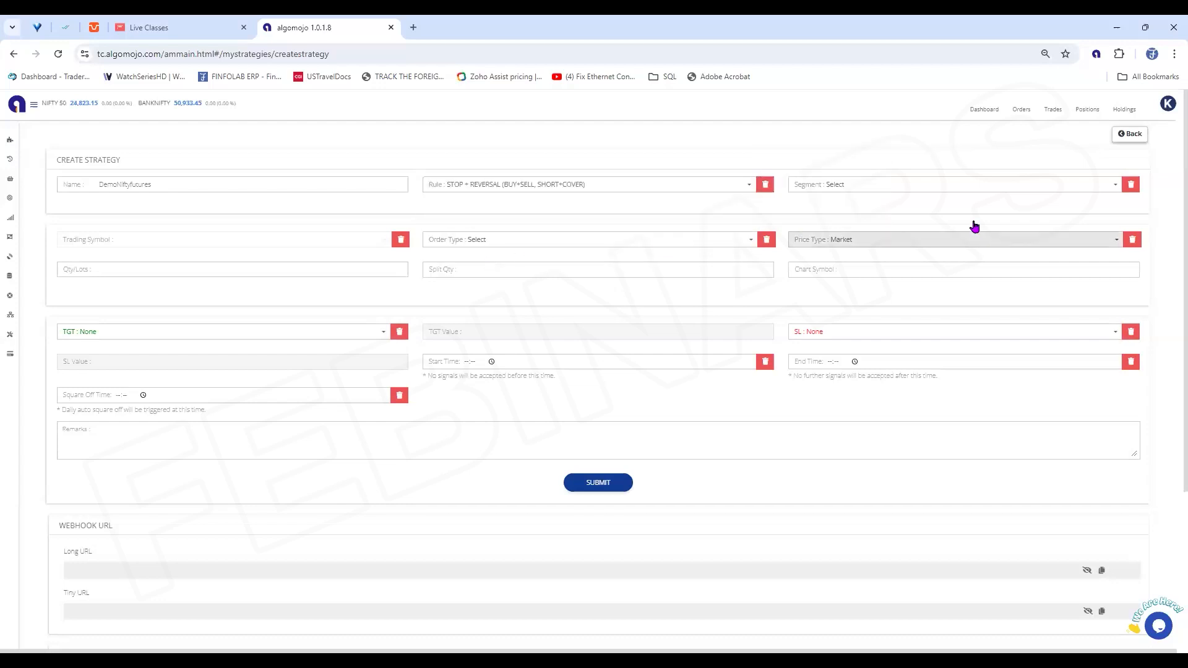
Set the strategy's segment to Futures & Options, trading symbol to NIFTY29AUG24F and order type to NRML
click(897, 185)
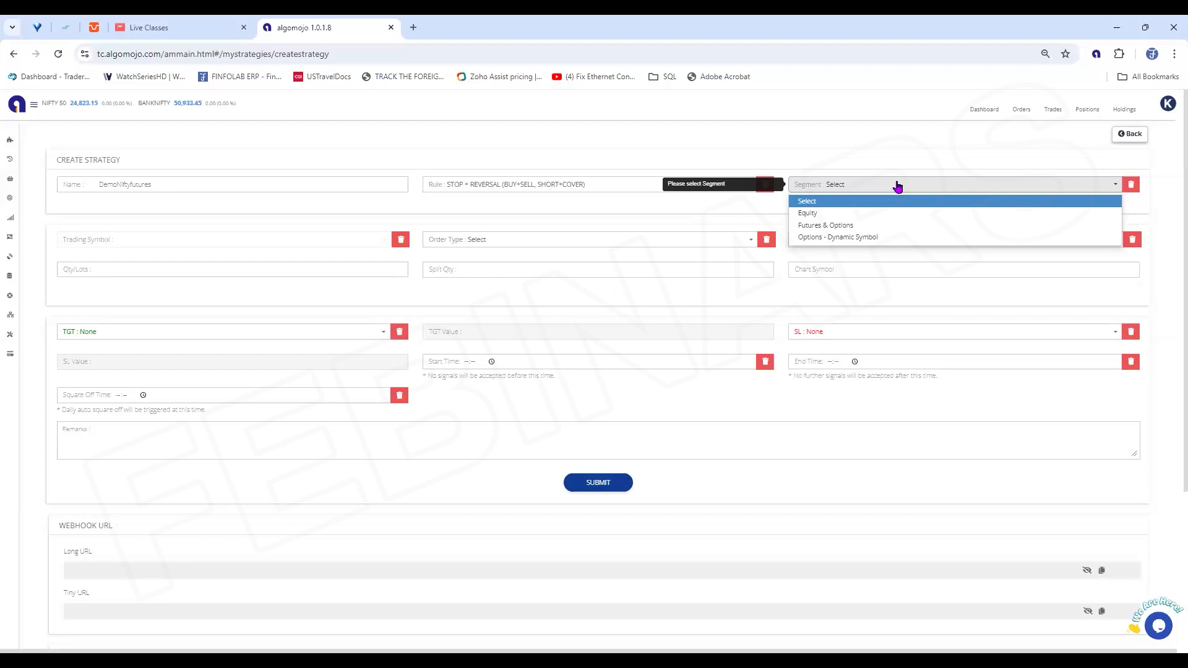
click(840, 225)
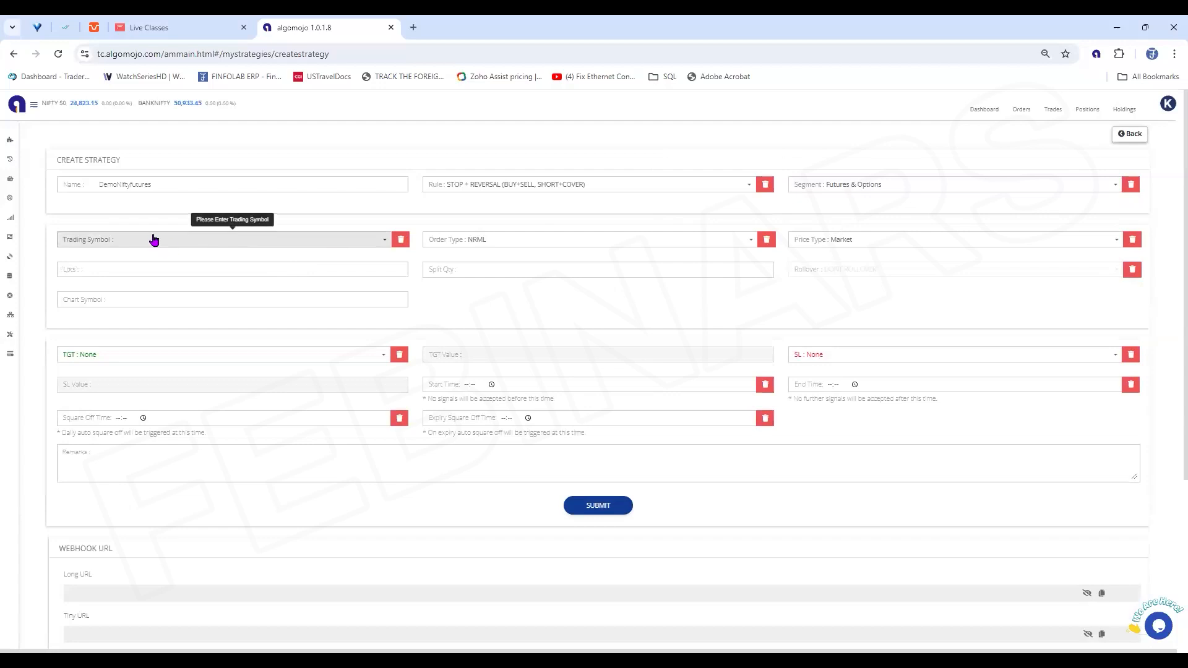
click(125, 240)
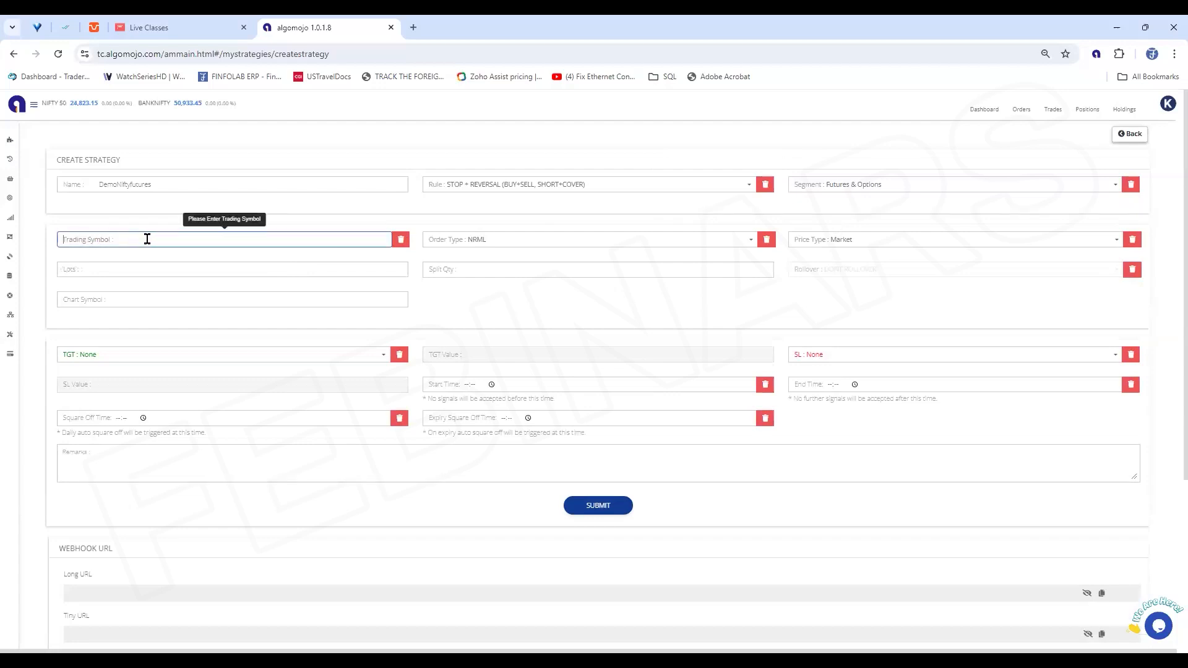
text(nifty)
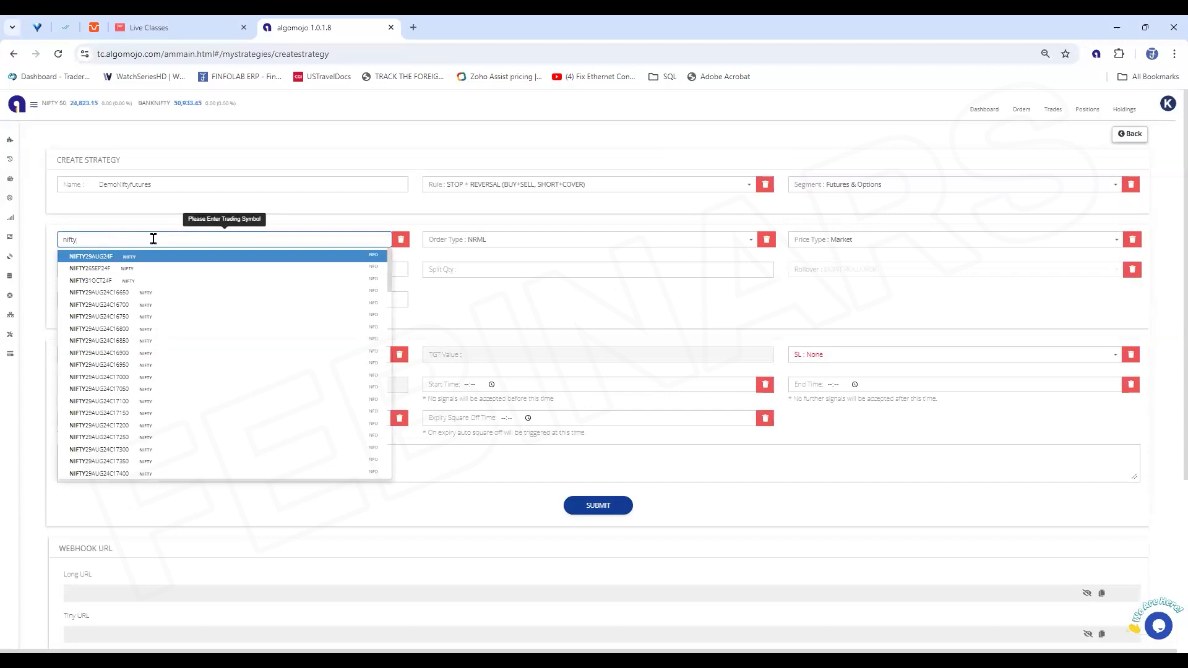
click(103, 257)
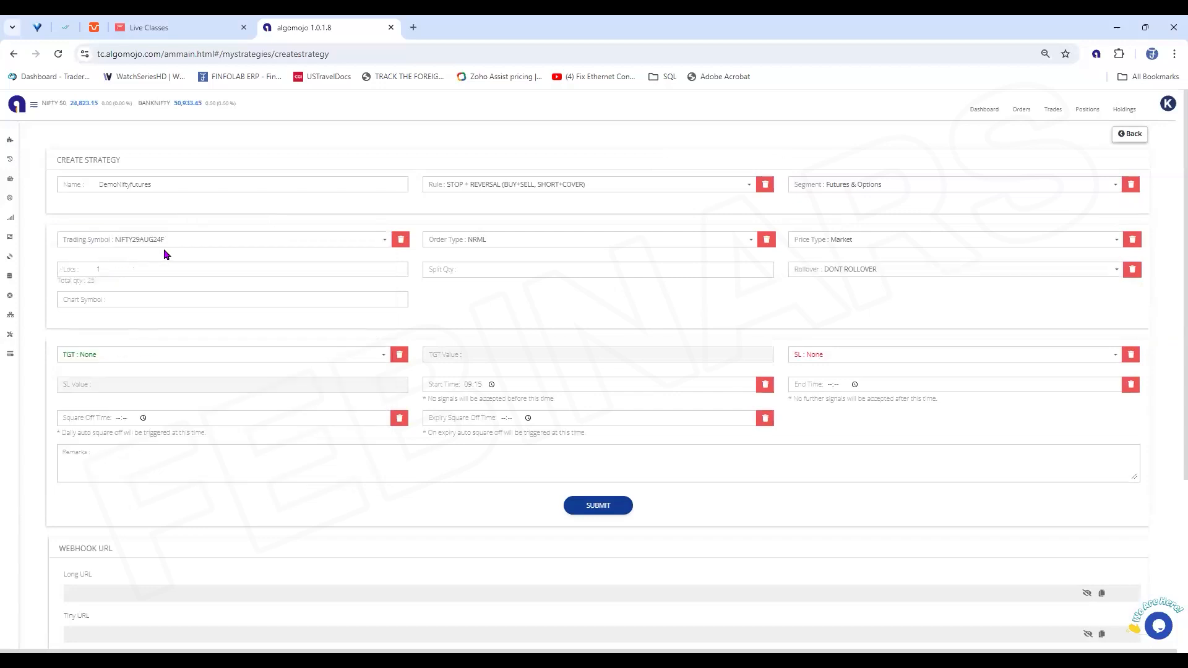
click(509, 241)
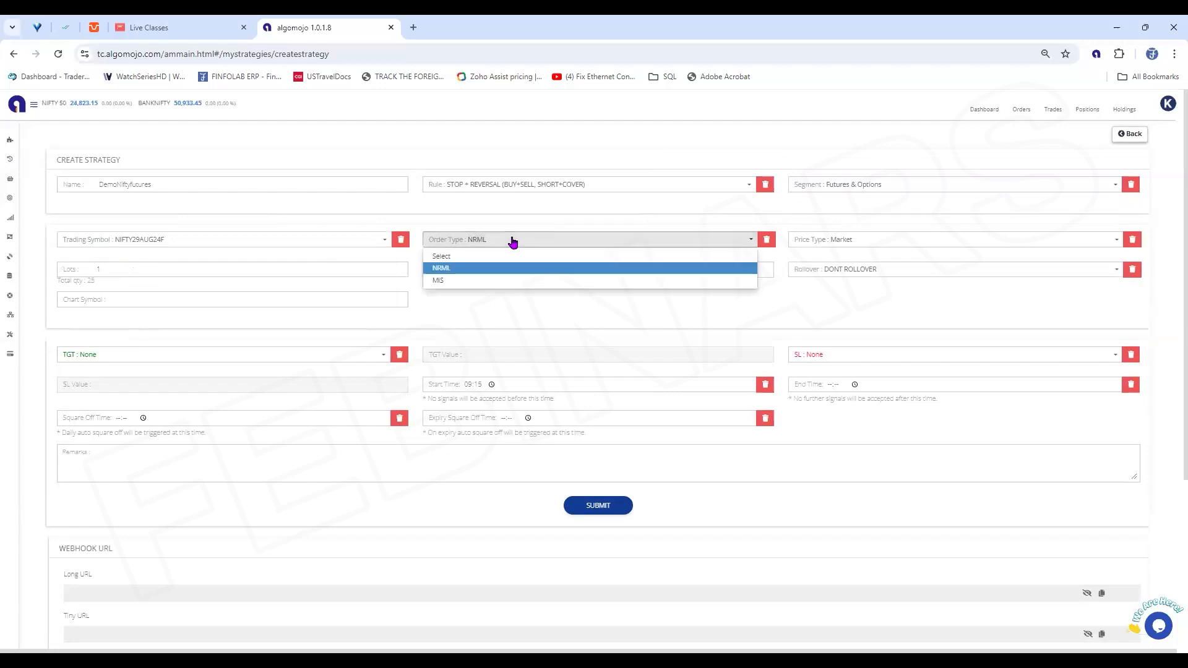
click(472, 268)
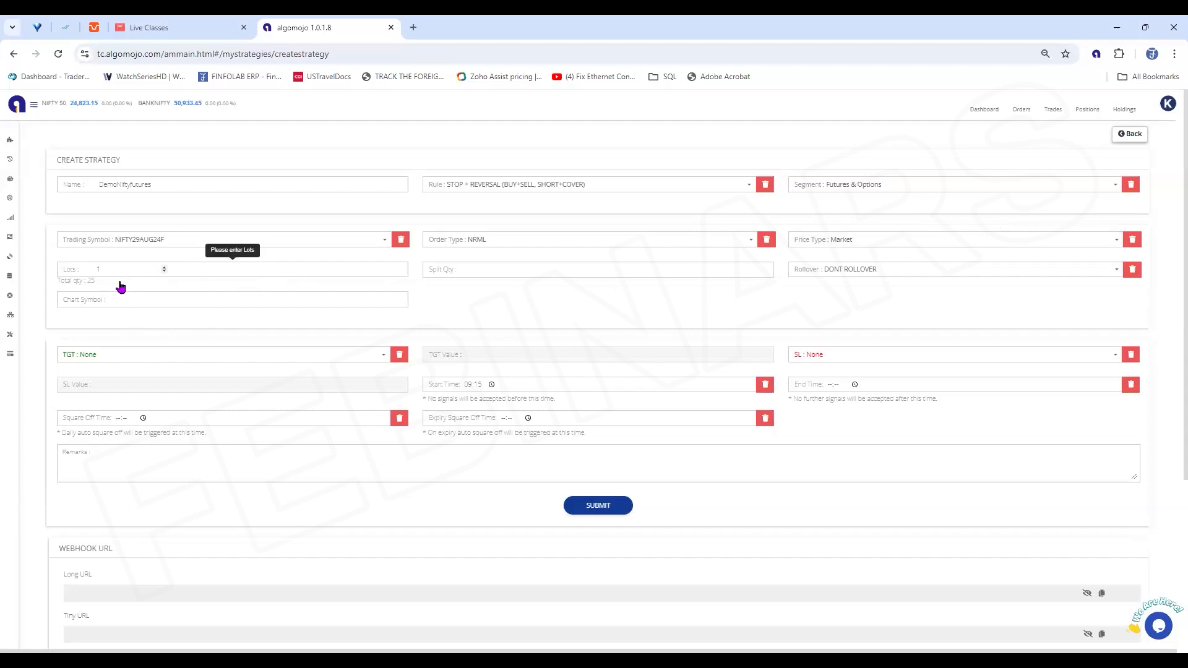
Set the lots to 100 and keep the rollover option at DONT ROLLOVER
drag(108, 284, 56, 283)
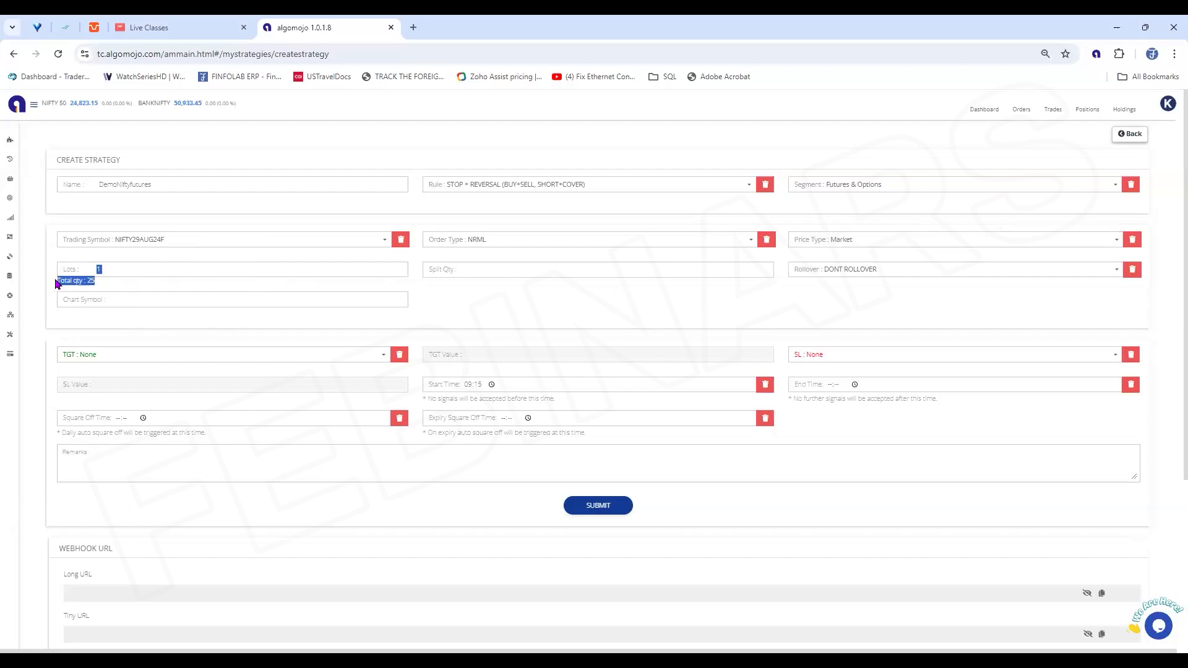
click(141, 271)
text(00)
click(900, 271)
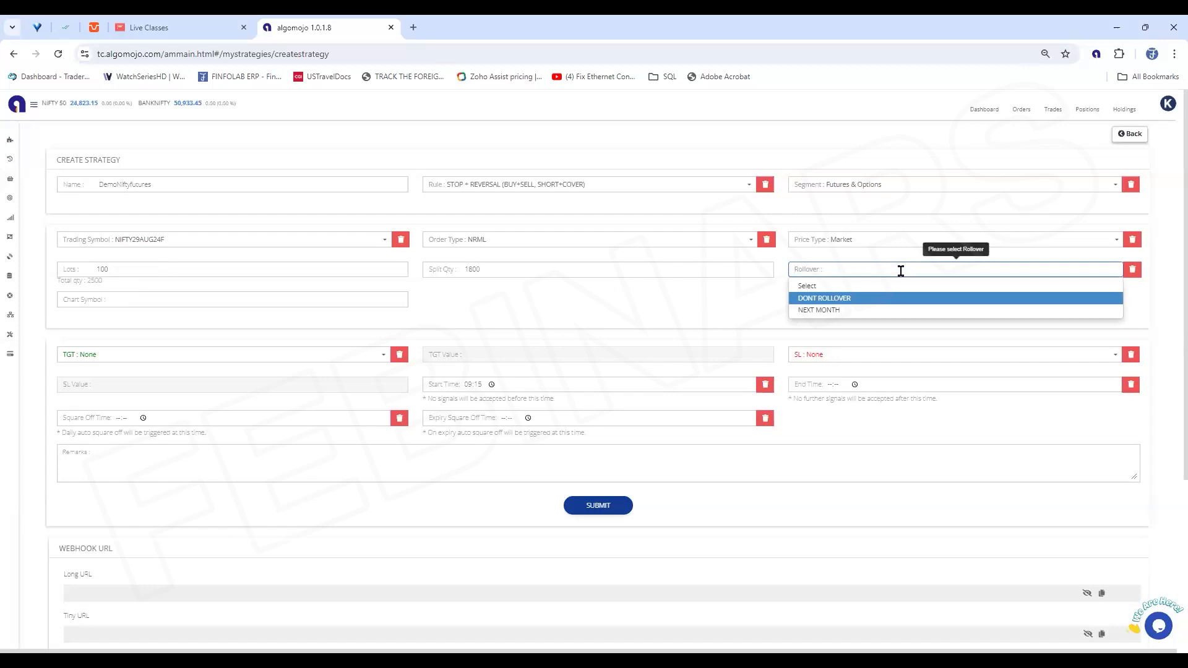
click(860, 305)
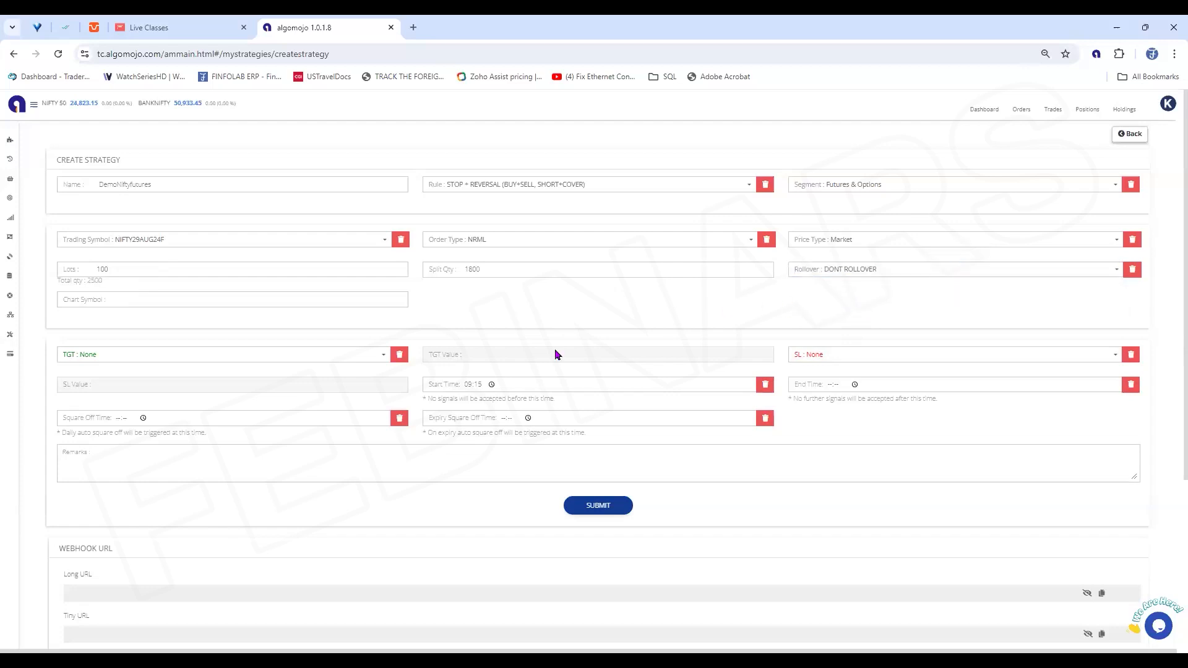
Set the strategy's target type to Pts with a target value of 100
click(120, 367)
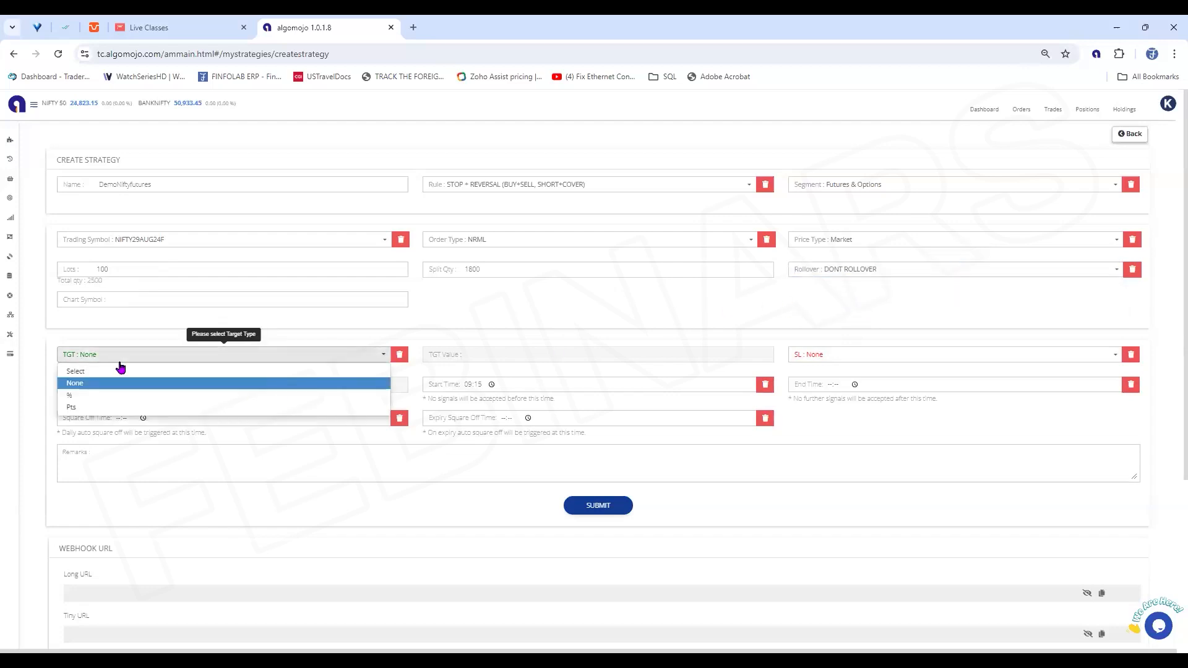
click(85, 395)
click(123, 368)
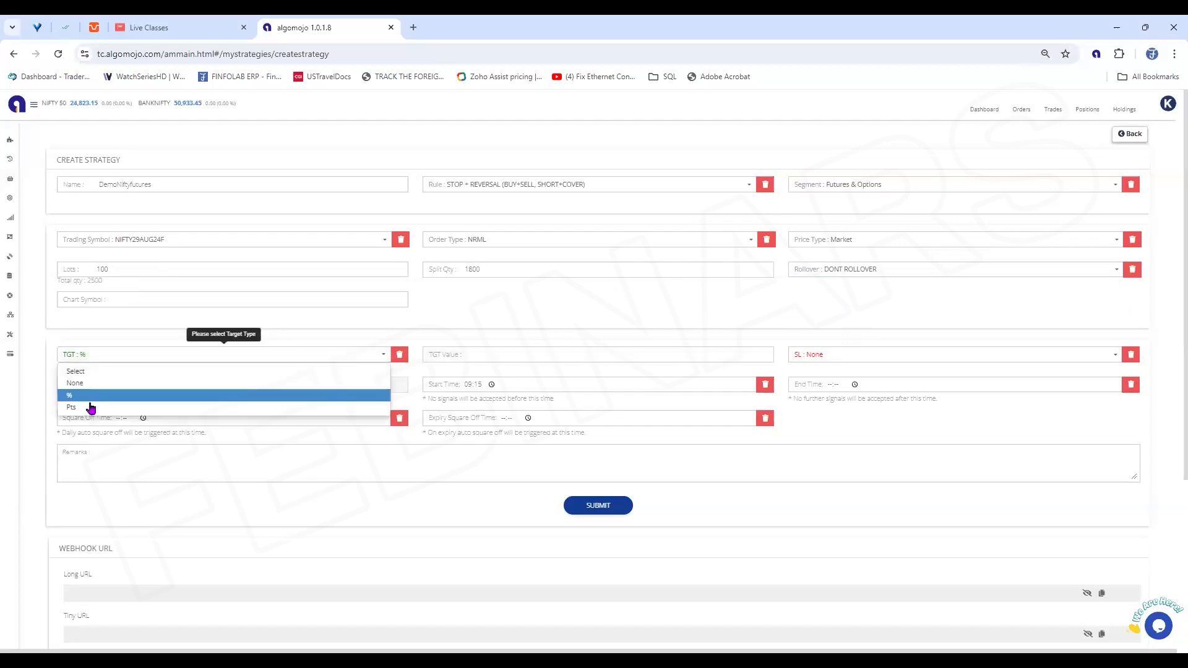
click(85, 407)
click(501, 354)
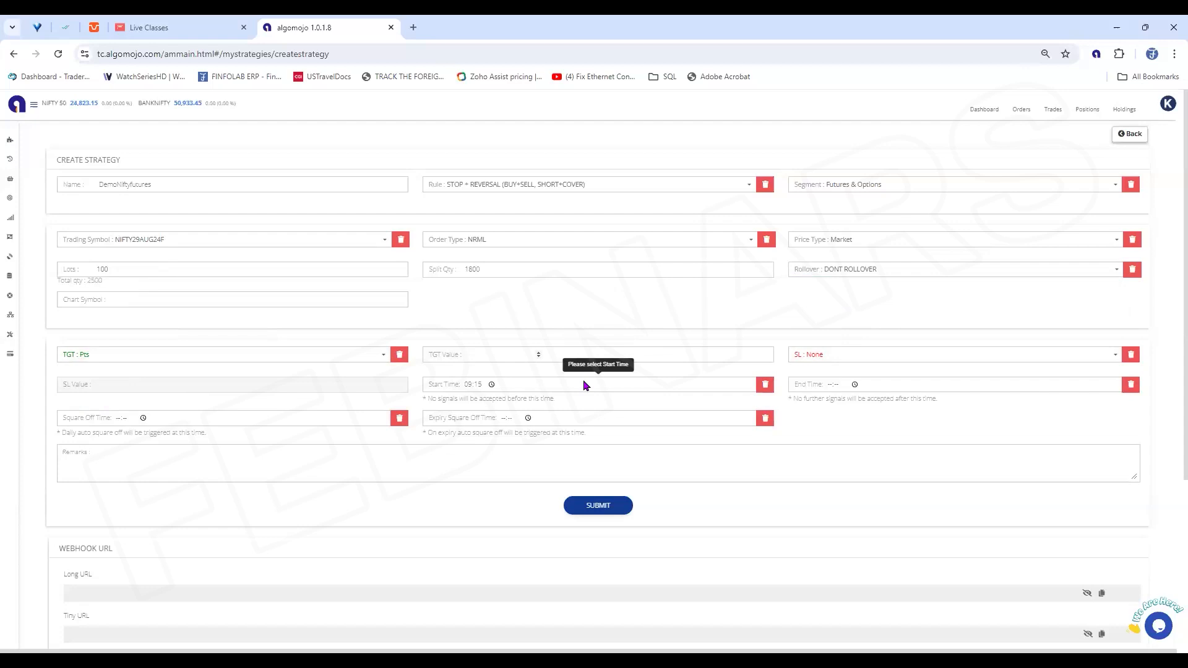
text(100)
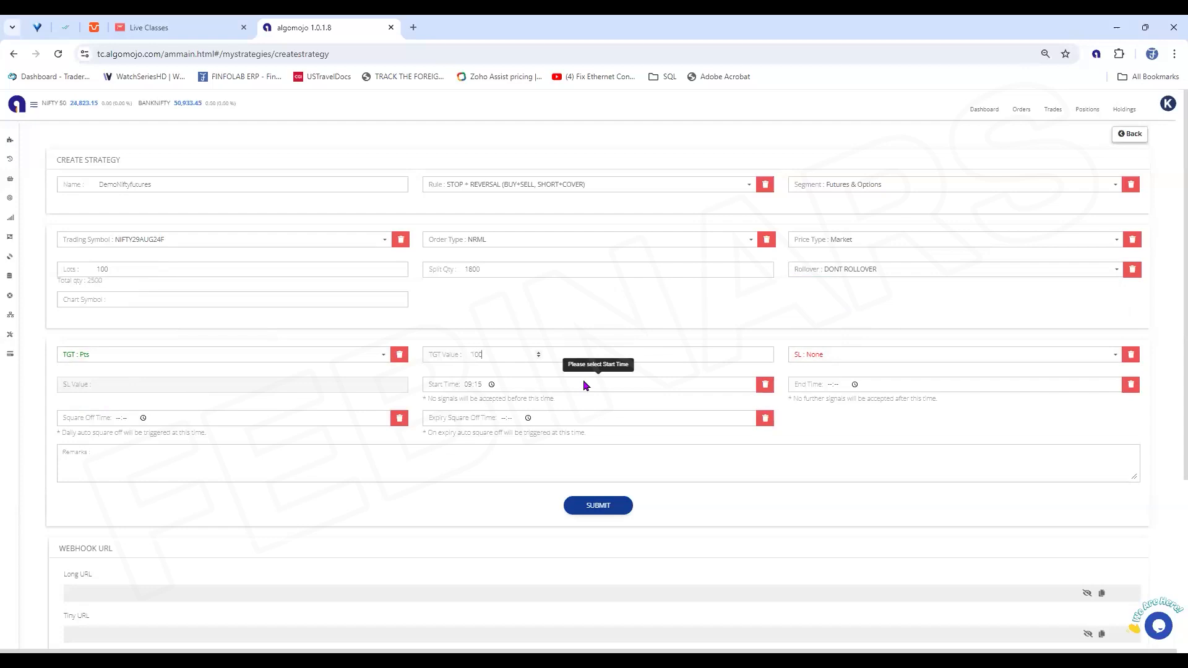
Set the stop loss type to Pts with a value of 50, and submit the strategy
click(860, 363)
click(810, 407)
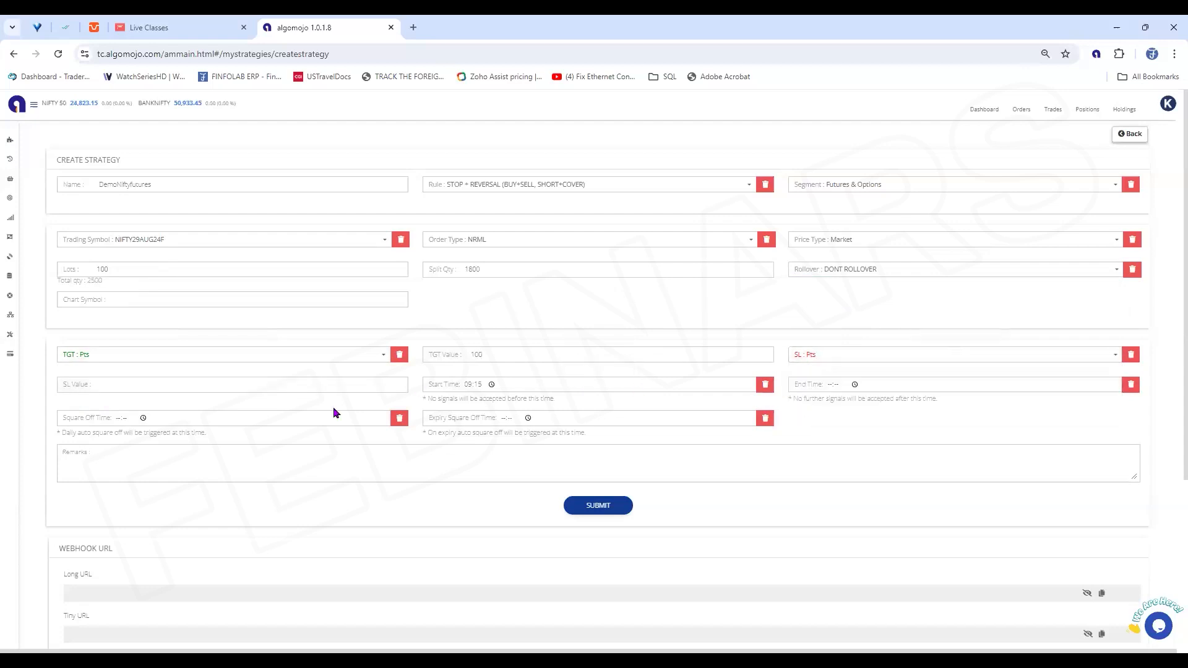
click(131, 384)
text(50)
click(609, 509)
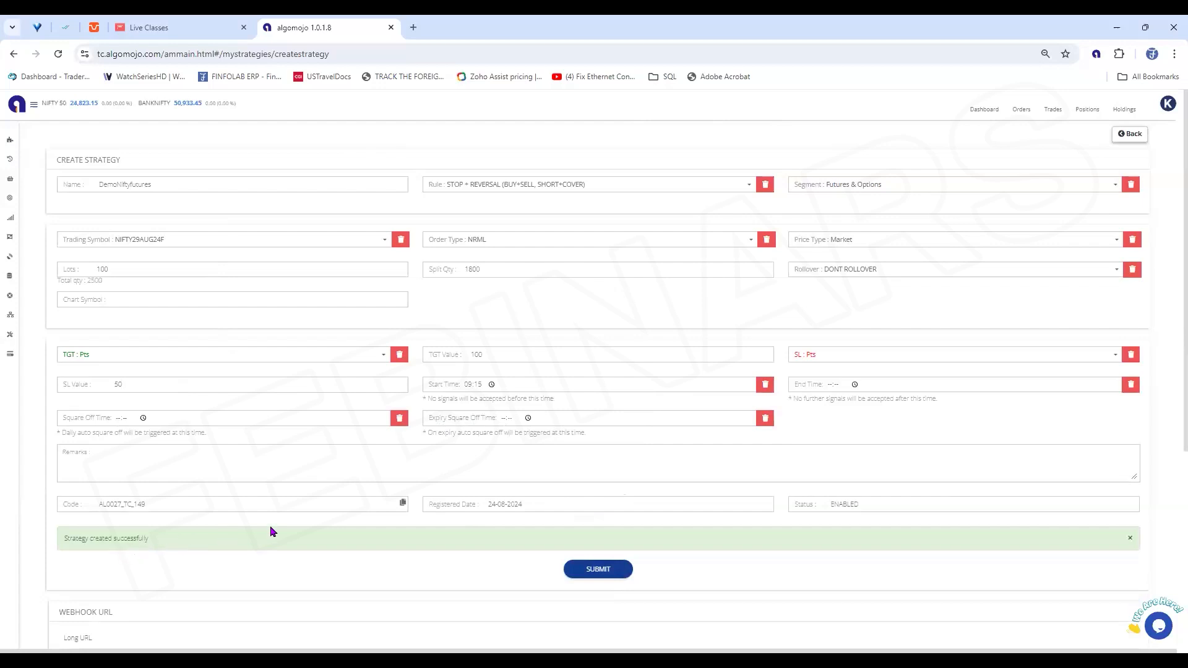
Copy the new strategy's long webhook URL and the TradingView strategy alert message code
scroll(270, 528, down, 5)
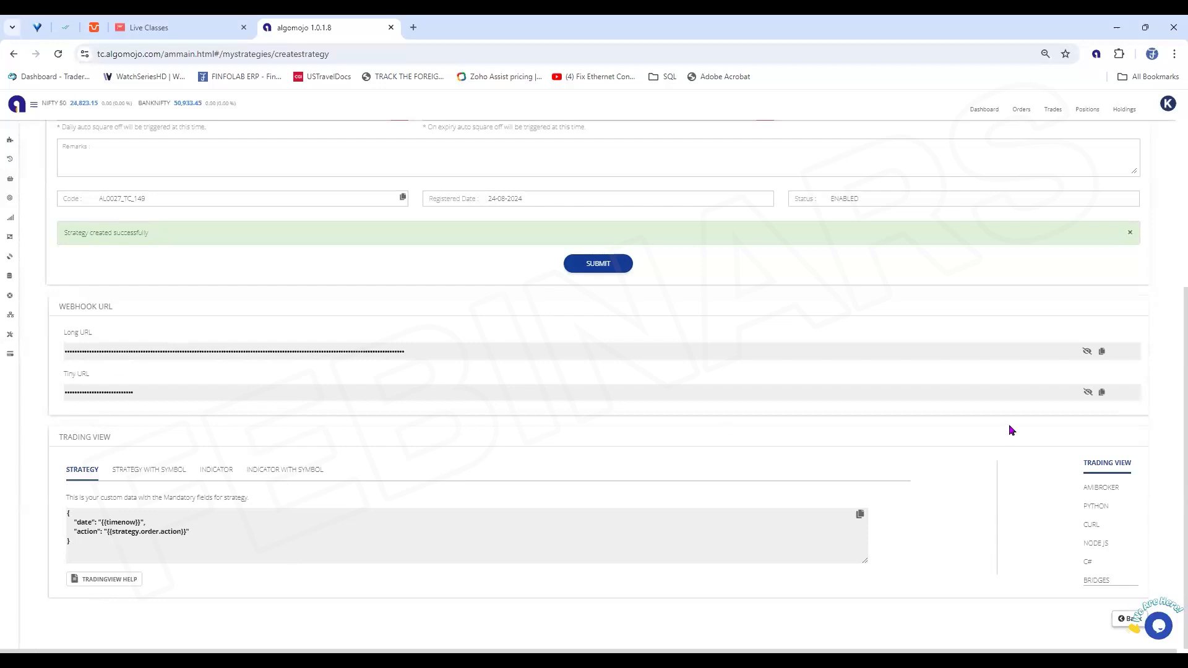
click(1100, 359)
click(859, 517)
Review the TradingView message formats for strategy with symbol, indicator, and indicator with symbol
click(172, 476)
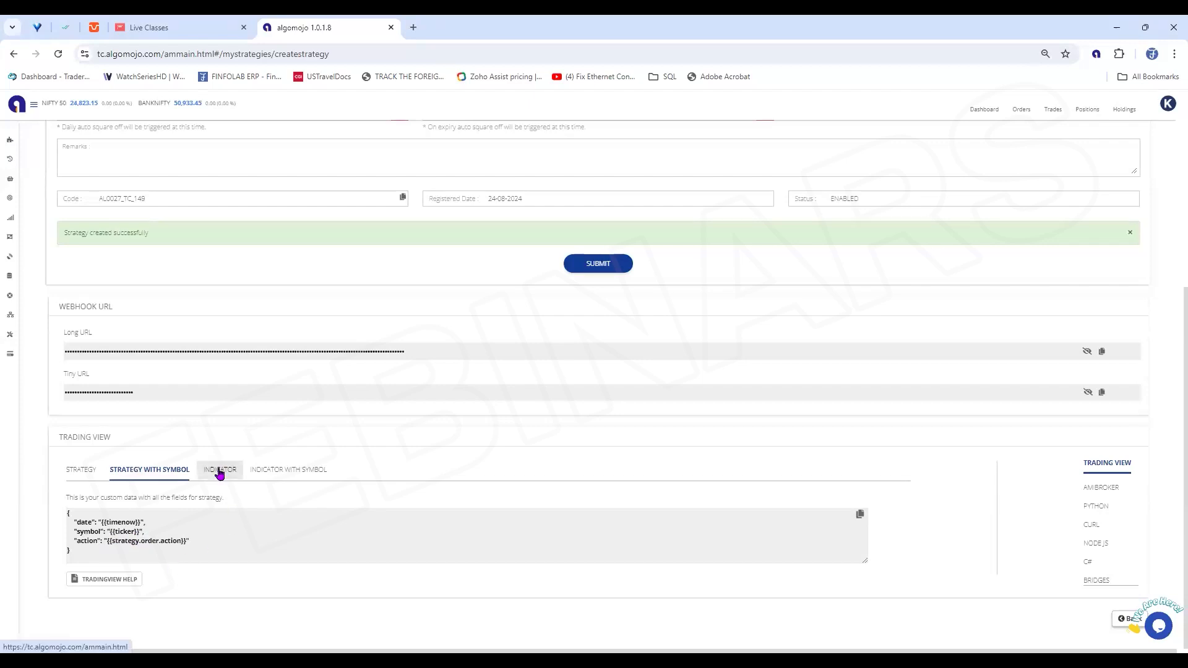
click(219, 471)
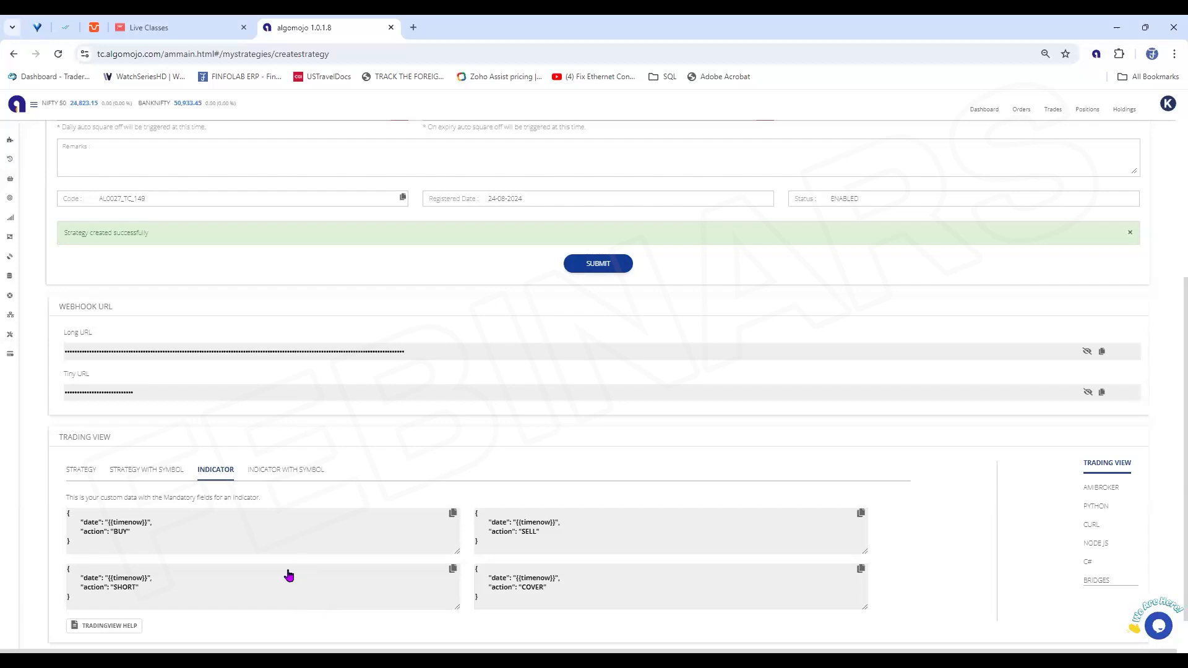
click(285, 478)
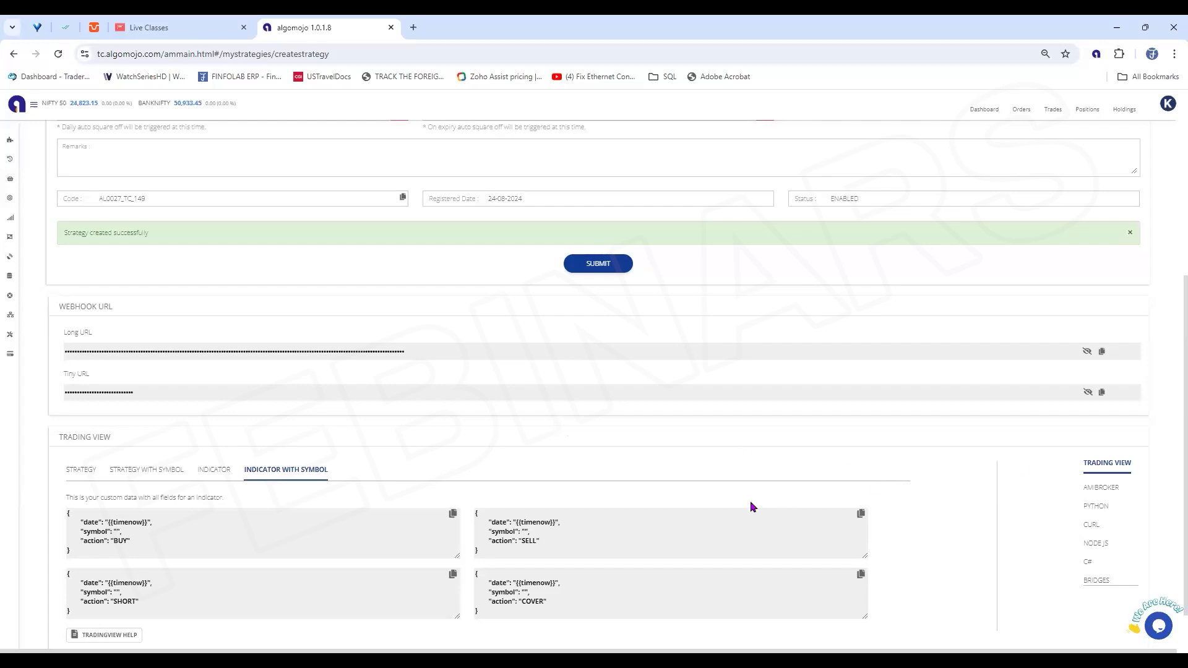
scroll(666, 405, up, 3)
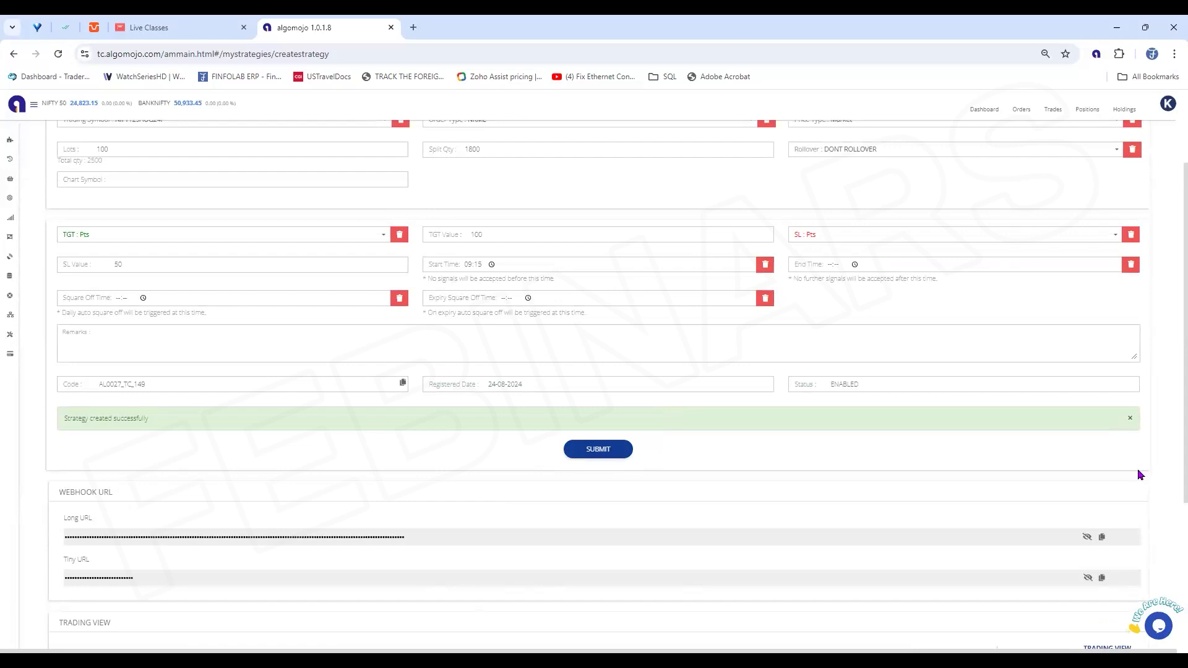
scroll(399, 551, down, 2)
scroll(399, 550, down, 2)
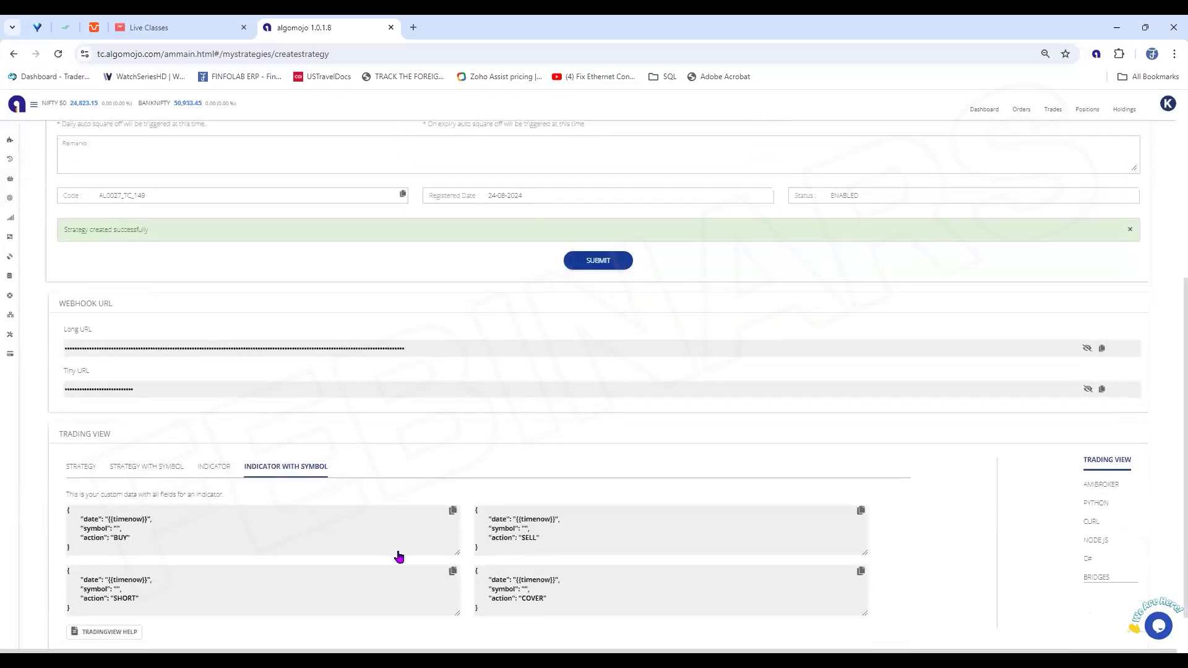
scroll(399, 551, up, 3)
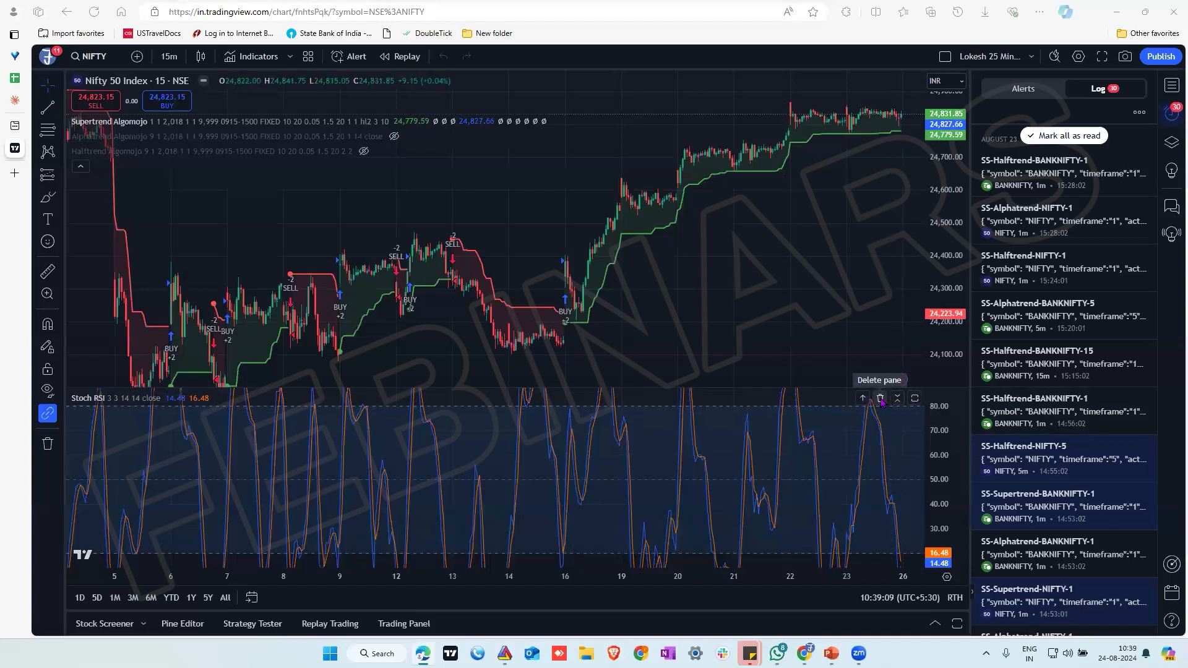
Switch to TradingView and delete the Stoch RSI pane from the Nifty 50 chart
click(880, 398)
drag(946, 293, 873, 461)
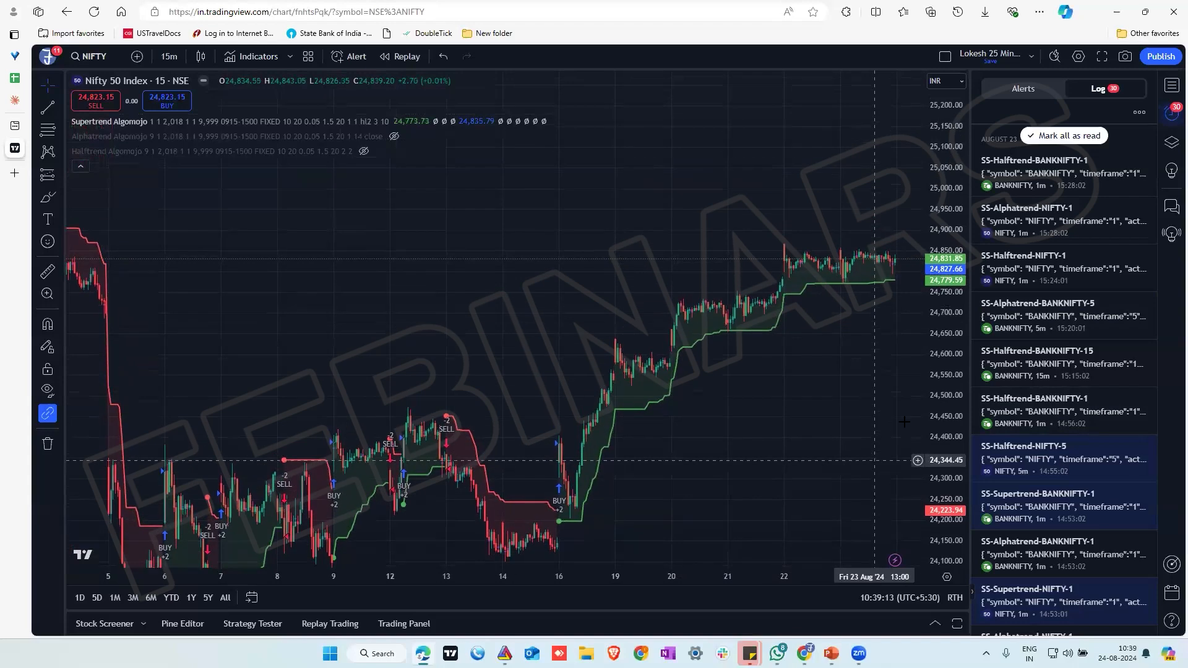
drag(958, 338, 956, 407)
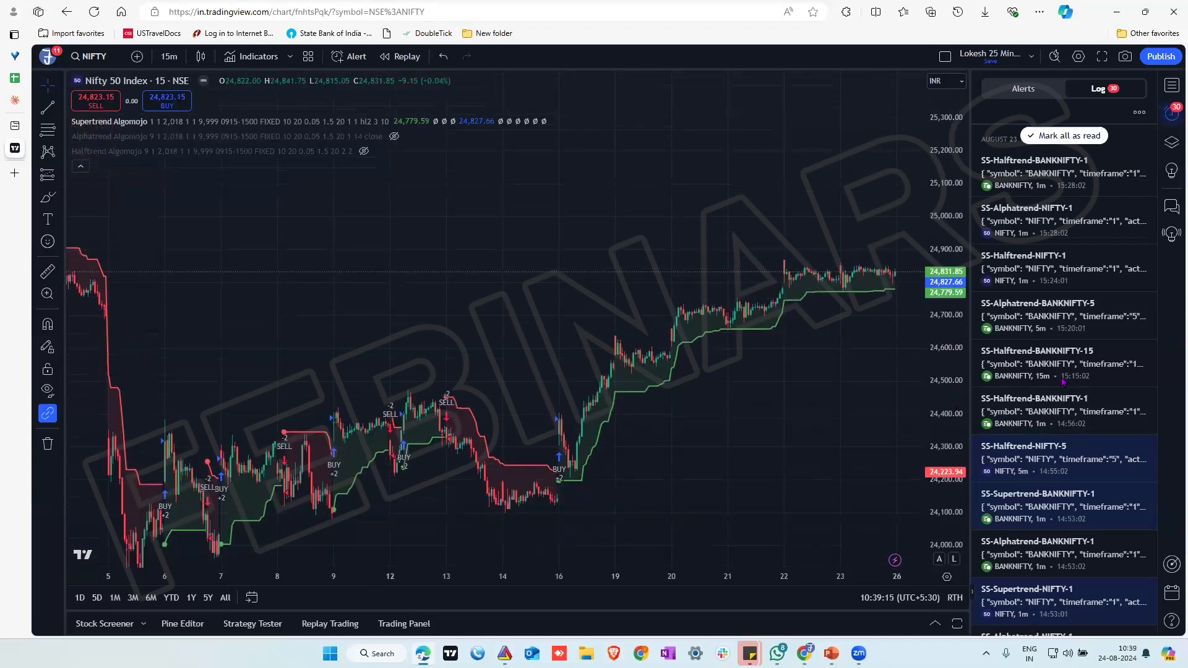
Change the chart symbol to Binance's BTCUSDT by searching for BITCO, and frame the latest Supertrend signals
click(105, 59)
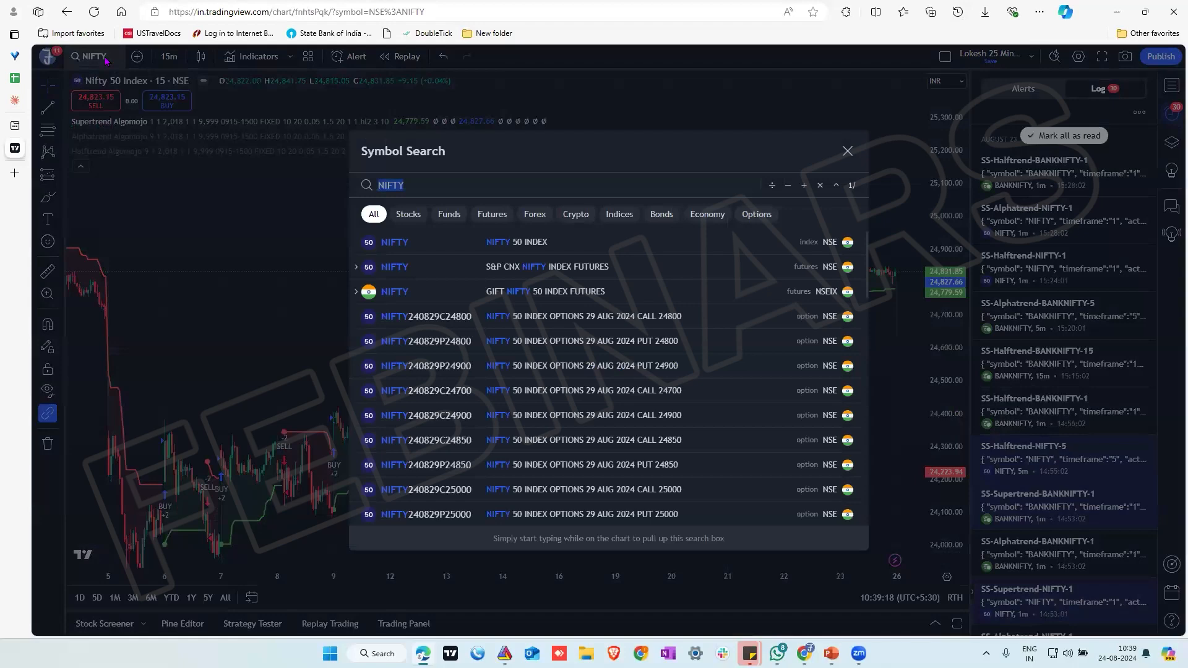
text(BITCO)
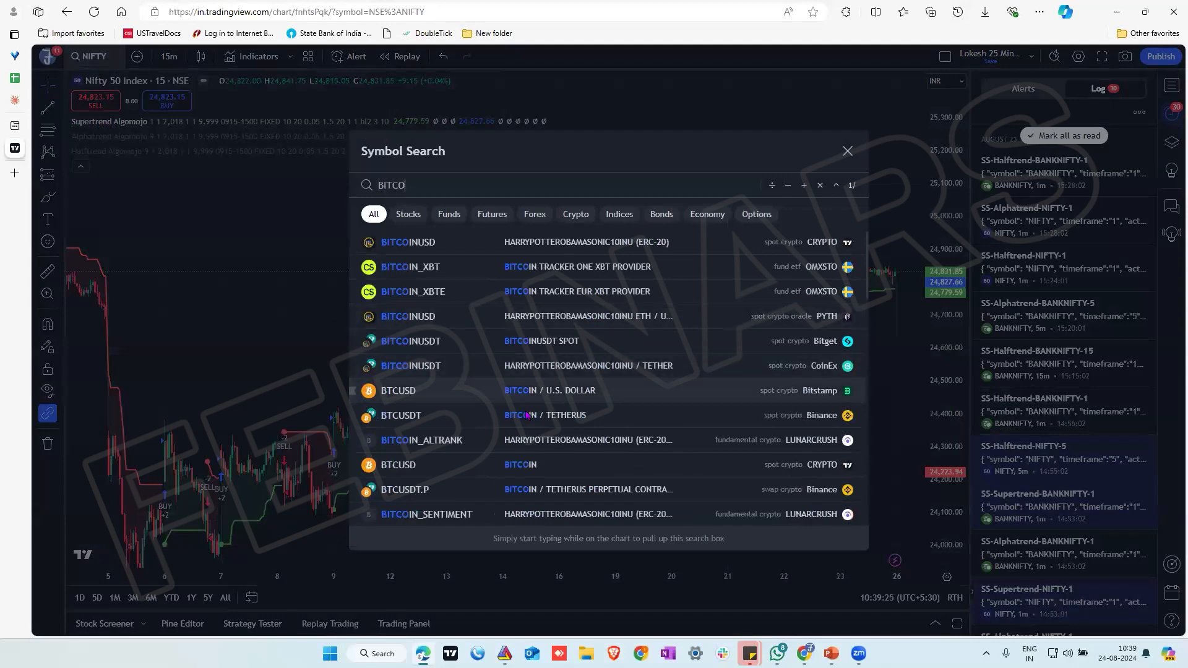
key(Escape)
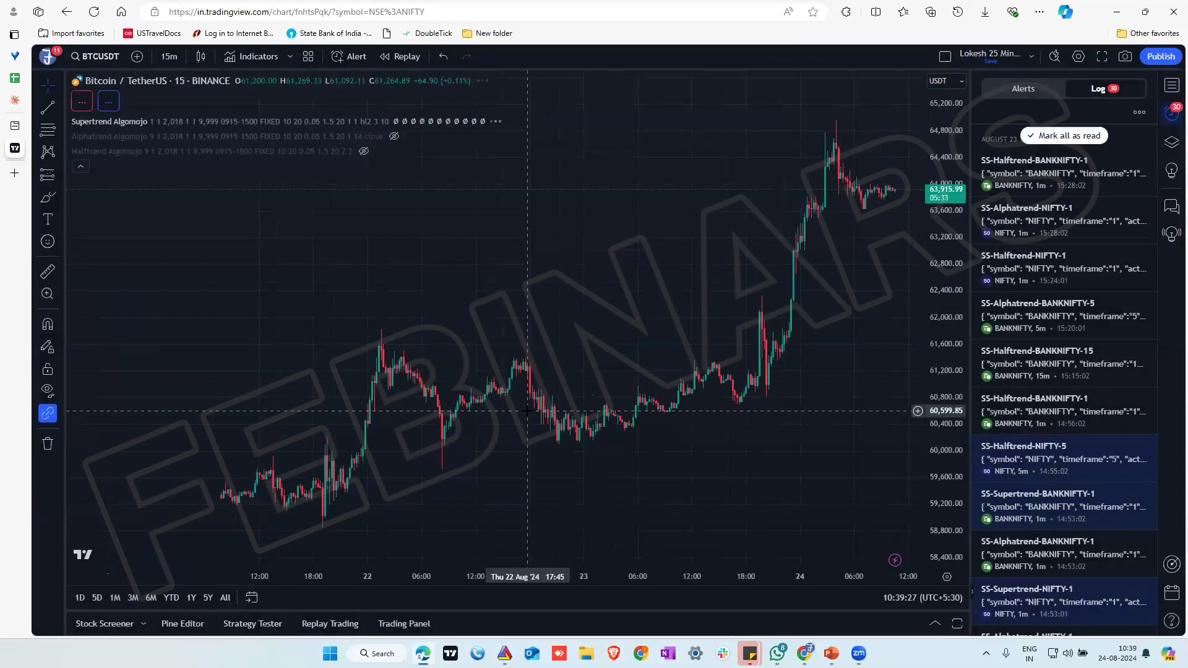
drag(953, 330, 955, 354)
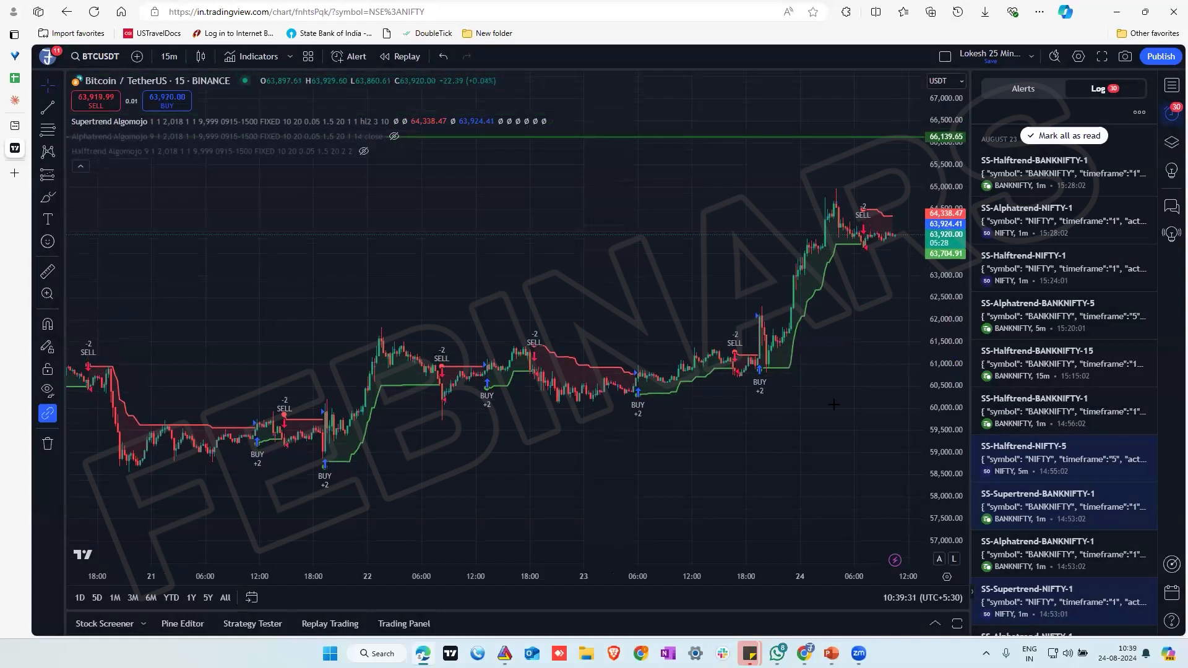
drag(817, 414, 716, 449)
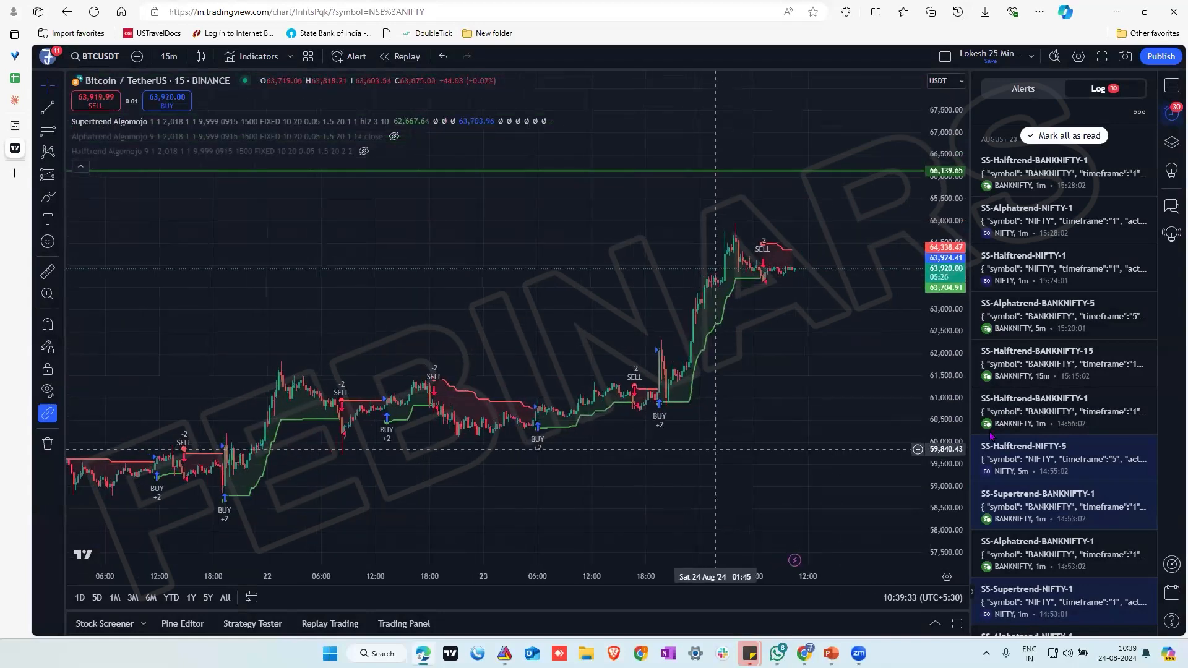
drag(956, 360, 957, 388)
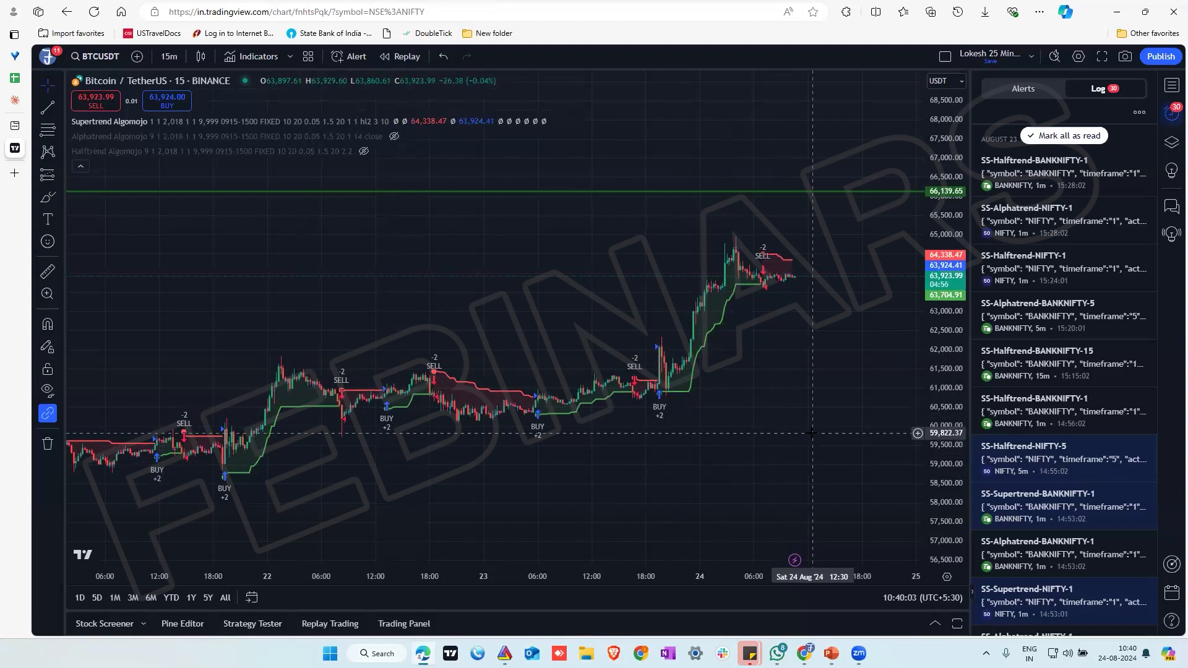
Set the BTCUSDT chart interval to 1 minute and enlarge the recent Supertrend buy and sell signals
click(169, 57)
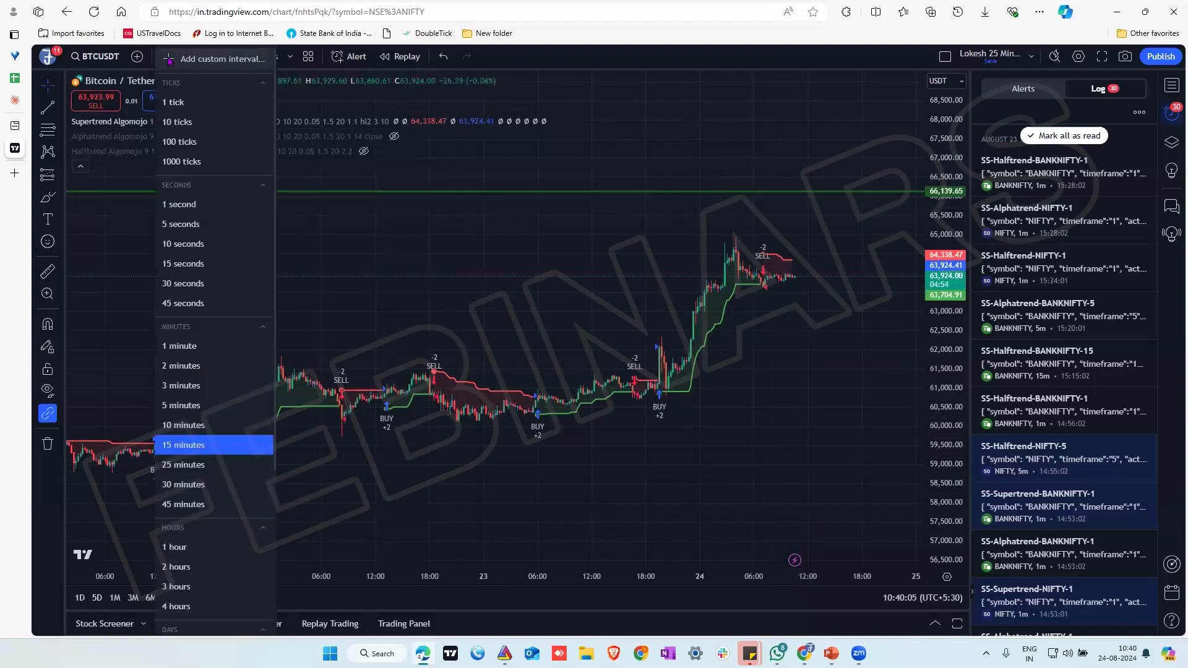
click(180, 346)
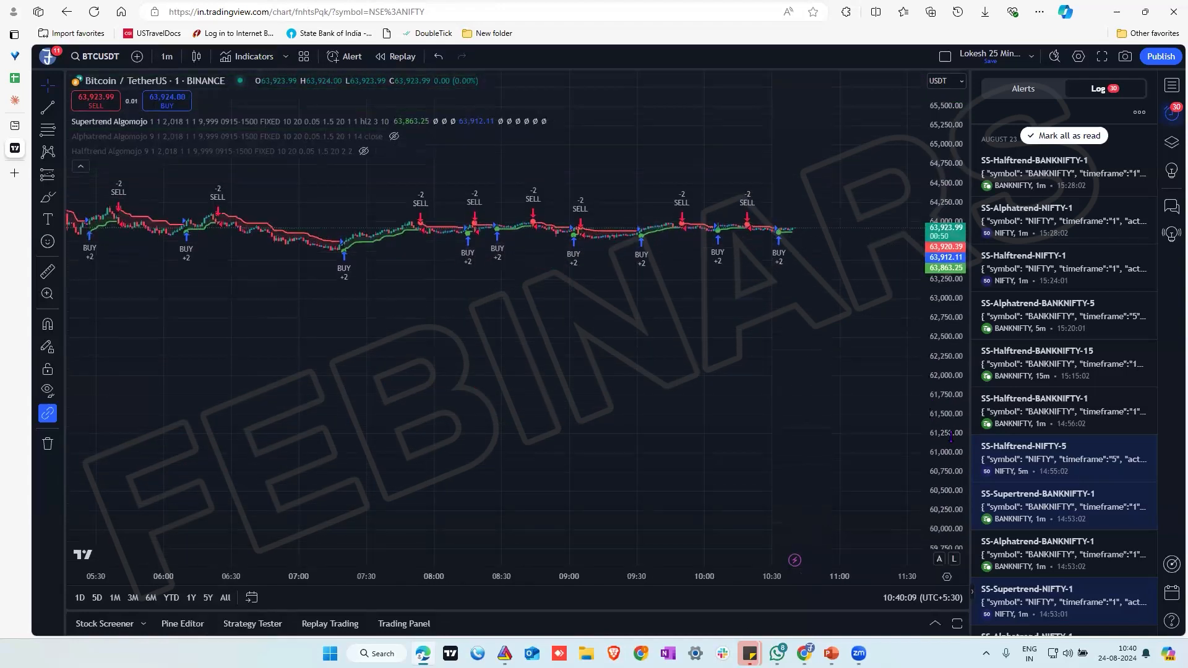
drag(684, 362, 656, 547)
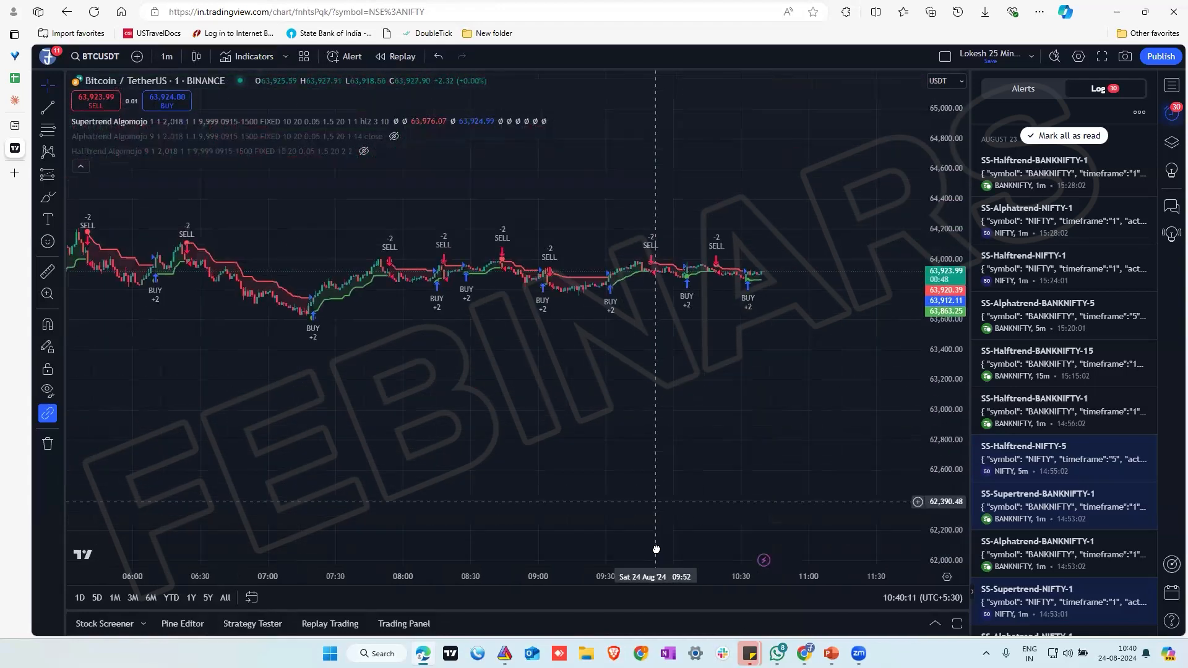
drag(942, 485, 963, 356)
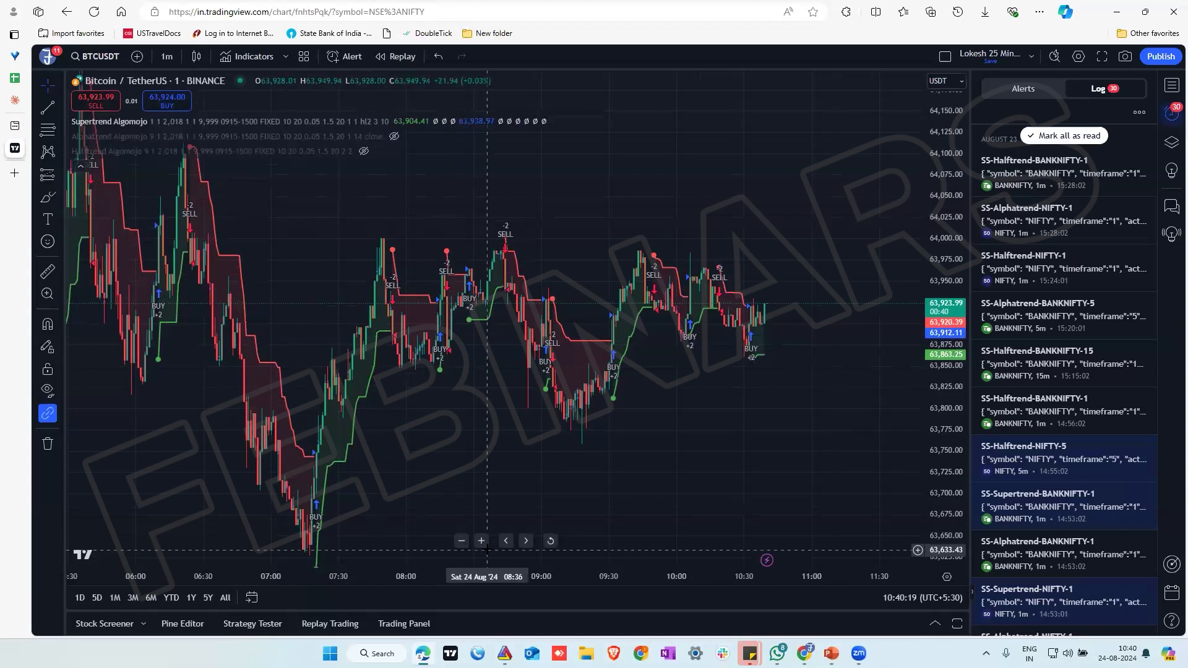
click(481, 540)
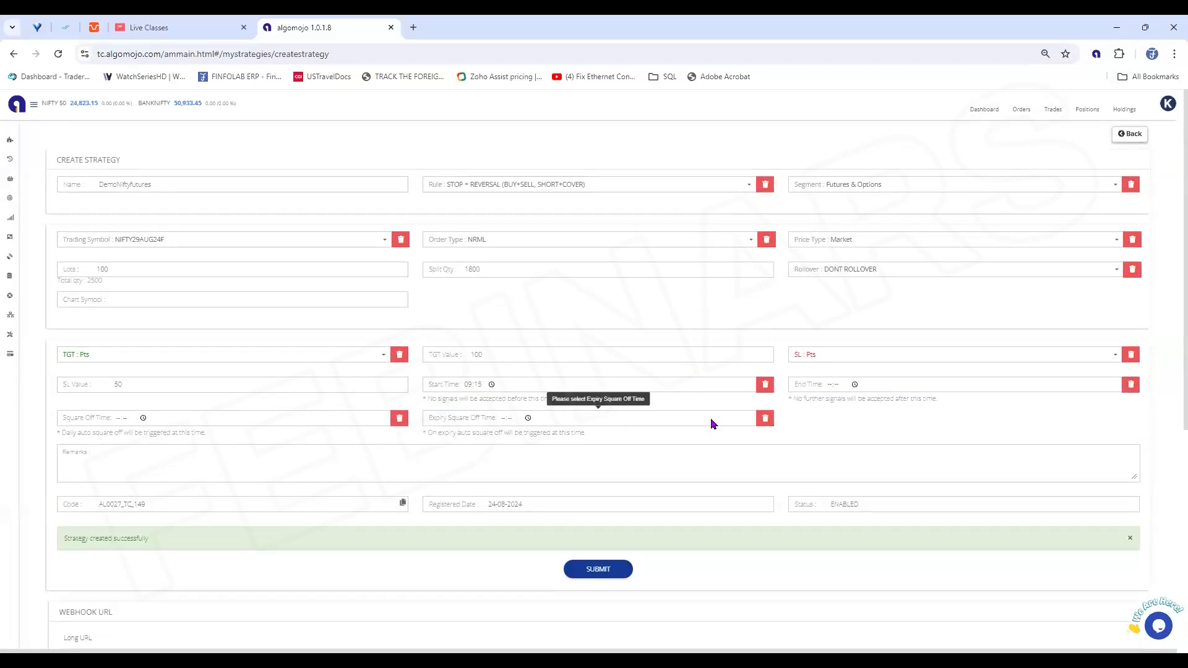
Switch to Algomojo and review the rule options available for the DemoNiftyfutures strategy
click(606, 186)
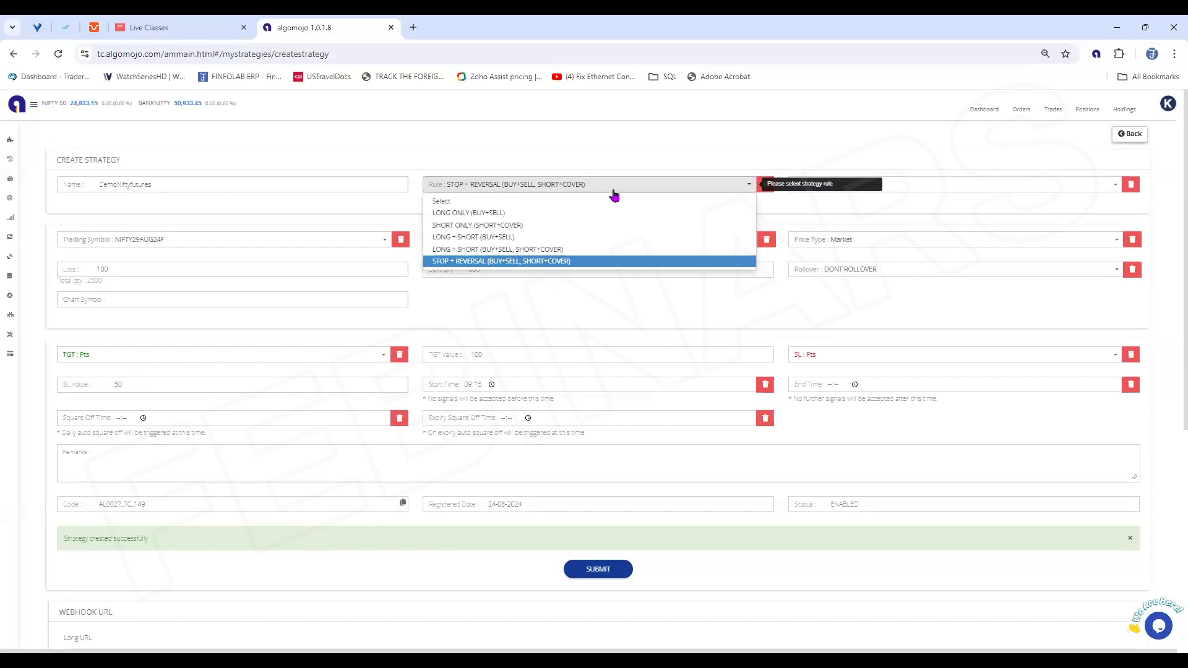
mouse_move(570, 266)
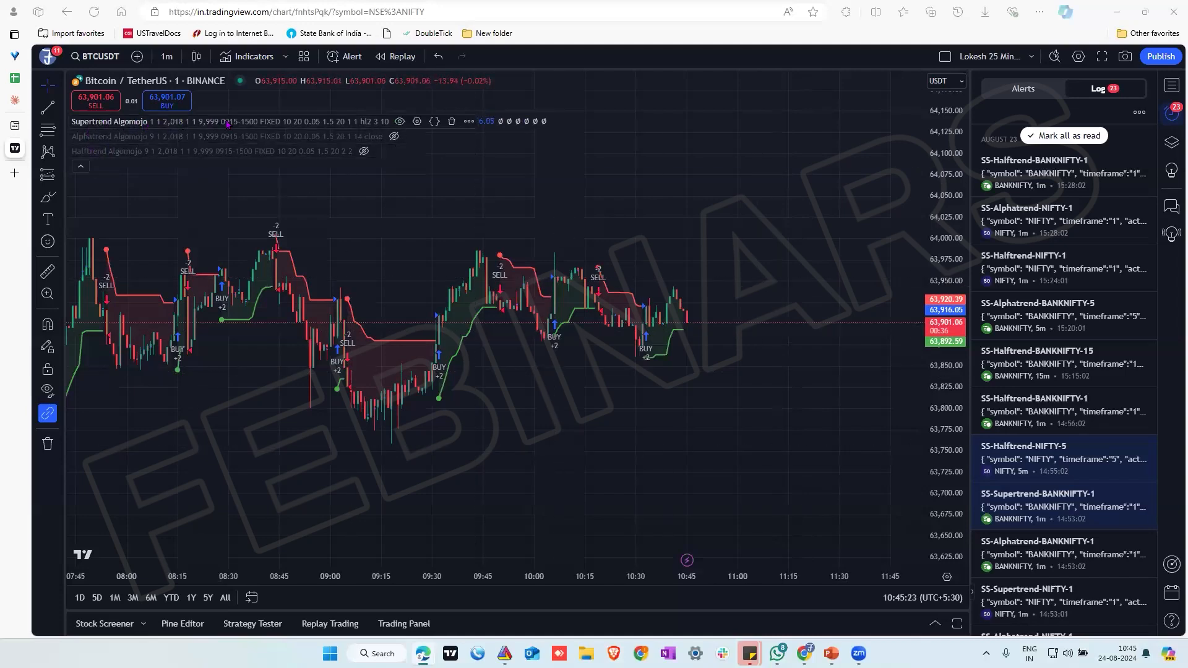
Return to TradingView and examine the default alert settings of the Supertrend Algomojo strategy without creating an alert
click(469, 122)
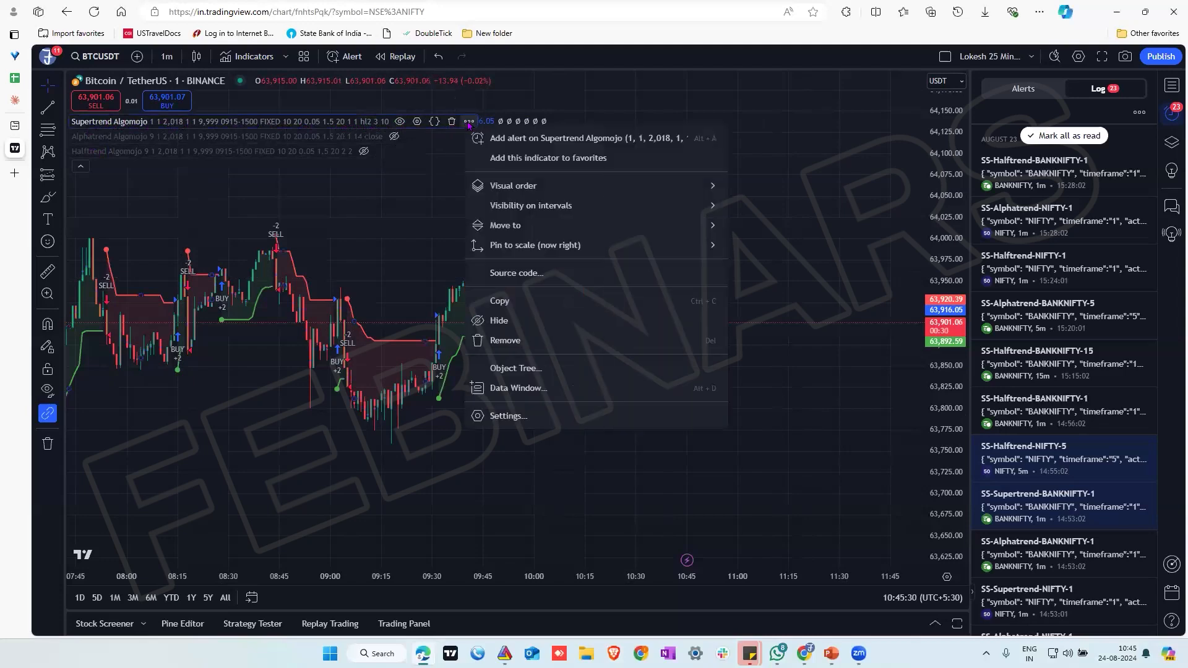
click(547, 138)
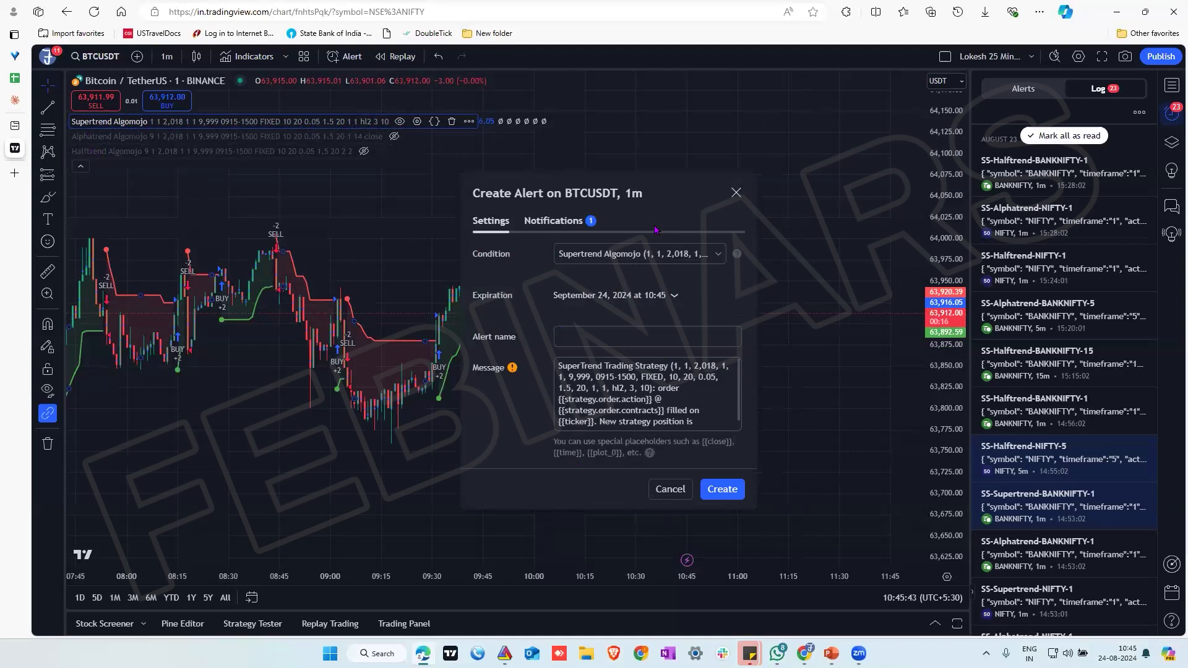
click(737, 193)
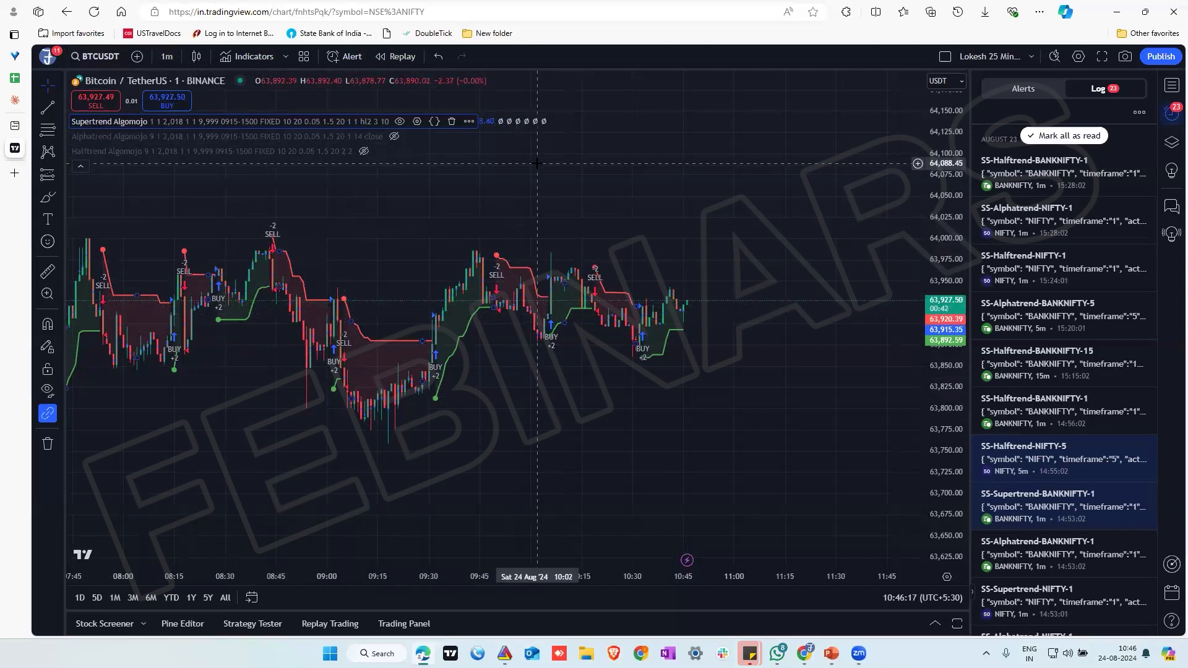
click(469, 122)
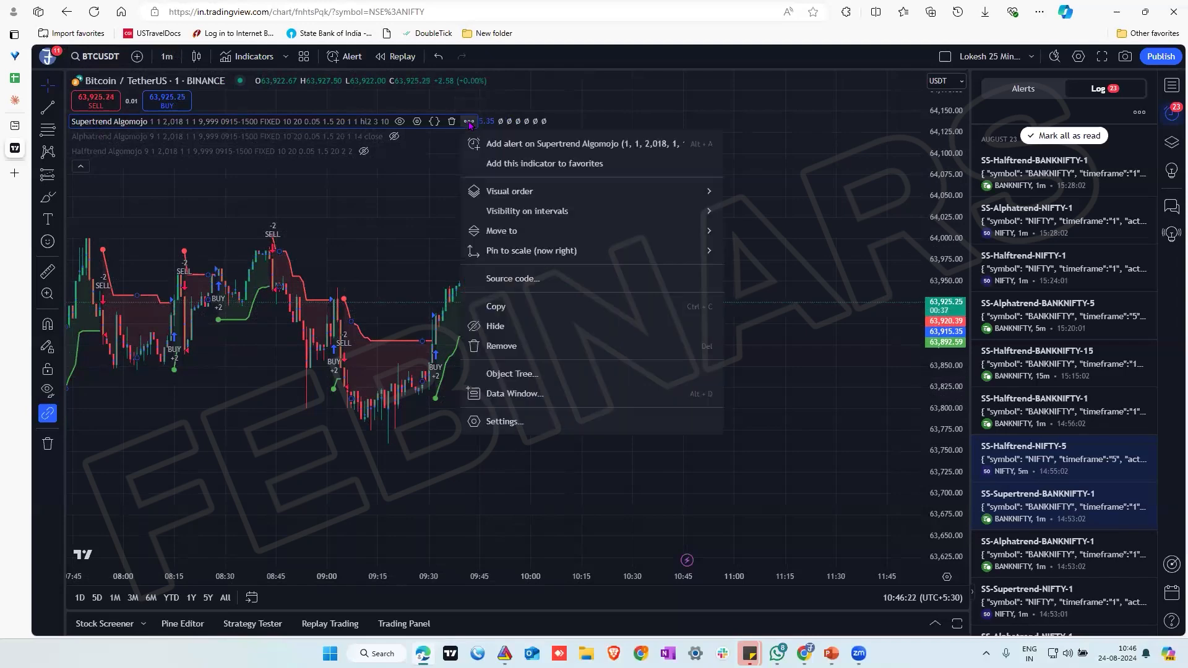
click(509, 143)
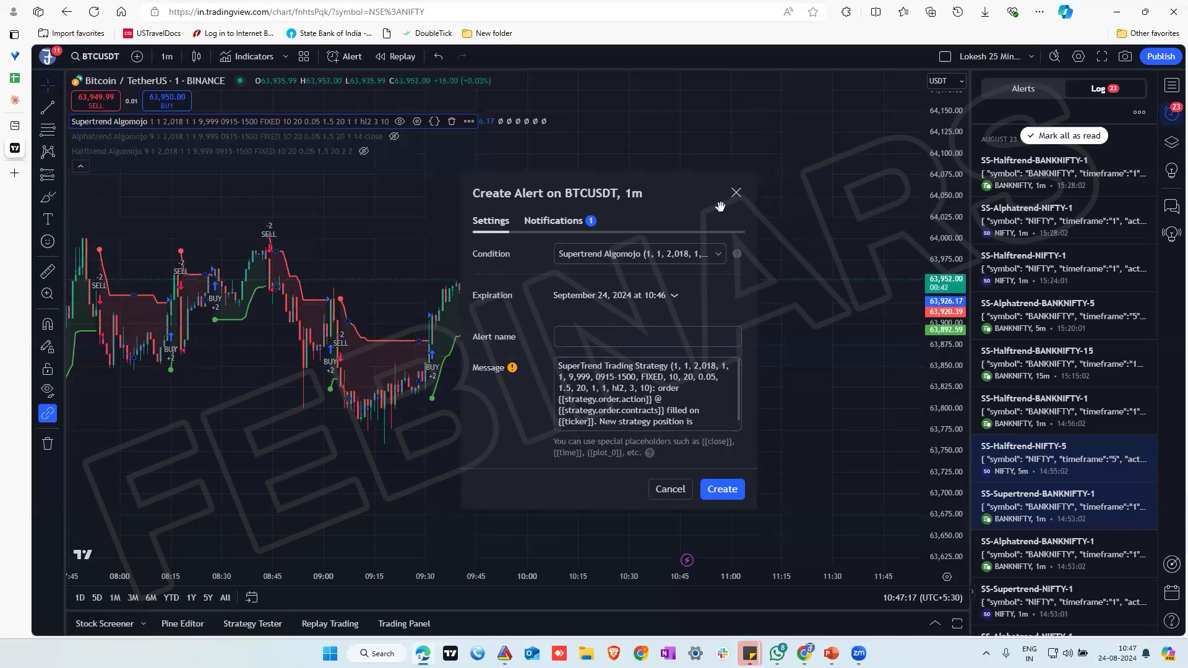
click(736, 192)
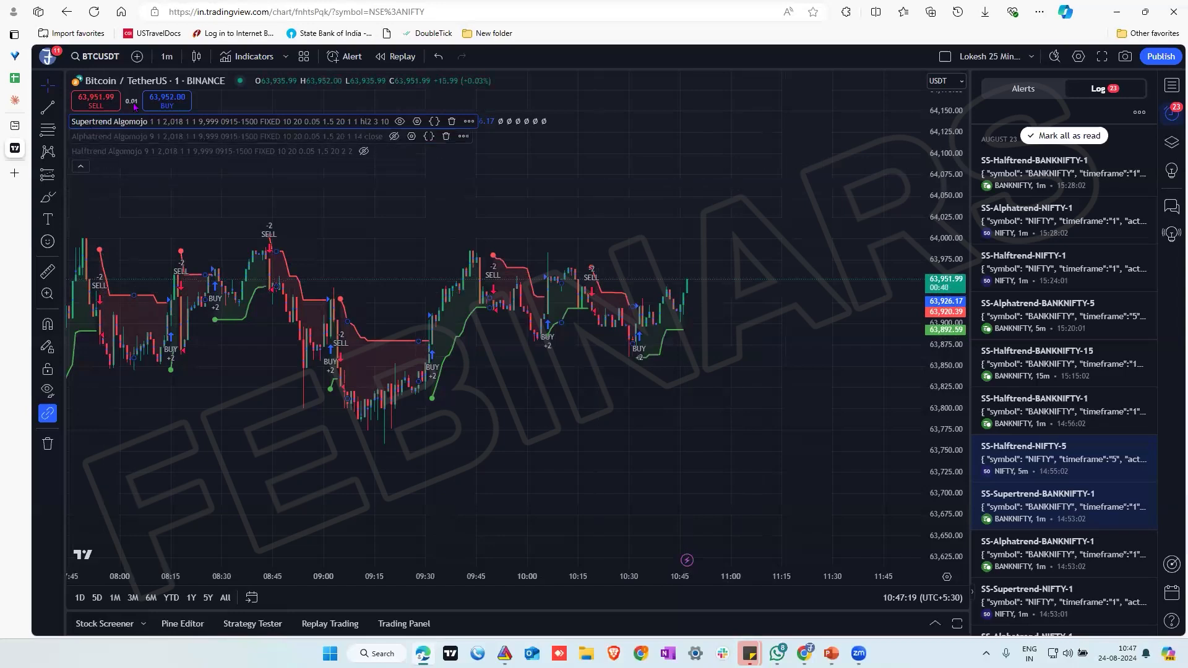
Search the indicators for rsi and add Stochastic RSI to the BTCUSDT chart
click(251, 57)
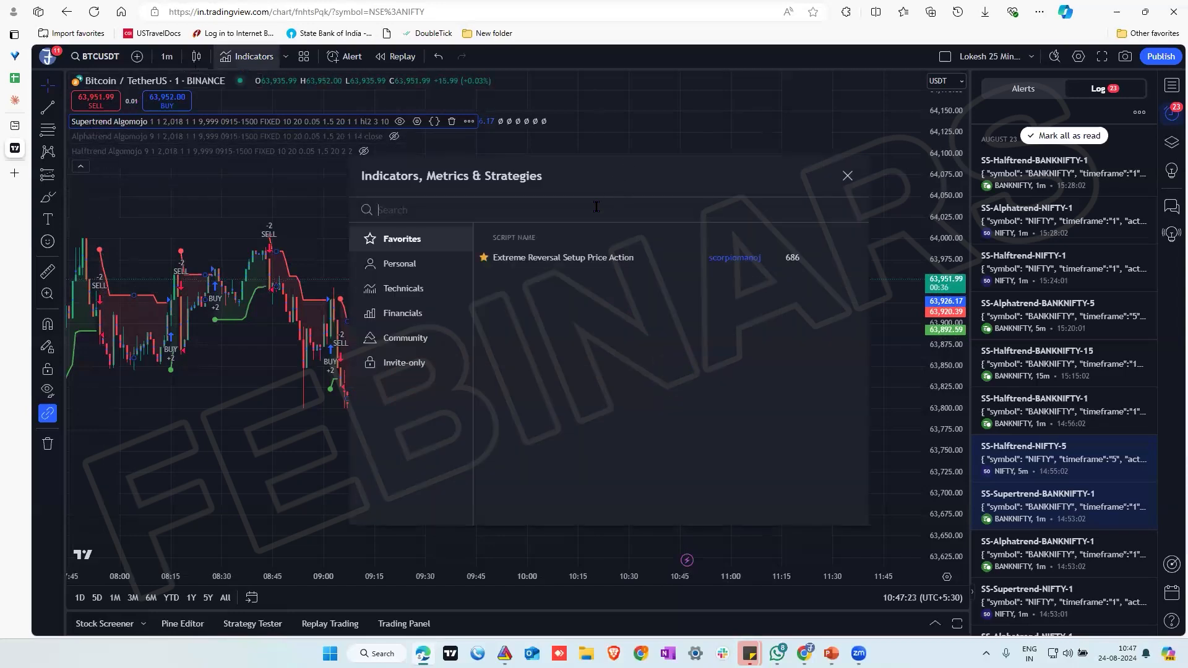
text(rsi)
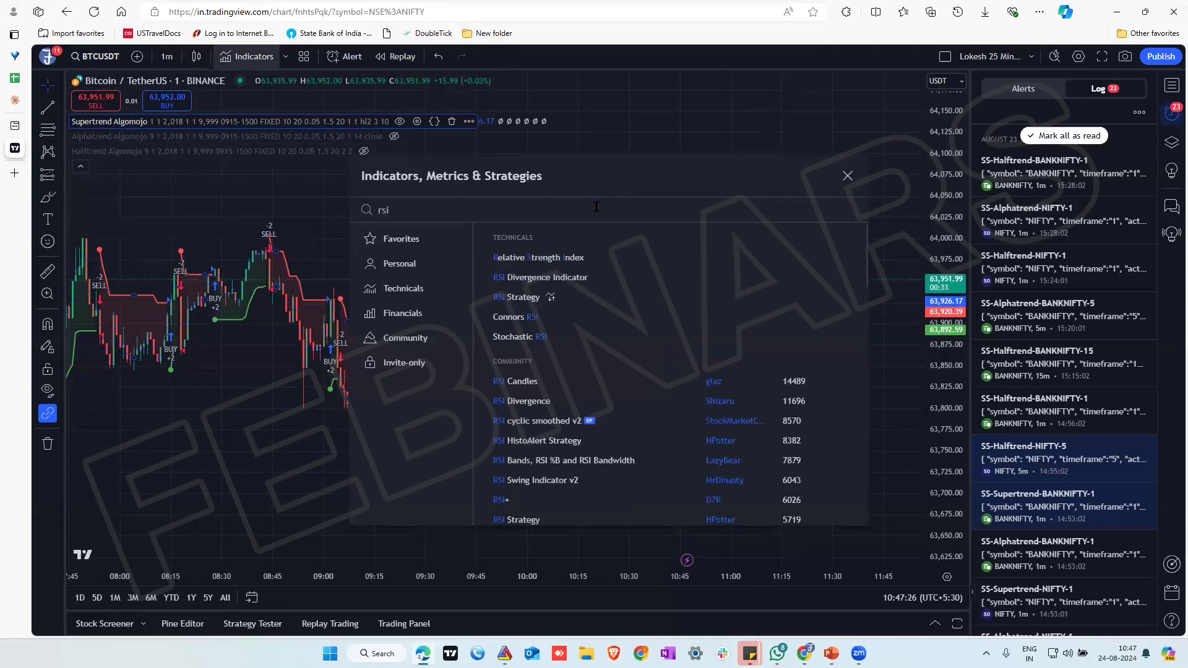
click(538, 336)
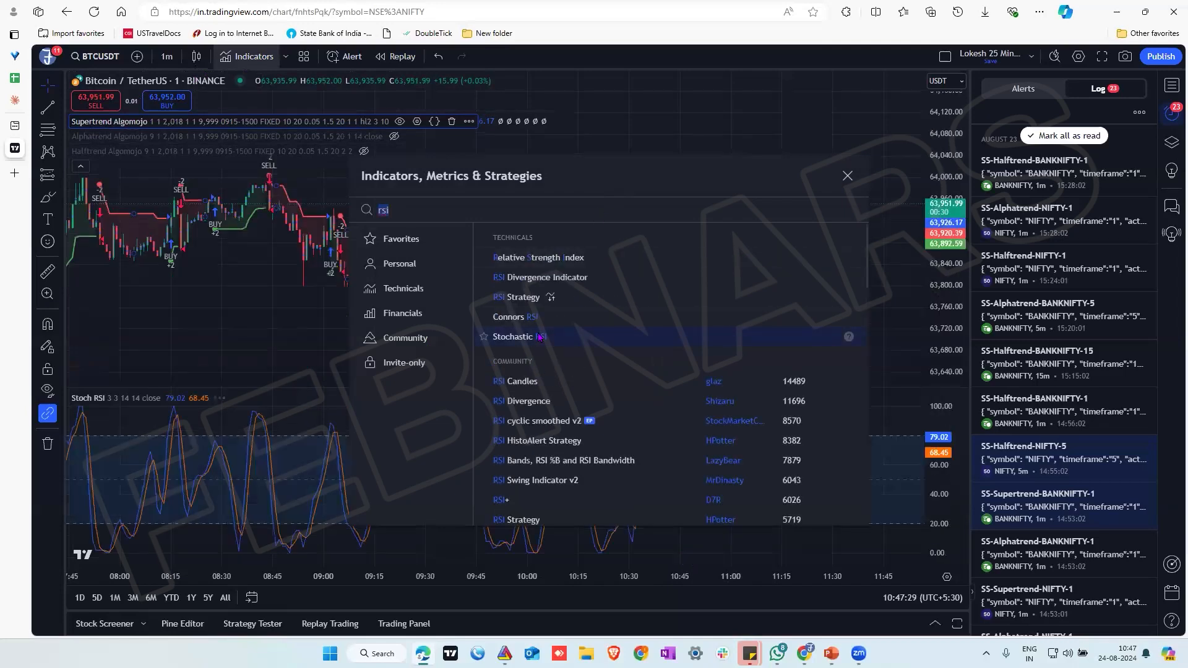
click(847, 176)
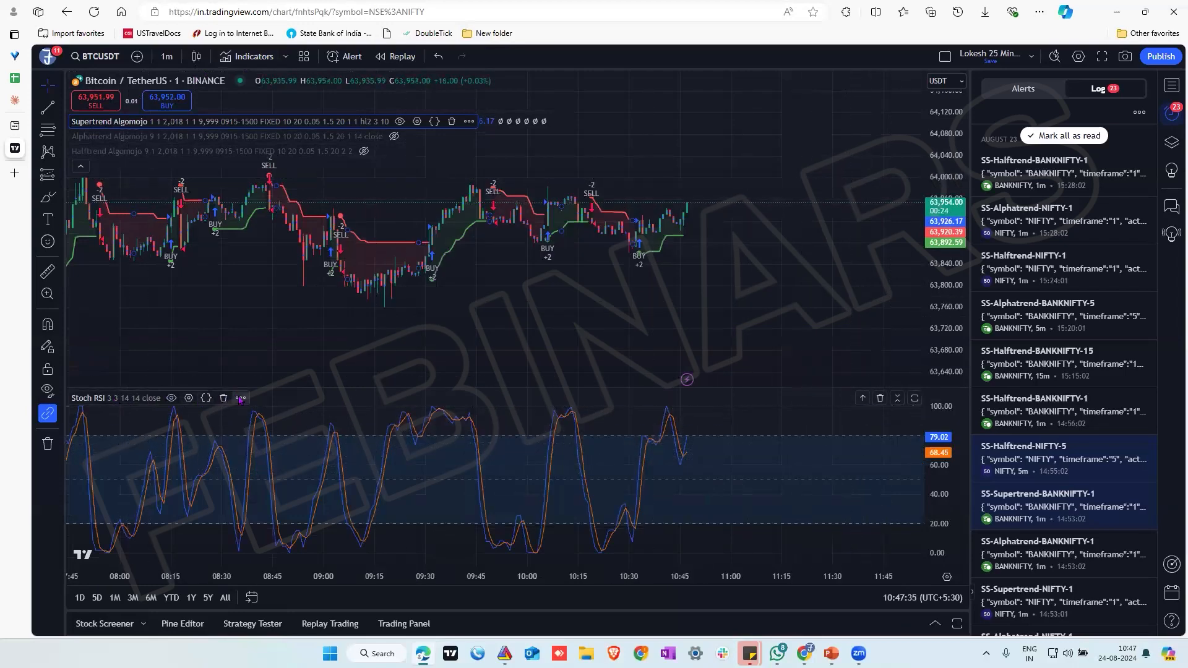
Examine the alert settings of the Stoch RSI indicator, including its Crossing condition choices, without creating an alert
click(240, 399)
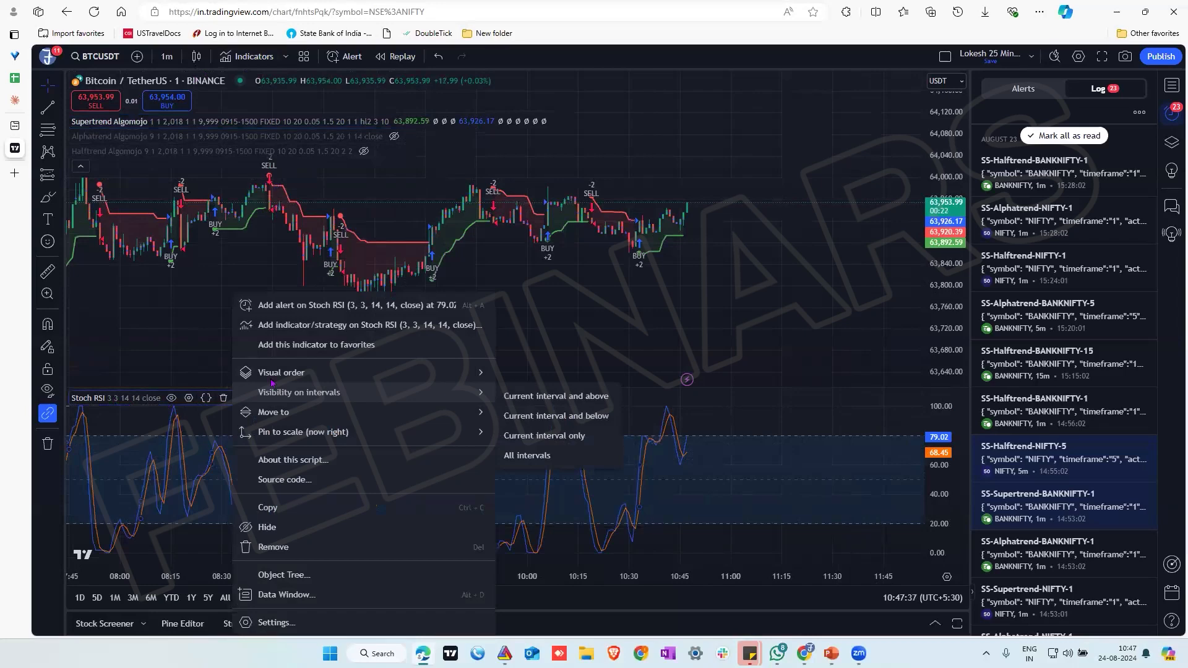
click(297, 306)
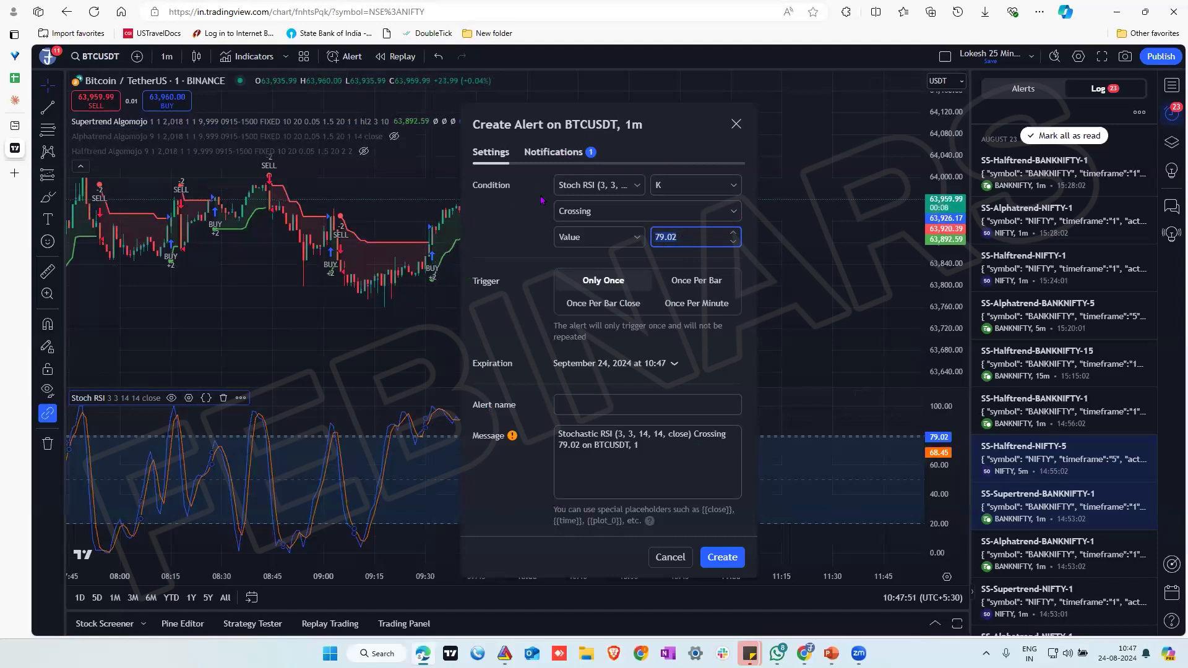
click(580, 212)
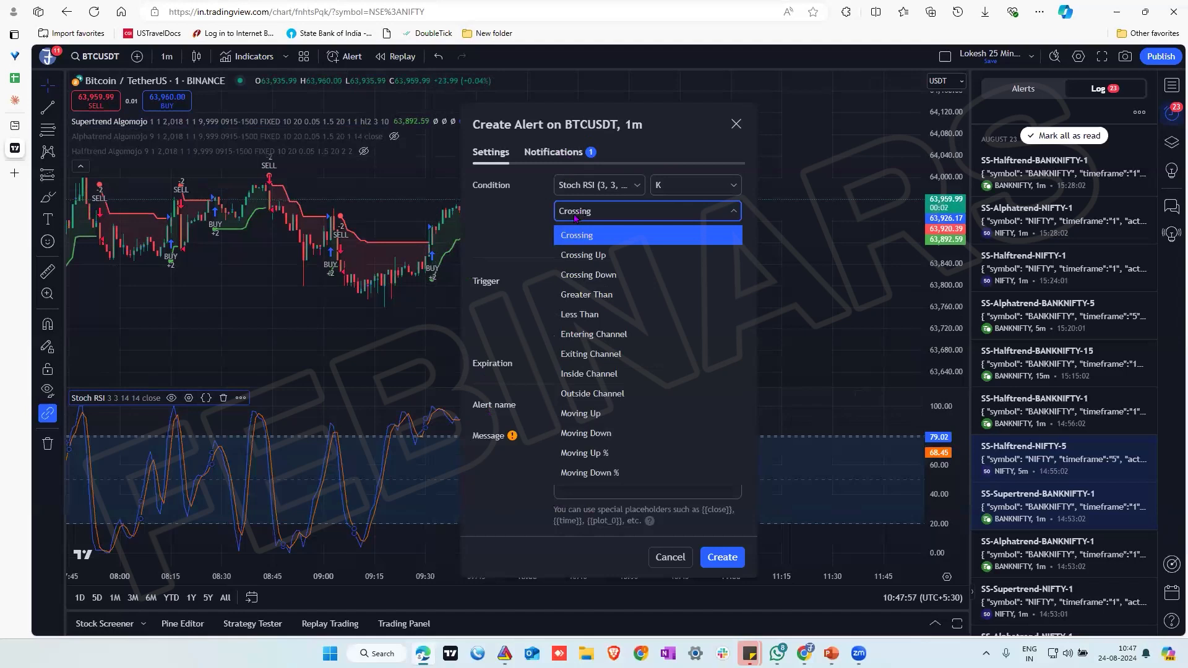
click(526, 239)
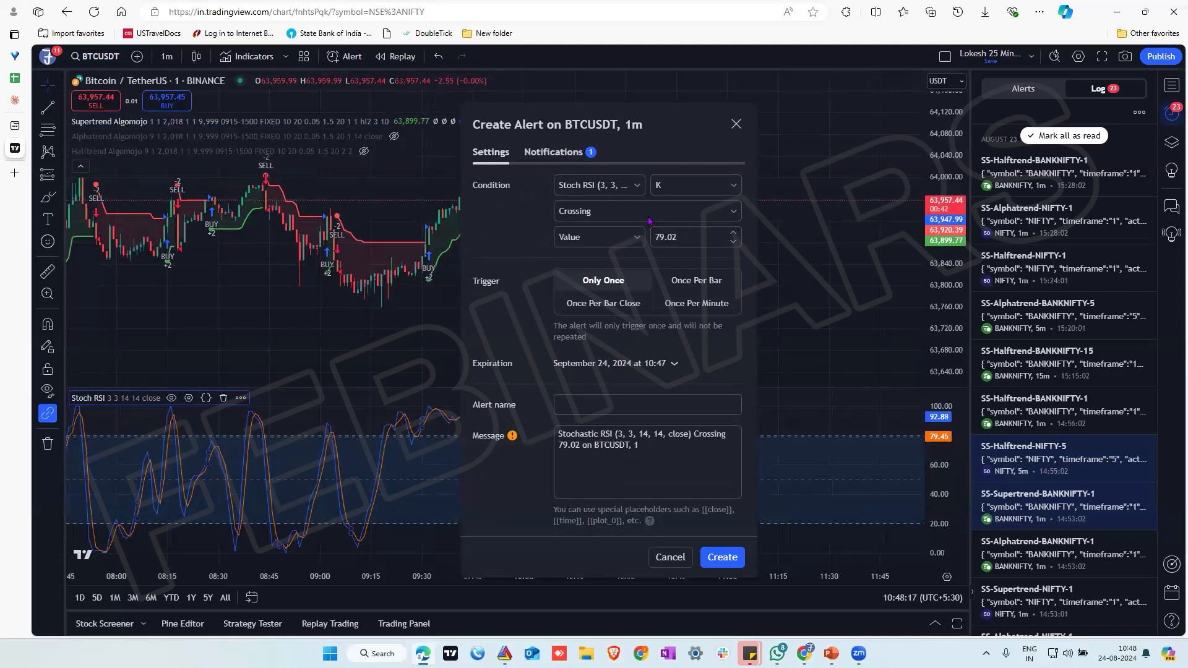
click(736, 124)
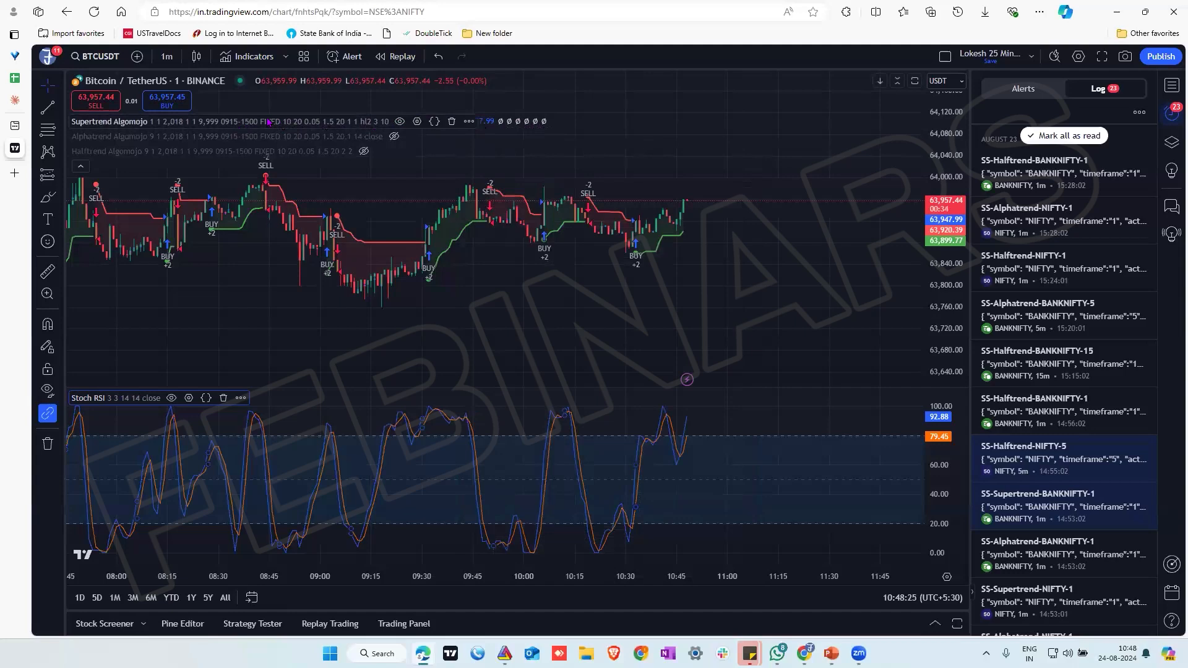
Clear the default message in a new Supertrend Algomojo alert on BTCUSDT, and discard the alert
click(470, 122)
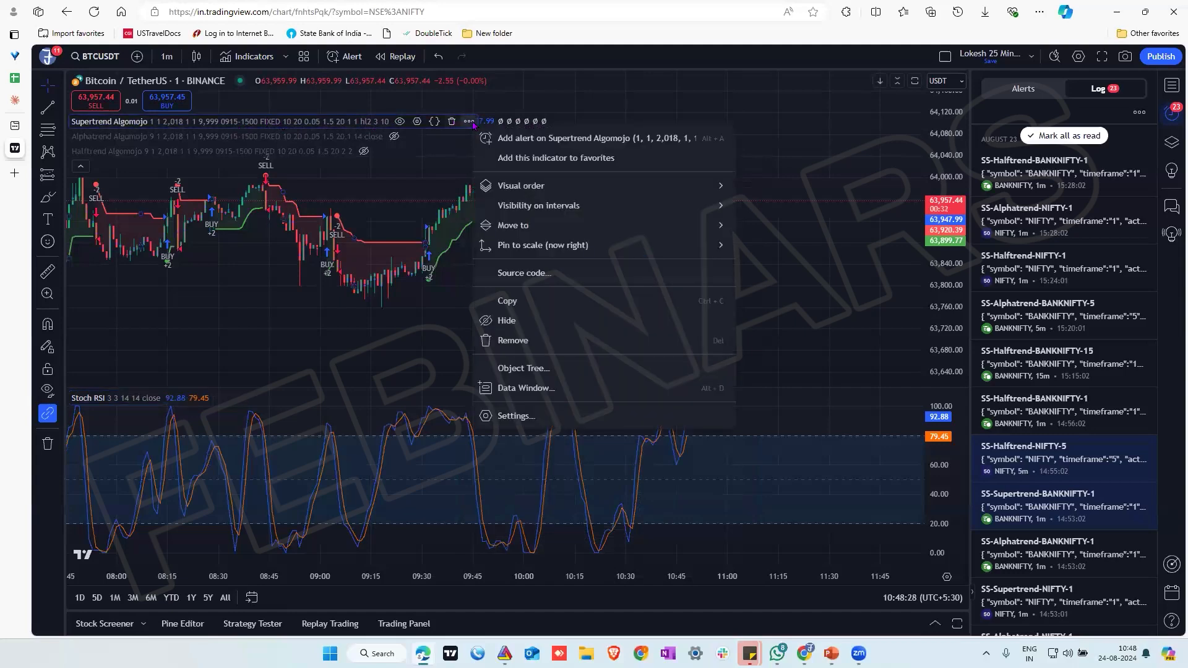
click(517, 139)
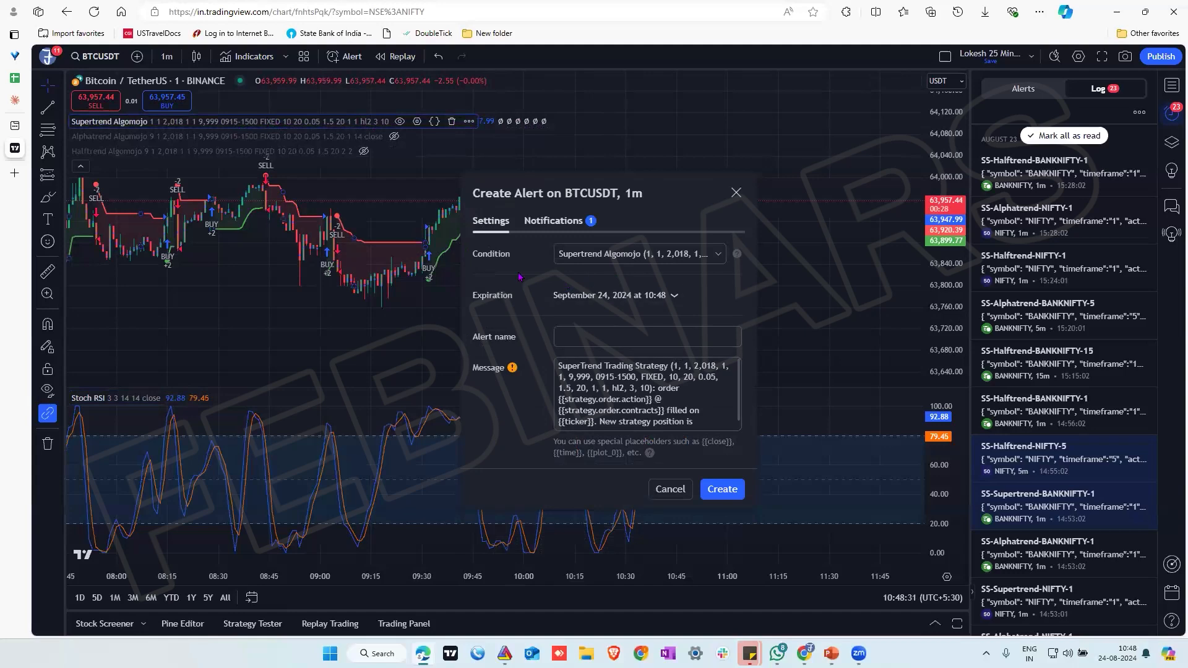
click(592, 410)
key(ctrl+a)
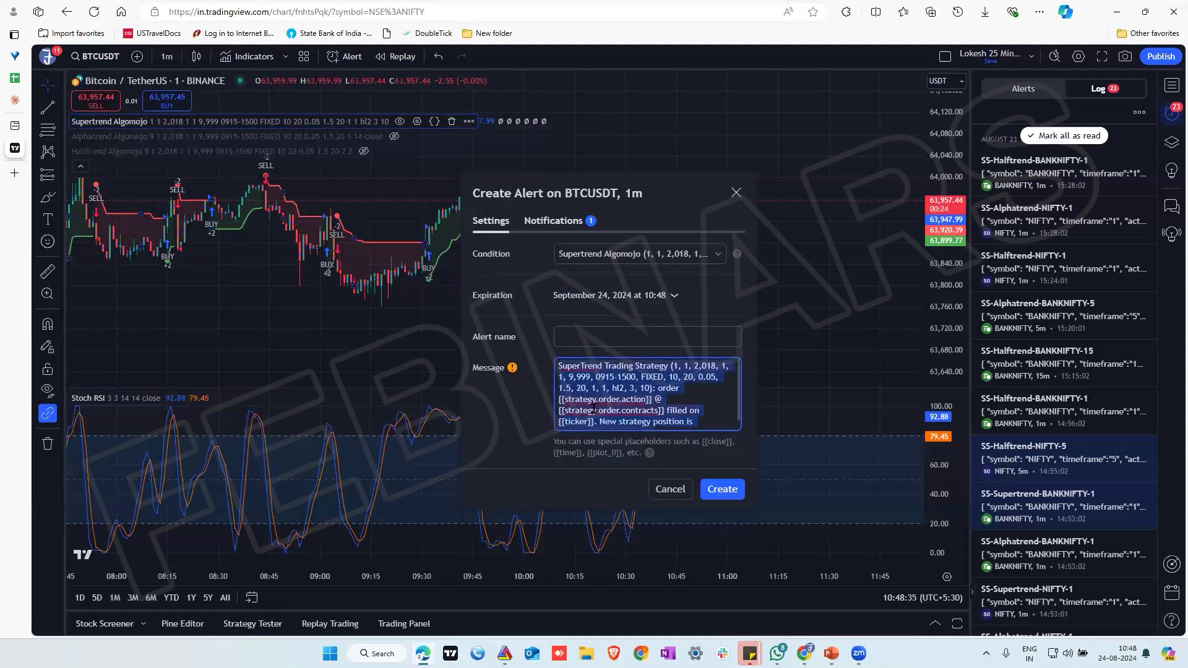
key(BackSpace)
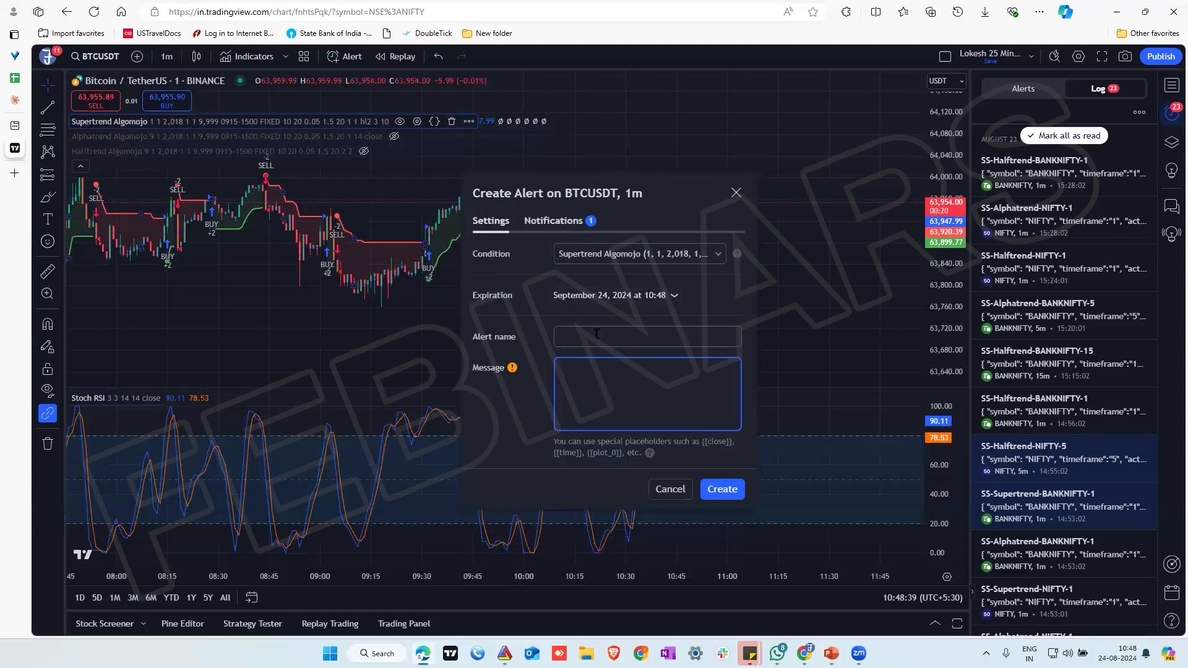
click(736, 192)
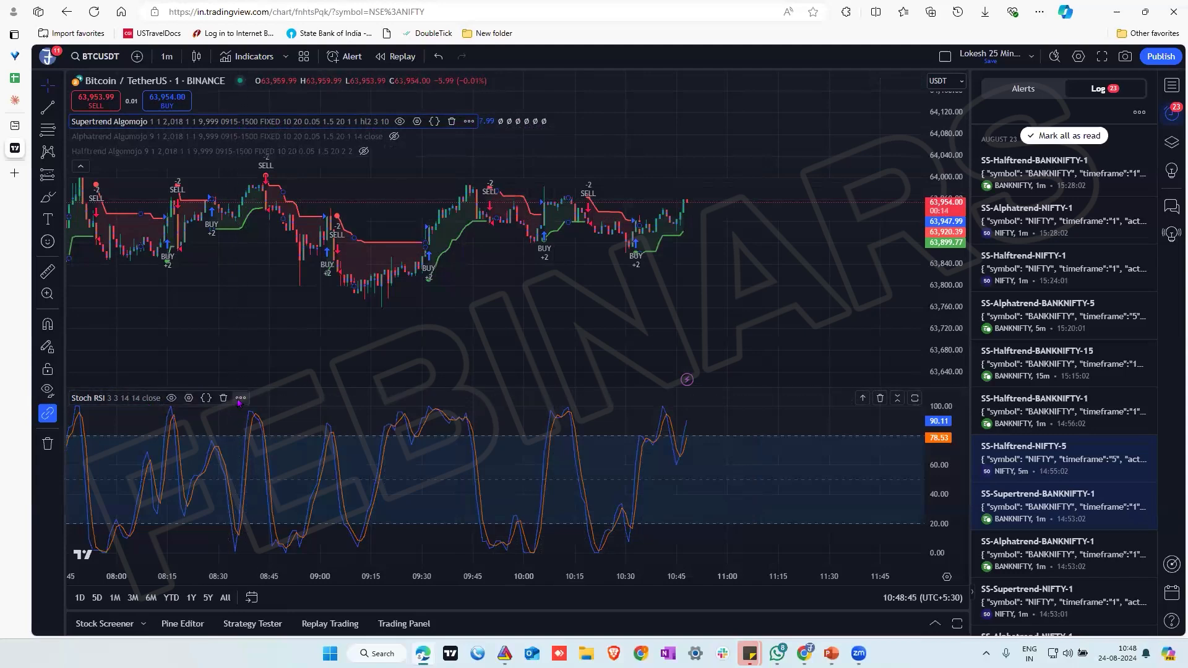
Set a new Stoch RSI alert to trigger Once Per Bar Close, check its webhook notification settings, and discard it
click(241, 398)
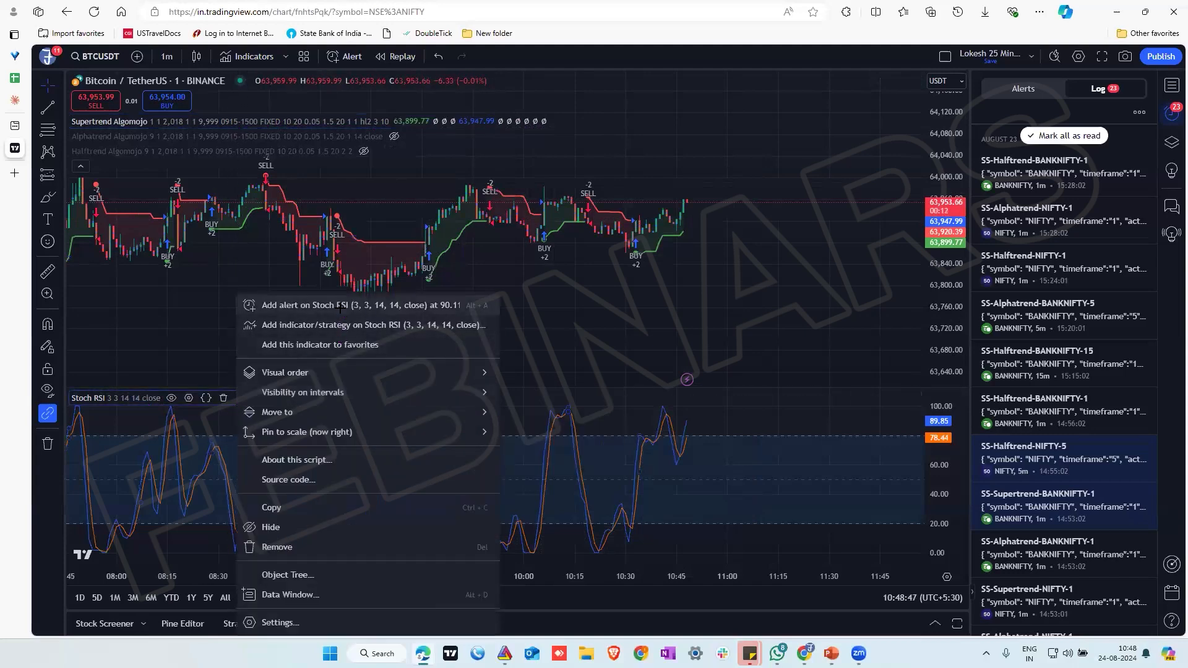
click(341, 309)
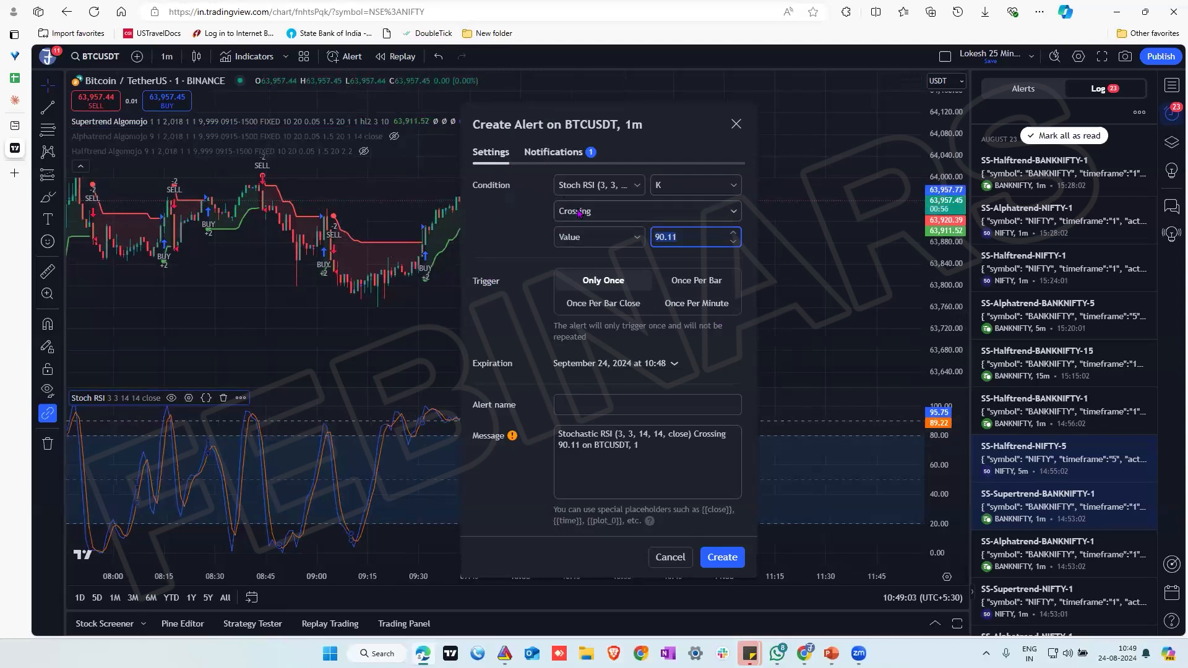
click(603, 304)
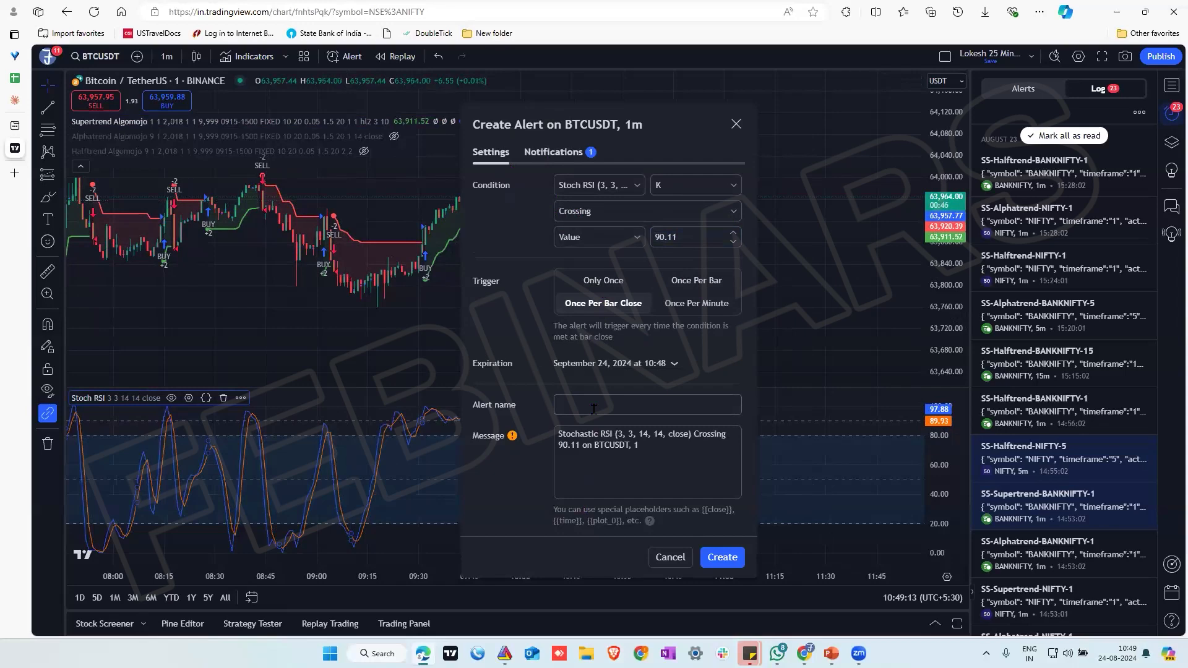
click(553, 153)
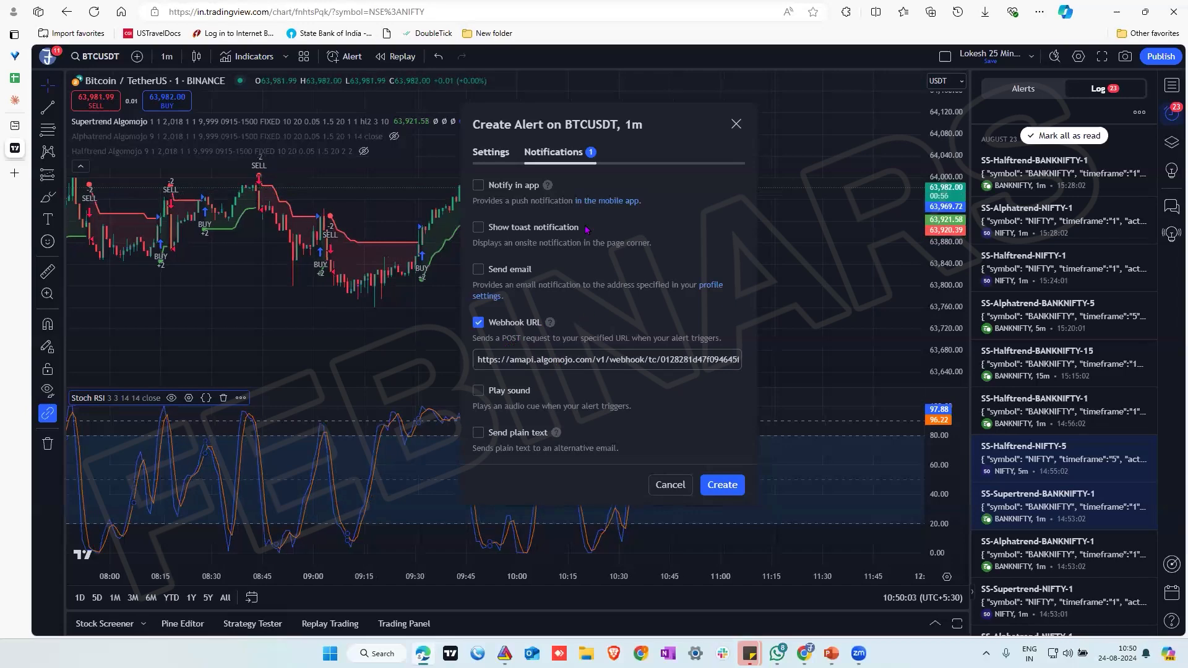
click(736, 125)
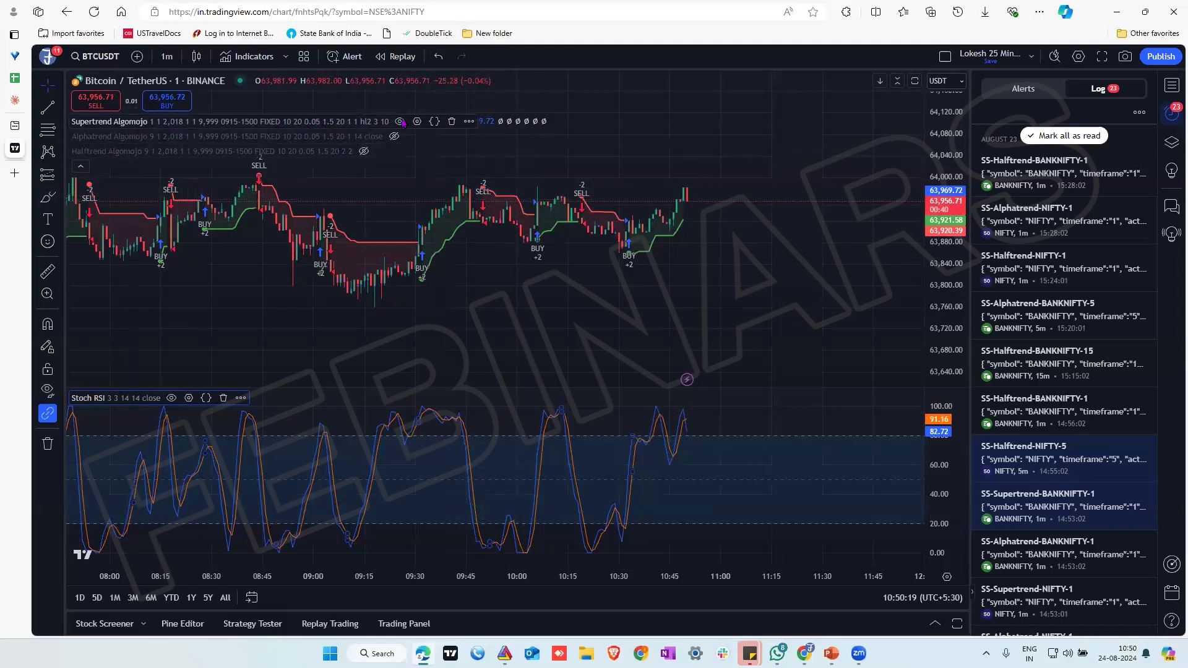
Start a new alert on the Supertrend Algomojo indicator for BTCUSDT and clear its default message
click(468, 122)
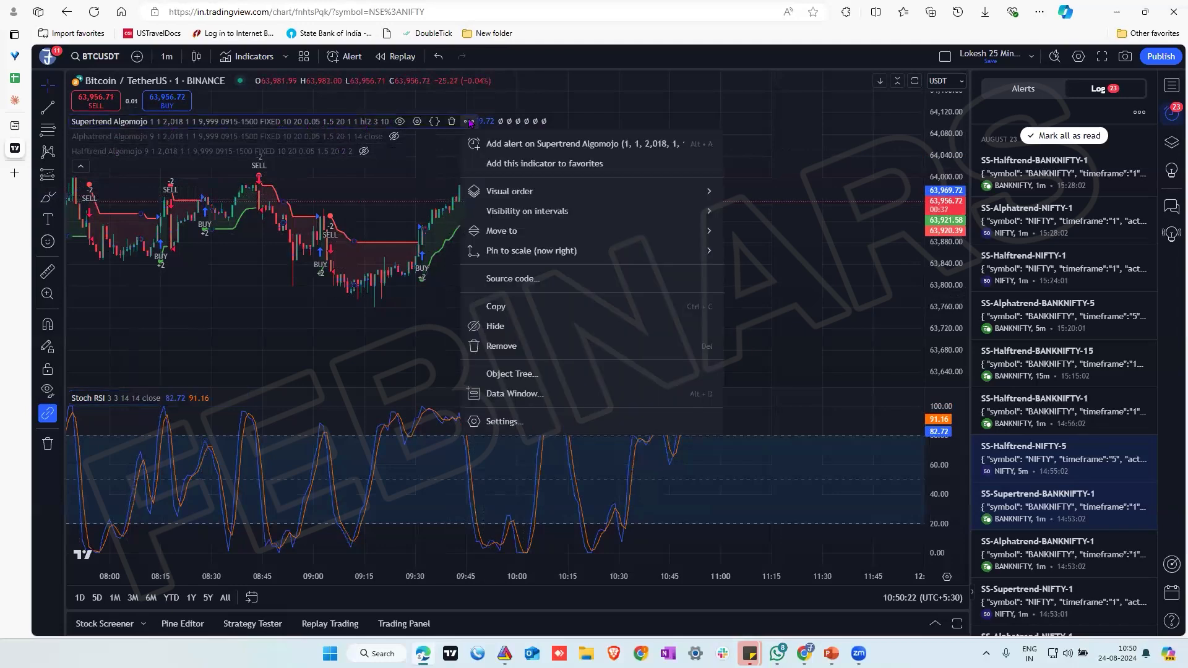
click(495, 146)
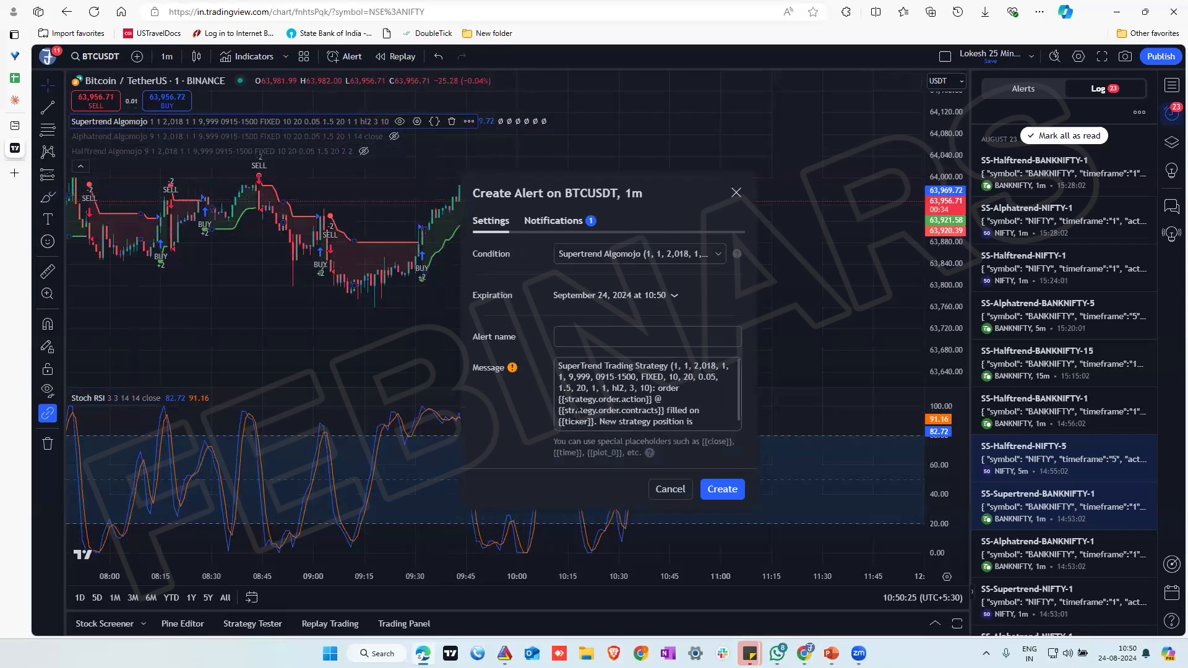
right_click(581, 406)
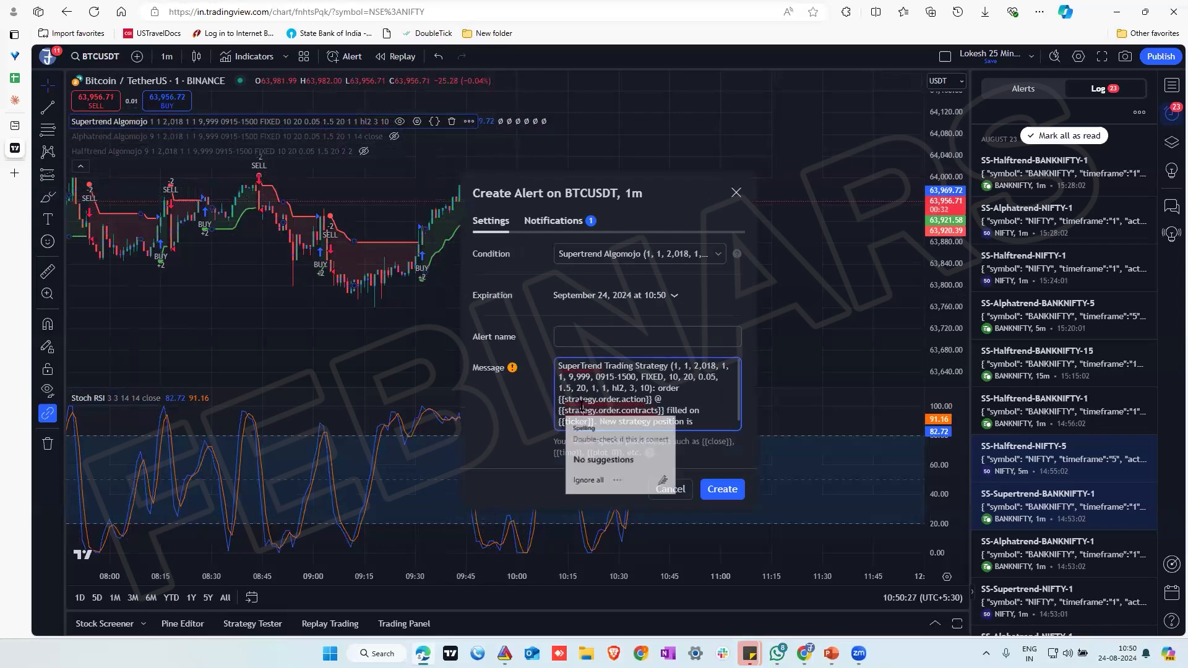
key(ctrl+a)
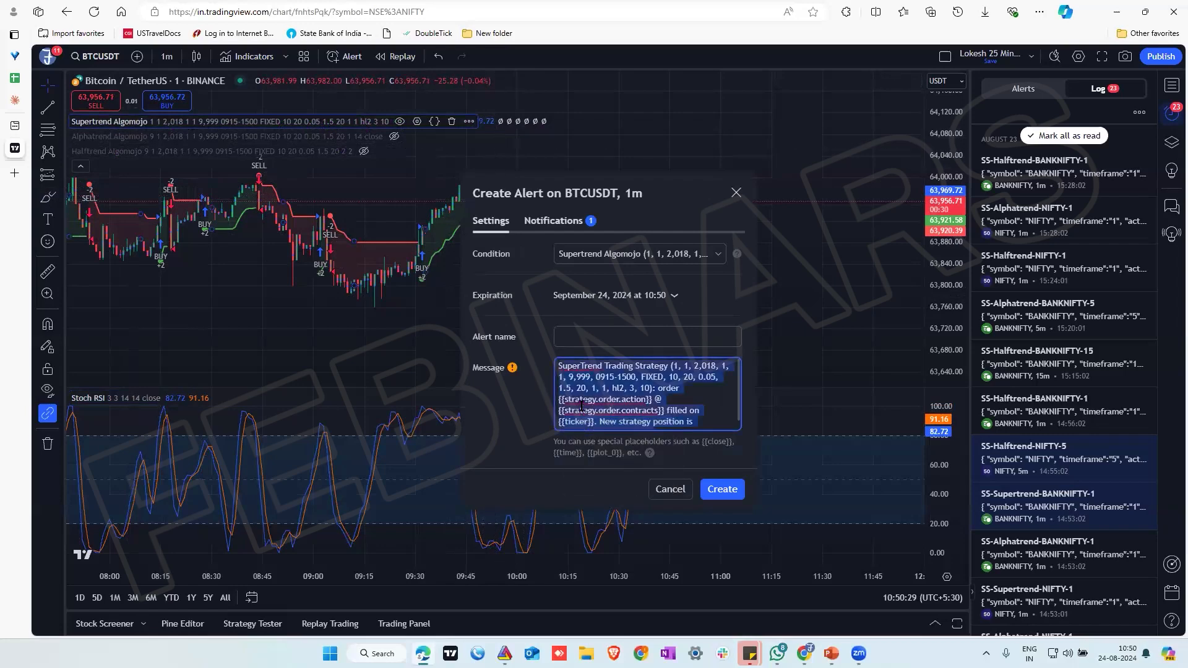
key(Delete)
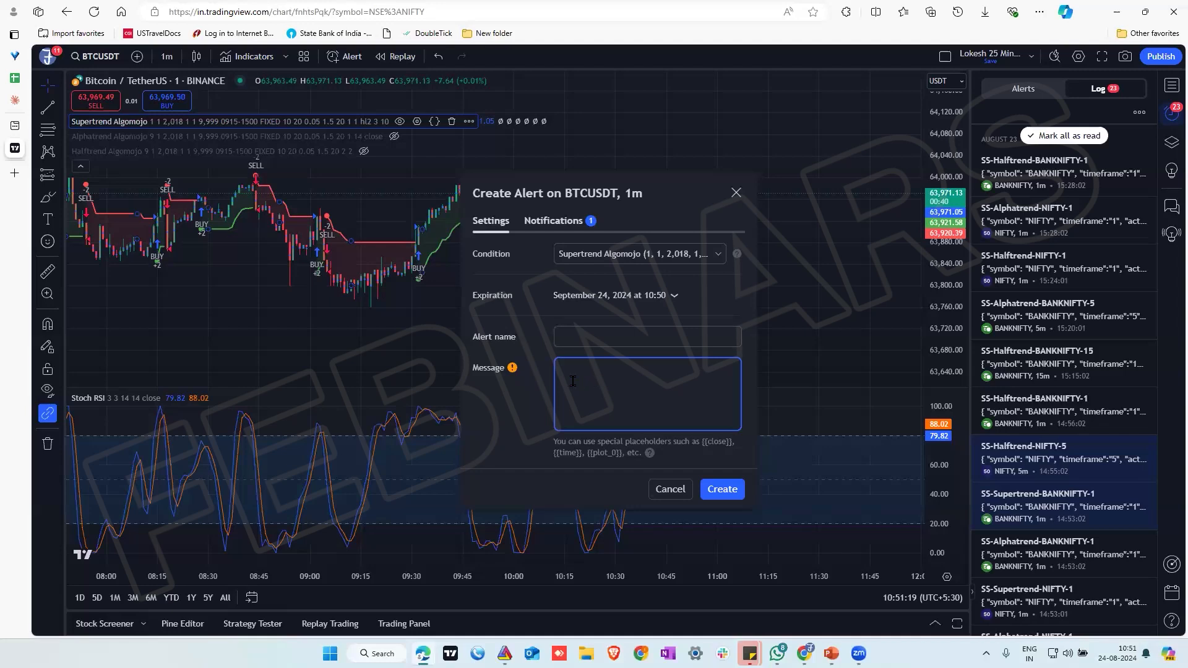
Name the new Supertrend alert DemoNF24thAug
click(584, 336)
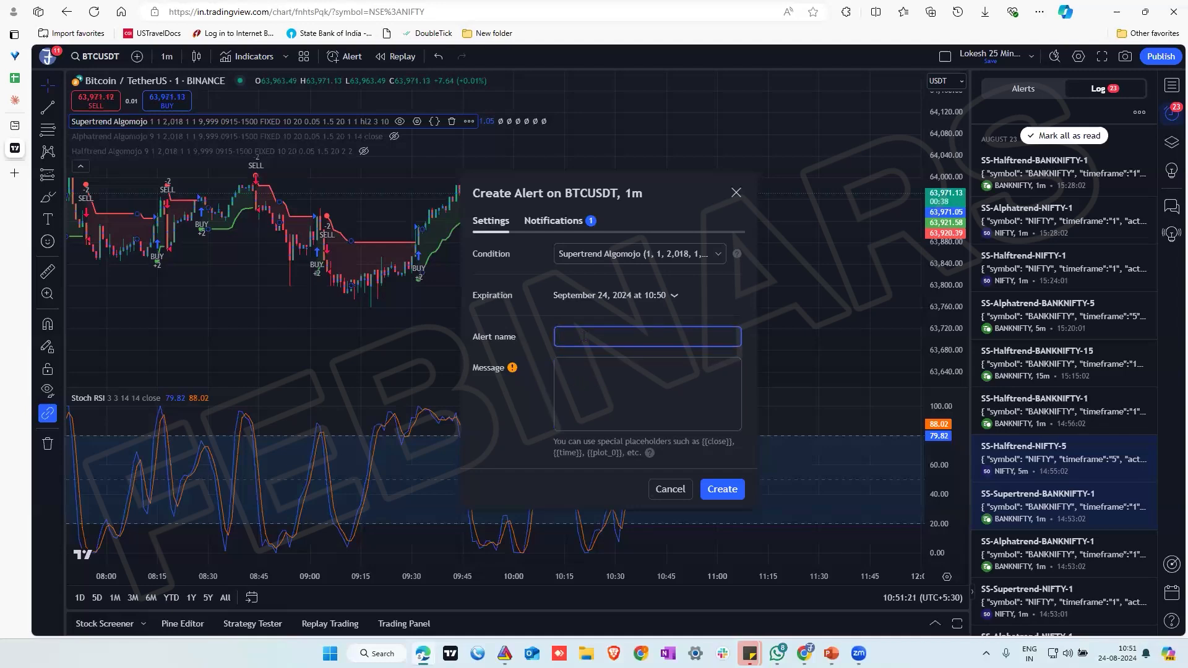
text(Demo)
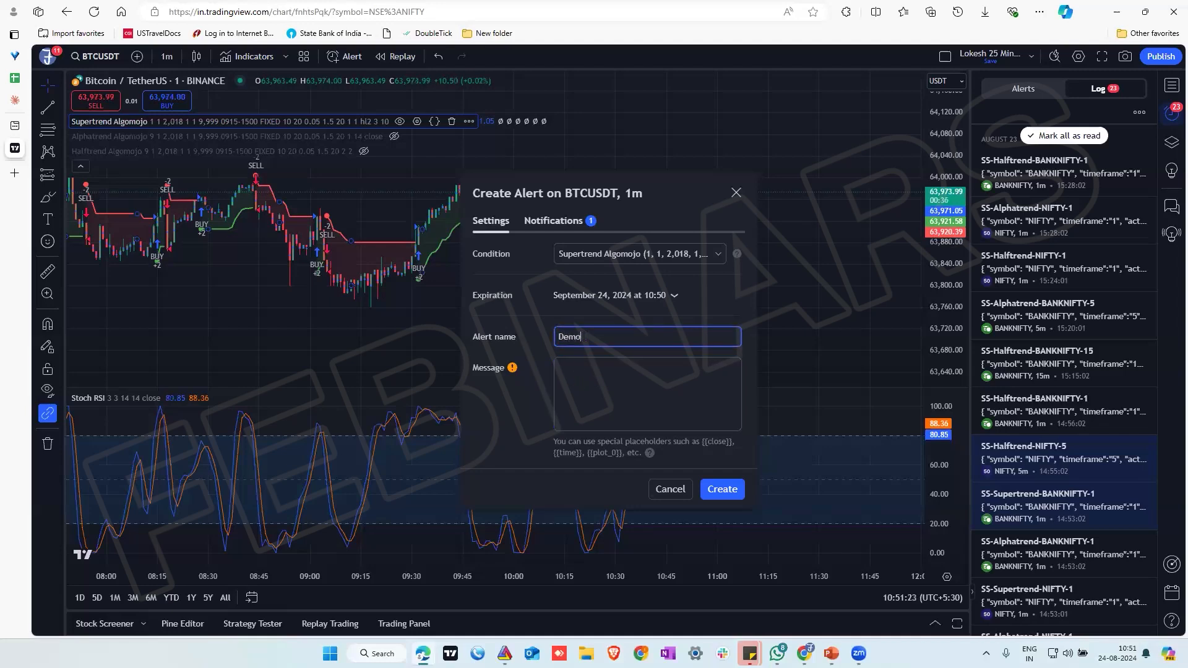
text(NF)
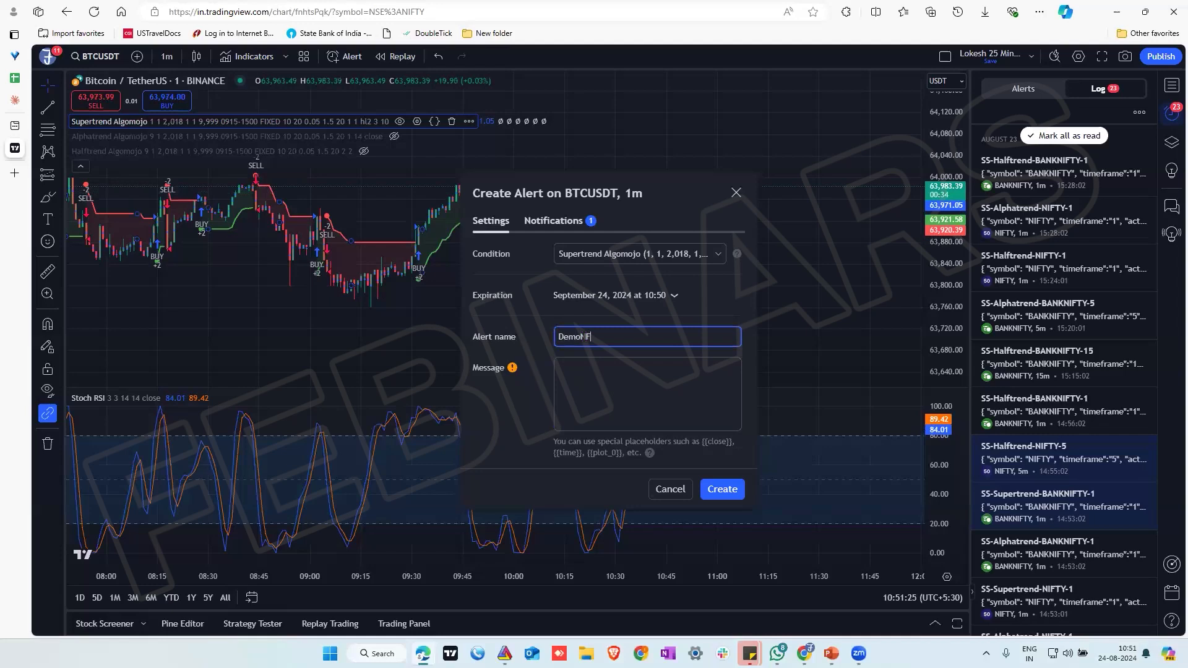
text(24thAug)
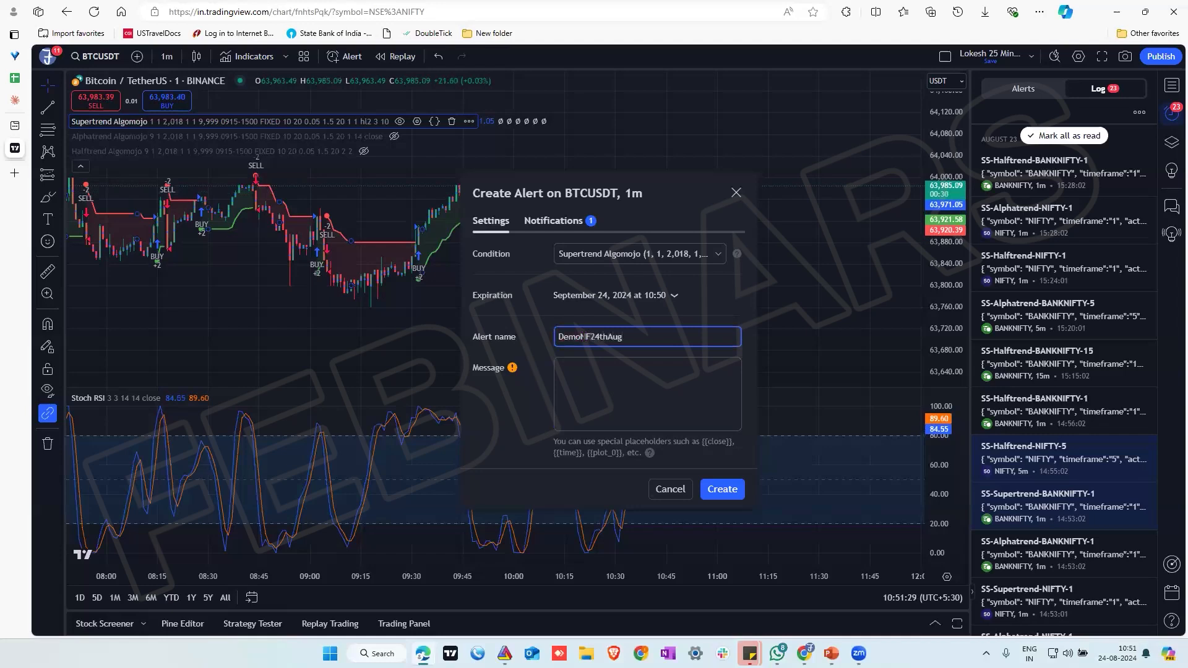
Switch to Algomojo, copy the TradingView Strategy JSON of DemoNiftyfutures, and paste it into the TradingView alert's message
click(606, 385)
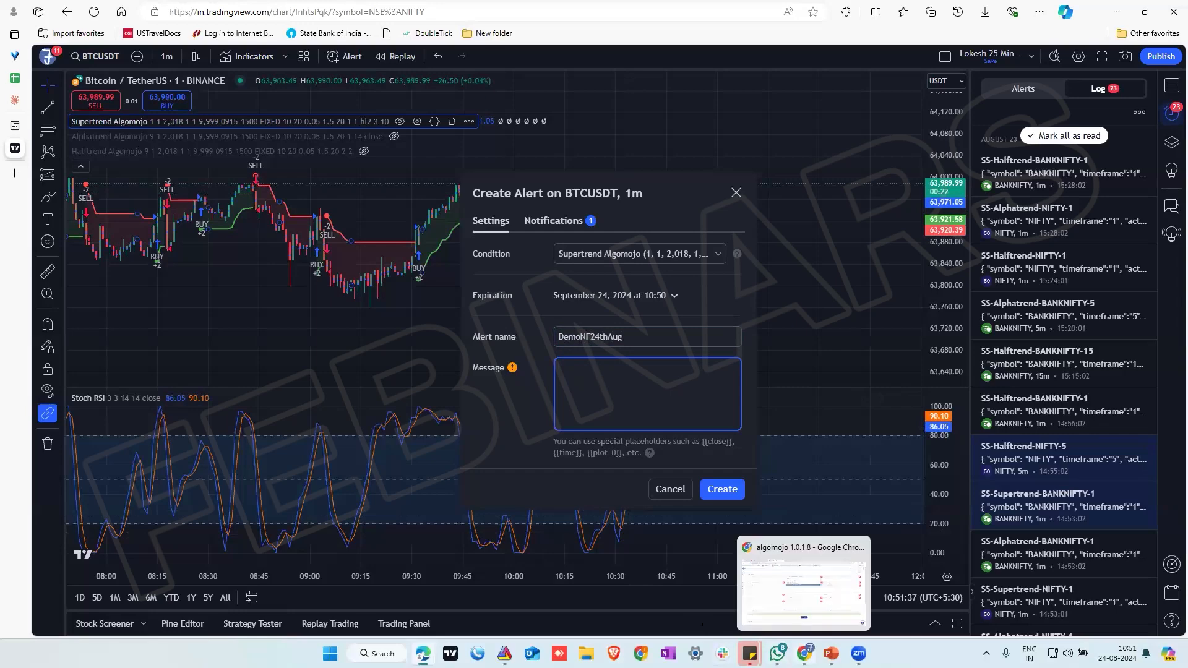
click(804, 653)
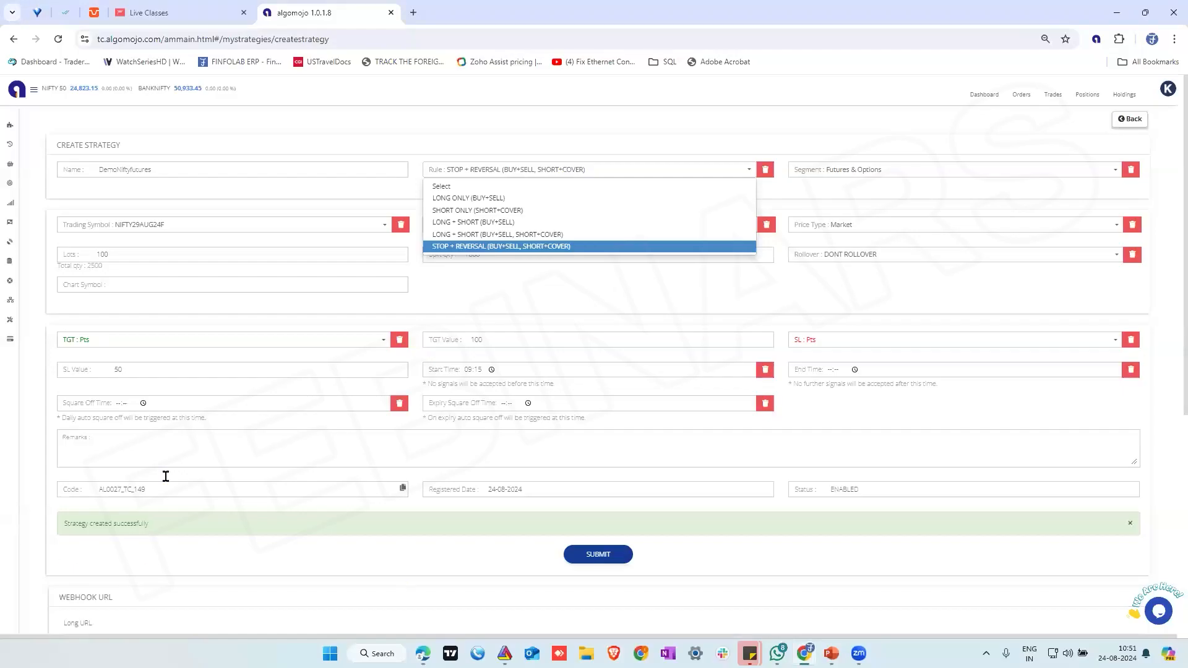
click(431, 300)
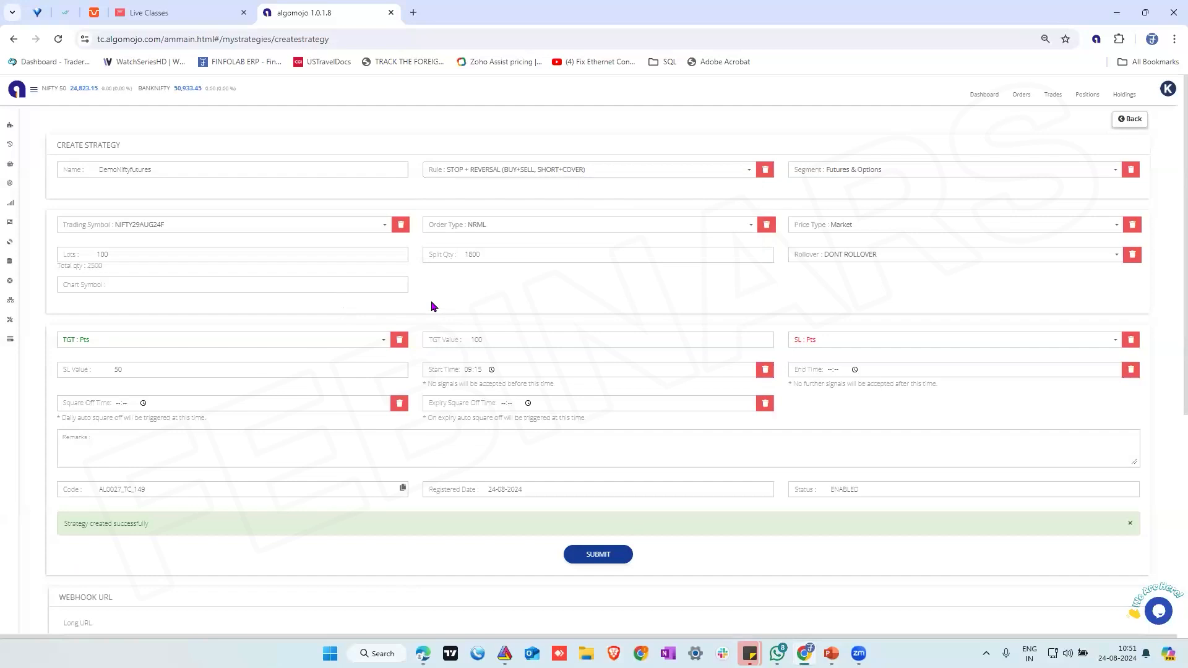
scroll(740, 579, down, 6)
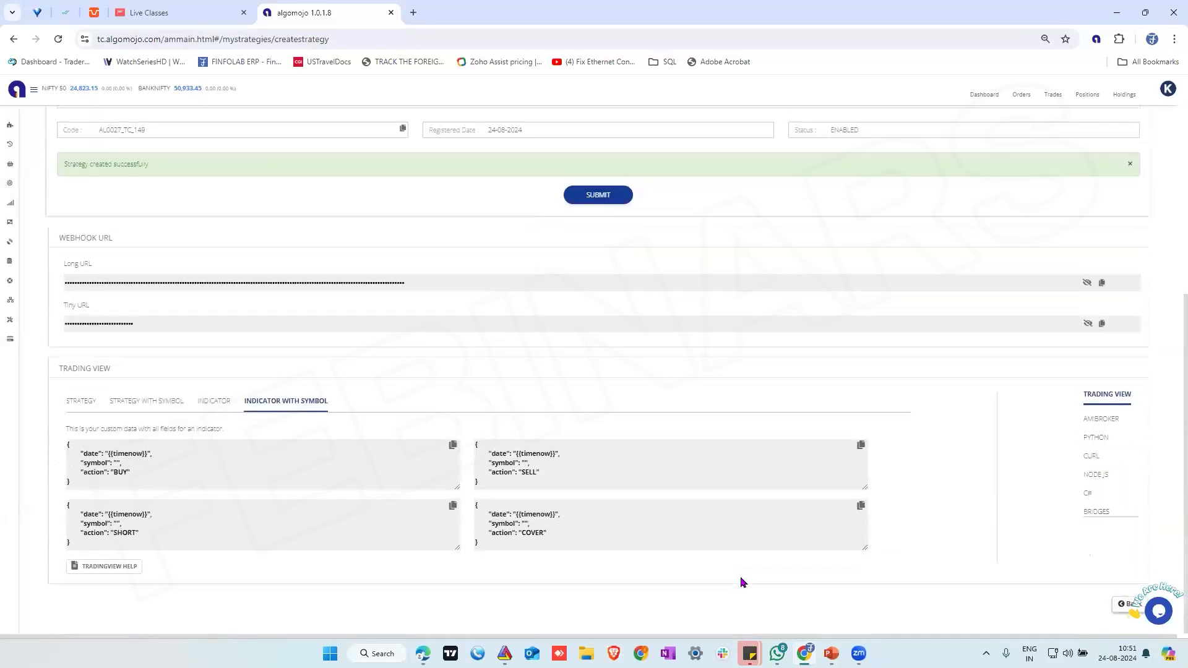
click(77, 405)
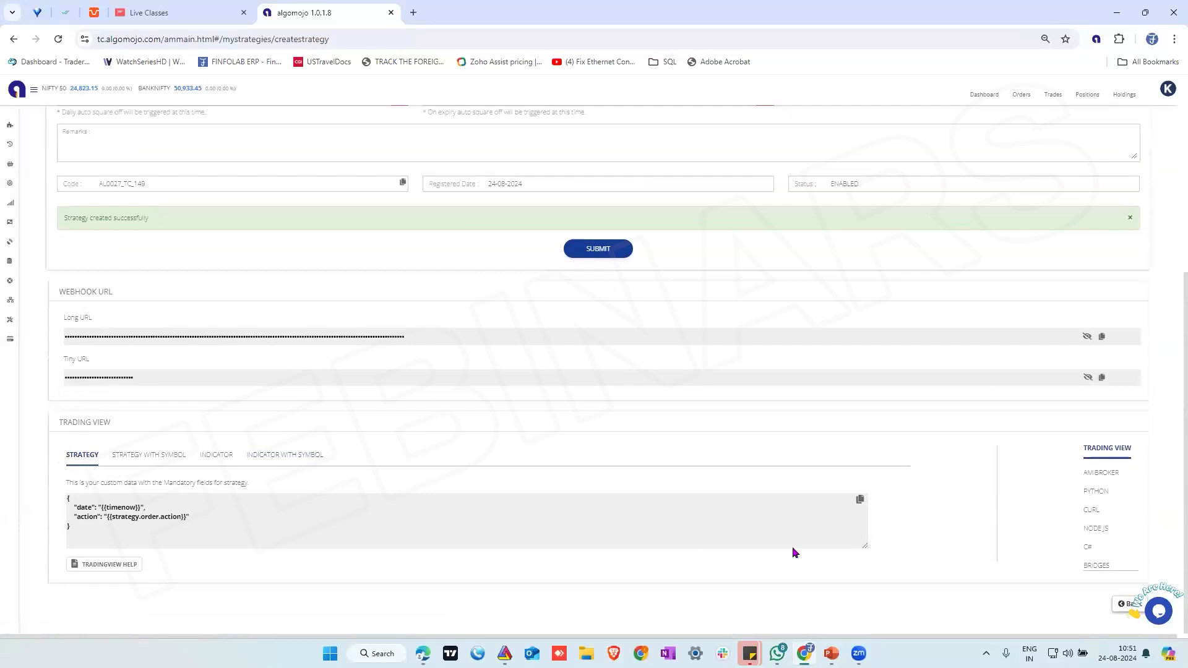
click(860, 500)
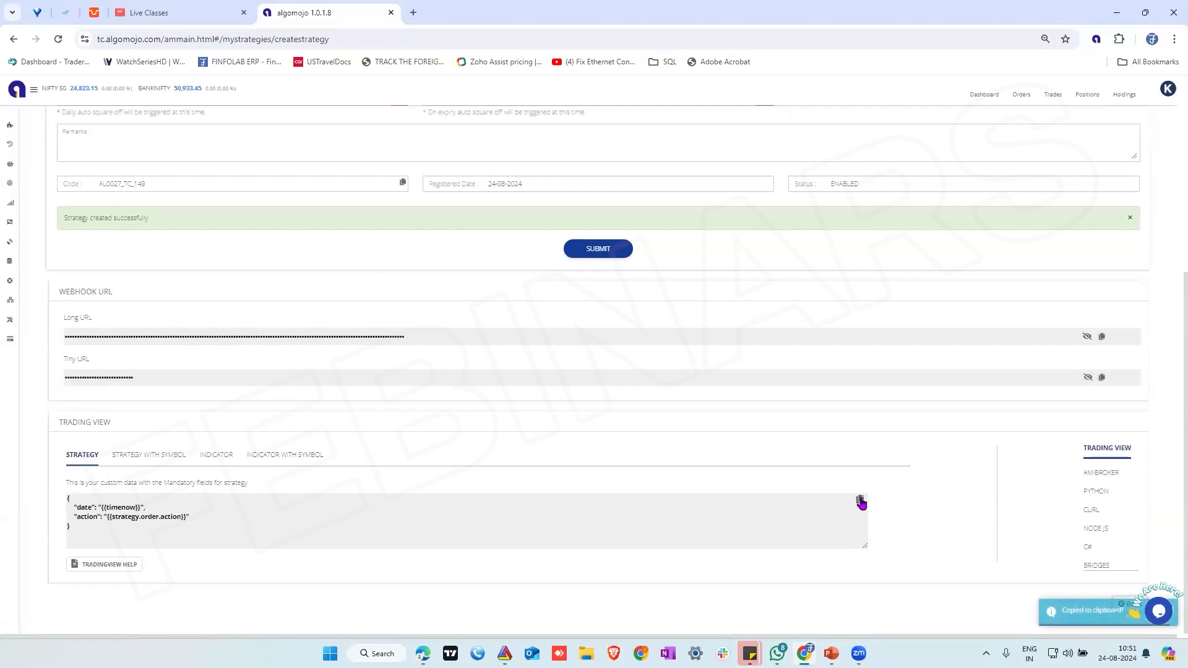
click(424, 653)
click(612, 388)
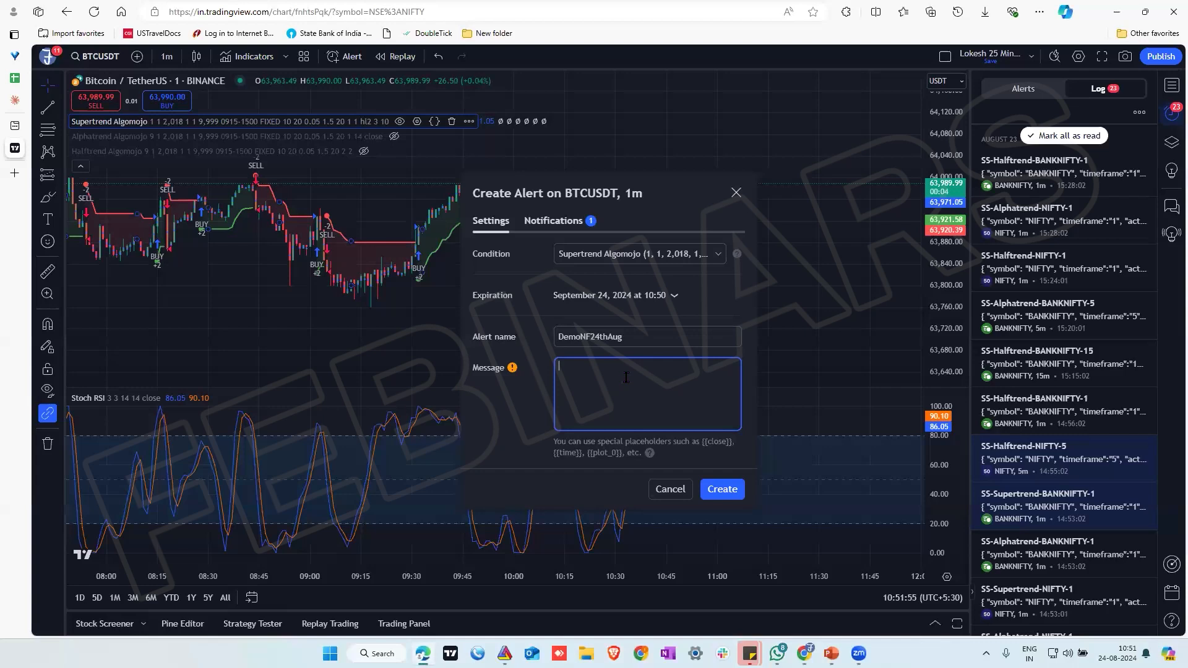
key(ctrl+v)
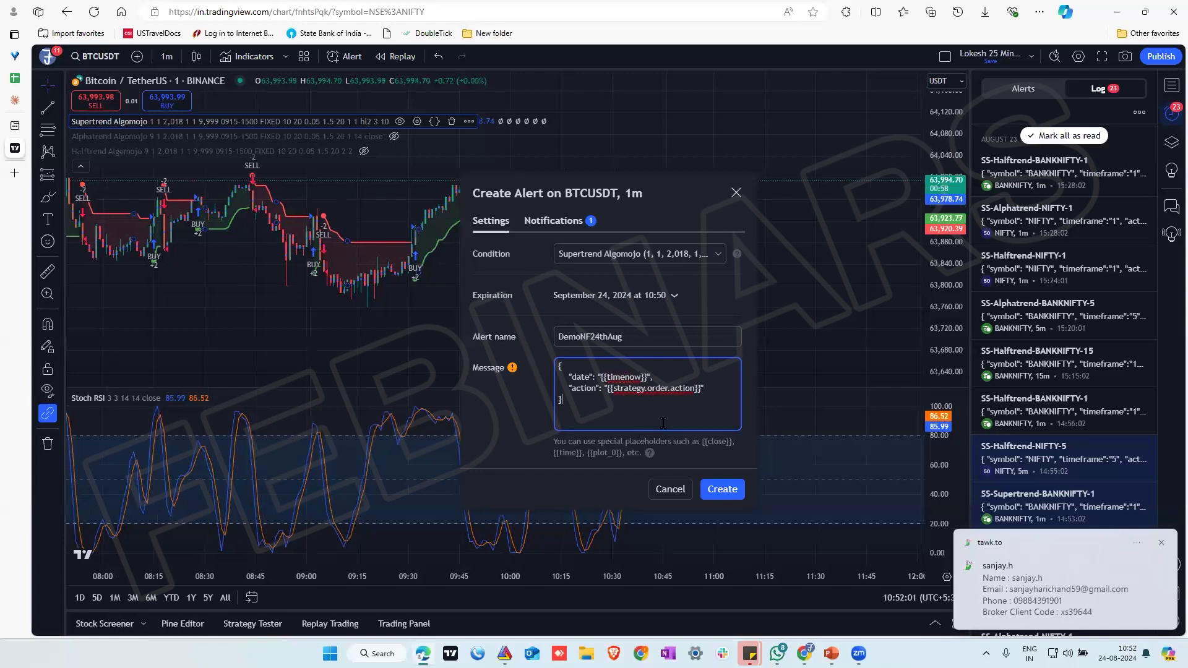
Replace the alert's webhook URL with the long webhook URL copied from the DemoNiftyfutures strategy in Algomojo
click(559, 221)
click(574, 427)
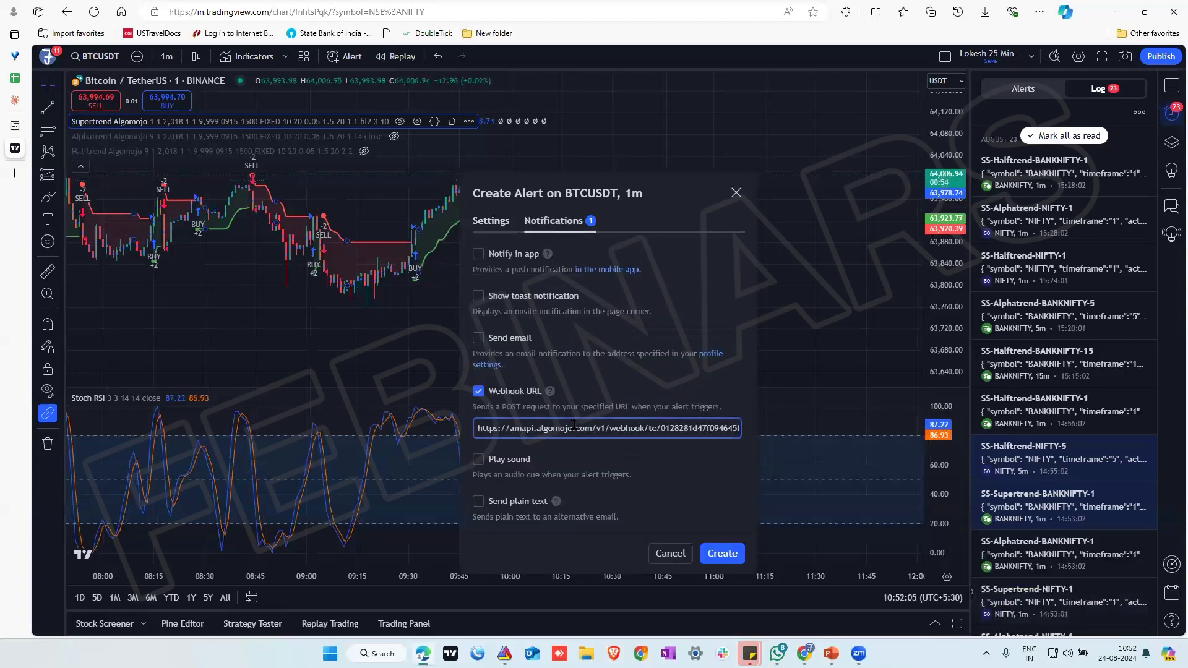
key(ctrl+a)
key(BackSpace)
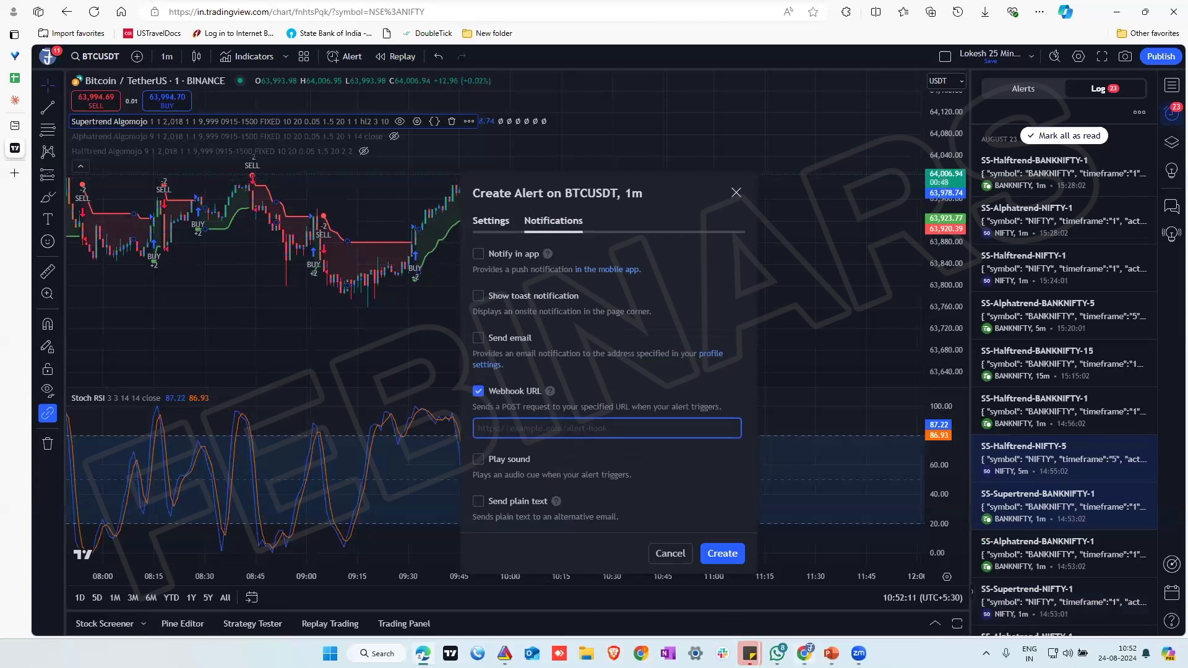
mouse_move(811, 632)
click(809, 597)
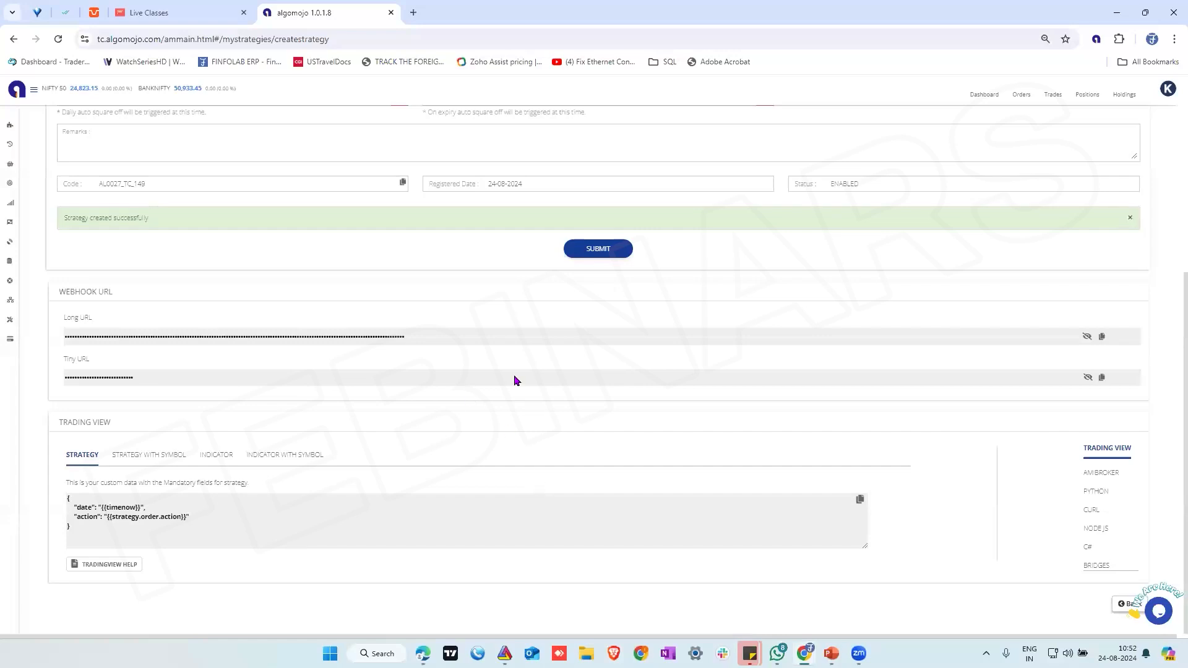
click(1102, 338)
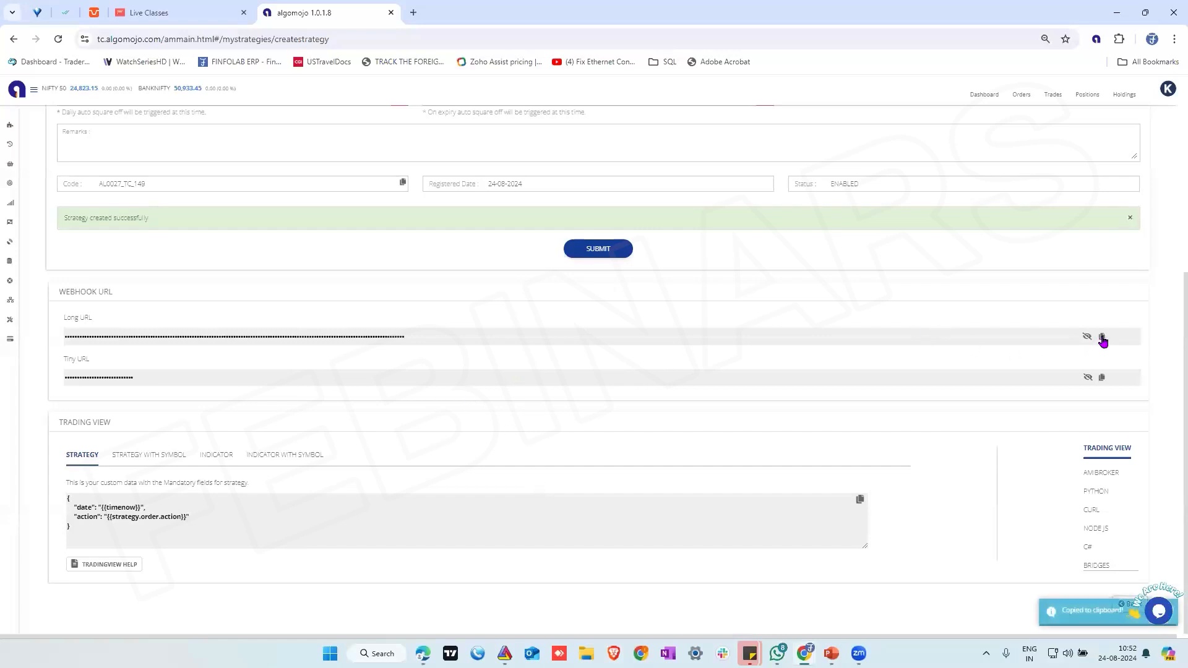
click(424, 651)
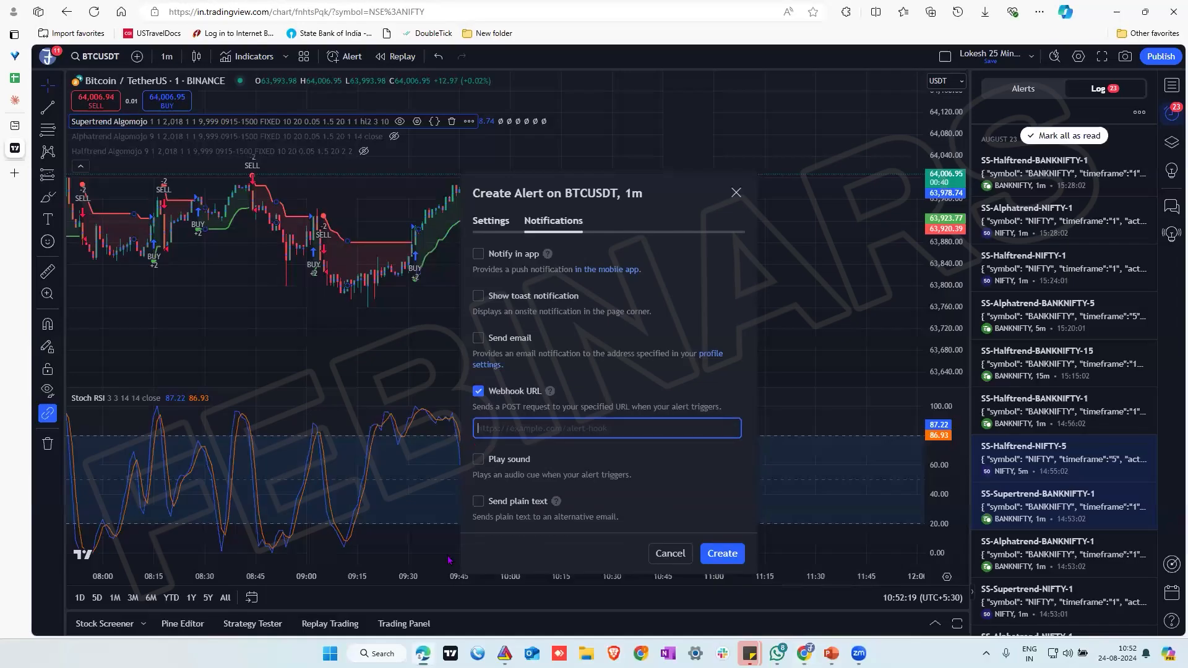
click(503, 427)
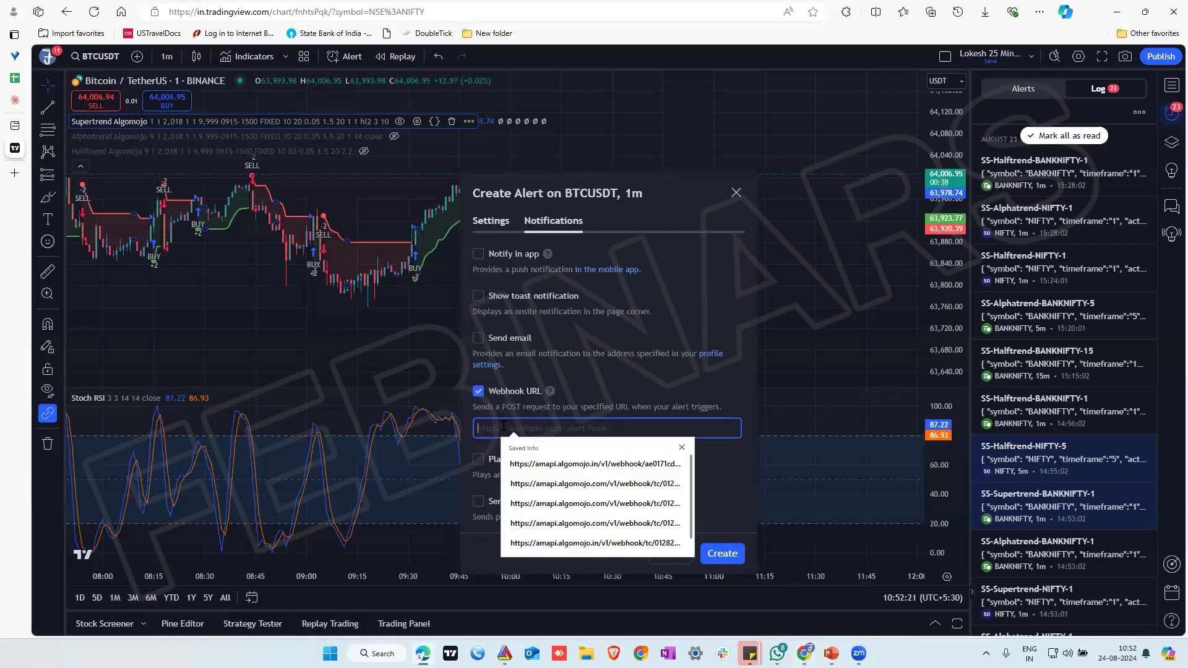
key(ctrl+v)
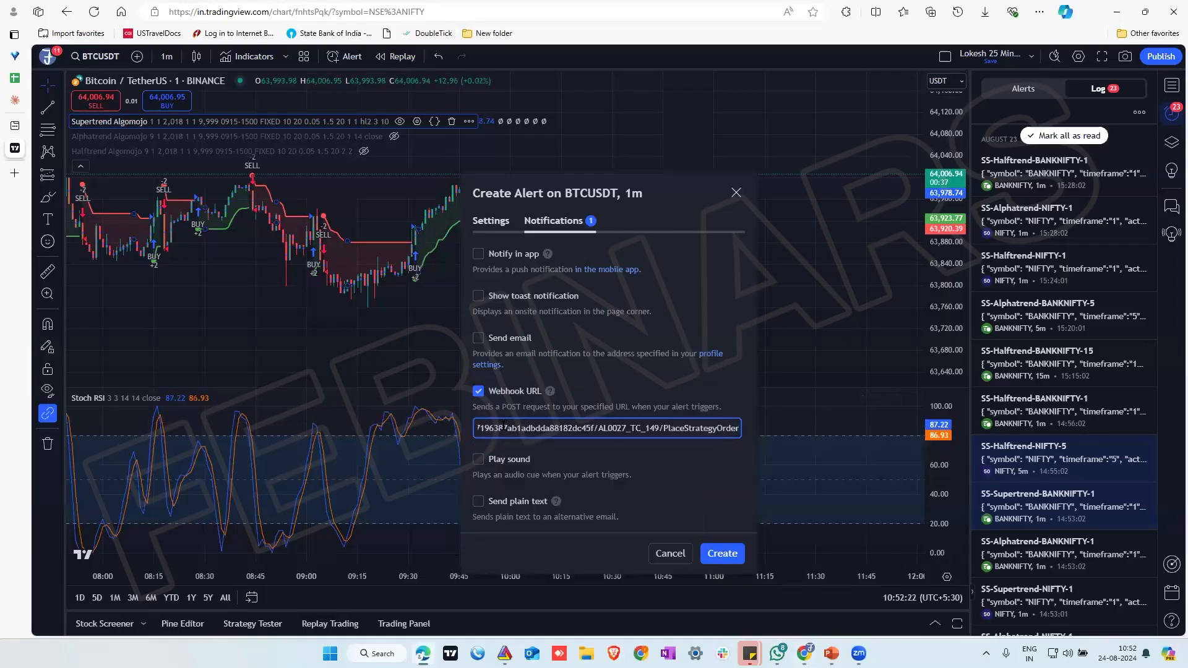
Create the DemoNF24thAug alert and view its entry in the list of alerts
click(495, 221)
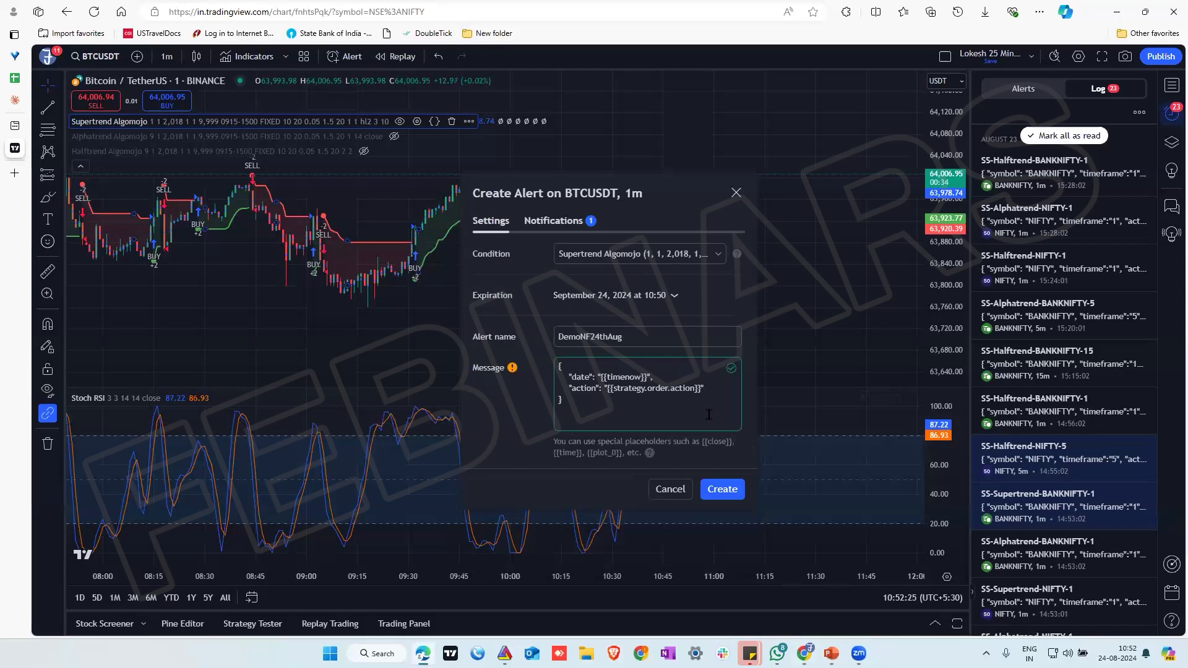
click(721, 498)
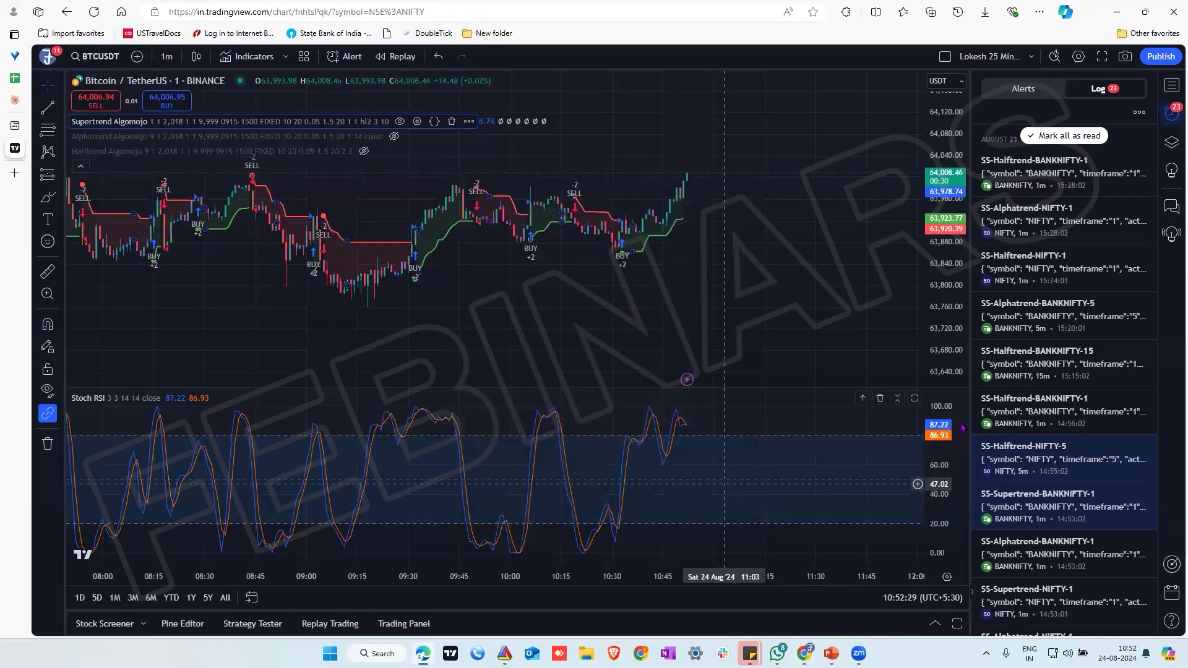
mouse_move(1056, 242)
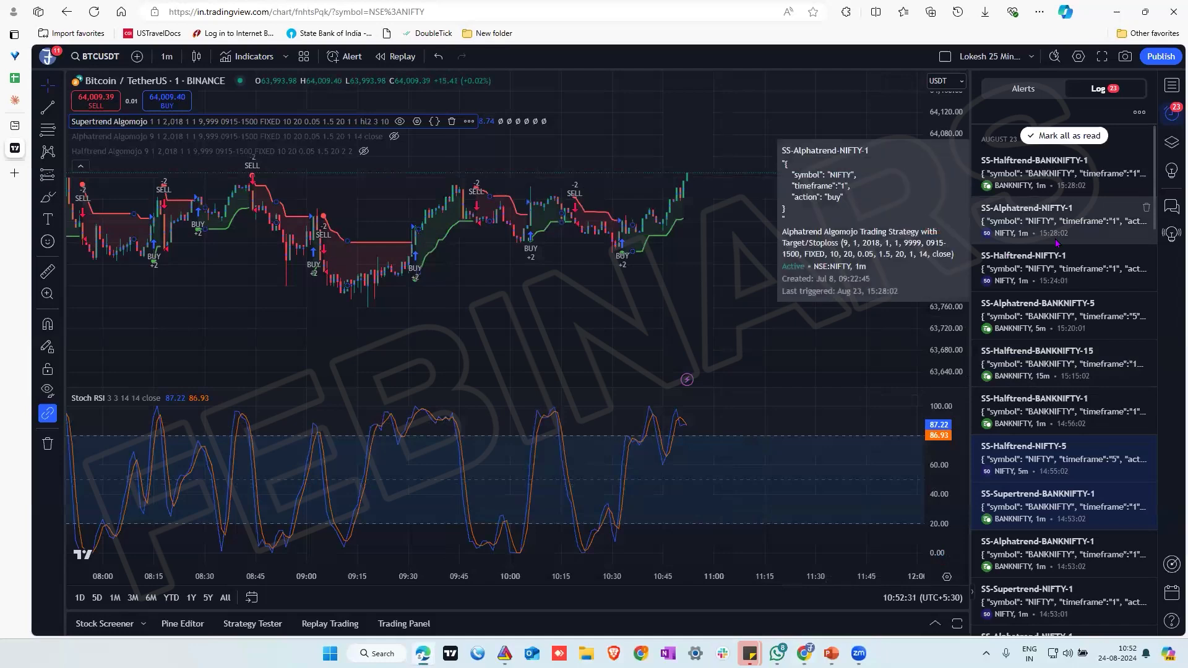
mouse_move(1058, 184)
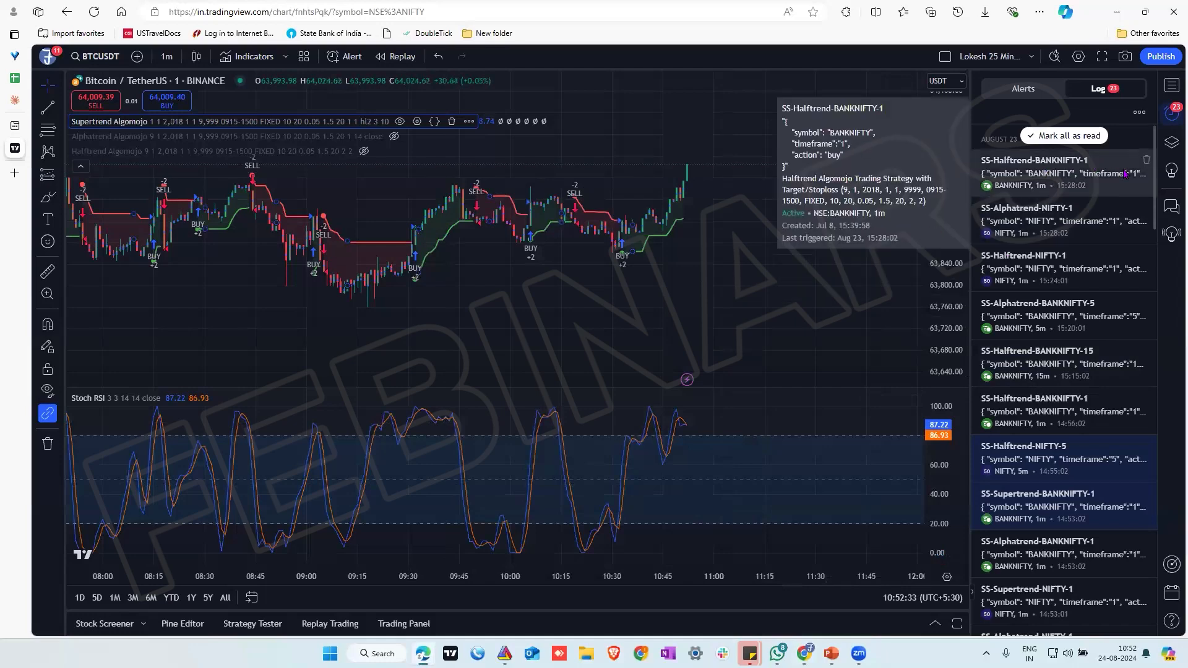
click(1024, 89)
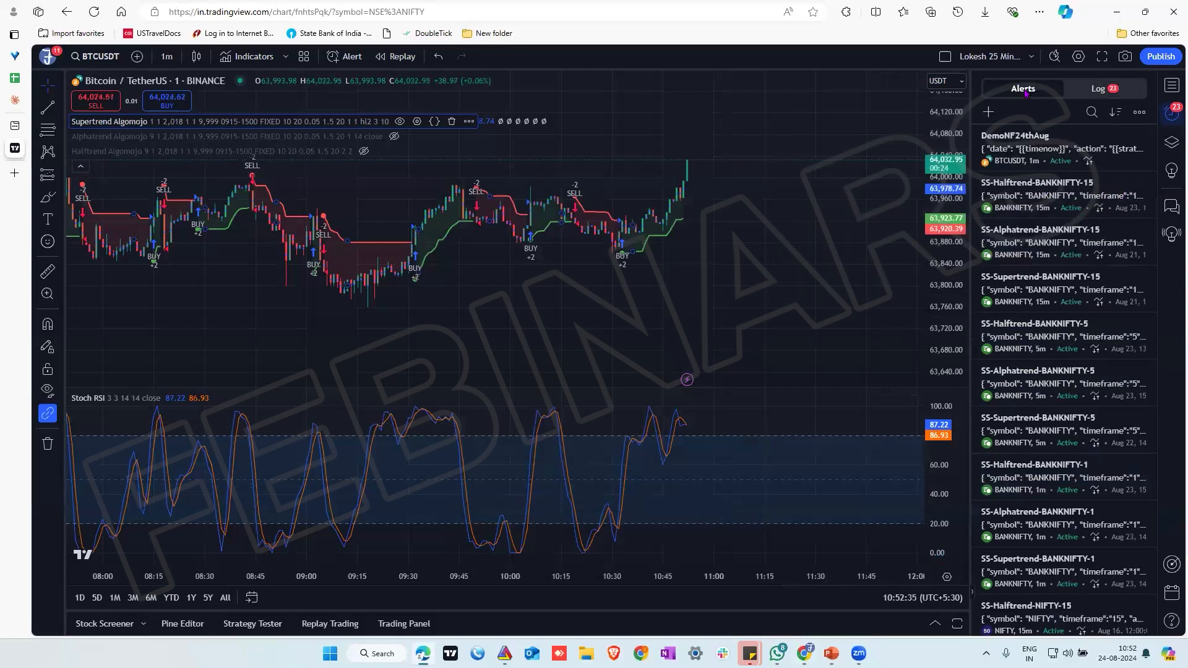
mouse_move(1024, 154)
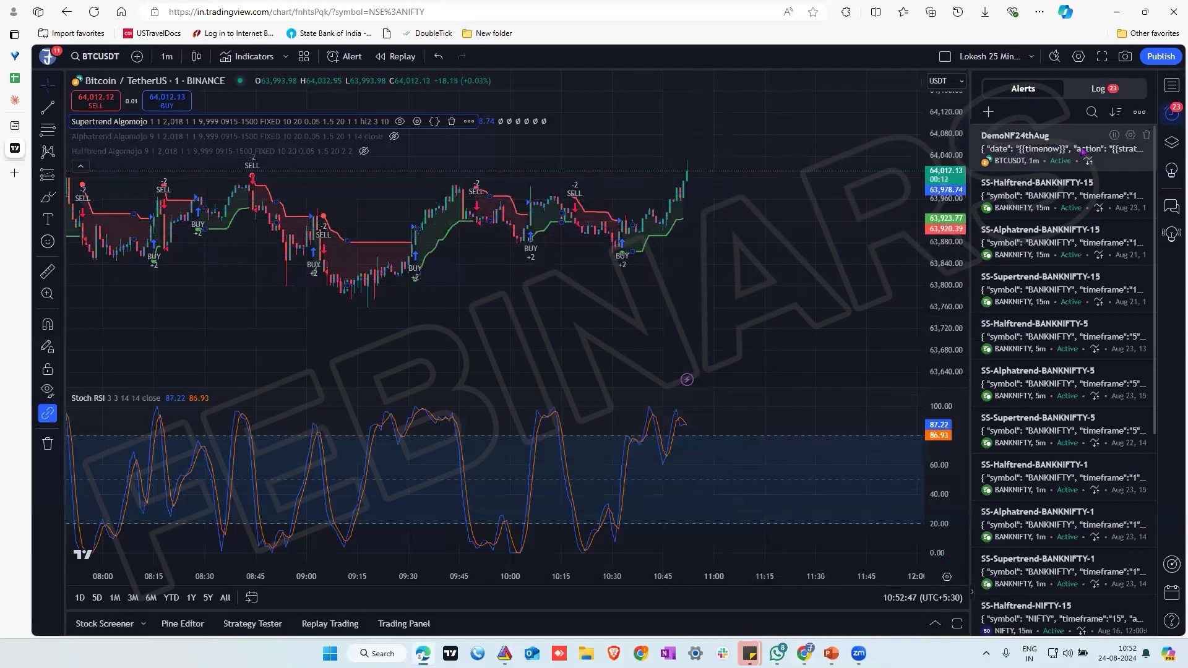
mouse_move(1082, 152)
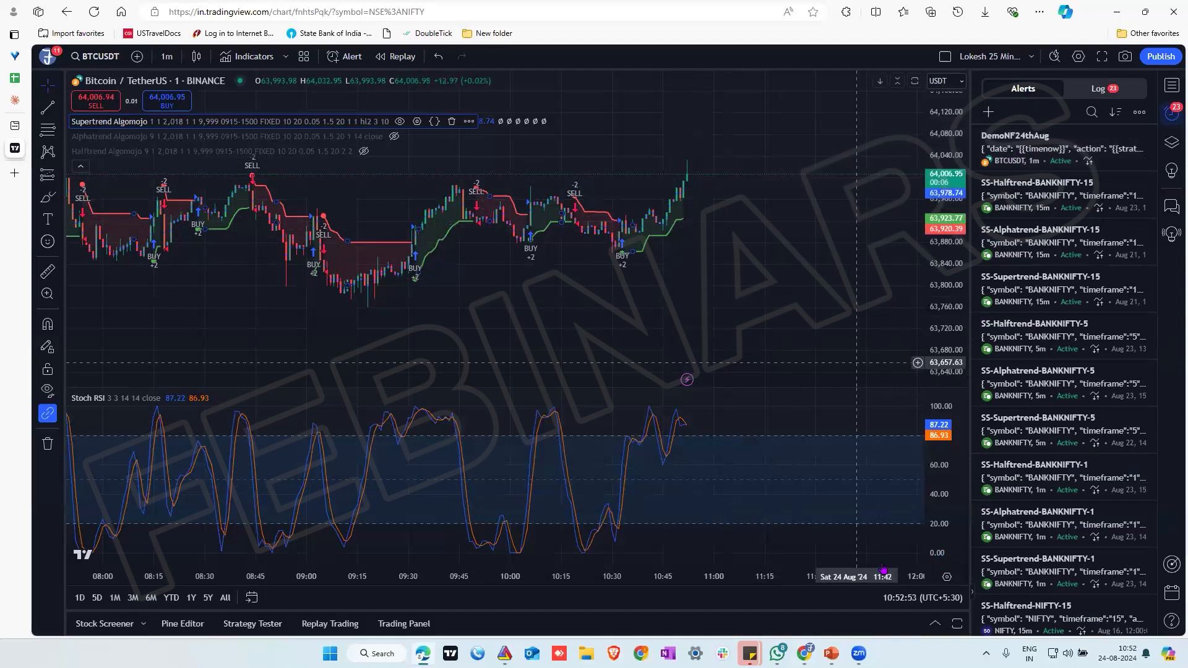
Switch to Algomojo, return to the strategies list, and enable Paper Trade for DEMONIFTYFUTURES
key(alt+Tab)
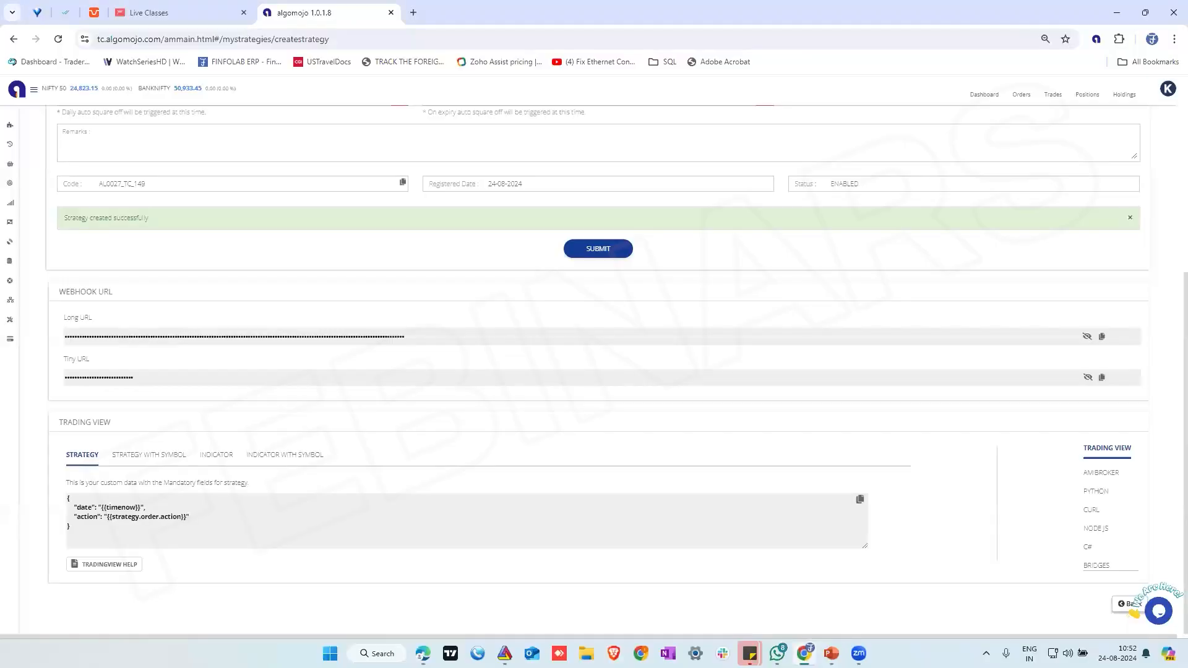
scroll(937, 406, up, 5)
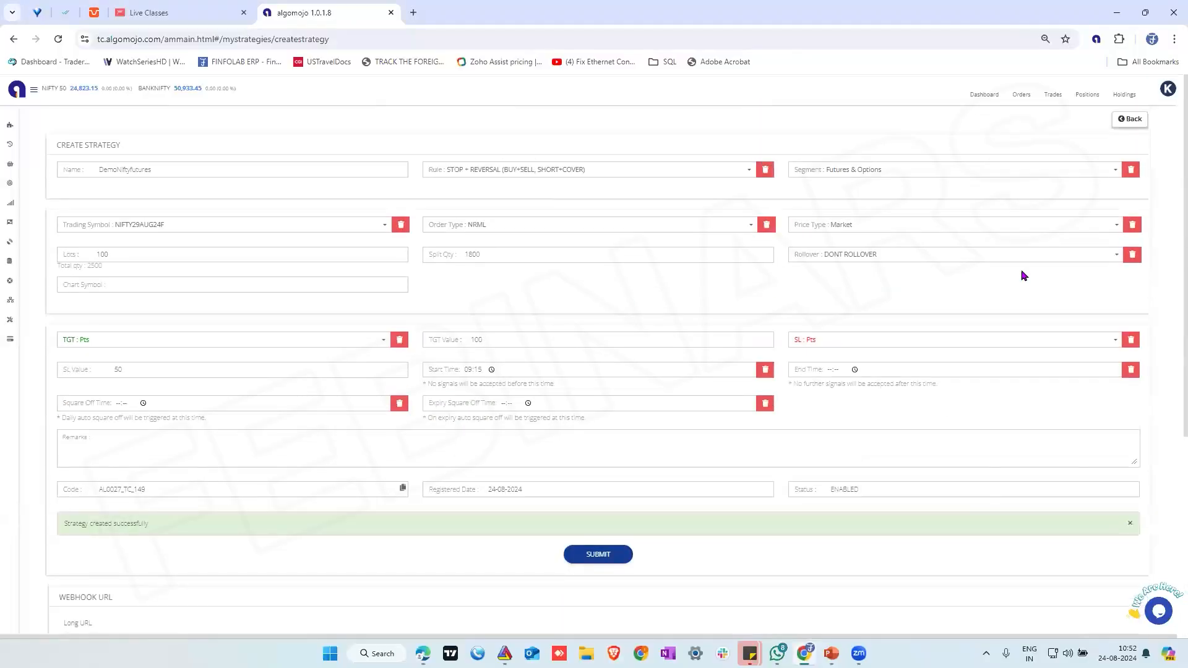
click(1133, 119)
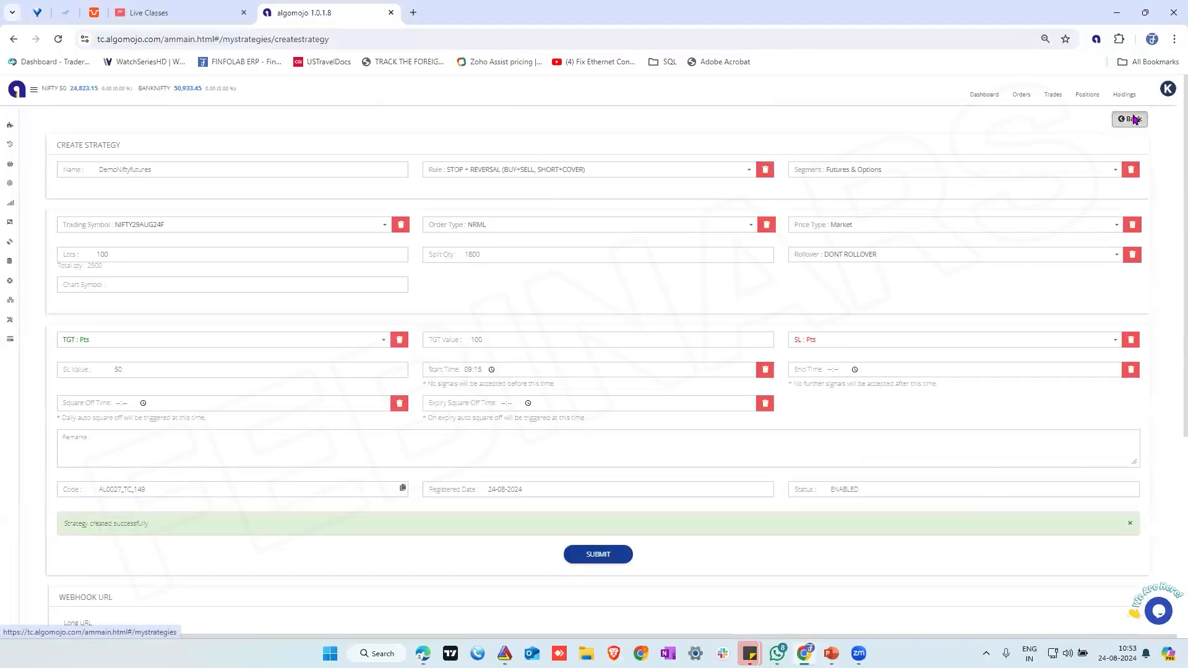
click(832, 192)
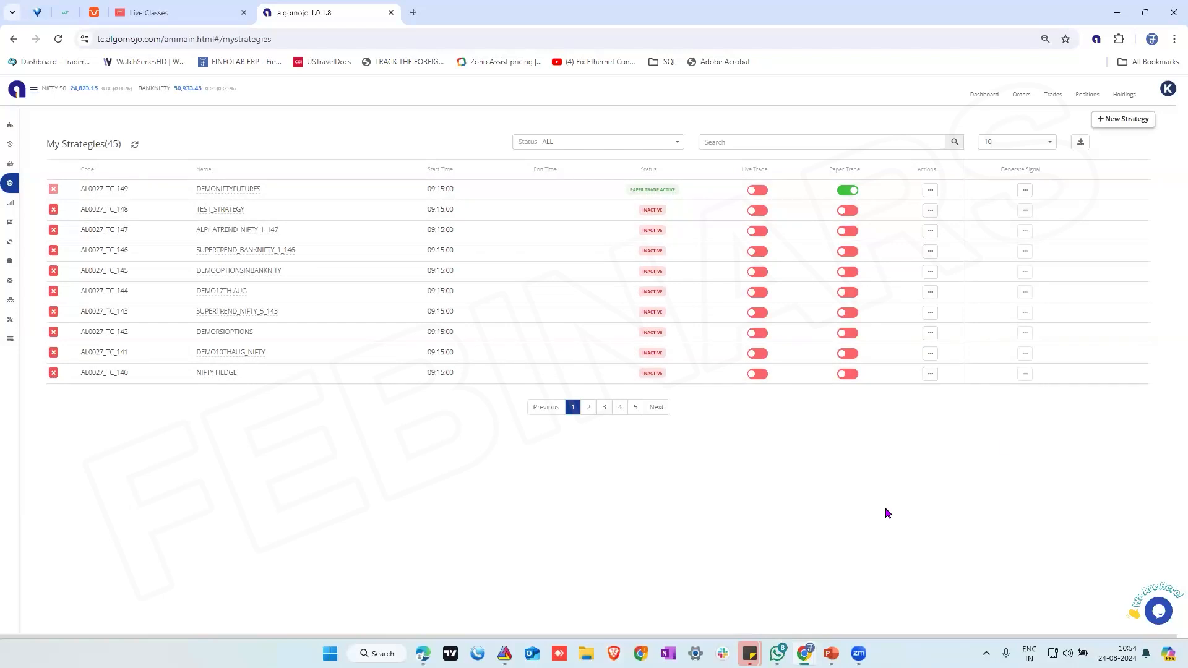
Generate a Buy signal for the DEMONIFTYFUTURES strategy and open the list of received signals
click(1025, 190)
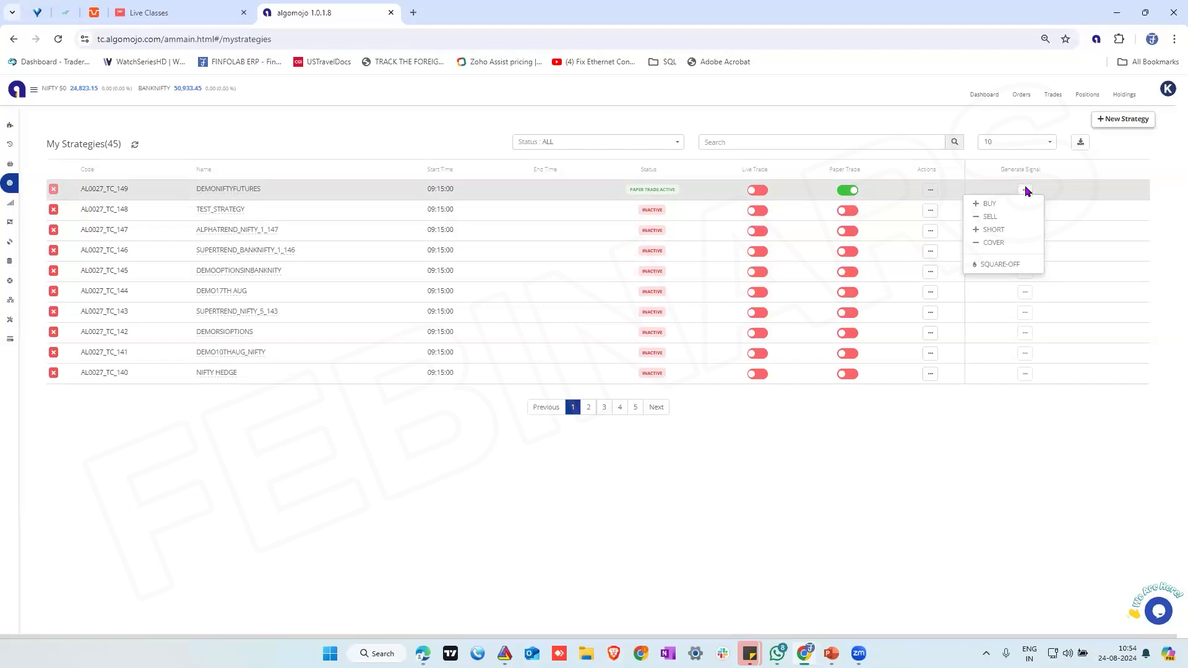
click(988, 205)
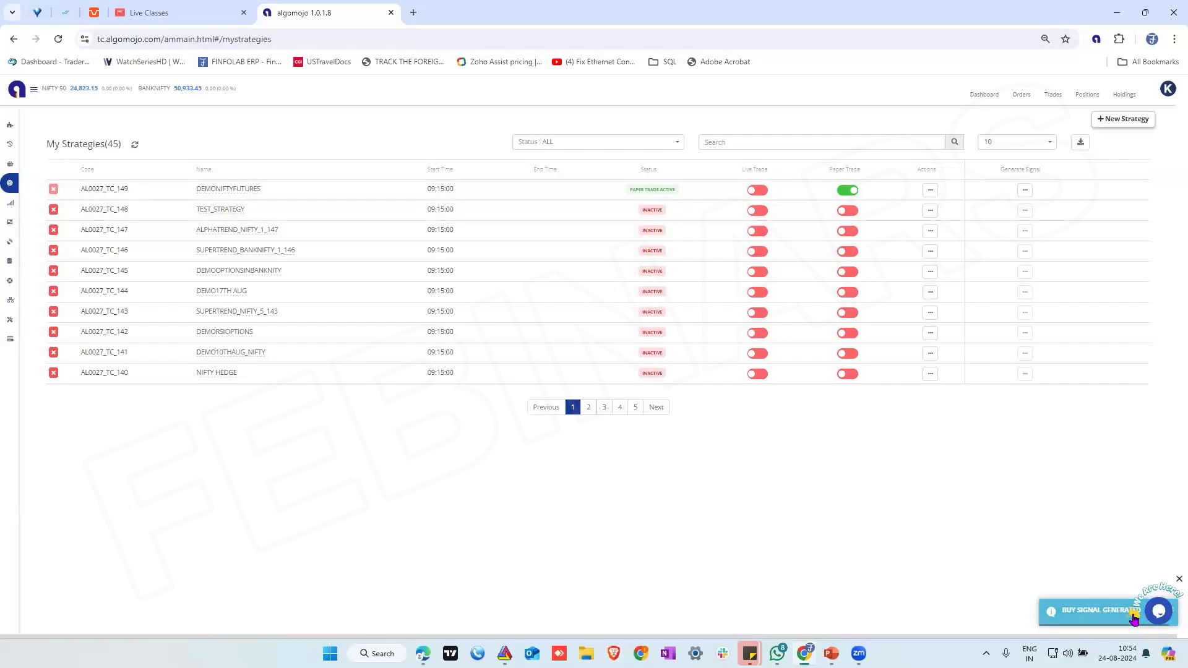
mouse_move(55, 226)
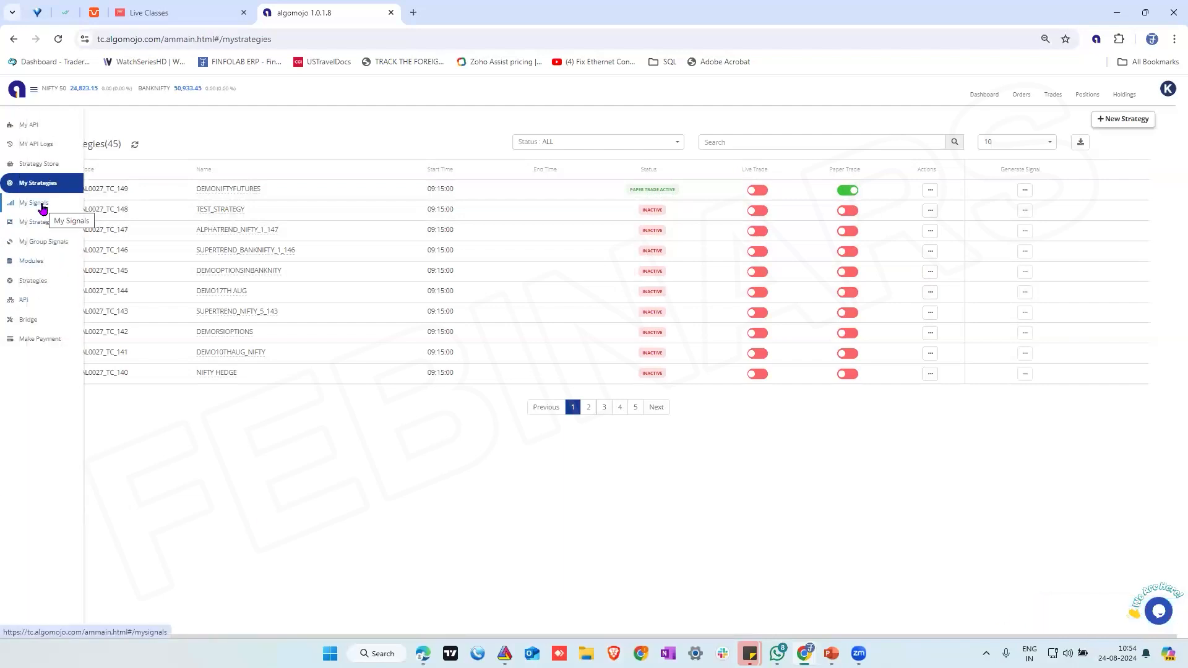
click(42, 204)
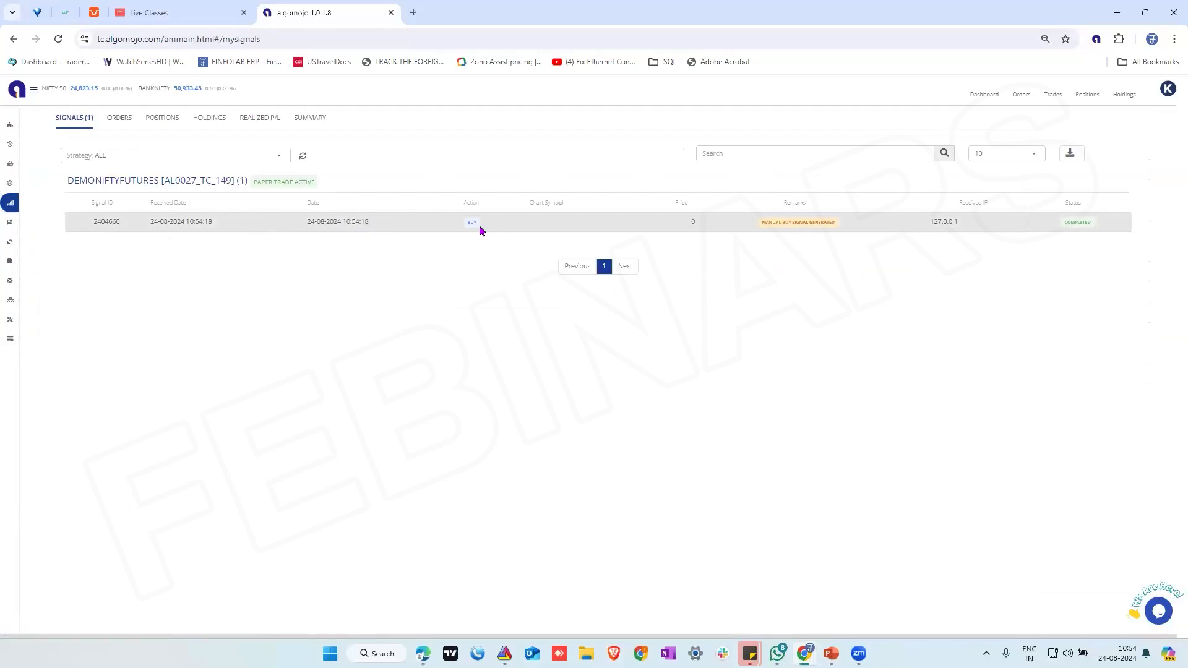
Review the signal's remark, the orders it placed, and the positions of all strategies
double_click(824, 222)
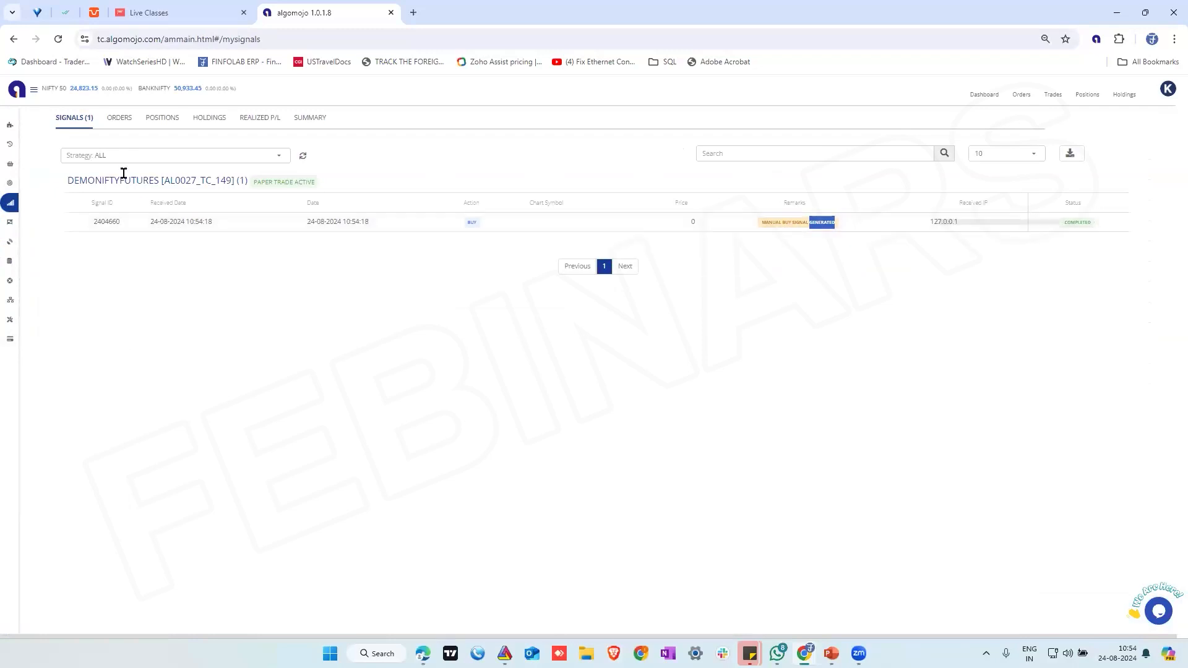
click(124, 125)
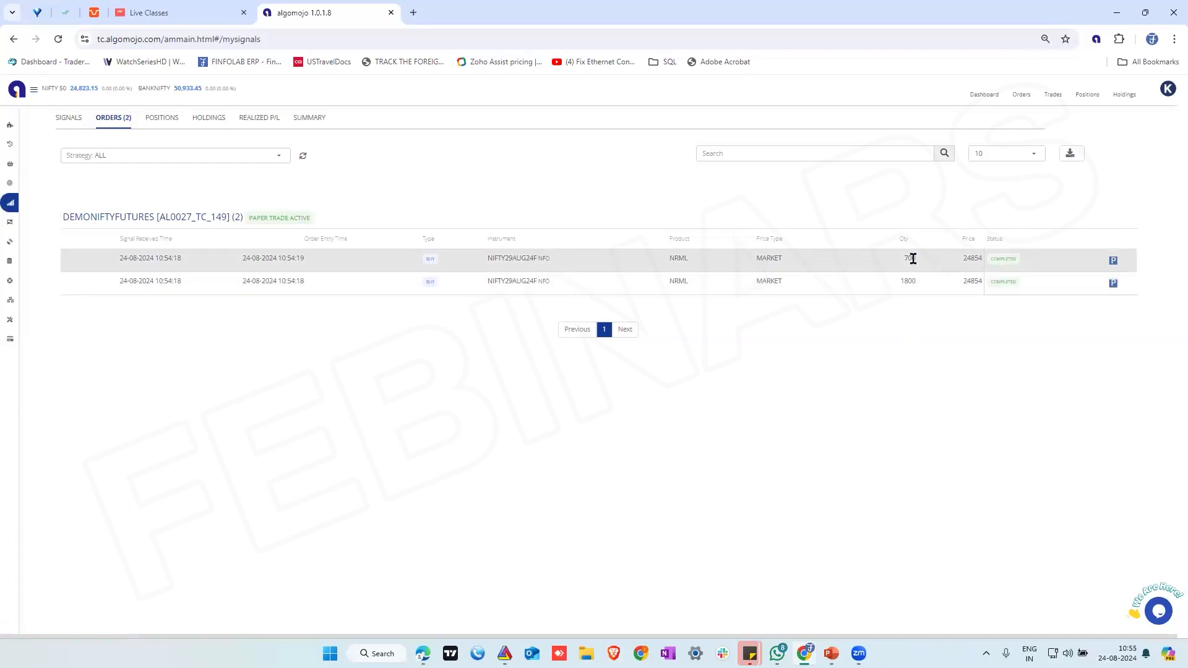
click(174, 124)
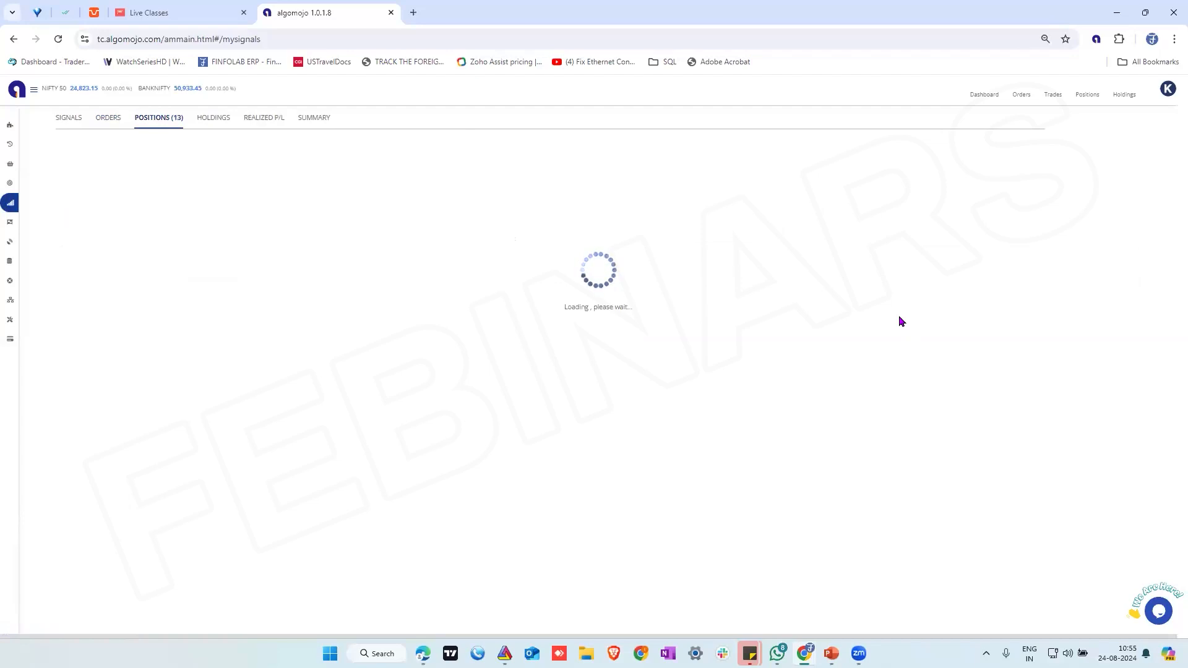
click(164, 155)
text(24)
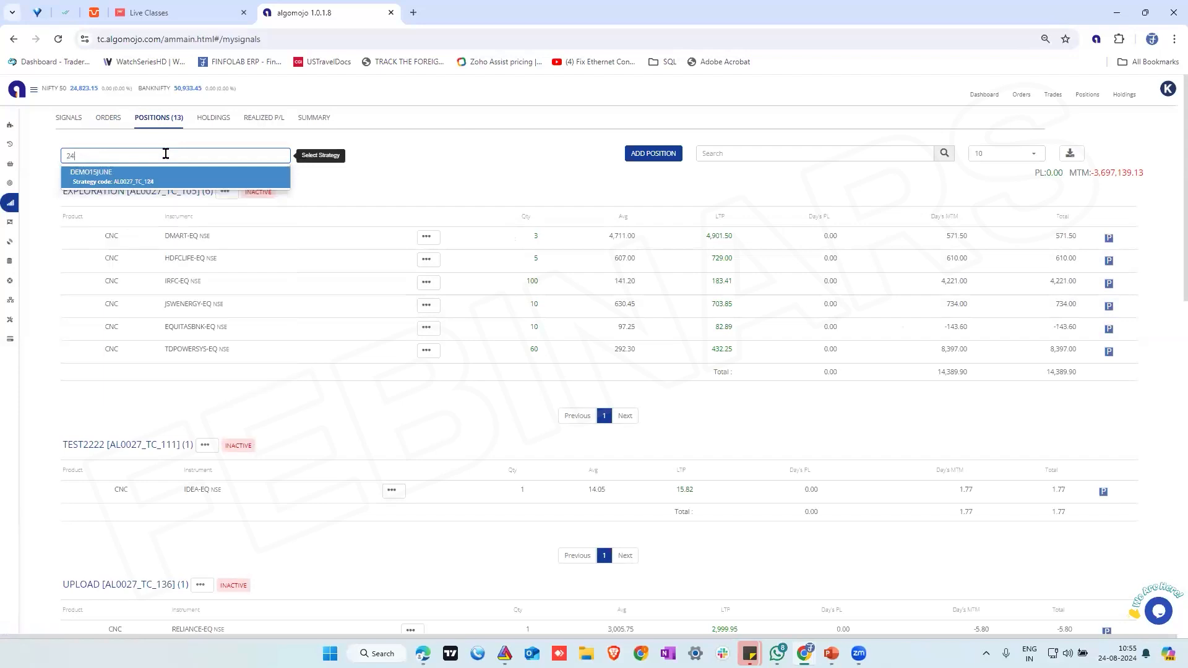
text(a)
key(BackSpace)
key(BackSpace)
key(BackSpace)
text(de)
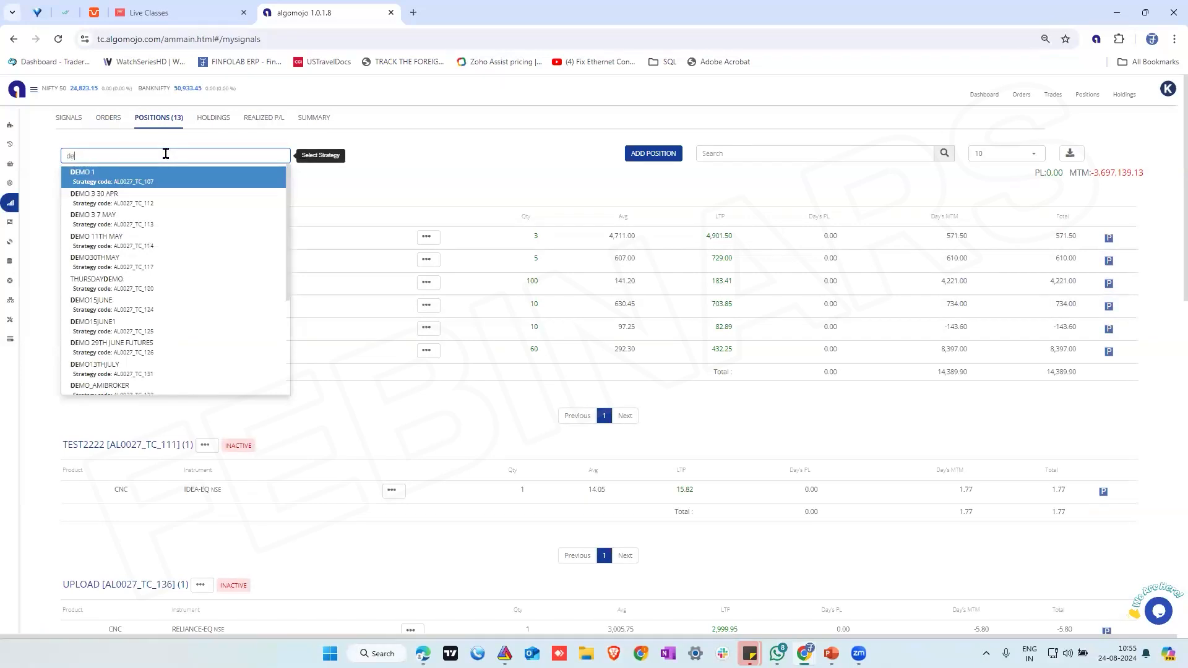
text(mo)
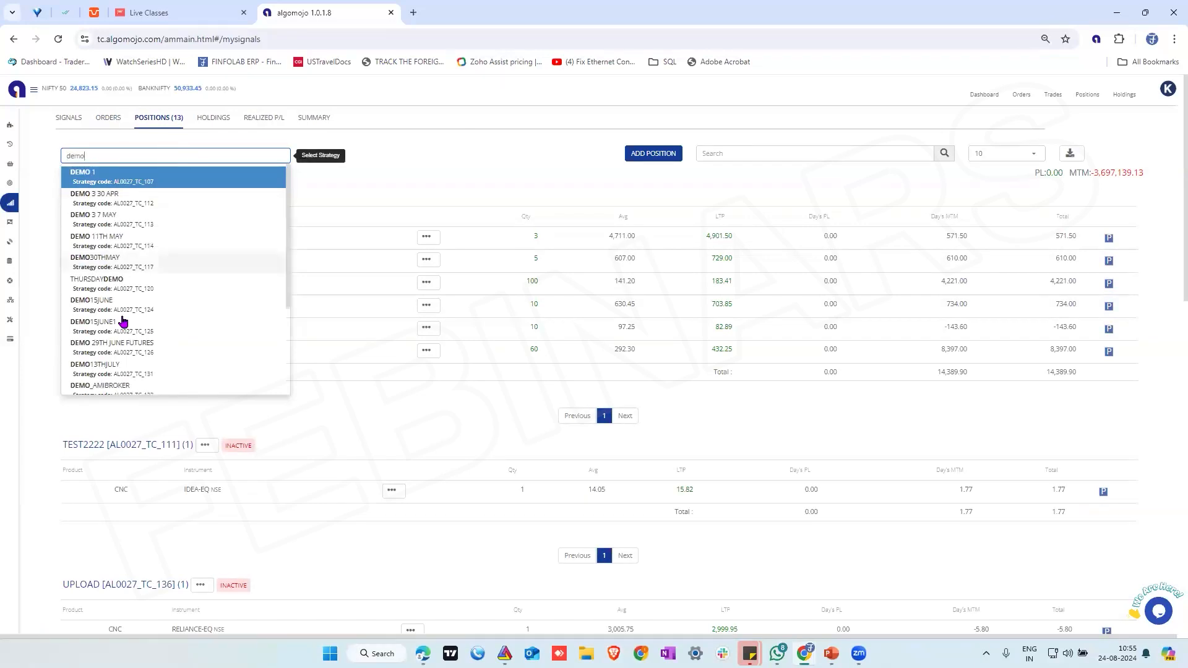
scroll(199, 315, down, 3)
scroll(201, 313, down, 3)
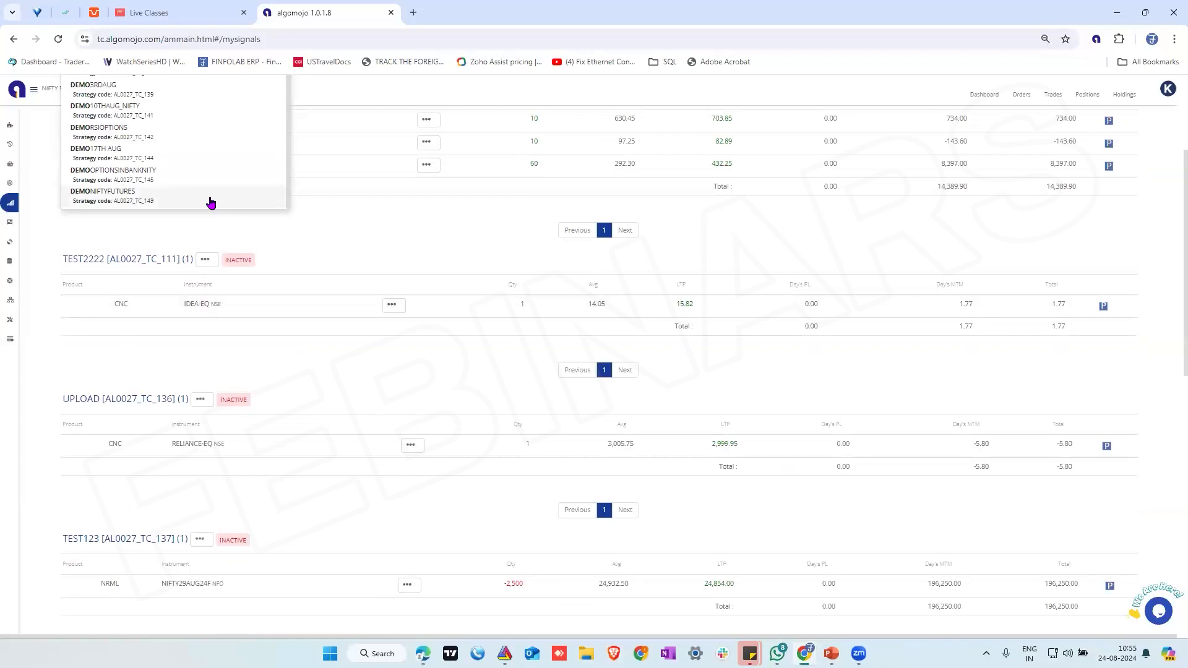
scroll(211, 202, up, 1)
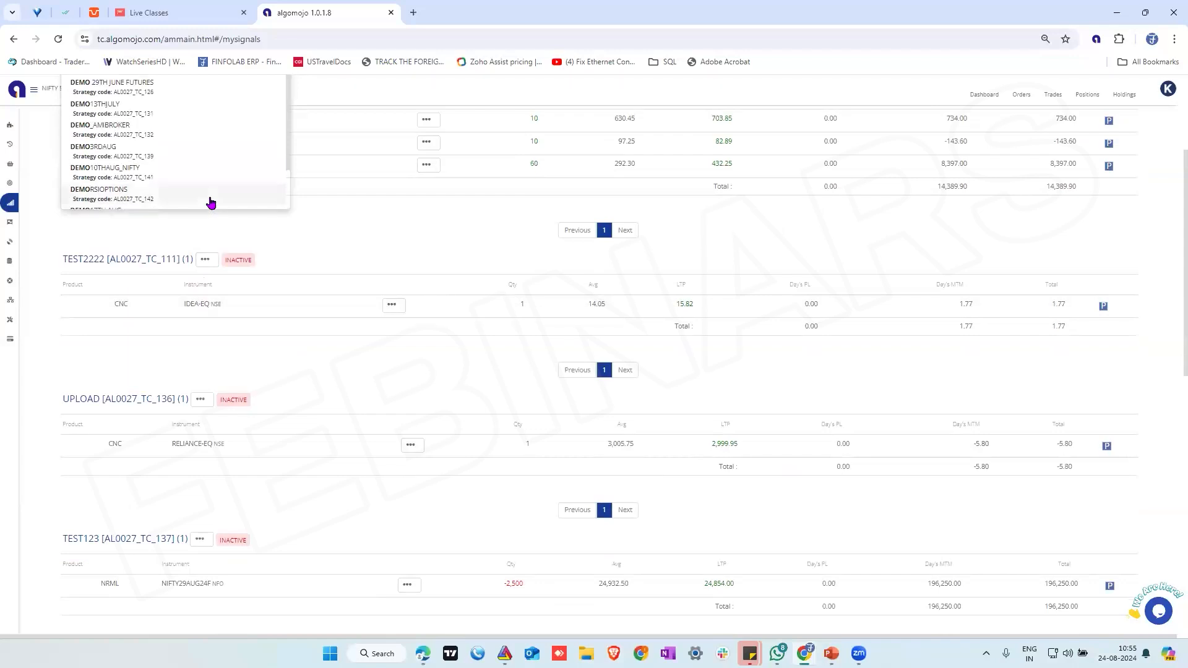
scroll(211, 202, up, 1)
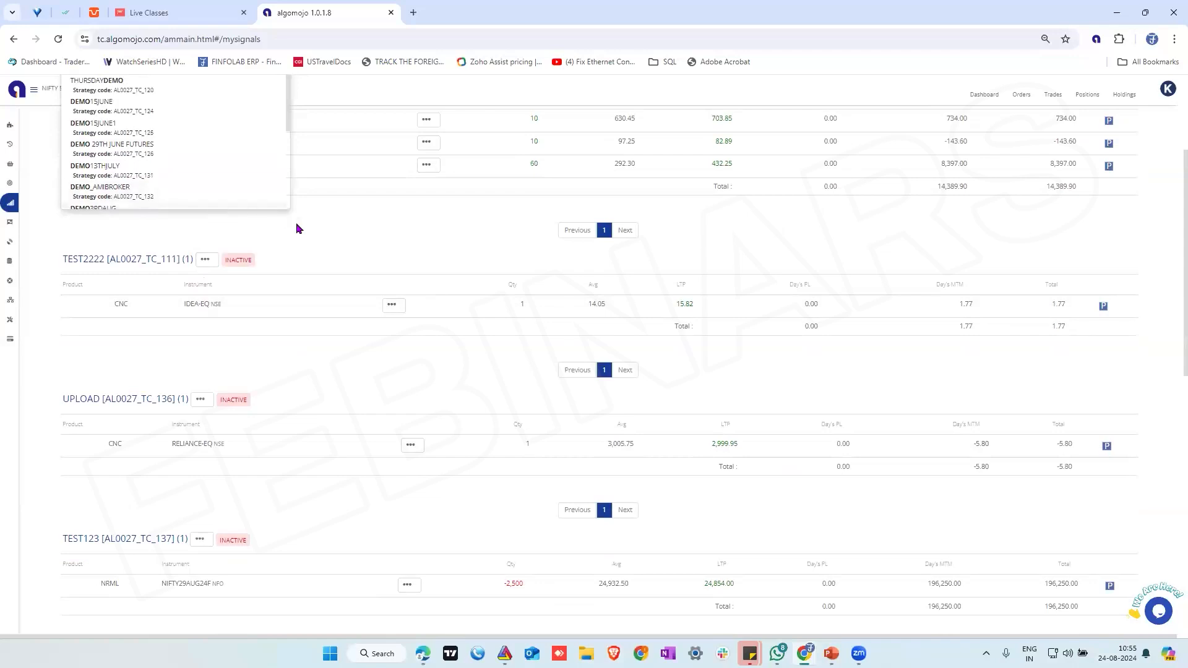
scroll(126, 215, up, 3)
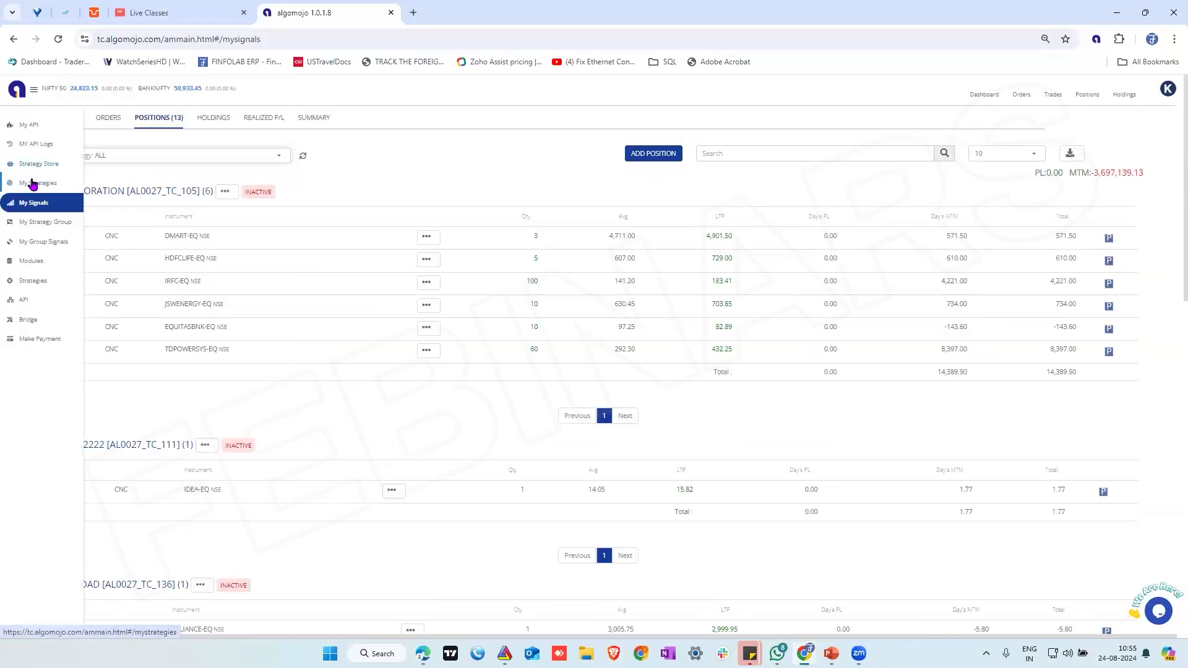
Look up the strategy's code in the strategies list and filter the positions to DEMONIFTYFUTURES using 149
click(29, 183)
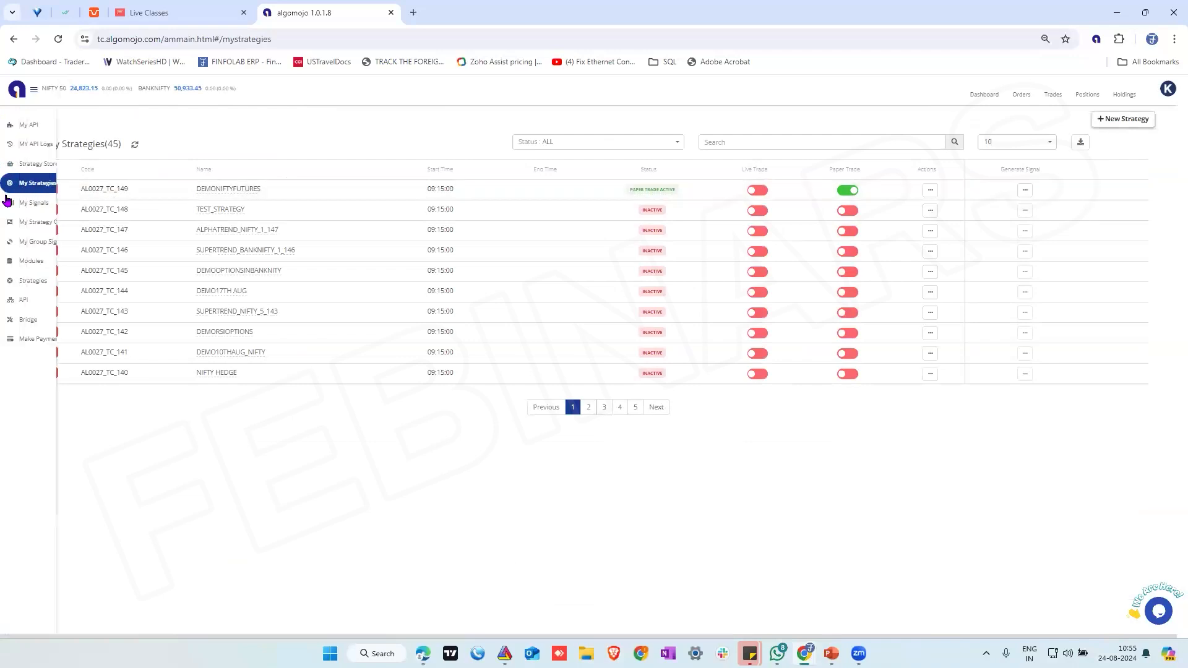
click(19, 202)
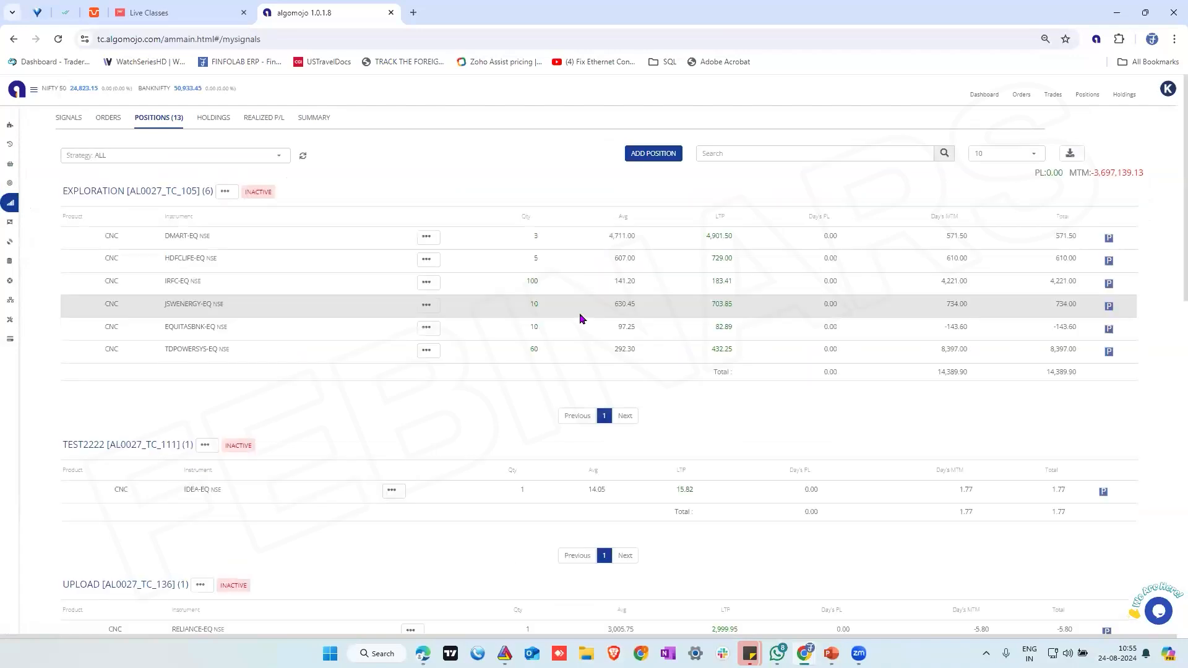
click(135, 159)
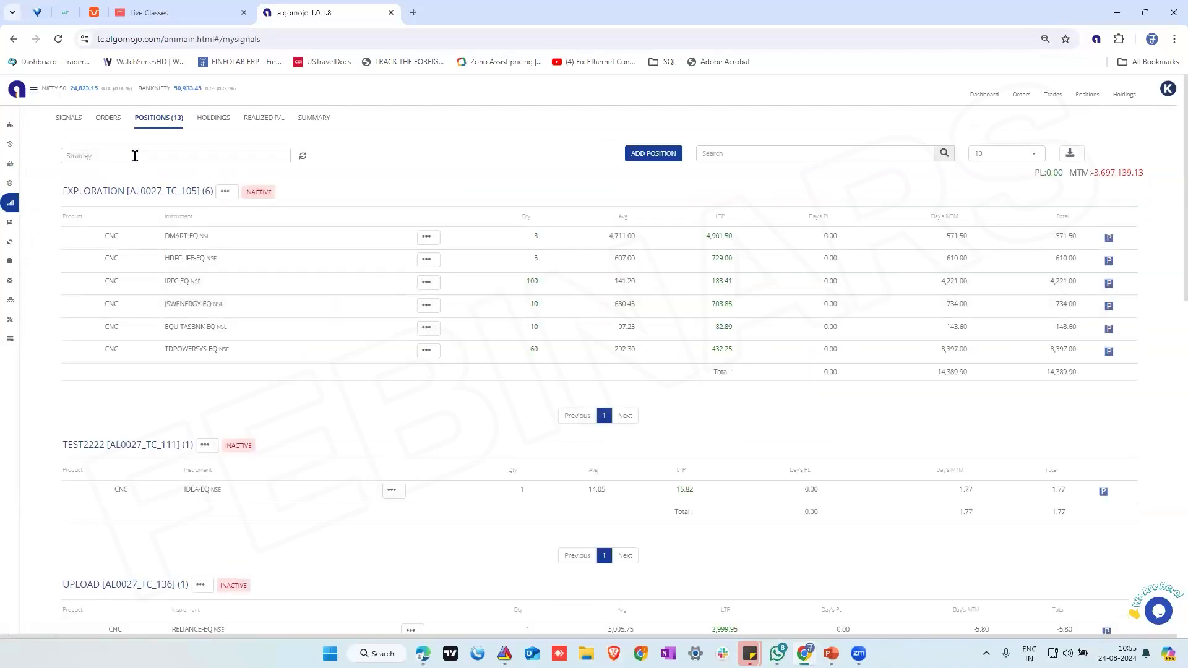
text(14)
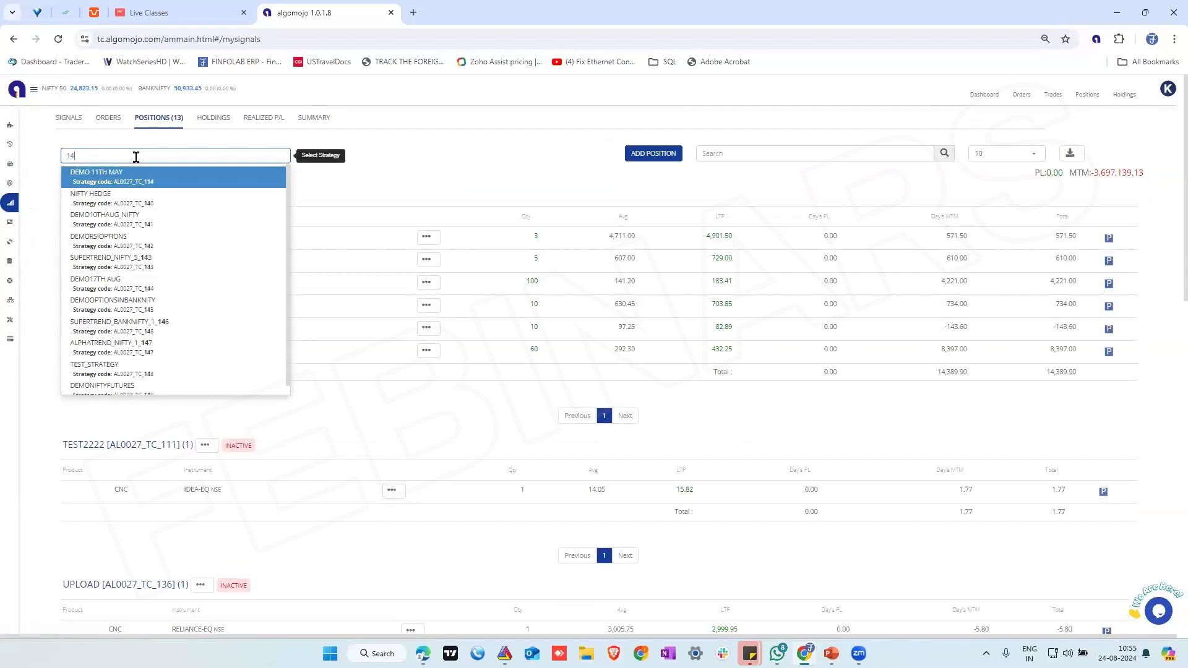
text(9)
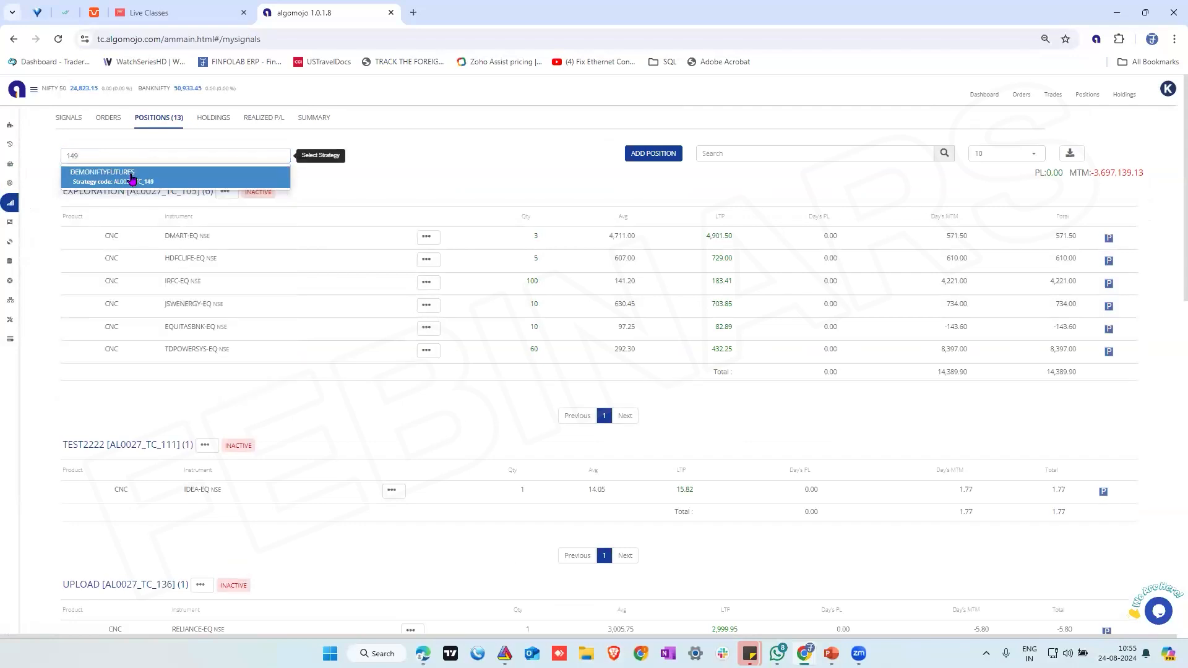
click(131, 176)
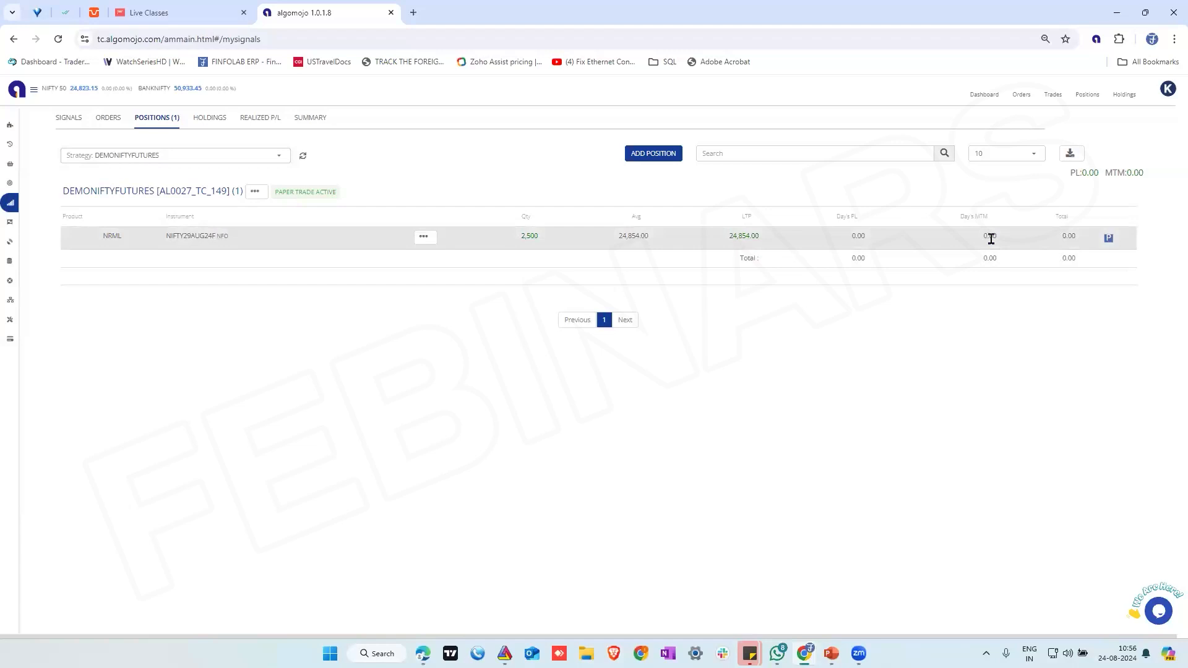
Examine the actions for the NIFTY29AUG24F position and the manual signal options of DEMONIFTYFUTURES, including Square-Off
mouse_move(18, 208)
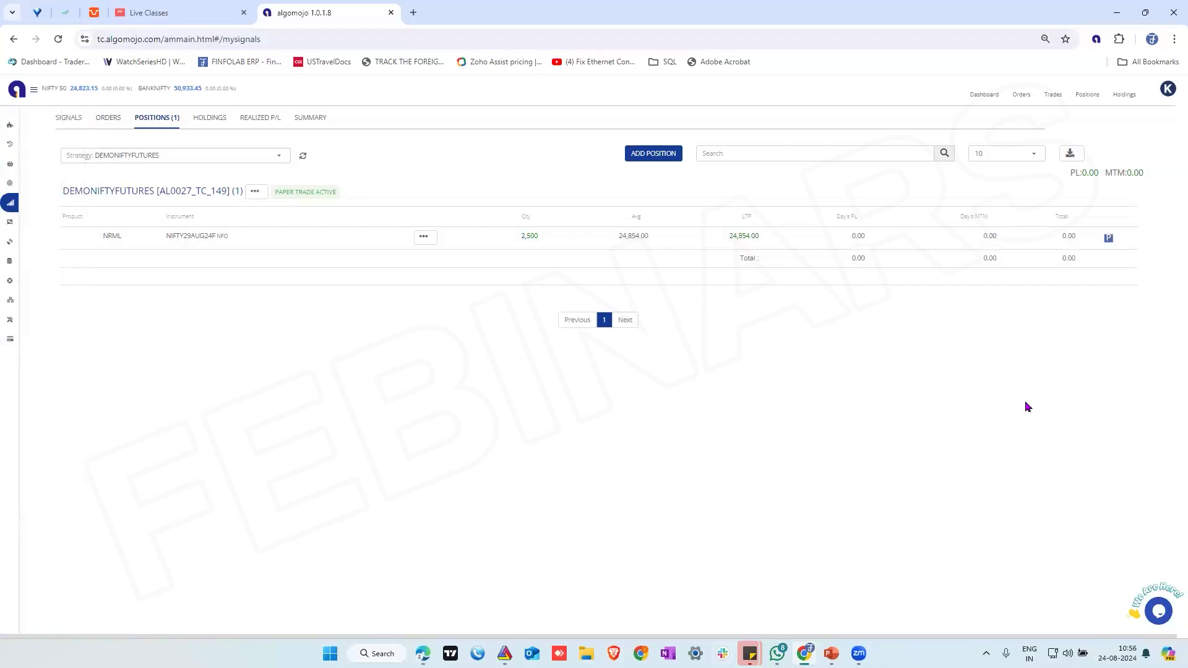
click(425, 236)
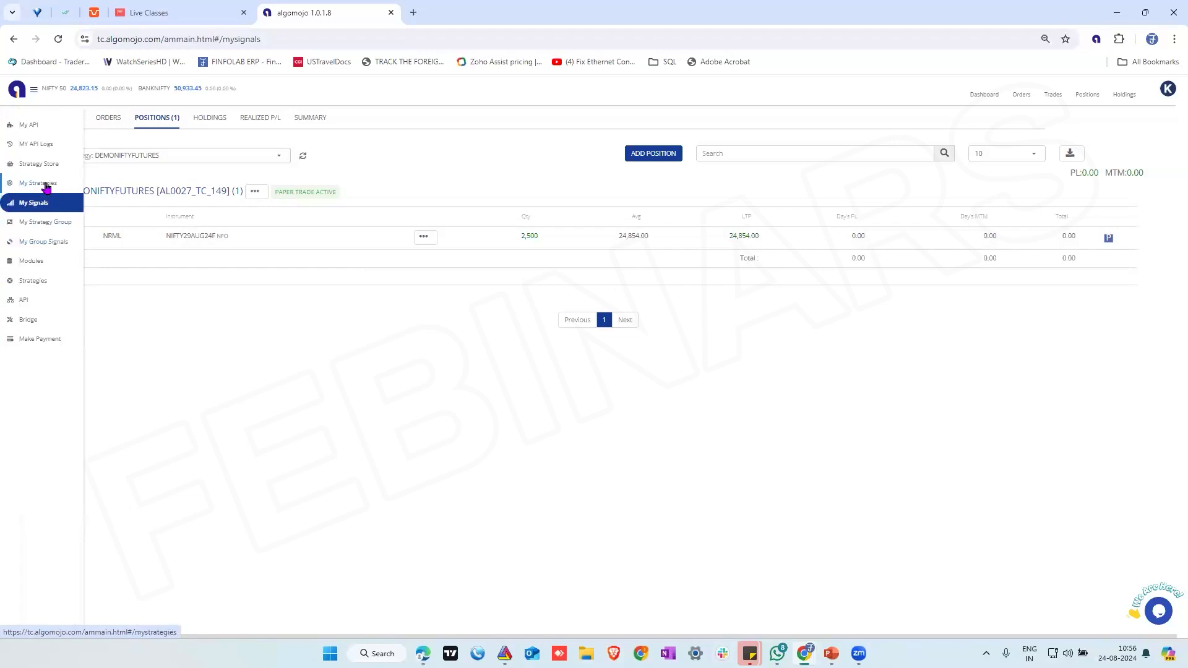
click(47, 189)
click(1024, 190)
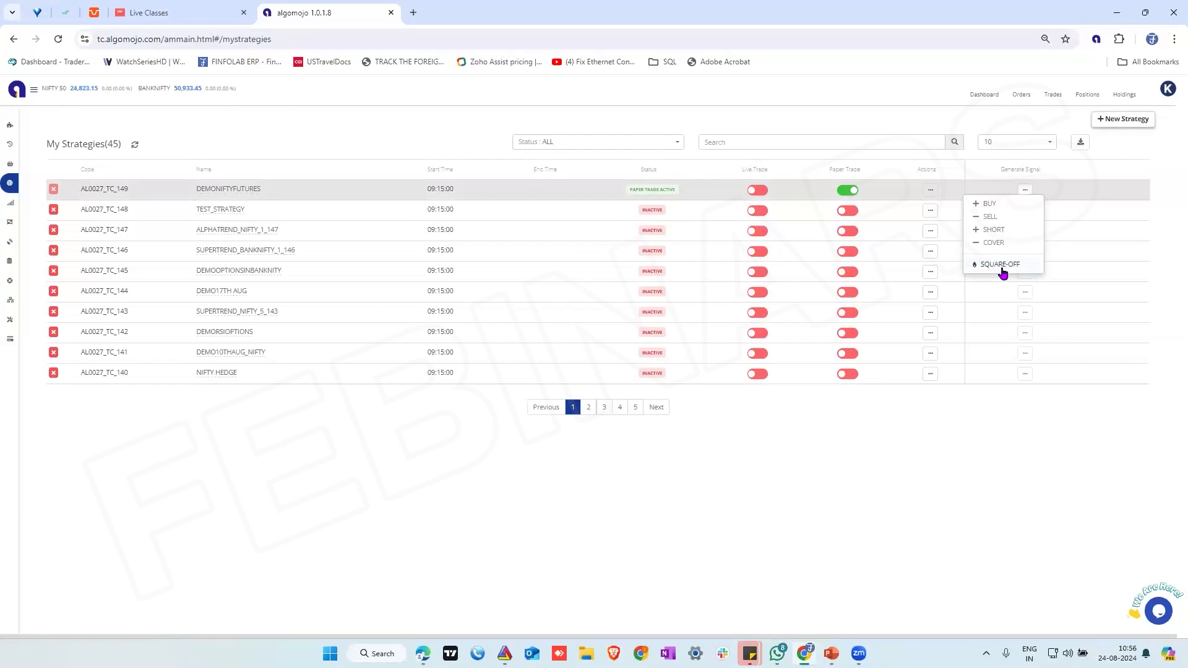
Switch to TradingView to view the Supertrend signals on the BTCUSDT chart, and return to Algomojo
mouse_move(423, 653)
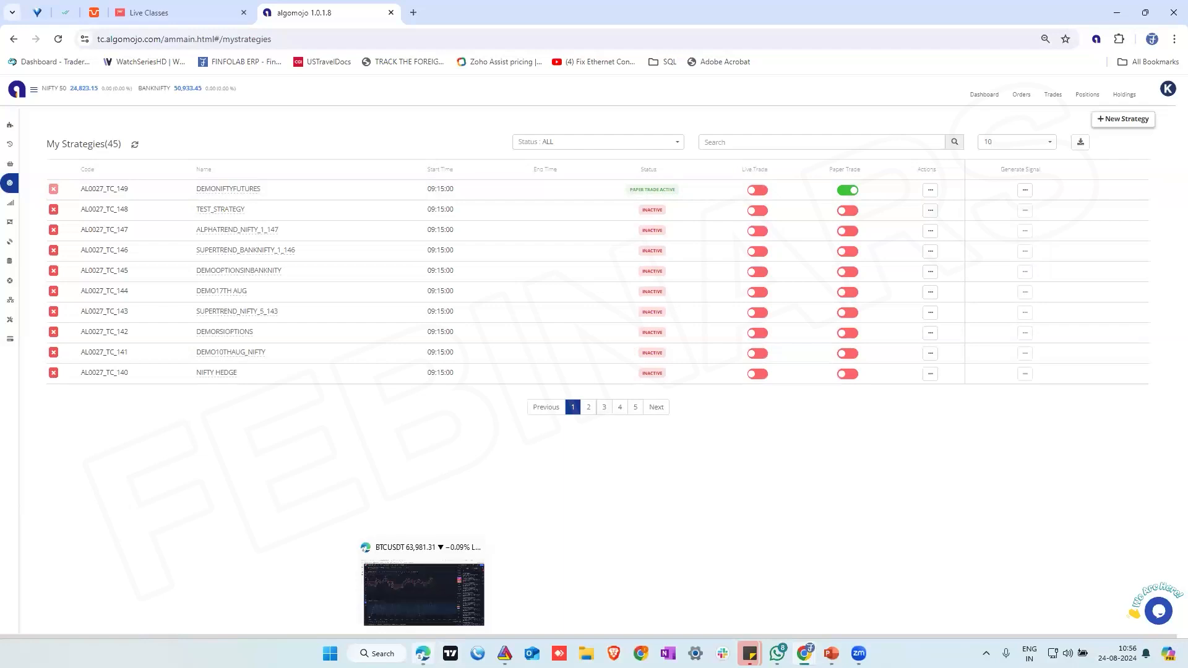
click(423, 594)
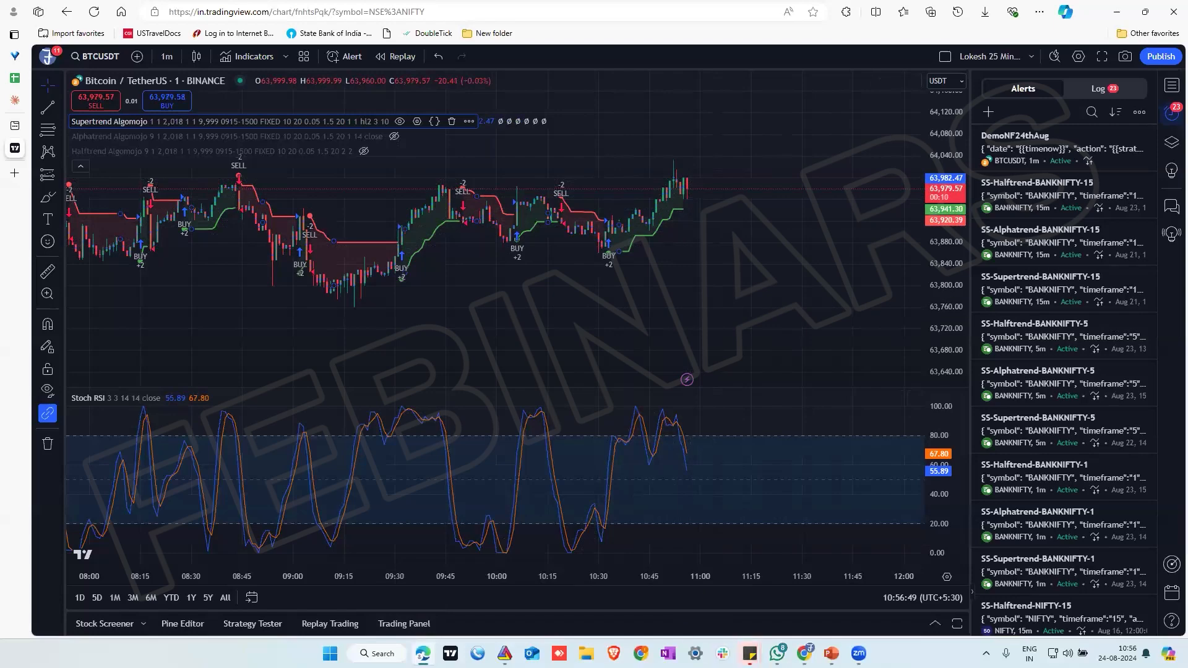
mouse_move(805, 653)
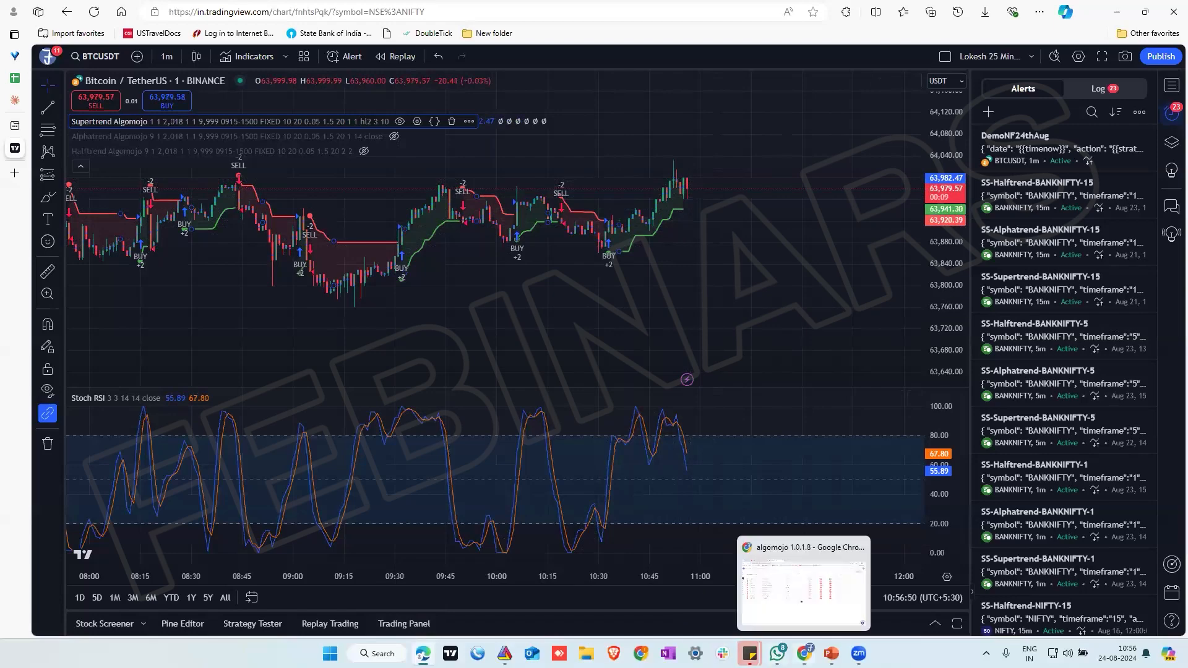
click(798, 604)
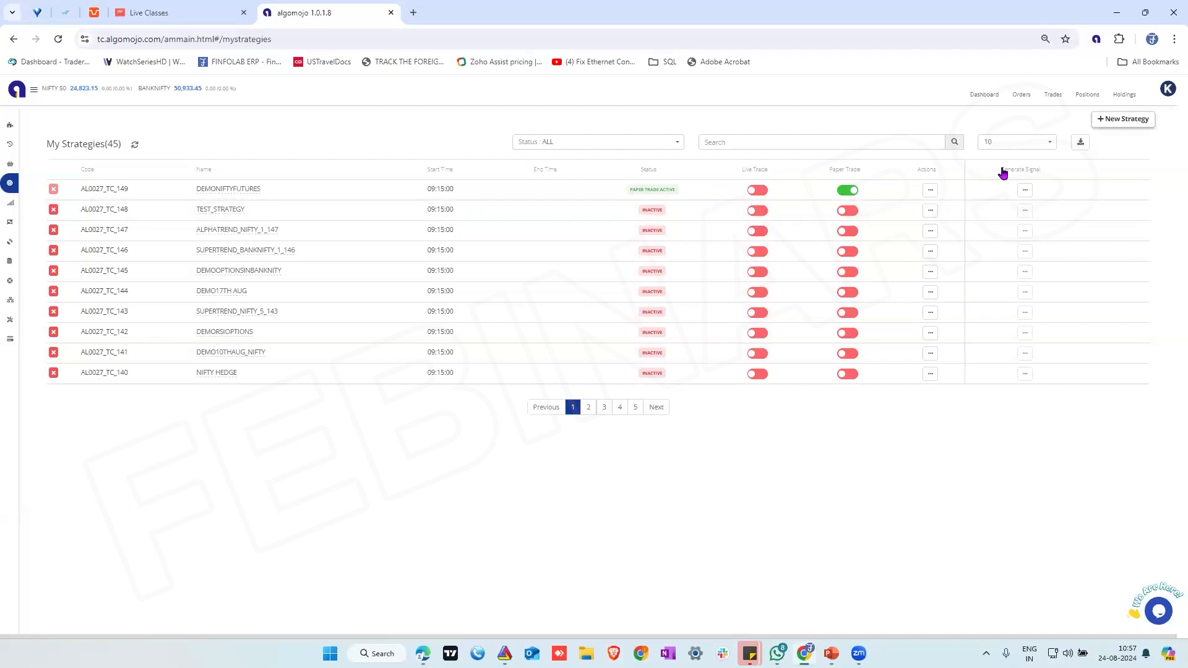
Compare the Buy, Sell, Short and Cover signal options of DEMONIFTYFUTURES with its open position and that position's actions
click(1025, 189)
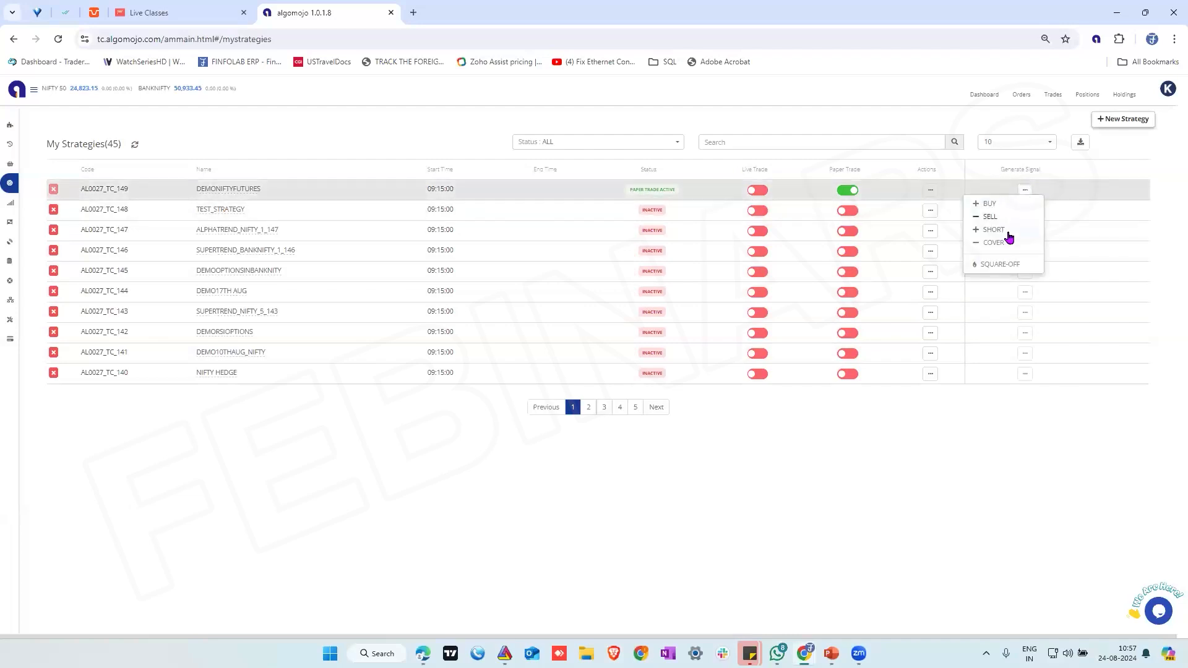
mouse_move(26, 227)
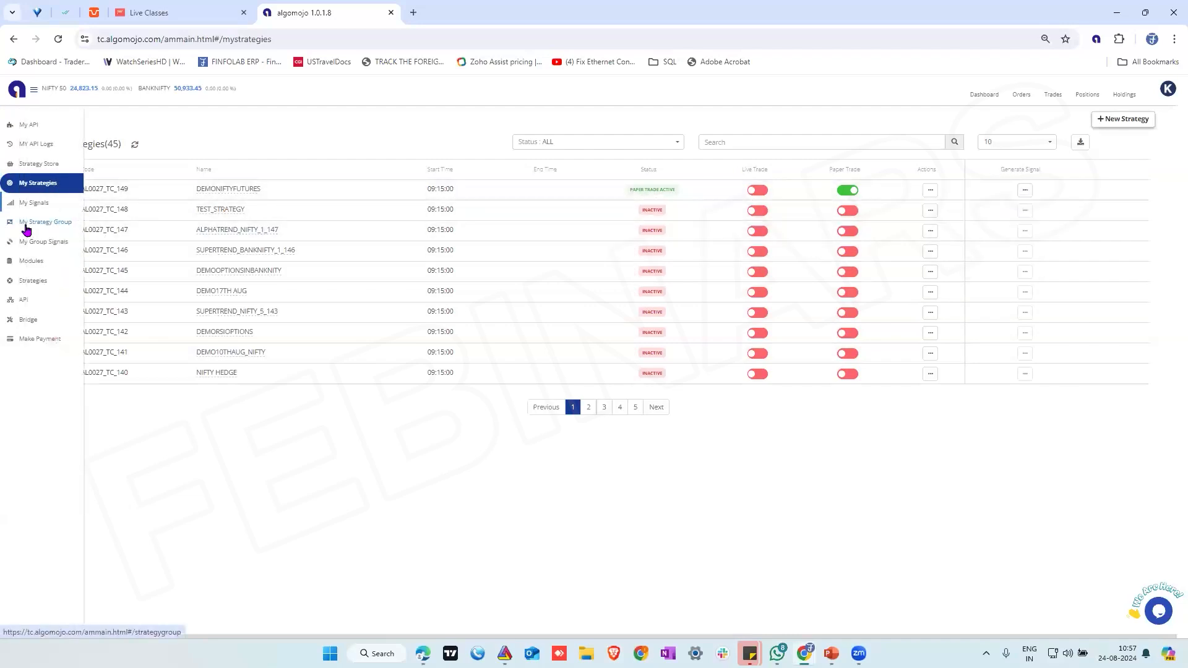
click(47, 209)
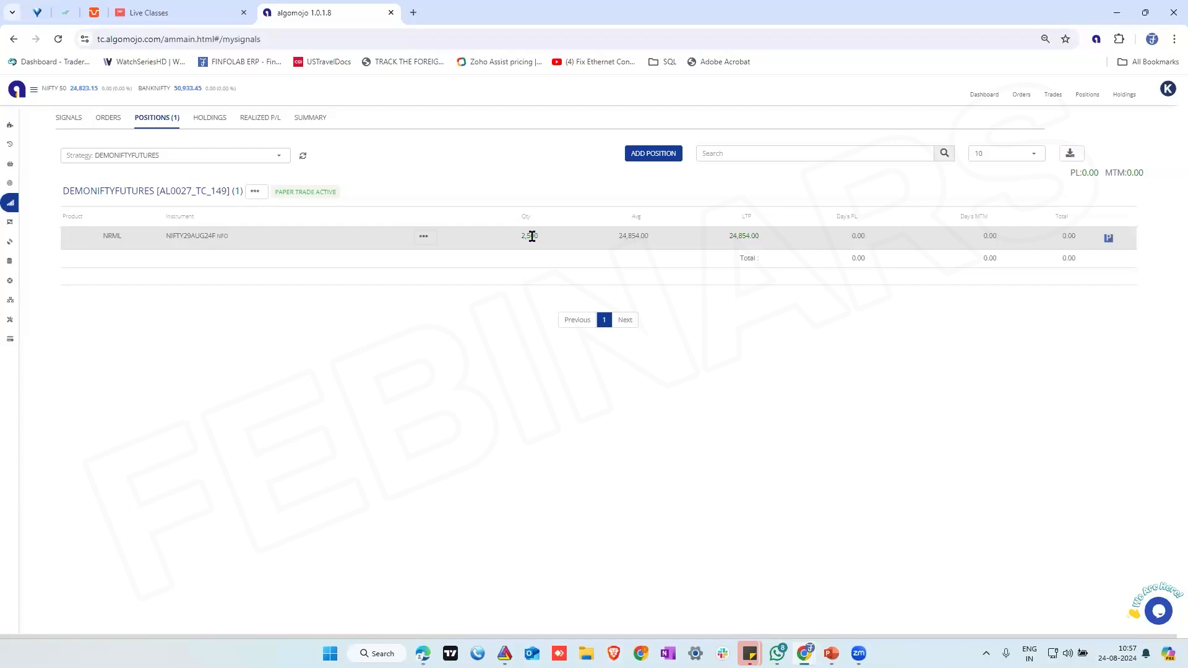
click(423, 235)
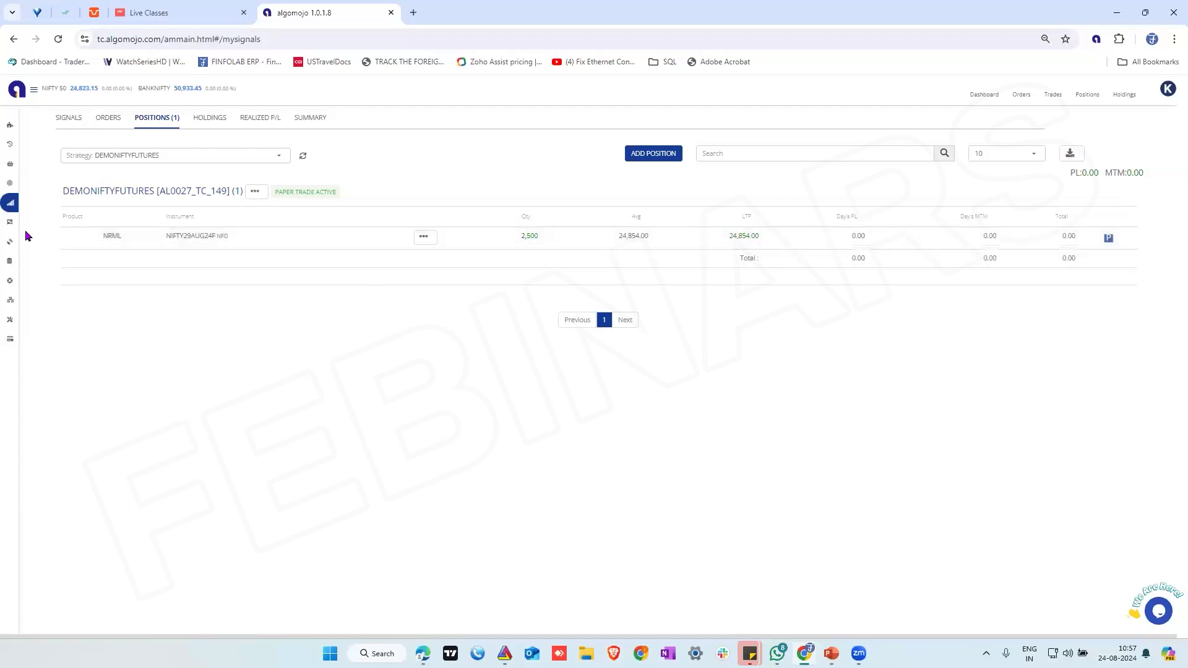
mouse_move(12, 213)
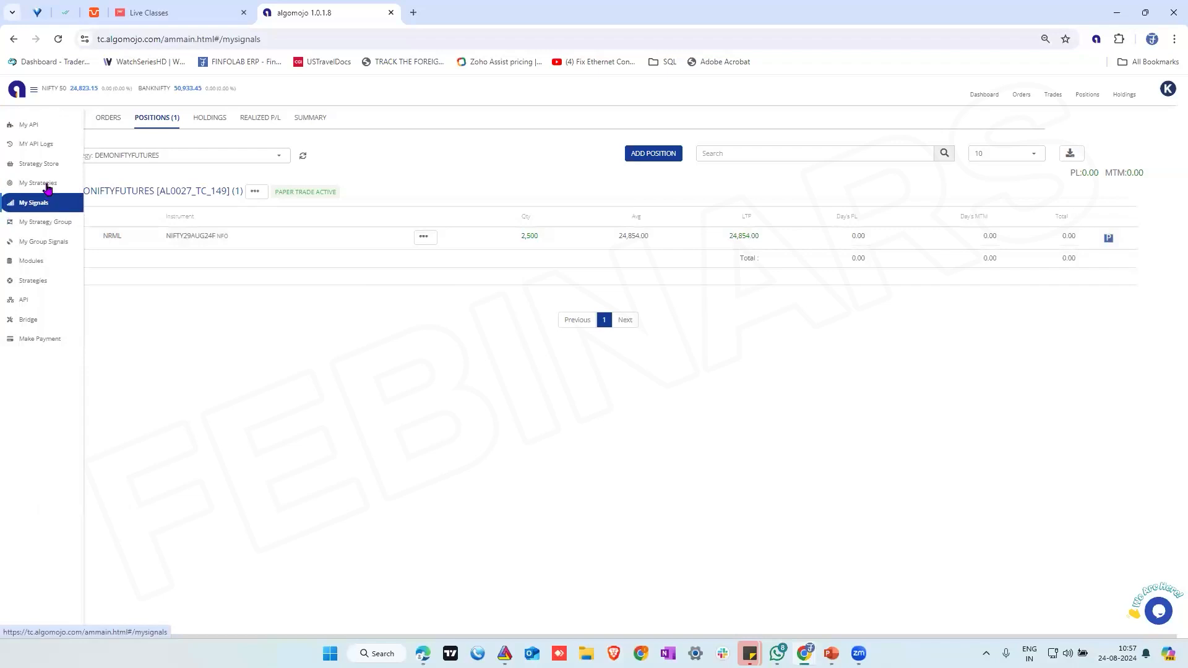
click(45, 183)
click(1025, 190)
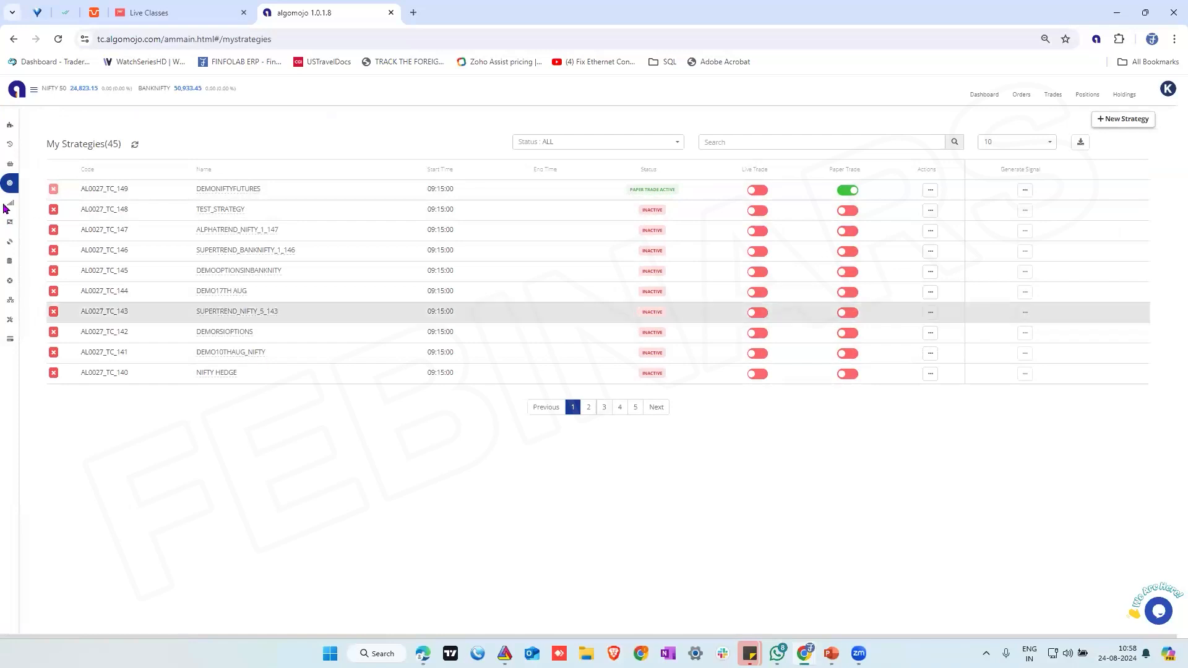
Return to the DEMONIFTYFUTURES positions and adjust the net quantity of the NIFTY29AUG24F position to 0
click(37, 204)
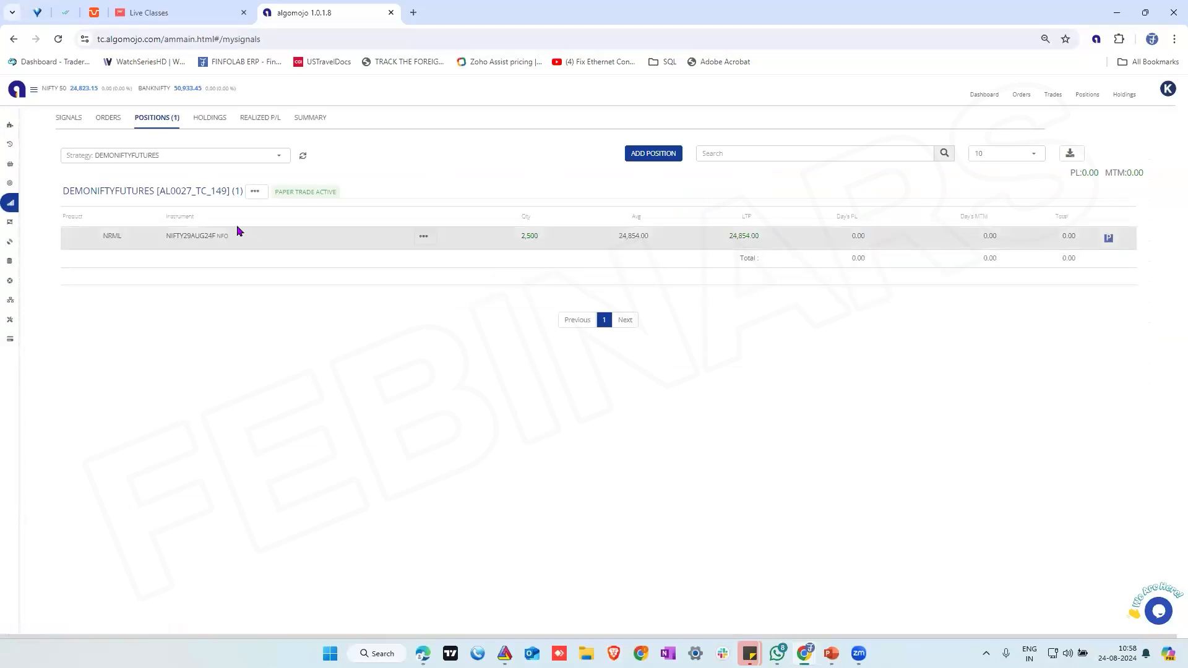
click(419, 237)
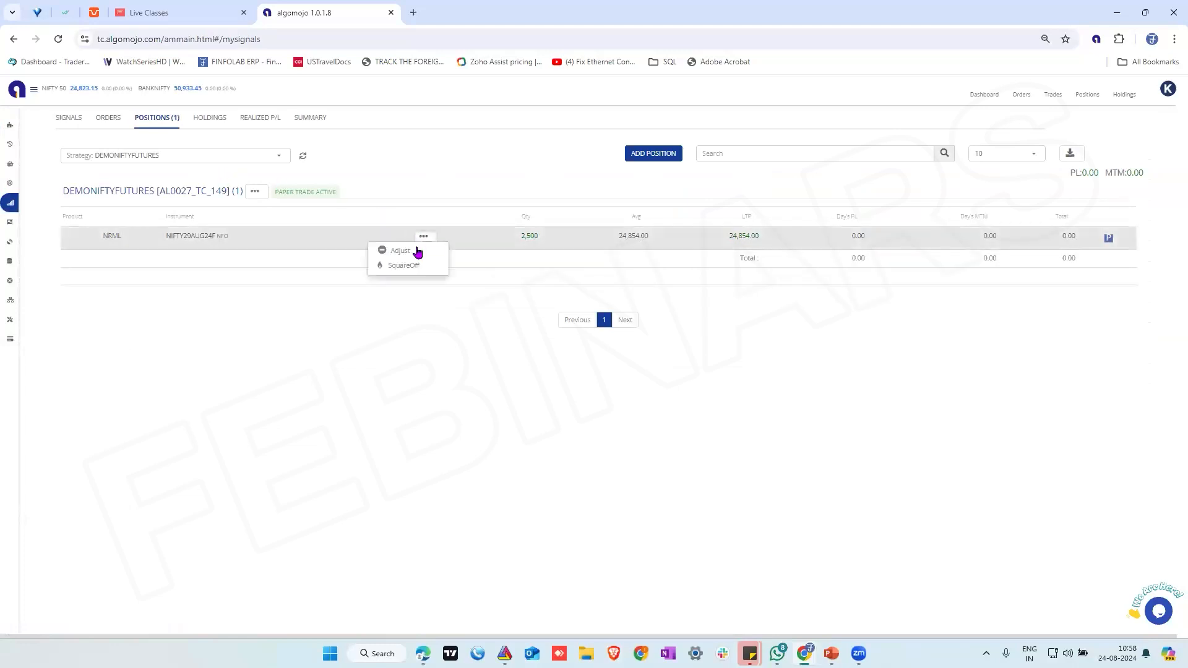
click(401, 251)
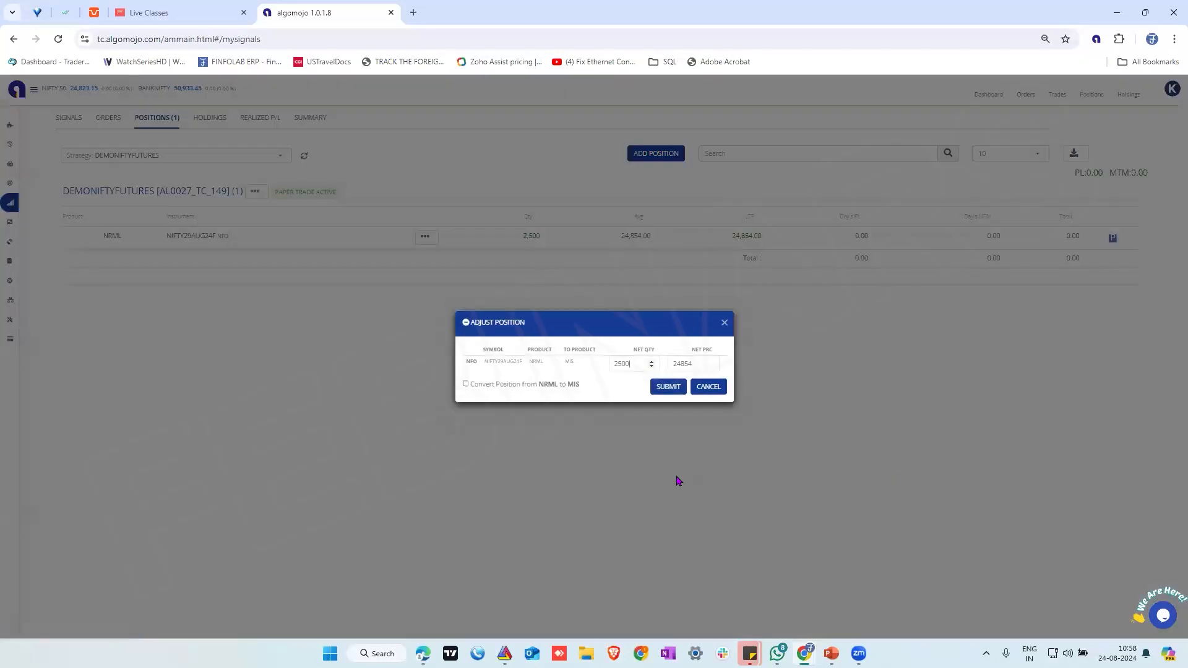
key(BackSpace)
key(BackSpace)
key(BackSpace)
text(0)
click(668, 386)
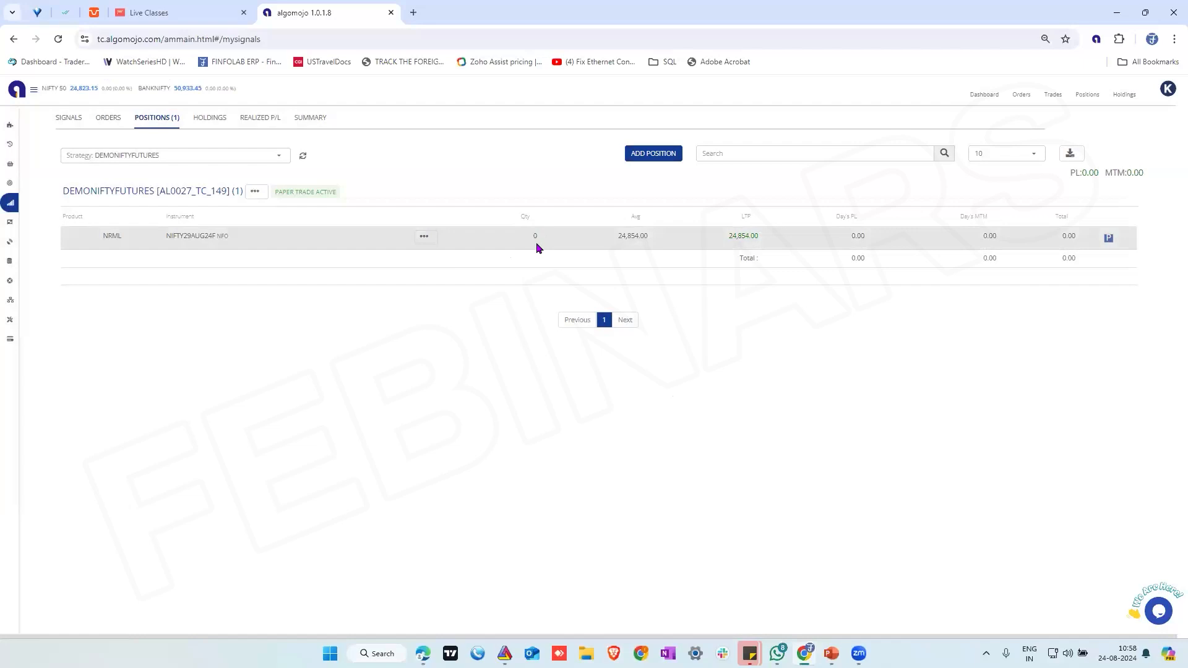
Adjust the net quantity of the NIFTY29AUG24F position to 2500
click(424, 237)
click(400, 251)
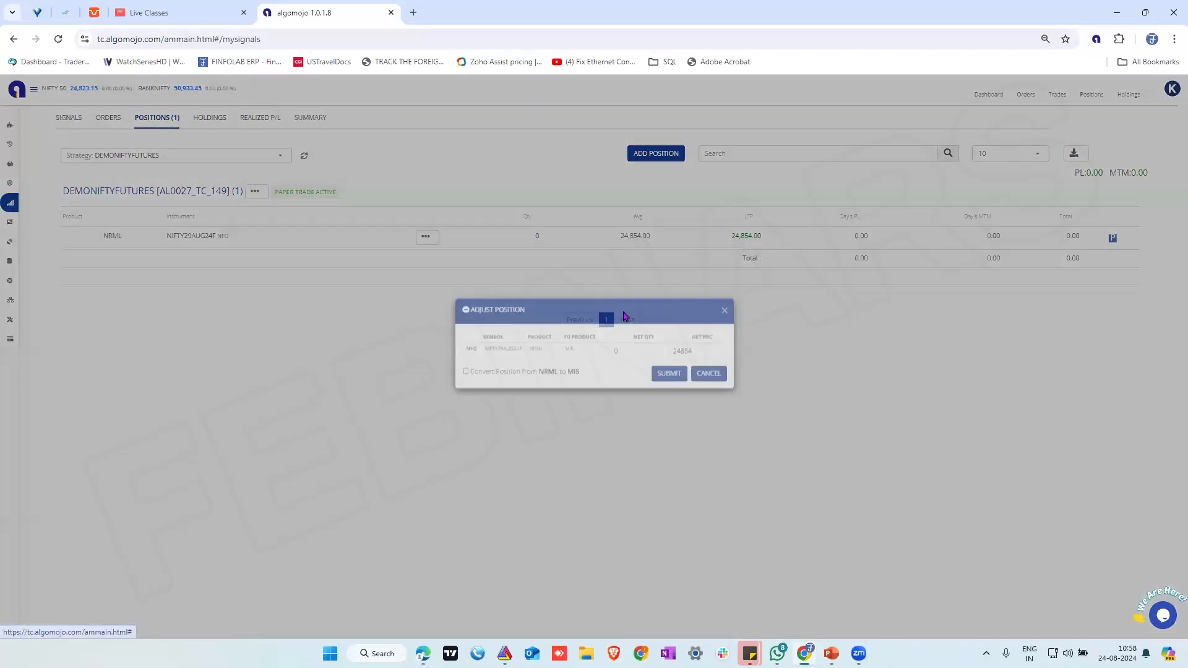
key(BackSpace)
text(2500)
click(664, 388)
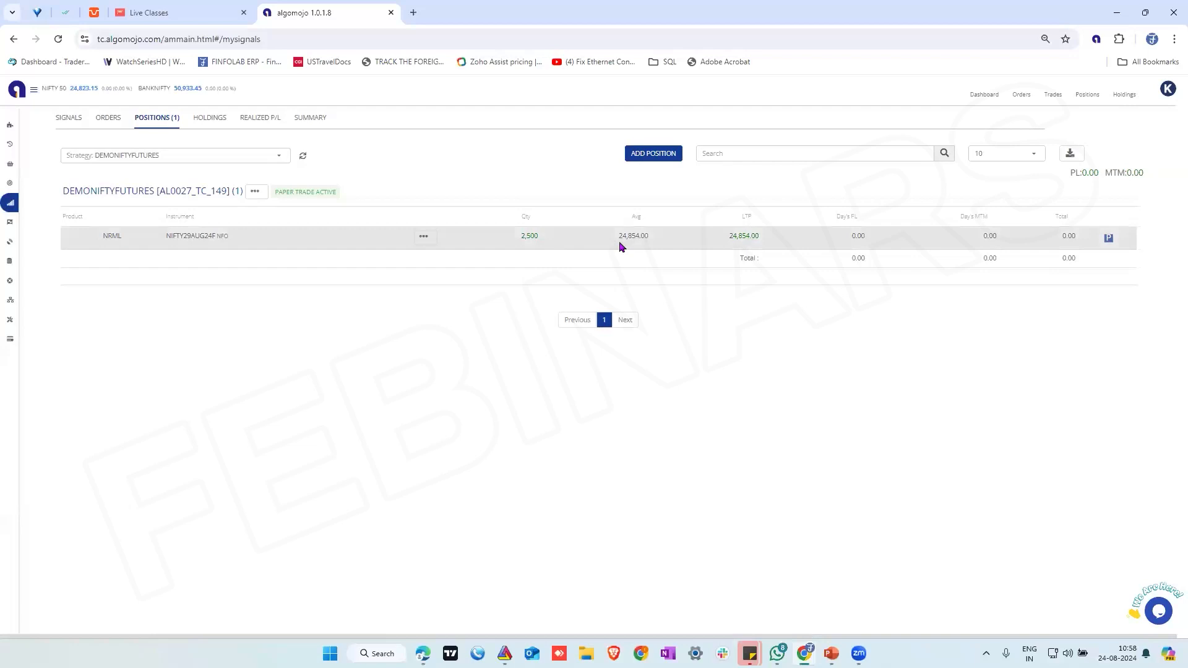
Switch to the BTCUSDT chart in TradingView
click(423, 653)
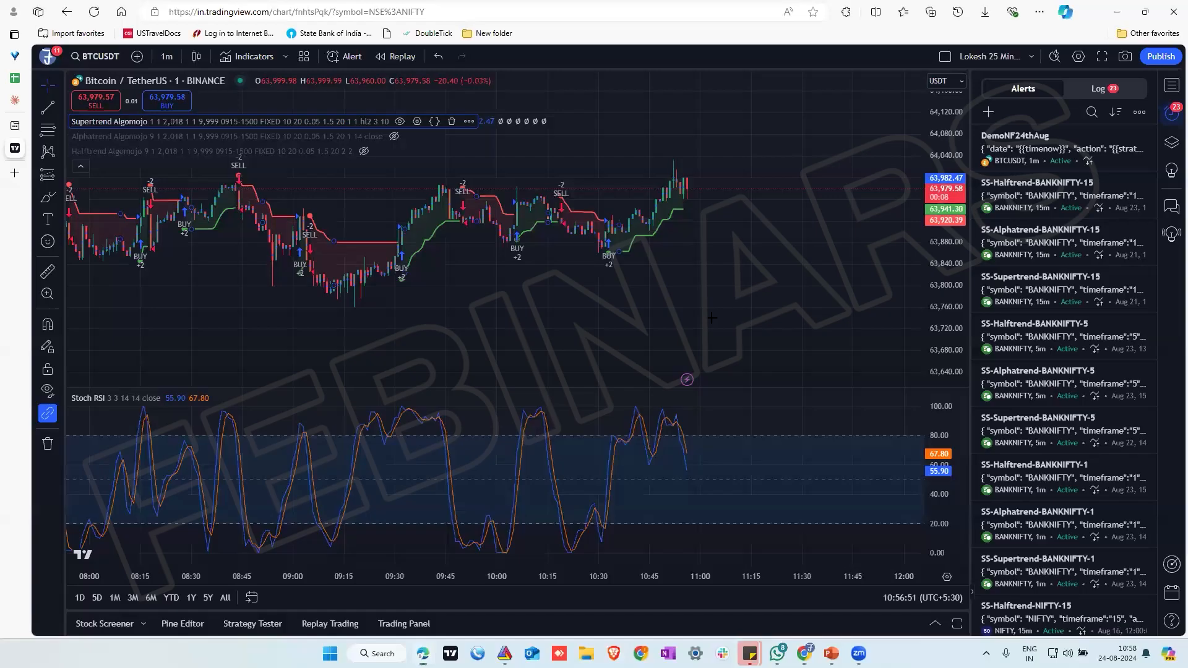
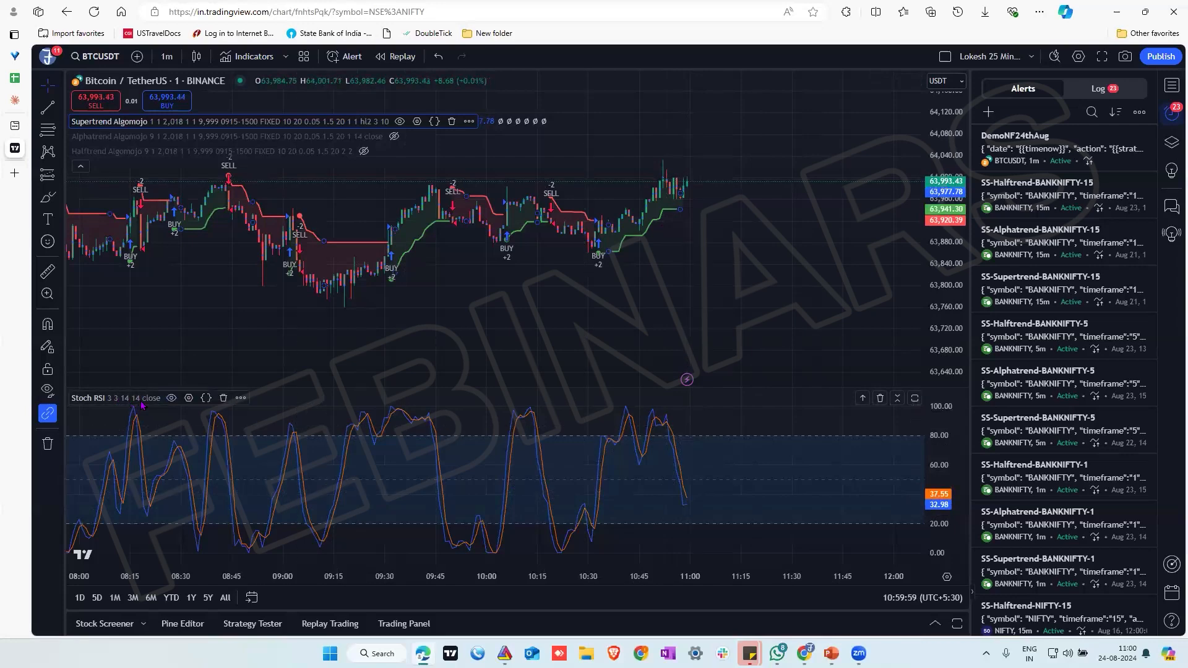
Look at the alert settings for the Stoch RSI indicator on the BTCUSDT chart and close them without creating an alert
click(240, 399)
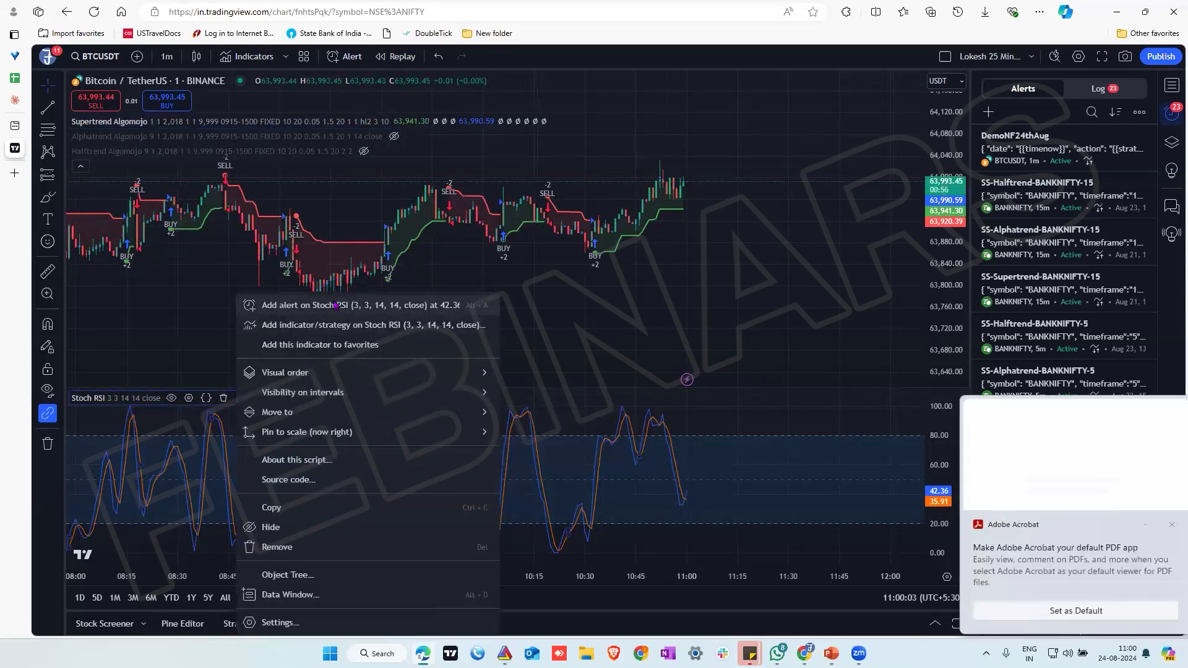
click(333, 303)
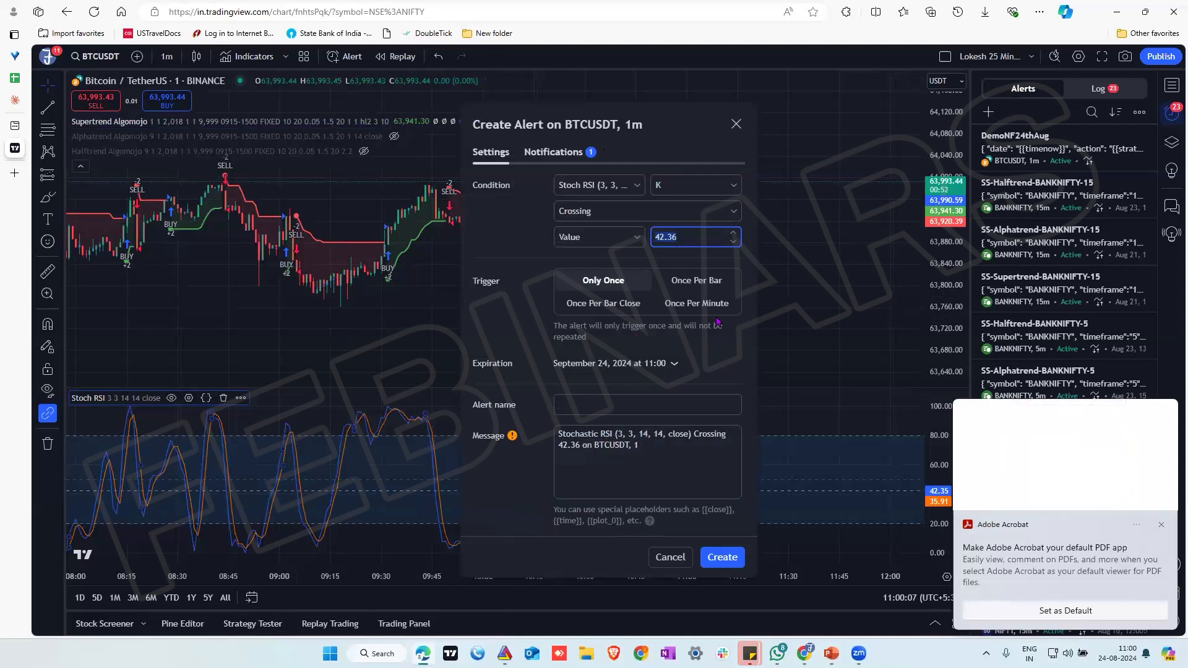
click(1161, 525)
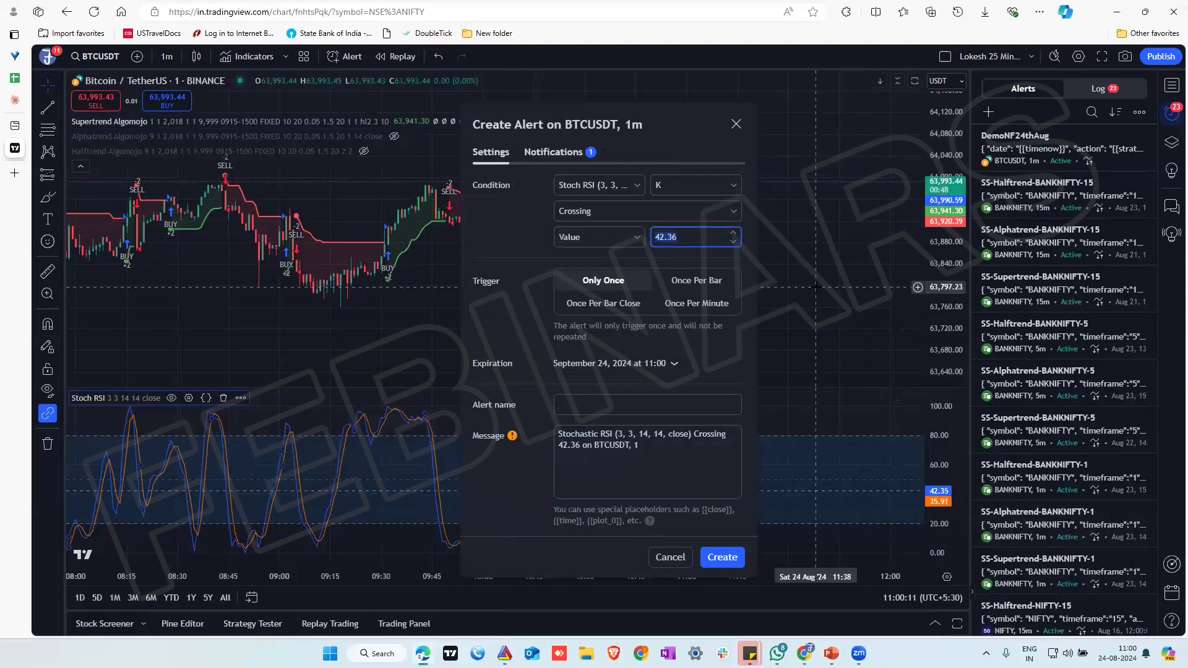
click(735, 125)
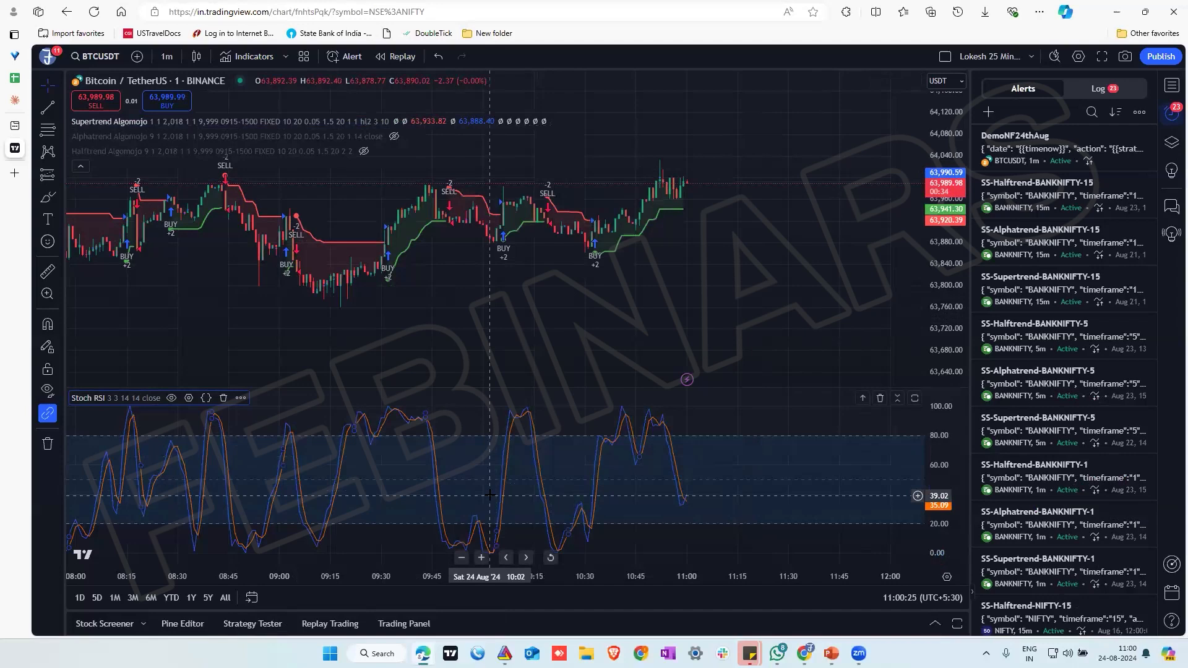
Switch to Algomojo and start a new strategy named NFOptions
click(804, 653)
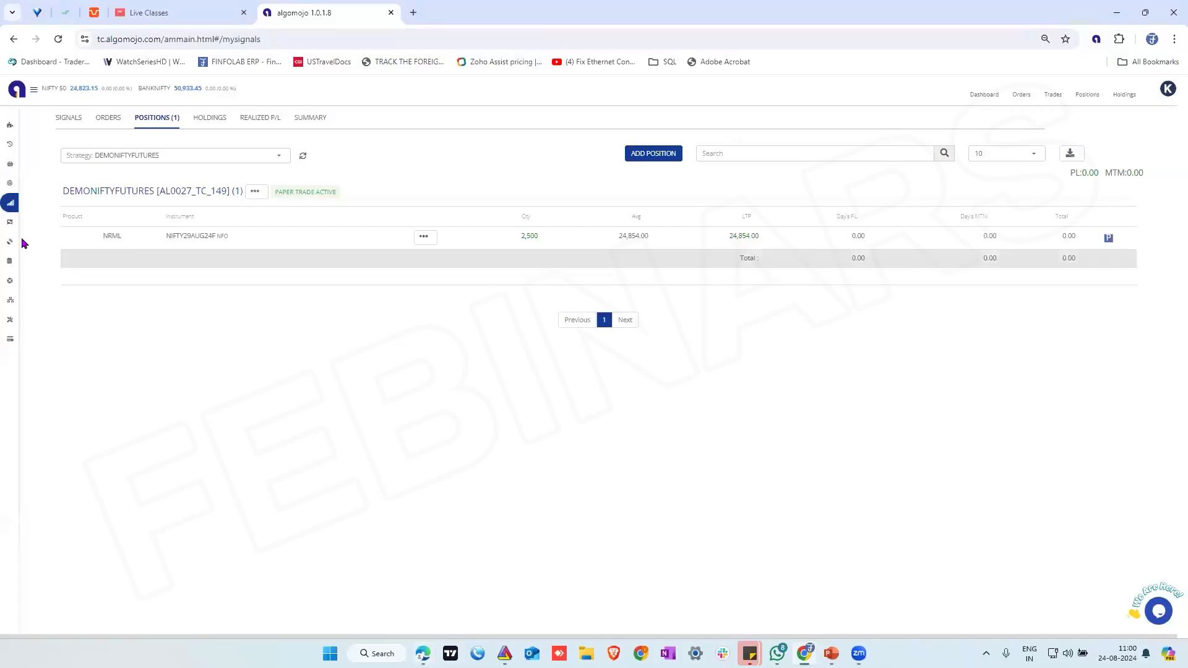
mouse_move(19, 241)
click(22, 185)
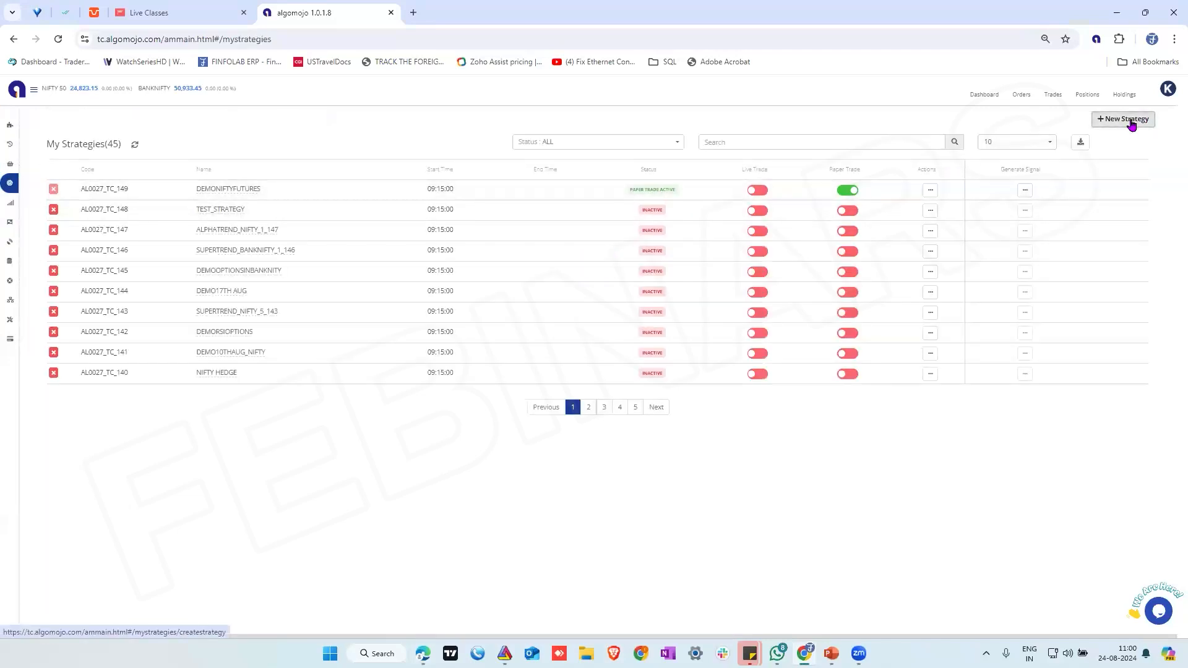
click(1131, 128)
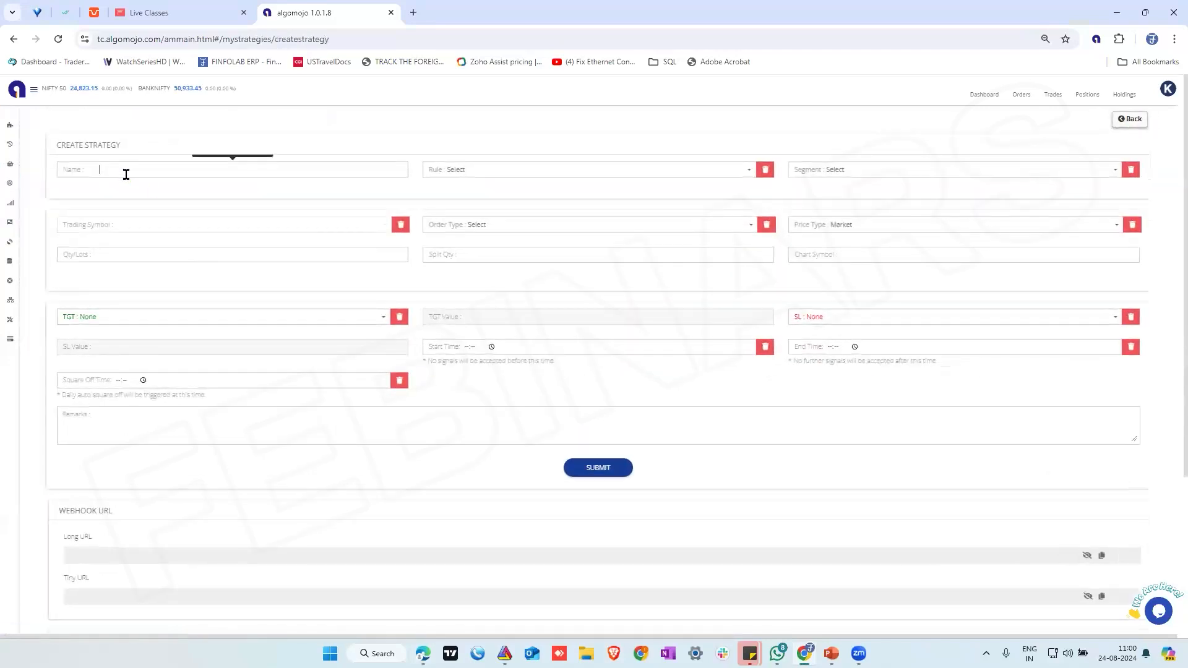
text(NFOptions)
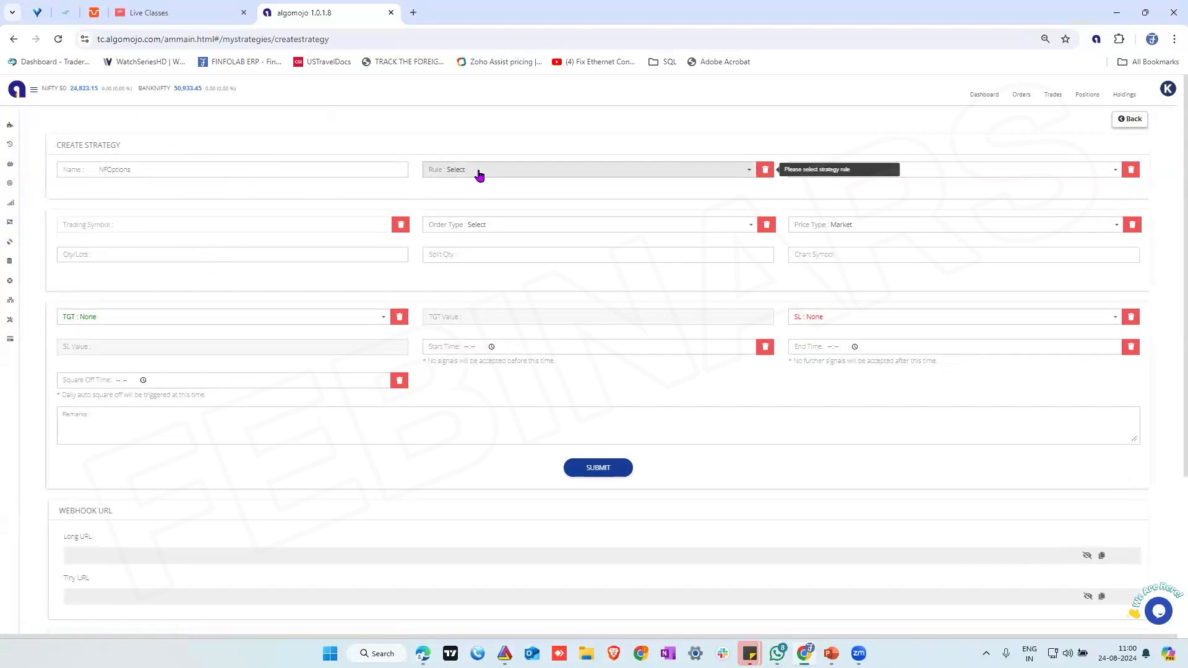
Set the strategy rule to STOP + REVERSAL (BUY+SELL, SHORT+COVER) and the segment to Options - Dynamic Symbol
click(478, 174)
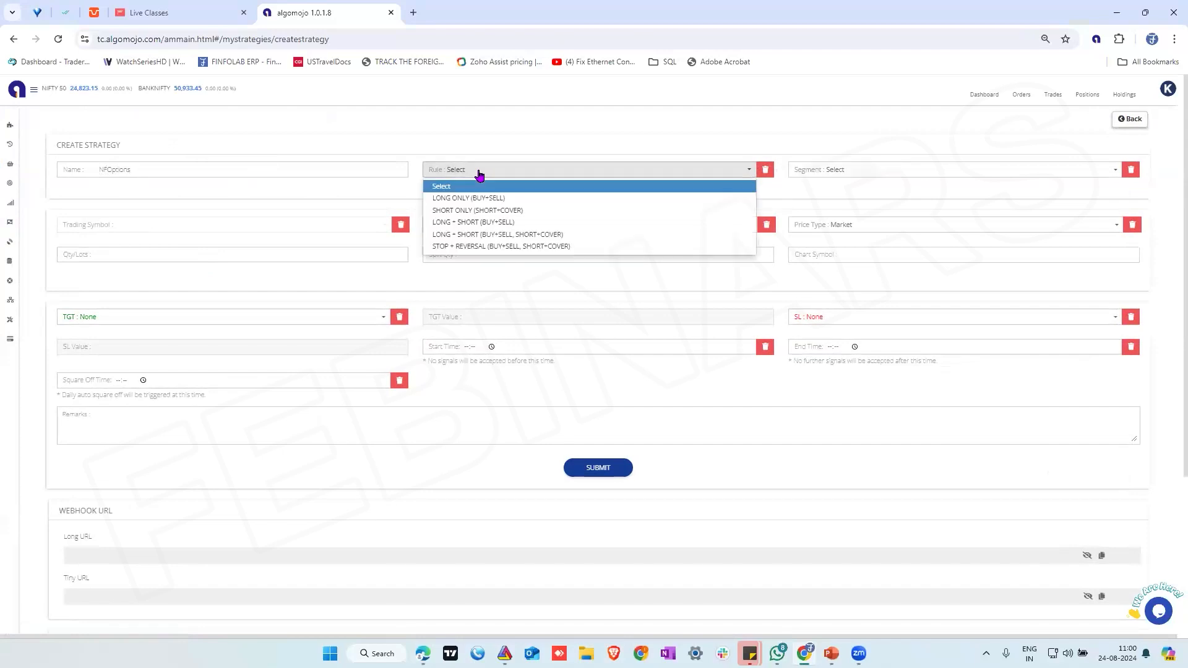
click(542, 246)
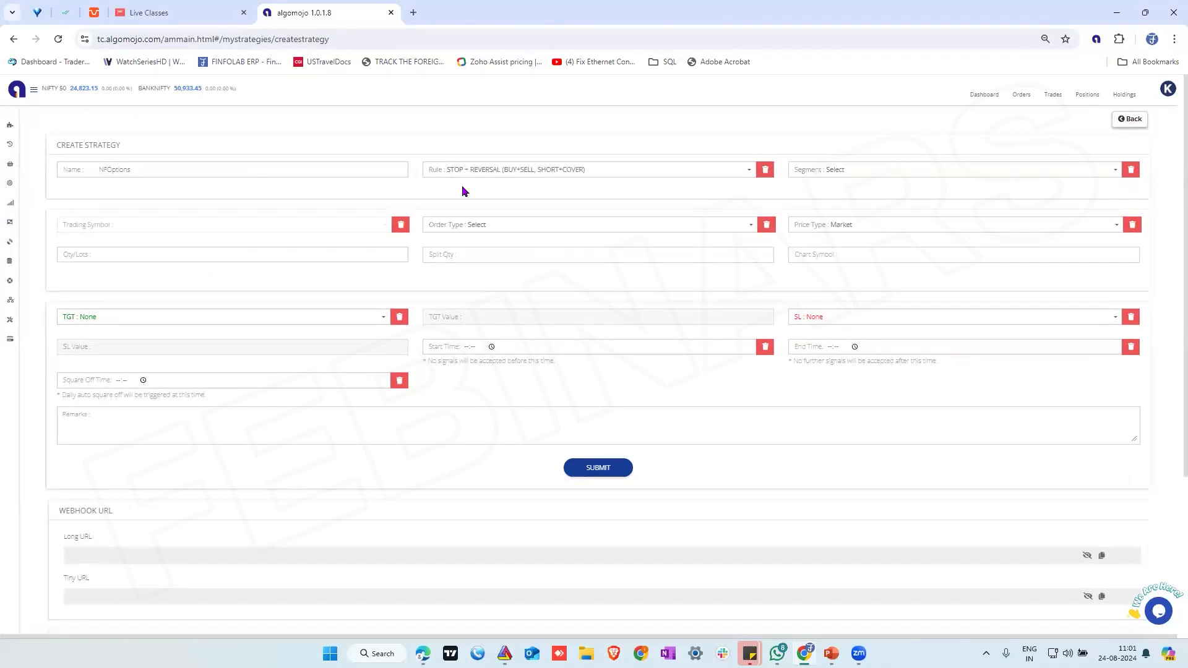
click(883, 170)
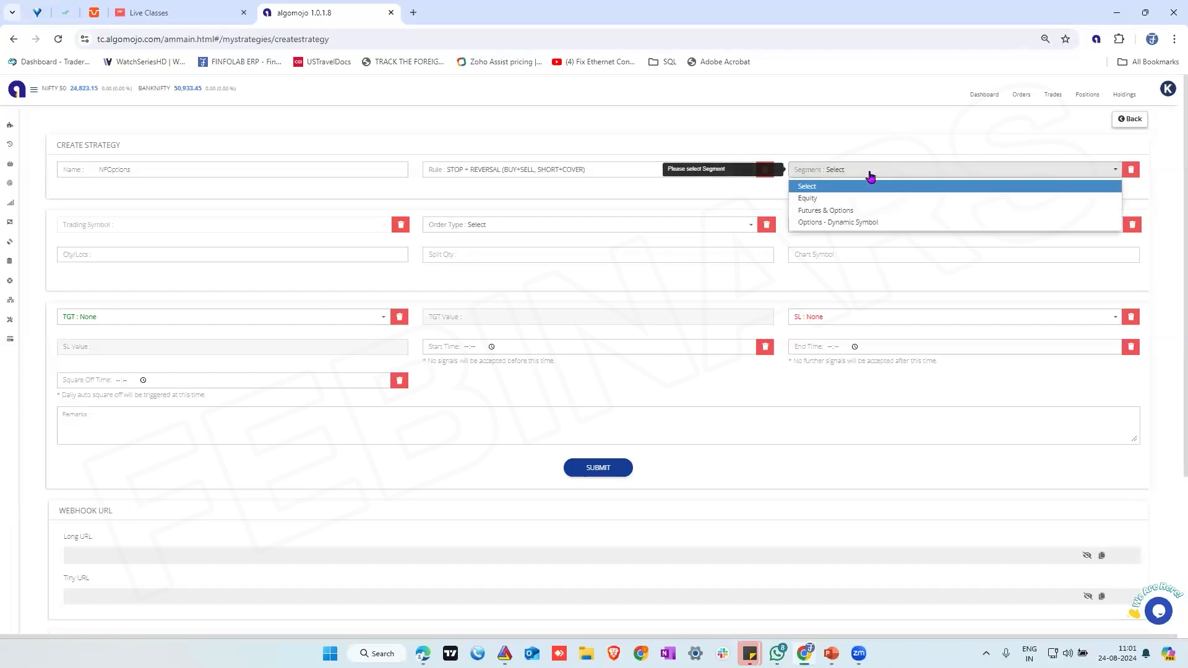
click(829, 210)
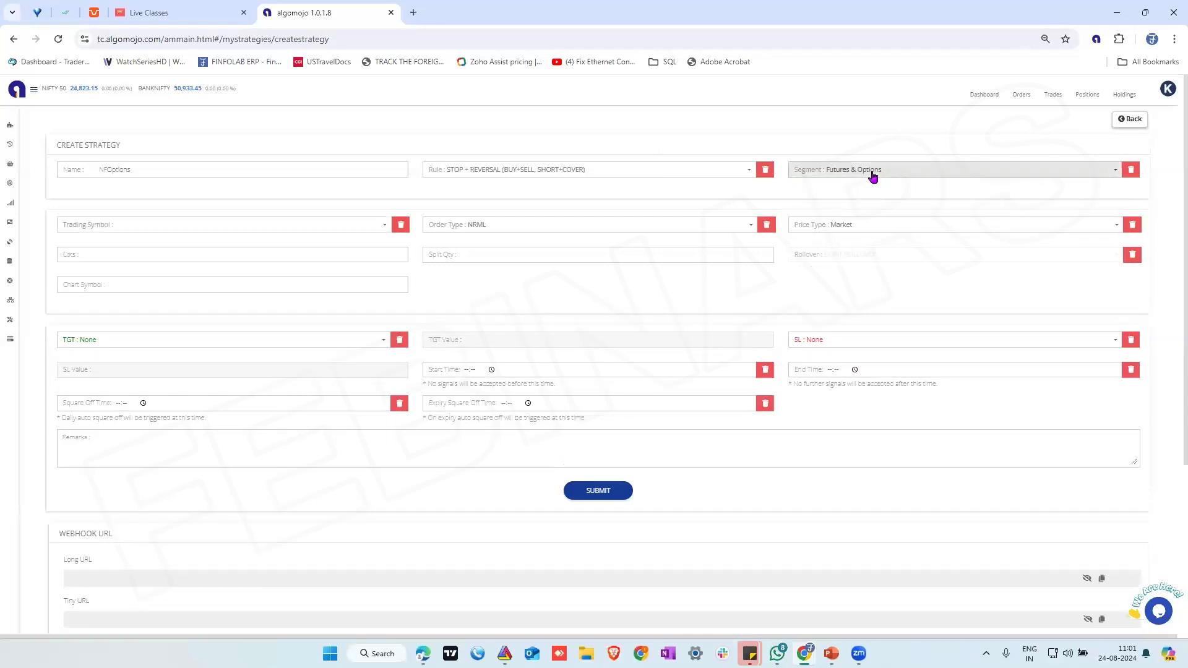
click(872, 176)
click(846, 223)
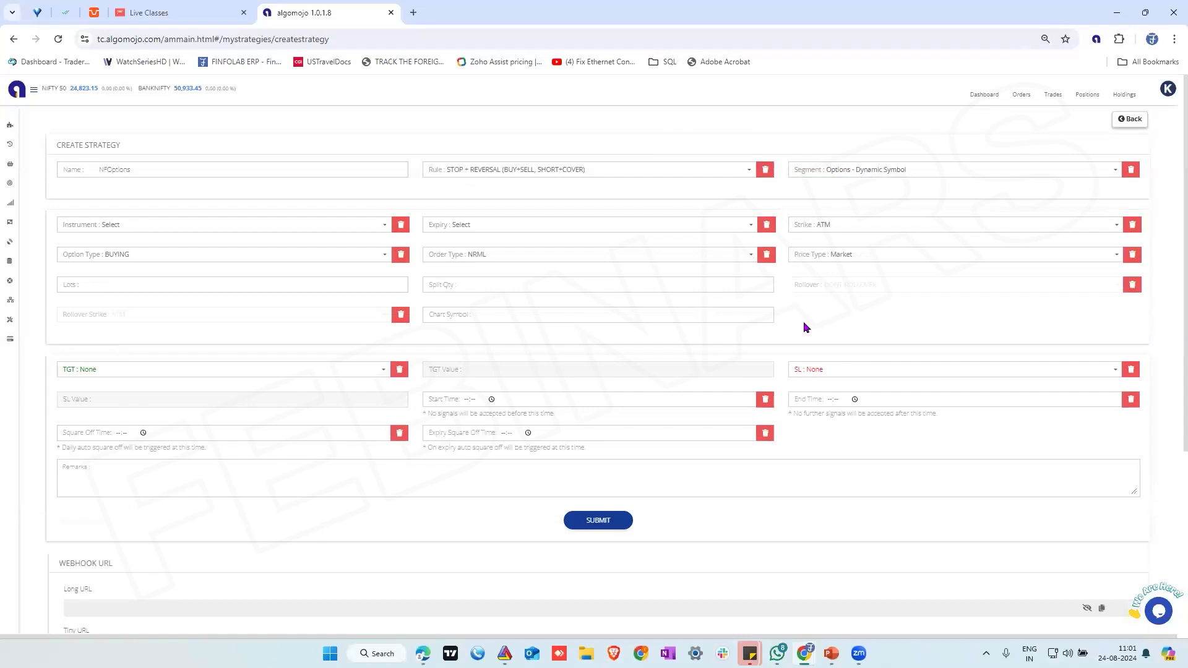
Set the strategy's instrument to NIFTY and its expiry to Current Month
click(140, 227)
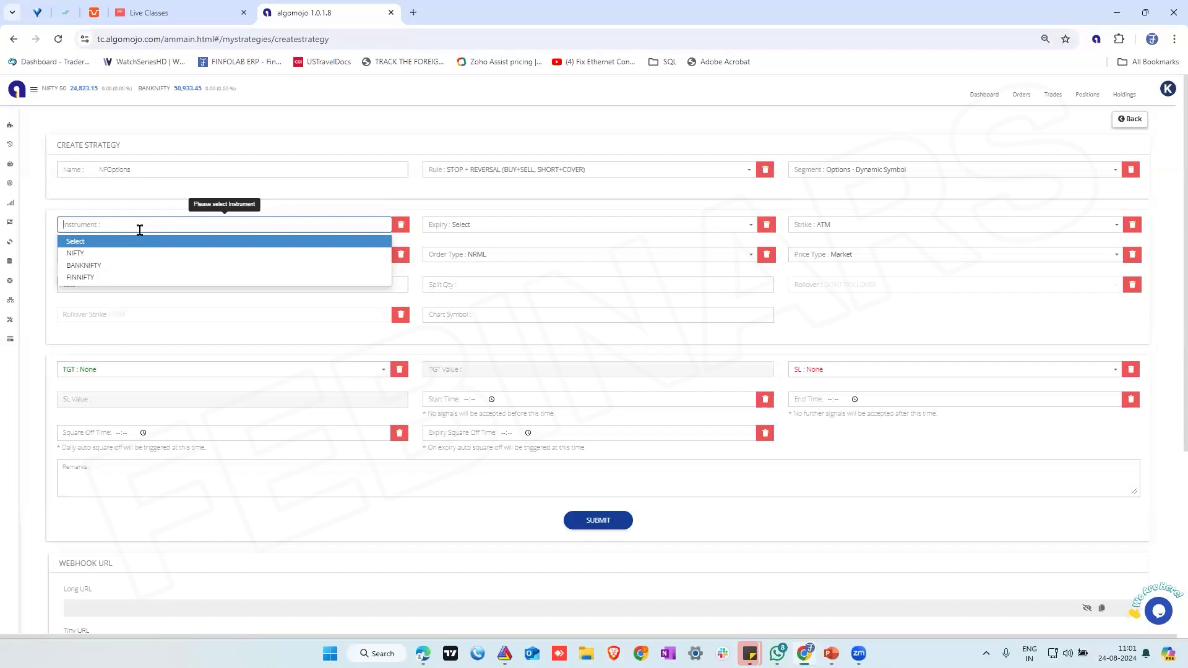
click(75, 254)
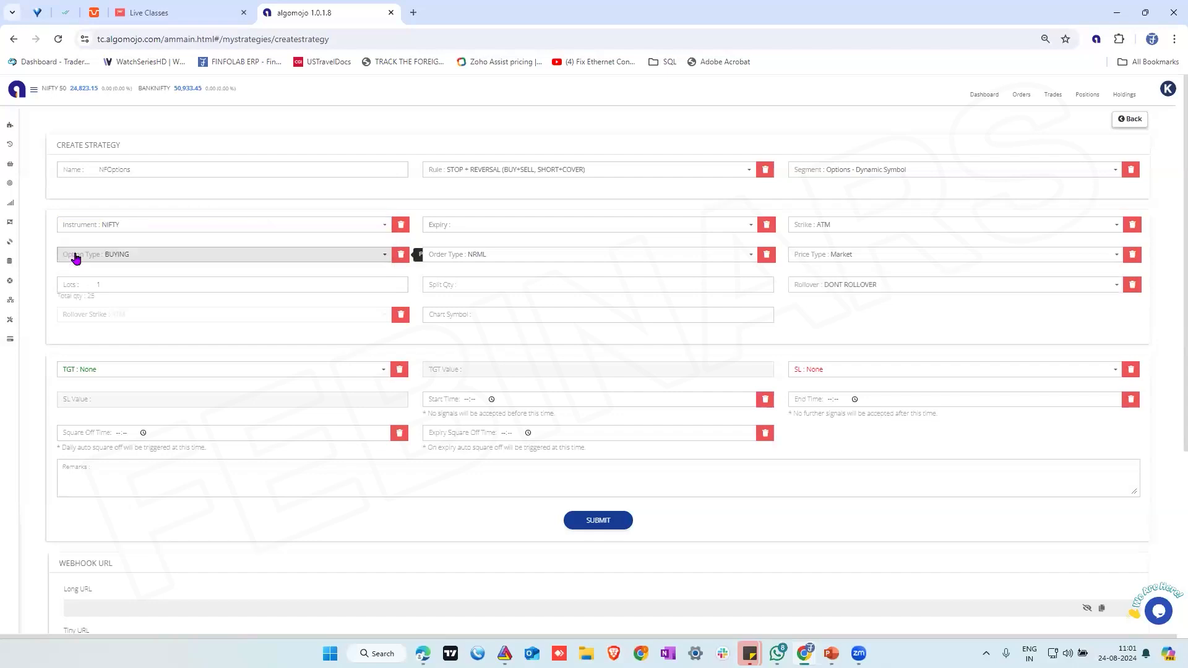
click(475, 232)
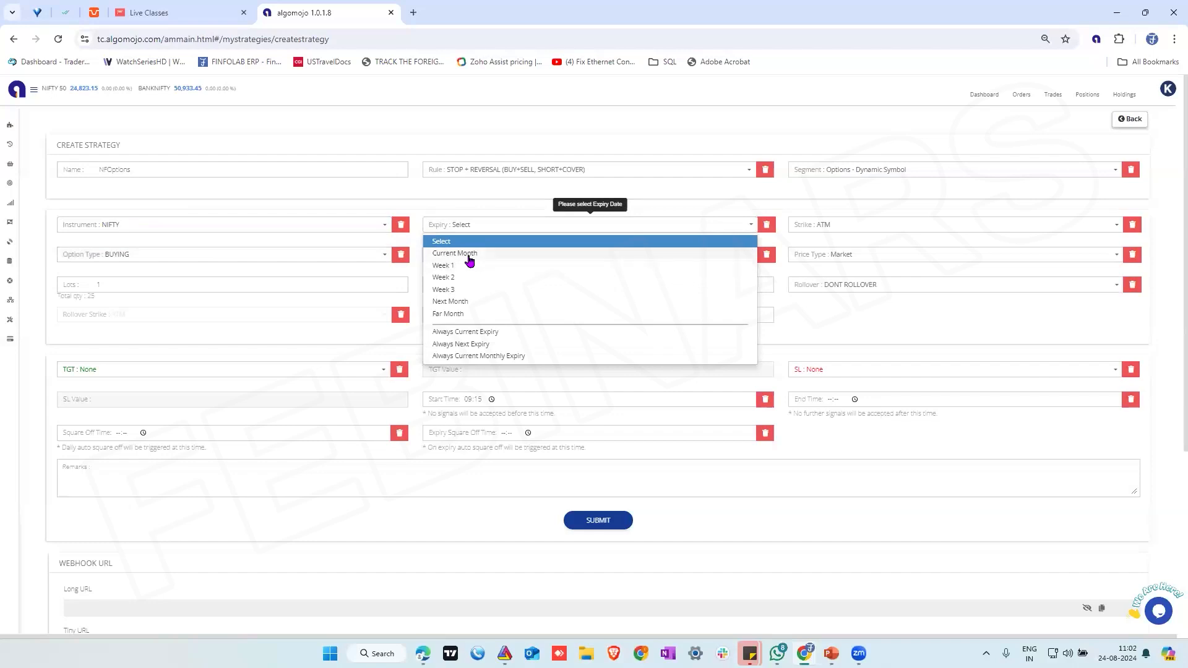
click(469, 253)
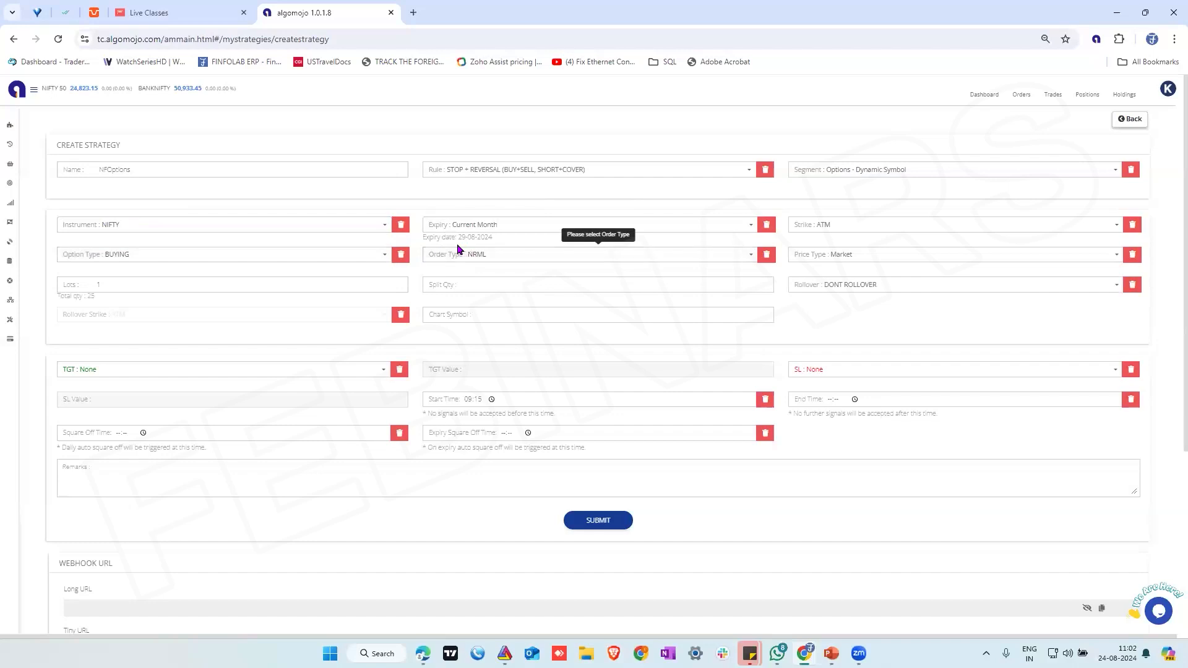
Try the Week 1 expiry to compare its date with the current month's, restore Current Month, and review the remaining expiry choices
triple_click(471, 240)
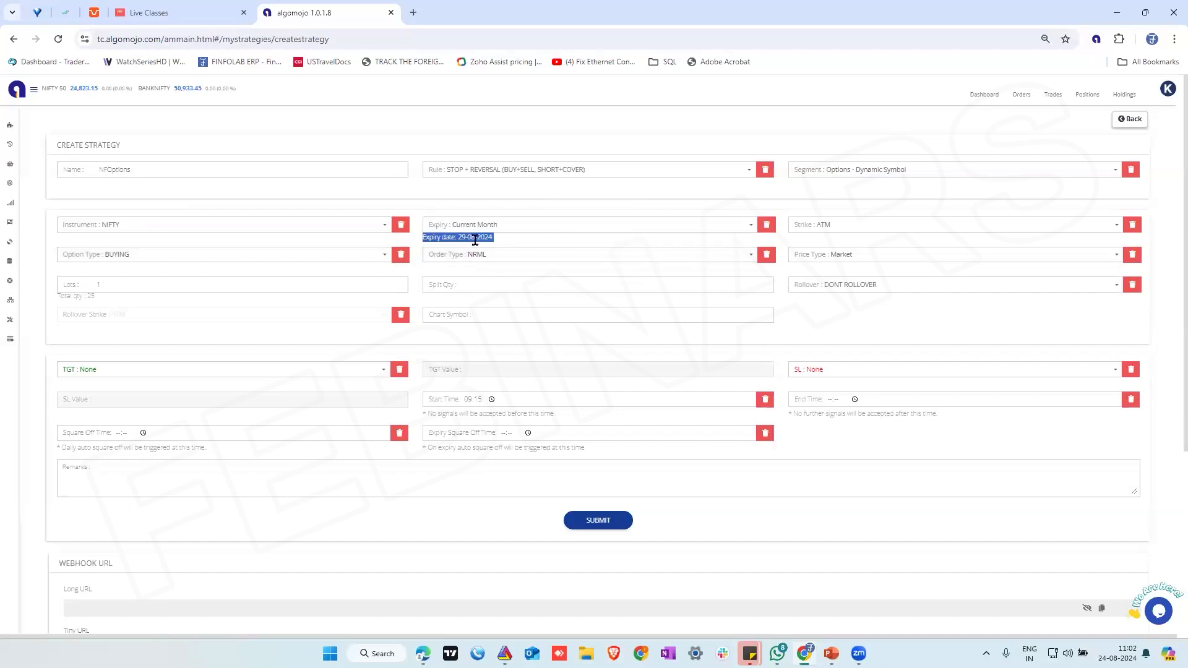
click(492, 226)
click(445, 266)
triple_click(461, 237)
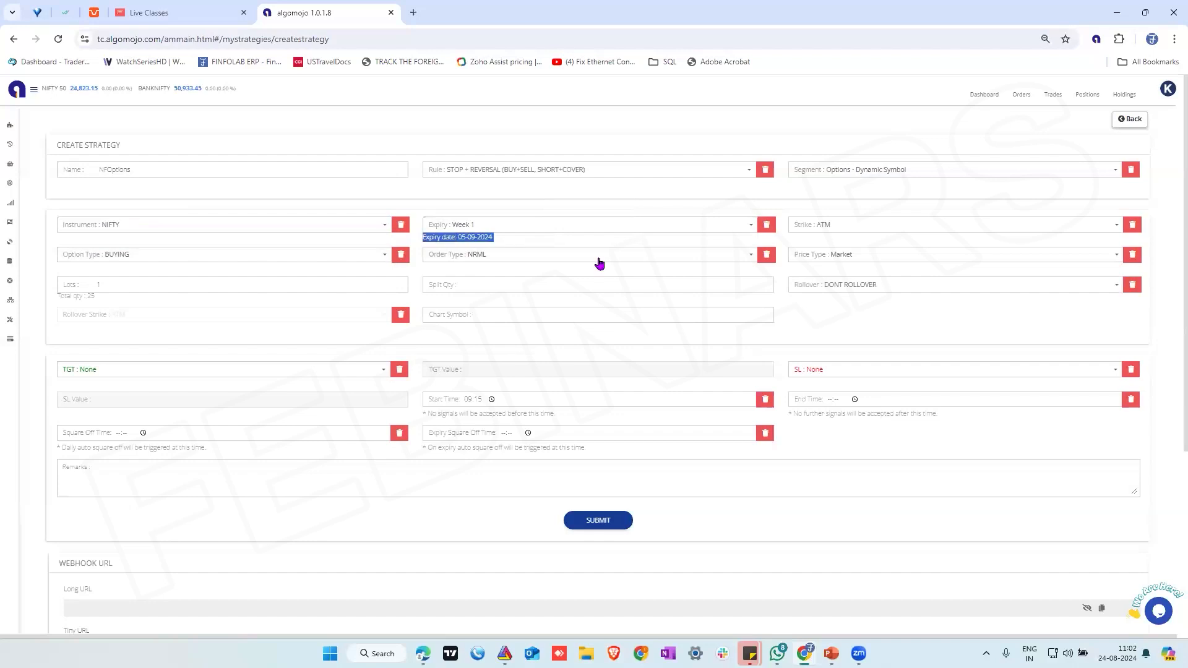
click(519, 230)
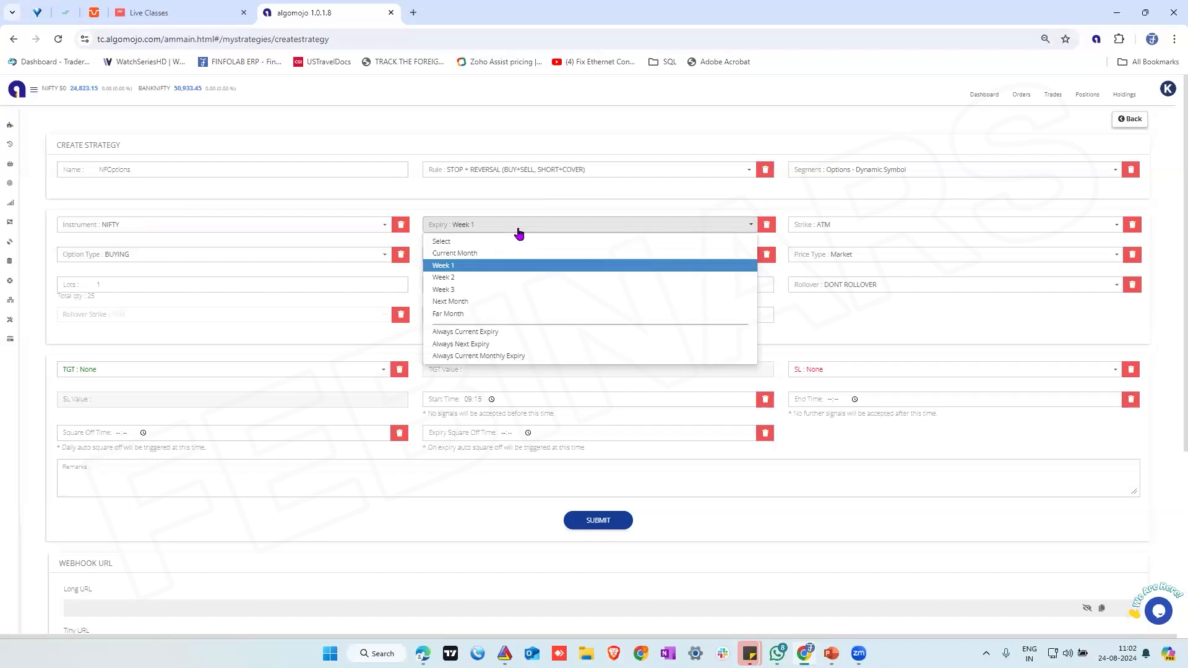
click(456, 254)
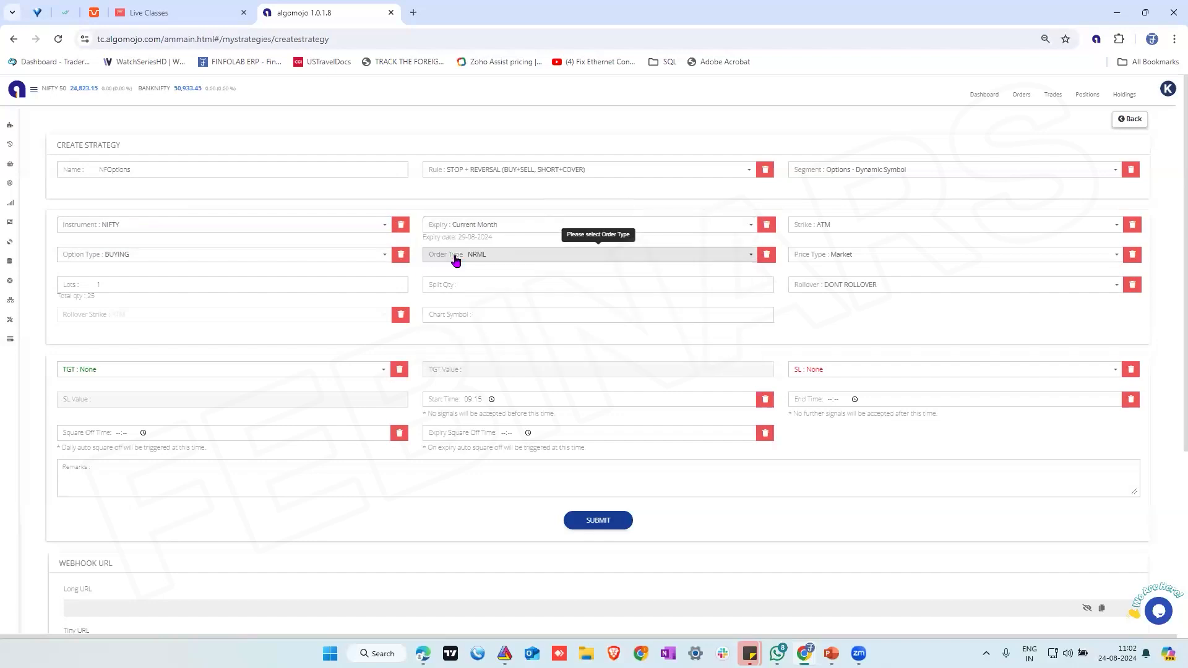
click(518, 233)
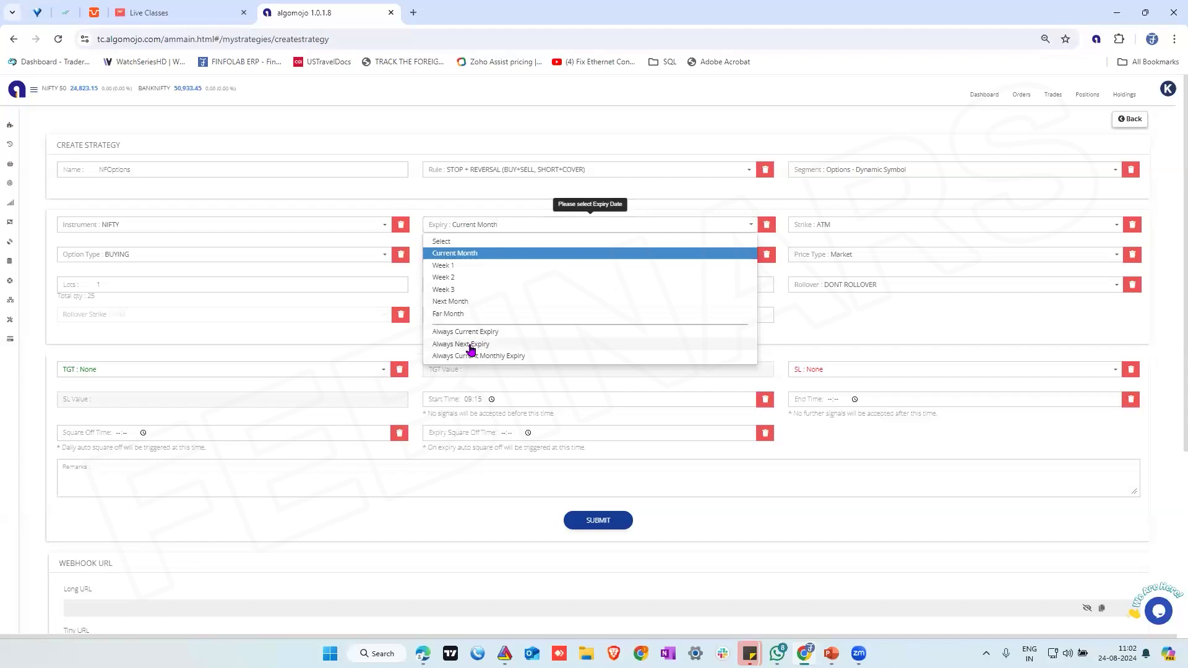
click(473, 256)
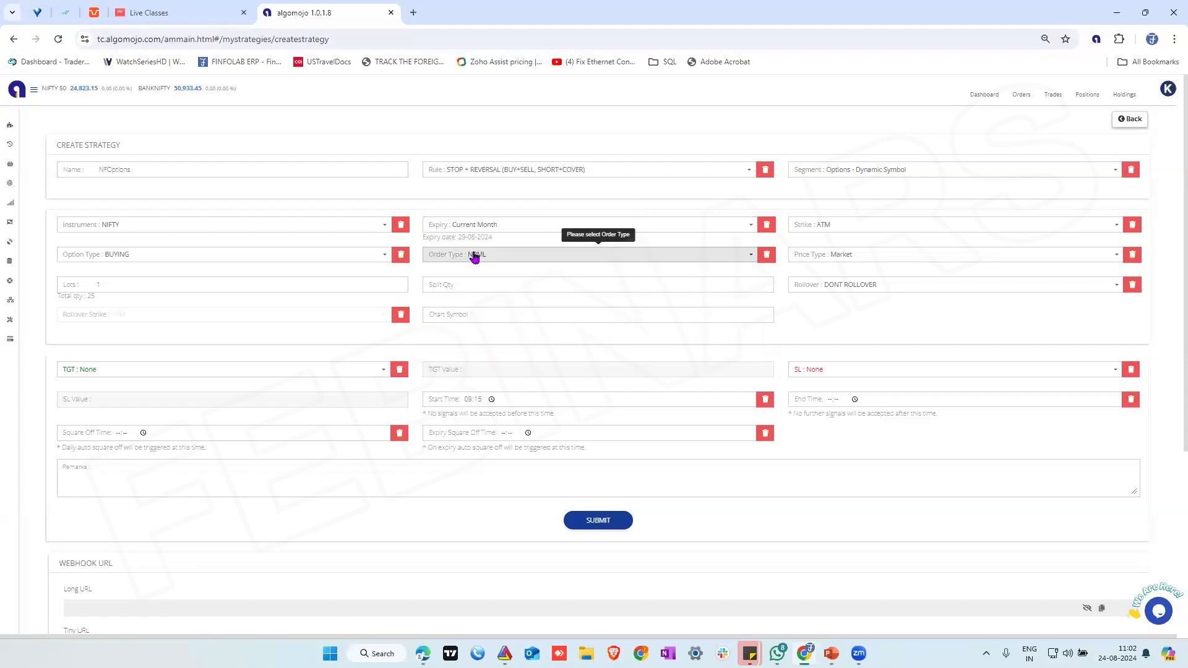
Set the option strike to ITM5
click(851, 225)
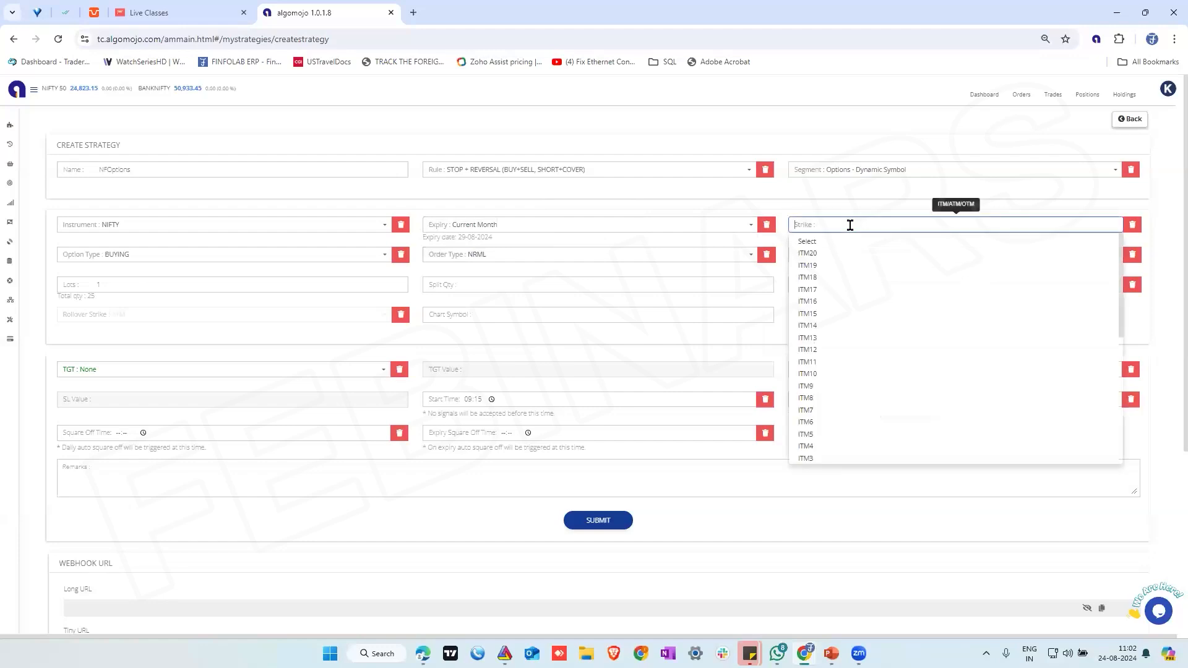
text(itm)
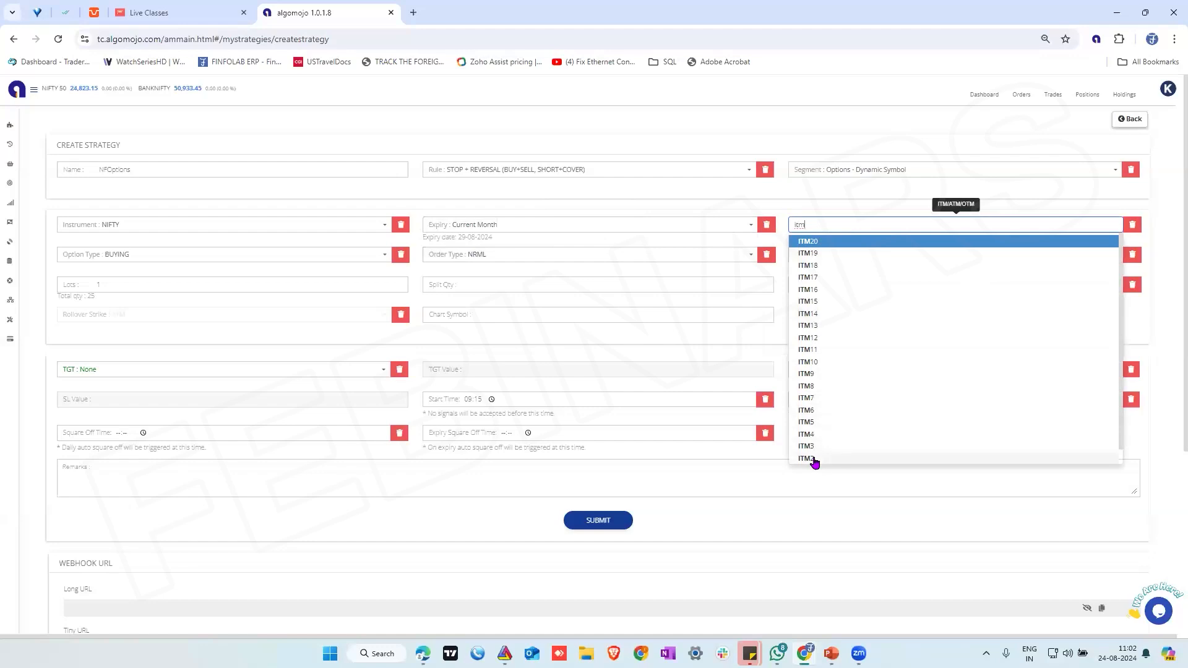
click(803, 423)
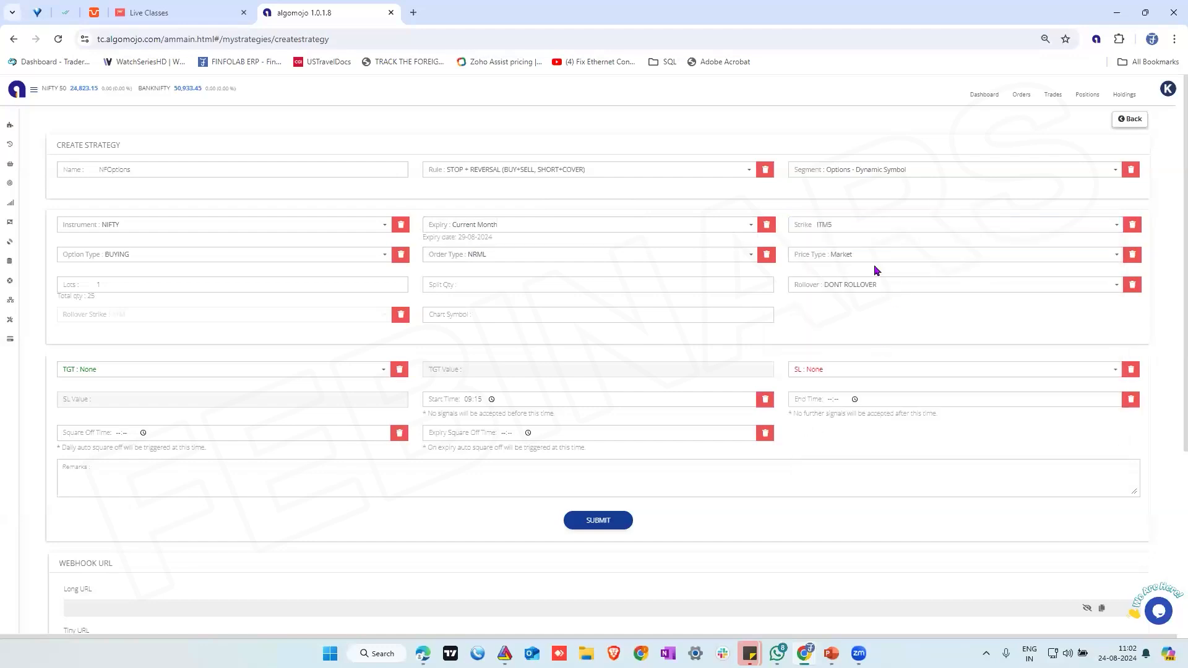
Try the SELLING option type and return it to BUYING
click(143, 258)
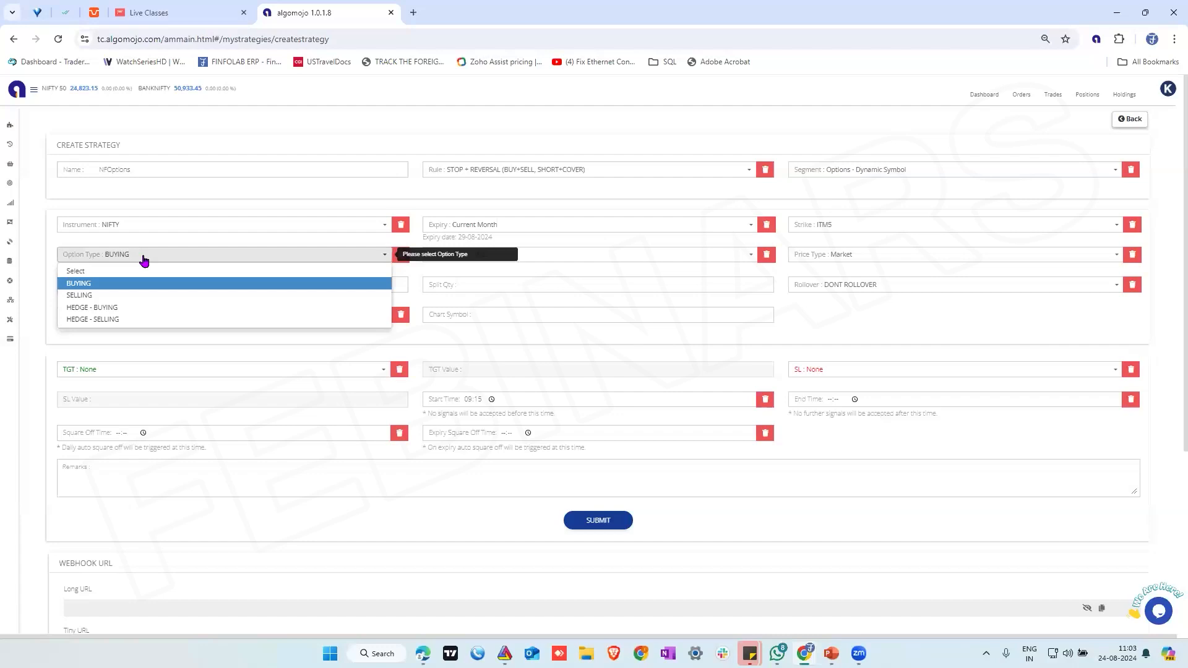
click(96, 296)
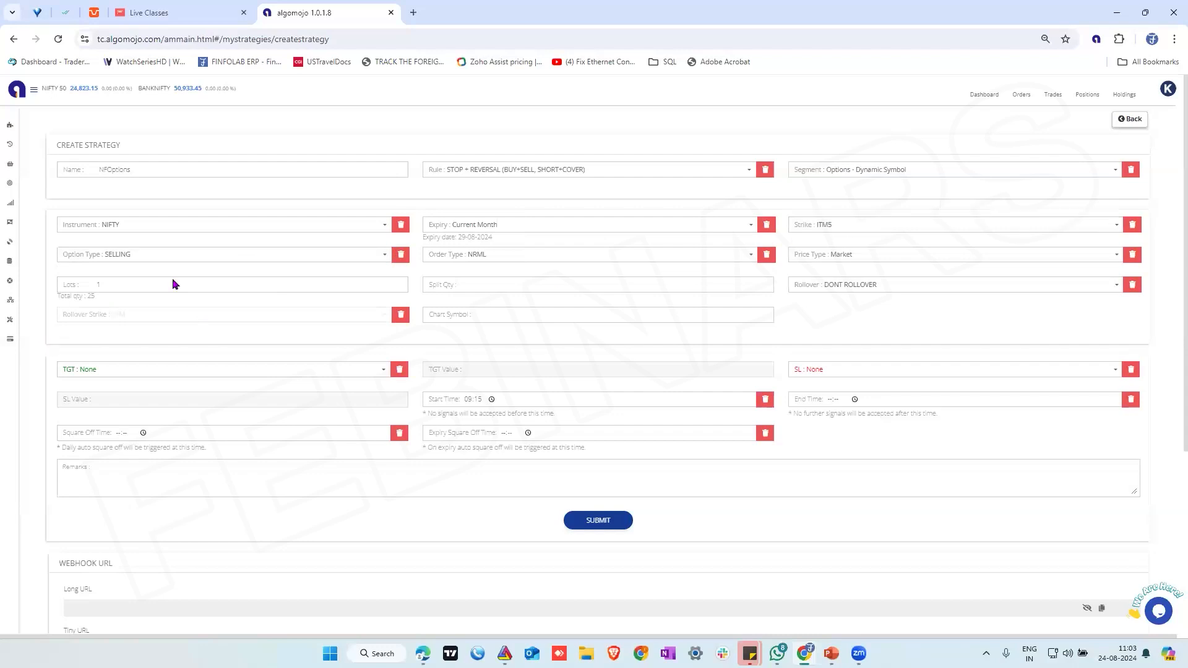
click(134, 258)
click(87, 284)
Choose NRML as the order type and set the number of lots to 50
click(501, 256)
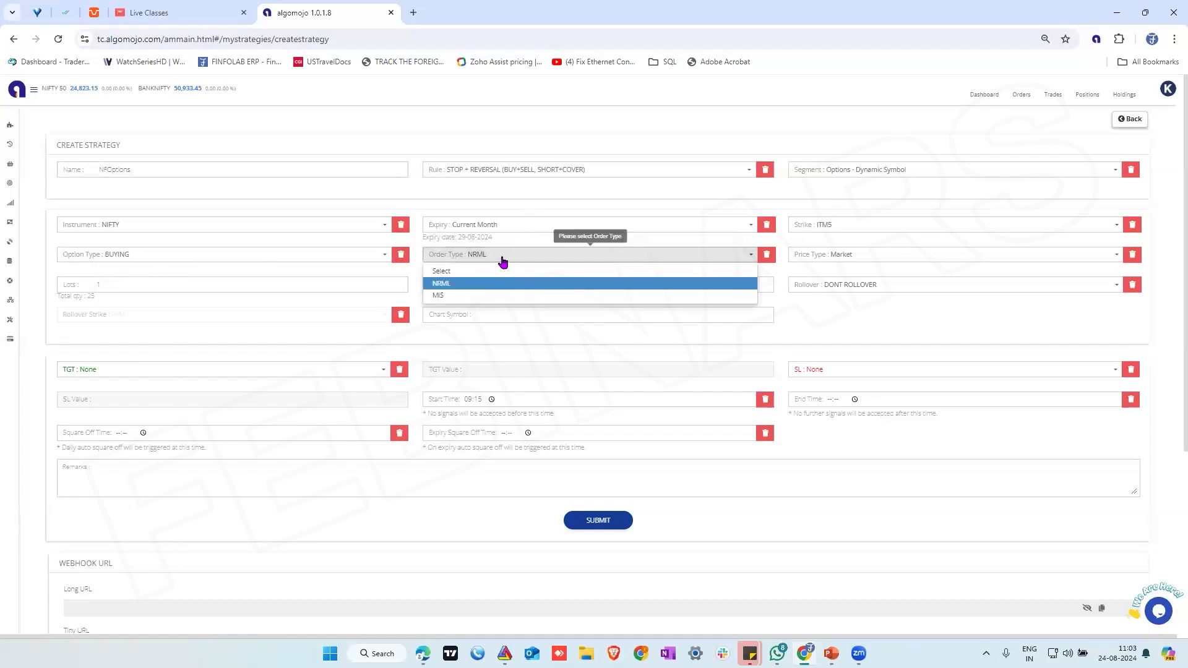
click(478, 284)
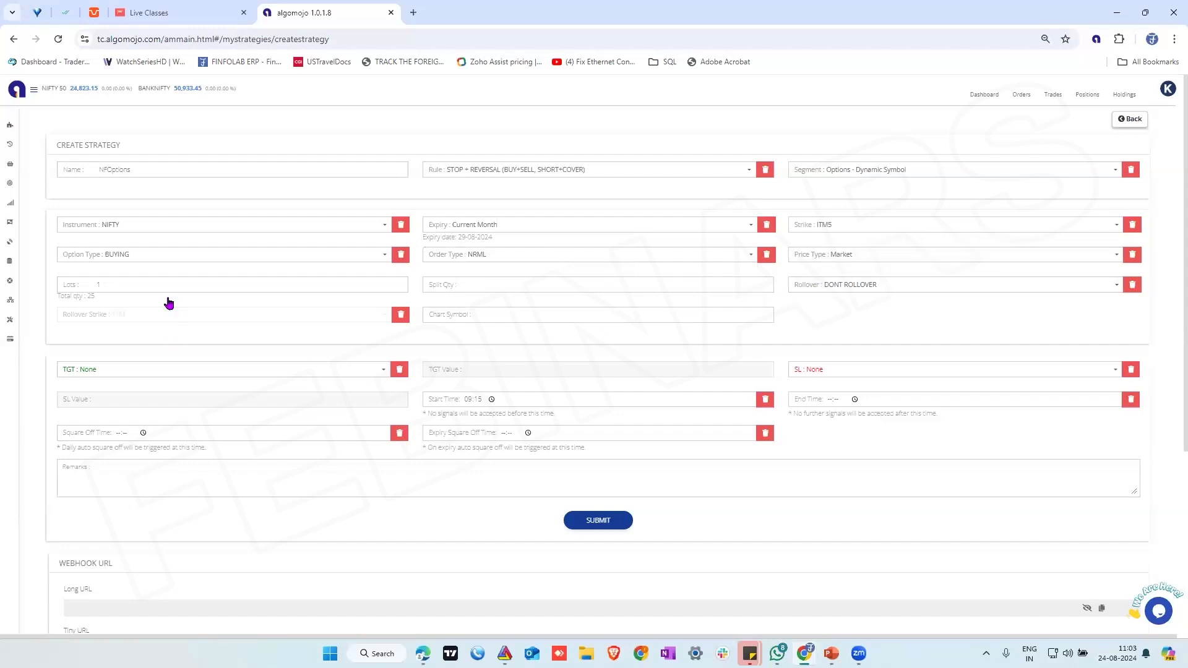
click(103, 283)
key(BackSpace)
text(50)
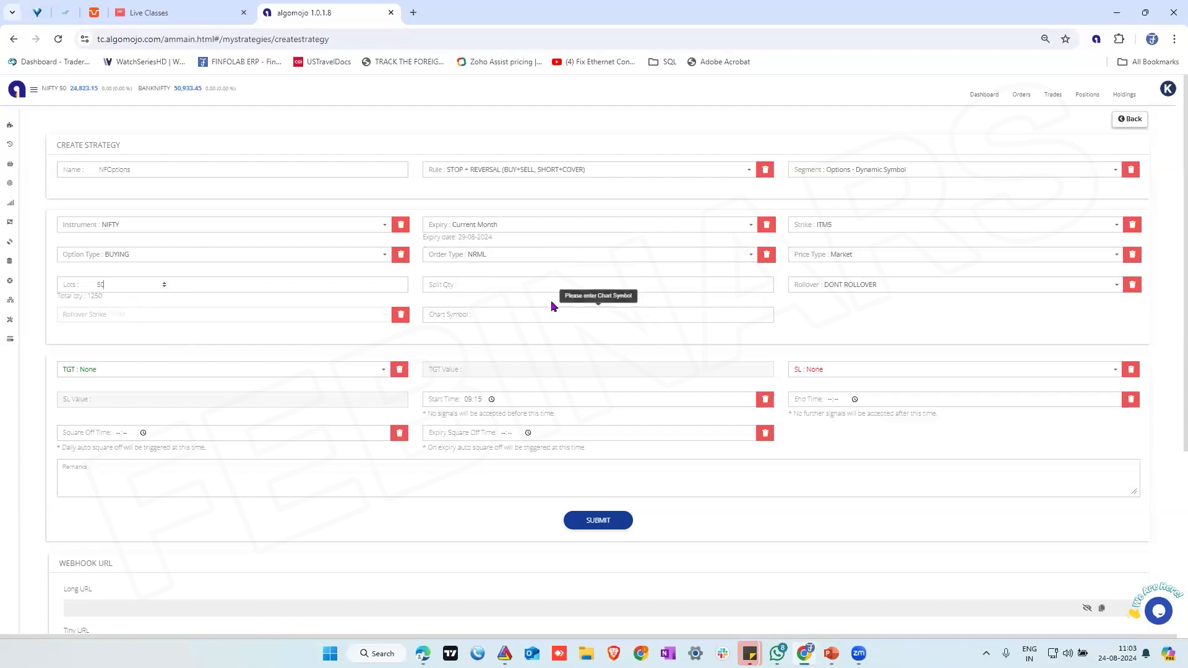
Try the NEXT EXPIRY rollover and return the setting to DONT ROLLOVER
click(898, 286)
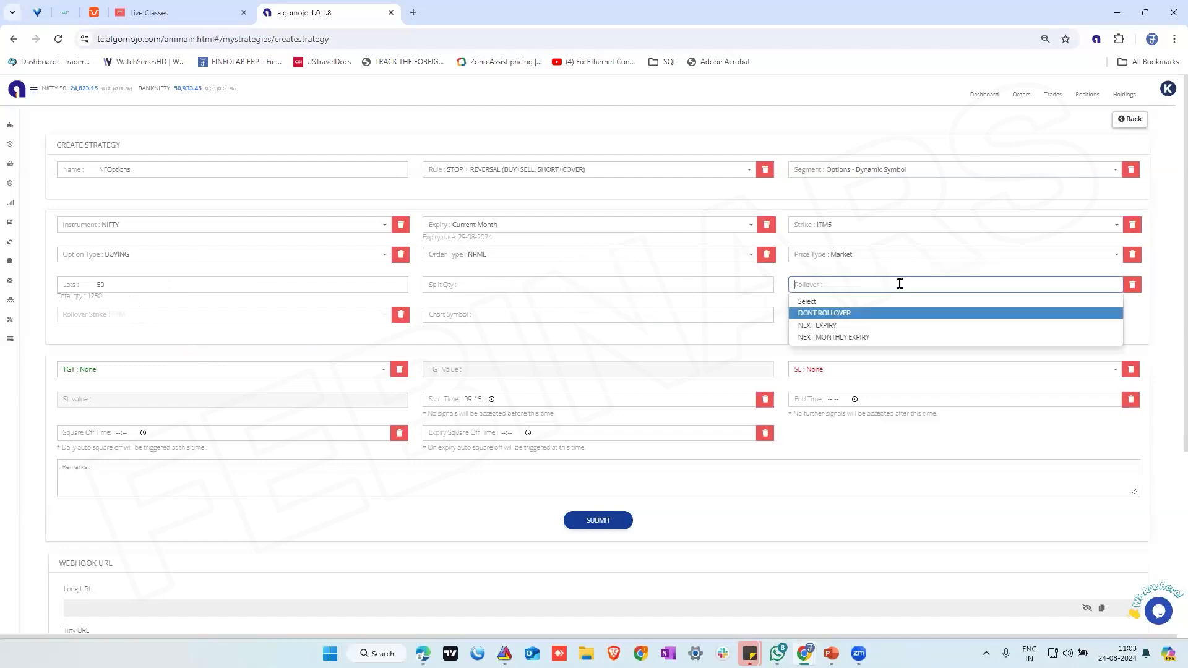
click(834, 327)
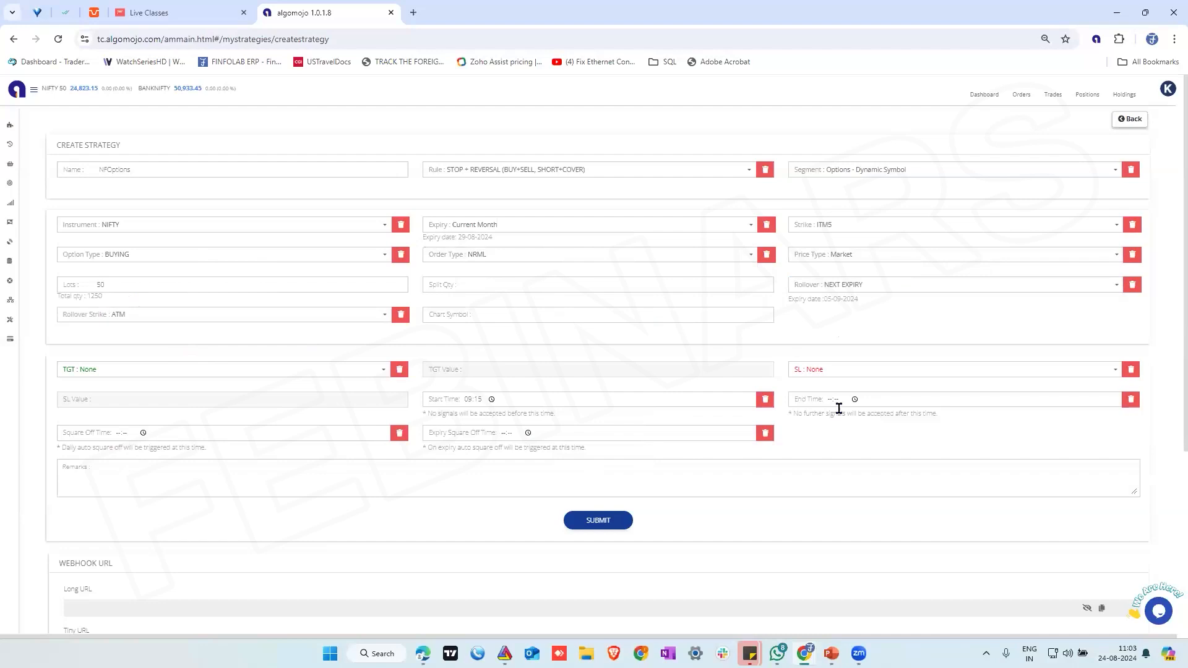
click(896, 284)
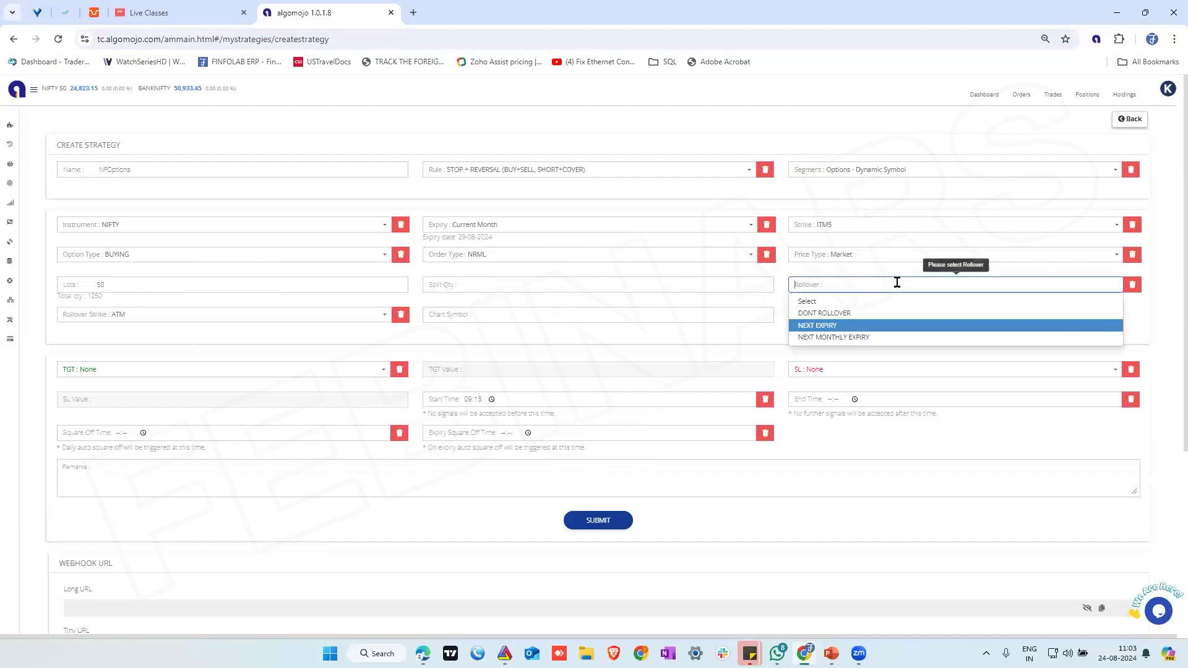
click(860, 313)
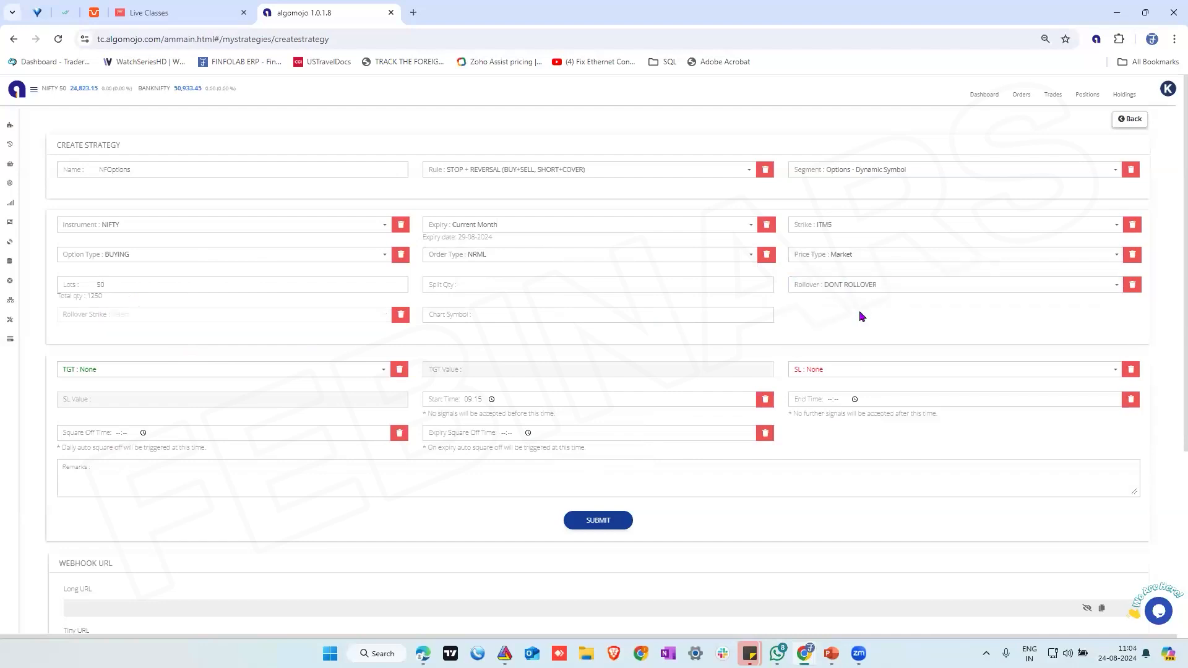
Check the target type choices, keep the target at None, and submit the NFOptions strategy
click(129, 370)
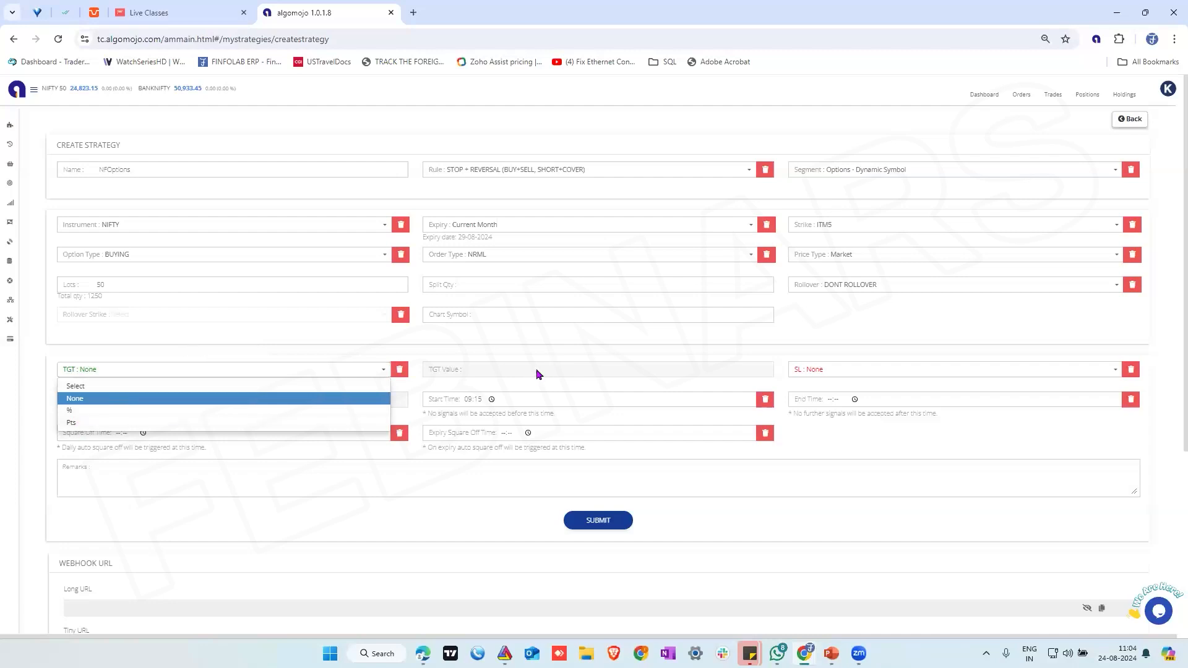
click(422, 483)
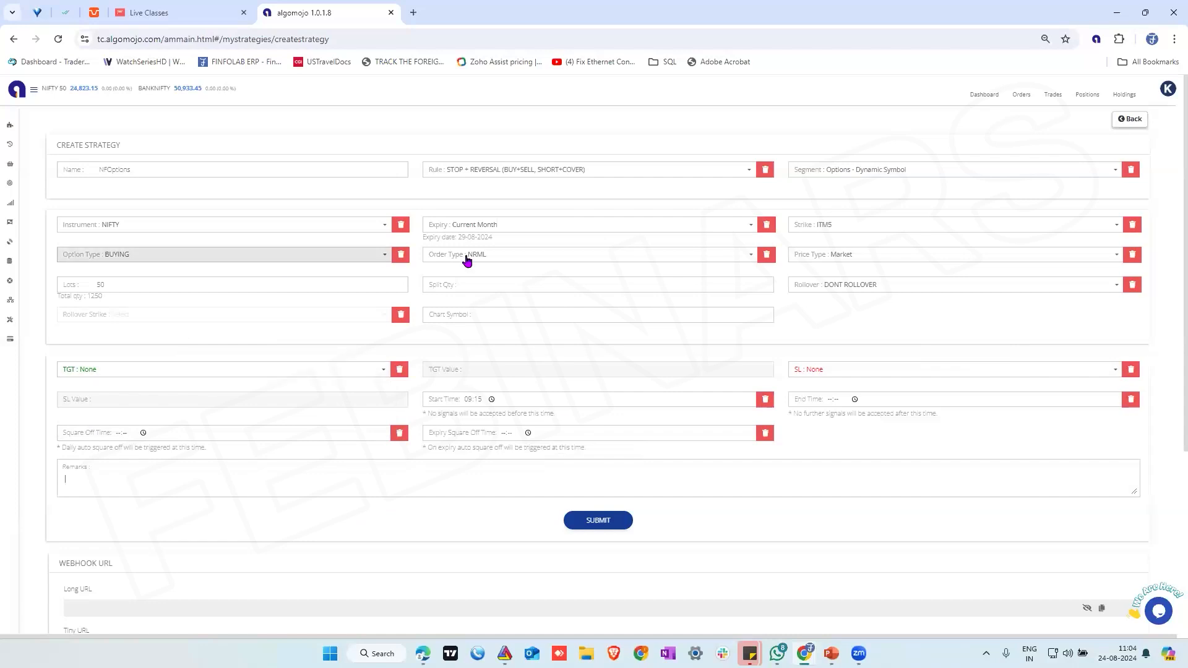
click(598, 521)
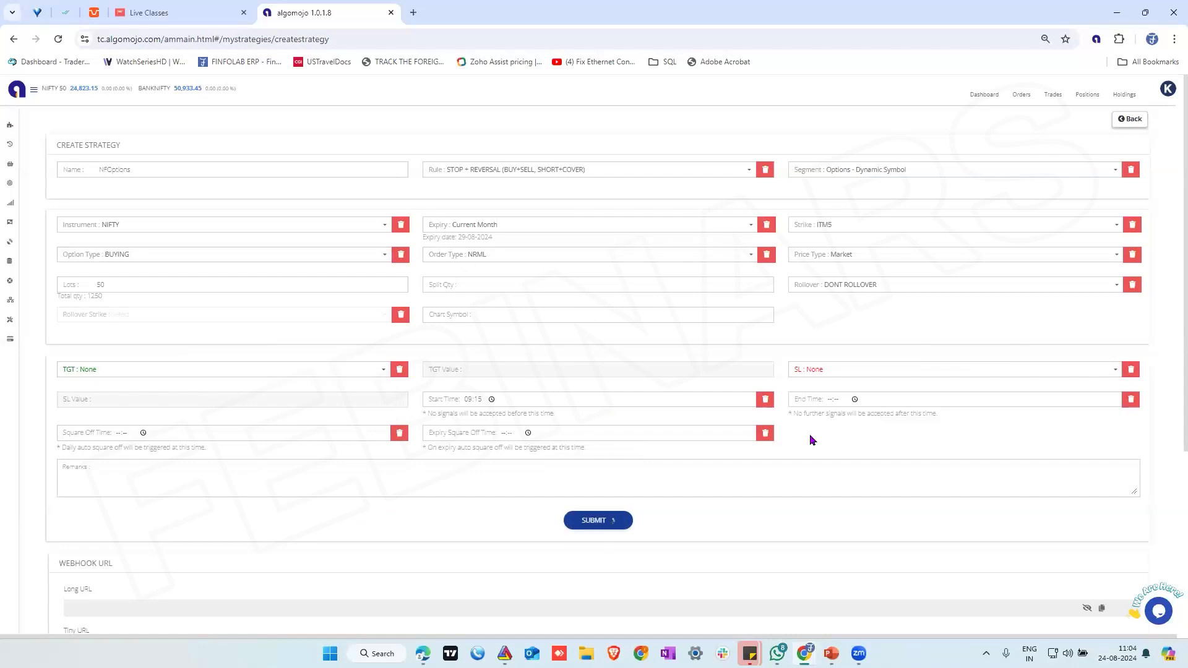
Copy the TradingView indicator BUY message from the created strategy's webhook section
scroll(319, 483, down, 4)
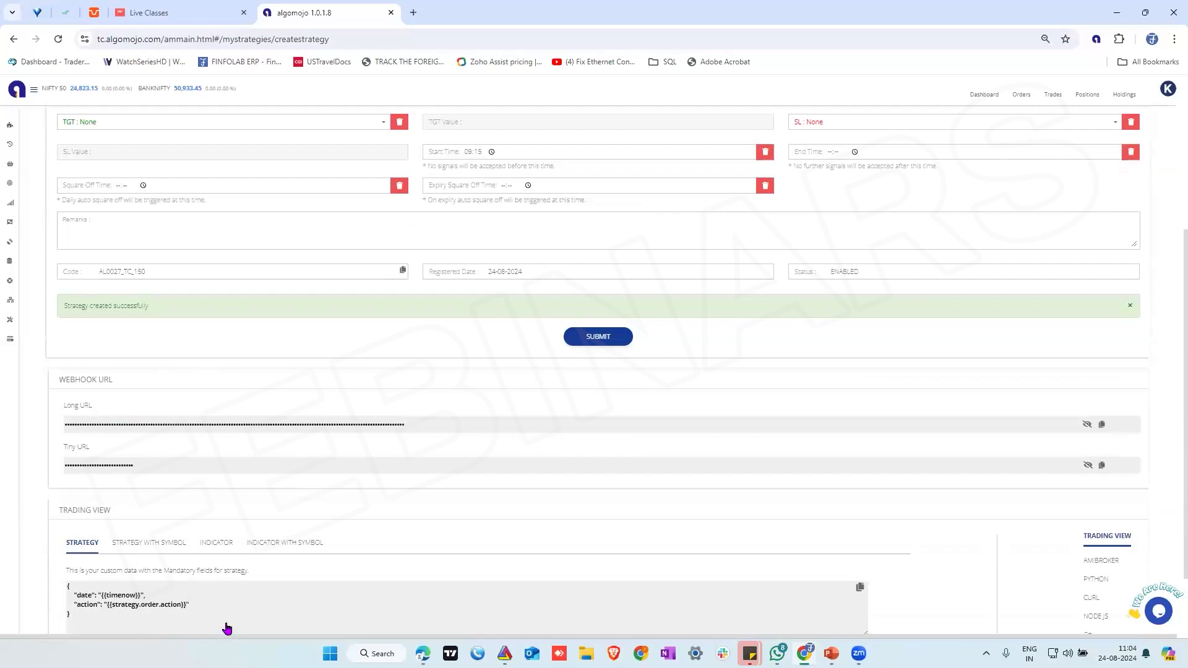
scroll(415, 391, down, 1)
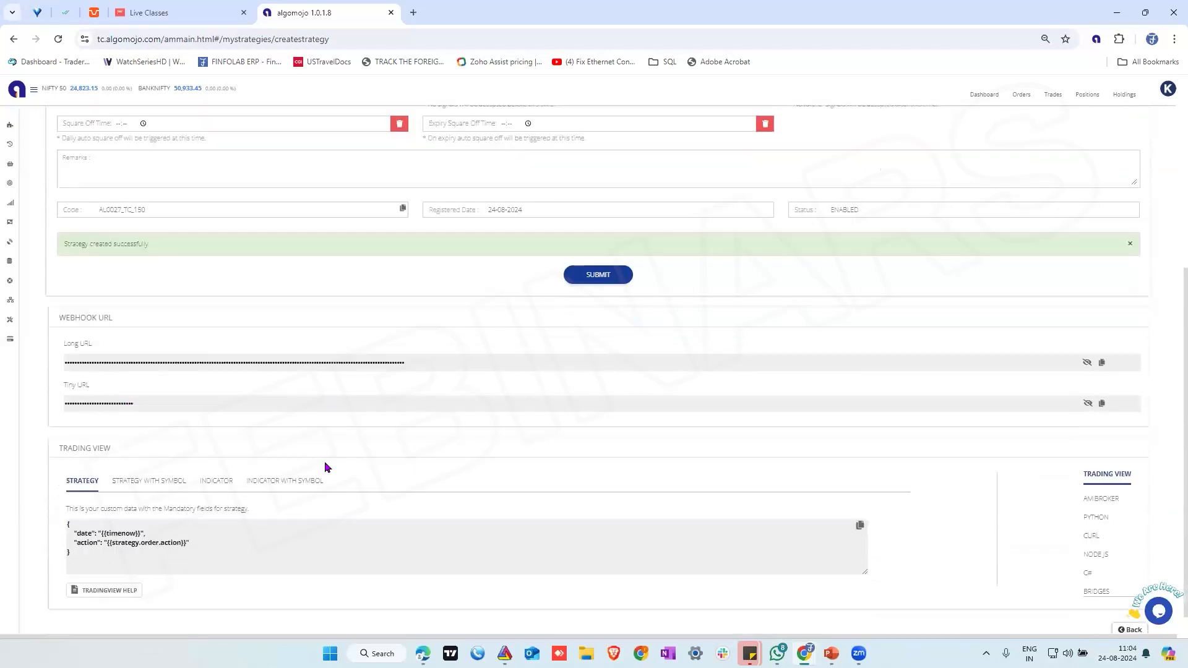
click(213, 480)
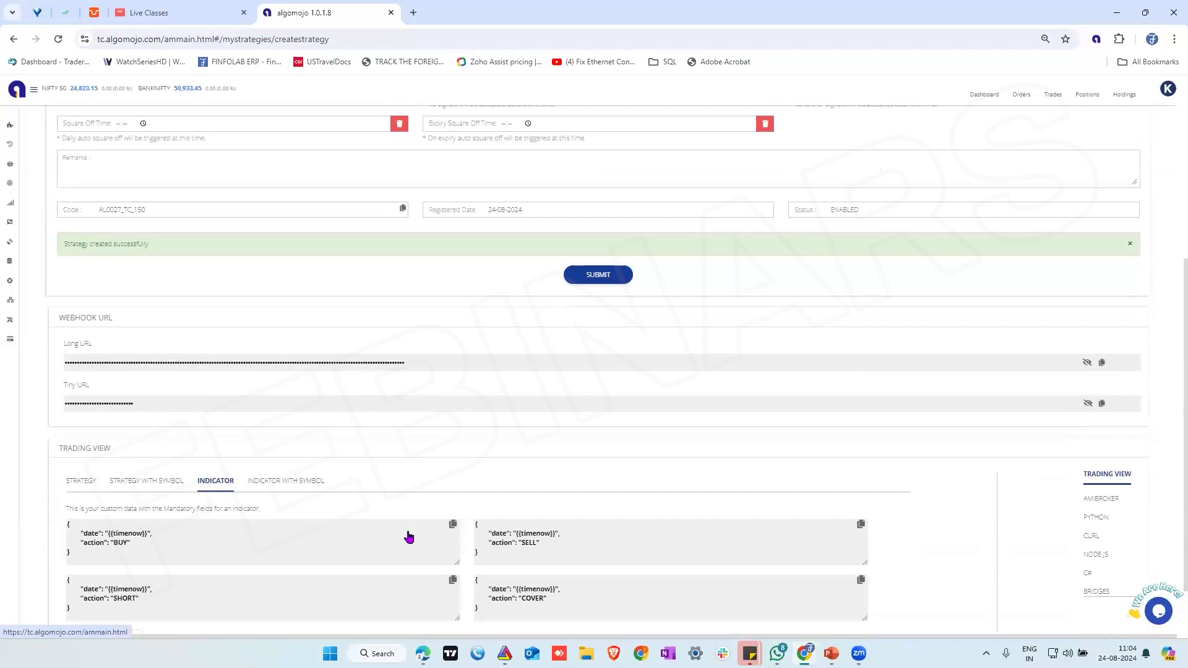
click(452, 524)
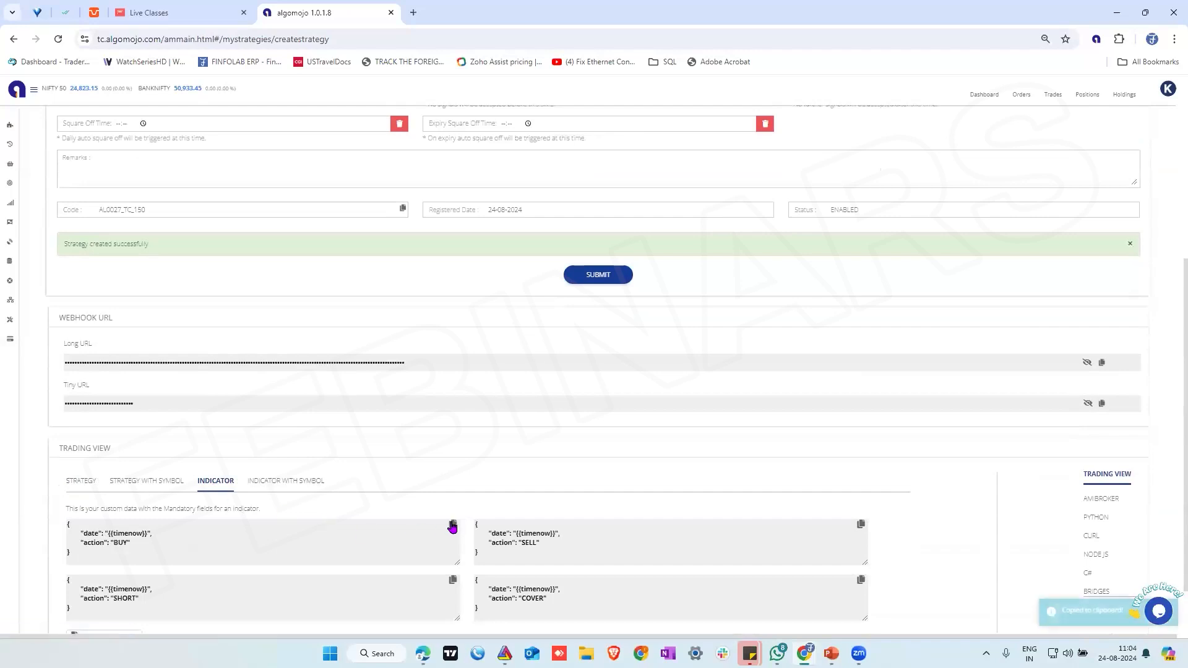
Switch to TradingView and start an alert on the Stoch RSI indicator with the K line's condition set to Crossing Up
click(424, 653)
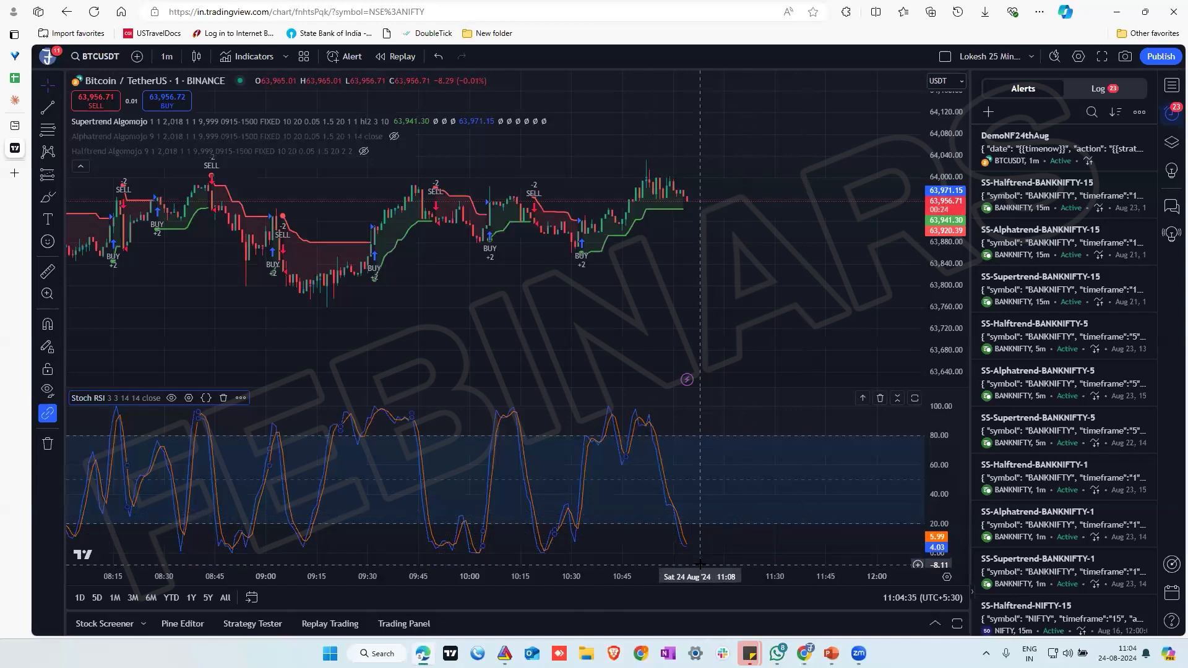
click(240, 399)
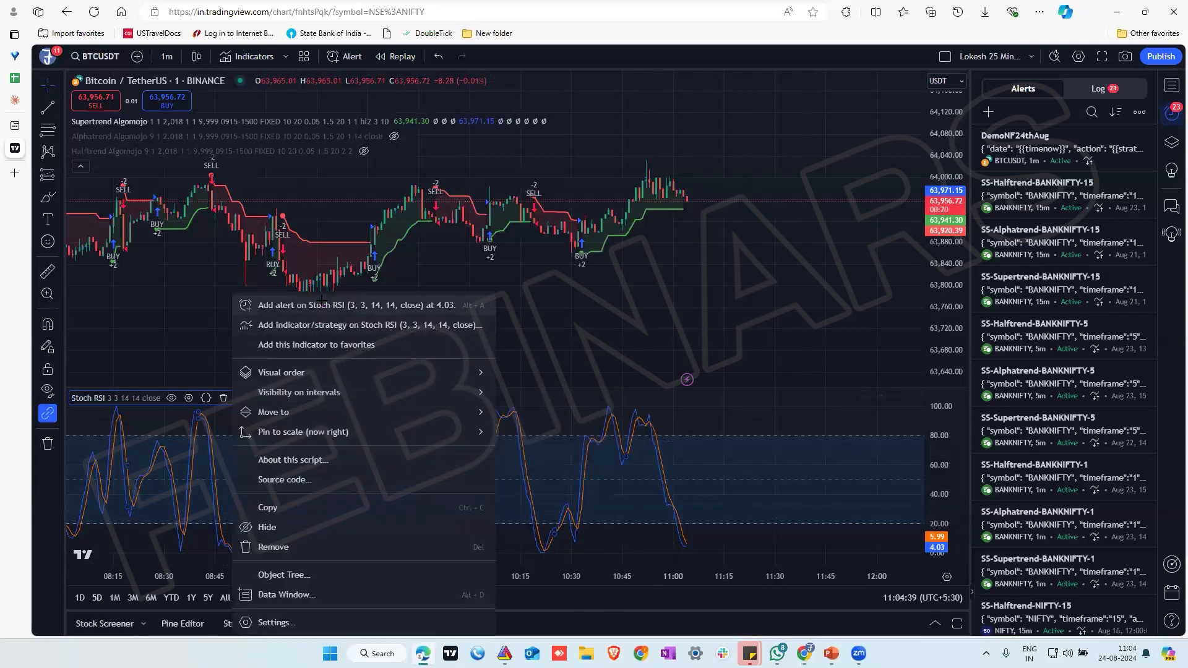
click(322, 304)
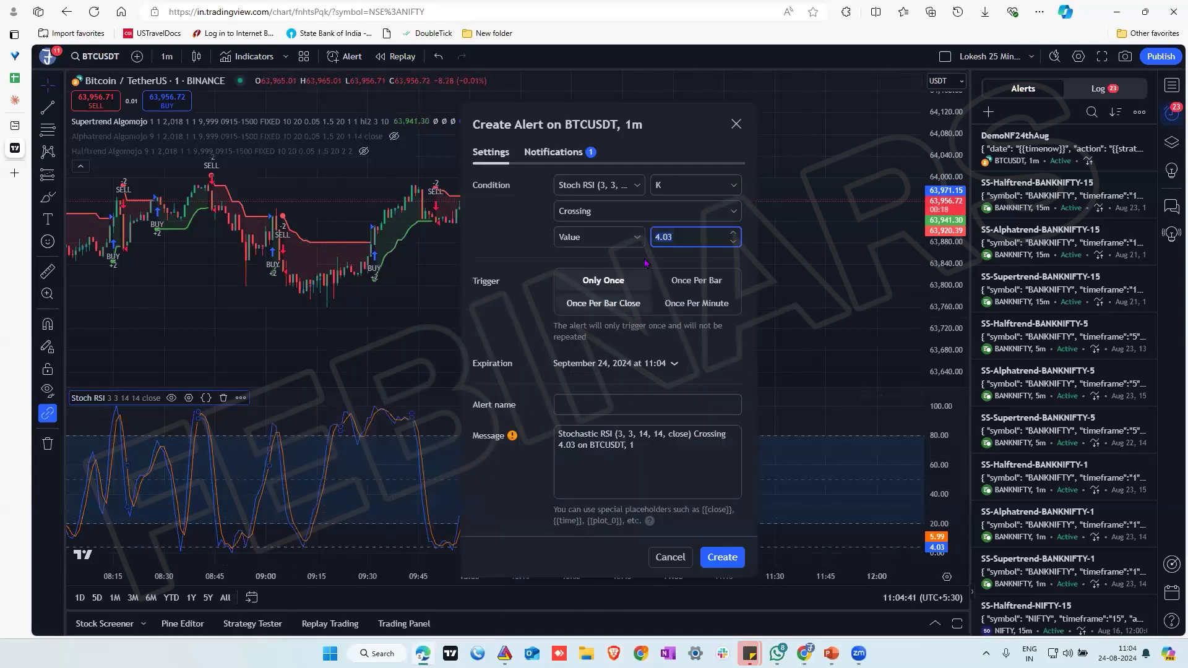
click(643, 217)
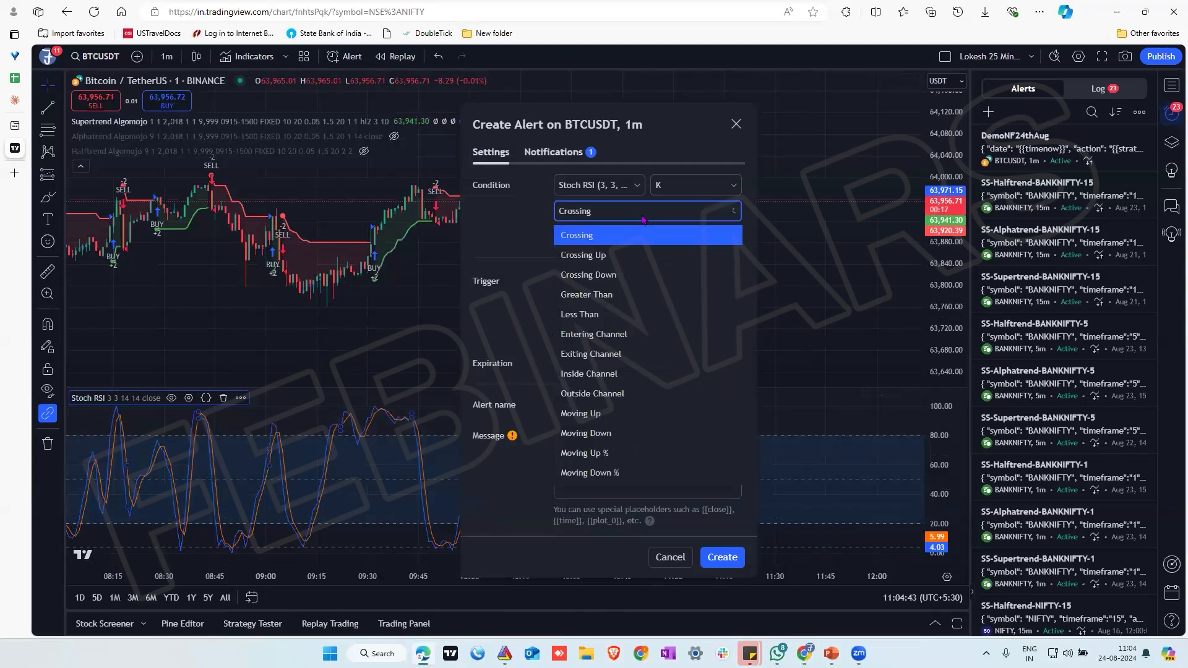
click(621, 256)
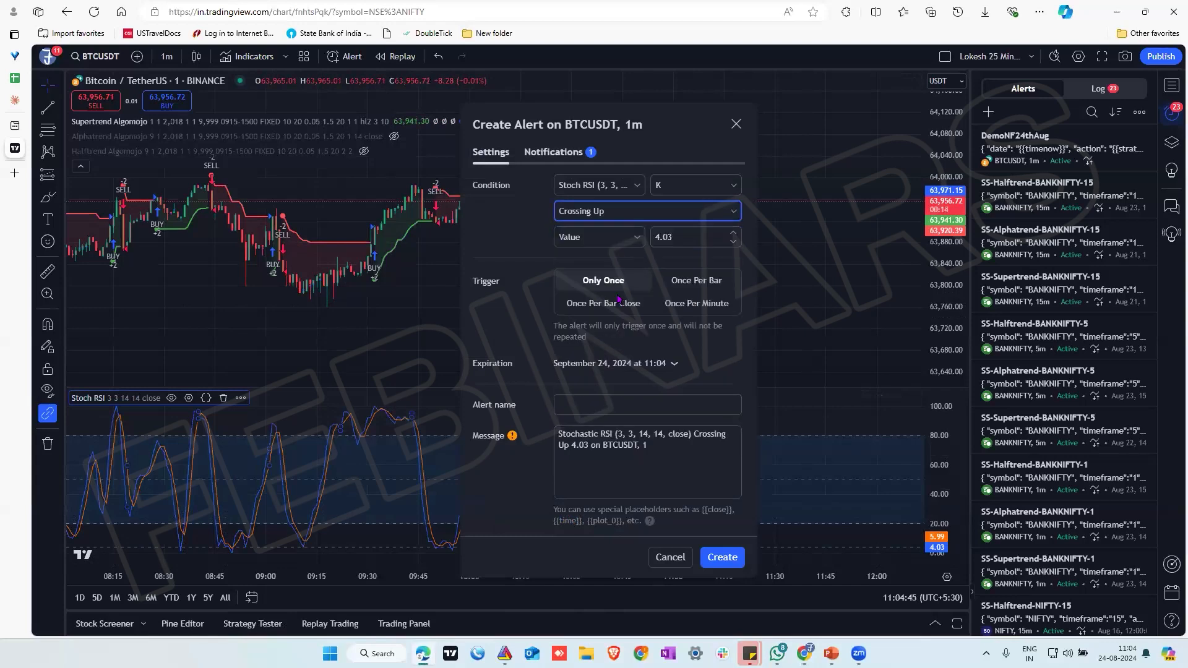
Replace the alert message with the copied BUY message and name the alert NFOPTIONS ENTRY
drag(672, 448, 548, 436)
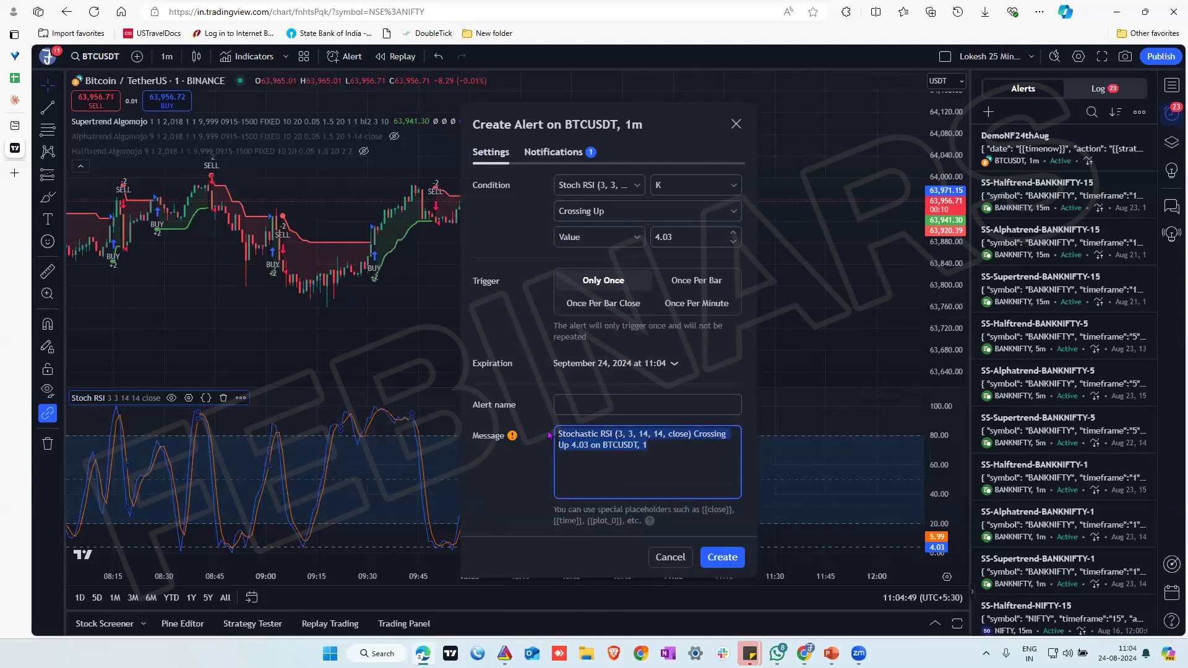
key(ctrl+v)
click(611, 405)
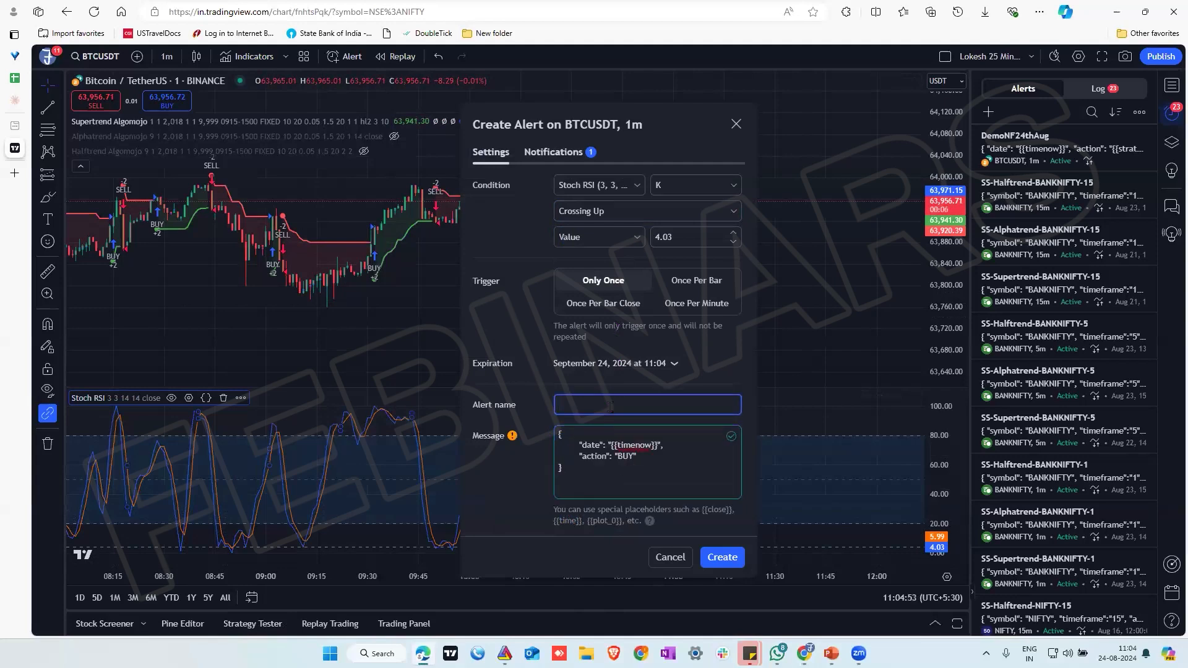
text(NFOPTIONS EN)
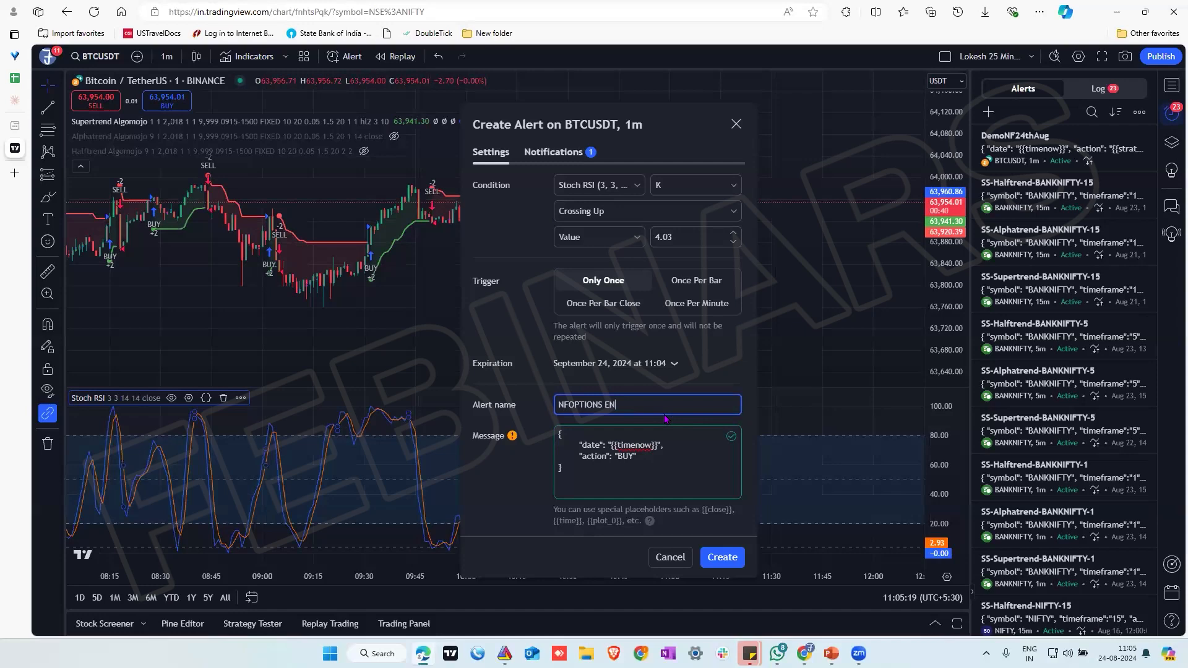
text(TRY)
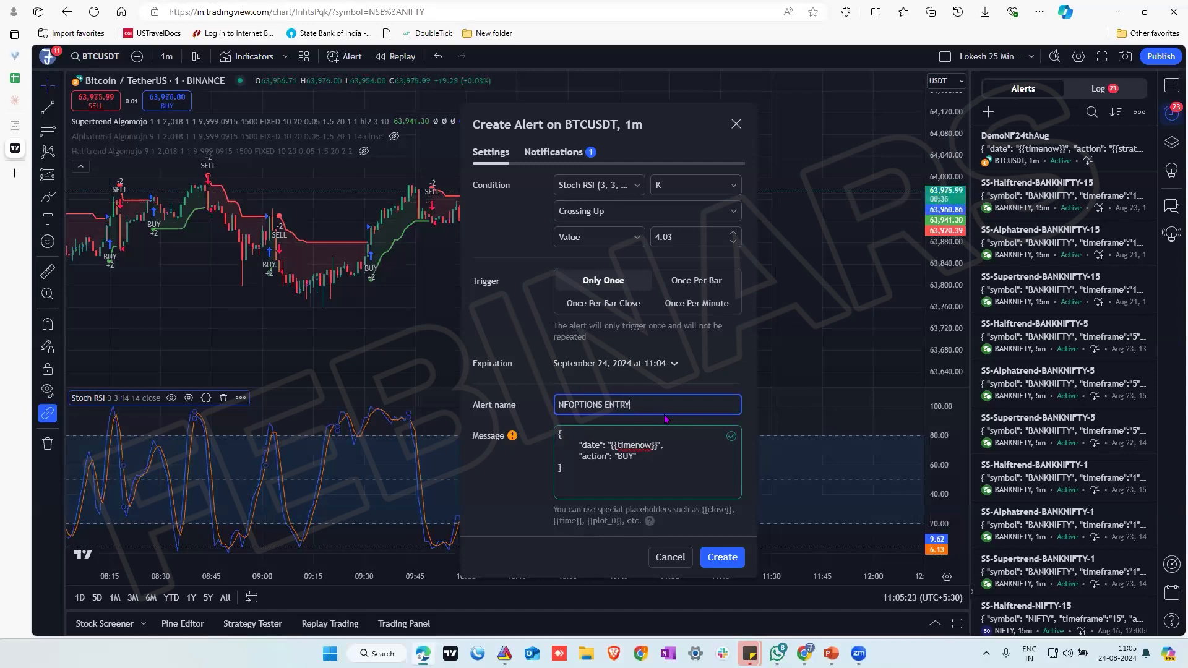
Copy the options strategy's long webhook URL from Algomojo and paste it over the webhook URL in the TradingView alert's notifications
click(554, 151)
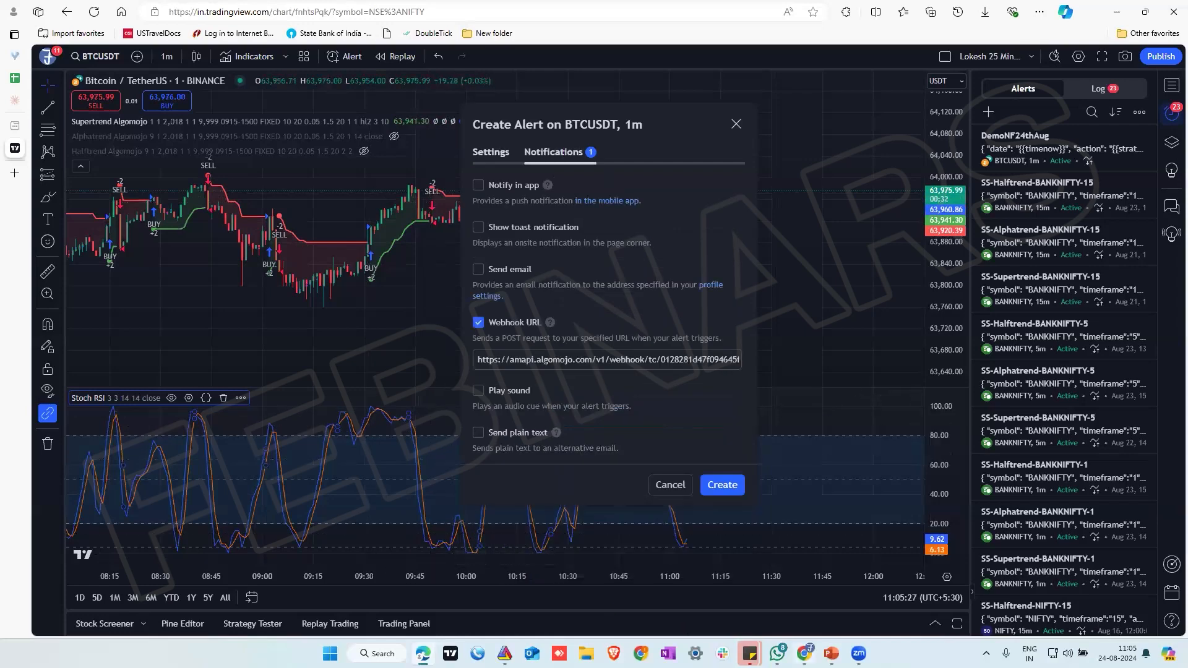
click(804, 654)
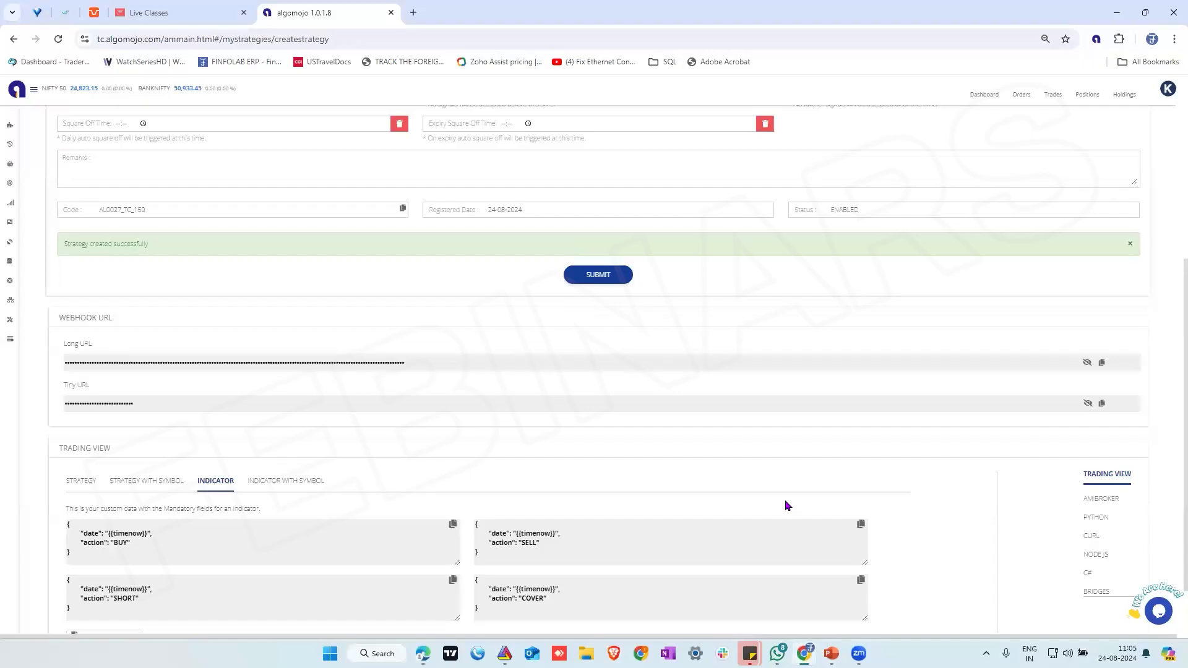
click(1101, 370)
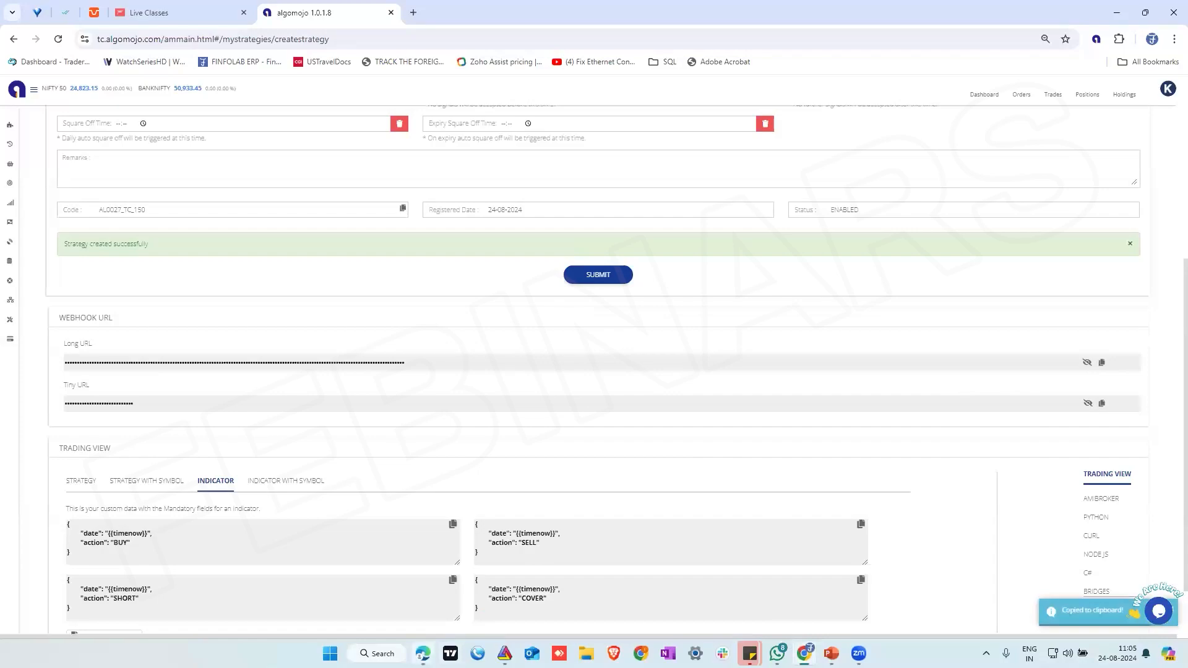
click(424, 651)
click(581, 358)
key(ctrl+a)
key(BackSpace)
key(ctrl+v)
Set the alert to trigger once per bar close with a crossing value of 30, and create it
click(509, 160)
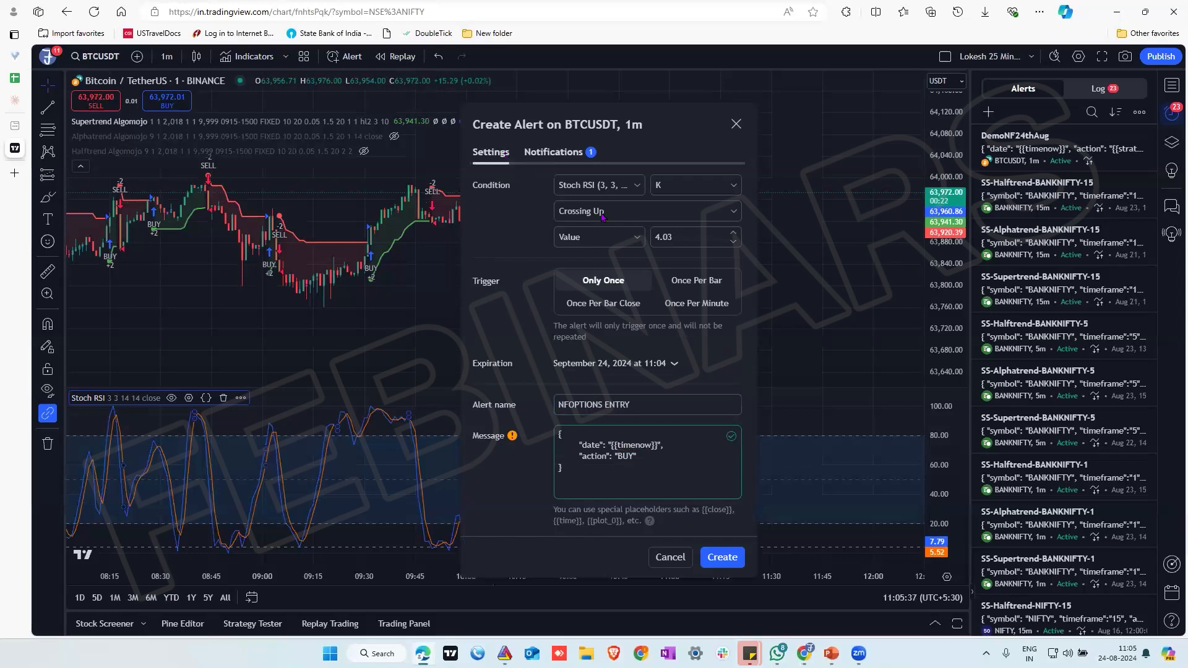
click(612, 304)
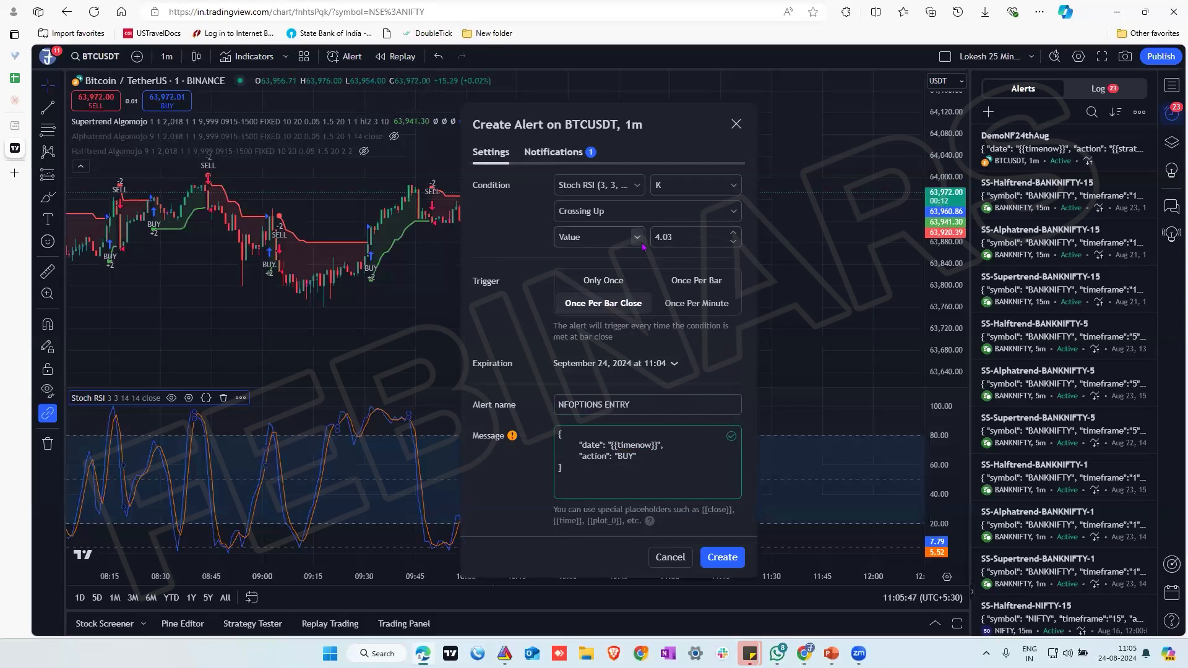
click(687, 240)
key(BackSpace)
key(BackSpace)
key(BackSpace)
key(BackSpace)
text(25)
key(BackSpace)
key(BackSpace)
text(30)
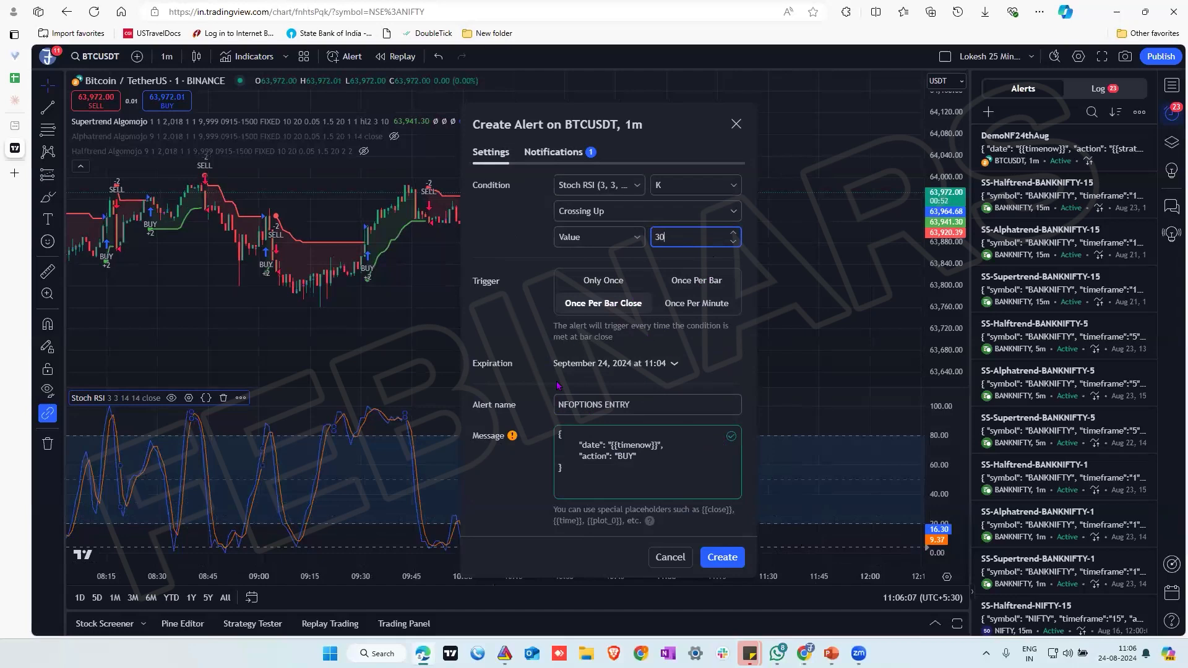
click(715, 564)
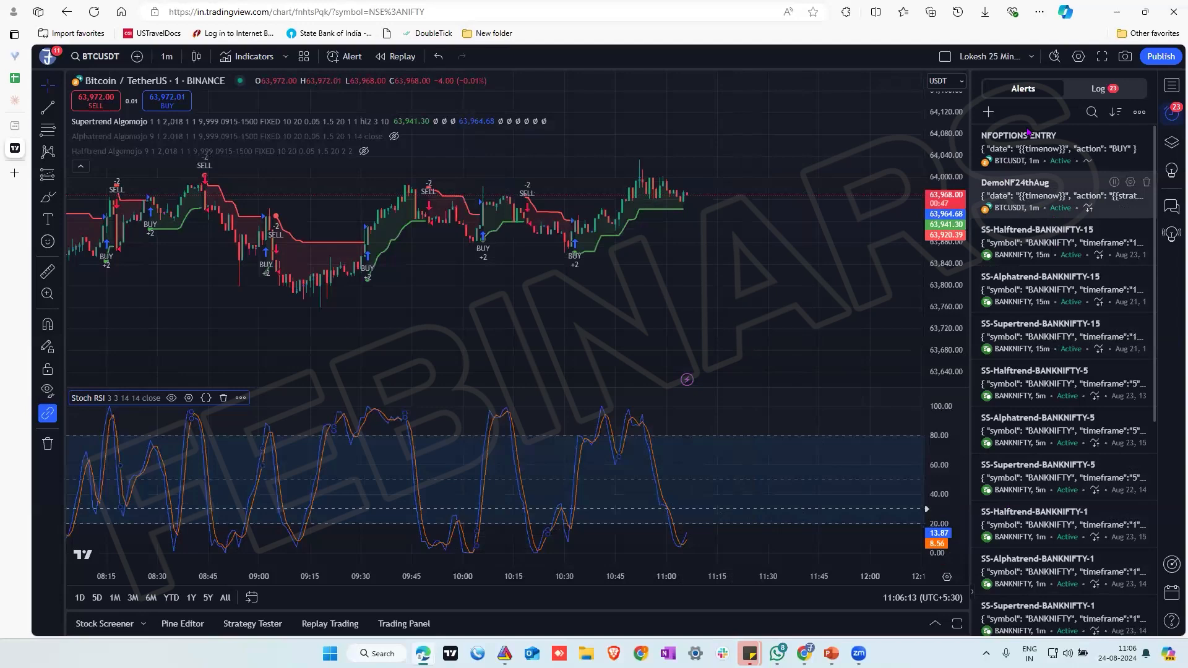
Try moving the NFOPTIONS ENTRY alert line on the Stoch RSI pane to 16.72, comparing the alert's settings before and after
mouse_move(1028, 132)
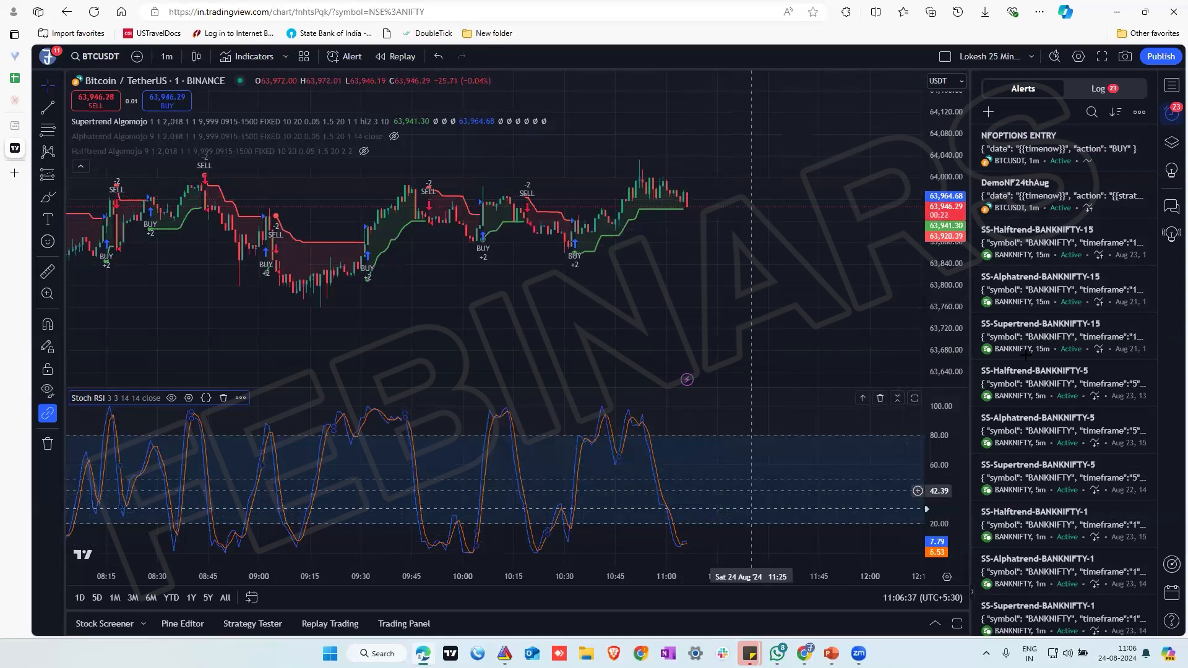
click(1129, 135)
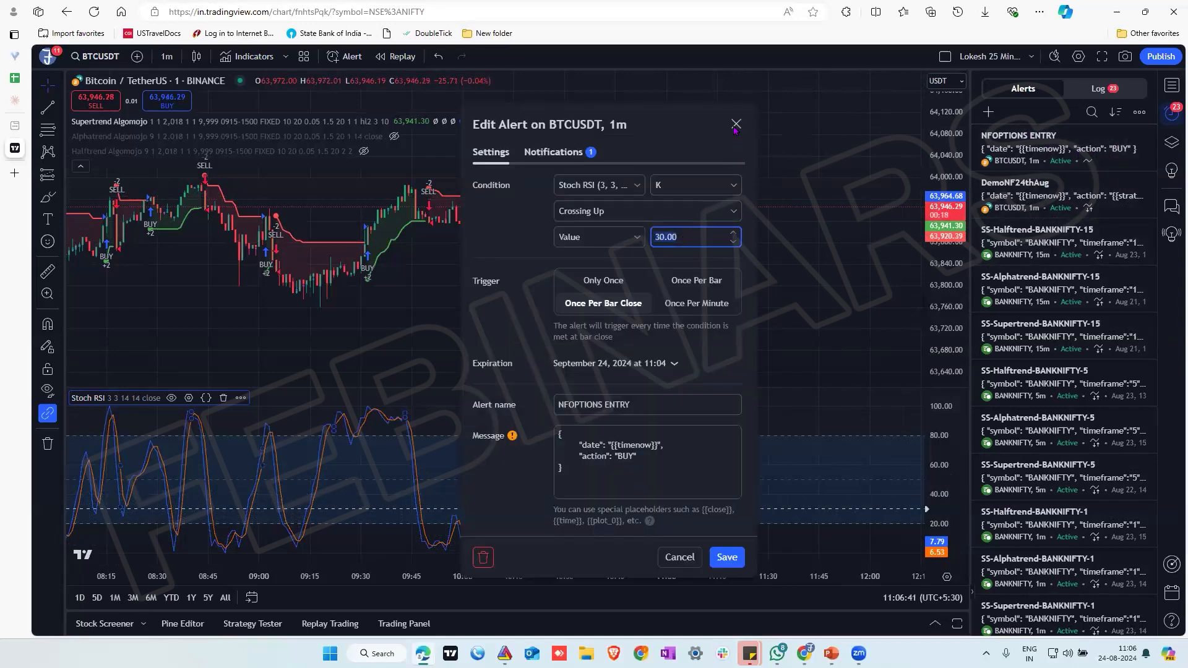
click(736, 124)
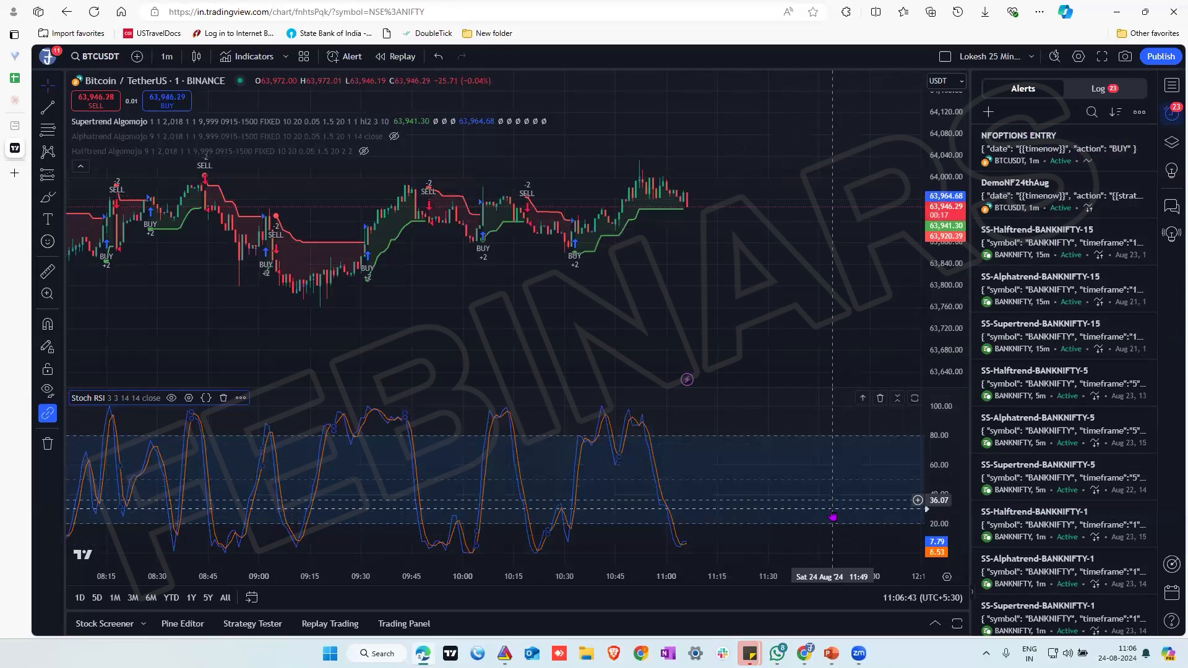
click(832, 511)
drag(833, 515, 830, 528)
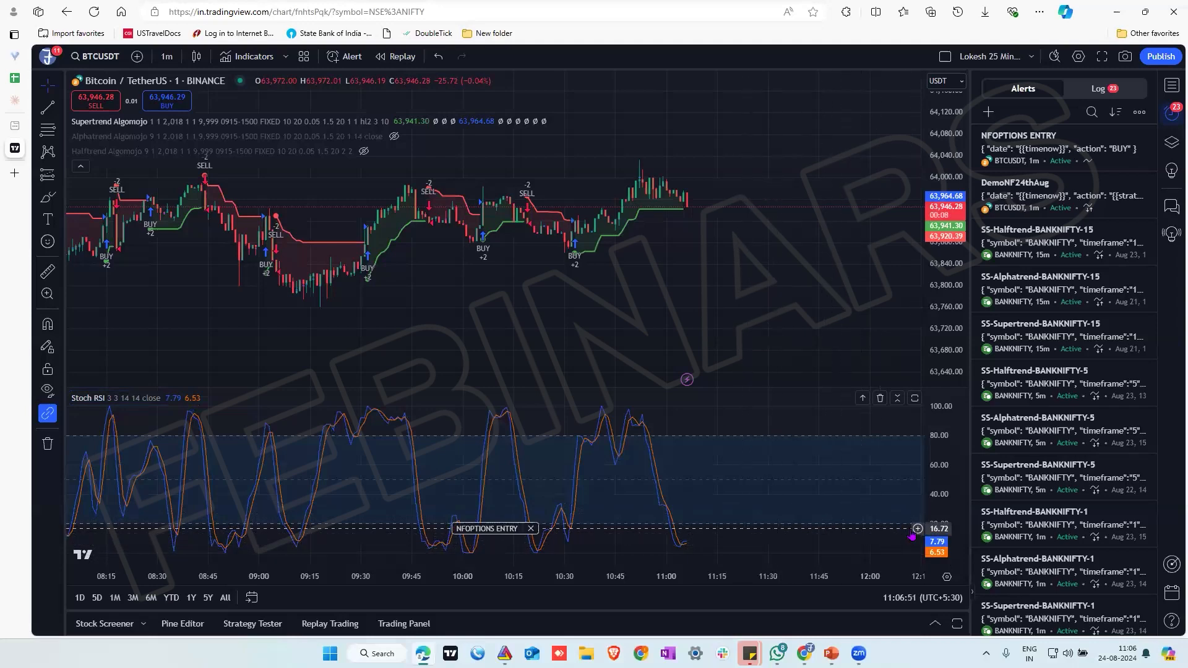
click(1129, 135)
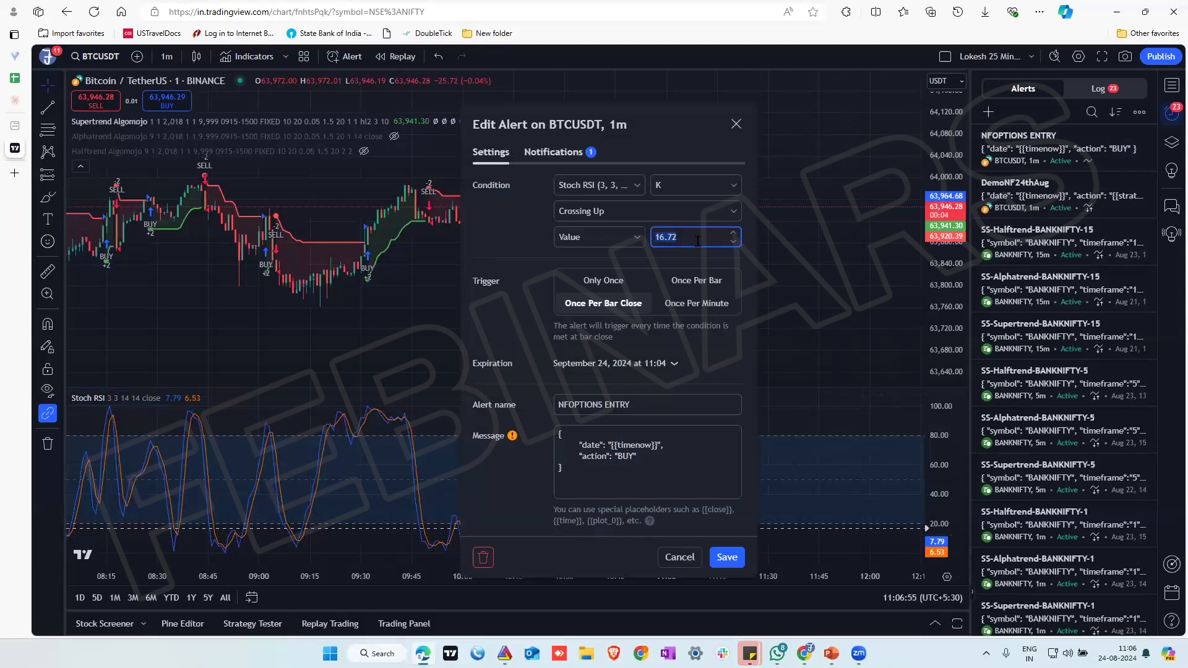
click(735, 125)
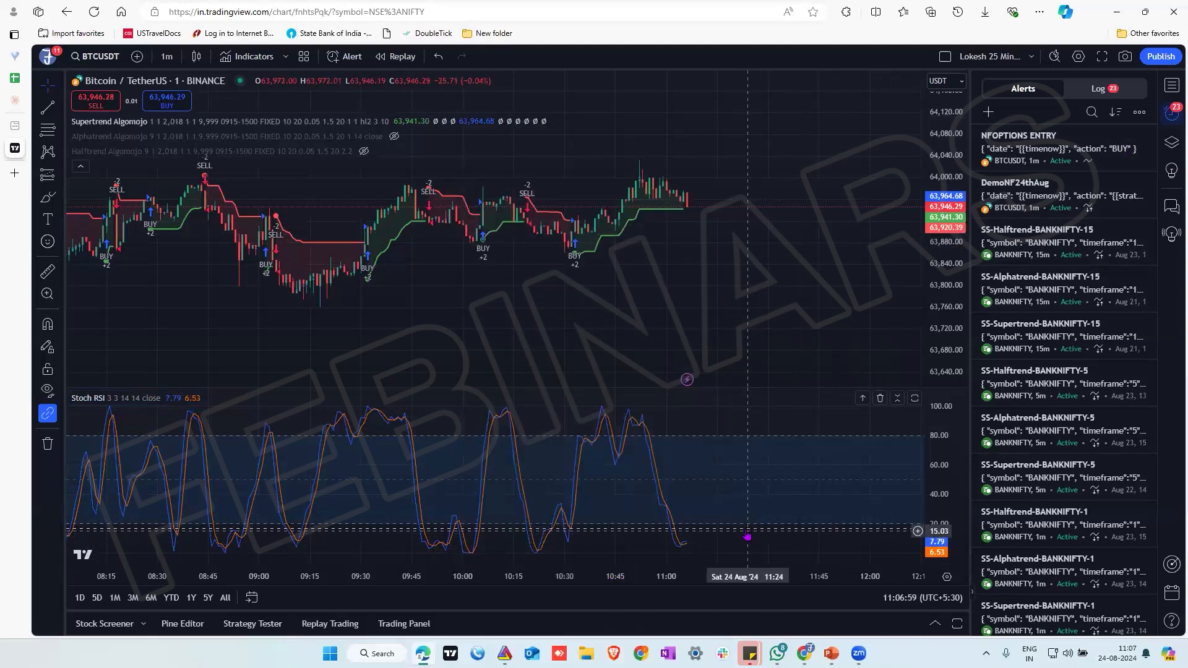
Reposition the NFOPTIONS ENTRY alert line on the Stoch RSI pane, trying 38.60 and 13.77 before leaving it at 15.45
drag(750, 530, 747, 496)
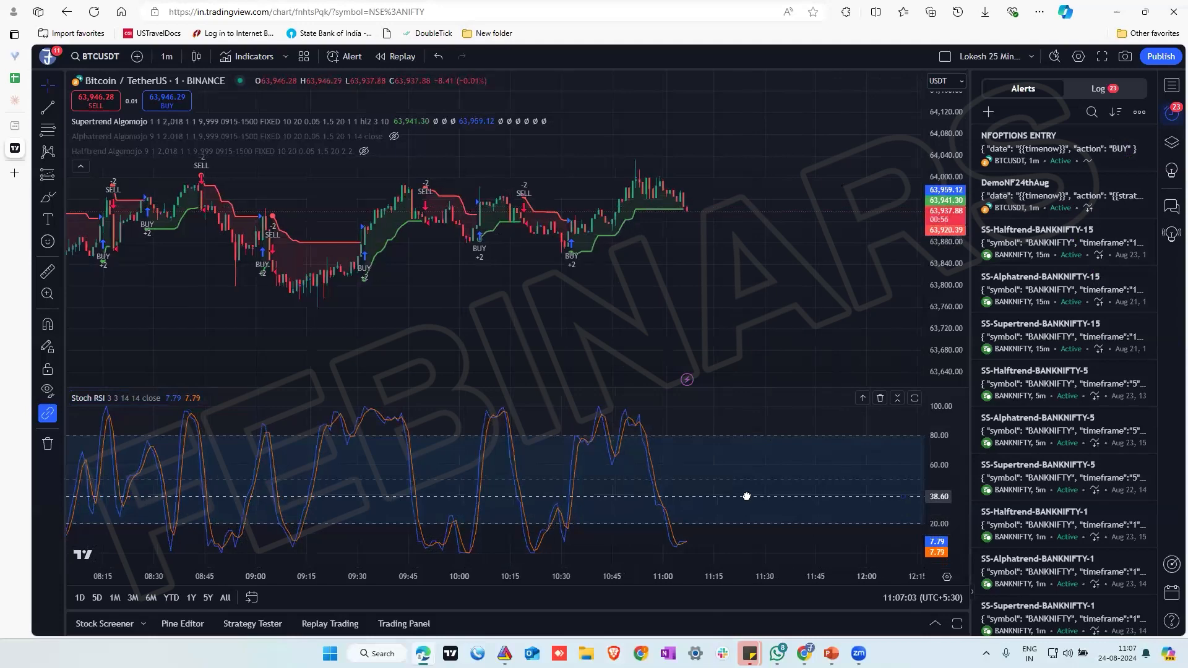
drag(746, 505, 753, 534)
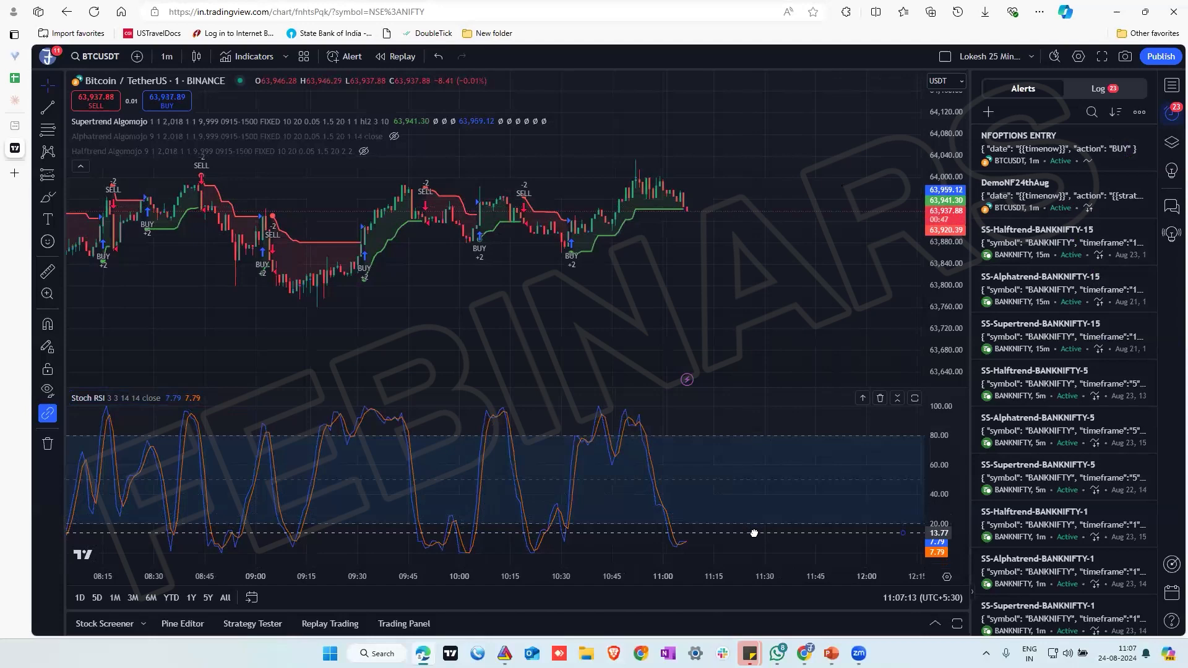
mouse_move(753, 534)
mouse_down()
mouse_move(756, 516)
mouse_move(758, 530)
mouse_up()
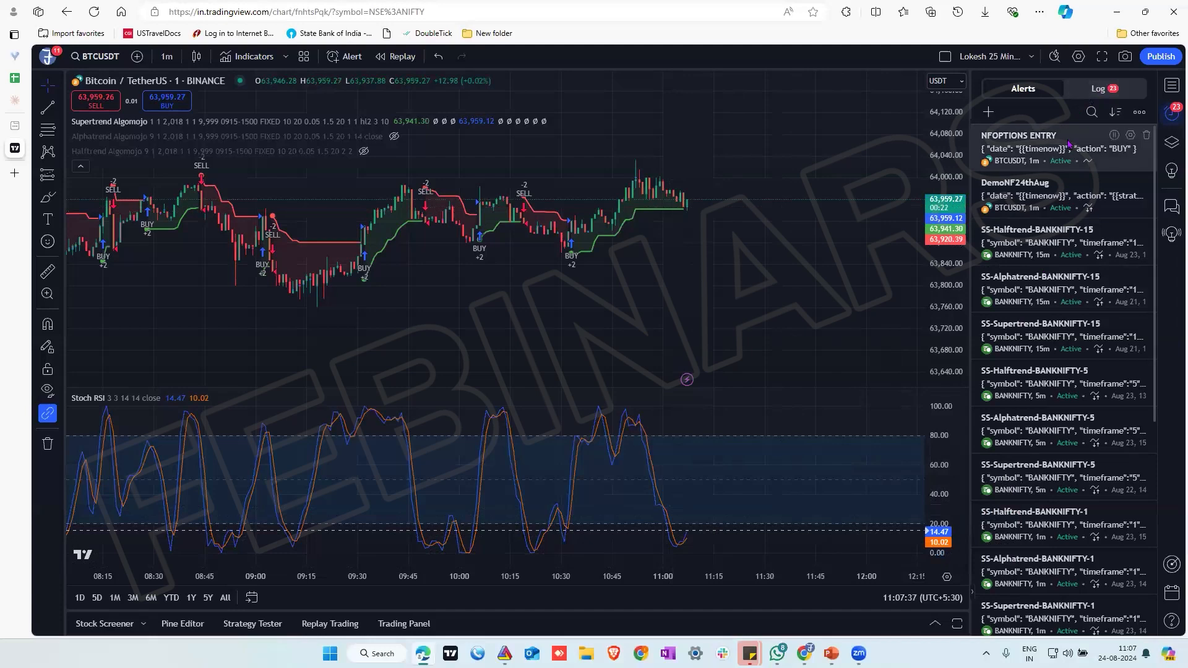
Clone the NFOPTIONS ENTRY alert in the alerts list
mouse_move(1068, 144)
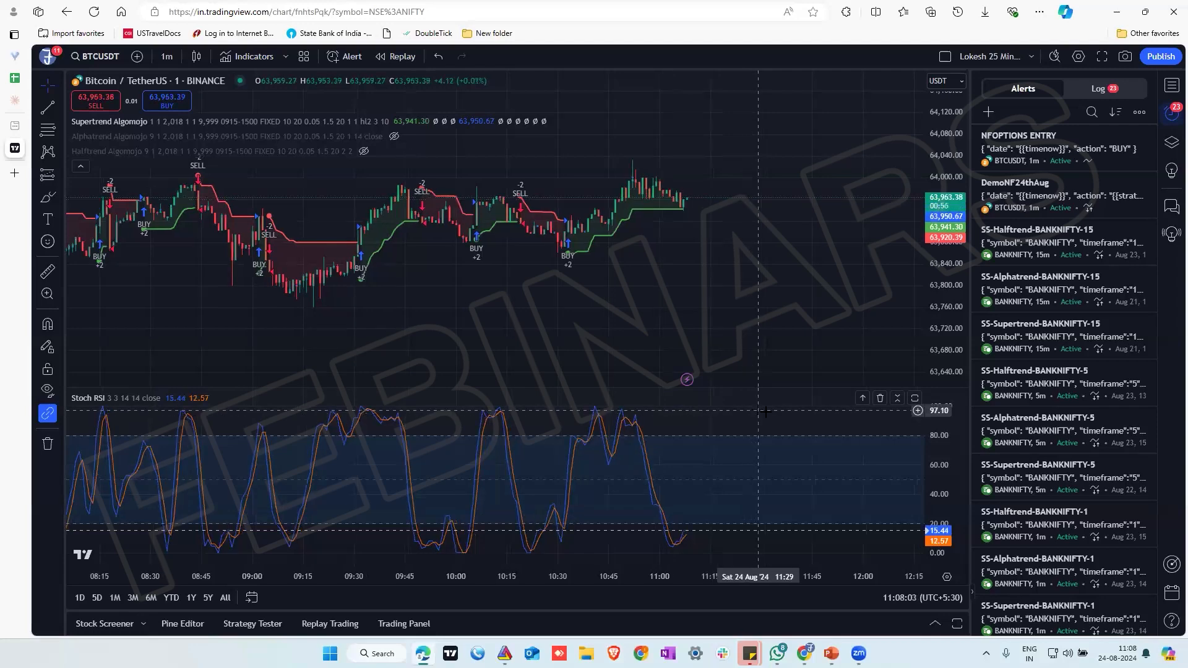
right_click(1049, 152)
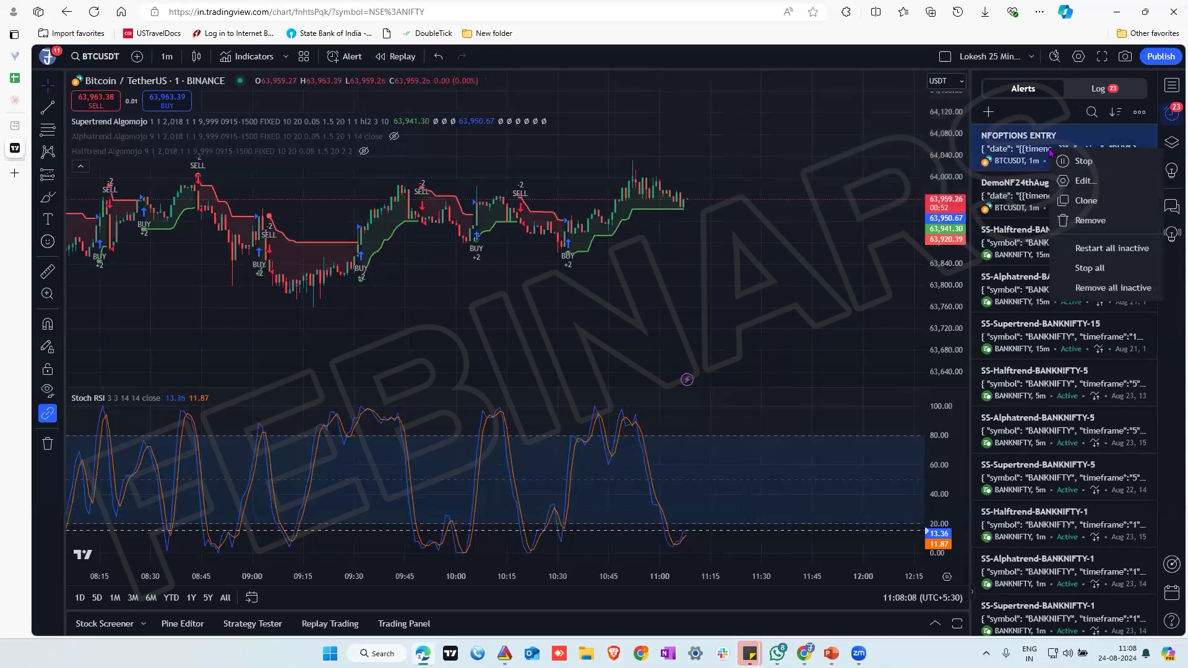
click(1086, 201)
mouse_move(1086, 203)
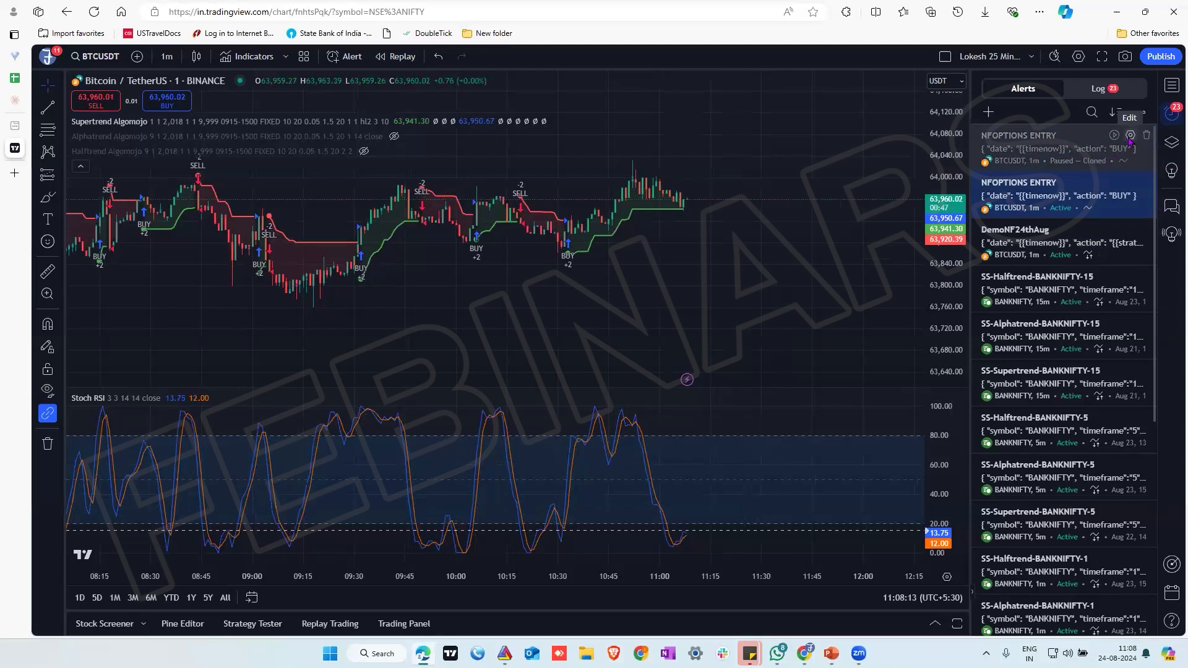
Edit the cloned NFOPTIONS ENTRY alert so its condition is Crossing Down at a value of 75
click(1129, 138)
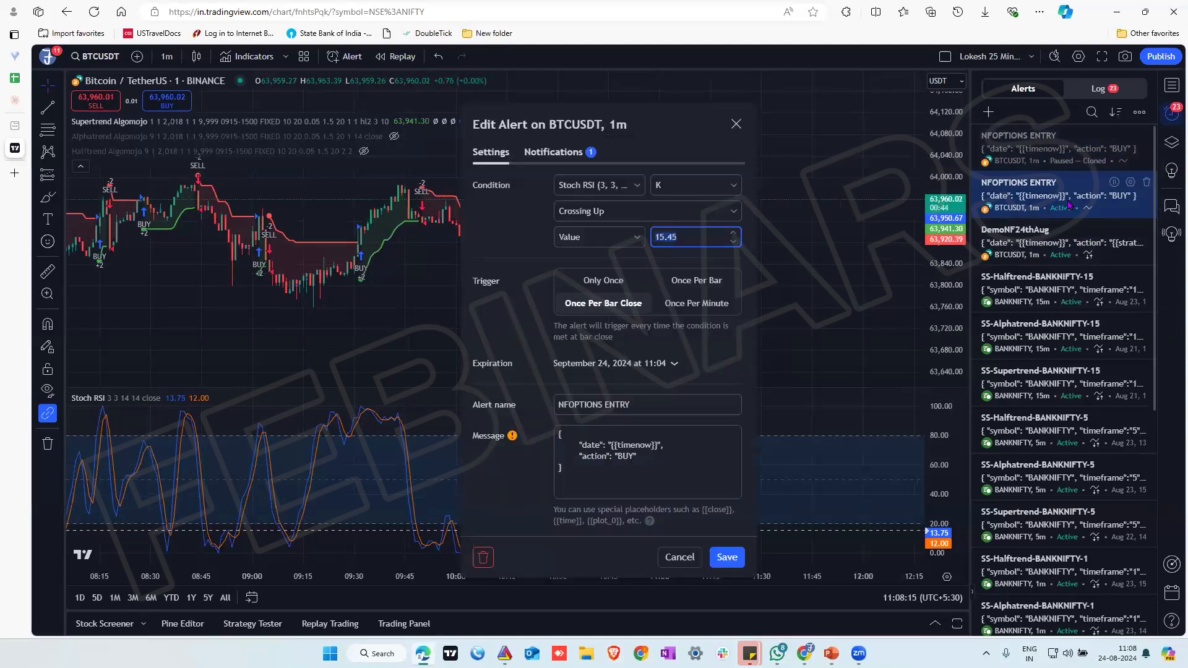
click(654, 212)
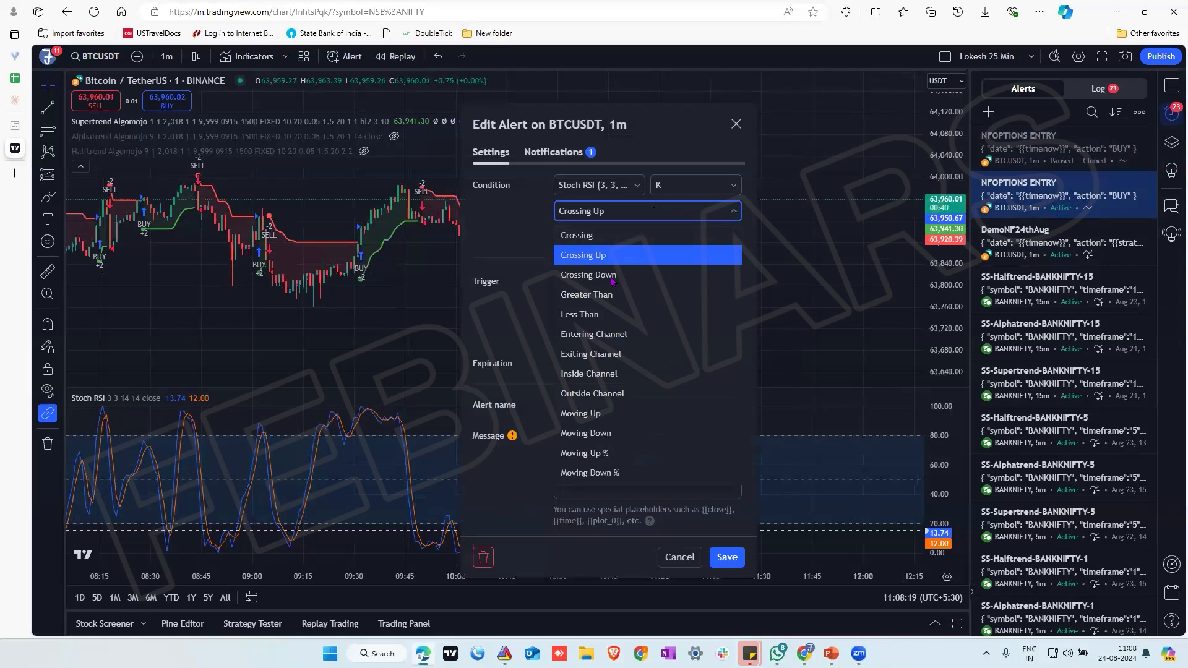
click(612, 279)
click(699, 237)
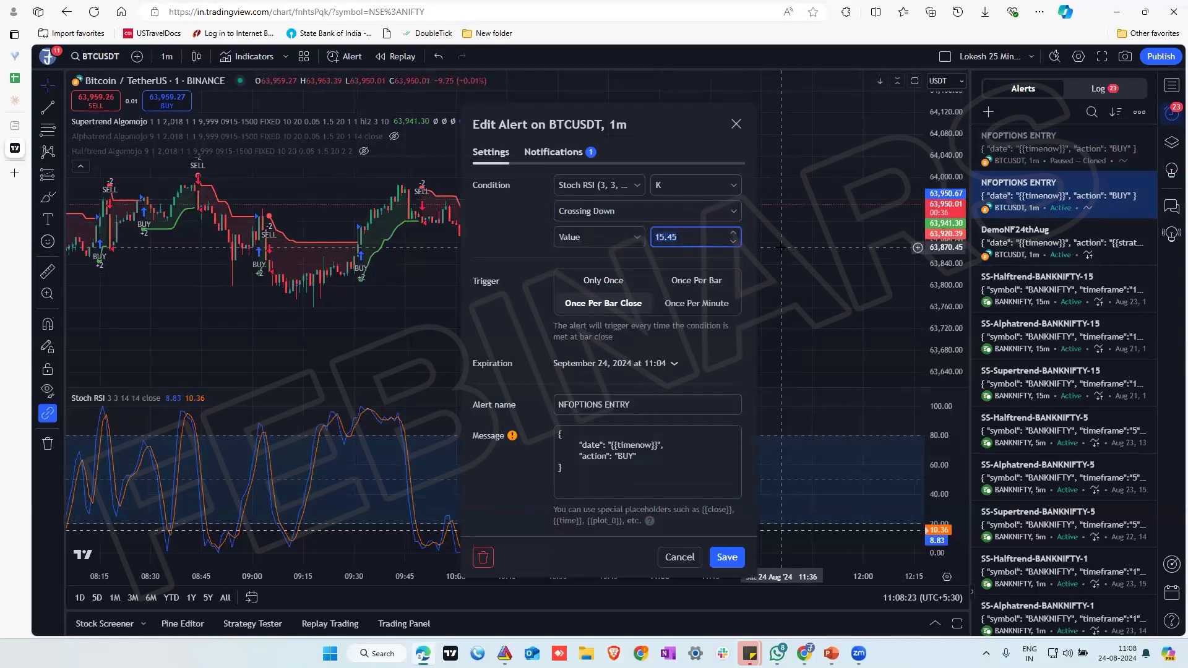
text(75)
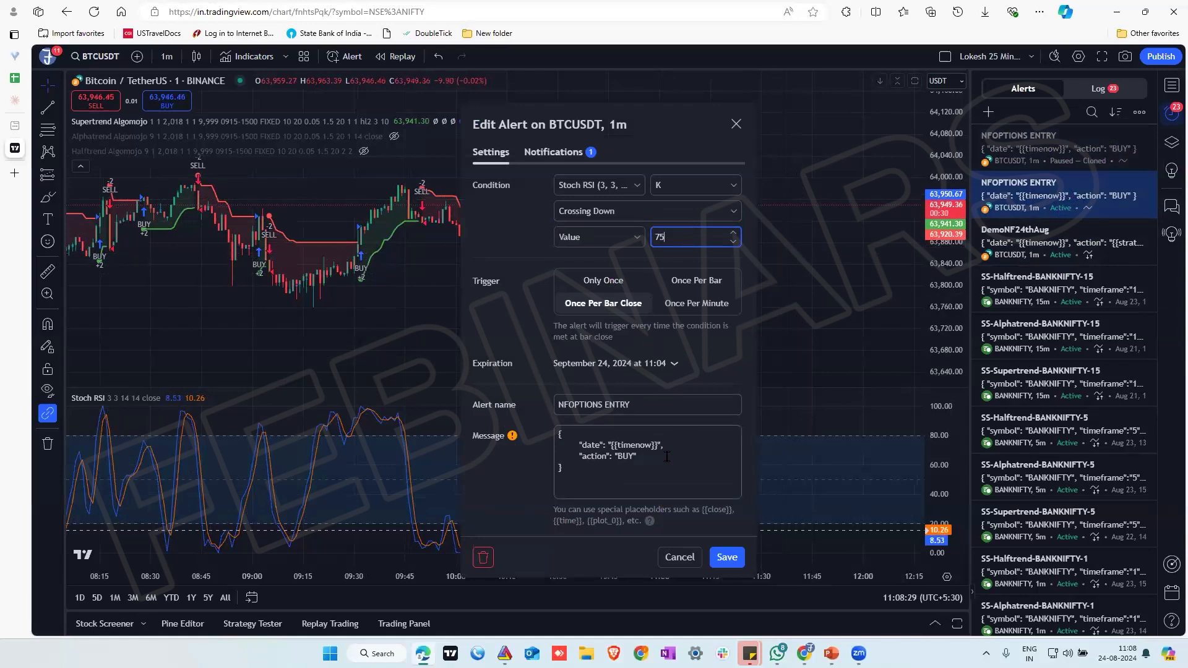
Change the cloned alert's message action to SELL and its name to NFOPTIONS EXIT, and try to save it
click(625, 456)
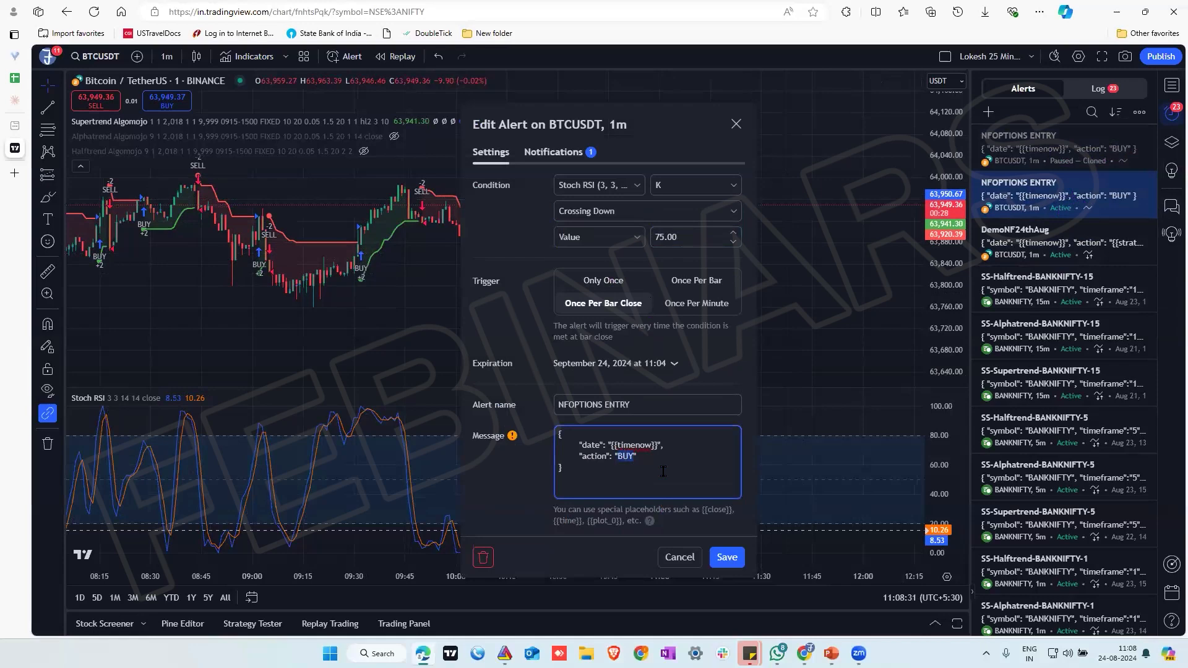
text(SELL)
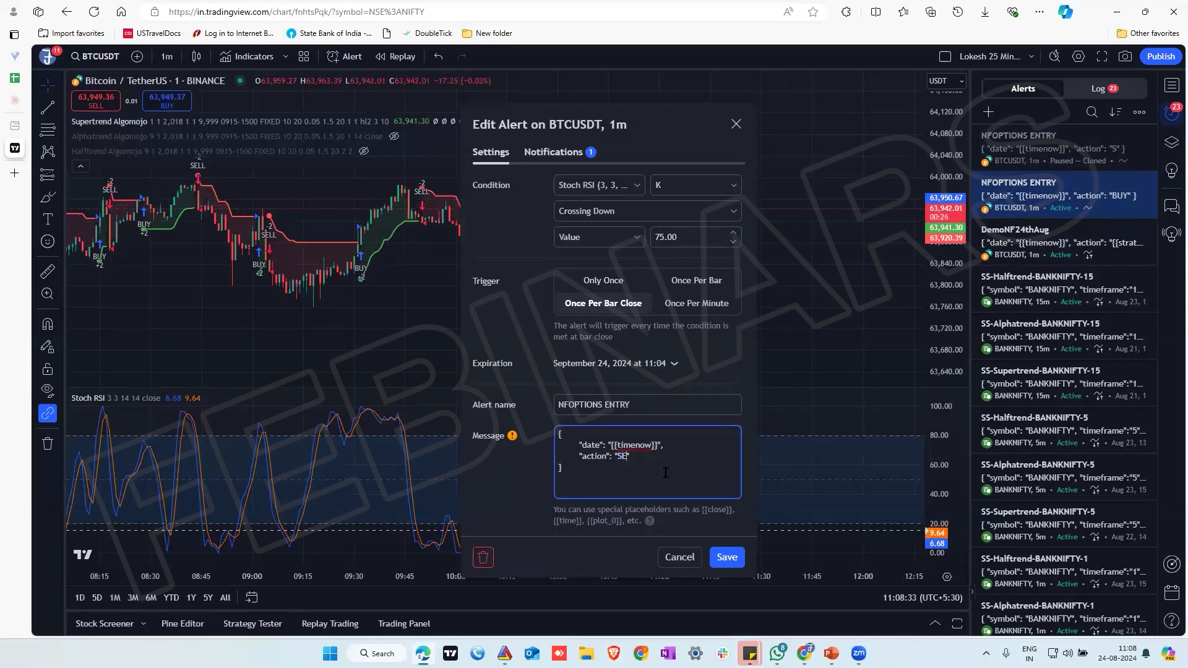
click(628, 404)
key(BackSpace)
key(BackSpace)
key(BackSpace)
key(BackSpace)
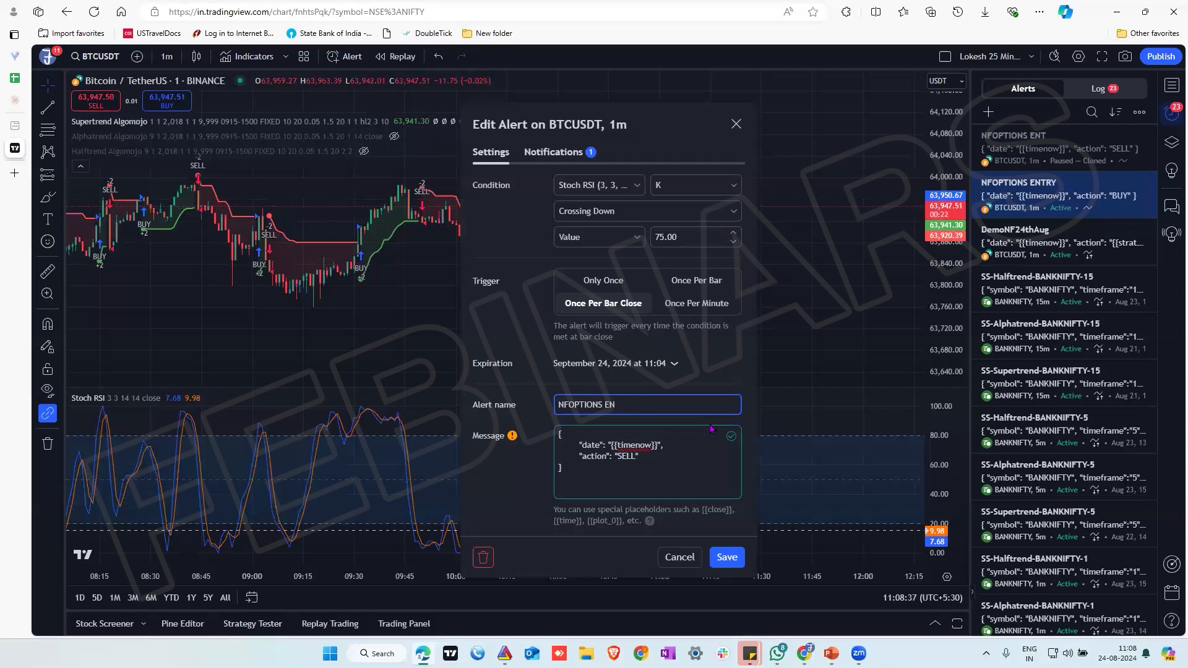
text(XIT)
click(728, 557)
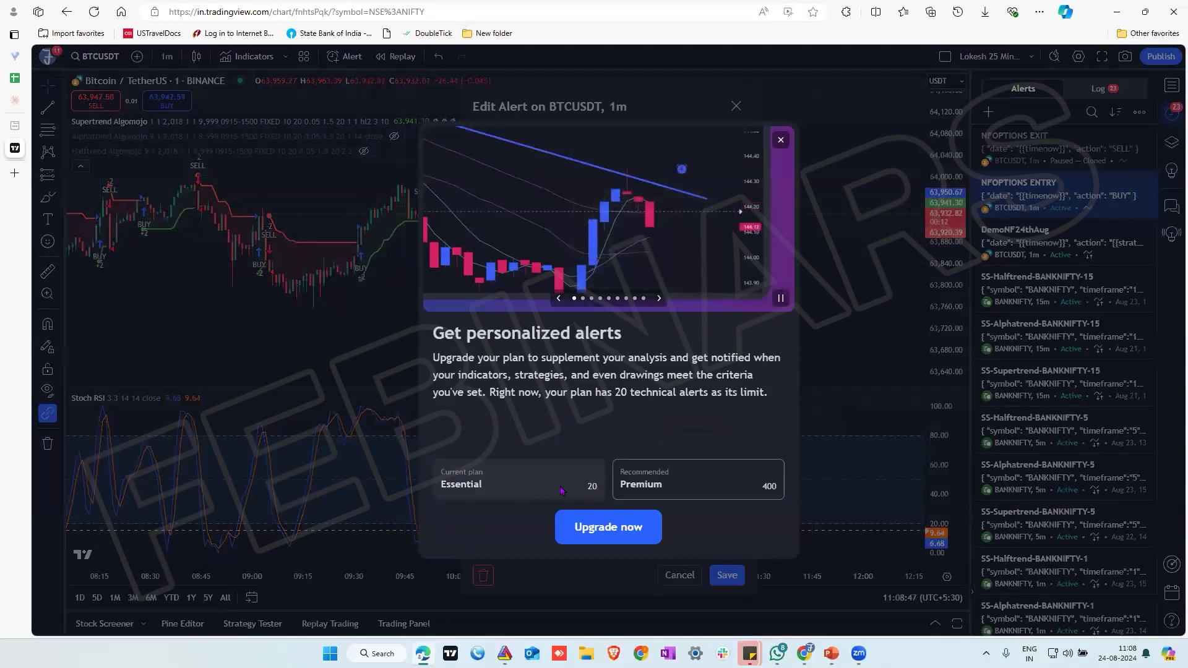
click(780, 140)
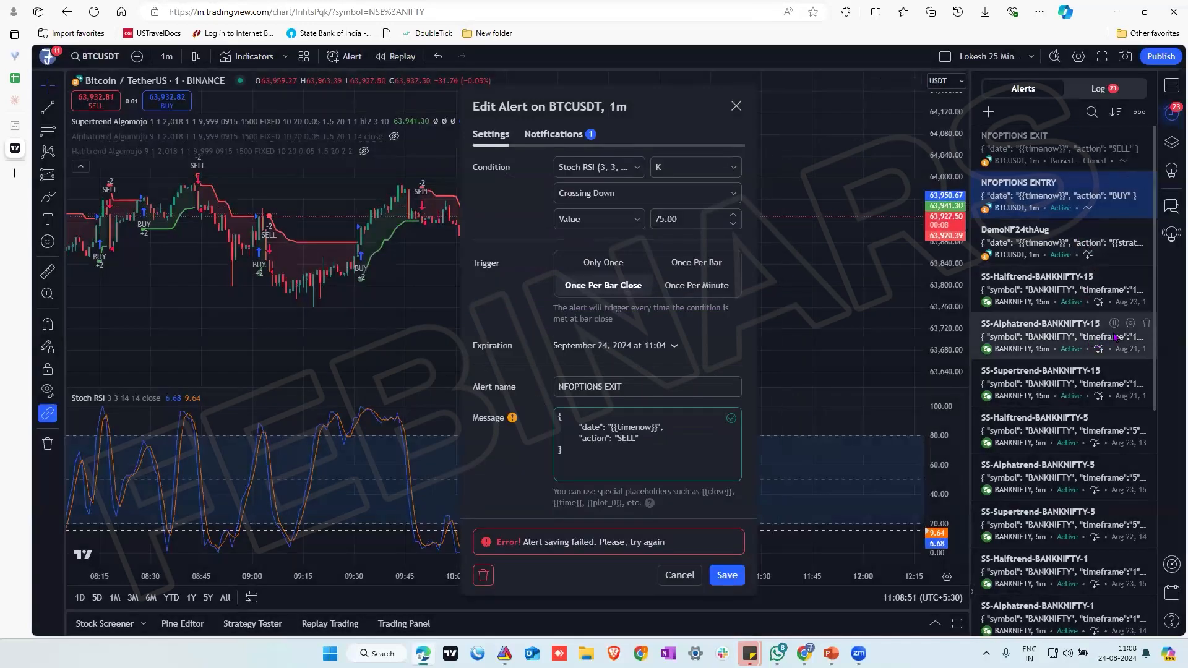
Stop the three 15-minute BANKNIFTY alerts (Supertrend, Alphatrend, Halftrend) and the SS-Halftrend-BANKNIFTY-5 alert
click(1114, 371)
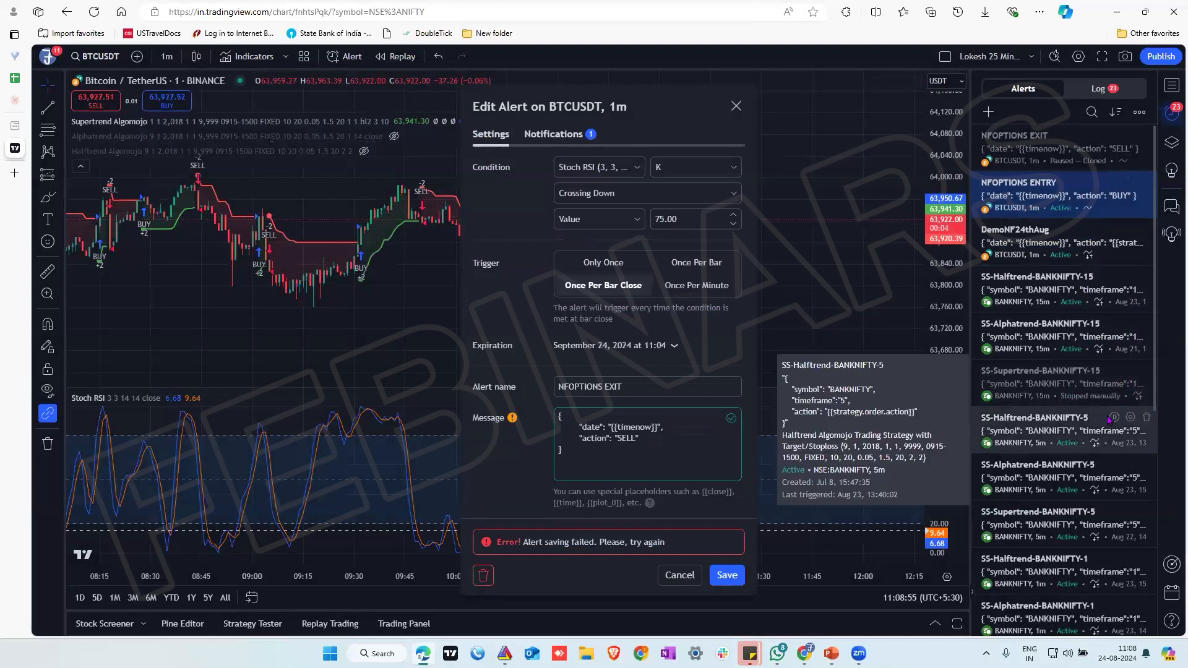
click(1114, 419)
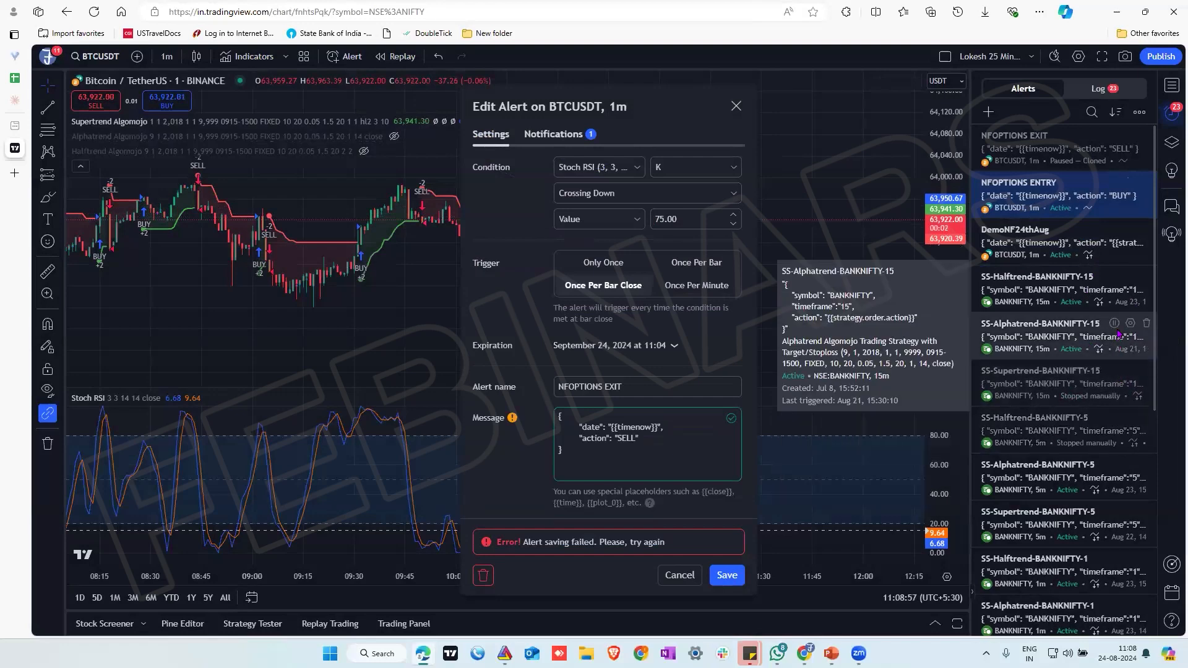
click(1114, 324)
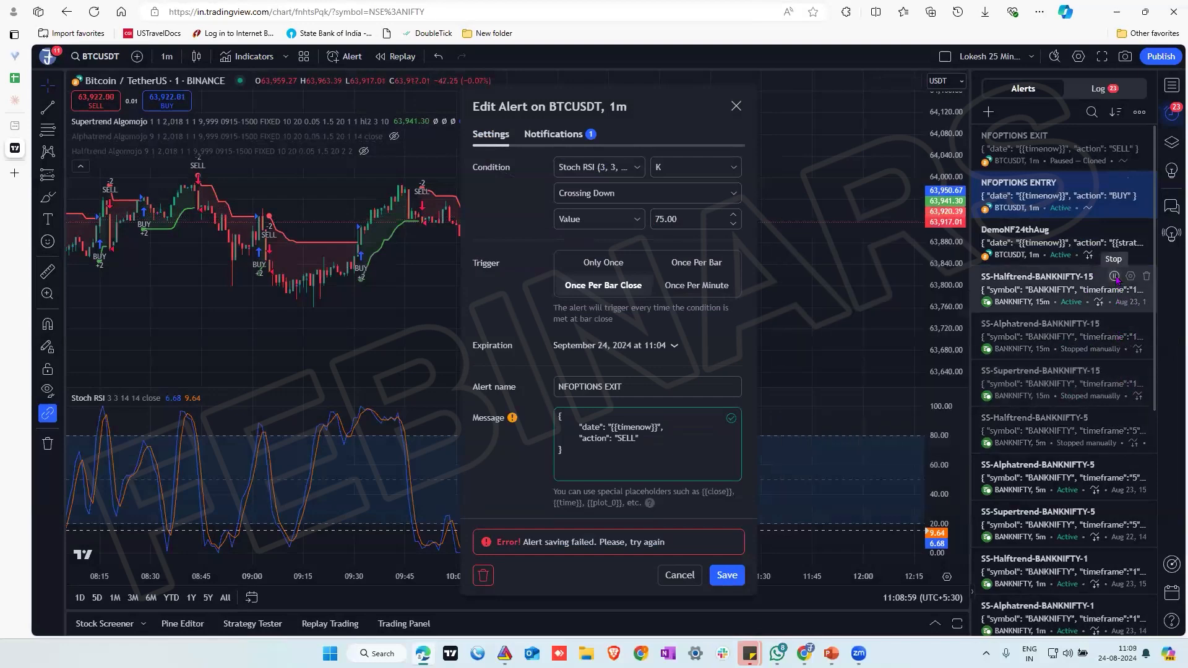
click(1114, 277)
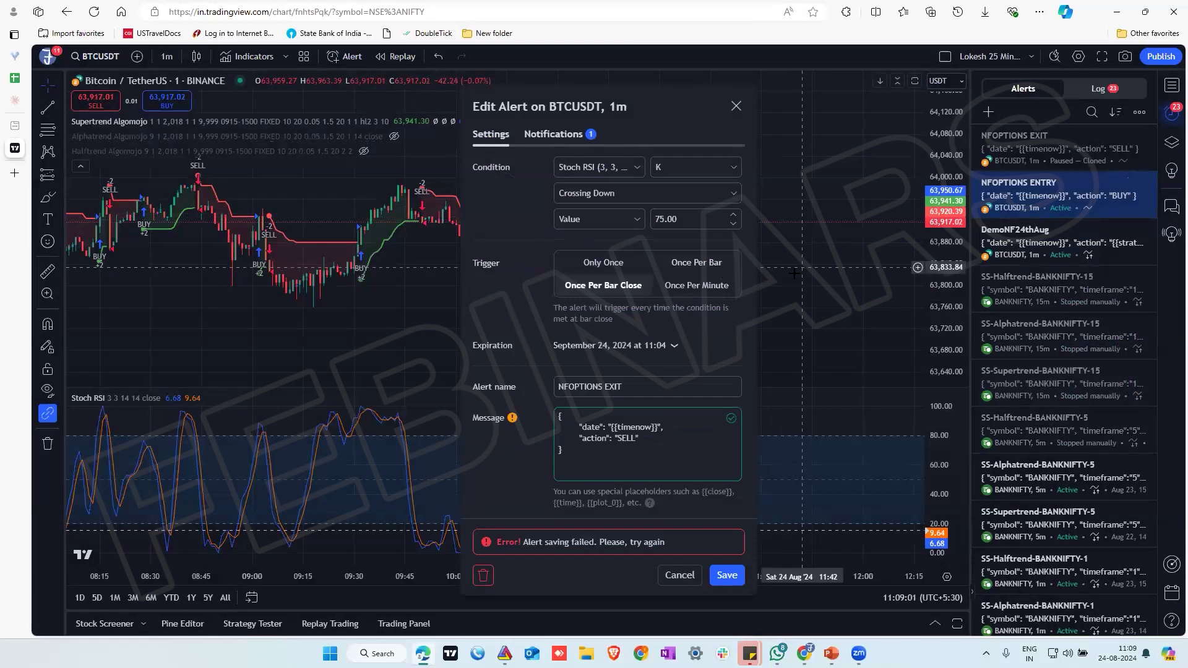
Save the NFOPTIONS EXIT alert and move its line slightly lower on the Stoch RSI pane
click(720, 578)
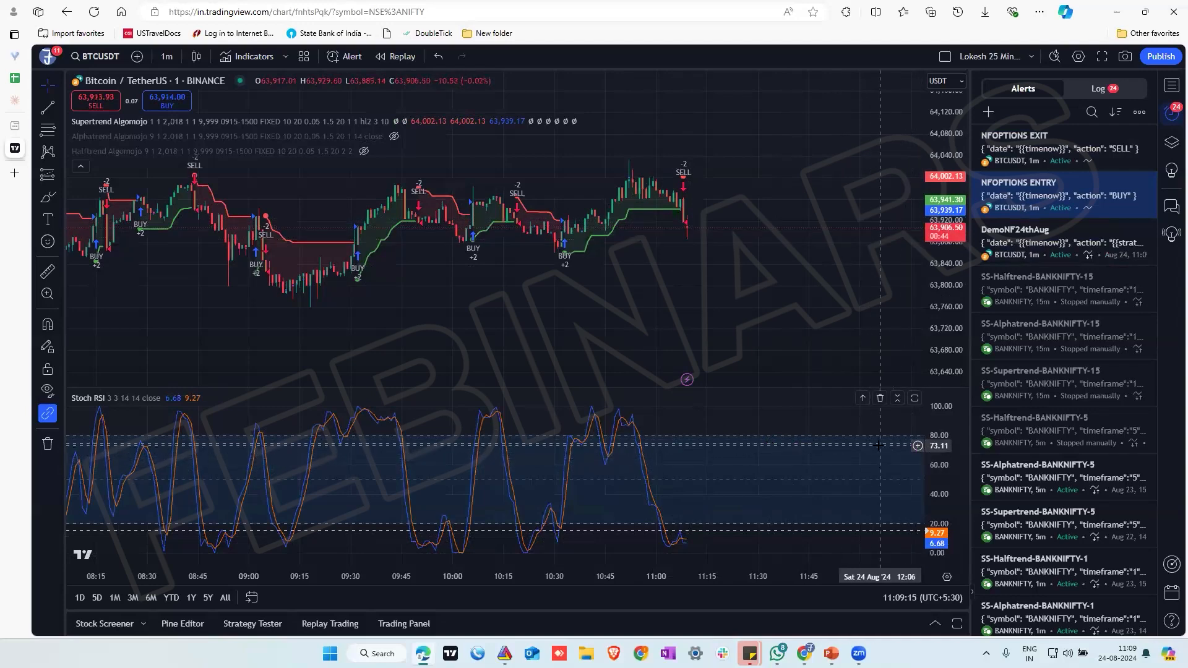
mouse_move(879, 440)
mouse_down()
mouse_move(876, 473)
mouse_move(874, 425)
mouse_move(874, 454)
mouse_up()
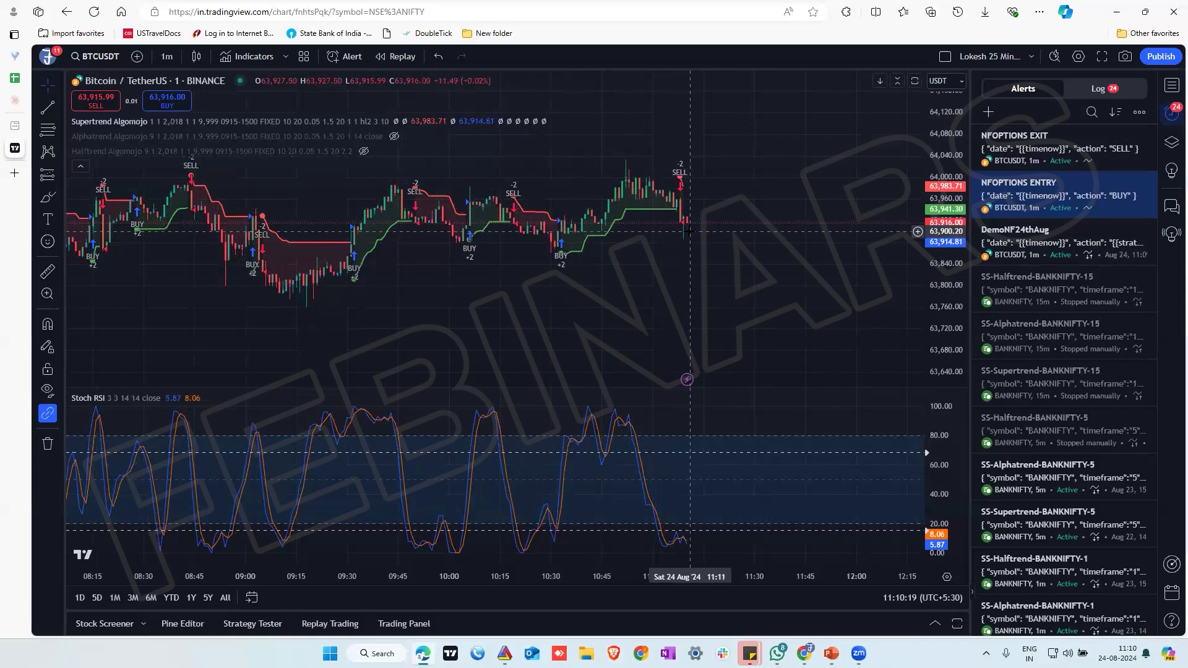
Inspect the DemoNF24thAug entry in the alert log, and switch to Algomojo to examine the DEMONIFTYFUTURES strategy's signals
click(1093, 90)
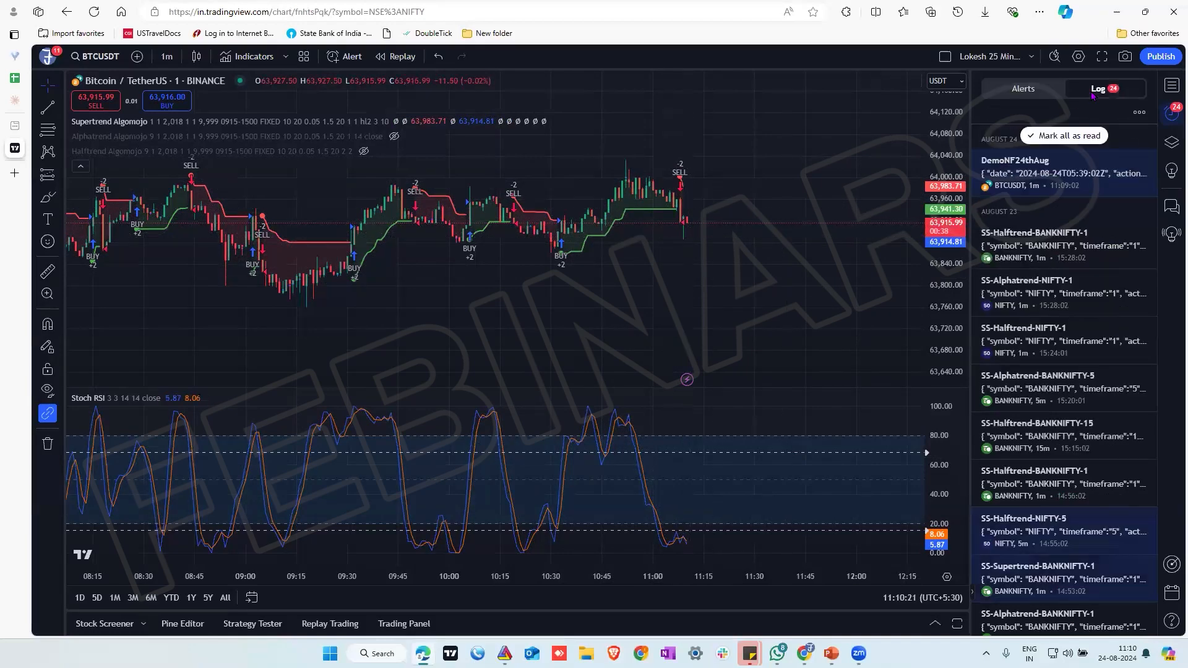
mouse_move(1076, 195)
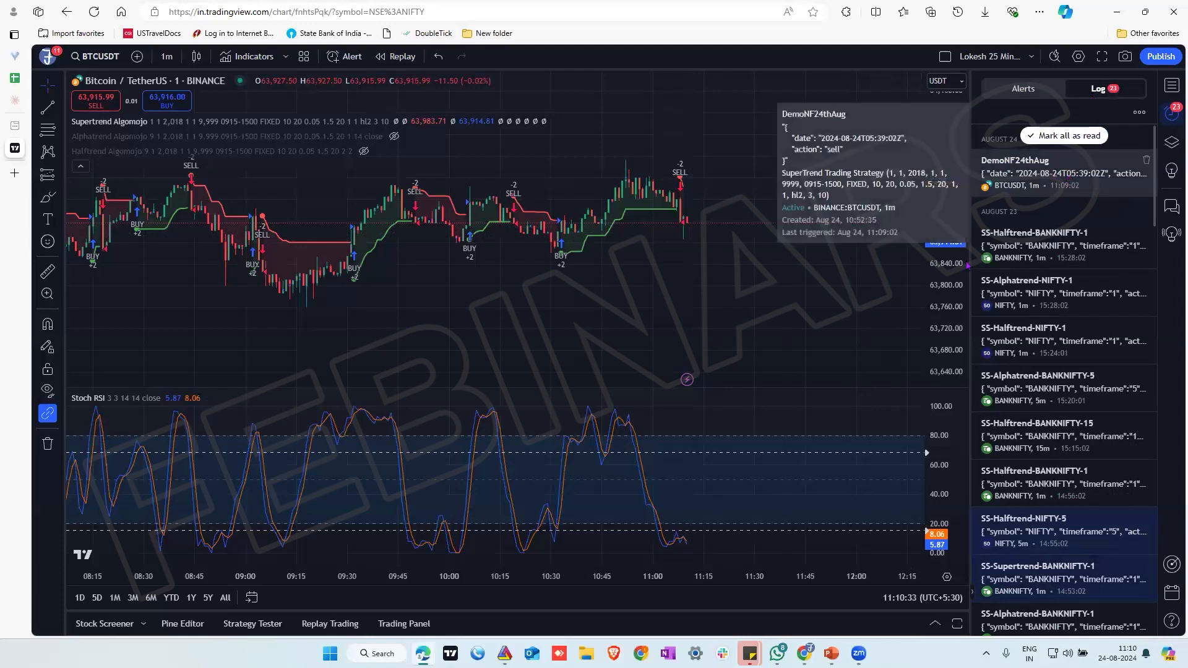
click(805, 654)
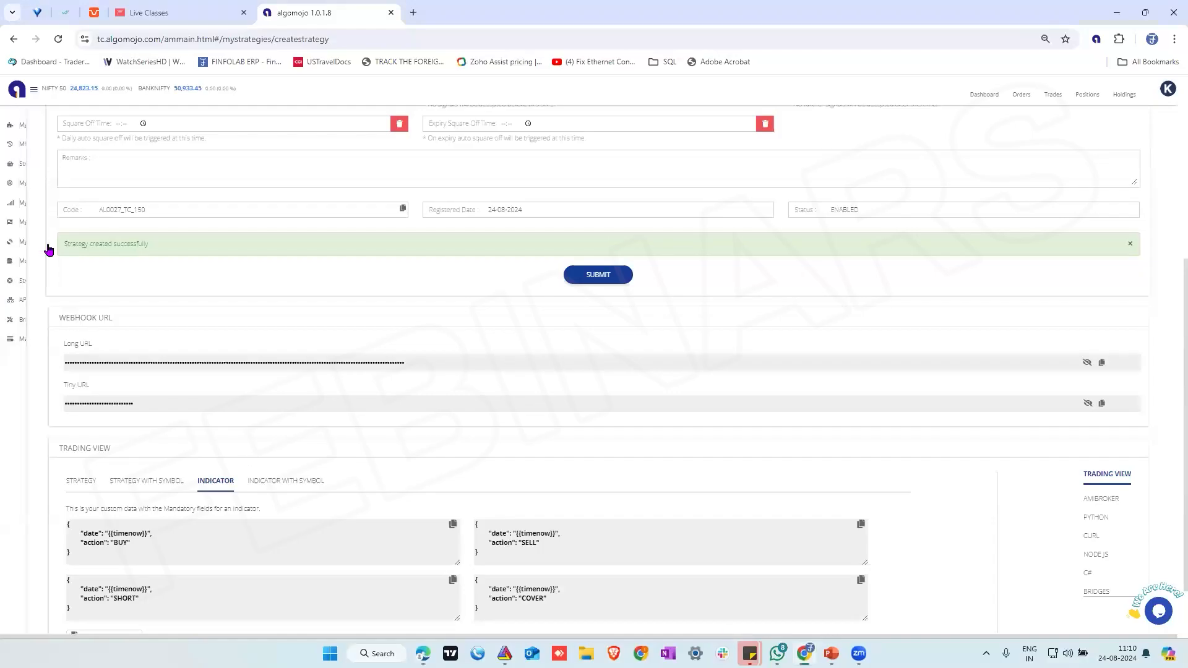
click(26, 204)
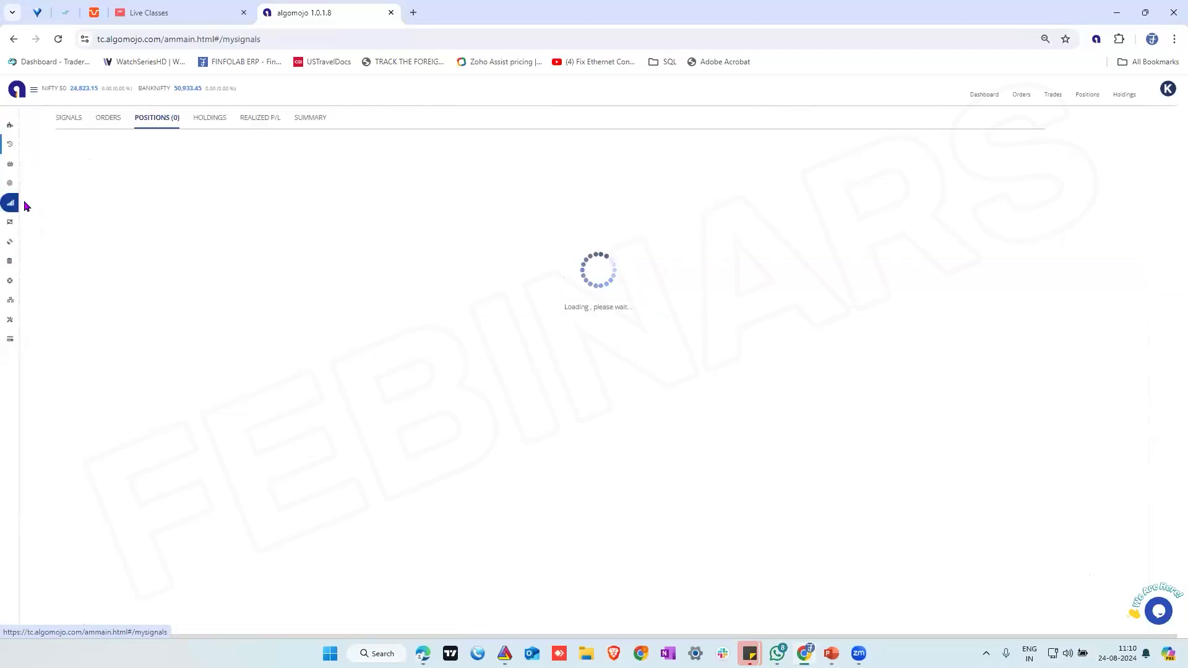
click(71, 118)
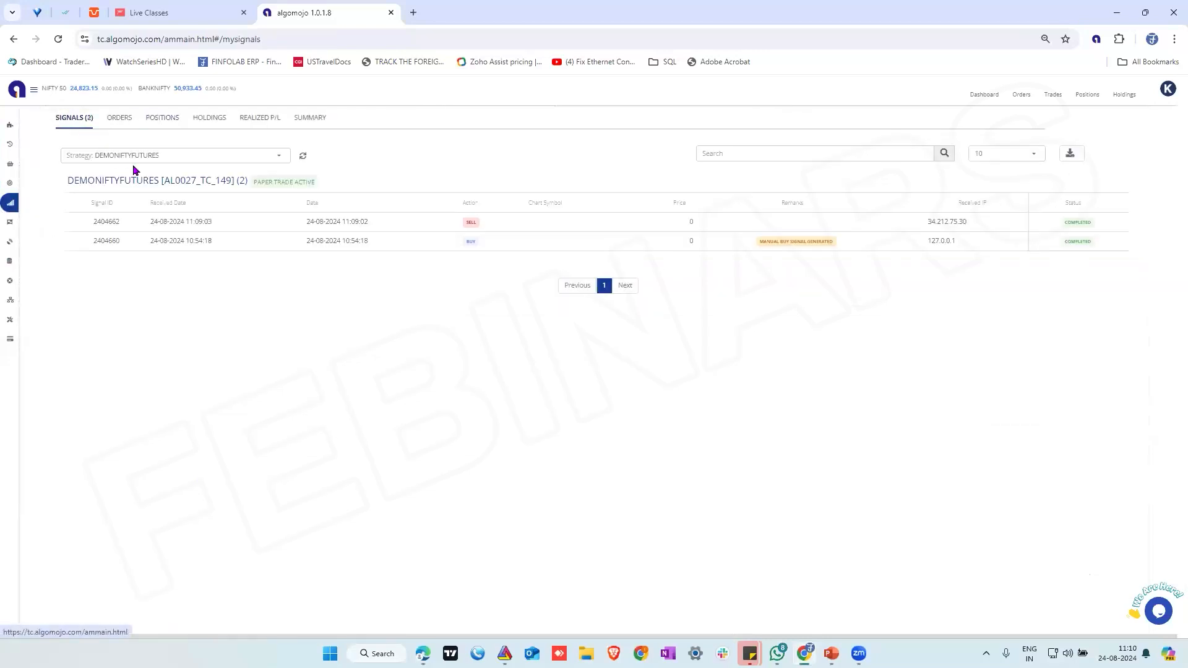
click(133, 157)
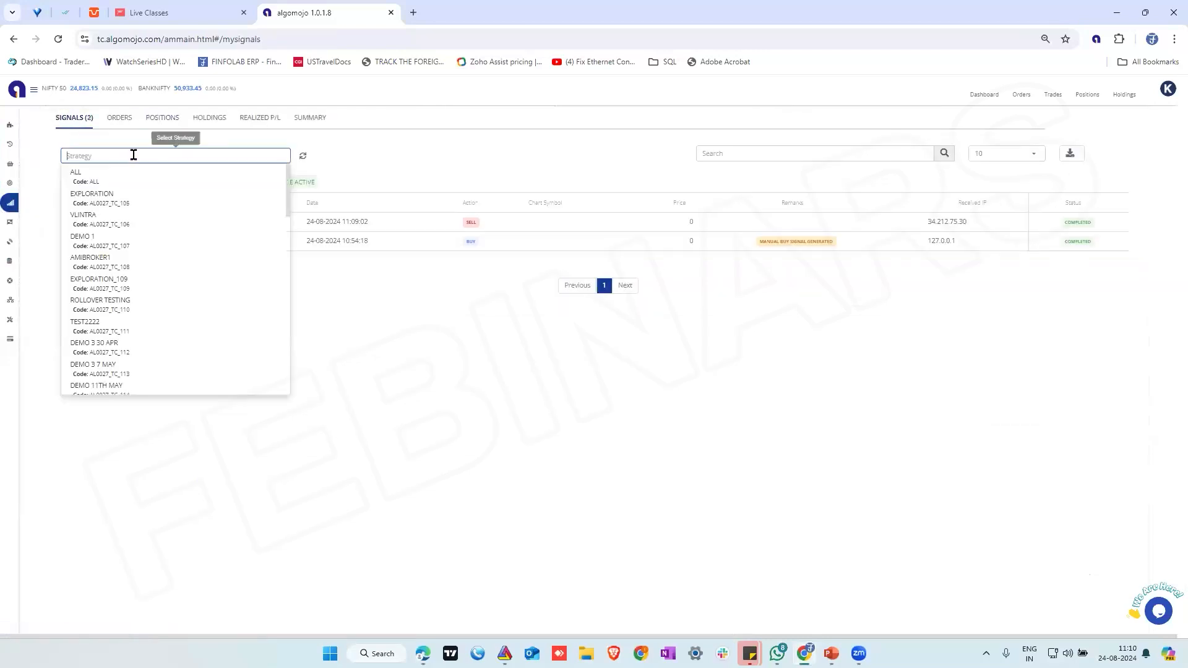
click(509, 331)
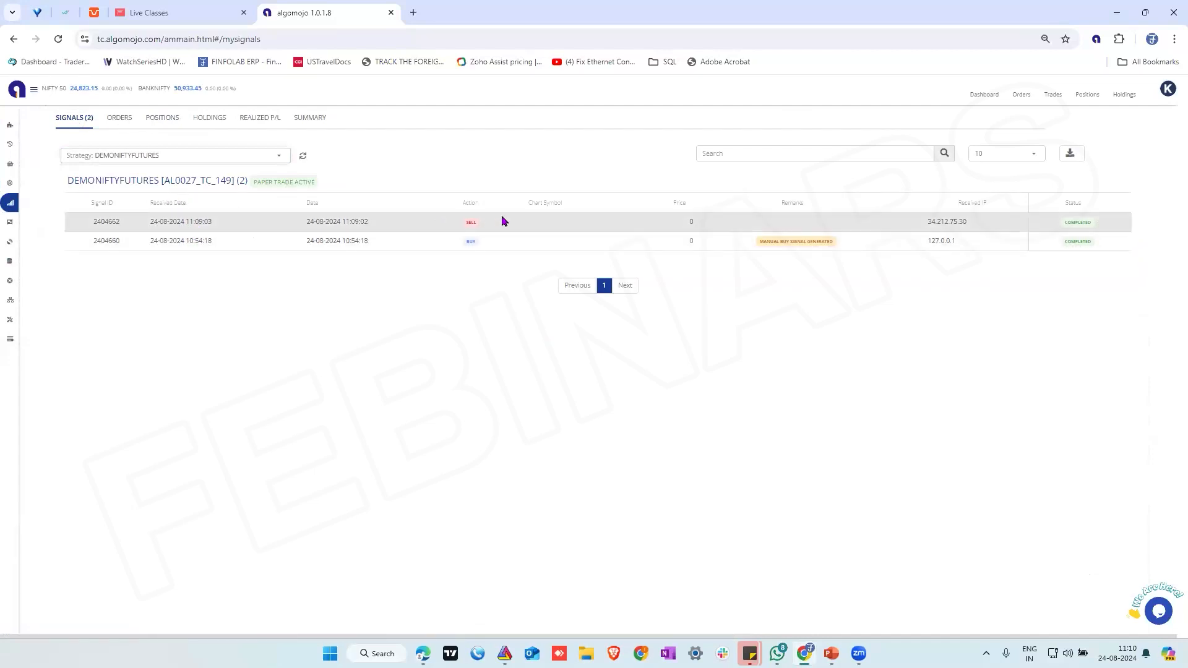
Examine the DEMONIFTYFUTURES strategy's orders and the quantity of its open NIFTY29AUG24F position
click(124, 120)
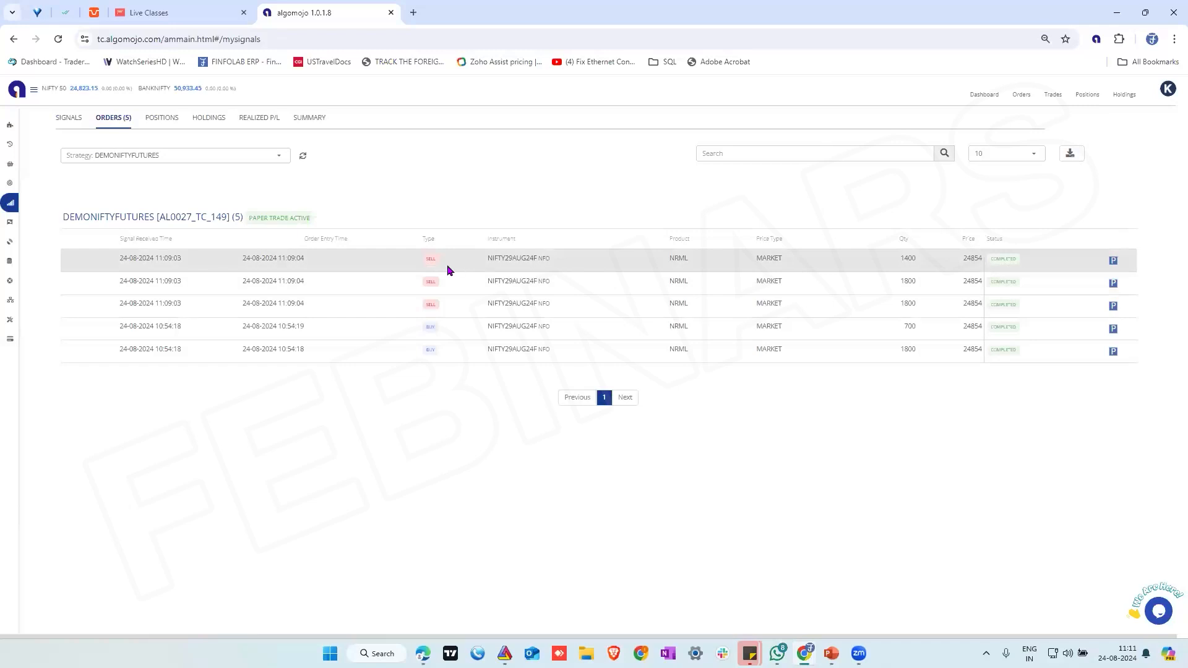
click(158, 118)
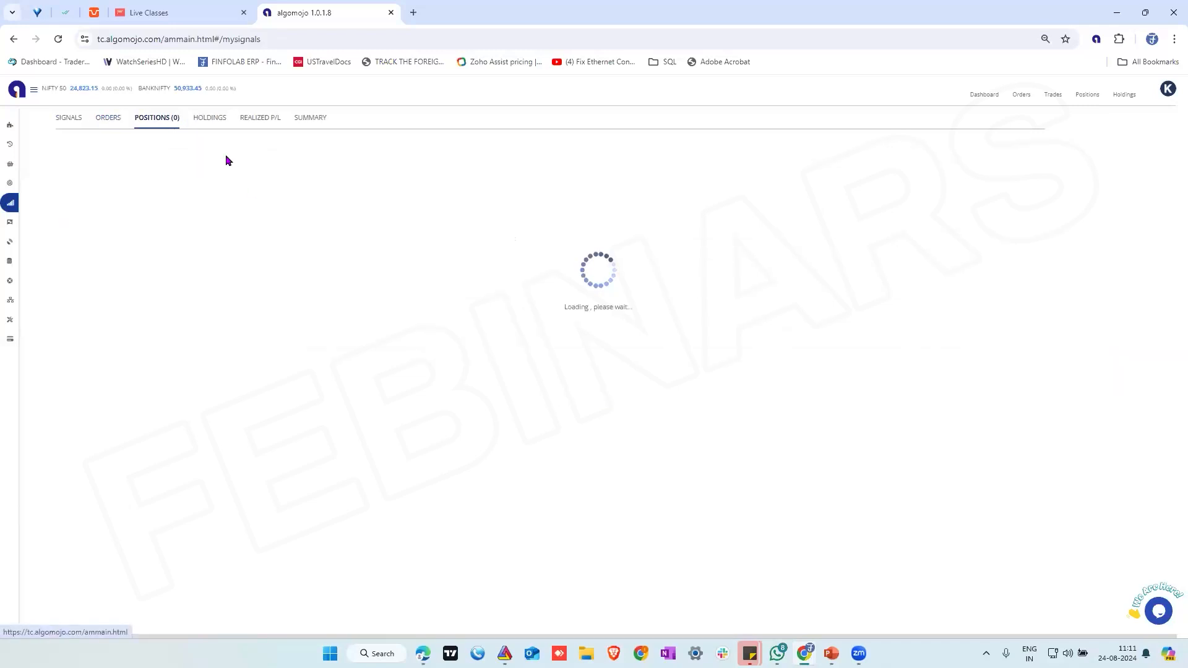
double_click(532, 237)
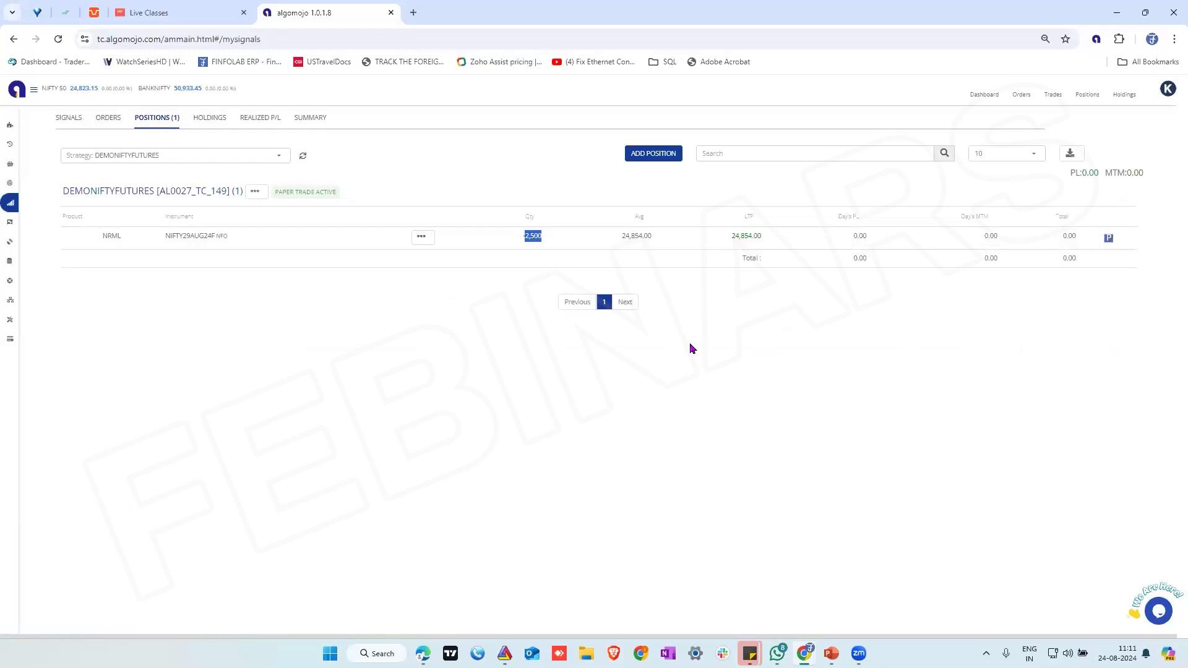
Activate paper trading for the NFOPTIONS strategy in the strategies list
click(49, 182)
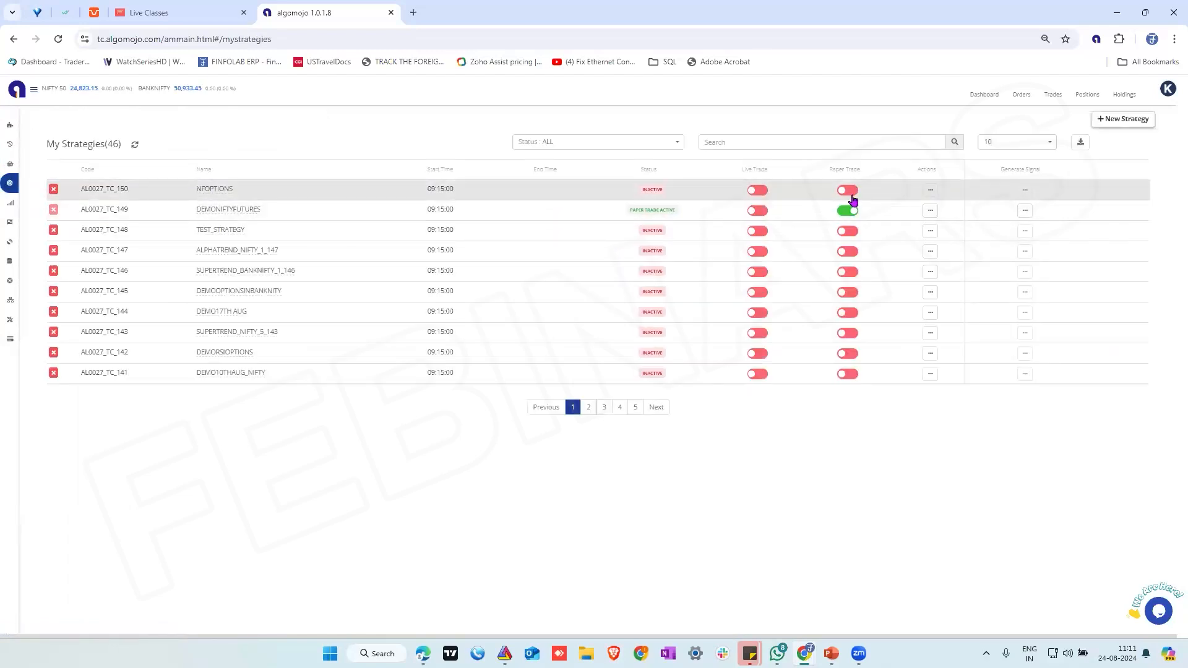
click(849, 191)
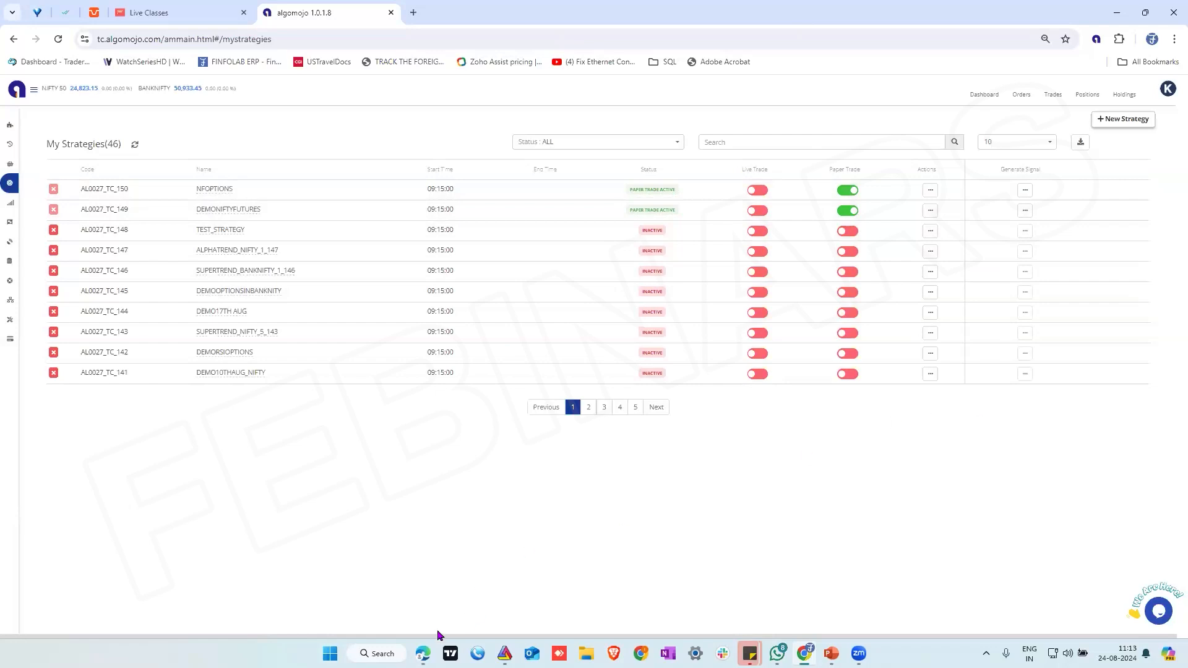
Switch to TradingView and check the alerts list and log for the NFOPTIONS ENTRY alert
click(423, 654)
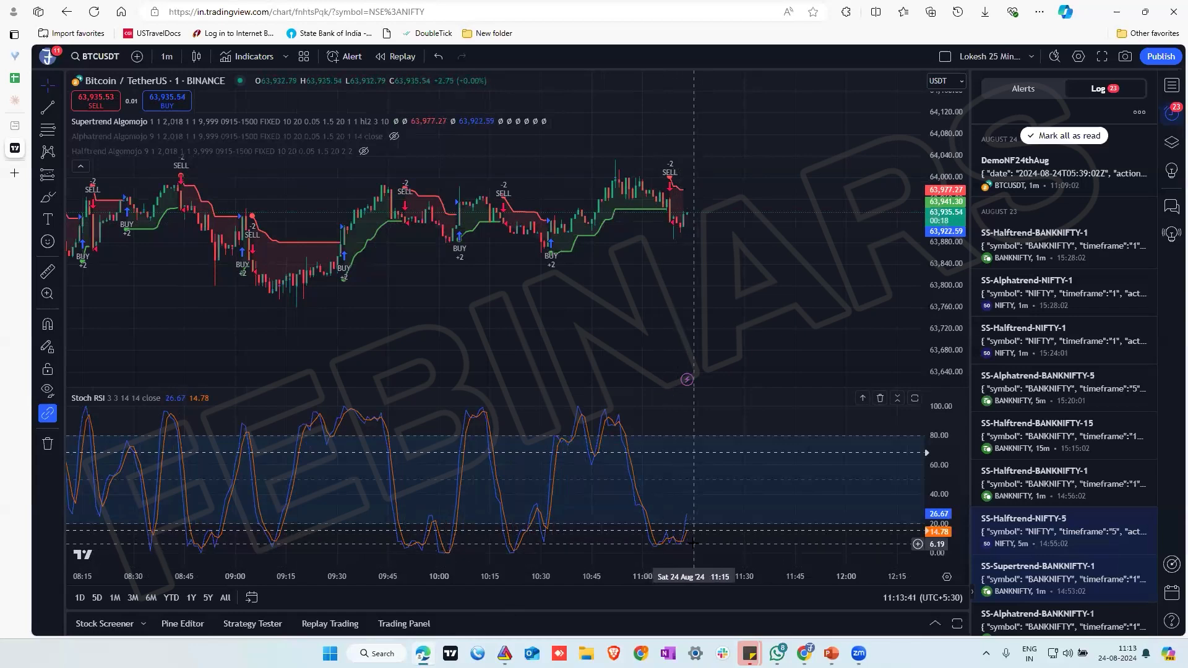
click(1022, 88)
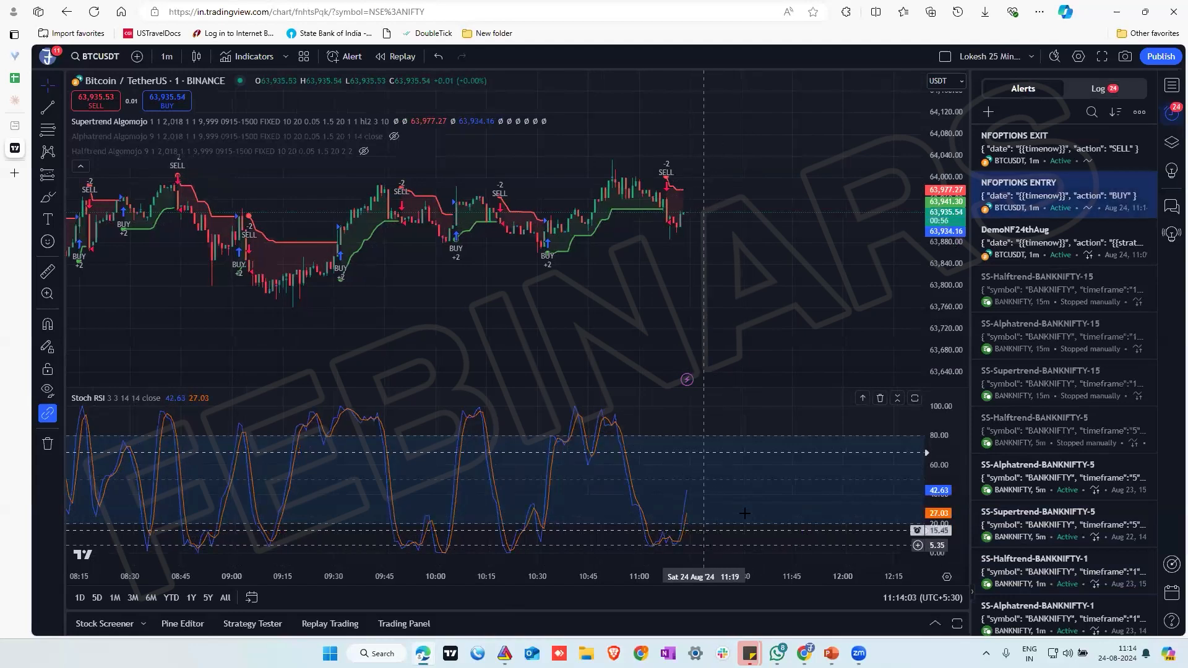
click(1098, 89)
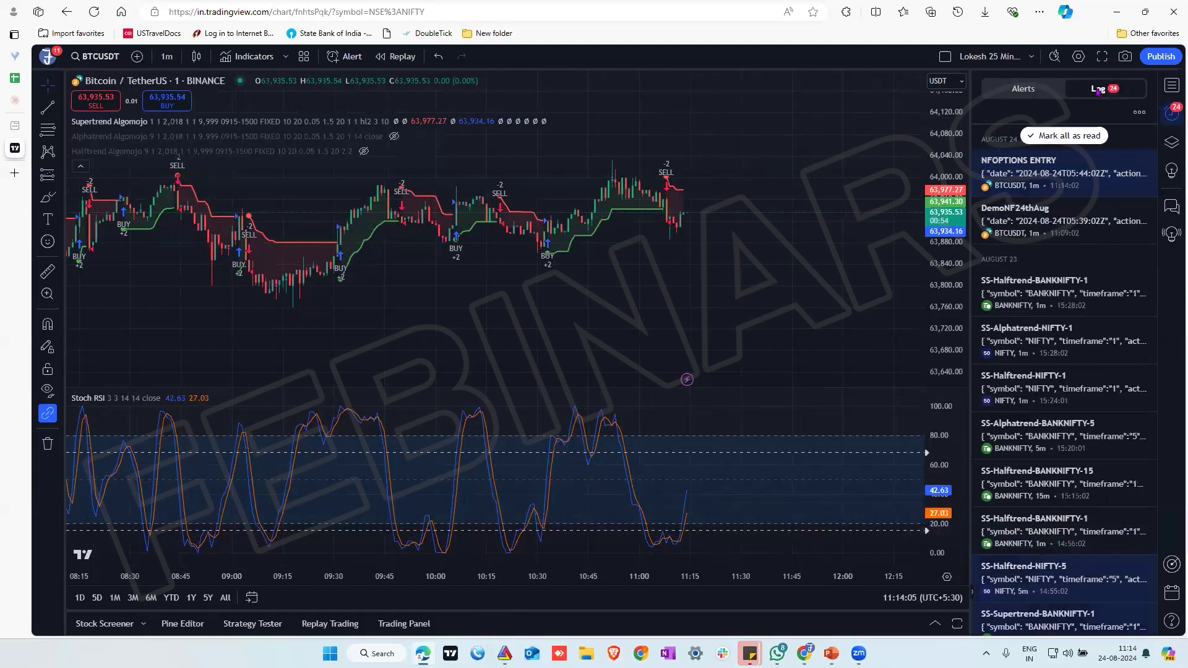
mouse_move(1013, 173)
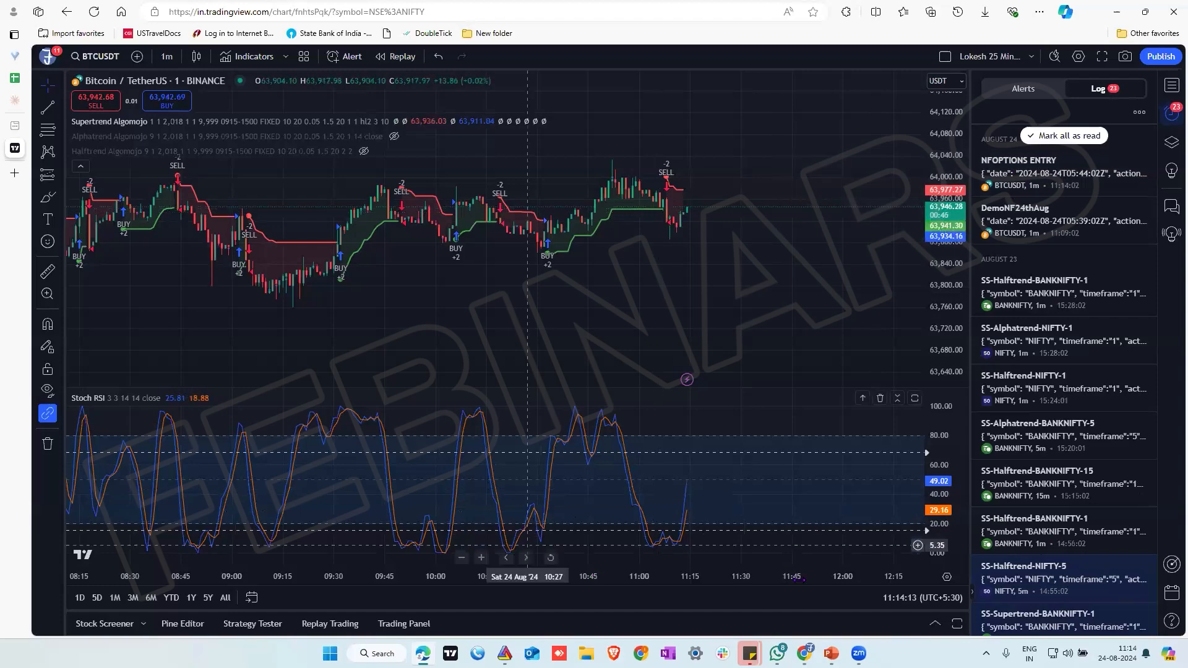
Switch to Algomojo, check the received strategy signals, and return to the strategies list
click(804, 653)
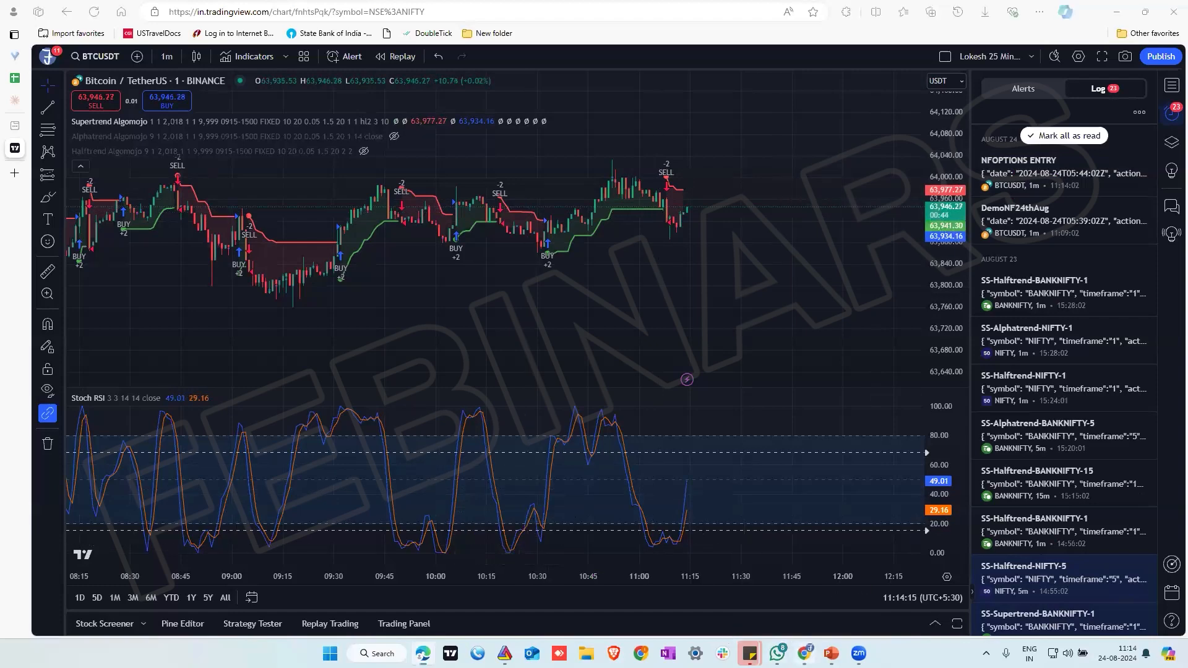
click(13, 211)
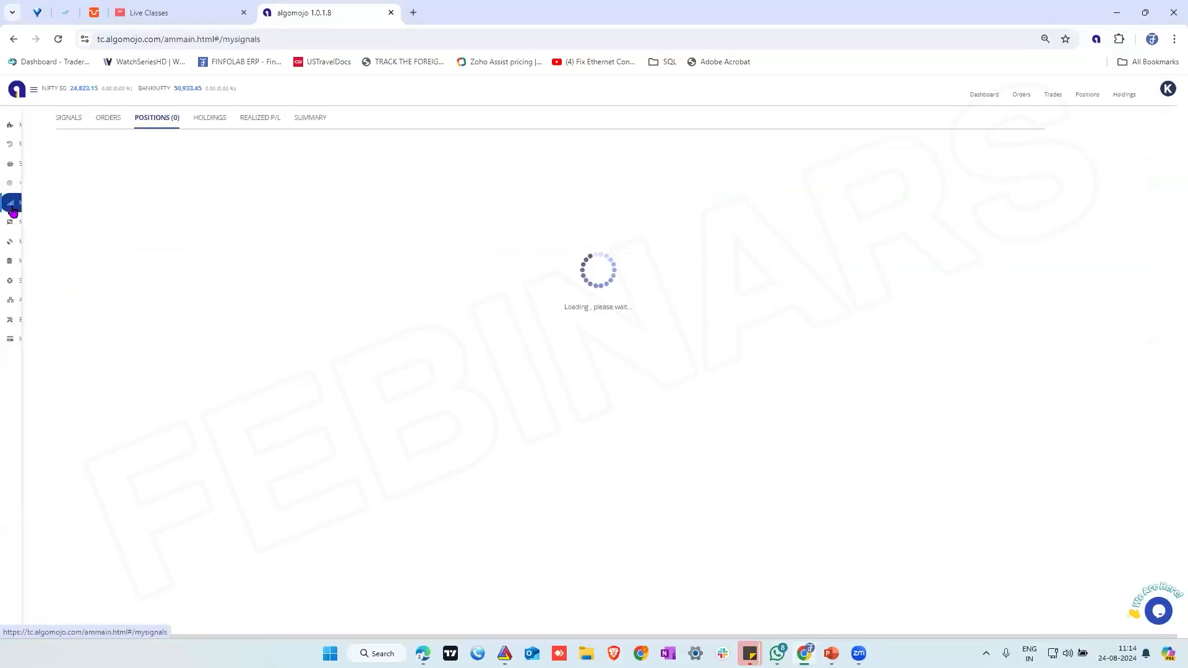
click(65, 119)
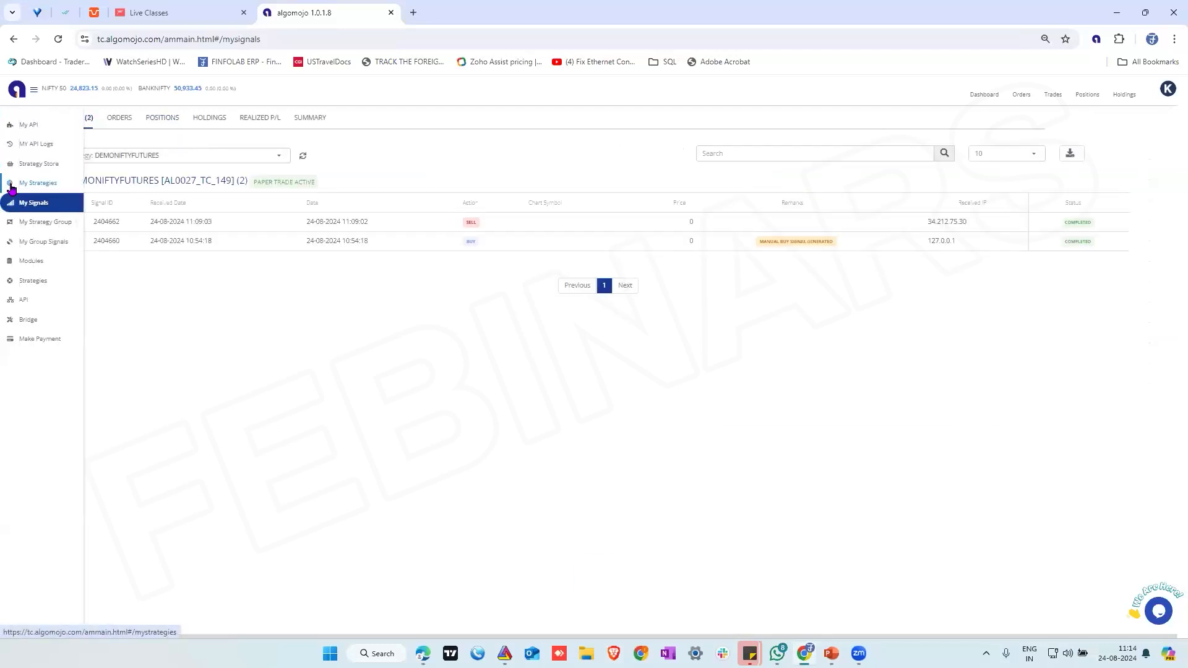
click(34, 184)
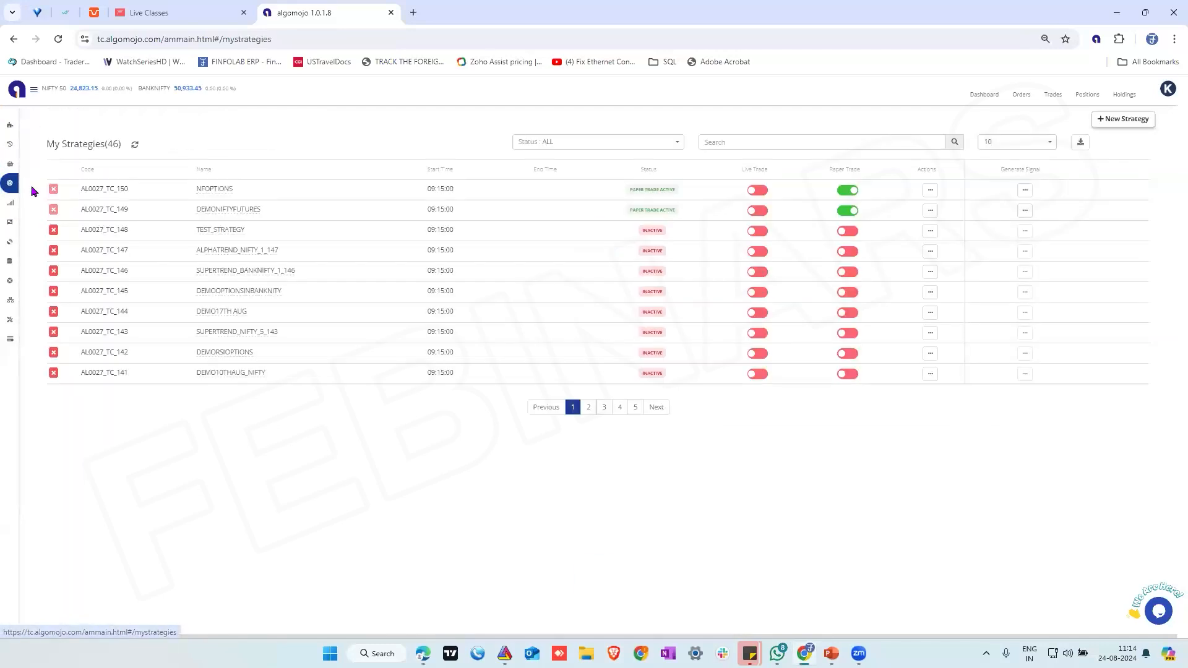
Go to the received signals and filter them by the NFOPTIONS strategy using its code number 150
double_click(124, 191)
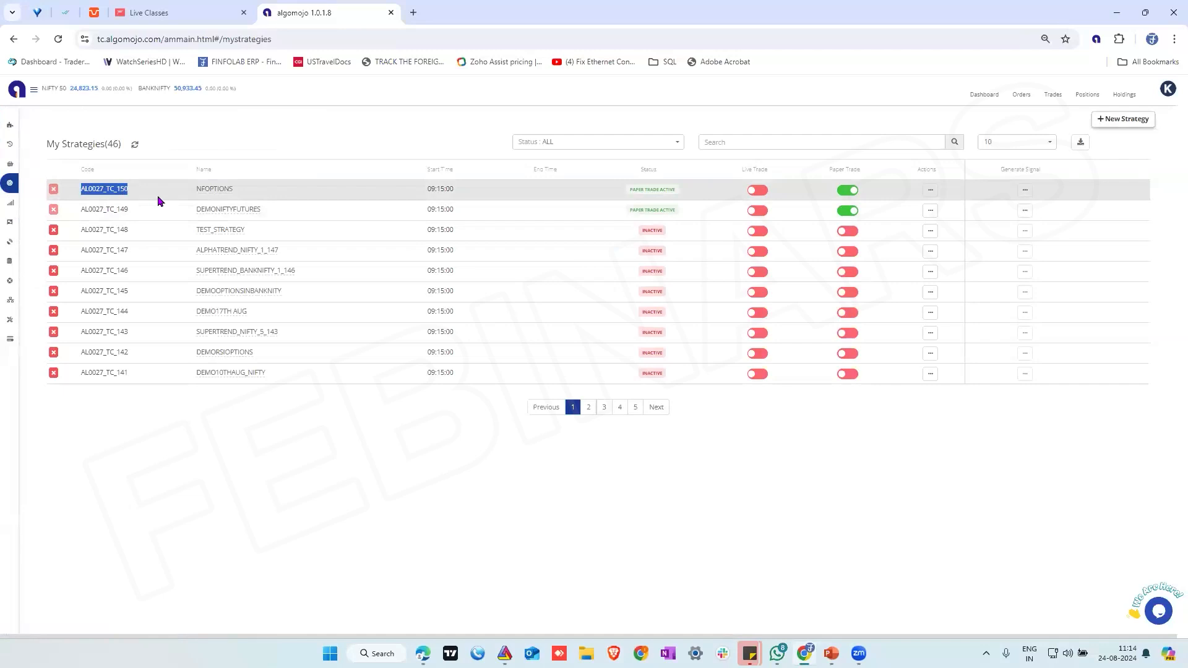
mouse_move(10, 205)
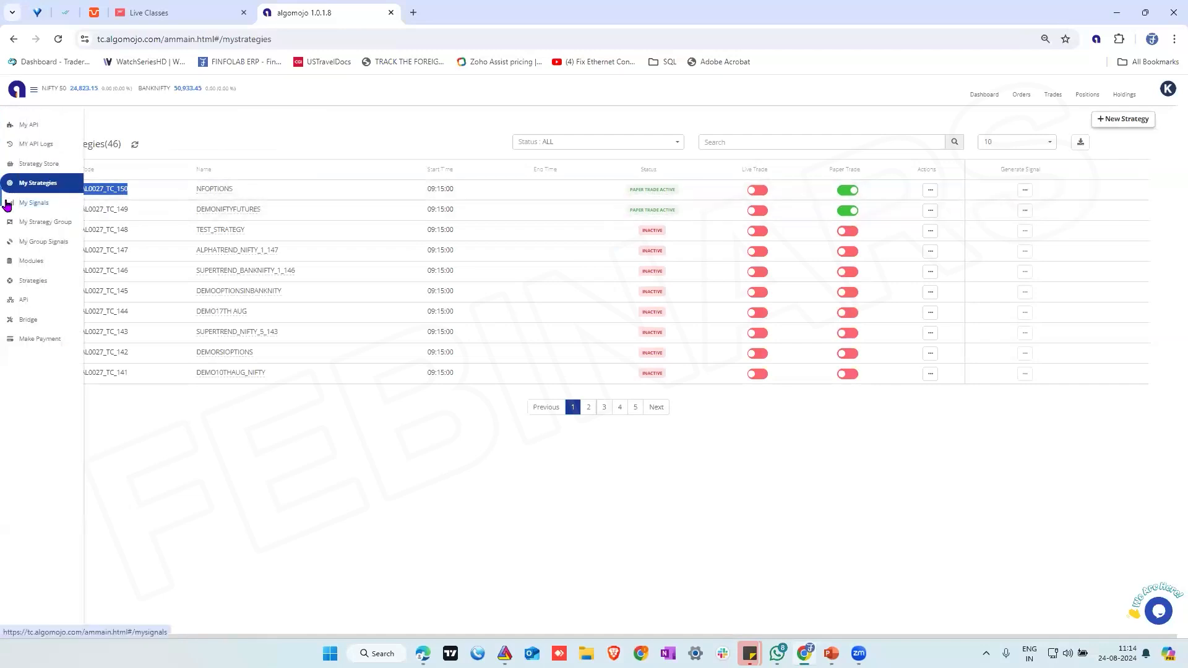
click(36, 204)
click(123, 158)
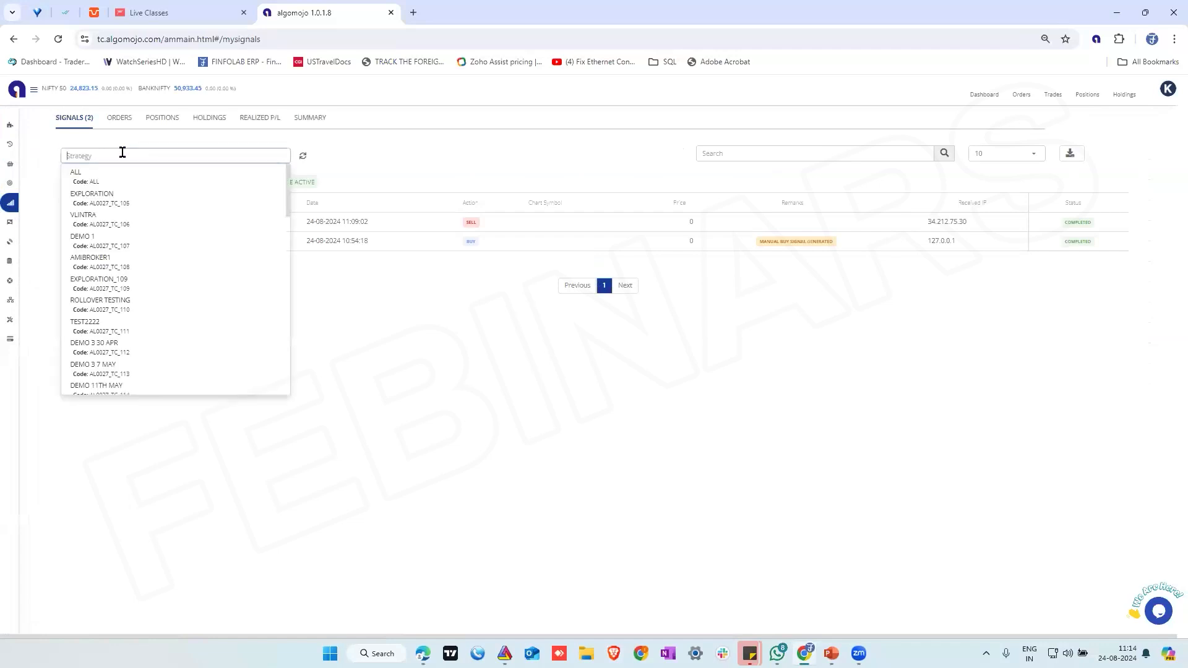
text(14)
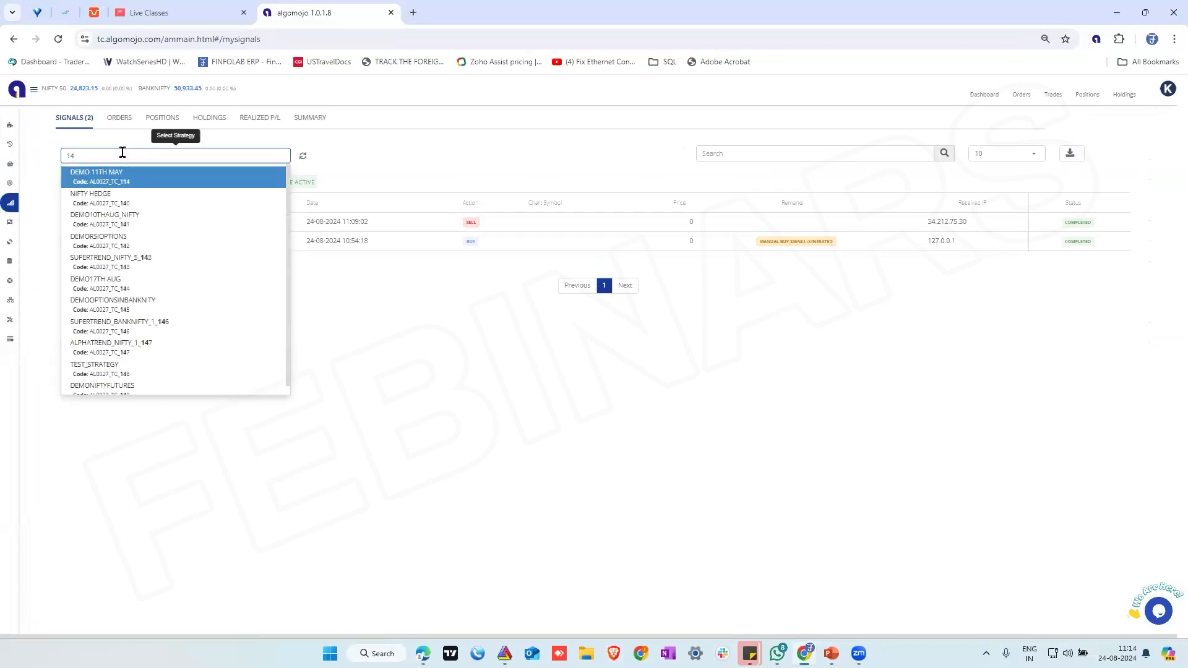
key(BackSpace)
text(50)
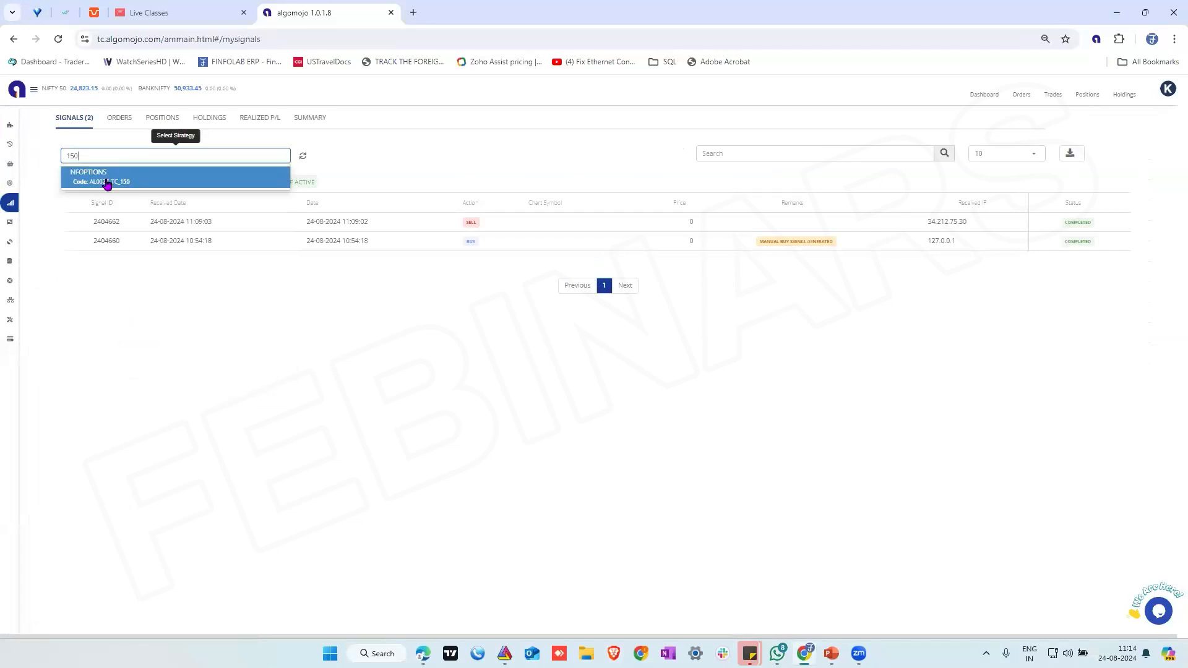
click(106, 183)
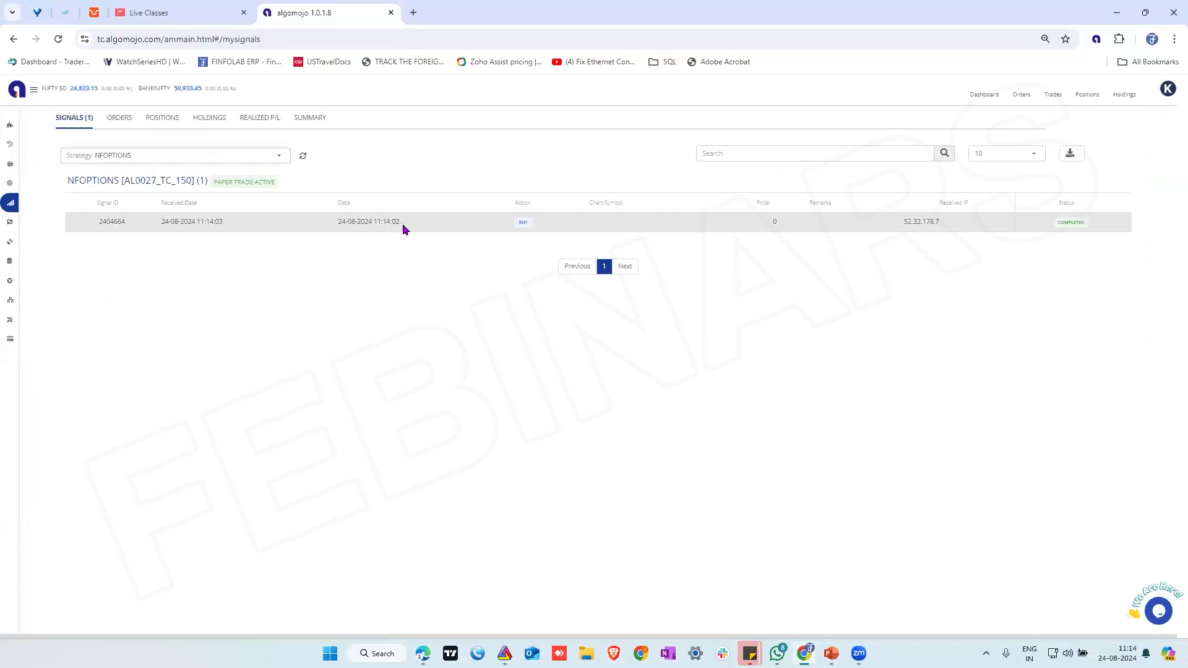
Examine the NFOPTIONS strategy's order, including its instrument and entry time, and its open position
click(133, 121)
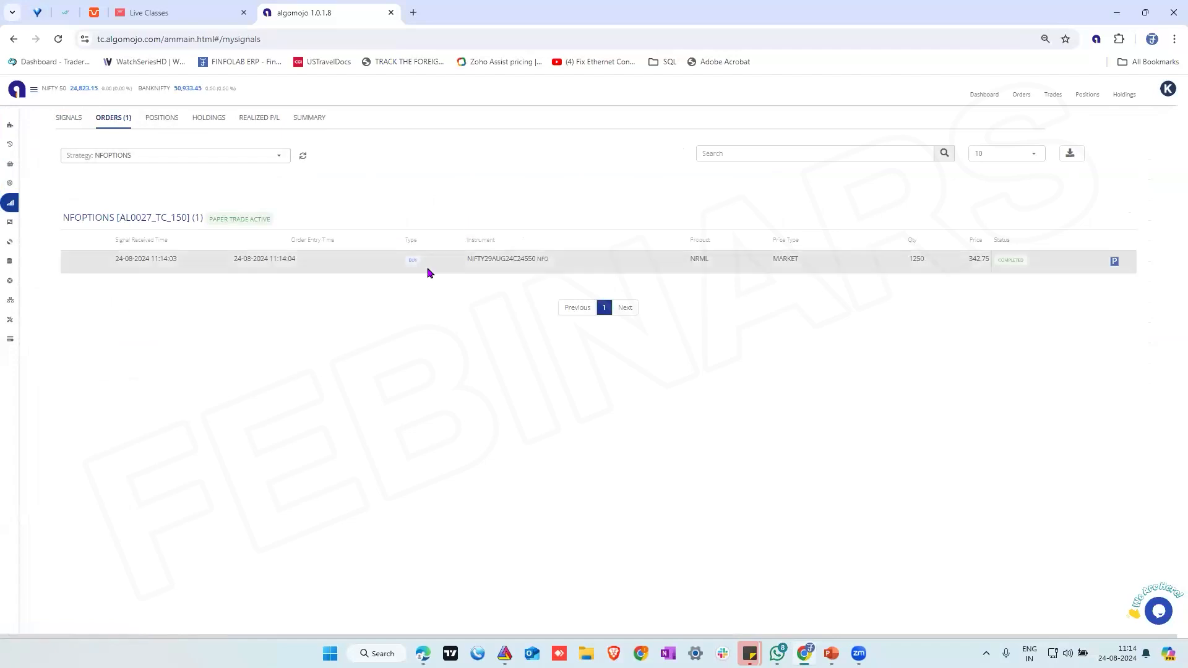
double_click(523, 261)
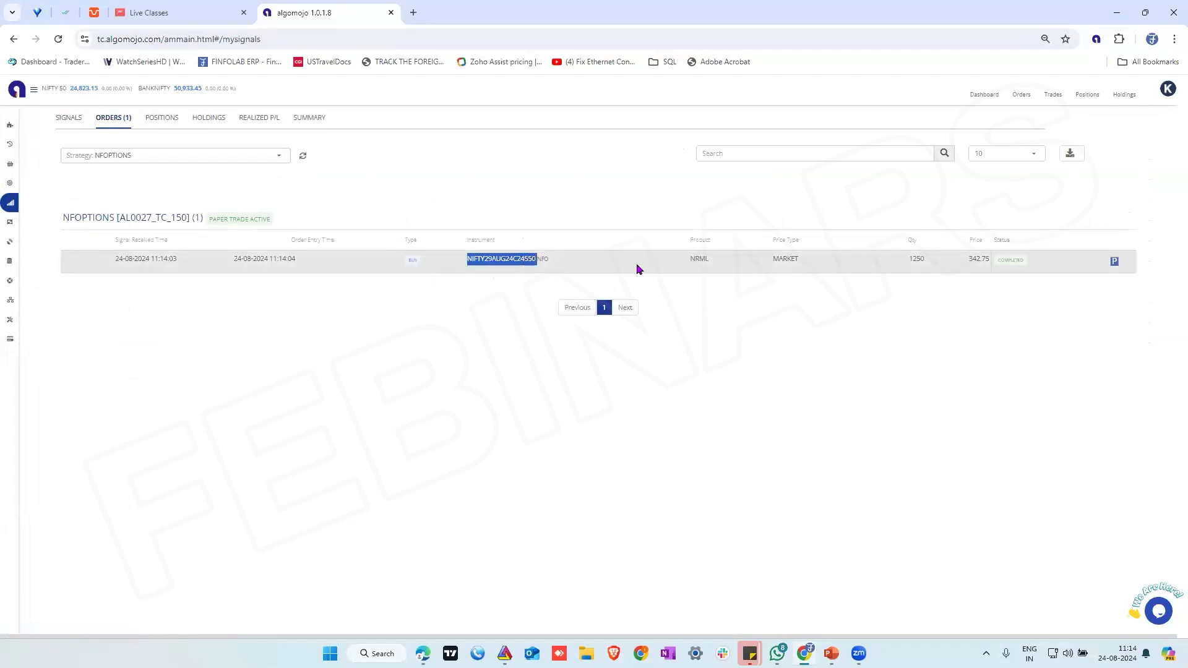
double_click(281, 258)
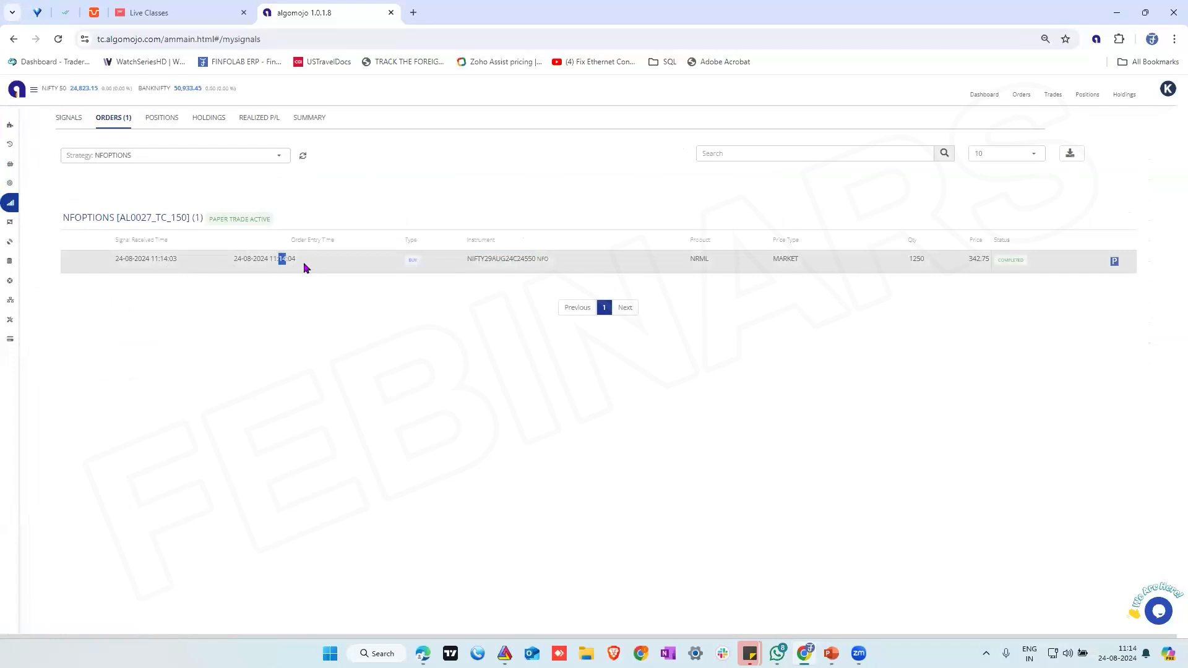
click(162, 118)
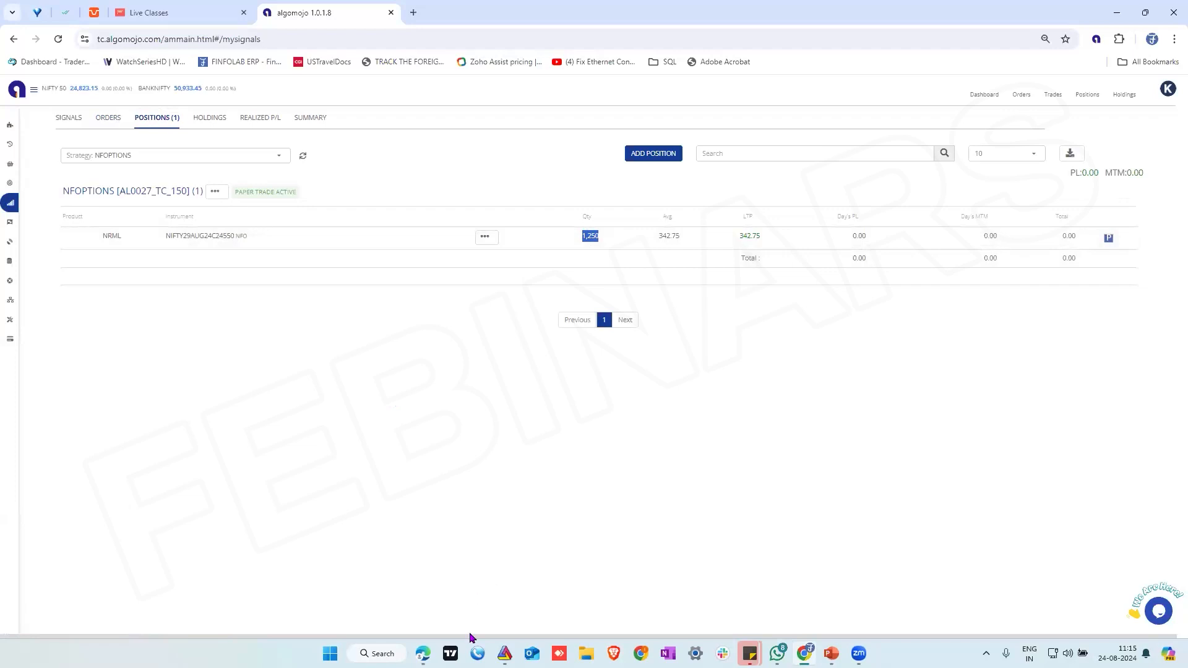
Switch to TradingView, check the Stoch RSI on the BTCUSDT chart against the alert log, and return to Algomojo
click(422, 653)
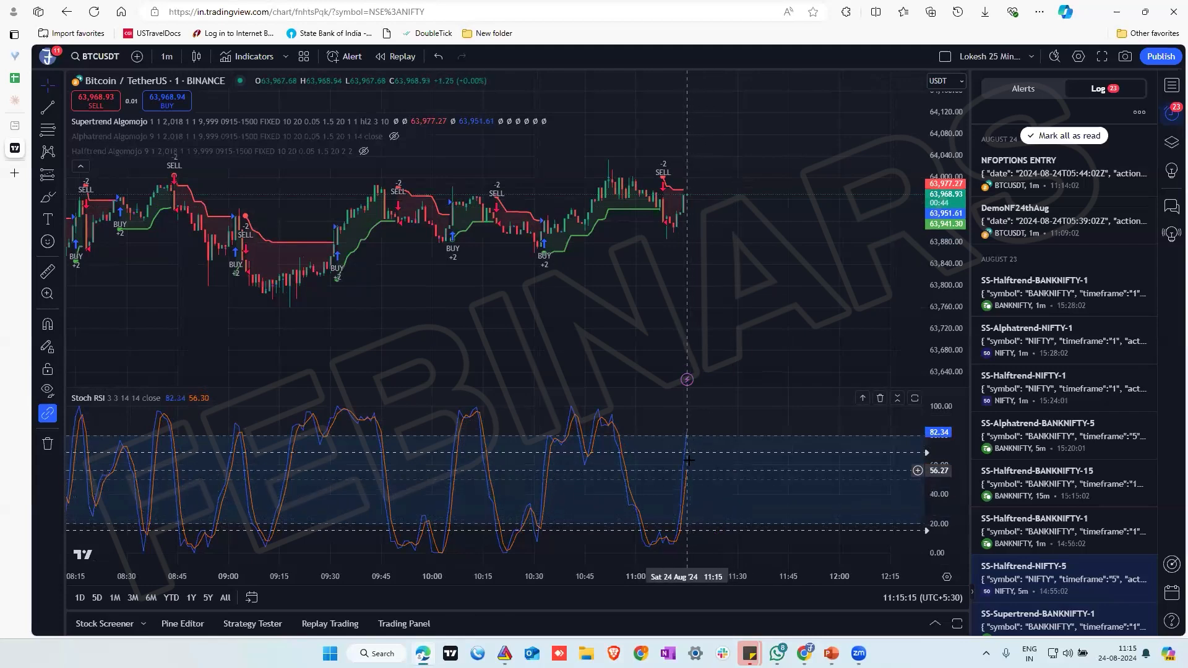
drag(701, 460, 702, 459)
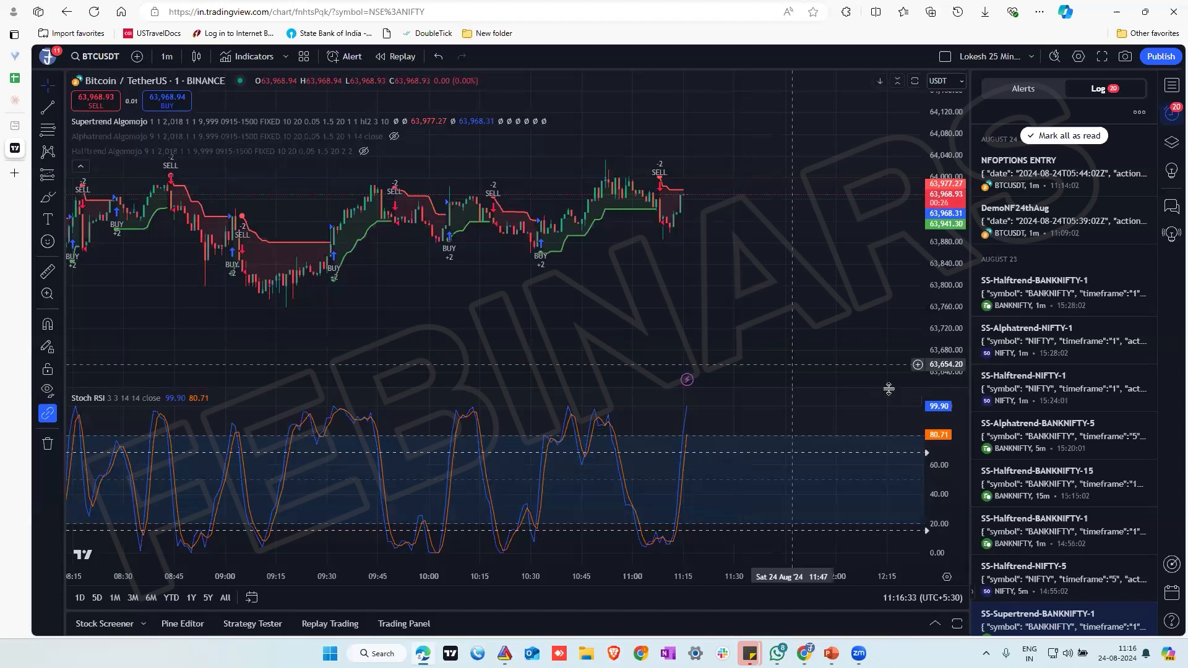
click(805, 653)
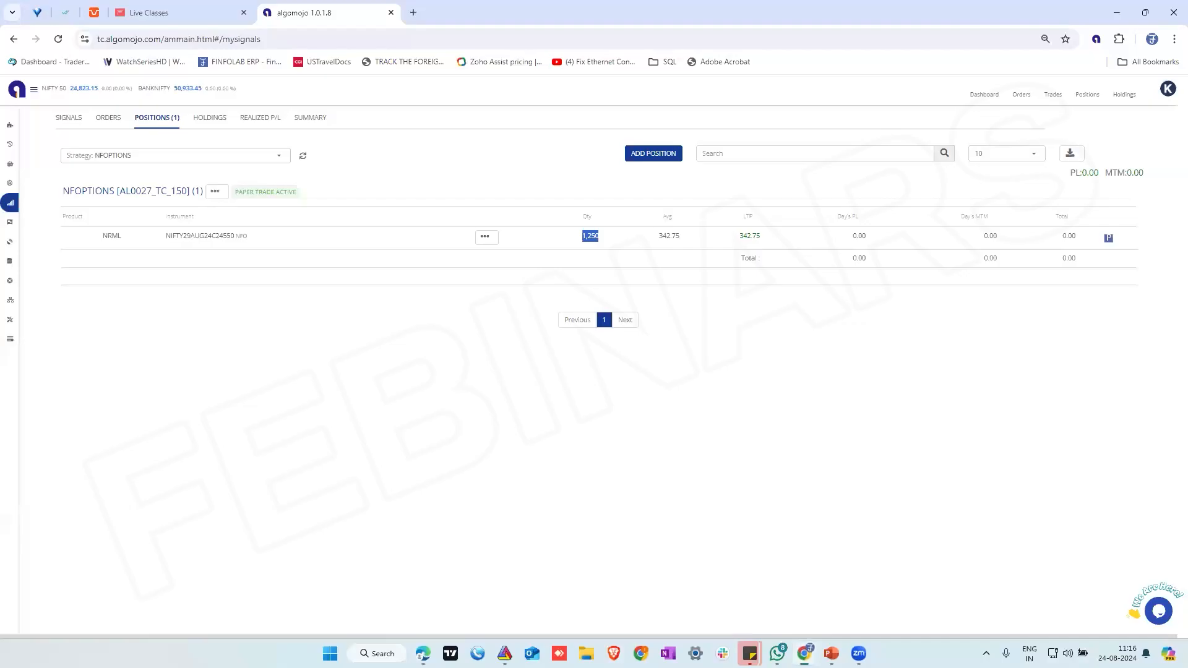
Start a new strategy named BANKOPTIONS with the STOP + REVERSAL (BUY+SELL, SHORT+COVER) rule and the Options - Dynamic Symbol segment
mouse_move(74, 234)
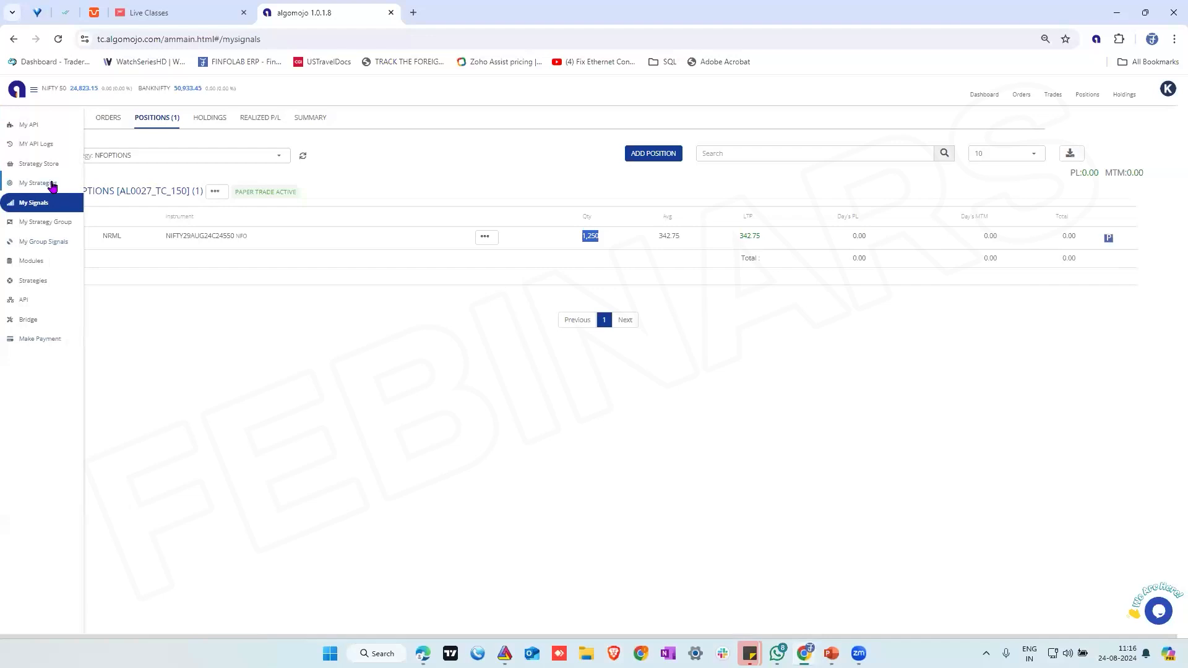
click(53, 185)
click(1126, 123)
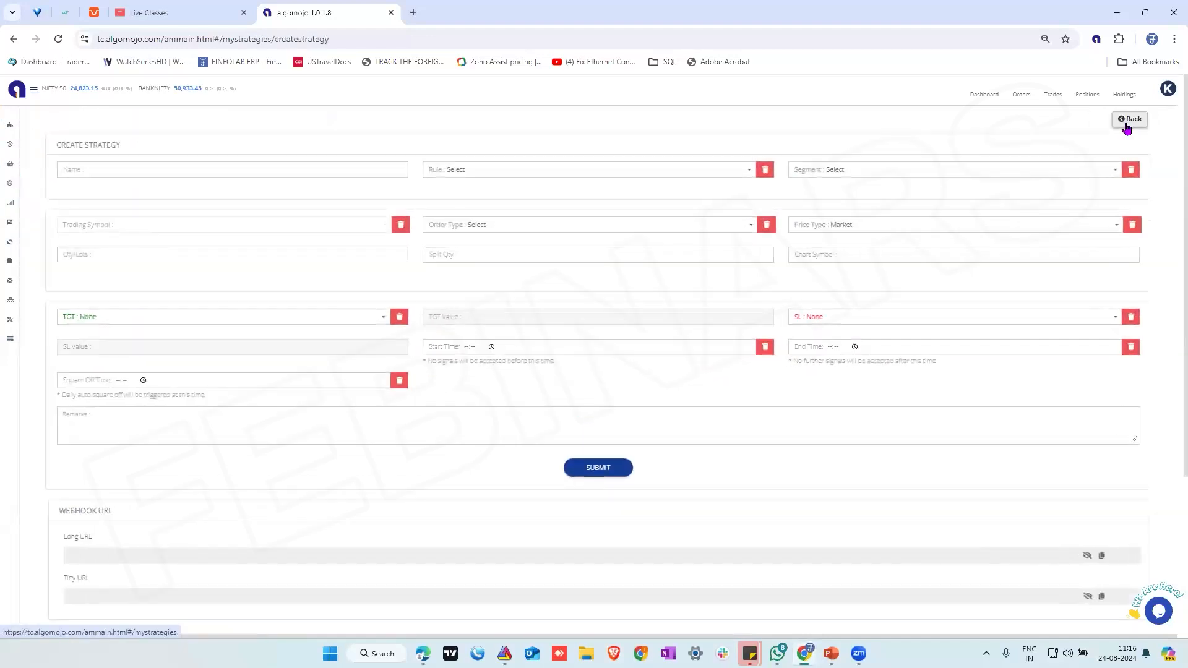
click(146, 171)
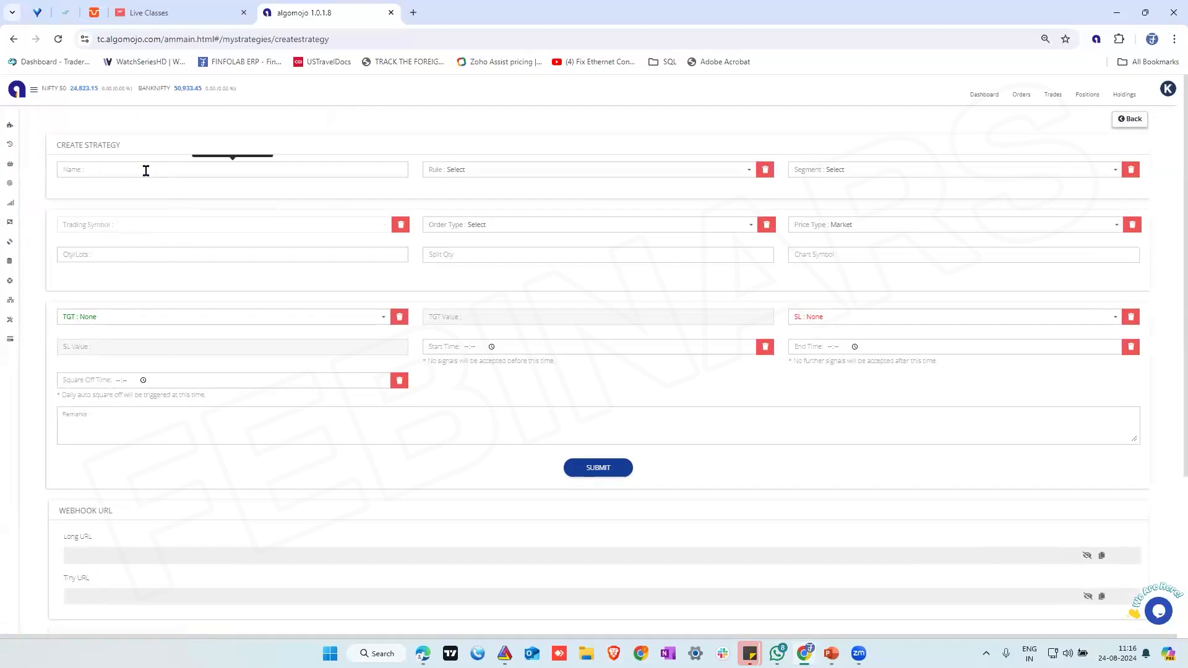
text(BANKOPTIONS)
click(481, 174)
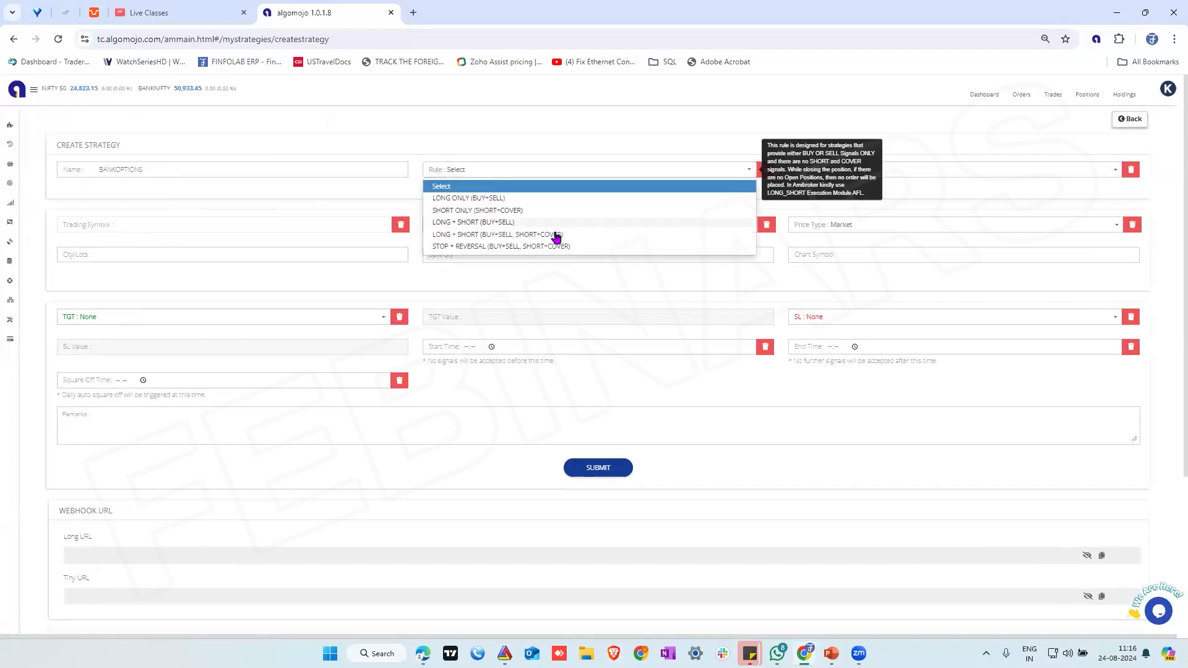
click(508, 246)
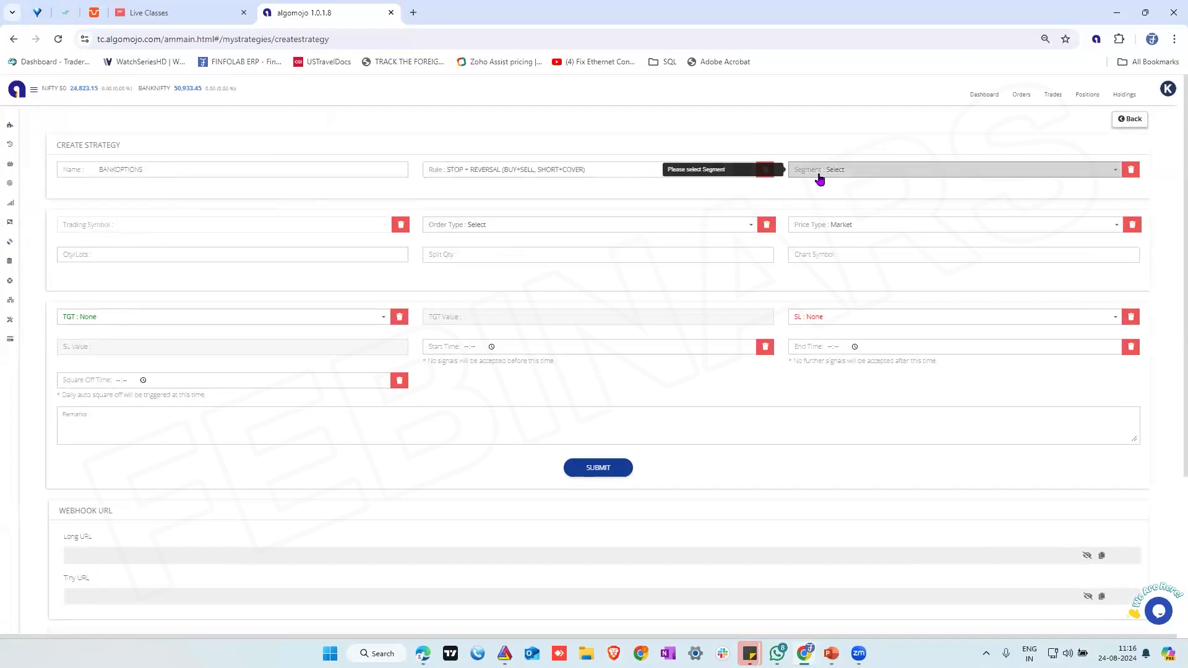
click(820, 174)
click(822, 223)
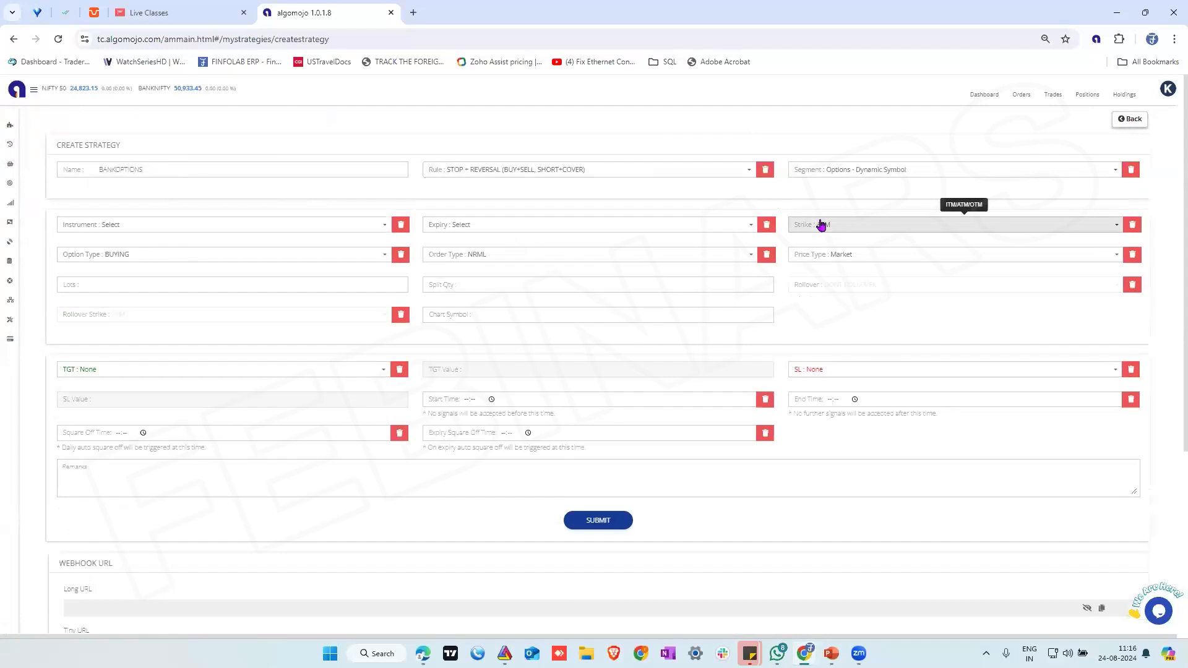
Set the strategy's instrument to BANKNIFTY, the expiry to Current Month and the strike to OTM1
click(153, 228)
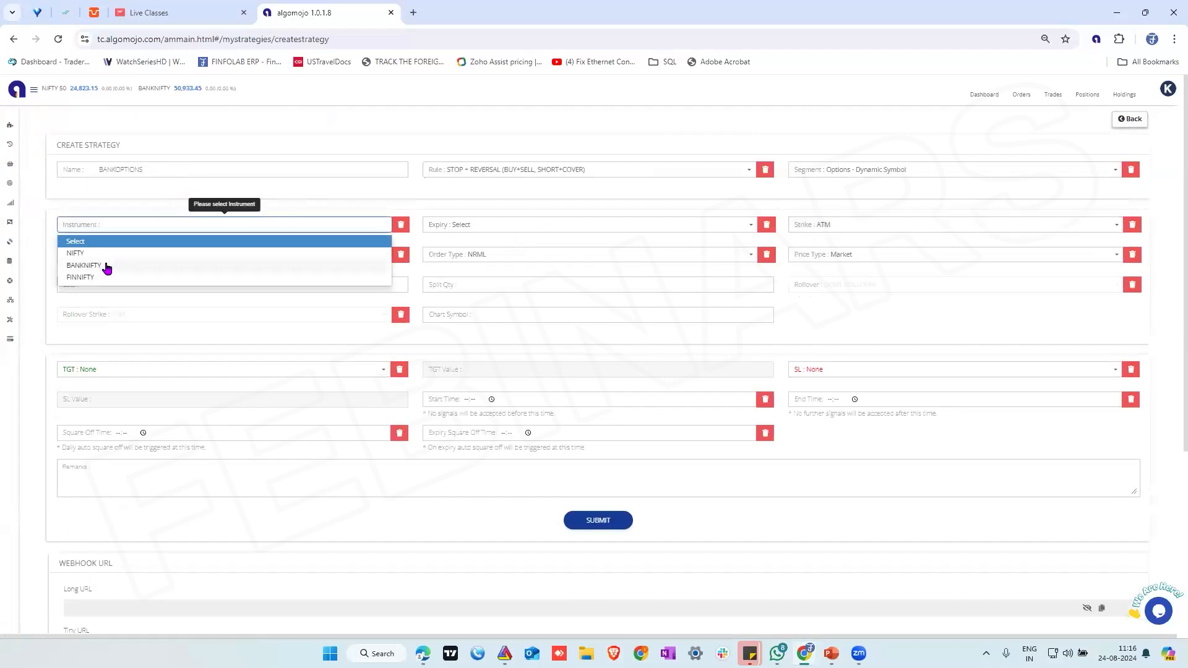
click(106, 267)
click(471, 230)
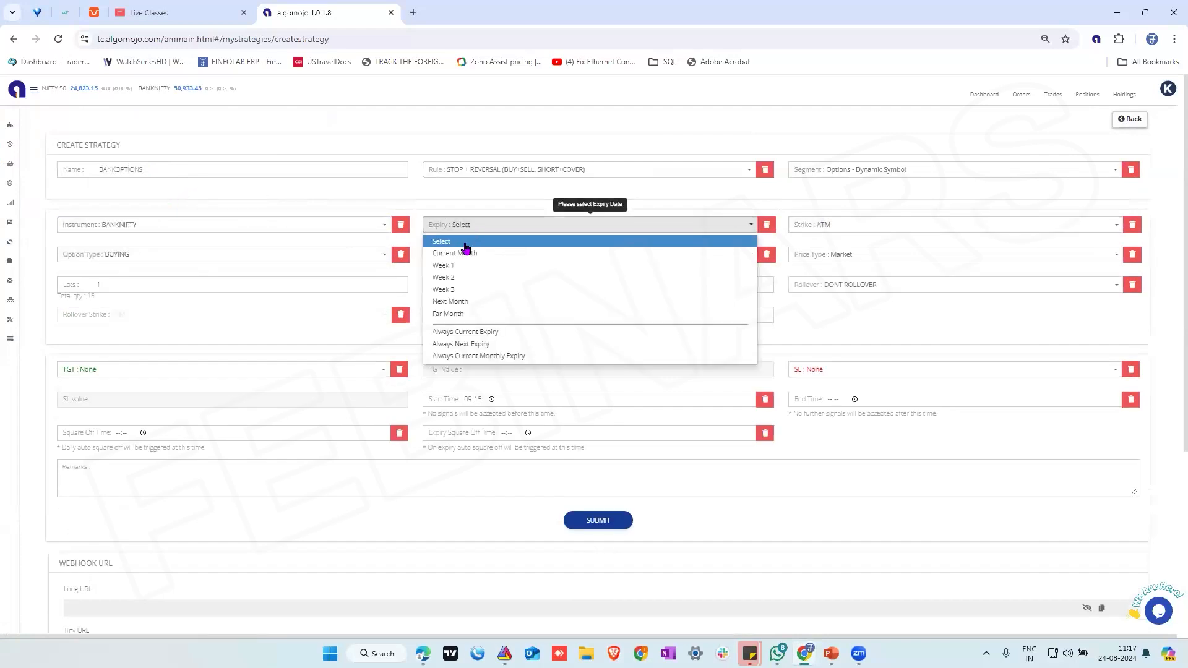
click(452, 254)
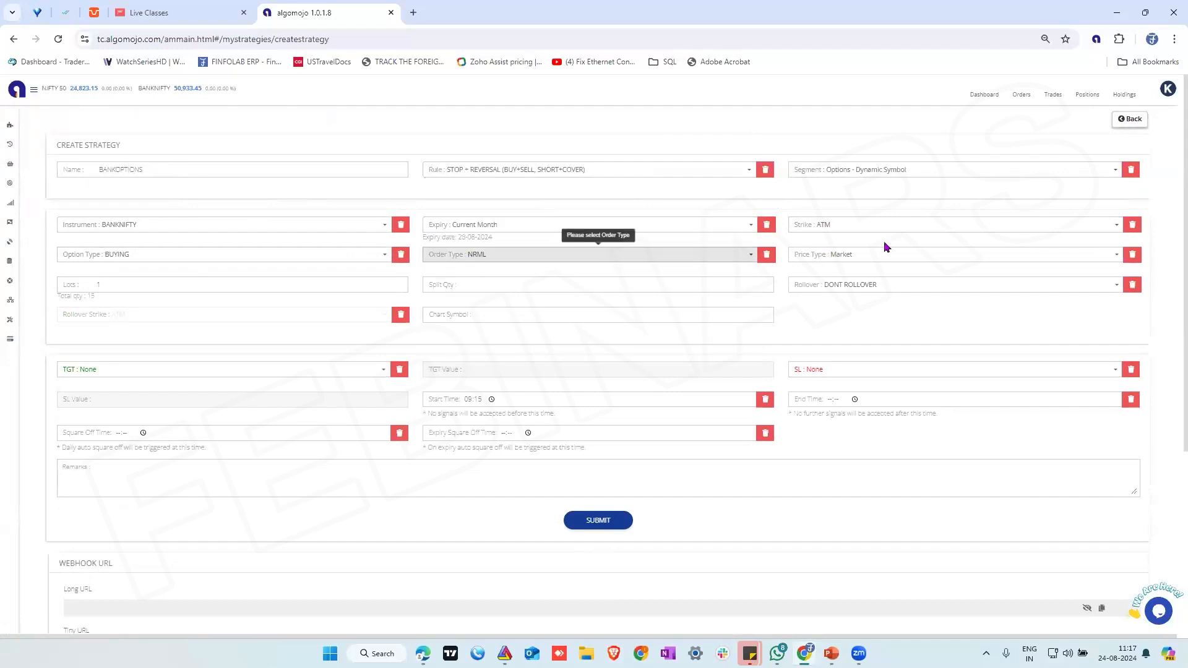
click(860, 226)
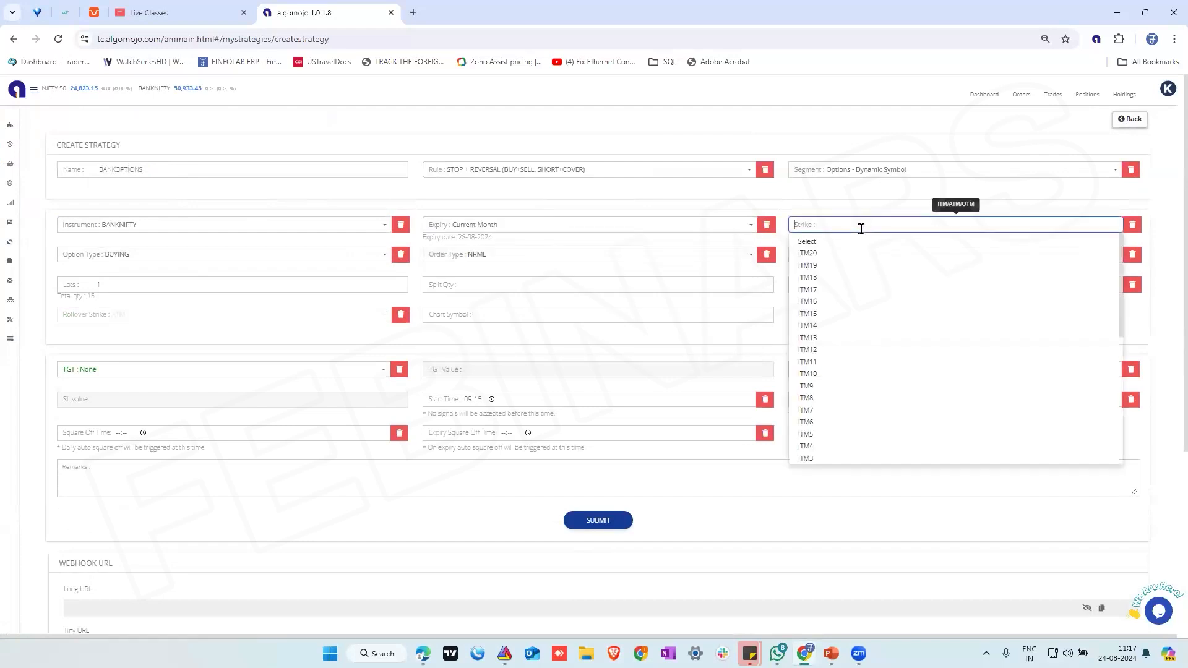
text(OTM)
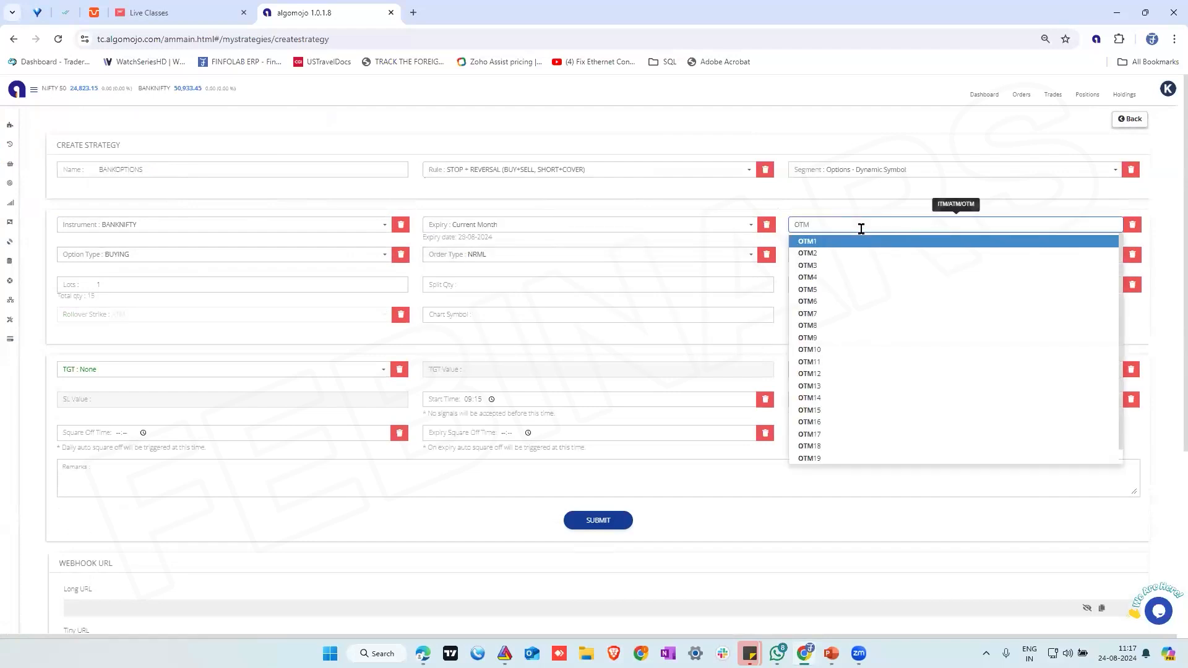
text(1)
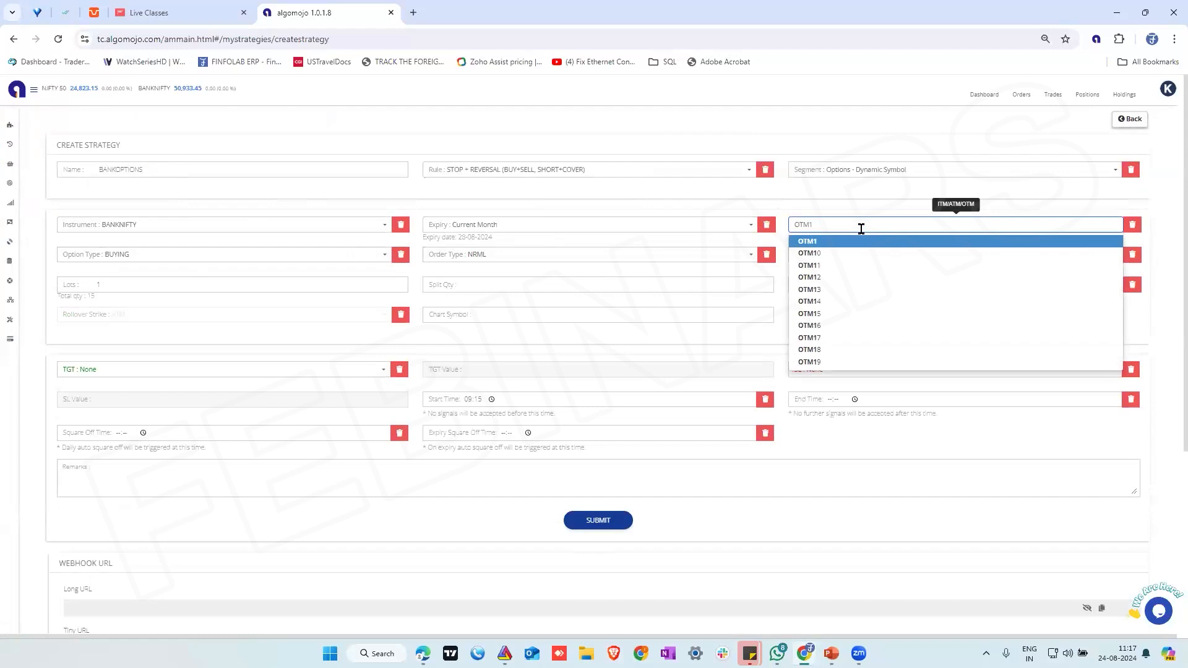
click(809, 241)
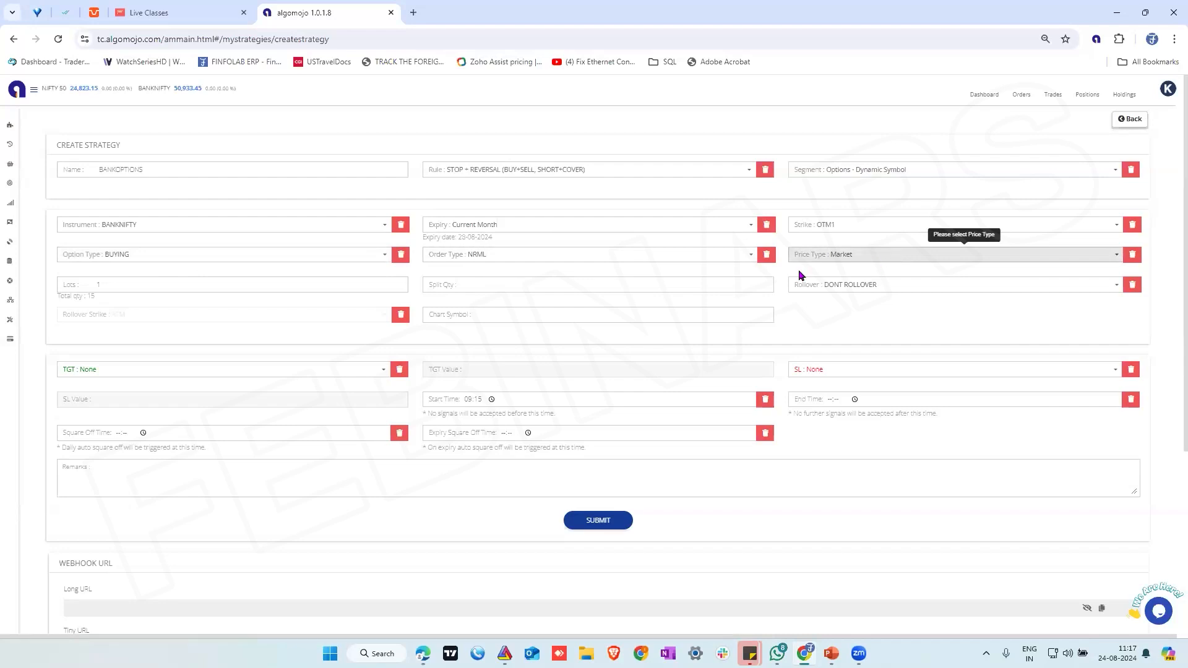
Set the lots to 300 and submit the BANKOPTIONS strategy
click(140, 288)
key(BackSpace)
text(500)
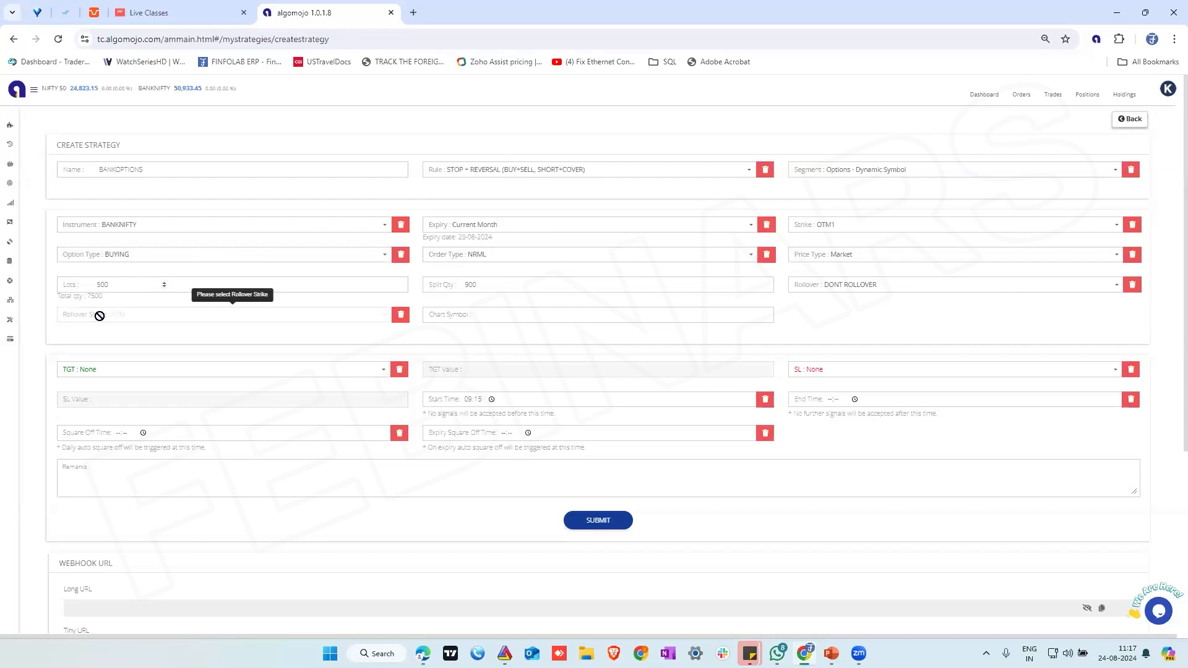
key(BackSpace)
key(BackSpace)
text(300)
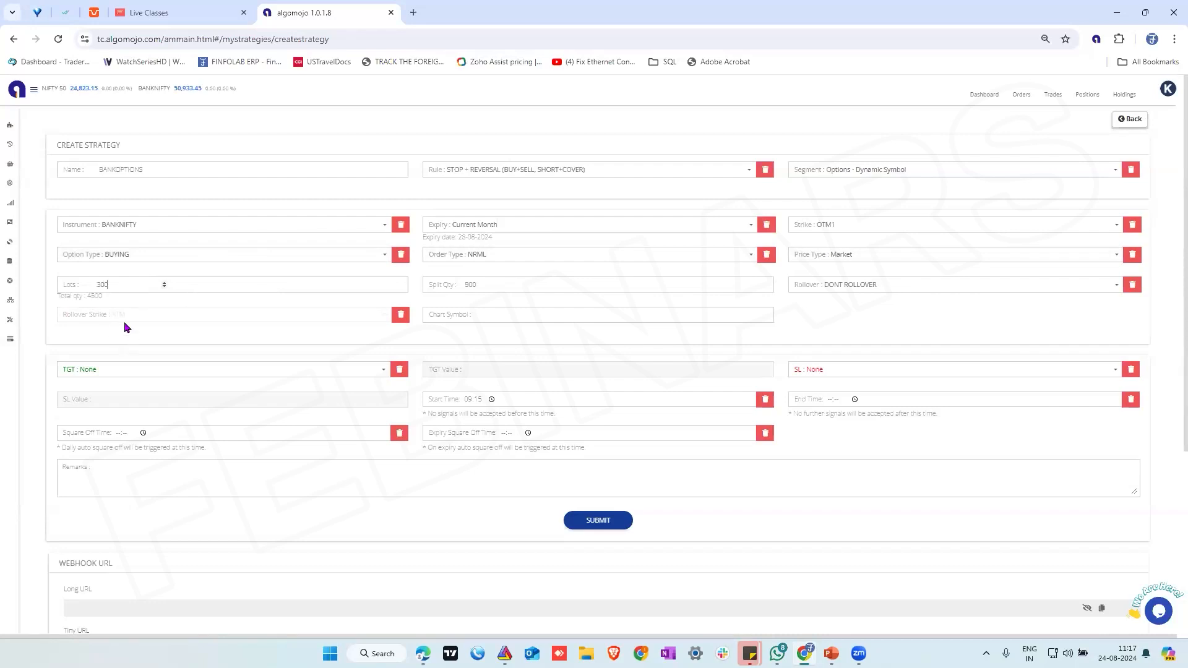
click(479, 289)
click(606, 527)
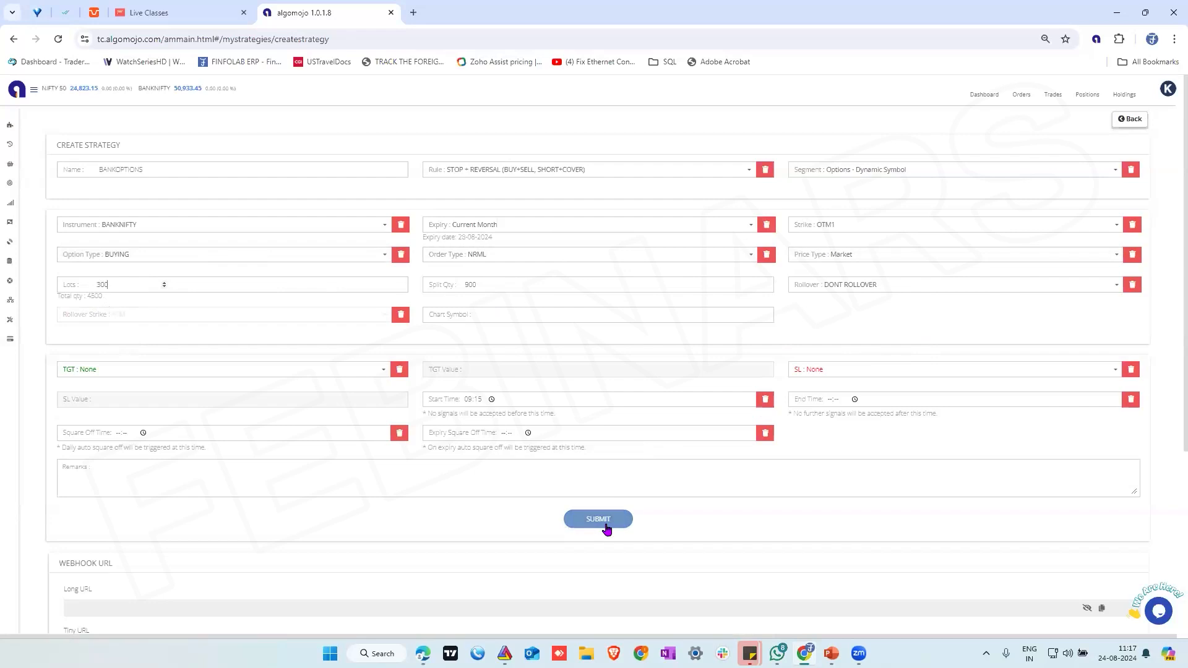
Display the TradingView indicator messages for the BANKOPTIONS strategy and copy the BUY message
scroll(803, 533, down, 3)
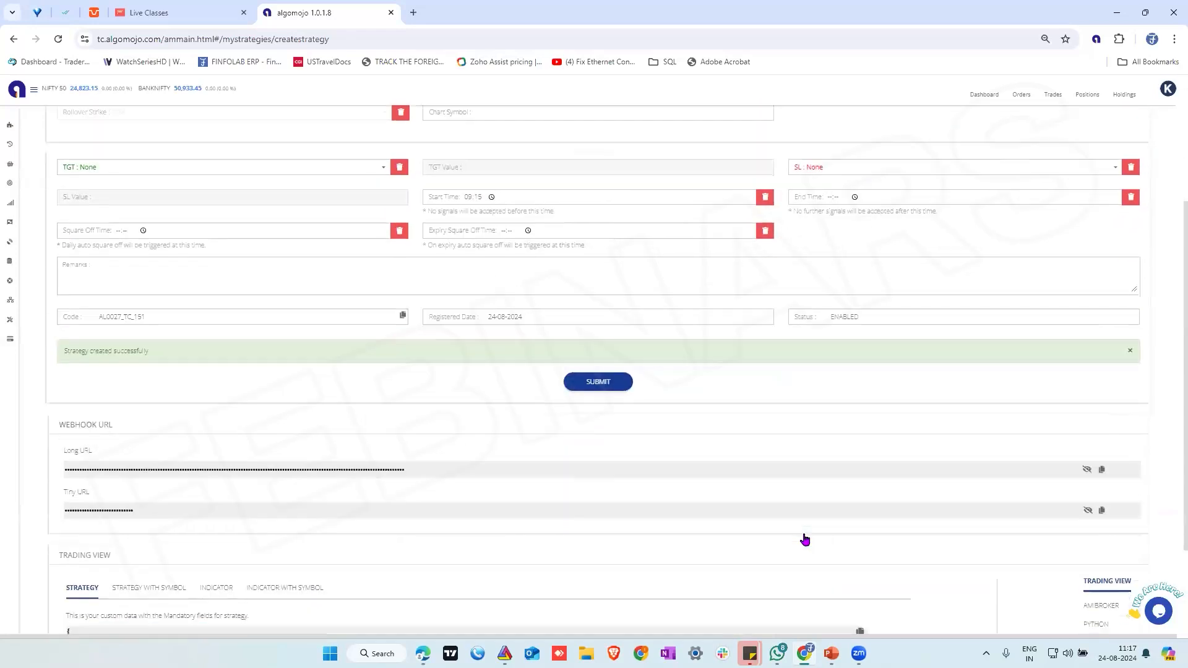
scroll(804, 540, down, 2)
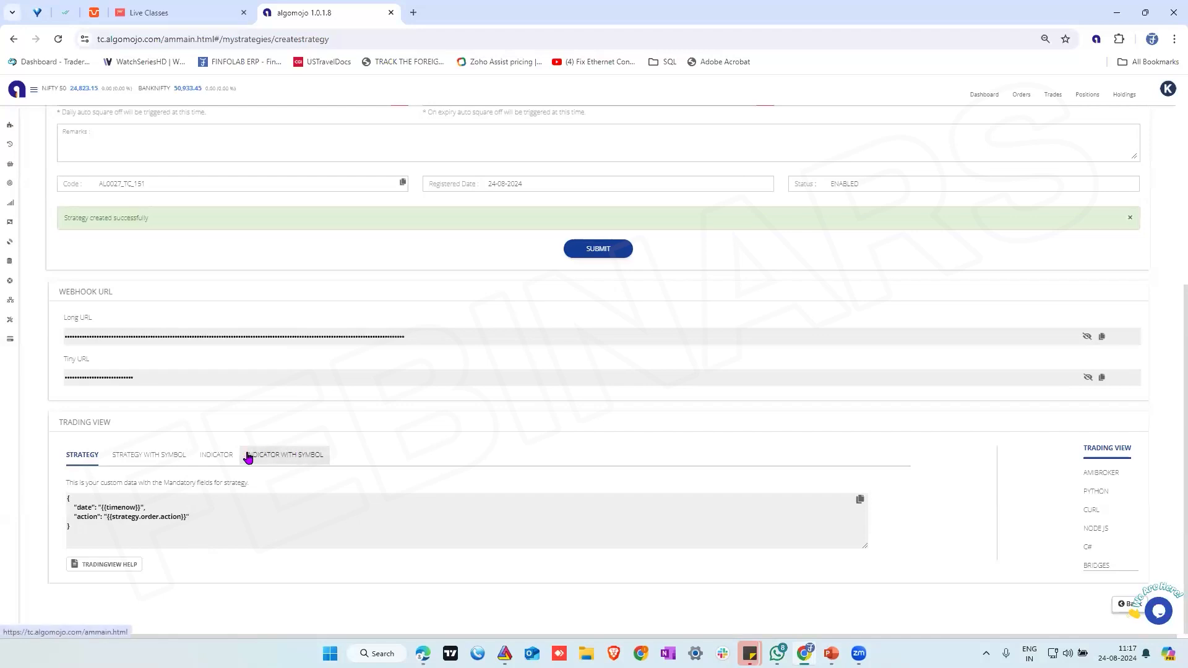
click(210, 458)
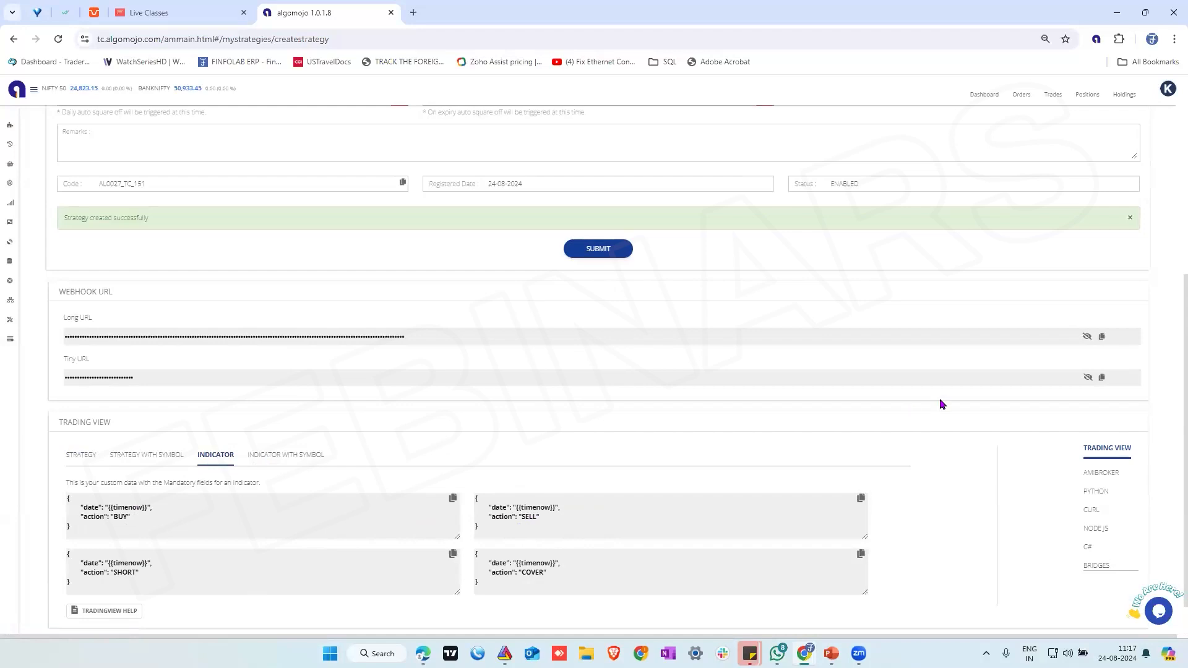
scroll(939, 398, up, 5)
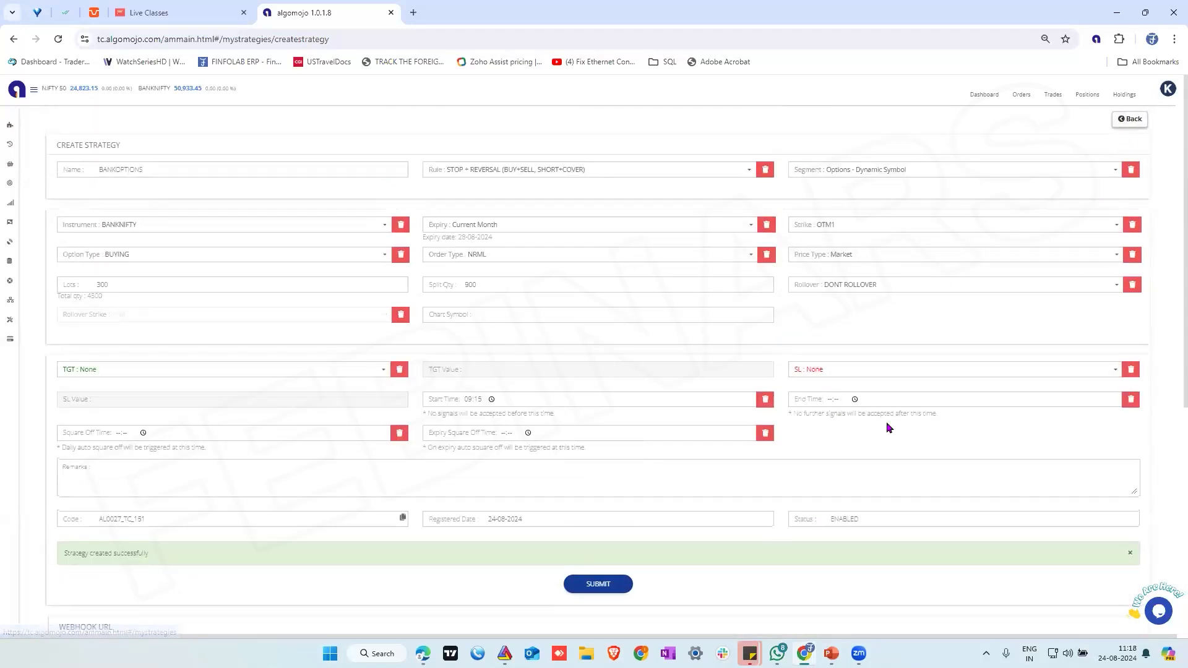
scroll(888, 421, down, 5)
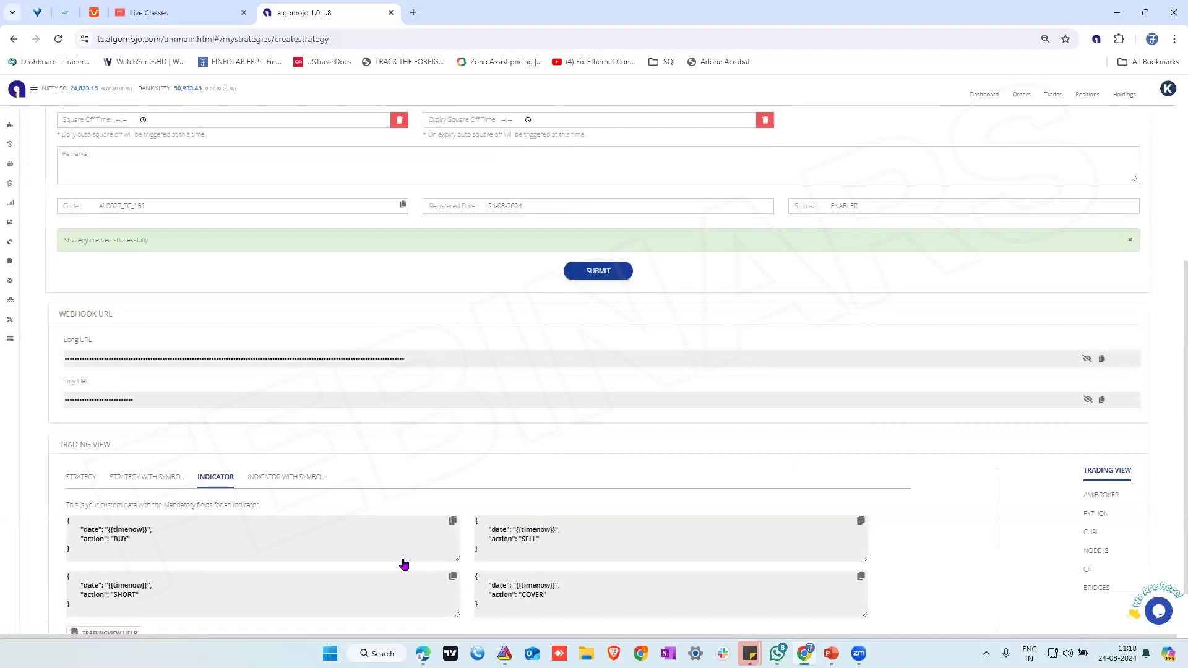
scroll(403, 562, down, 1)
click(452, 464)
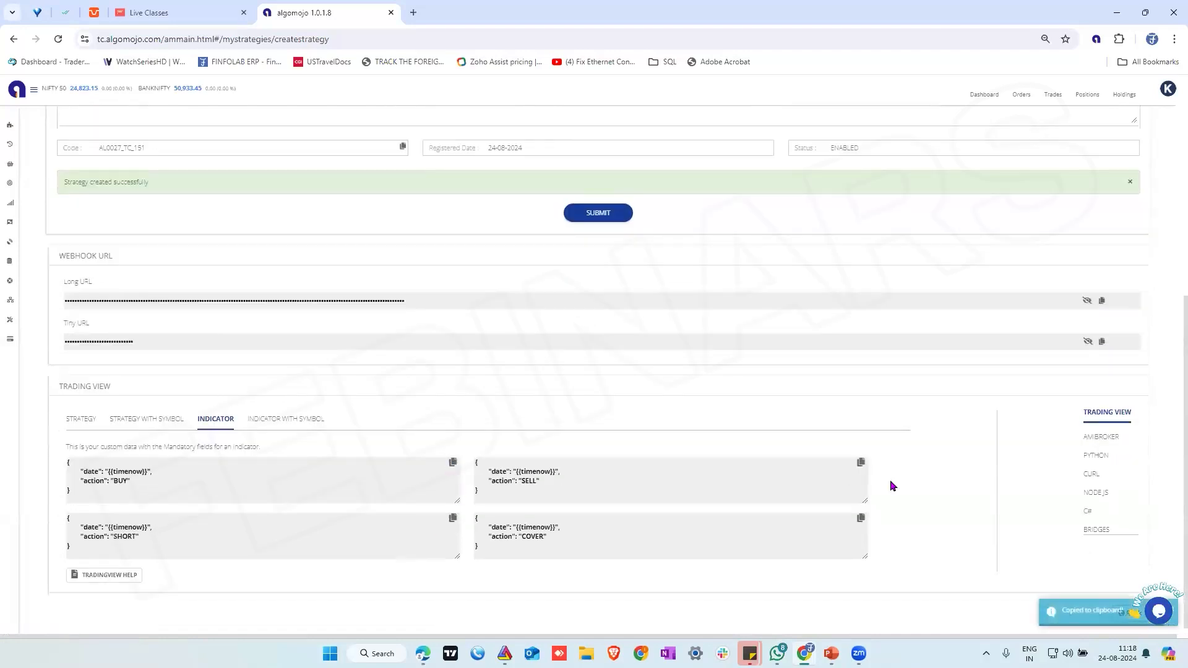
scroll(891, 480, up, 6)
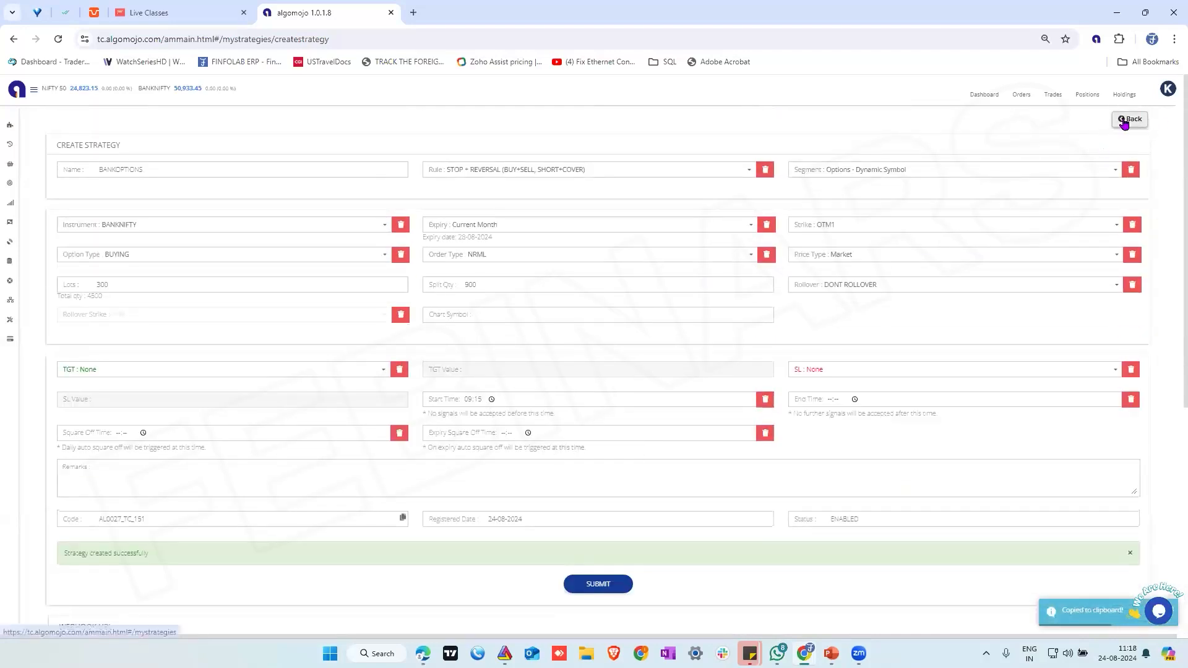
Turn on paper trading for the BANKOPTIONS strategy in the strategy list and switch to the TradingView chart
click(1128, 120)
click(854, 194)
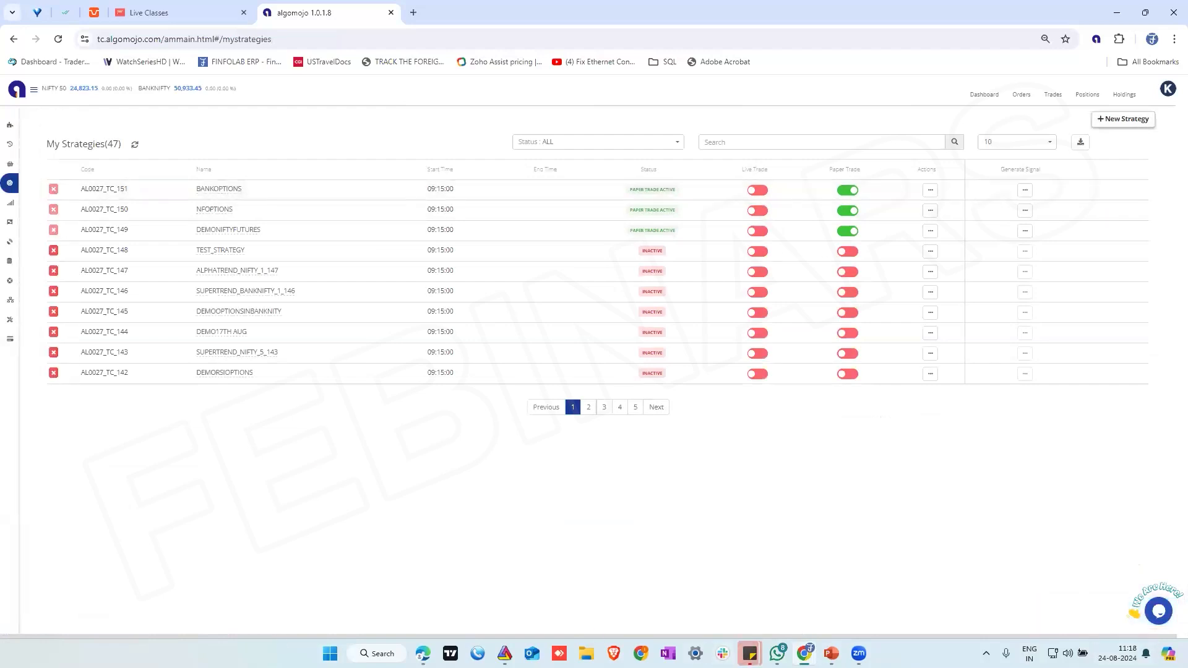
key(alt+Tab)
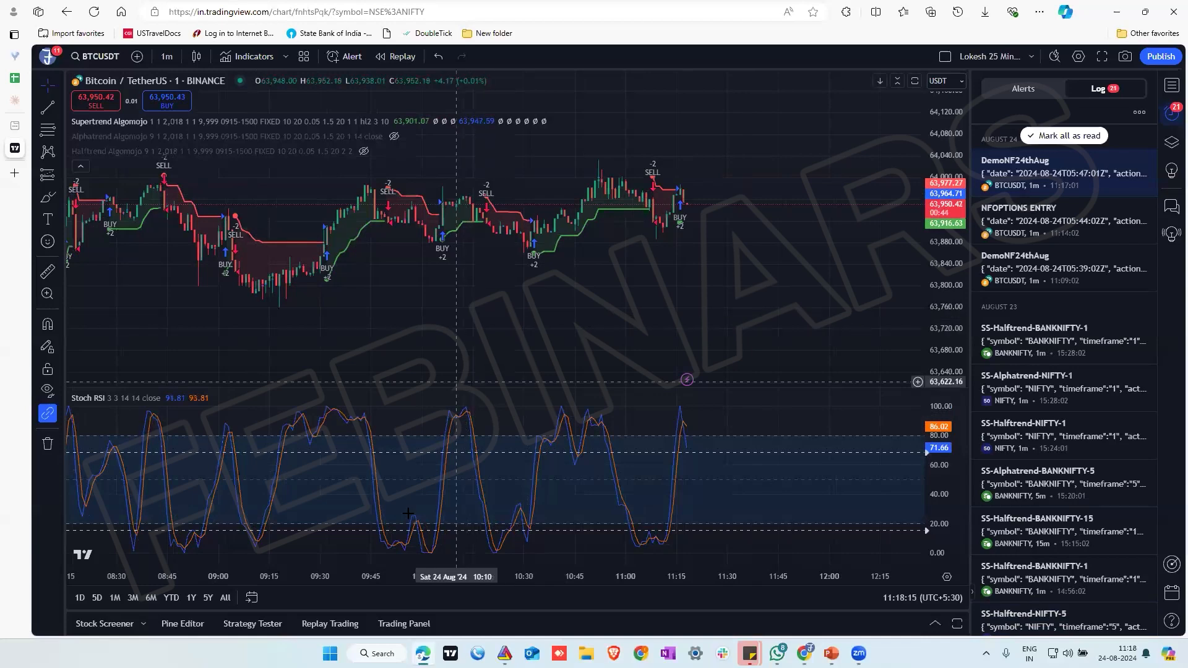
Draw a trend line on the BTCUSDT chart from the 07:18 low at about 63,629 to about 63,986 at 12:16
click(465, 562)
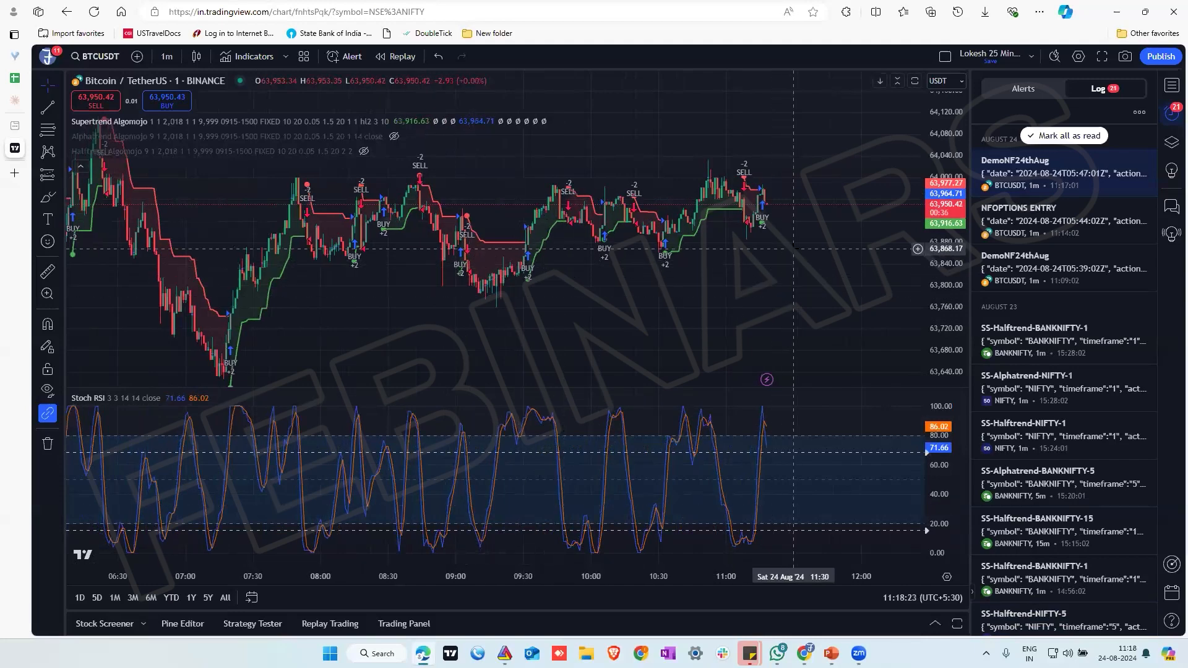
click(61, 110)
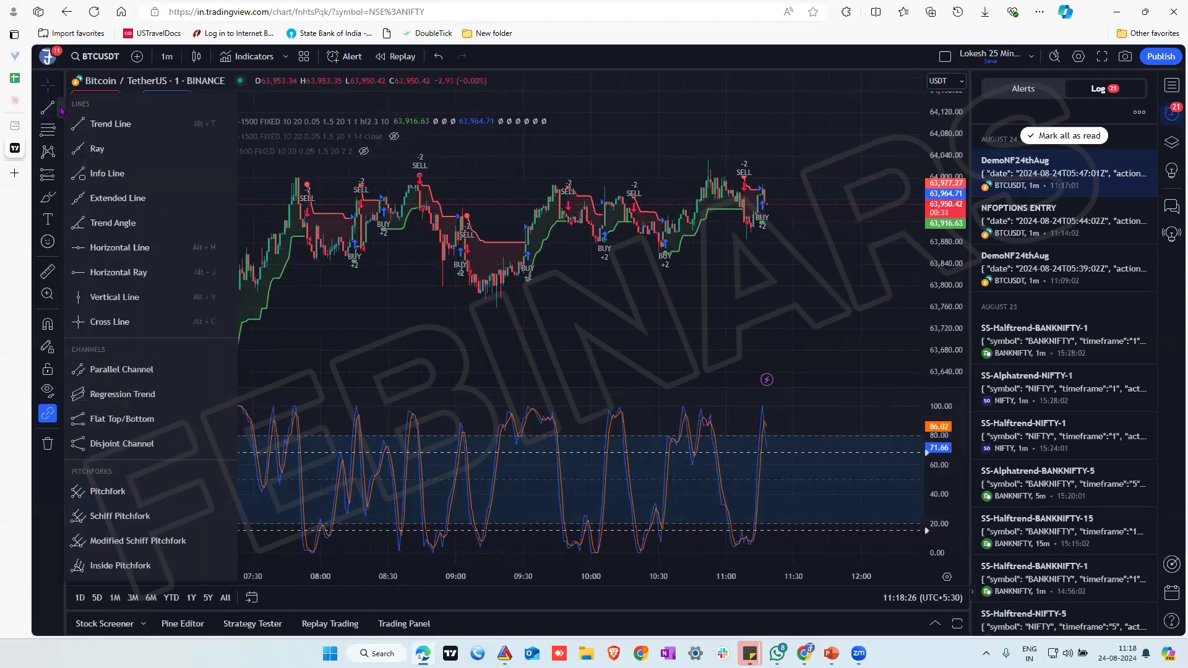
click(104, 123)
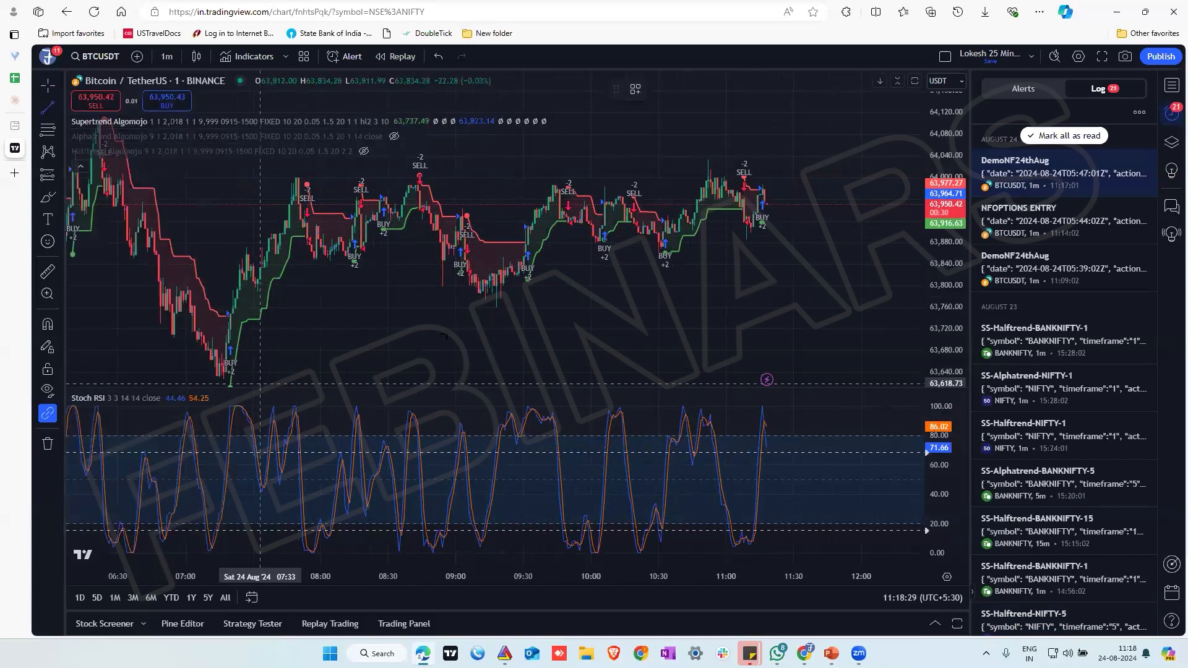
click(227, 377)
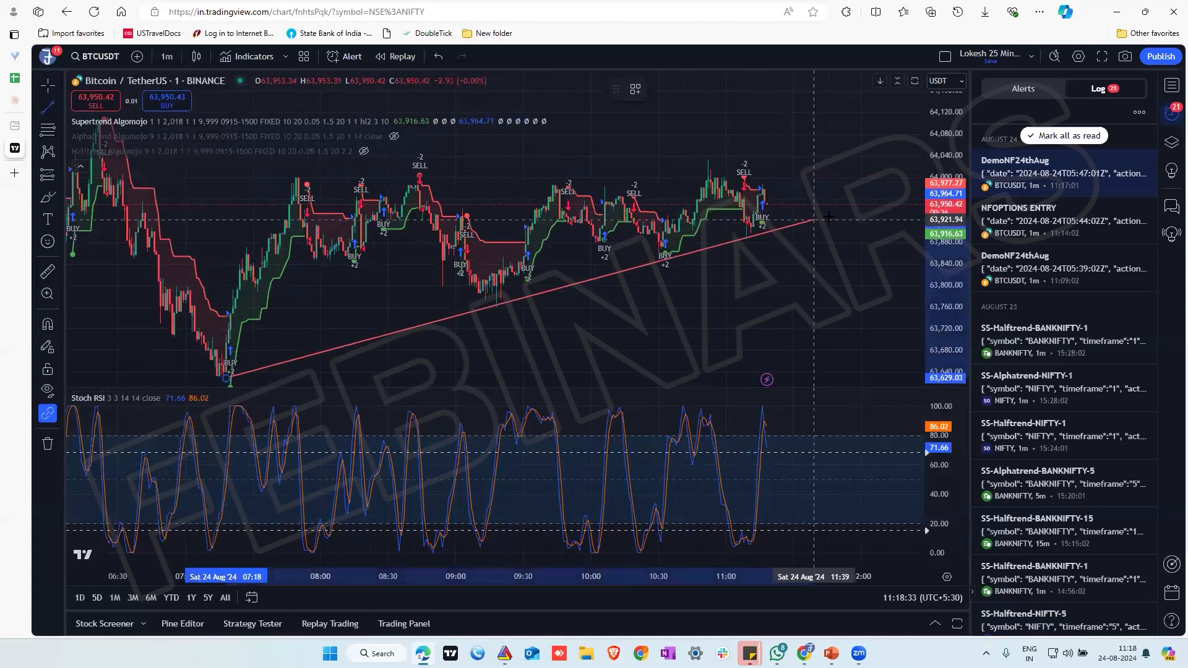
click(898, 185)
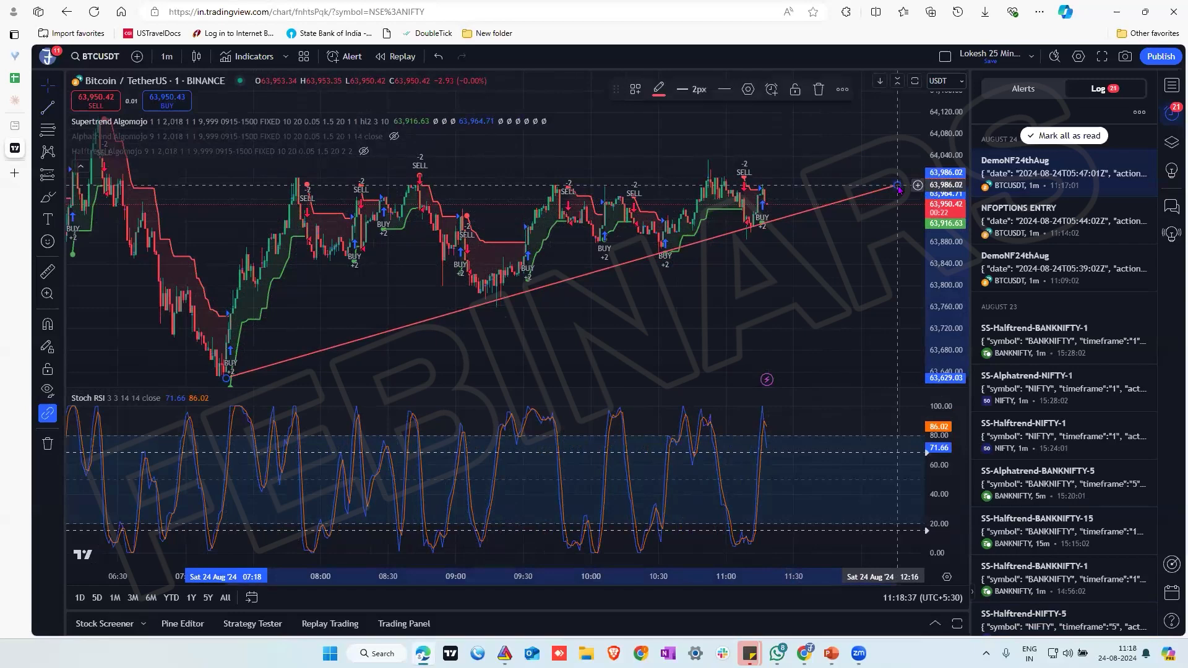
Start an alert on the trend line with the Crossing Down condition and the Once Per Bar Close trigger
right_click(797, 219)
click(815, 227)
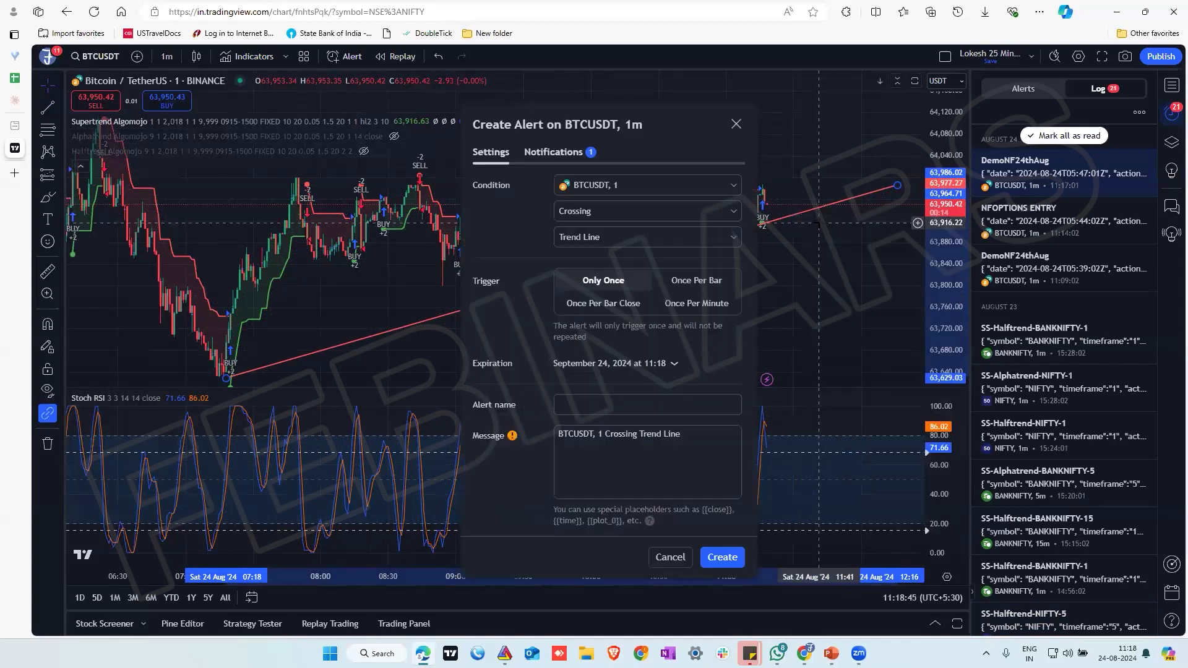
click(667, 214)
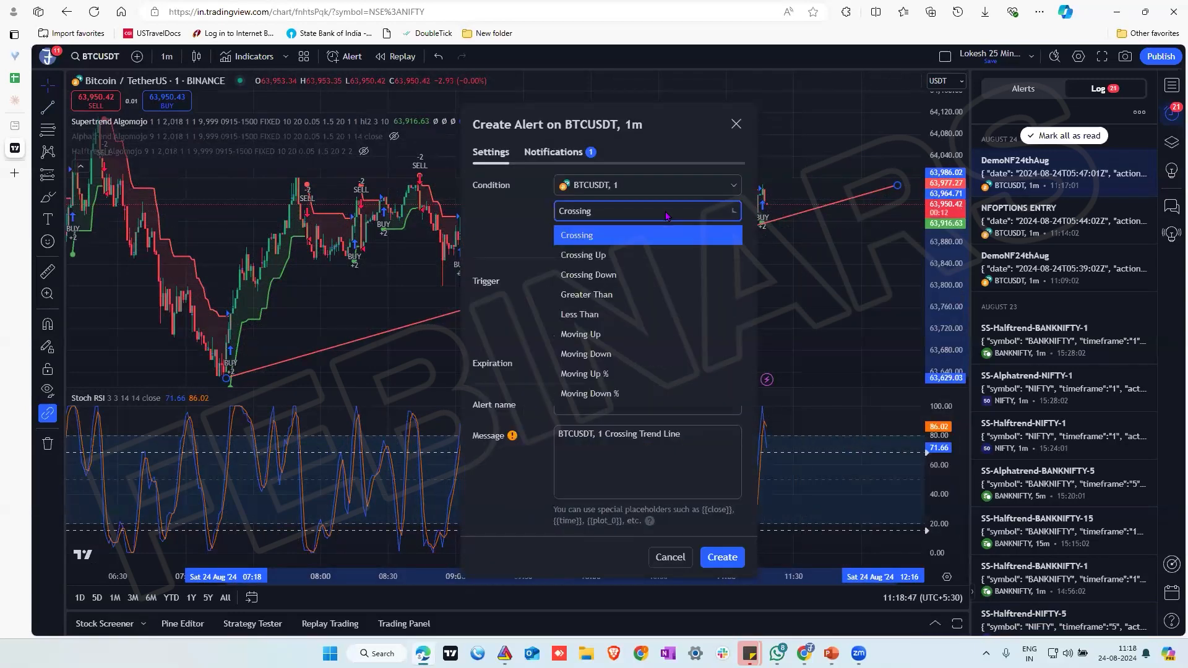
click(603, 274)
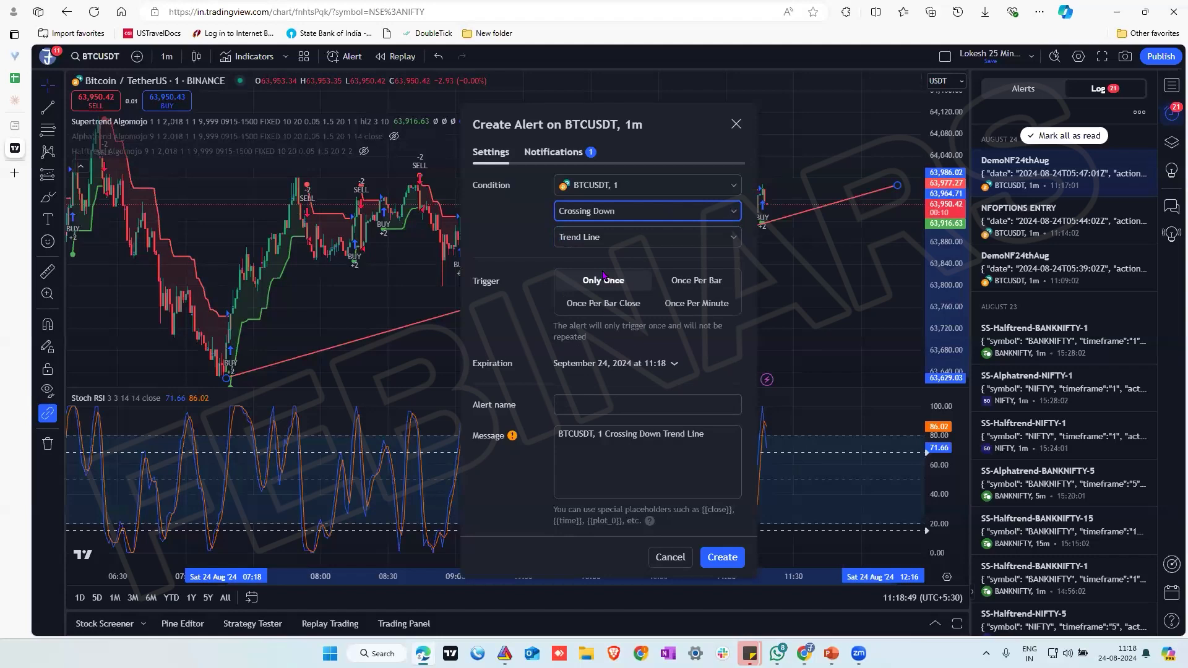
click(600, 304)
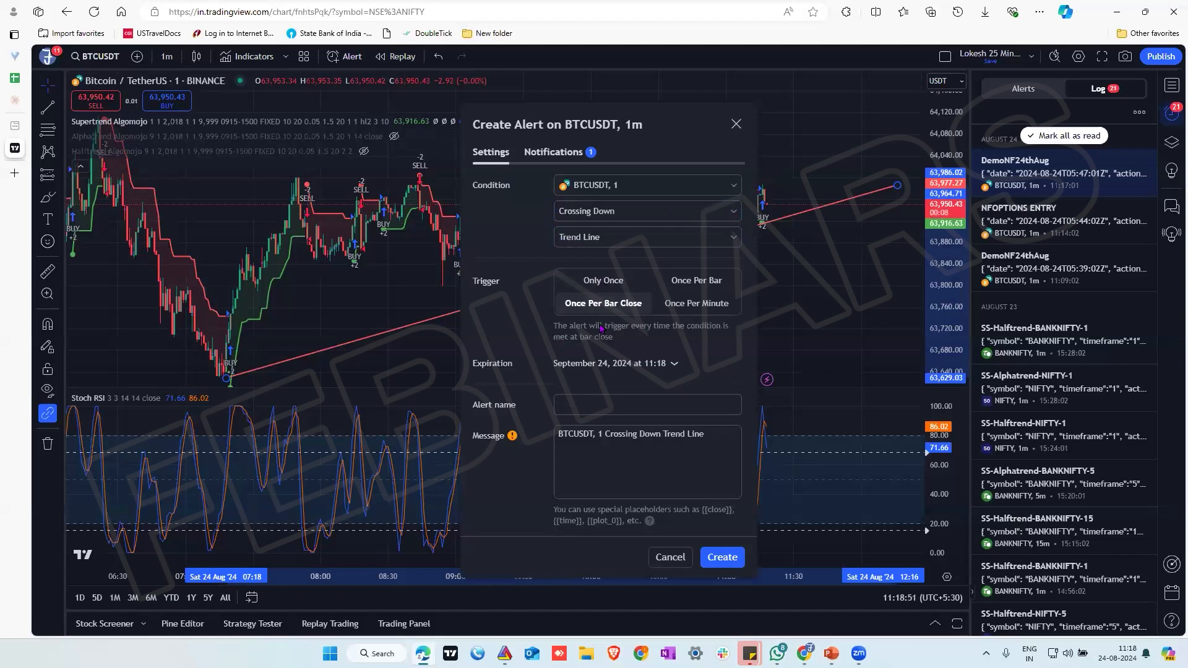
Name the trend line alert BNOPTIONS SHORT ENTRY
click(603, 403)
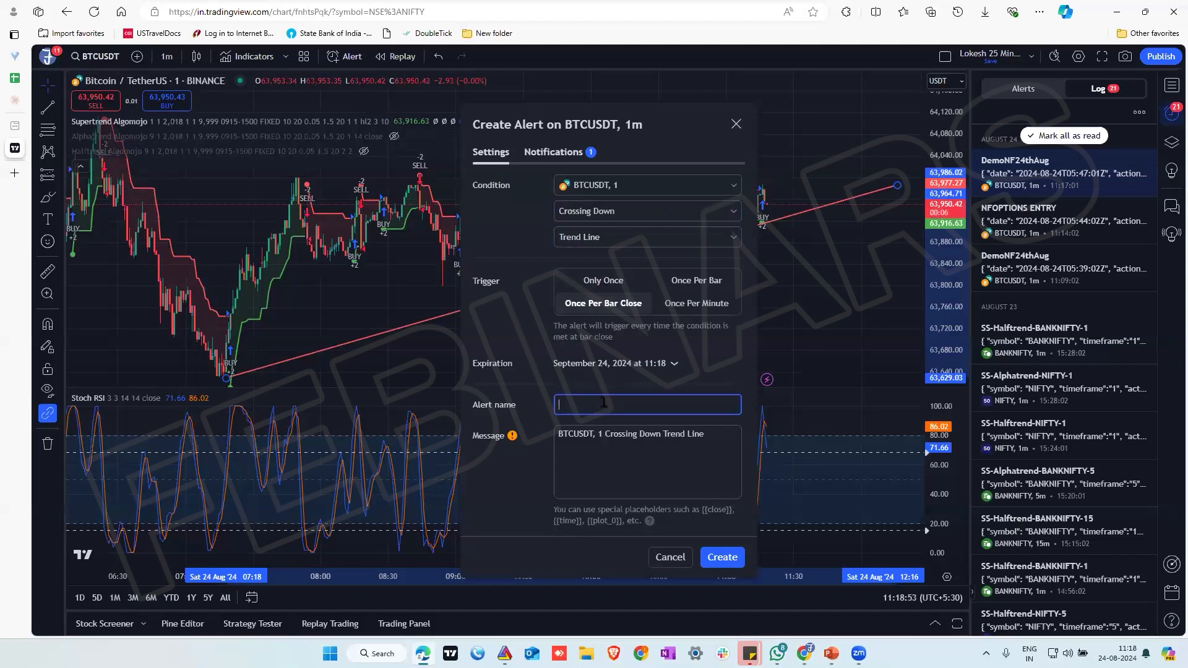
text(BNOPTIONS SHORT )
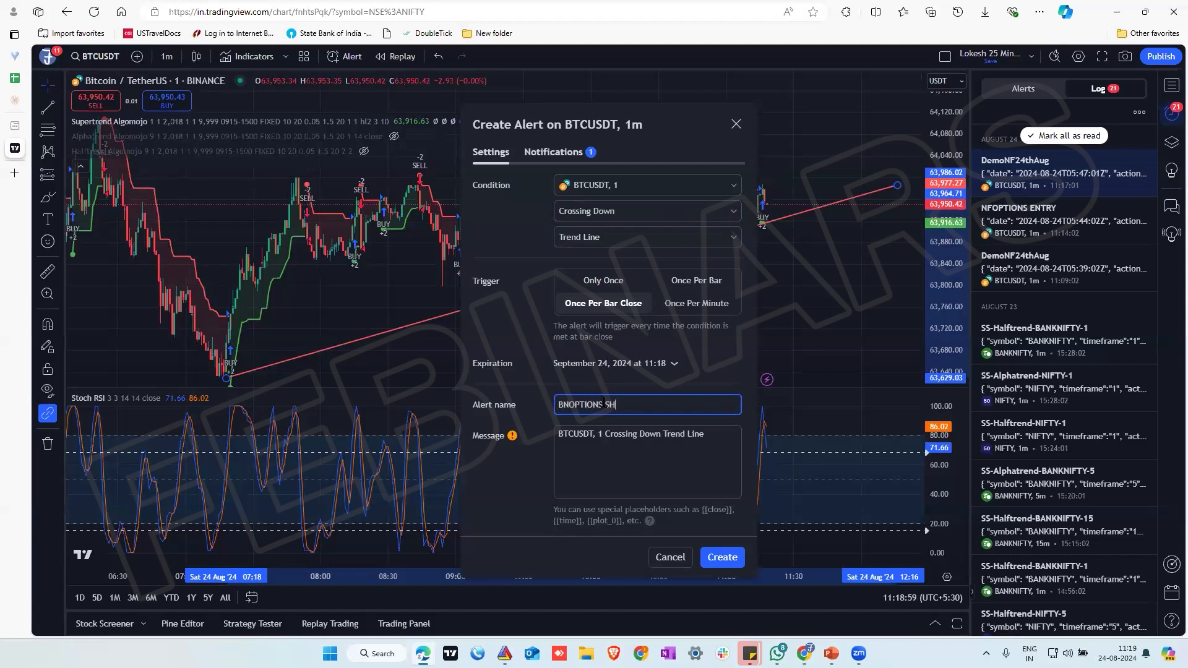
text(ET)
key(BackSpace)
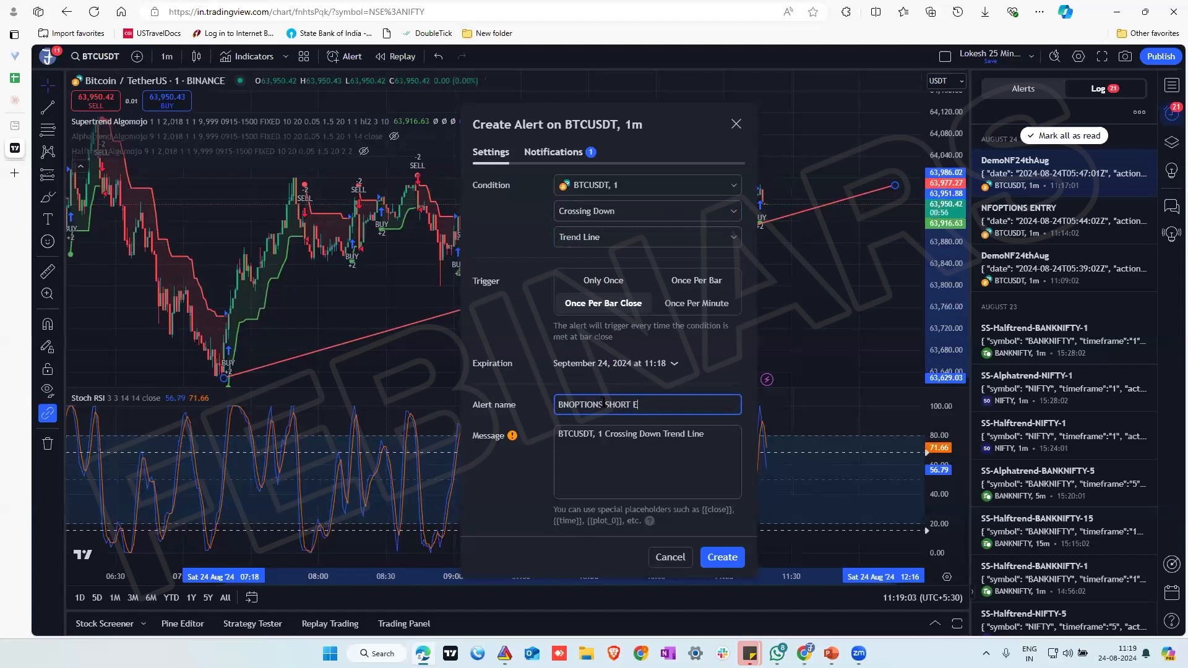
text(TRY)
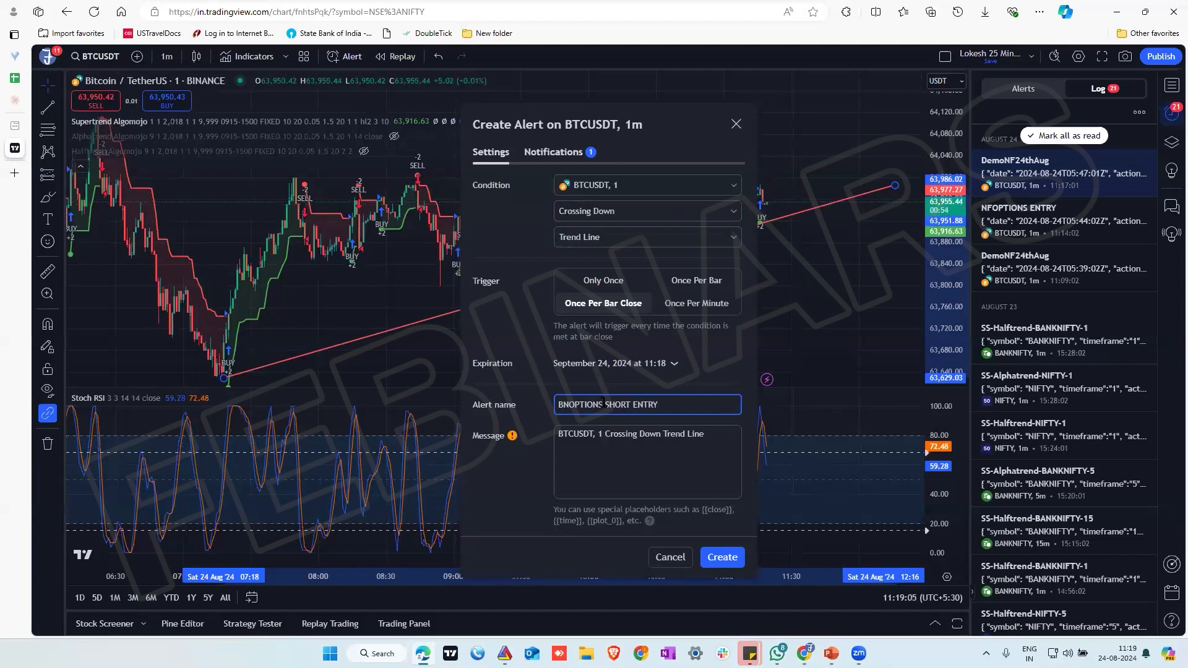
Replace the alert message with the copied BANKOPTIONS message and change its action from BUY to SELL
click(608, 432)
key(ctrl+a)
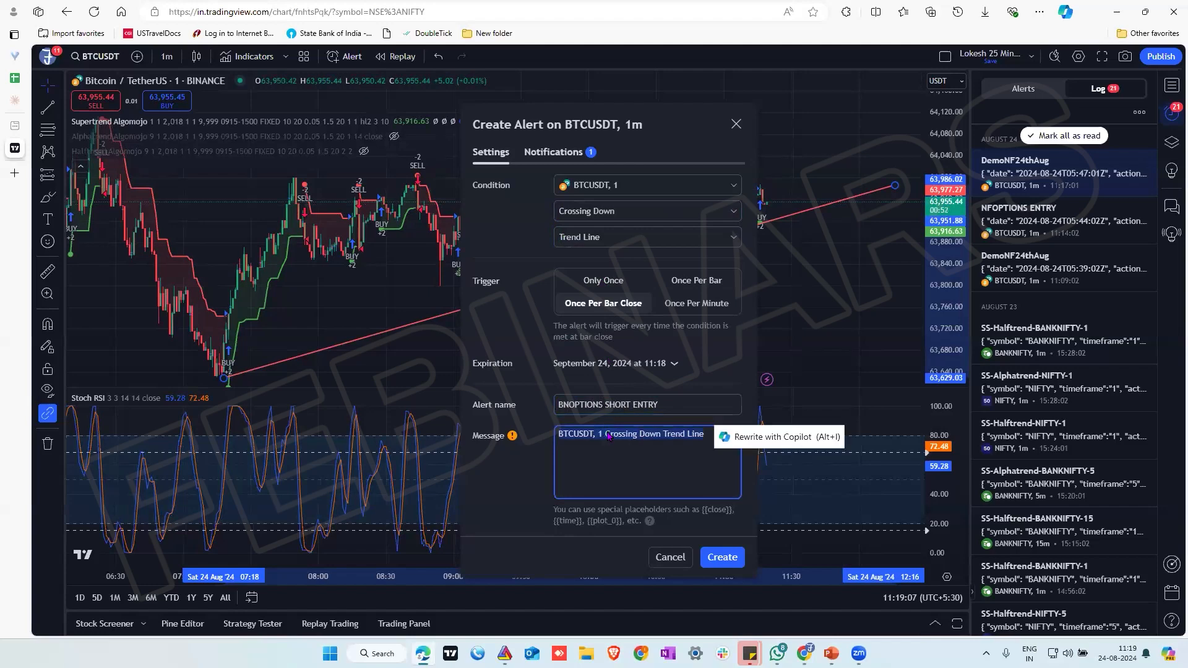
text({ 	"date": "{{timenow}}", 	"action": "BUY" })
double_click(627, 457)
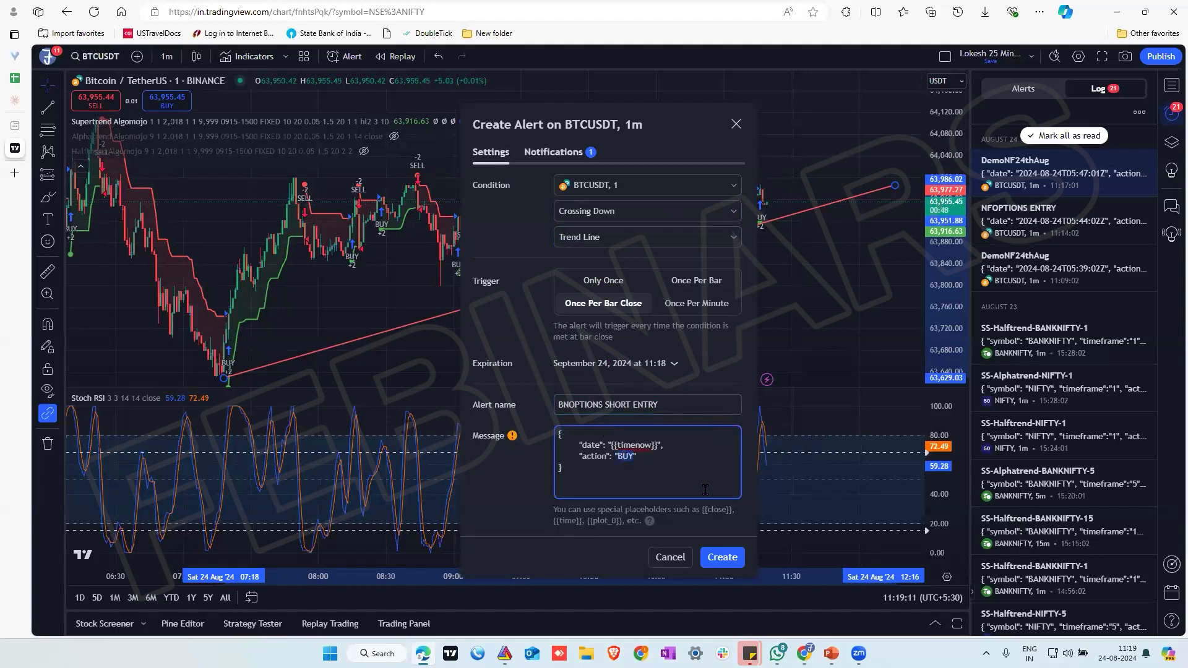
text(SELL)
Display the alert's webhook setting, then view the BANKOPTIONS strategy in Algomojo and copy its long webhook URL
click(553, 151)
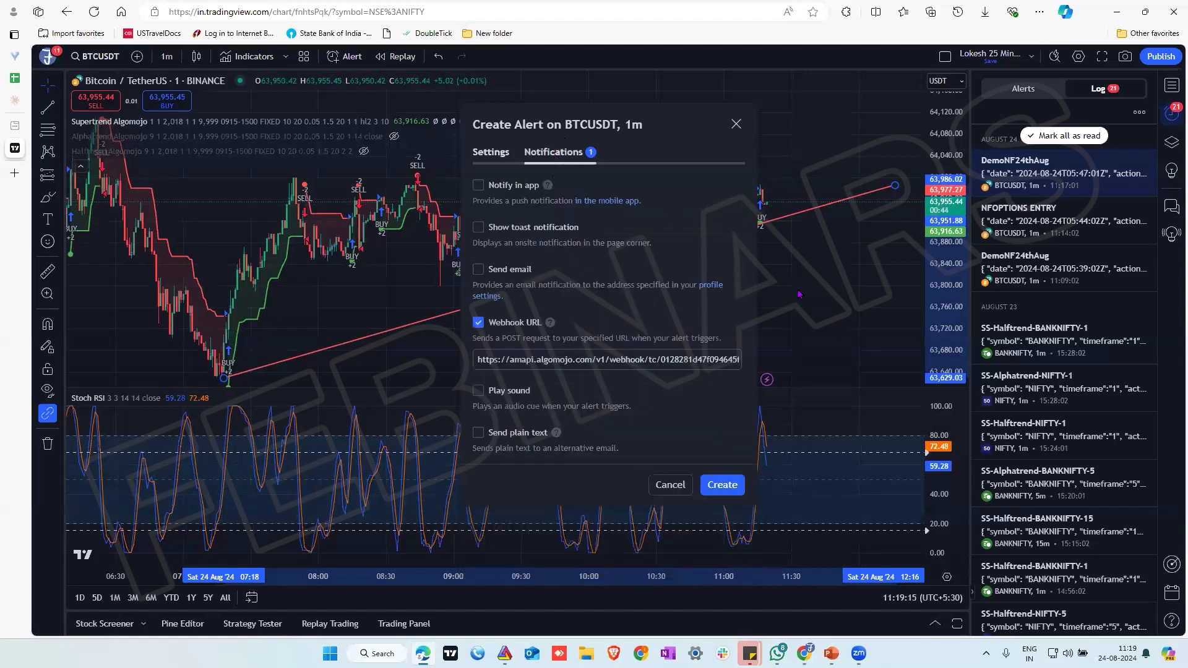
click(804, 653)
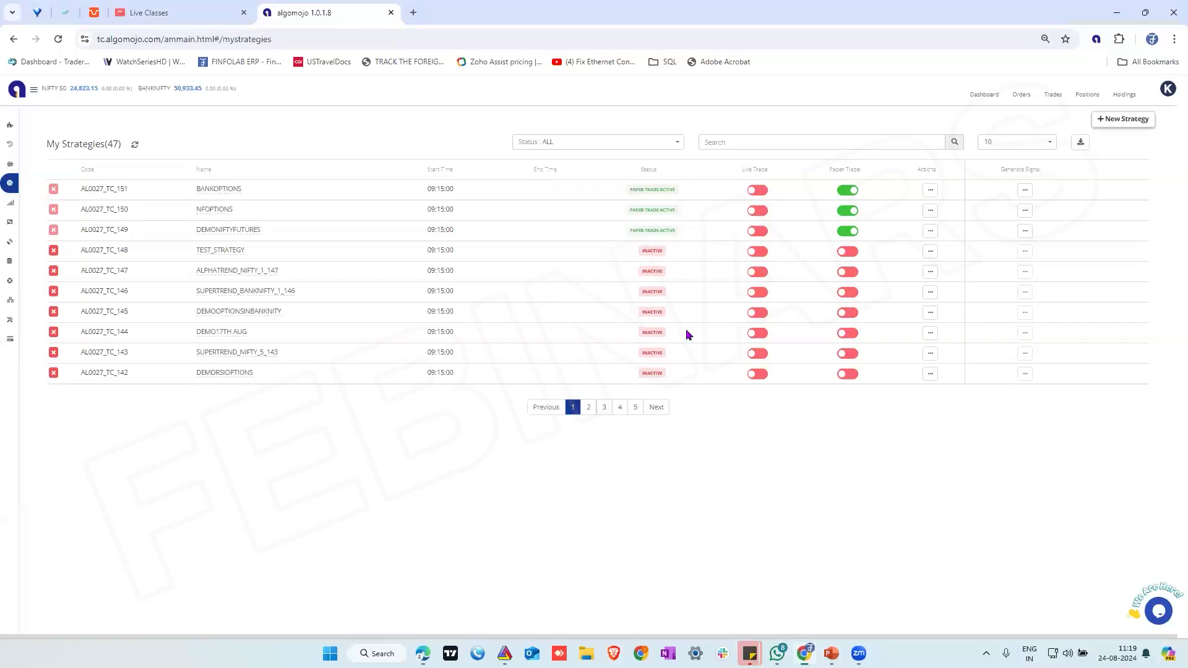
click(930, 190)
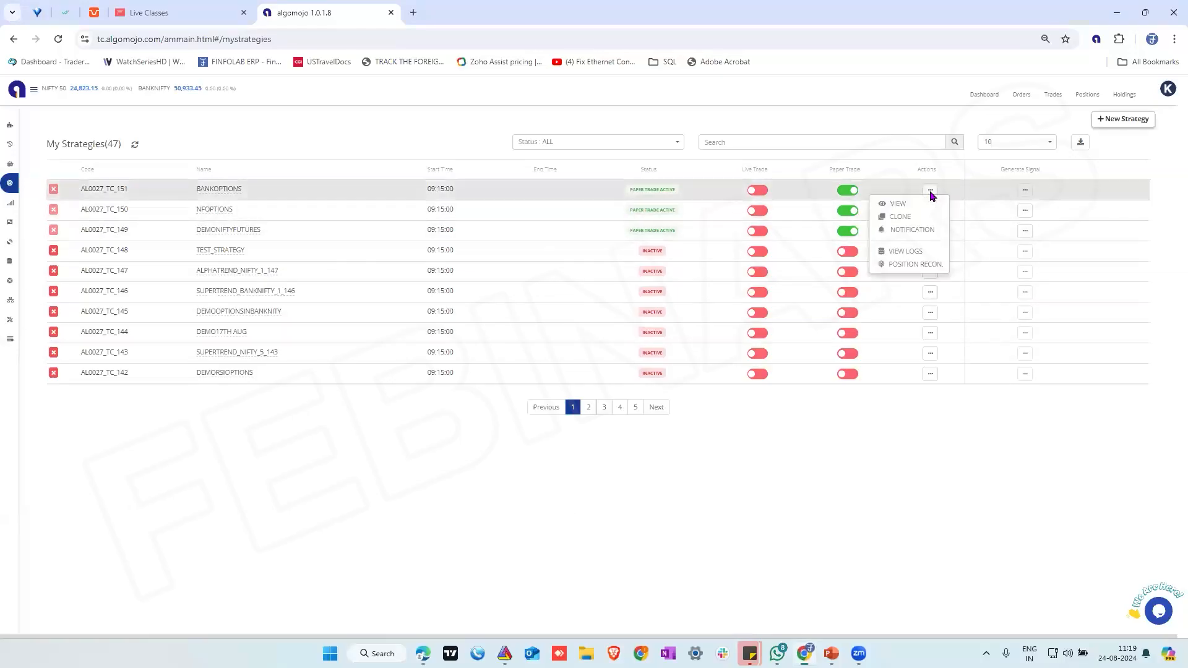
click(897, 203)
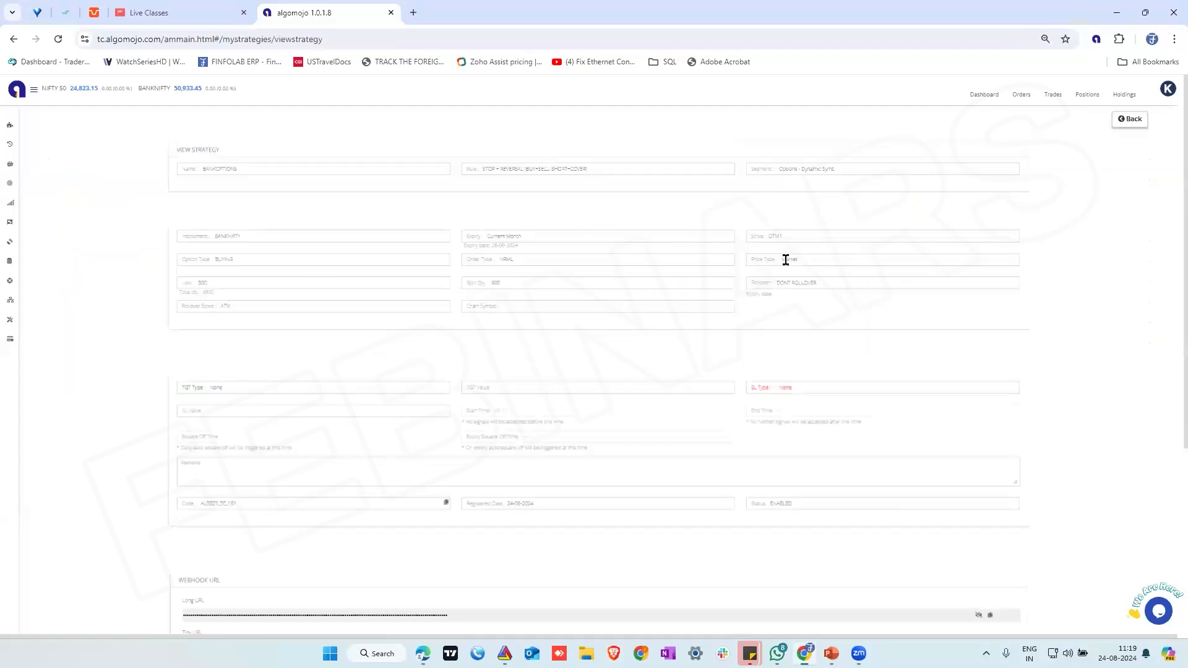
scroll(715, 342, down, 4)
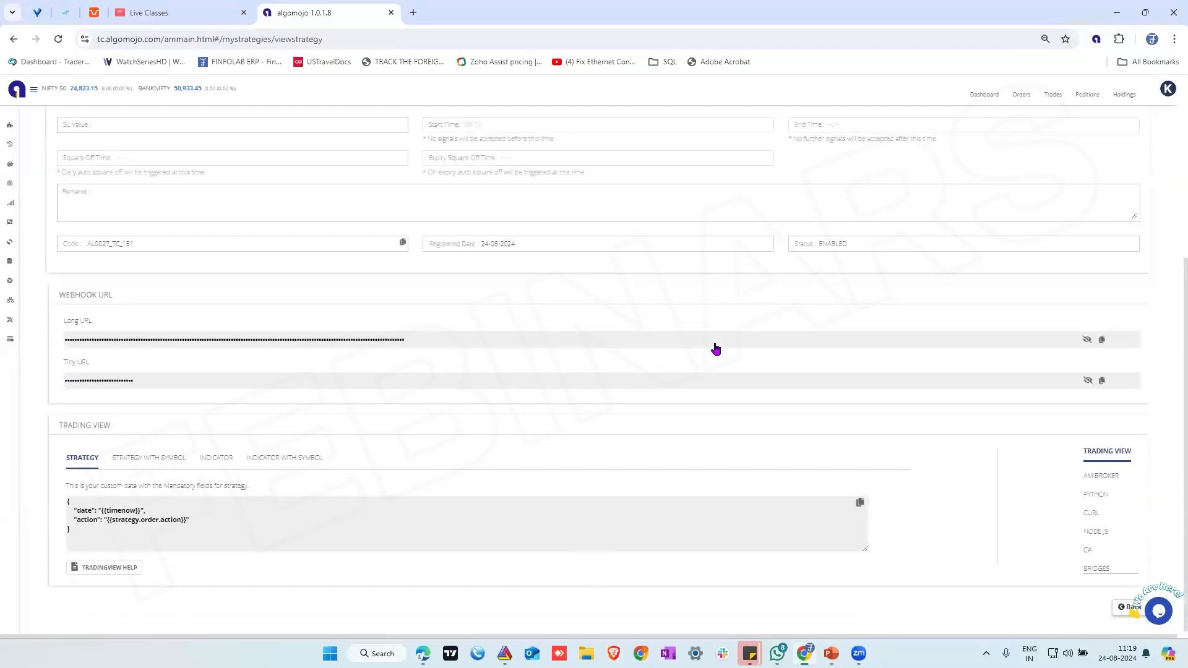
click(1103, 339)
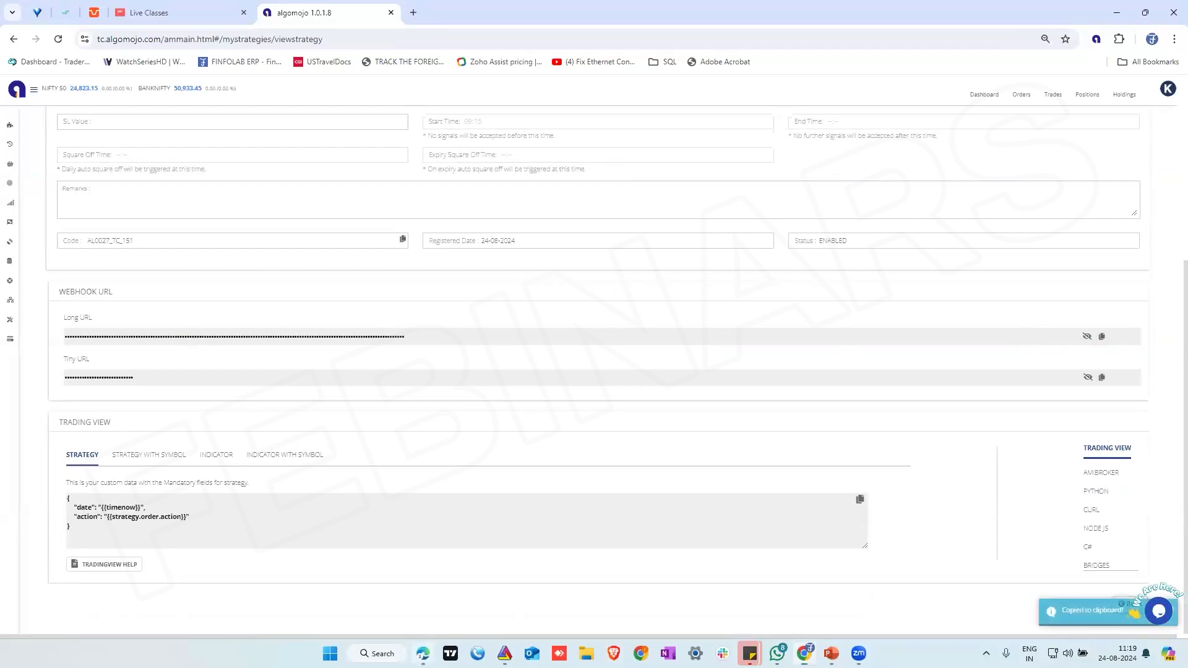
Replace the alert's webhook URL in TradingView with the copied BANKOPTIONS webhook URL and create the alert
key(alt+Tab)
click(609, 360)
key(ctrl+a)
key(ctrl+v)
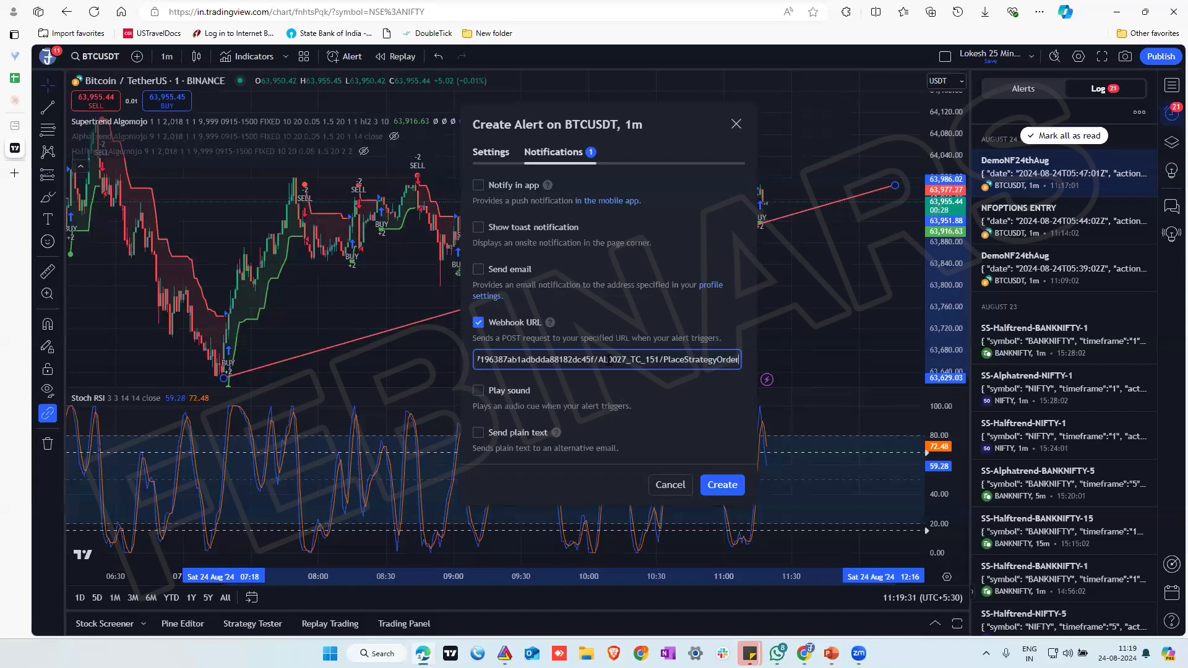
click(492, 153)
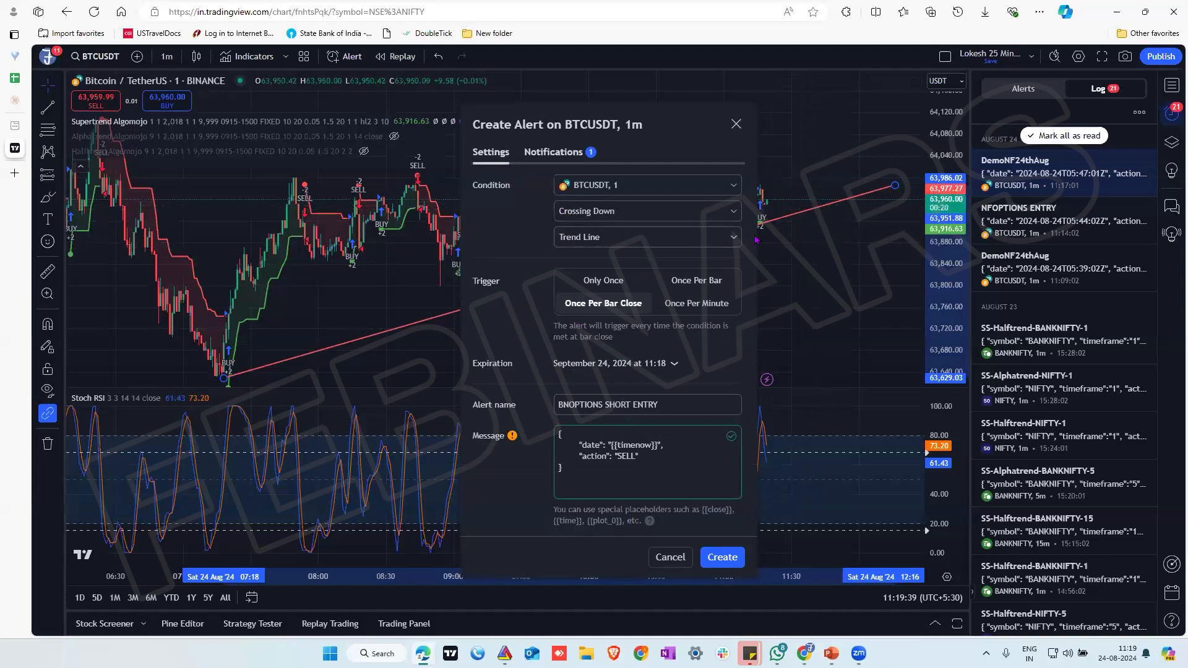
click(731, 559)
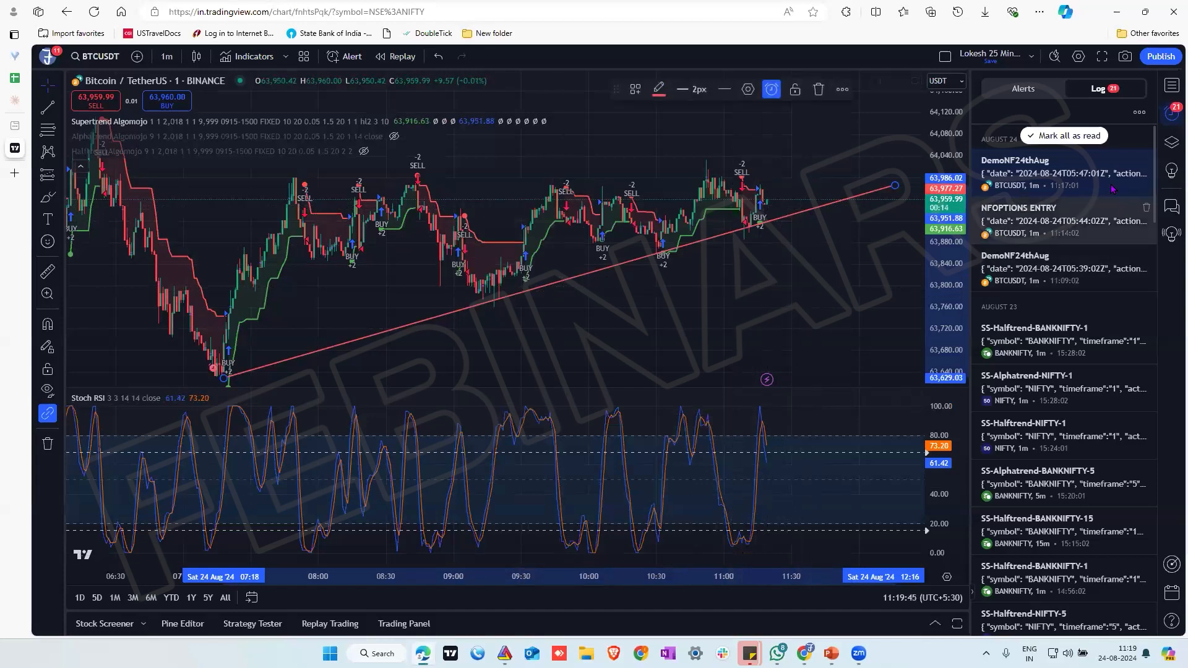
Display the list of alerts and check the BNOPTIONS SHORT ENTRY alert
mouse_move(1113, 185)
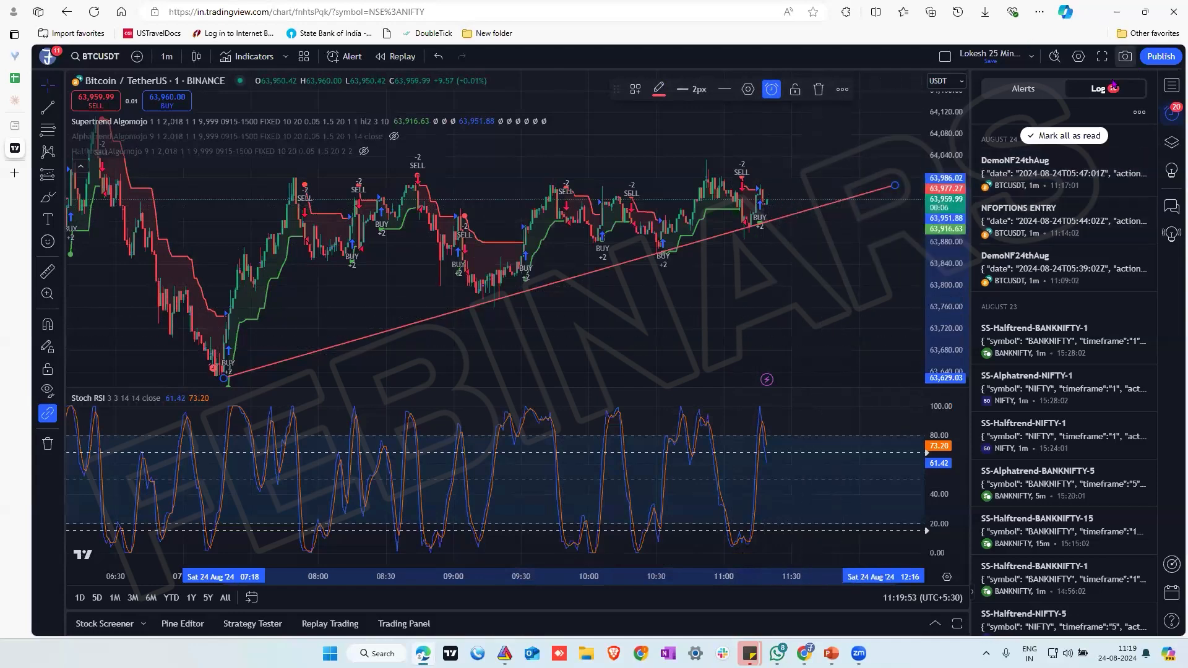
click(1023, 88)
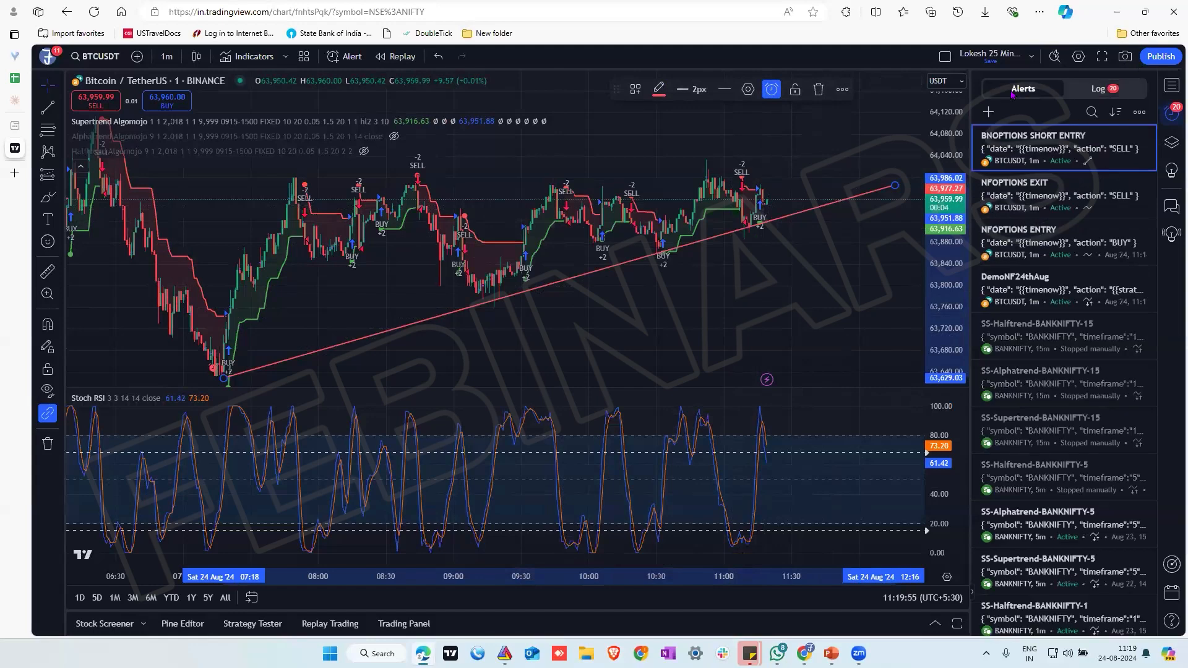
mouse_move(1009, 149)
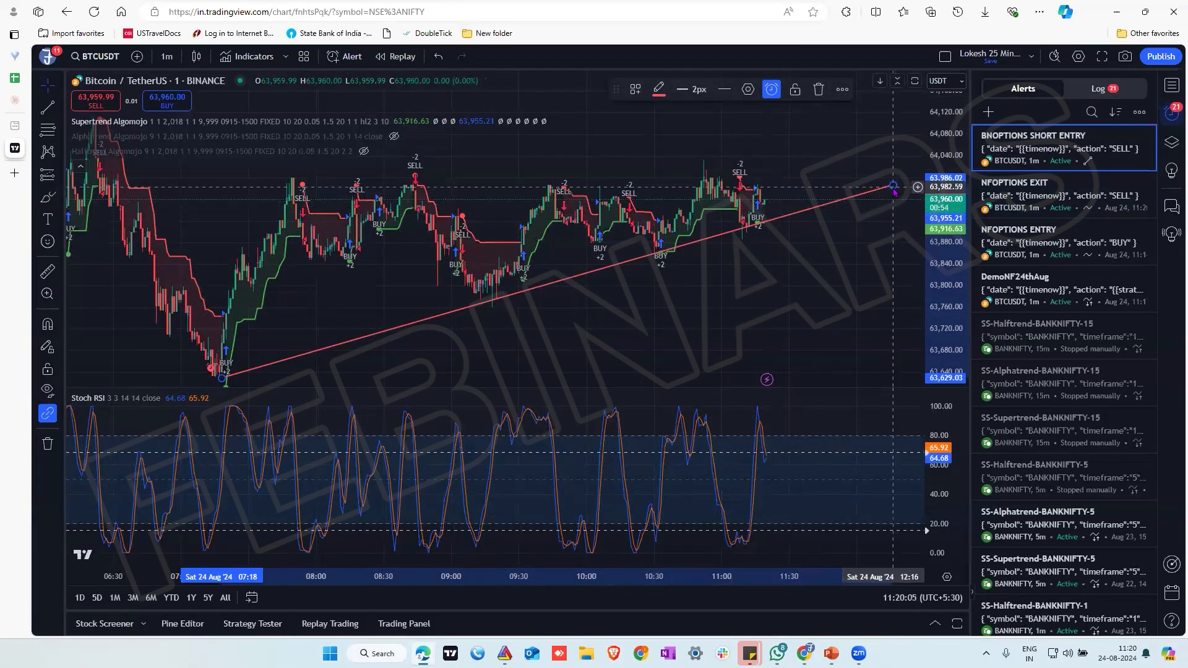
Adjust the trend line by moving its later end point to about 64,008.90 at 12:16, then deselect the line
mouse_move(893, 185)
mouse_down()
mouse_move(900, 217)
mouse_move(903, 200)
mouse_up()
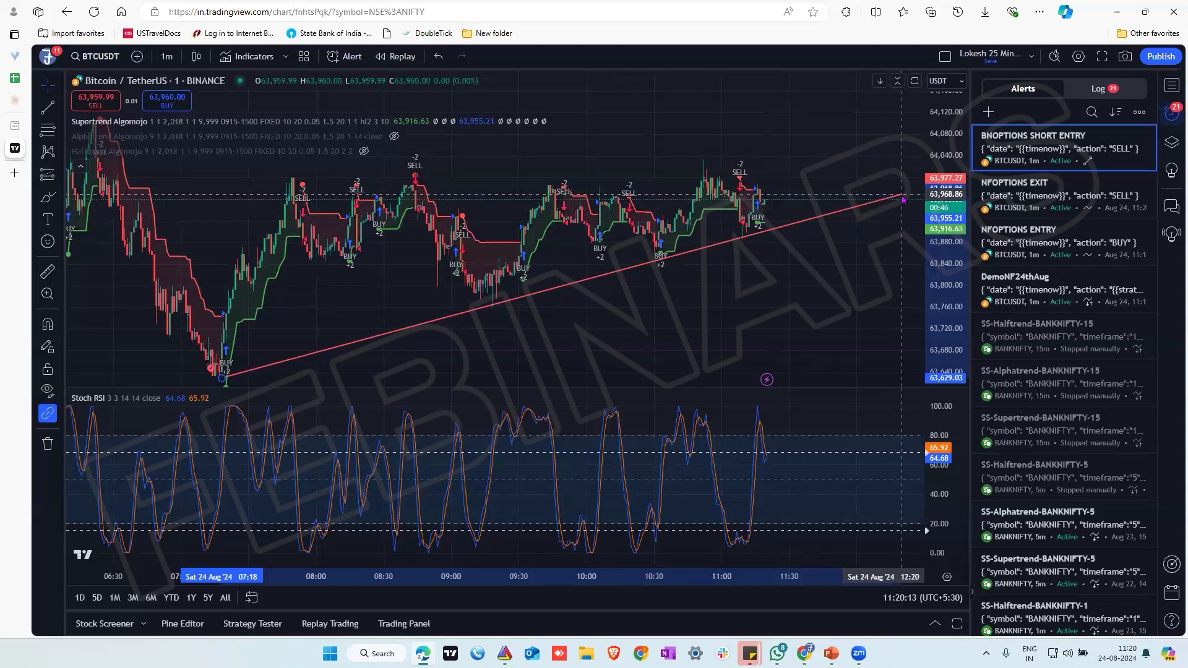
mouse_move(904, 205)
mouse_down()
mouse_move(908, 224)
mouse_move(906, 215)
mouse_up()
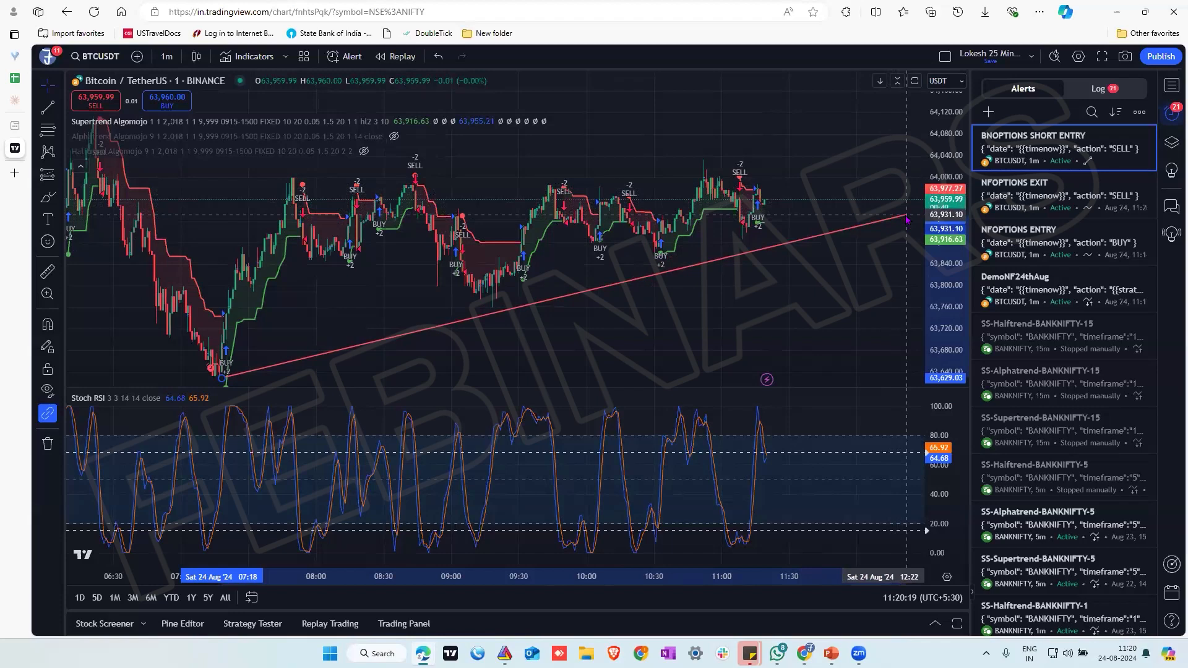
mouse_move(907, 213)
mouse_down()
mouse_move(907, 180)
mouse_move(893, 175)
mouse_up()
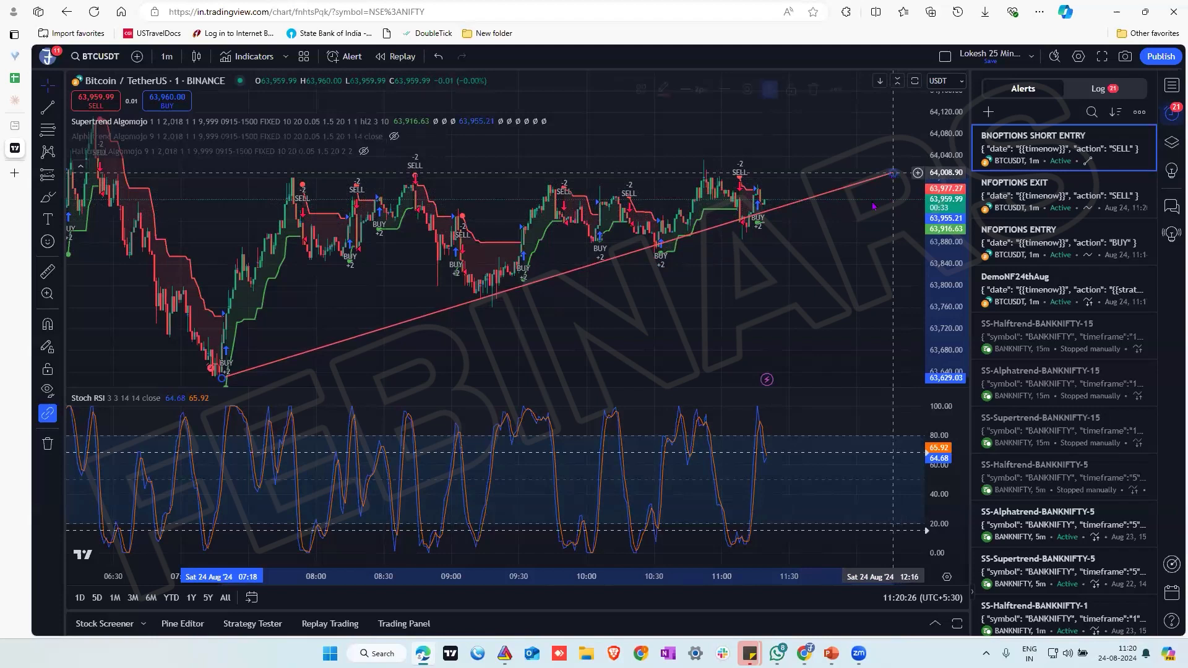
click(879, 307)
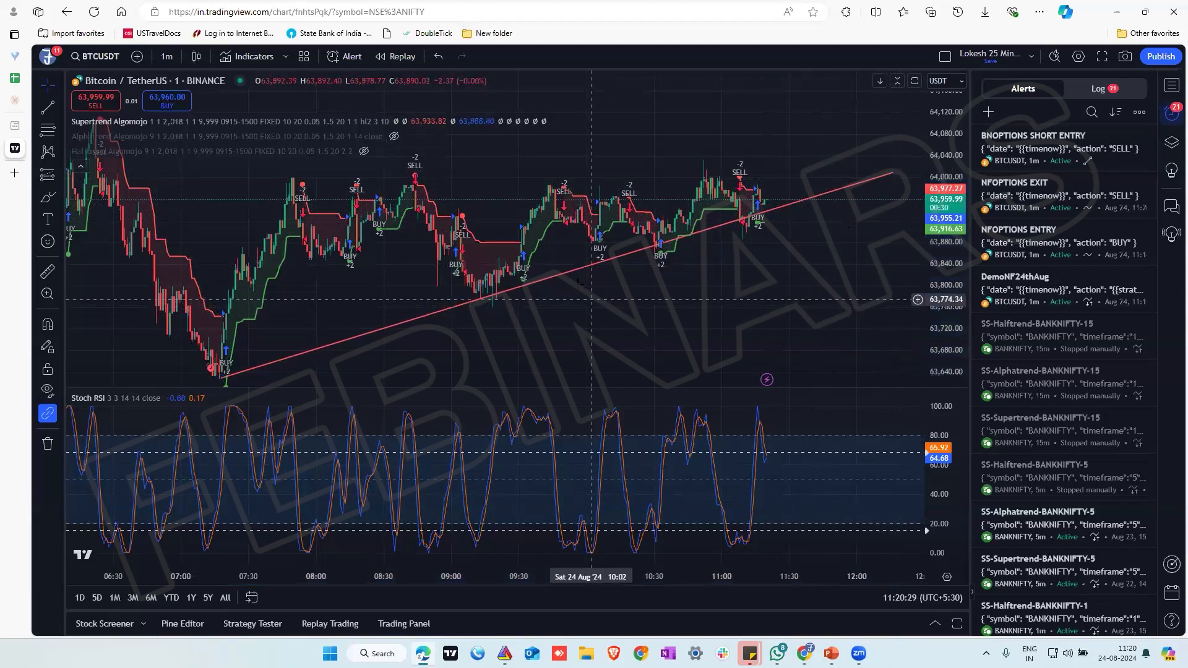
Change the rising trend line's colour from the style settings to yellow, apply it and deselect the line
click(893, 175)
double_click(892, 175)
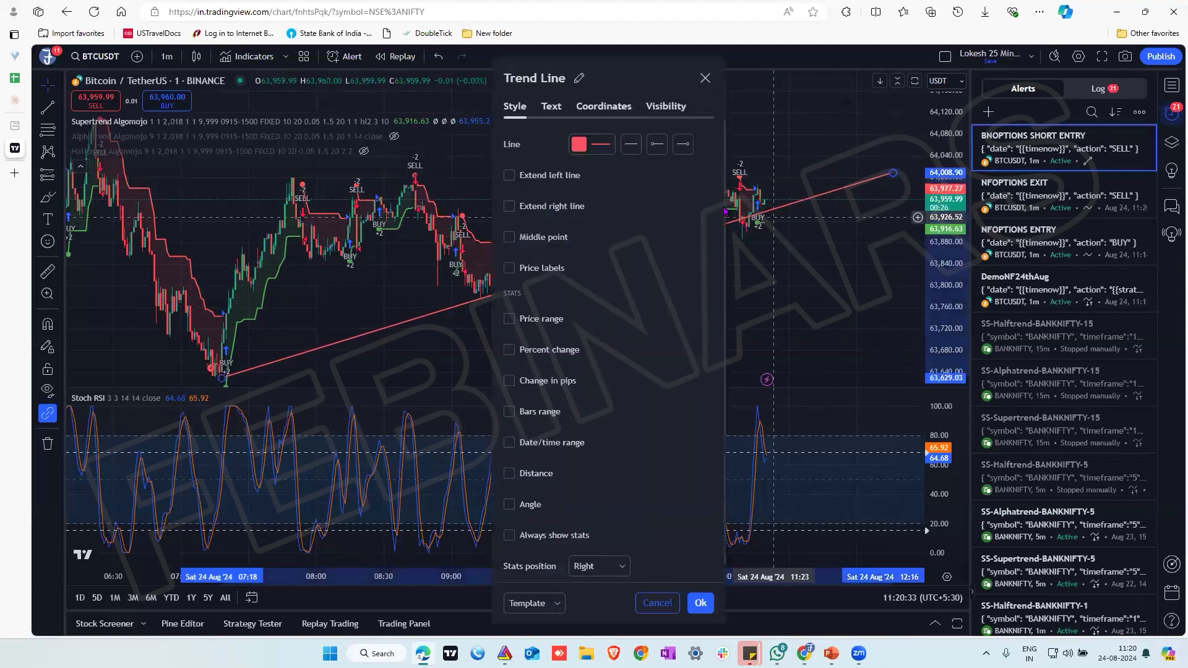
click(578, 146)
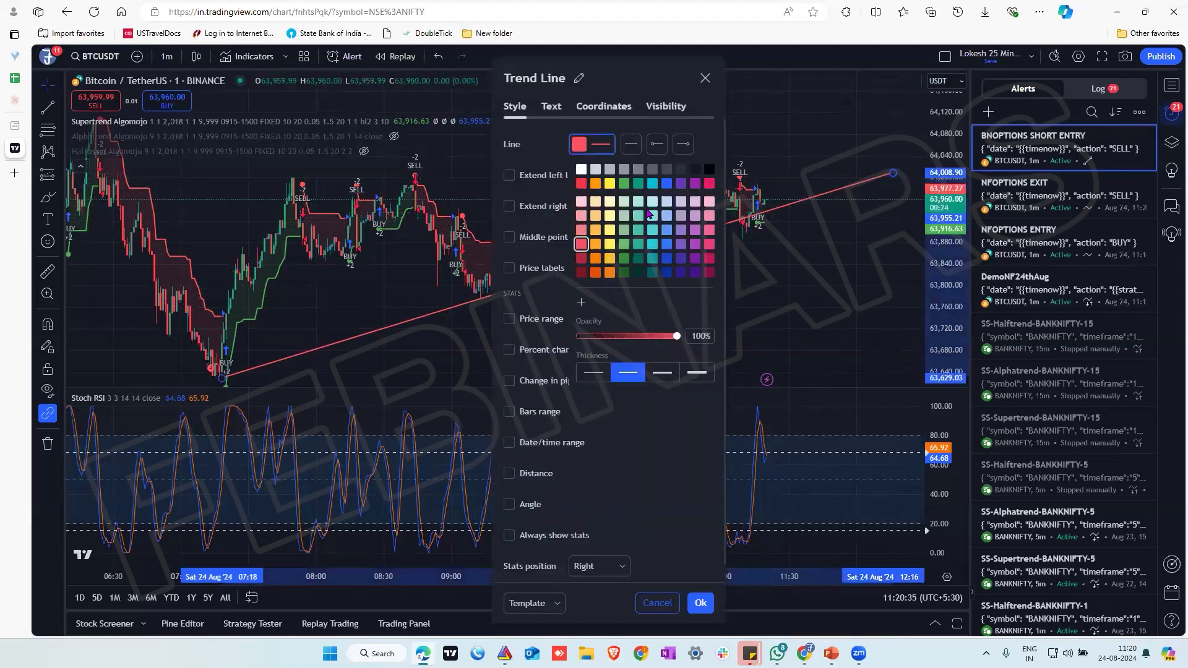
click(610, 230)
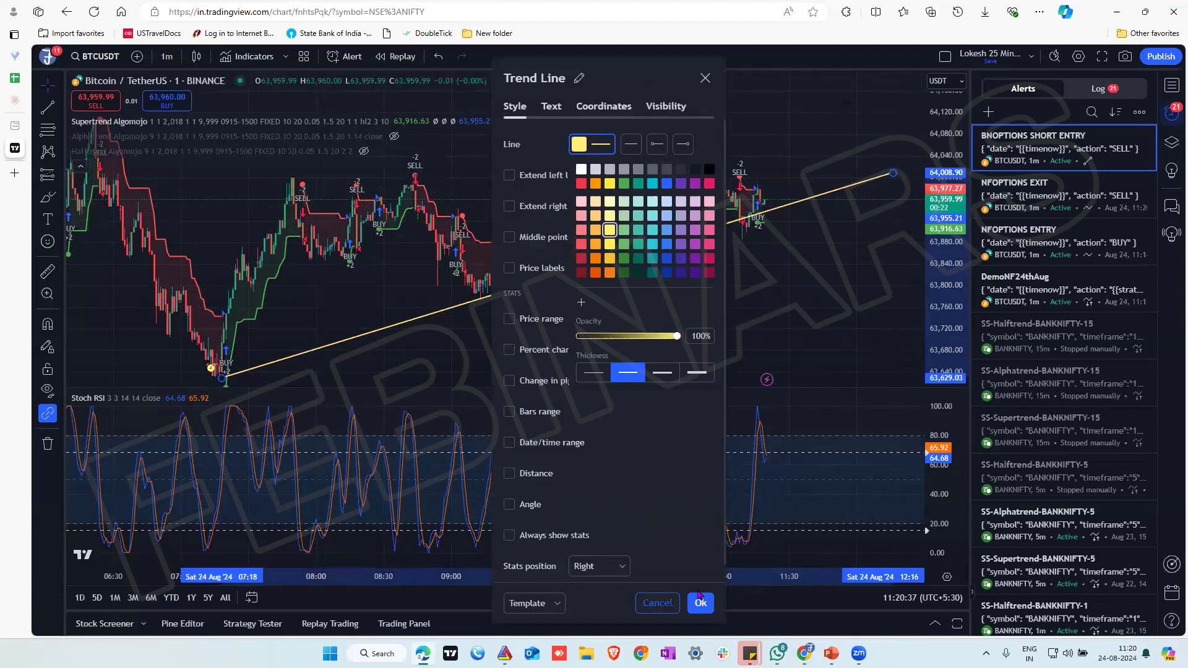
click(700, 598)
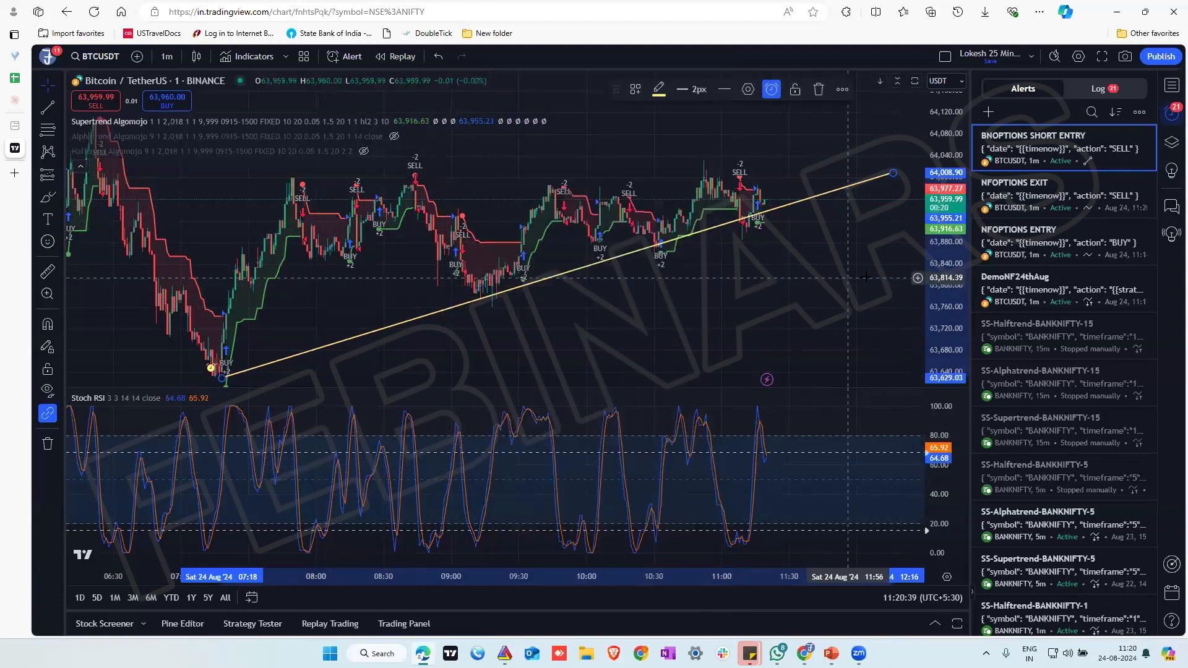
click(897, 294)
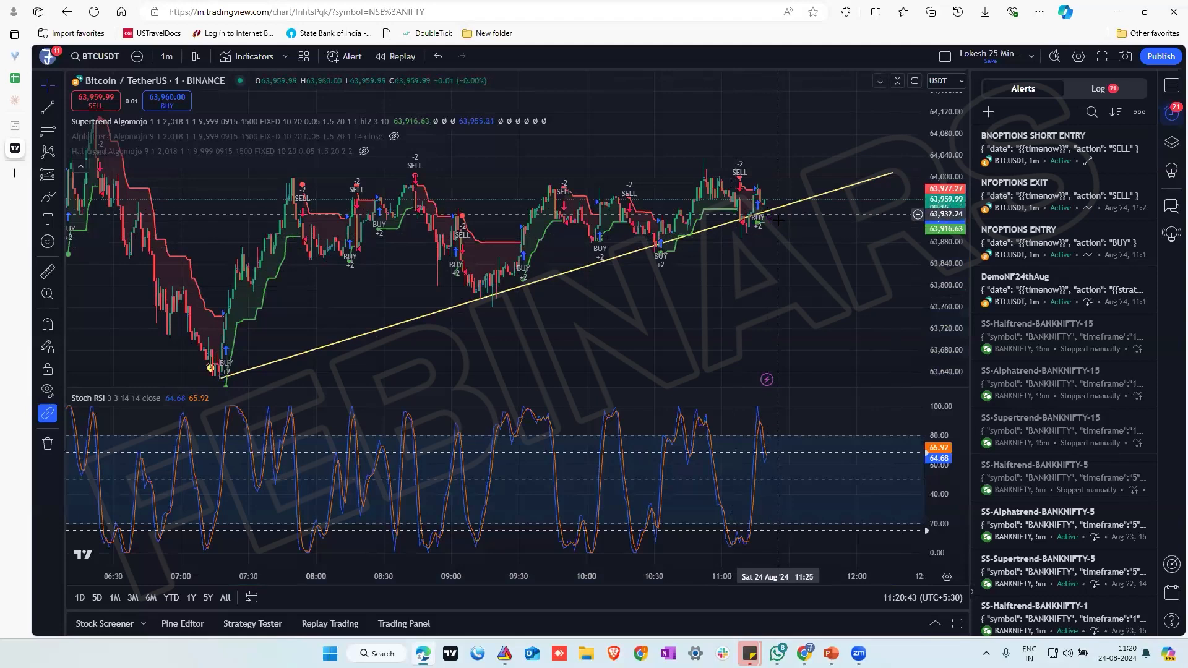
Draw a horizontal line on the BTCUSDT chart at a price of about 63,790
drag(943, 278, 941, 356)
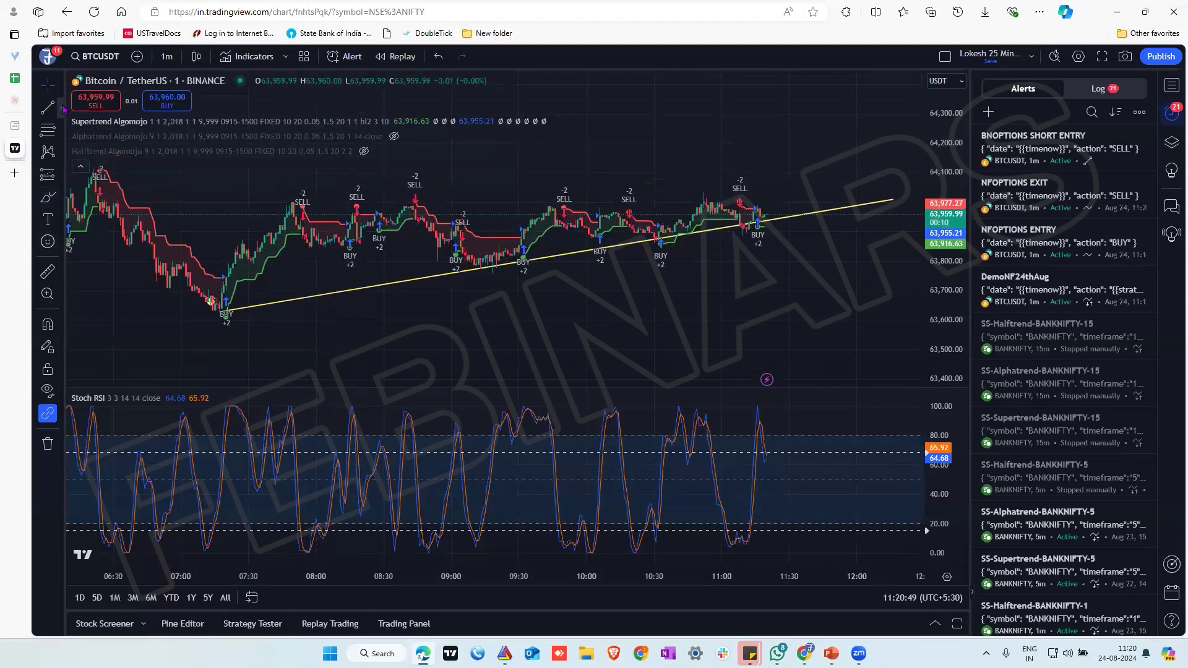
click(62, 109)
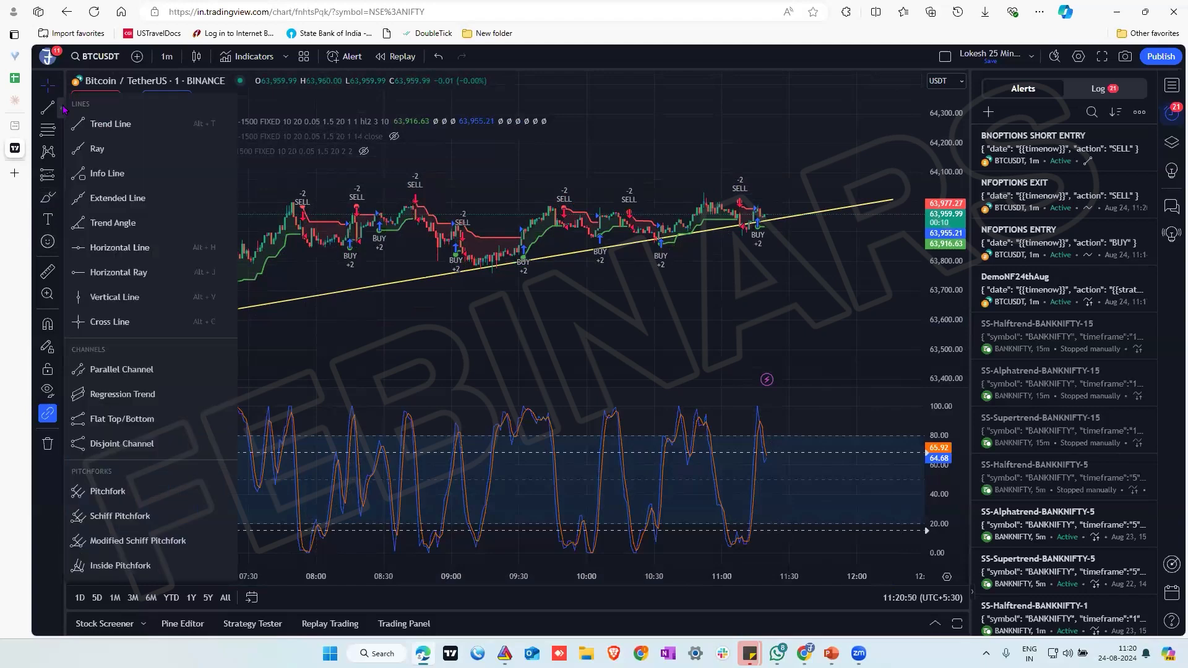
click(119, 248)
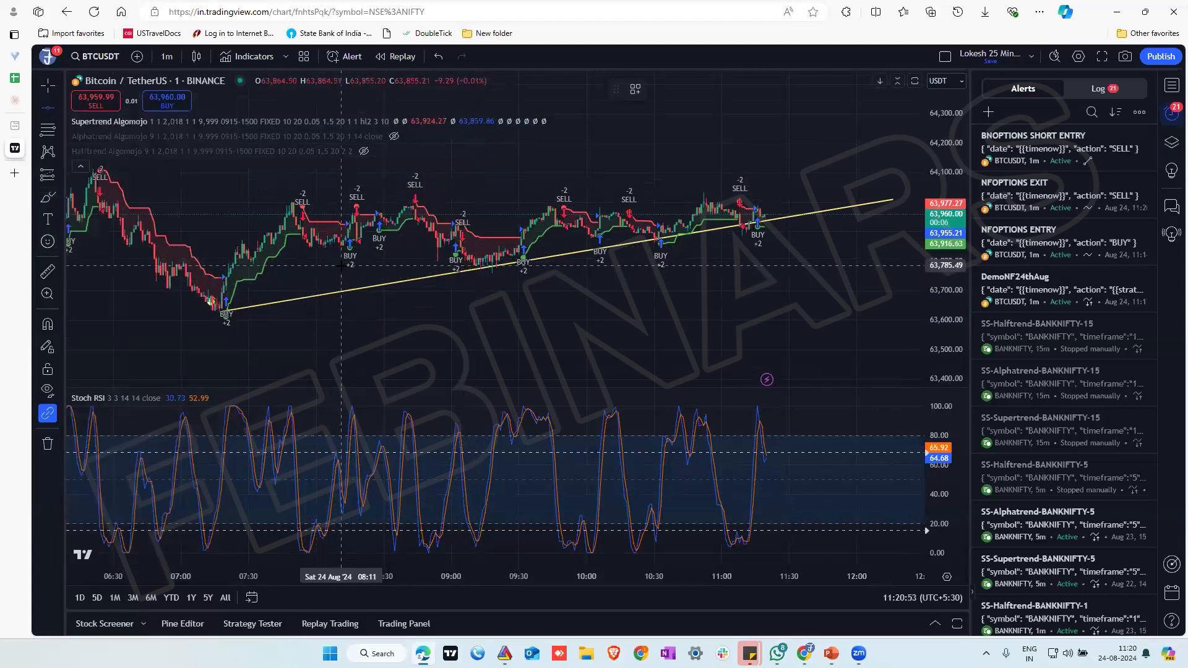
click(486, 264)
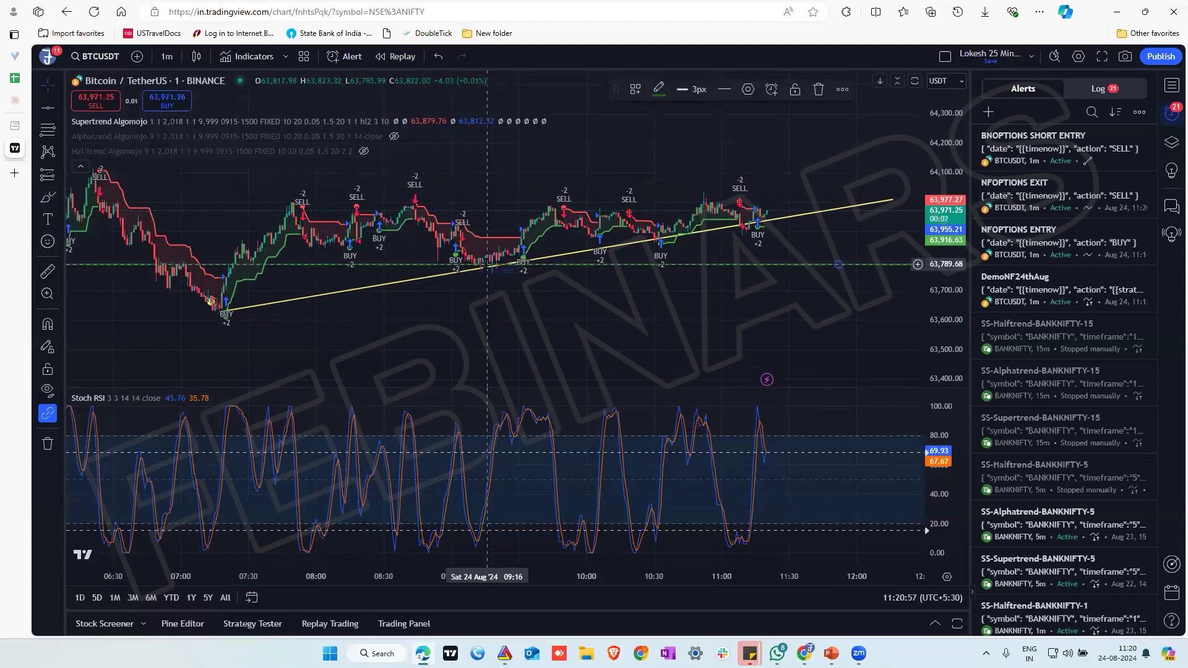
Recolour the horizontal line blue in its style settings and apply the change
double_click(487, 264)
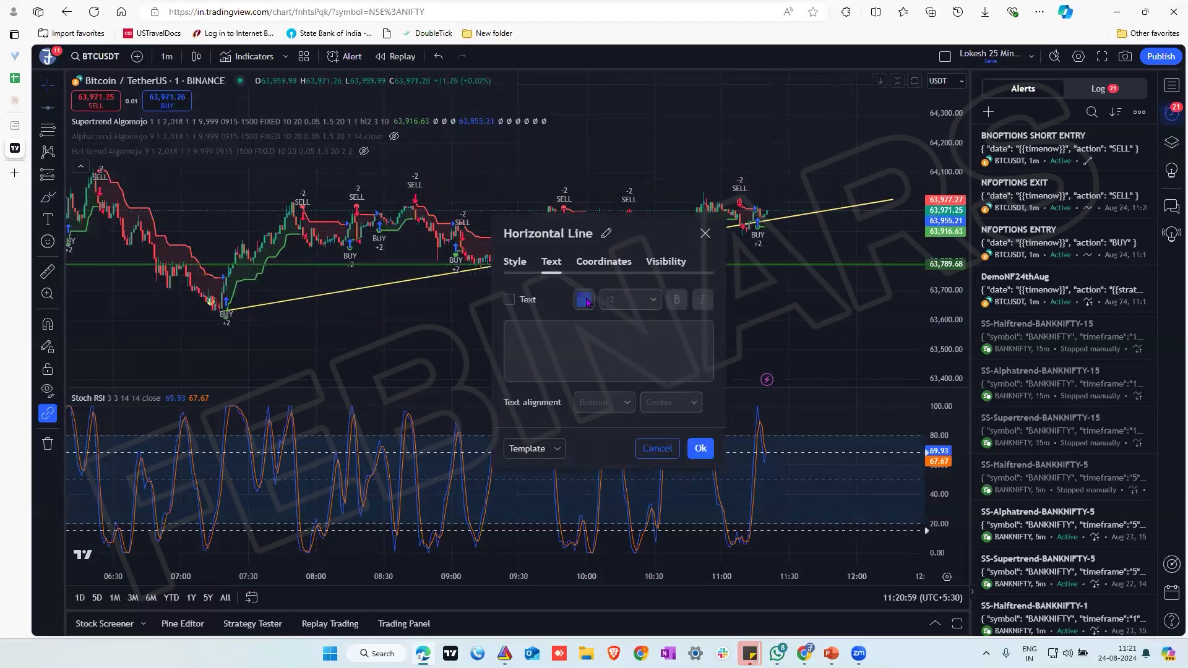
click(510, 265)
click(554, 299)
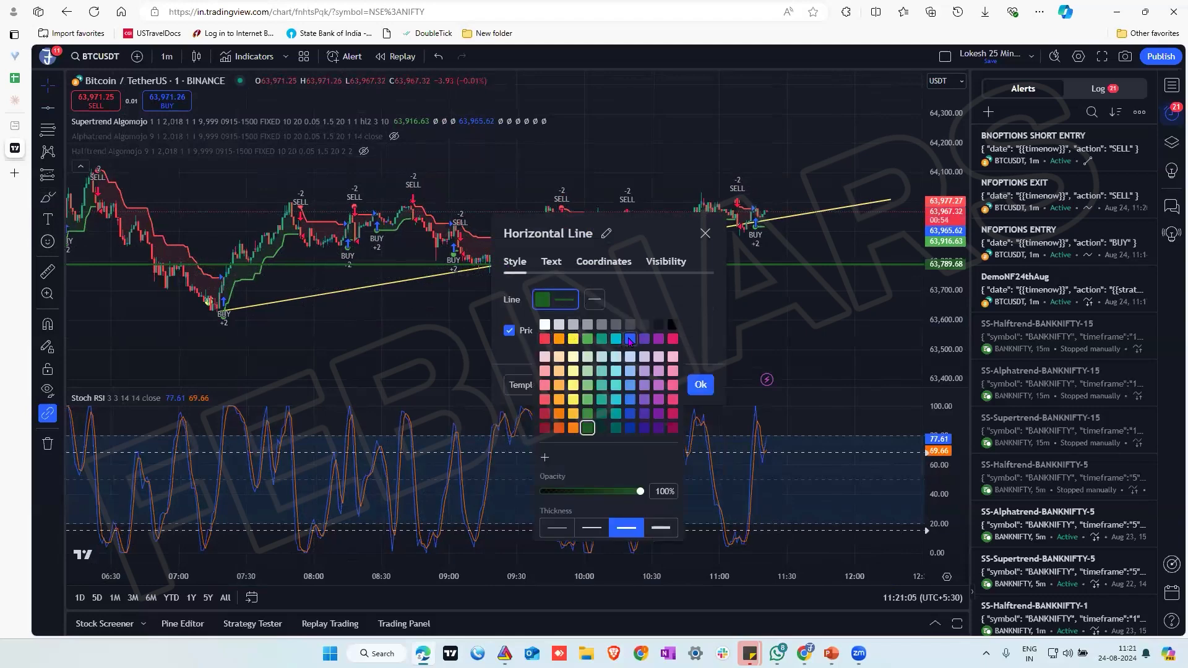
click(629, 339)
click(700, 384)
click(700, 384)
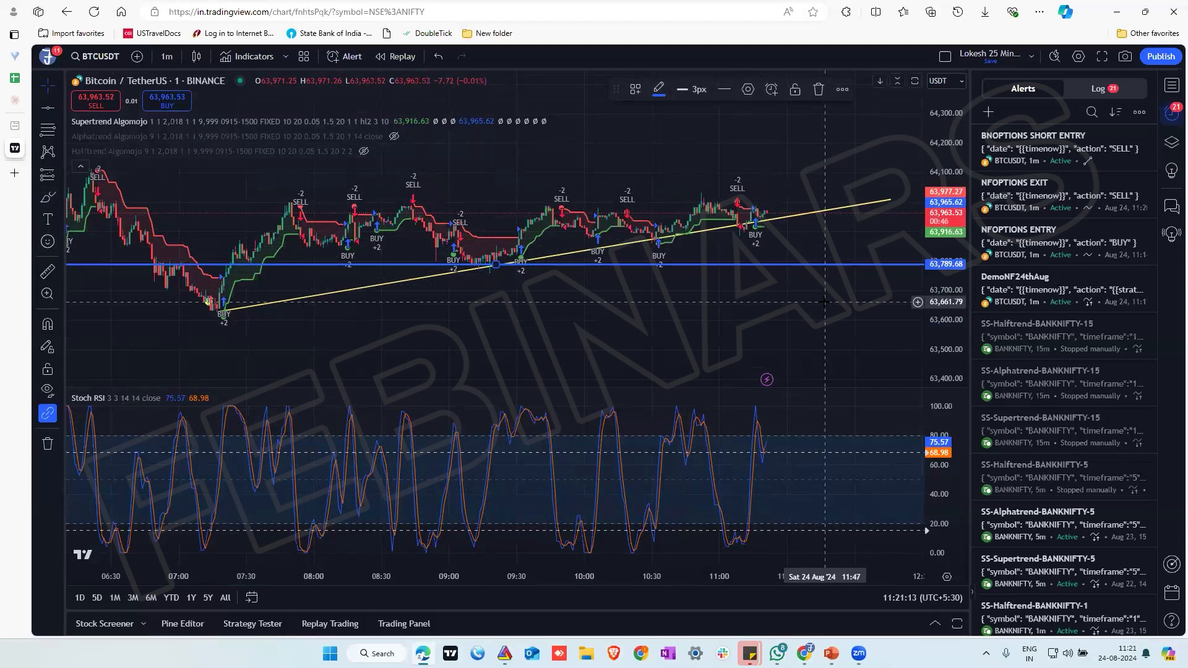
Start a new alert on the horizontal line with the condition Crossing Up and the trigger Once Per Bar Close
right_click(838, 264)
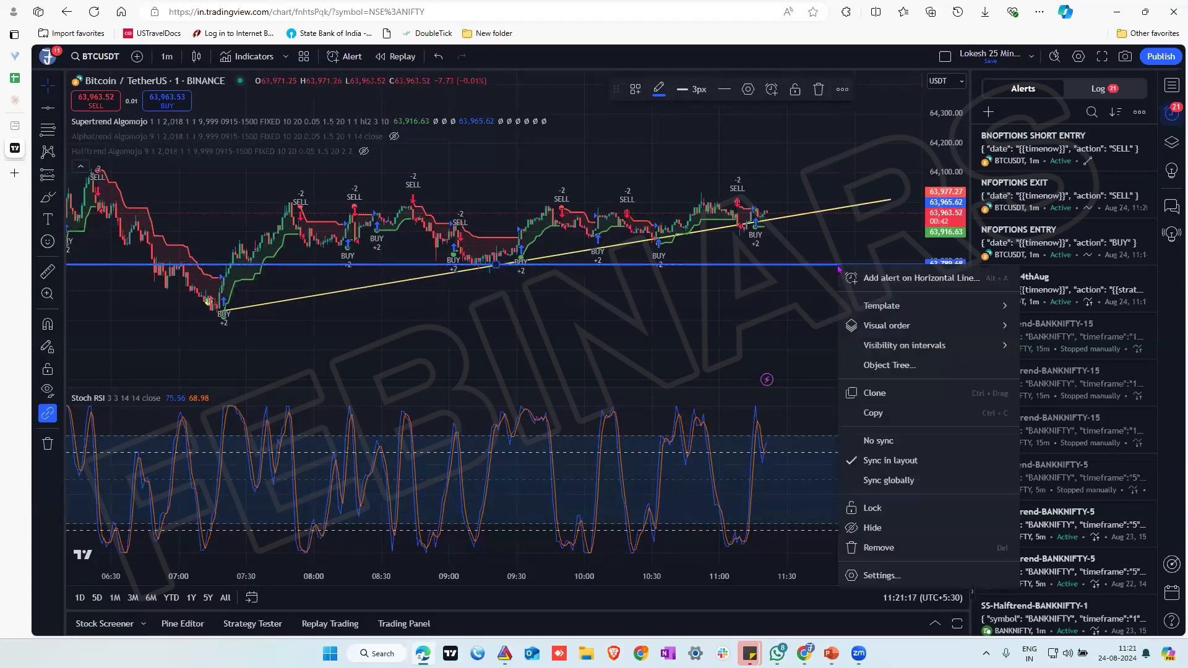
click(882, 280)
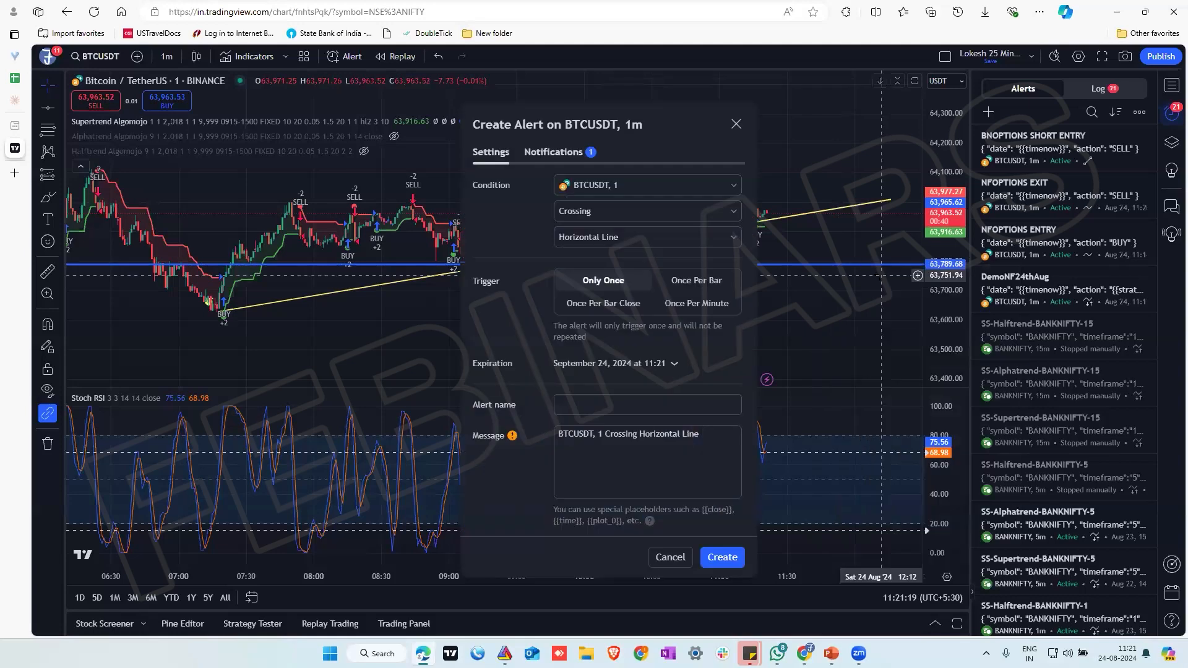
click(618, 216)
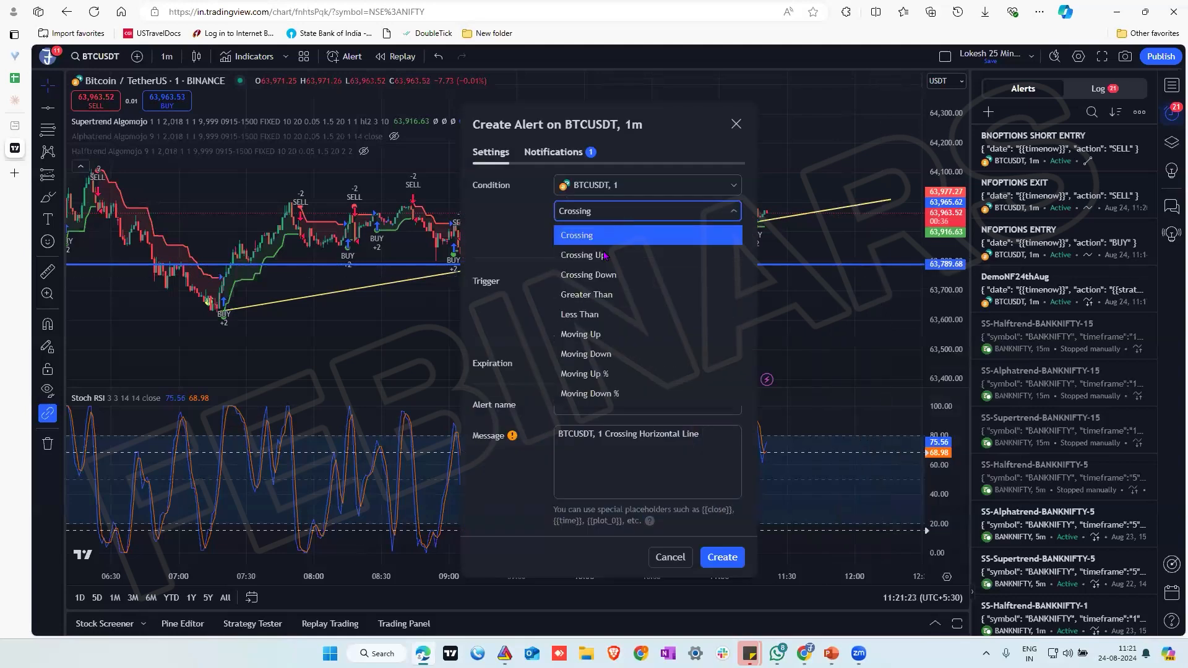
click(604, 256)
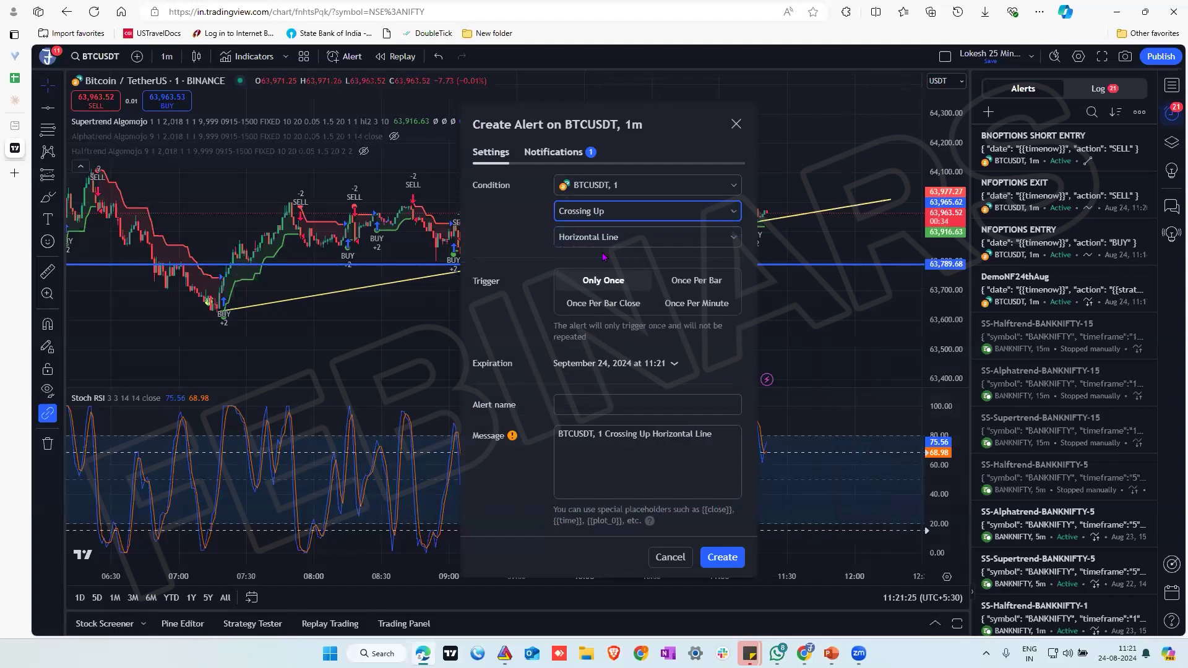
click(607, 304)
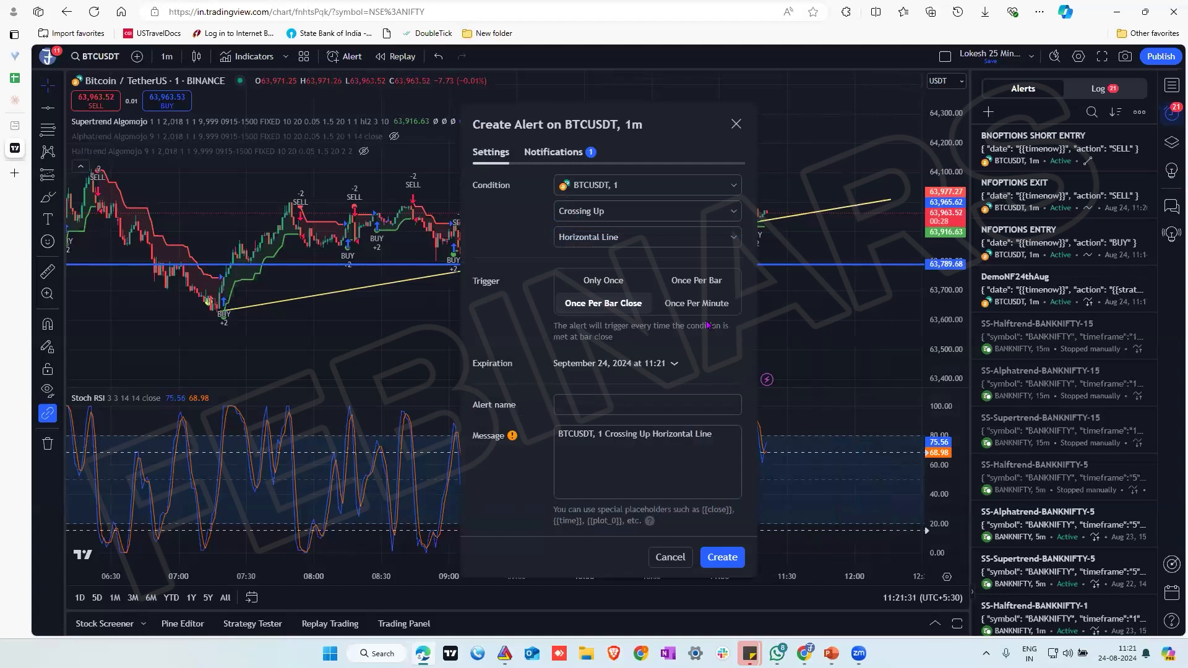
Replace the alert's message with the indicator BUY message copied from the BANKOPTIONS strategy in Algomojo
triple_click(674, 433)
key(BackSpace)
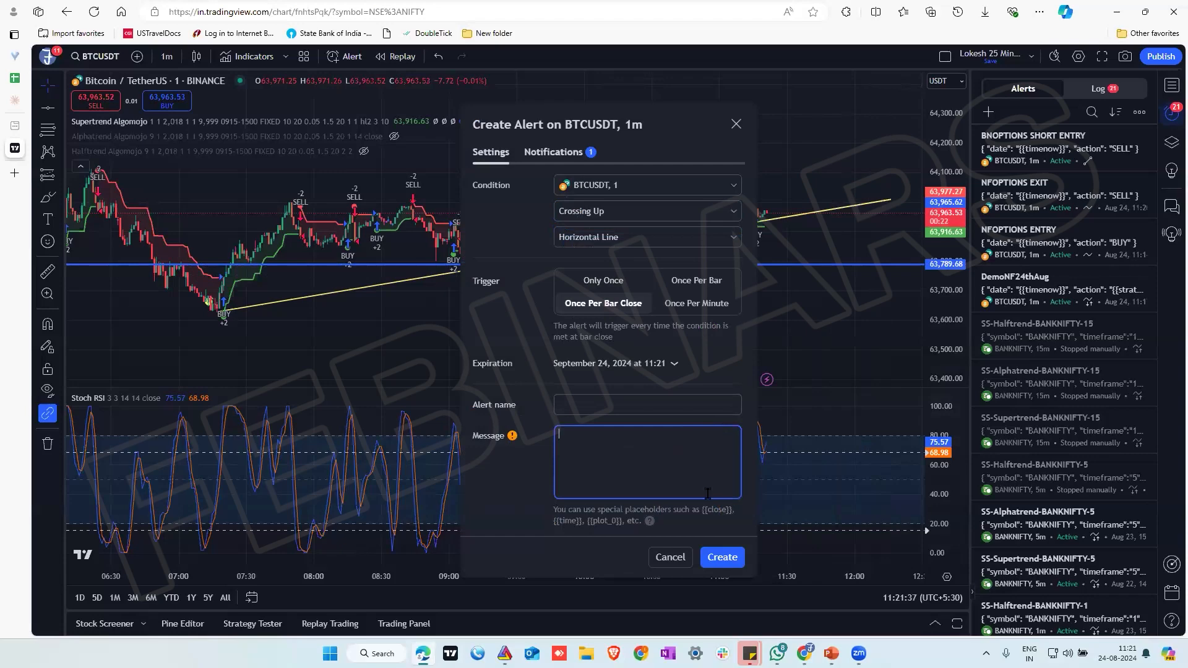
key(alt+Tab)
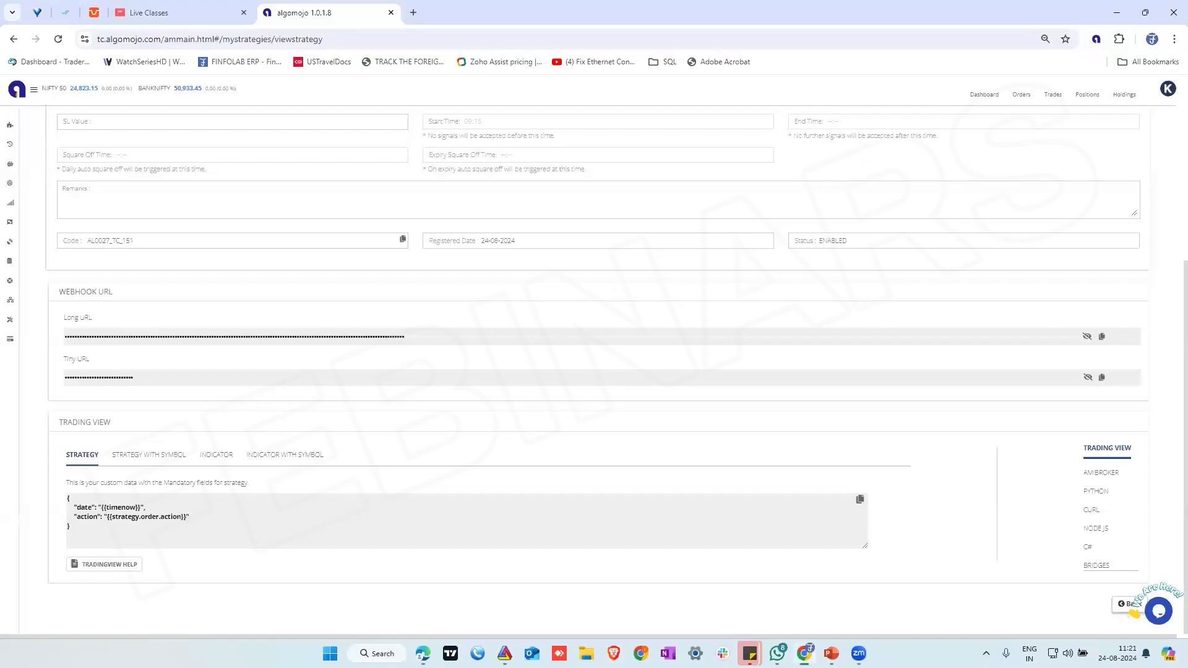
click(214, 459)
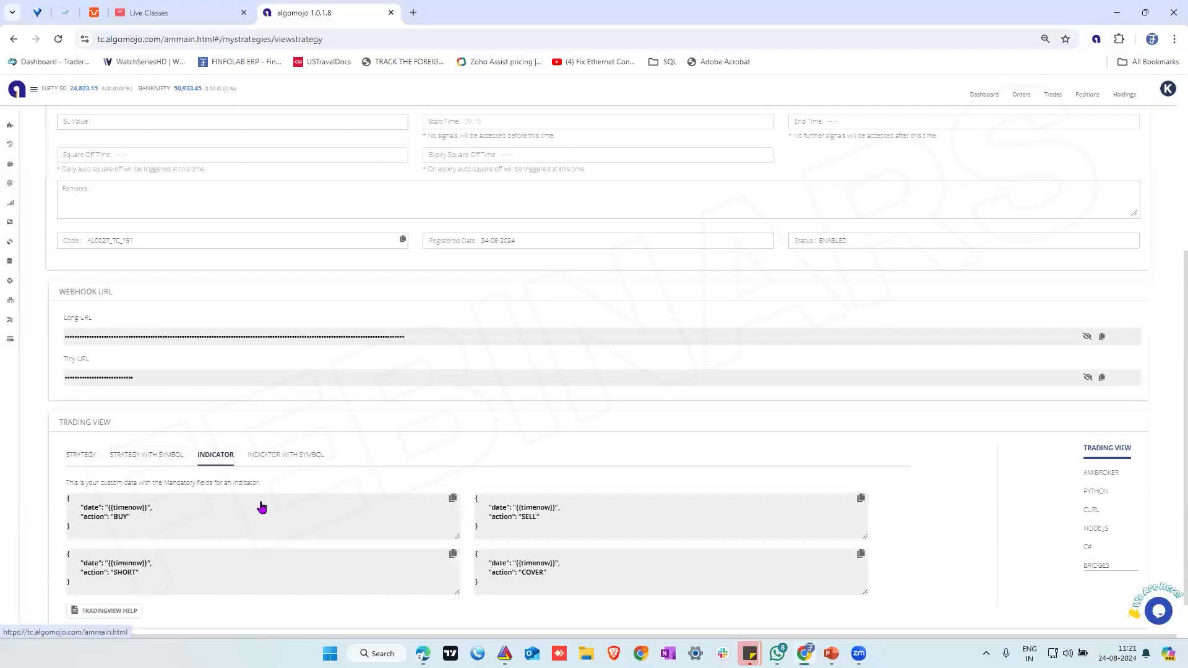
click(452, 500)
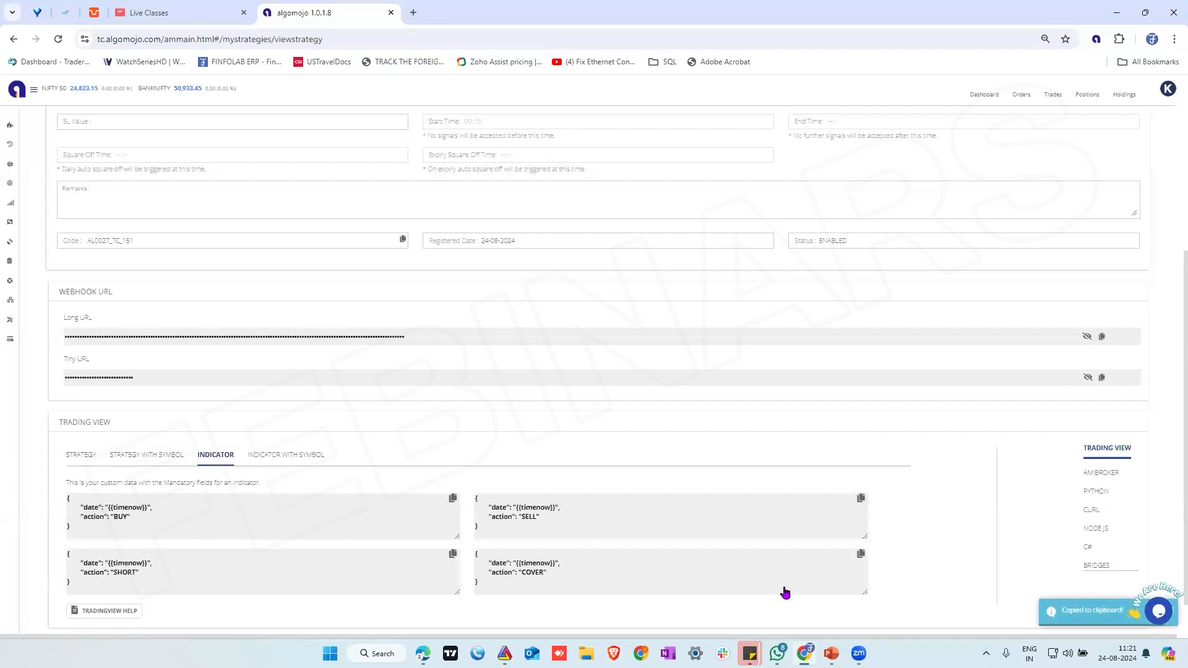
click(423, 654)
click(650, 463)
key(ctrl+v)
Name the alert PRICEBASED ENTRY, review its webhook notification setting and create the alert
click(604, 403)
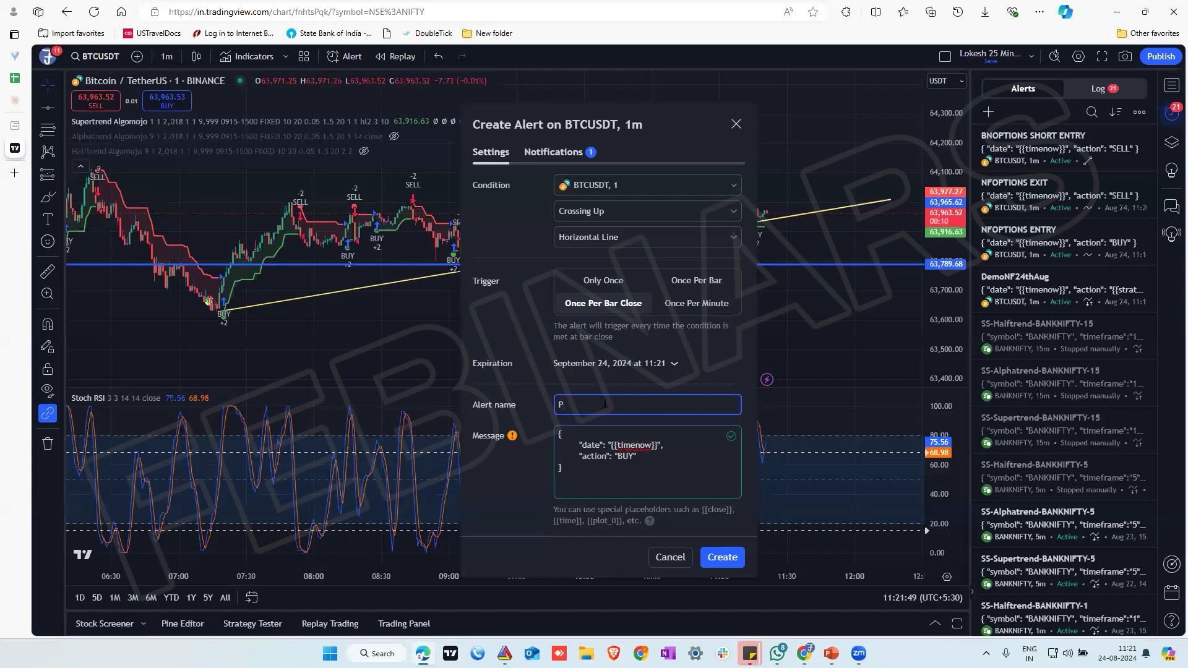
text(PRICE)
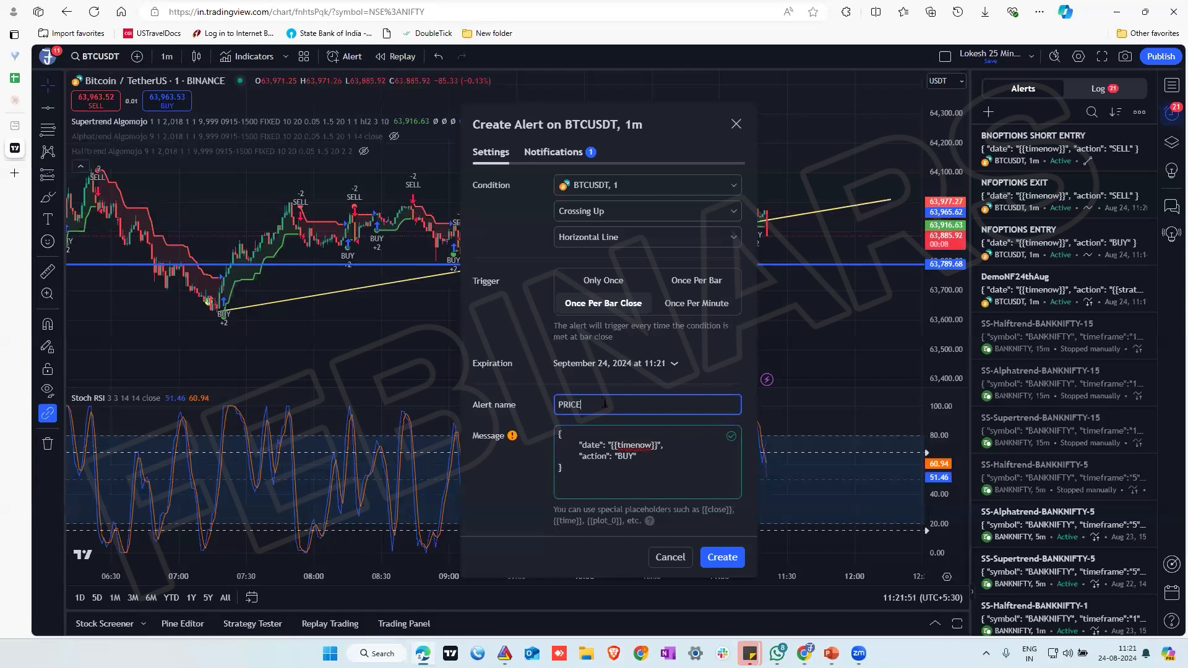
text(BASED ENY)
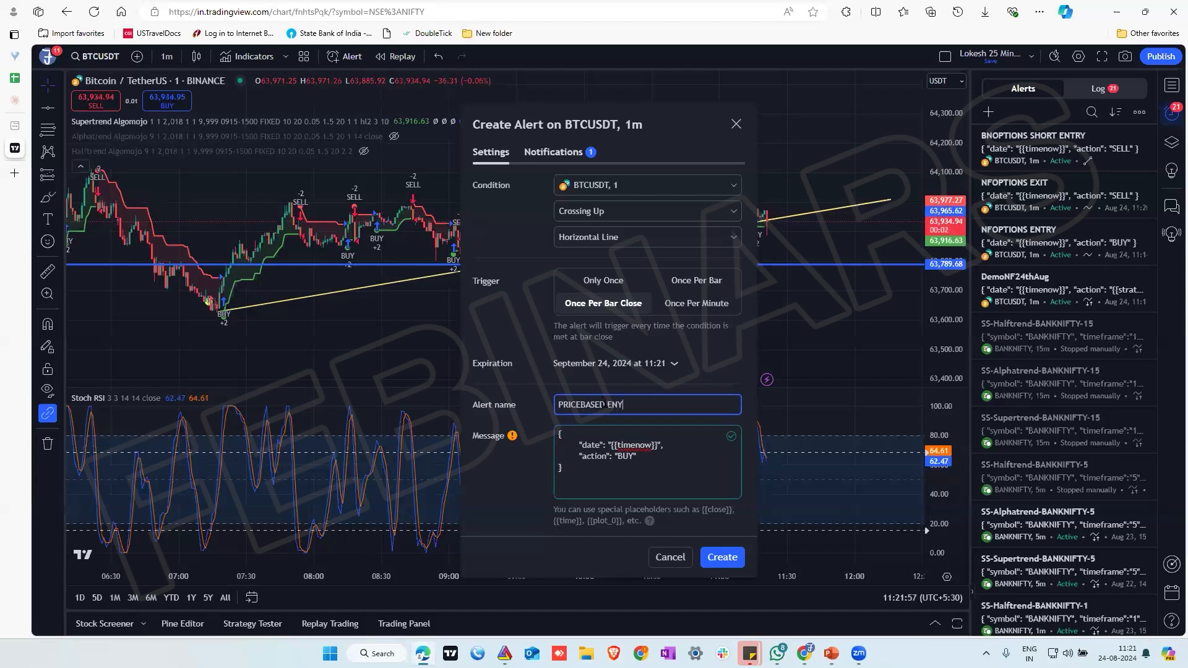
key(BackSpace)
text(TR)
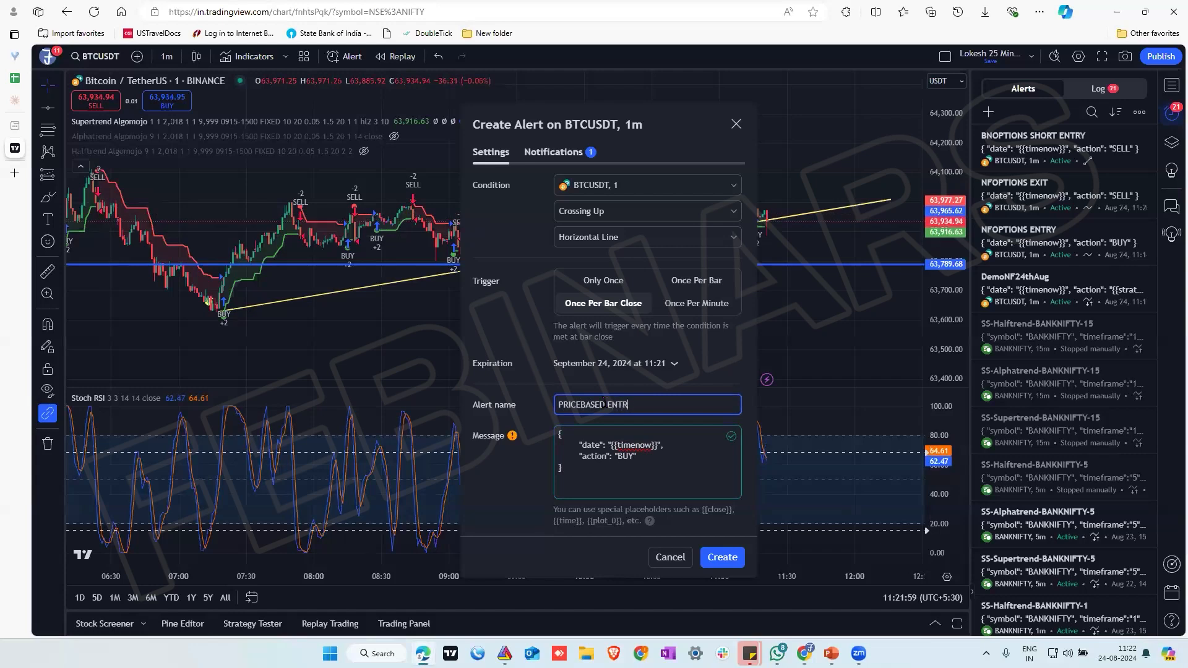
click(553, 152)
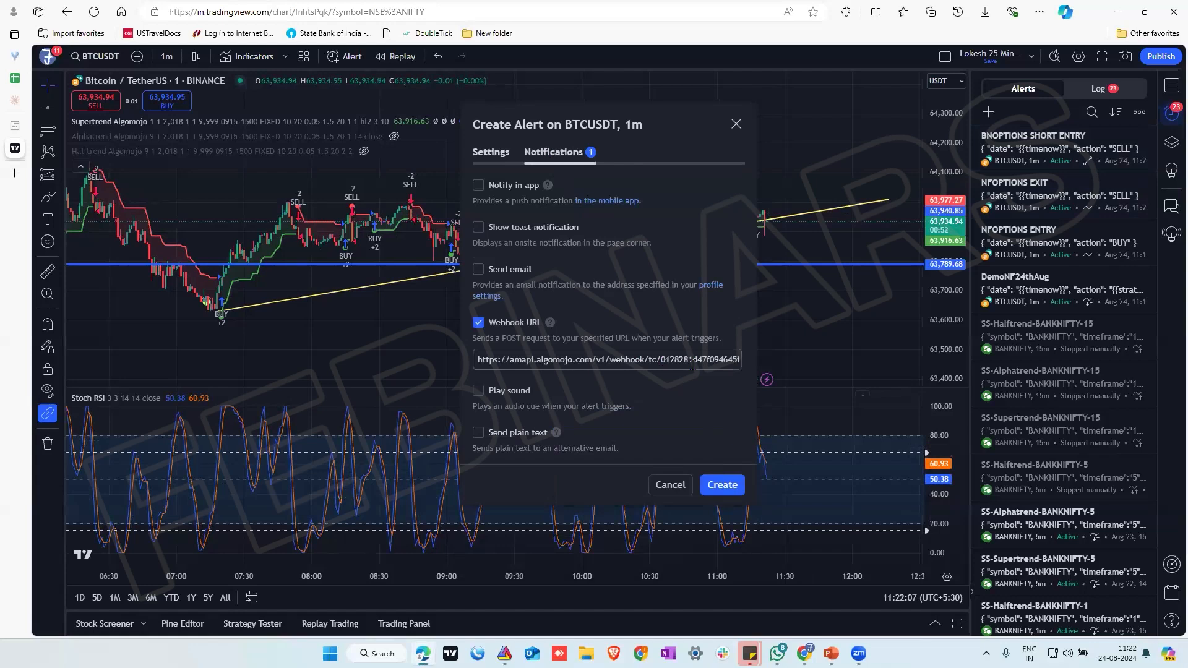
click(670, 485)
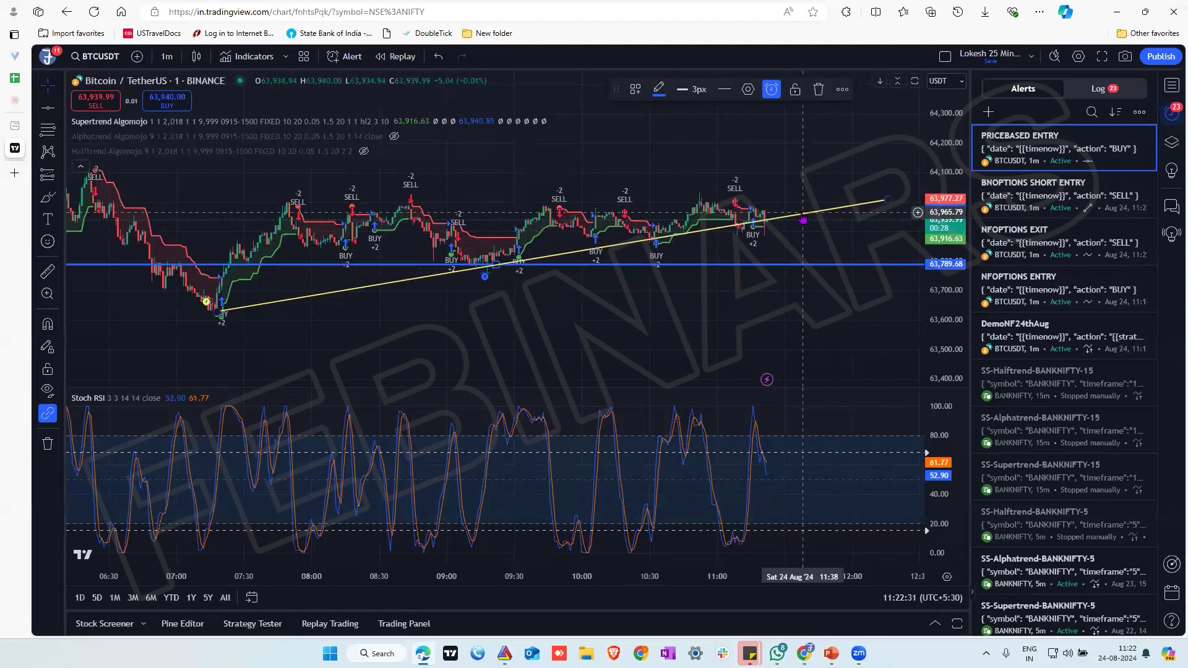
Display the alert log and check the entries for BNOPTIONS SHORT ENTRY and NFOPTIONS EXIT
click(1102, 89)
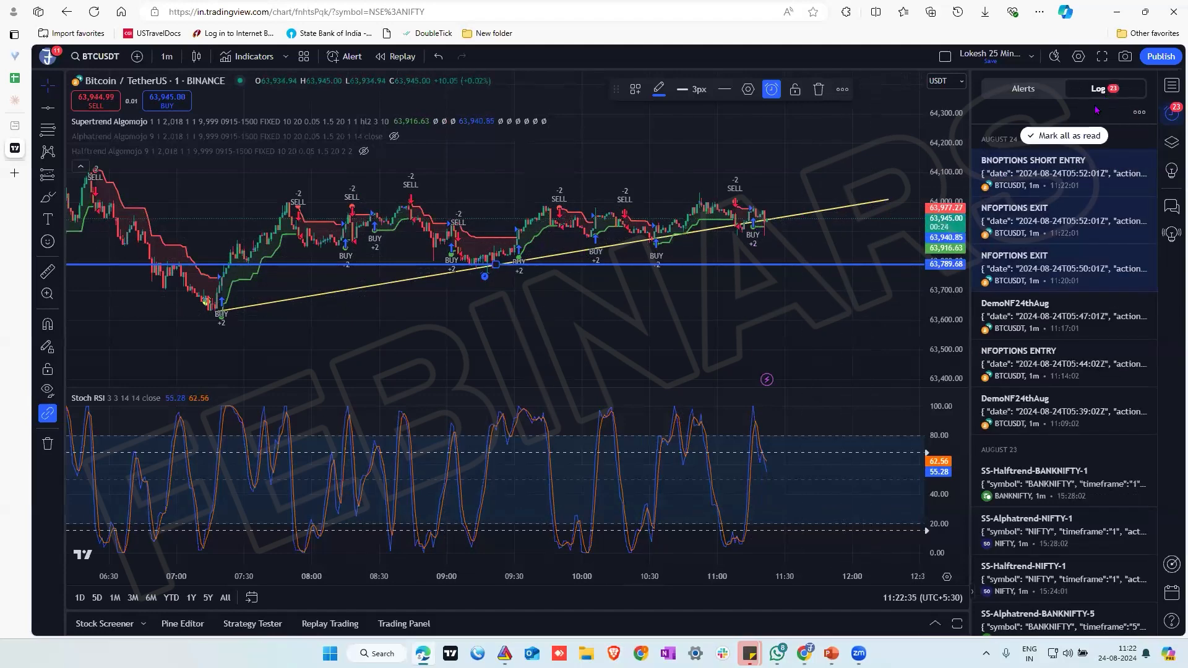
mouse_move(1054, 185)
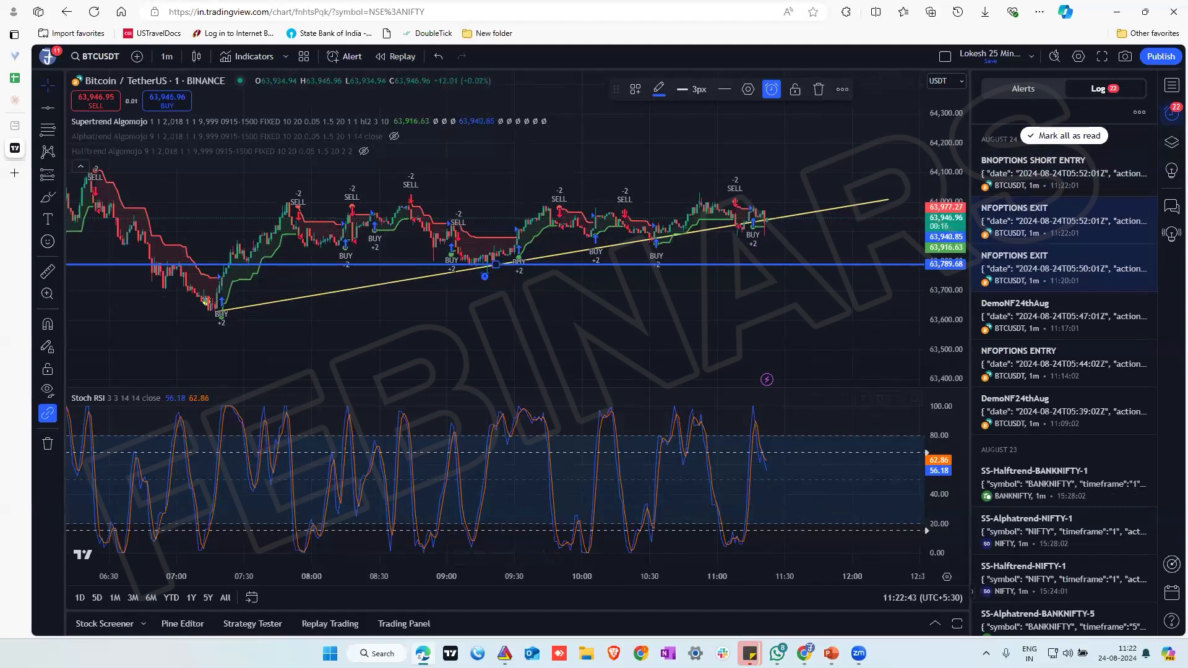
Switch to Algomojo and display the signals received for the BANKOPTIONS strategy, finding it by code 151
click(804, 654)
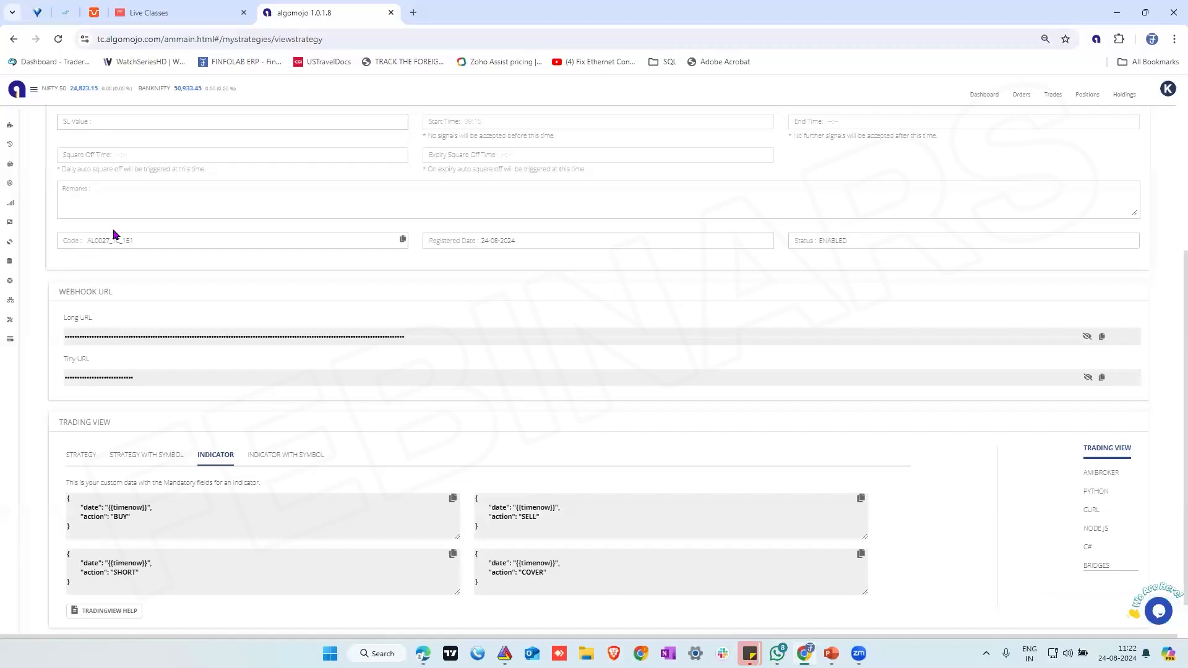
scroll(114, 229, up, 3)
scroll(113, 229, up, 2)
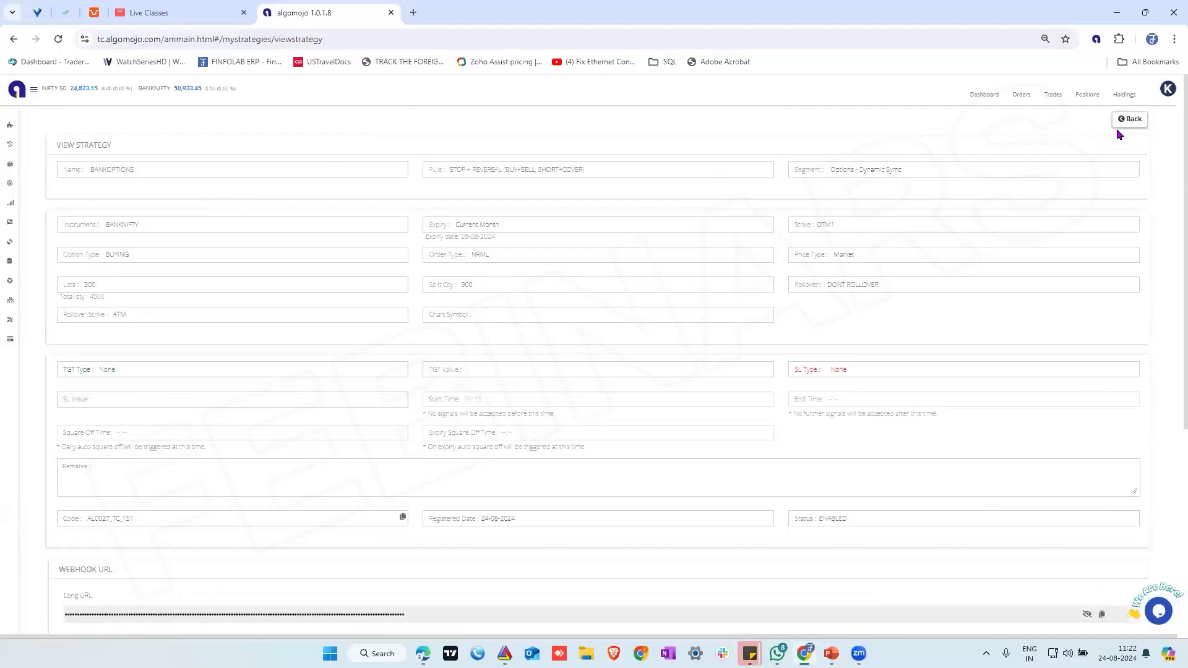
click(1130, 119)
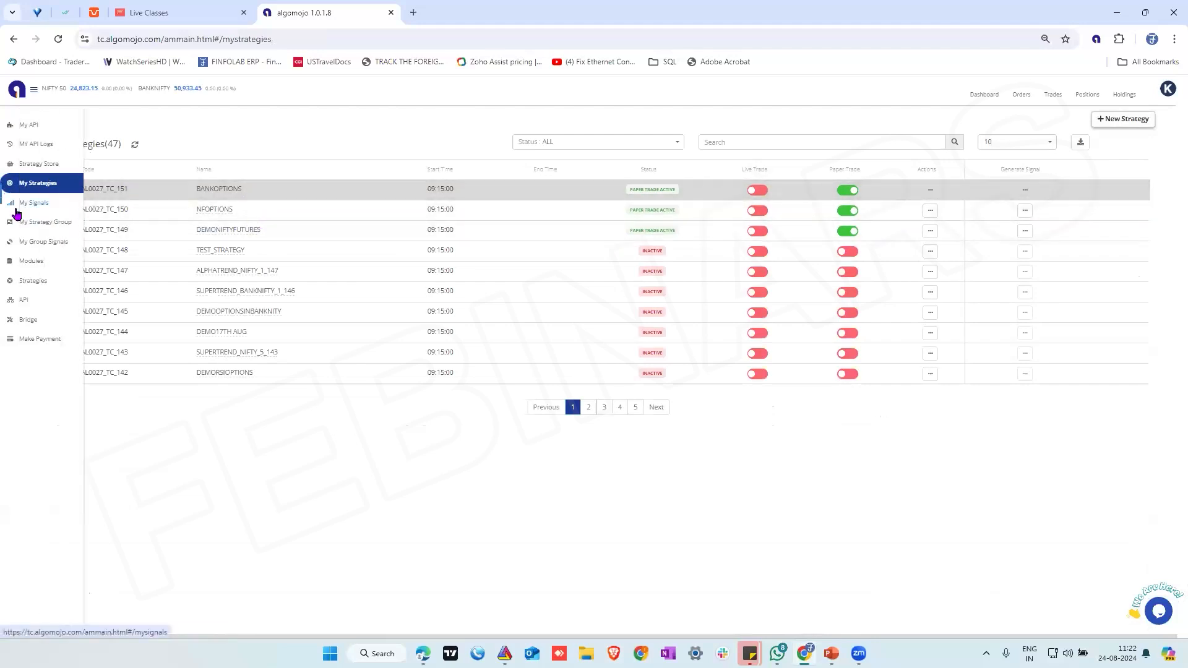
click(43, 204)
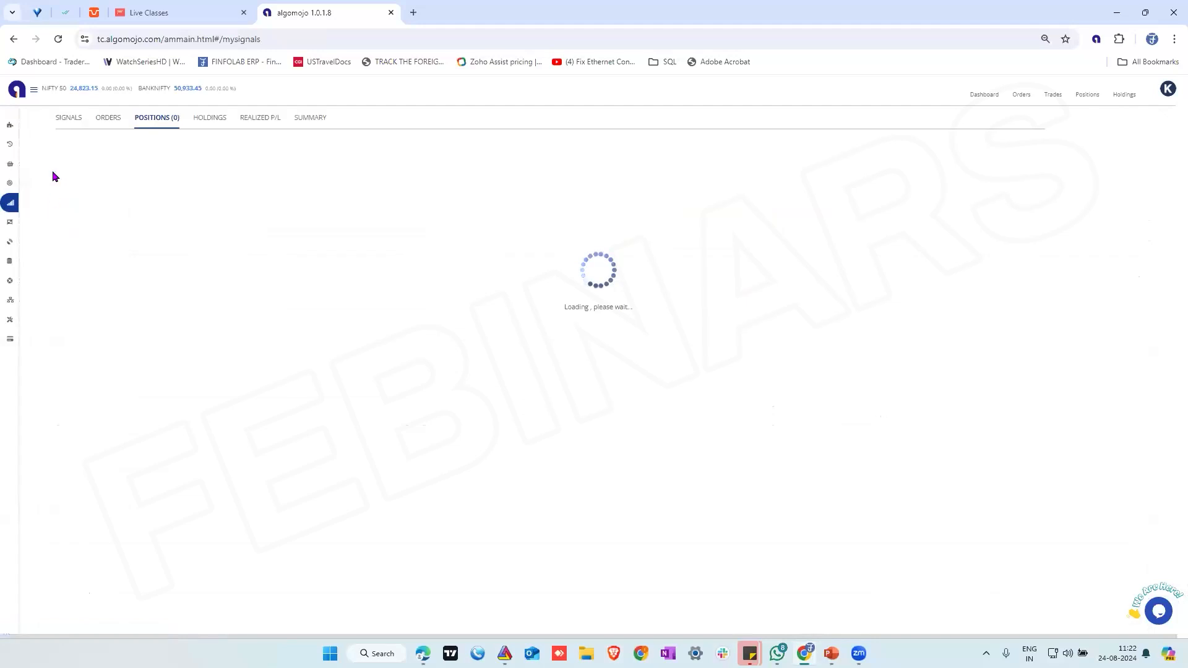
click(68, 119)
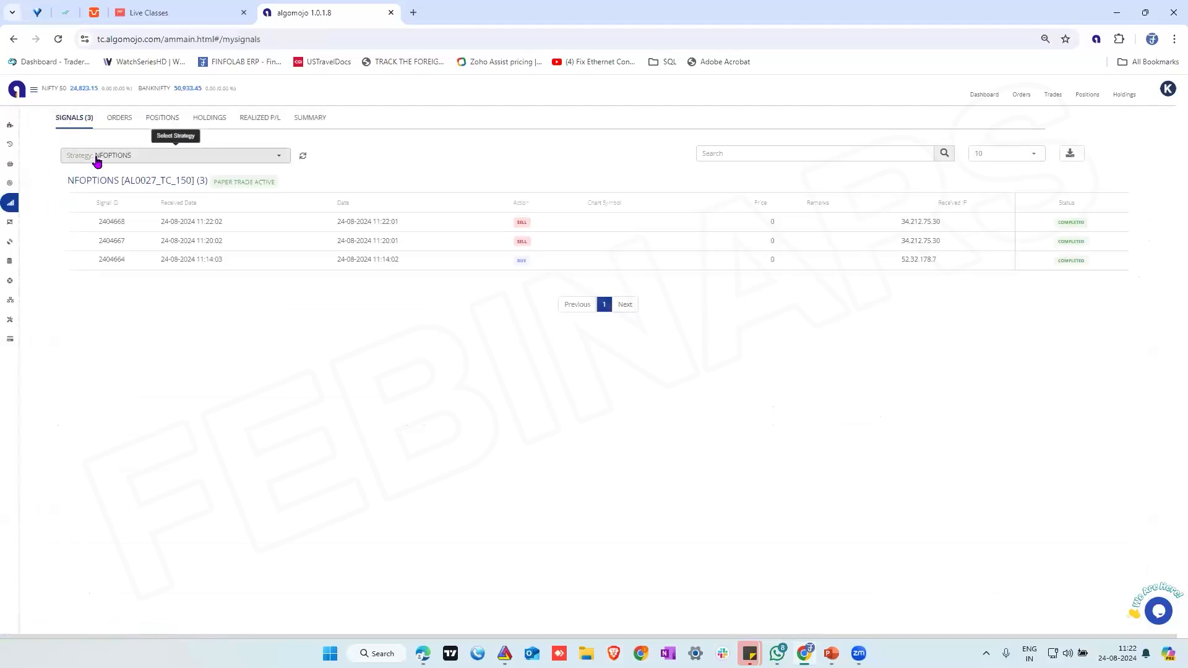
click(97, 159)
text(151)
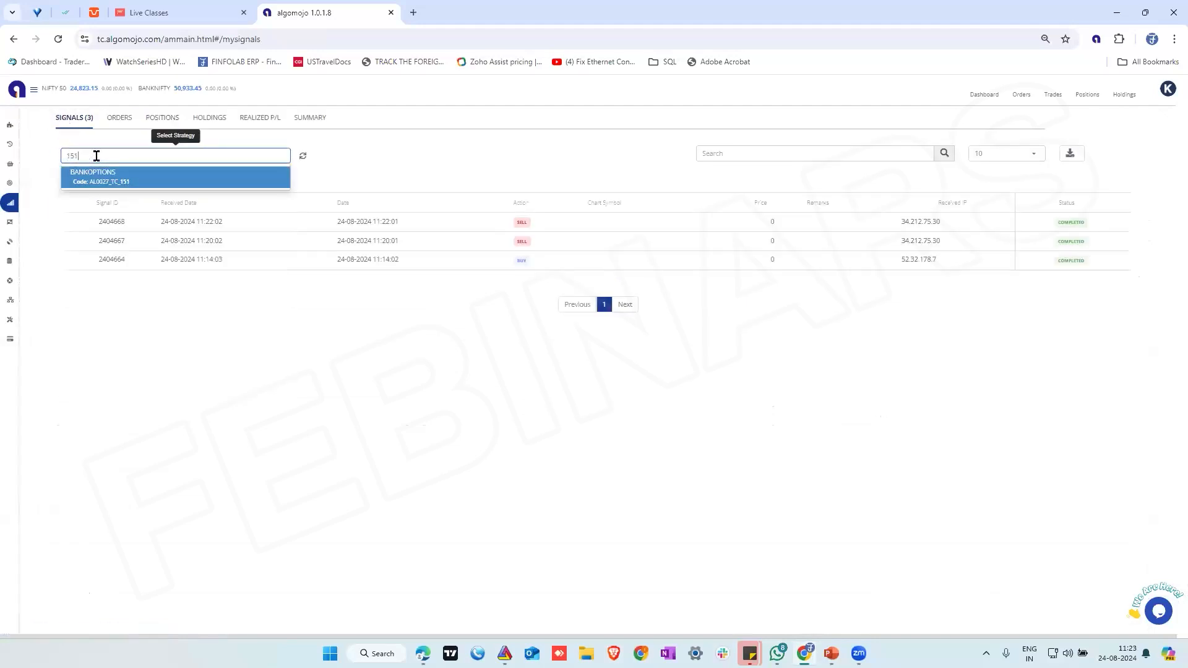
click(110, 177)
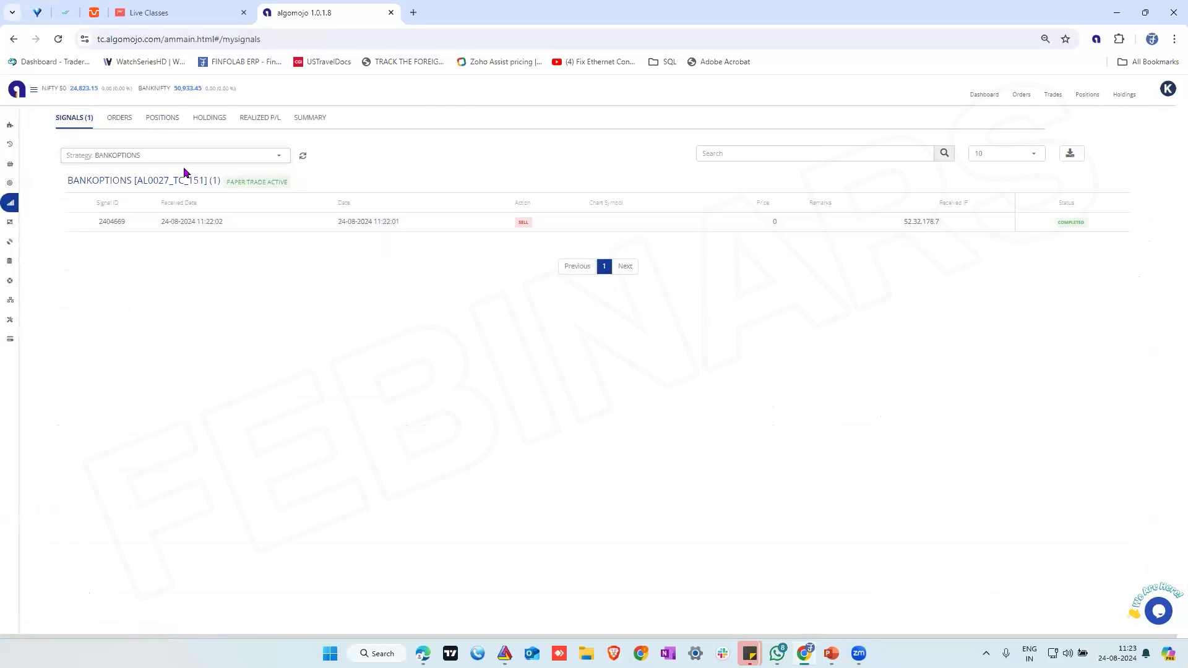
Check the BANKOPTIONS orders against the open position, comparing the split order quantities with the position's total quantity
click(124, 122)
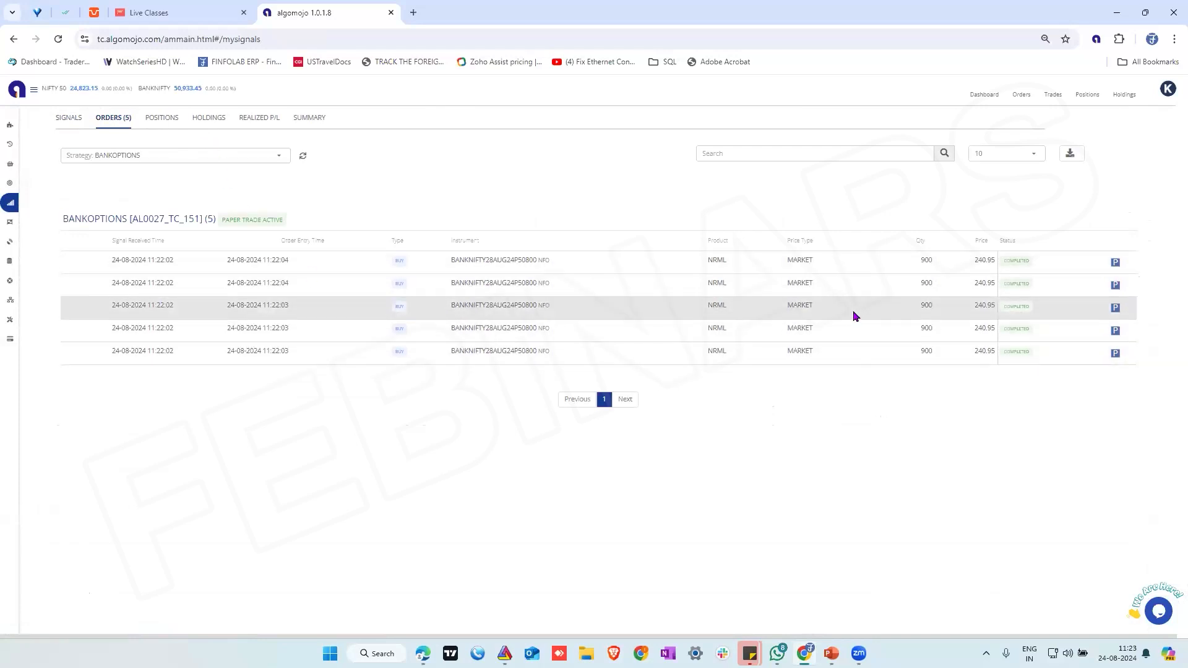
click(159, 118)
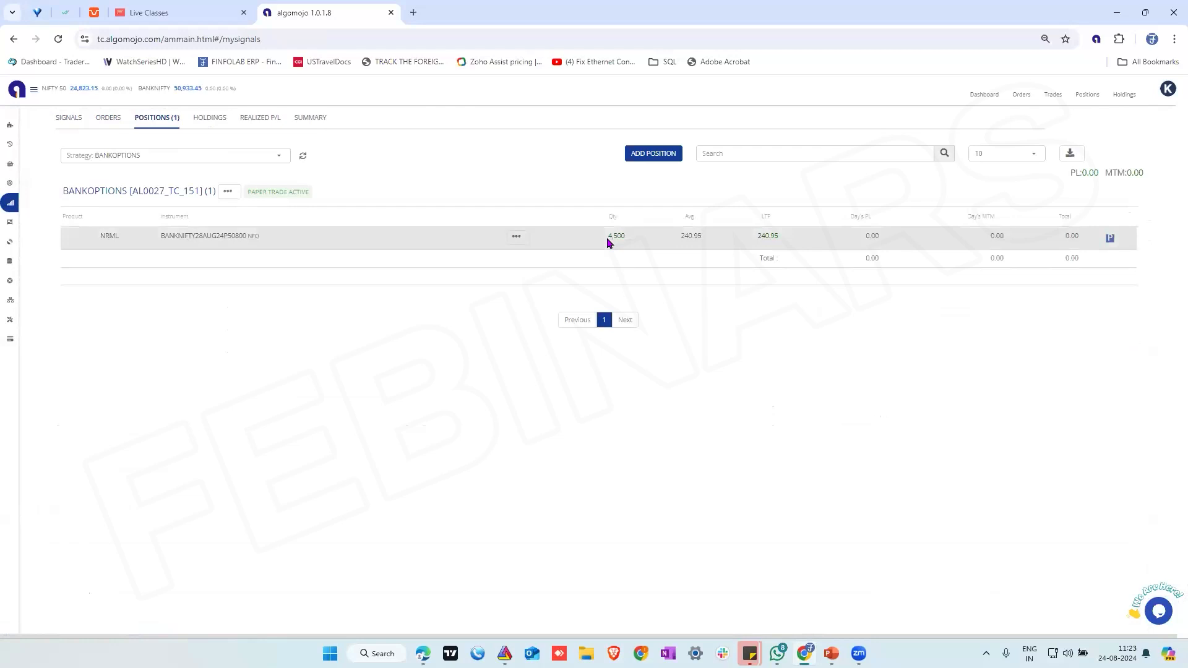
click(109, 117)
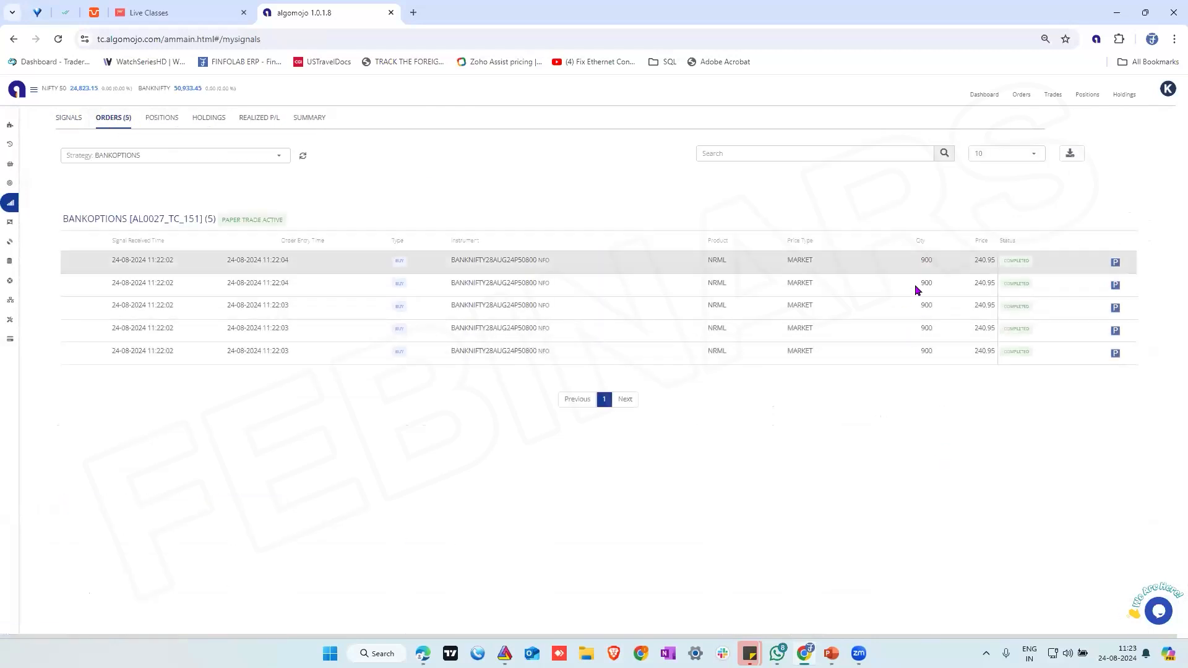
click(157, 117)
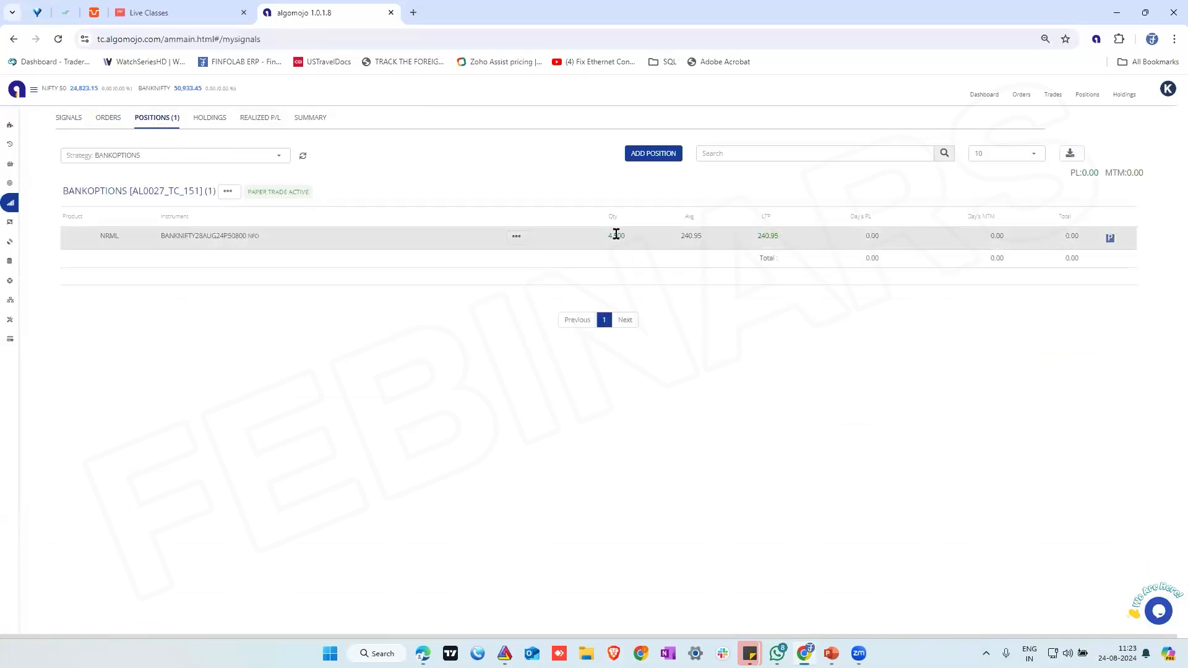
double_click(616, 233)
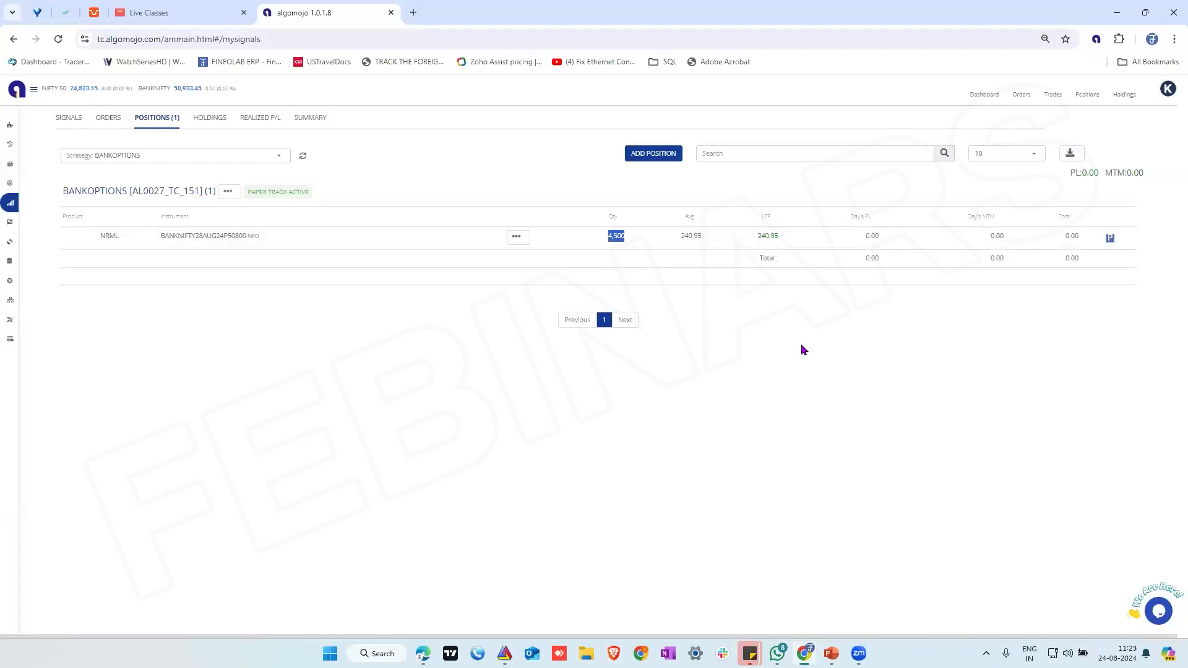
Switch to TradingView, review the settings of the horizontal line's alert and close them without changes
click(422, 654)
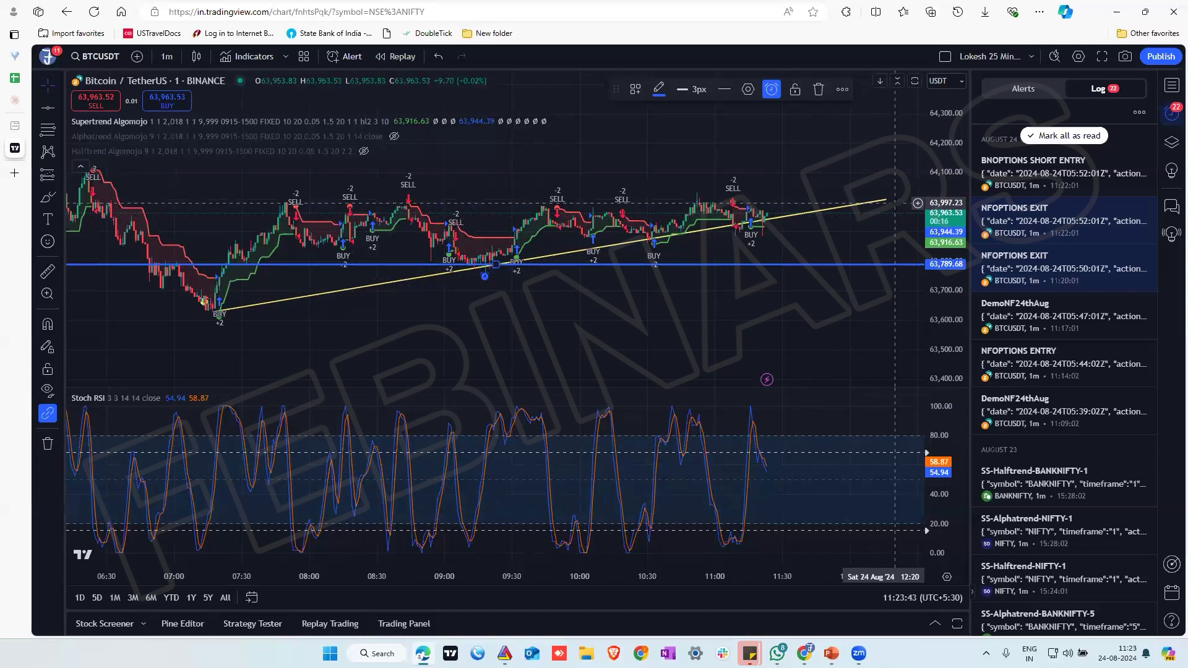
right_click(852, 264)
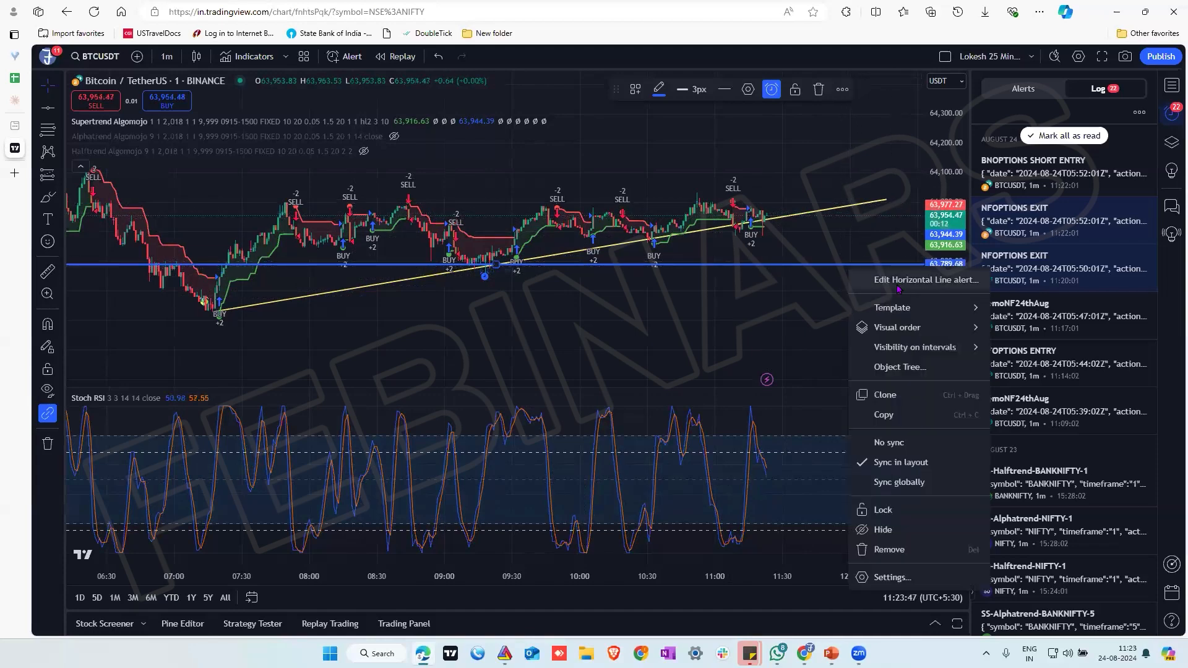
click(893, 280)
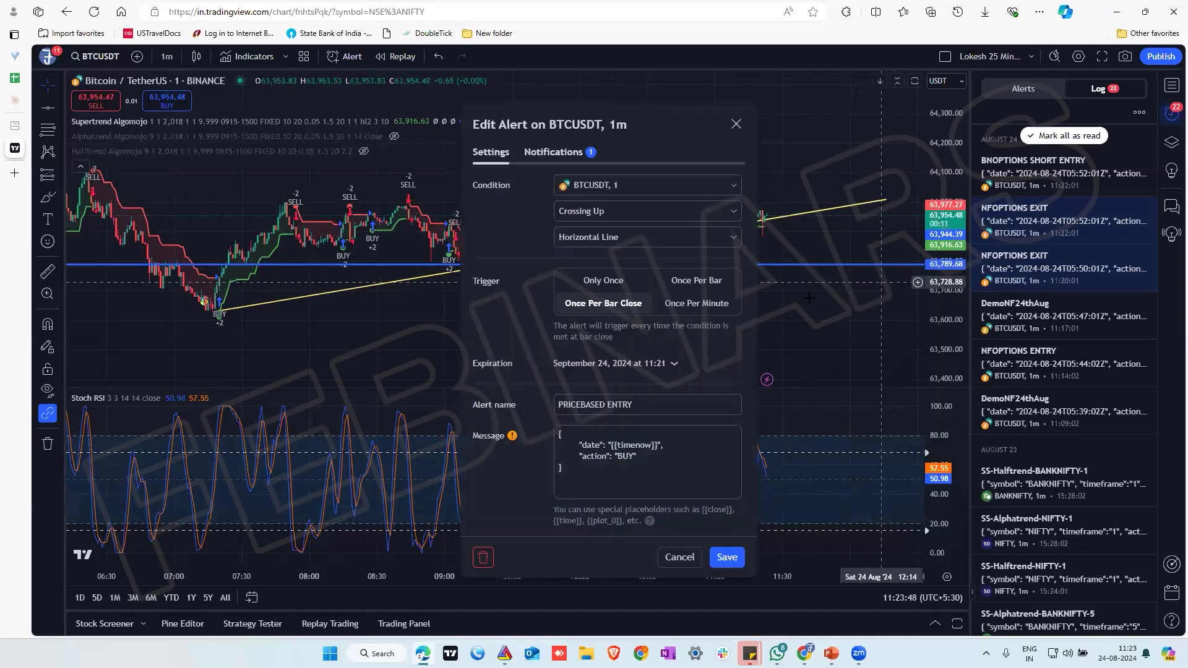
click(736, 123)
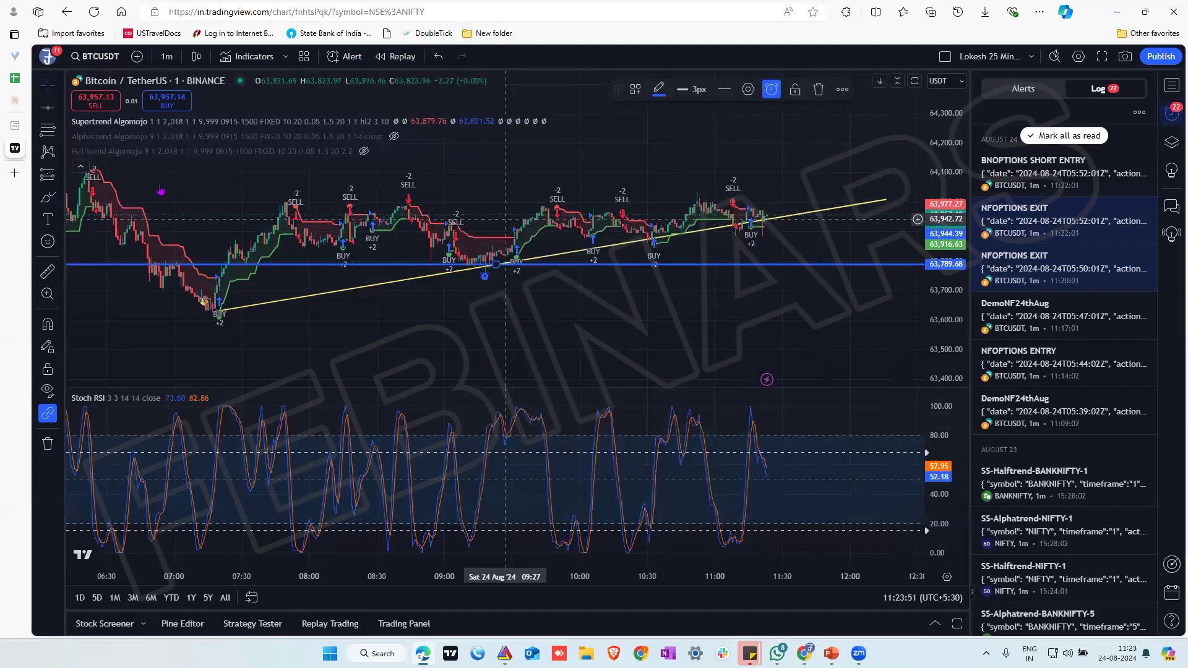
Draw a descending trend line from the 10:52 high at about 64,033 to about 63,923 at 11:53
click(61, 108)
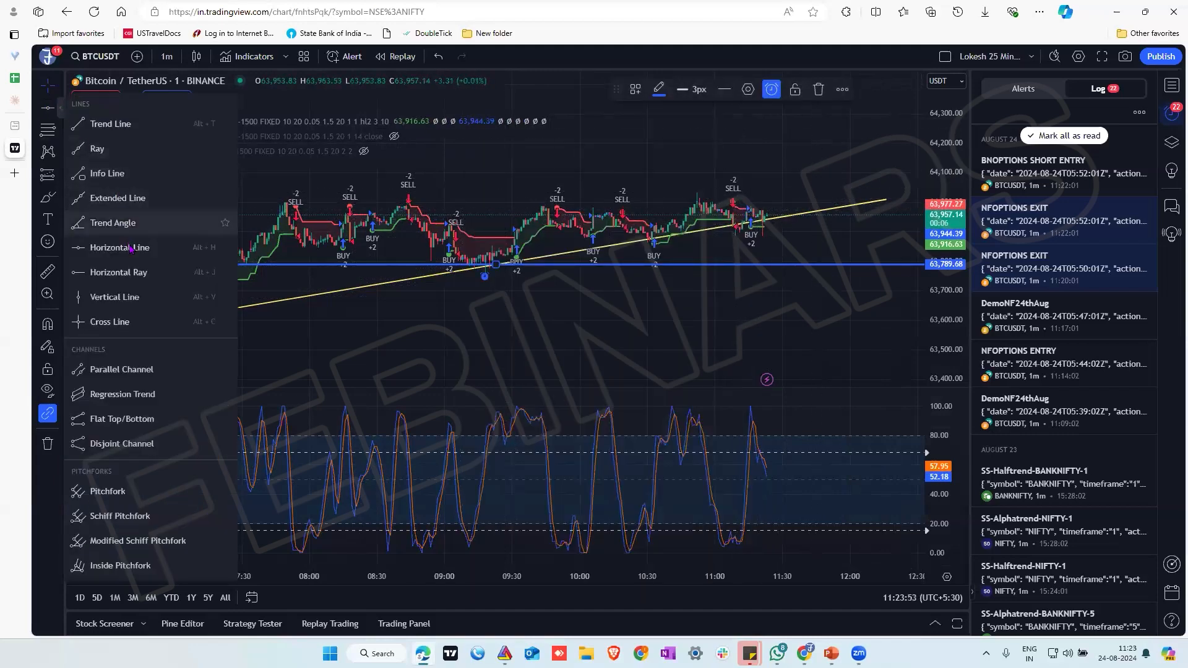
click(106, 124)
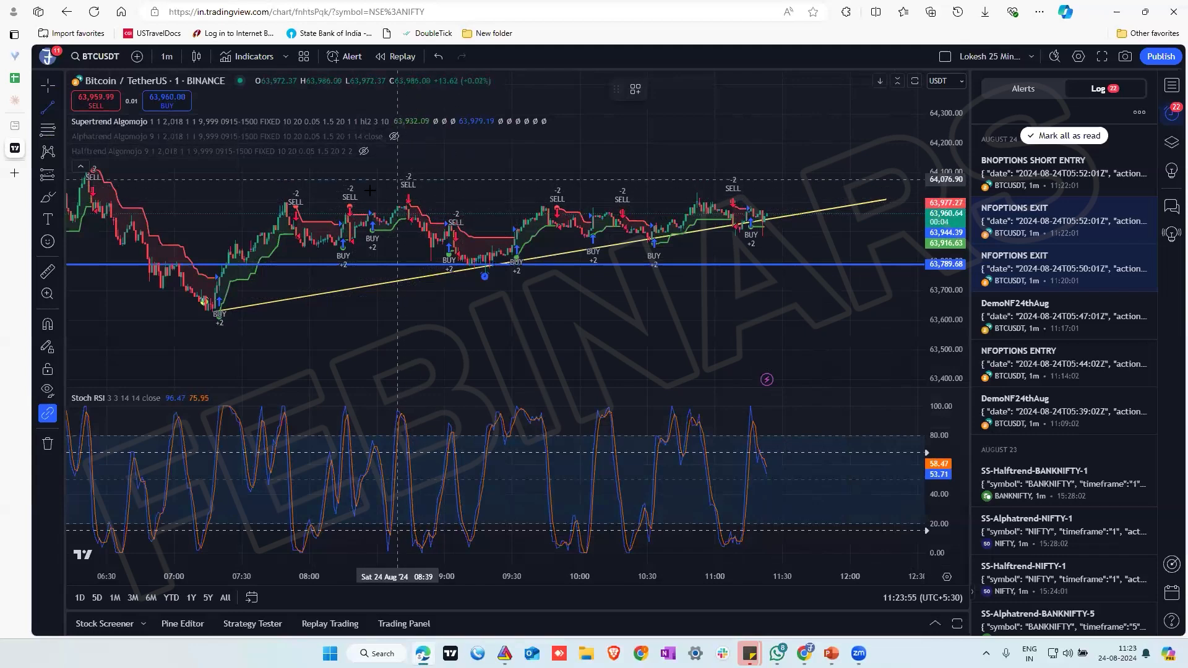
drag(947, 280, 957, 121)
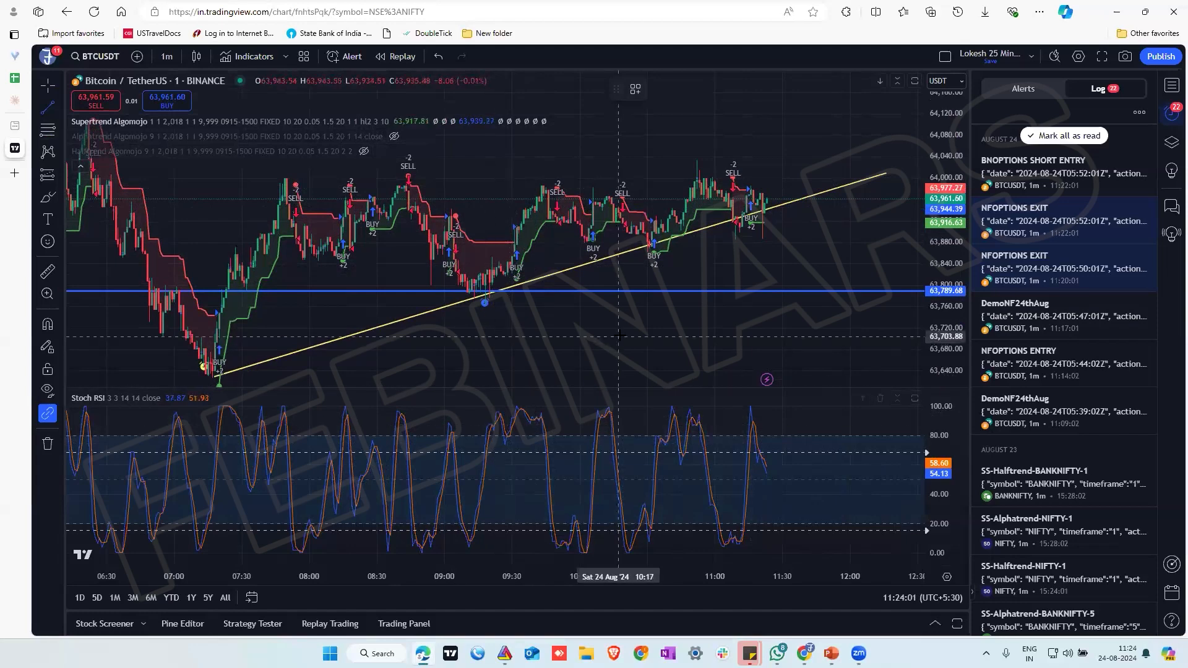
scroll(621, 335, up, 3)
scroll(620, 334, up, 2)
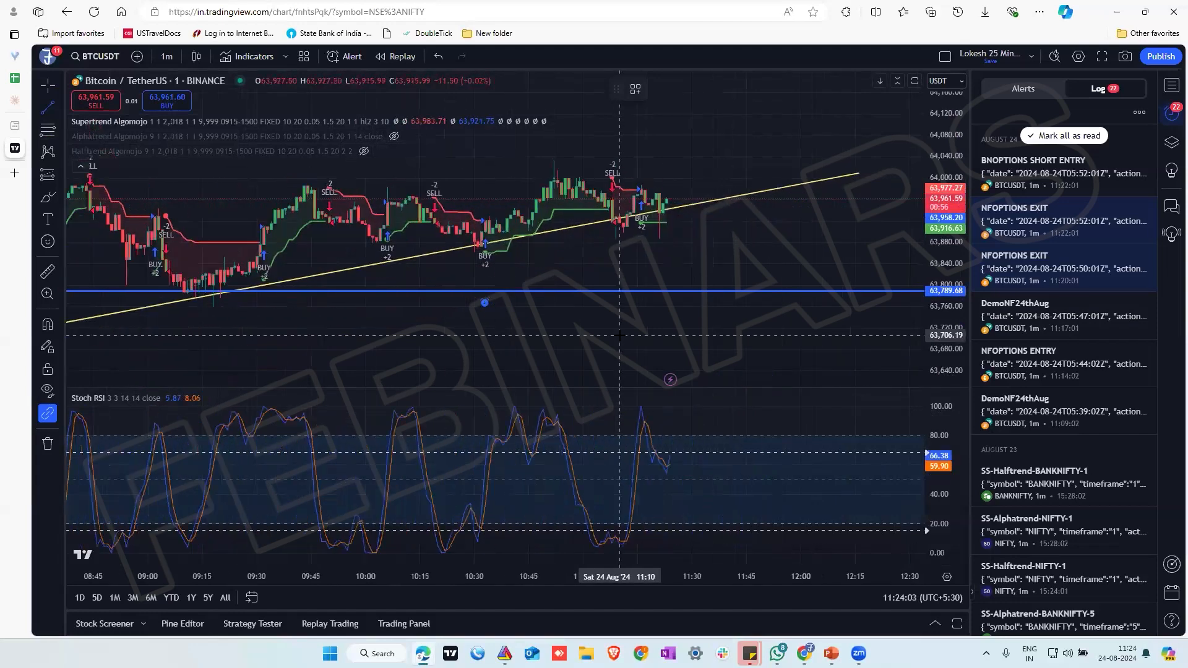
click(554, 161)
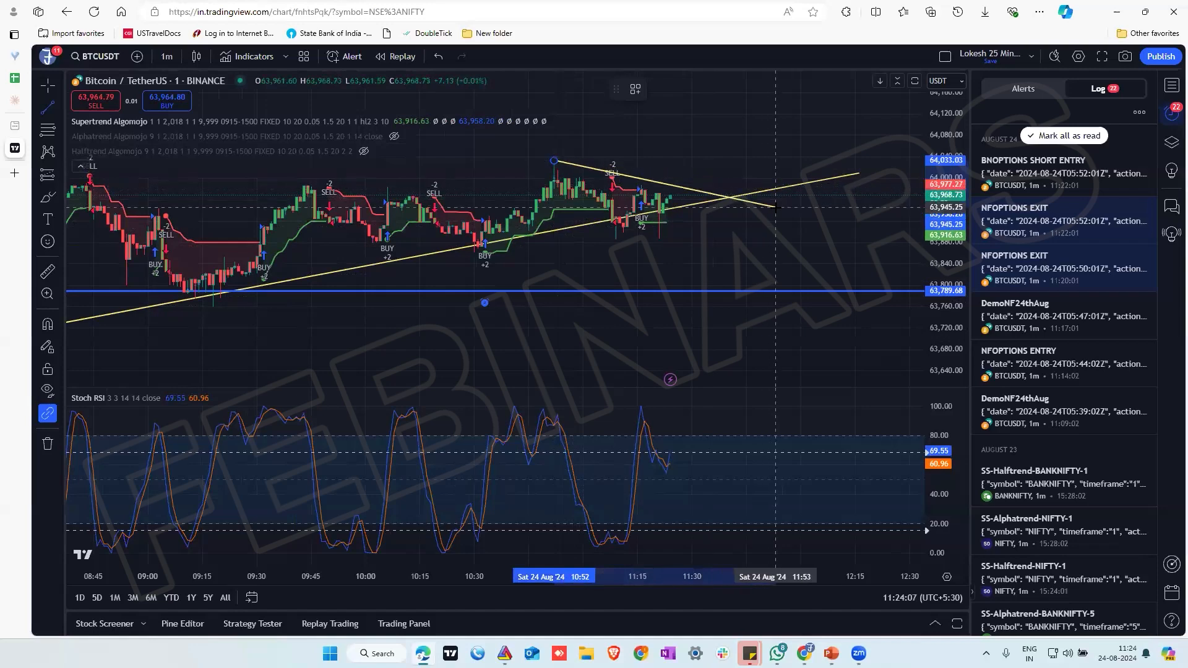
click(775, 218)
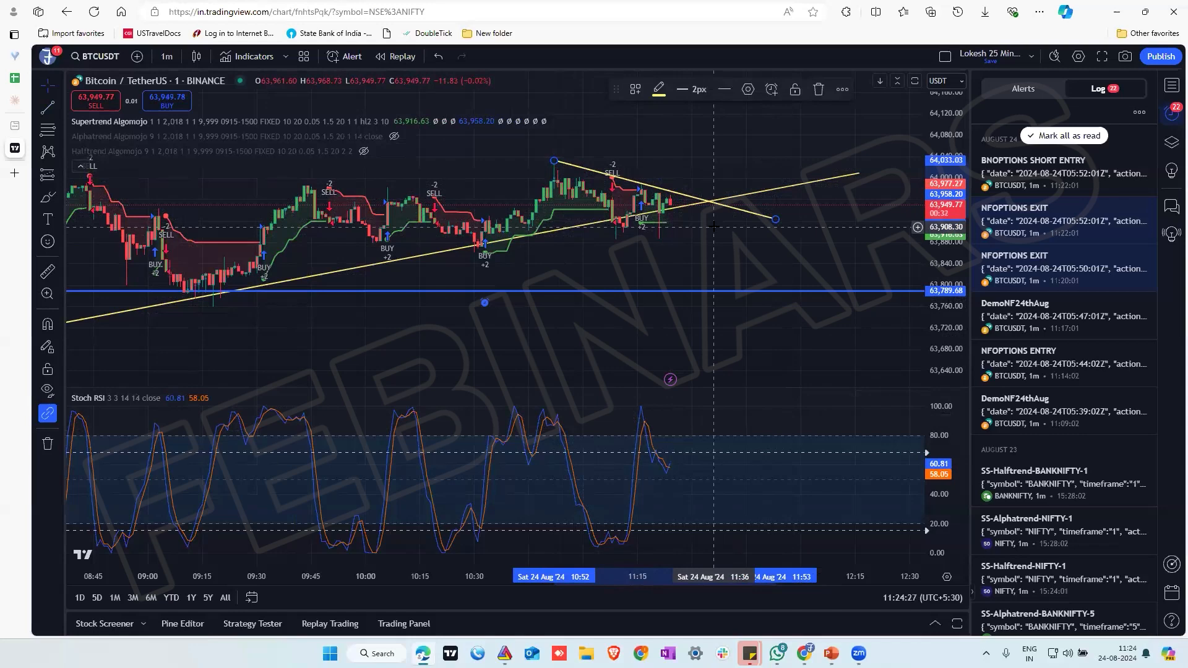
Display the alerts list, then examine the new alert form for the Supertrend Algomojo strategy and cancel it
click(1023, 89)
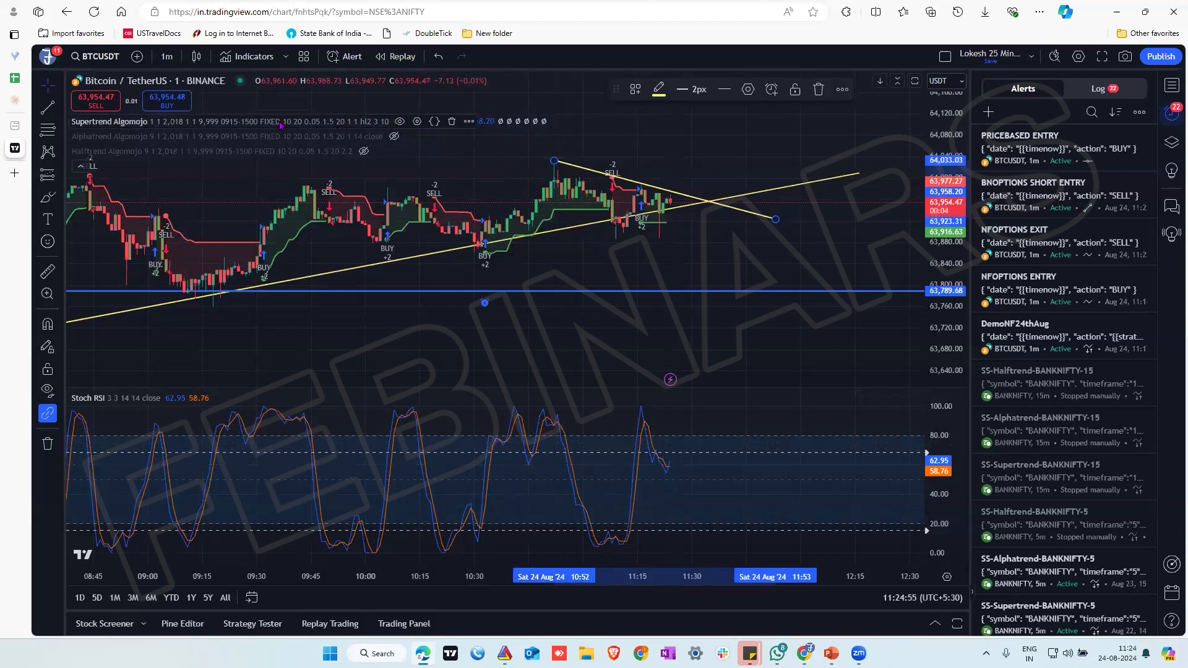
click(467, 122)
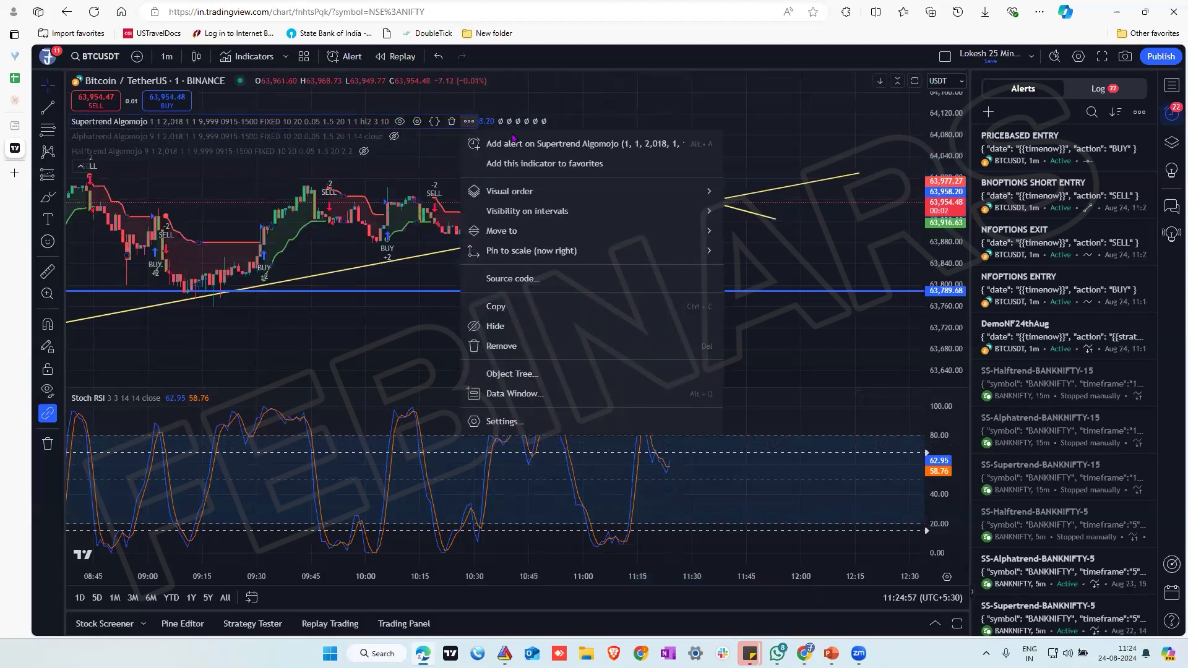
click(514, 143)
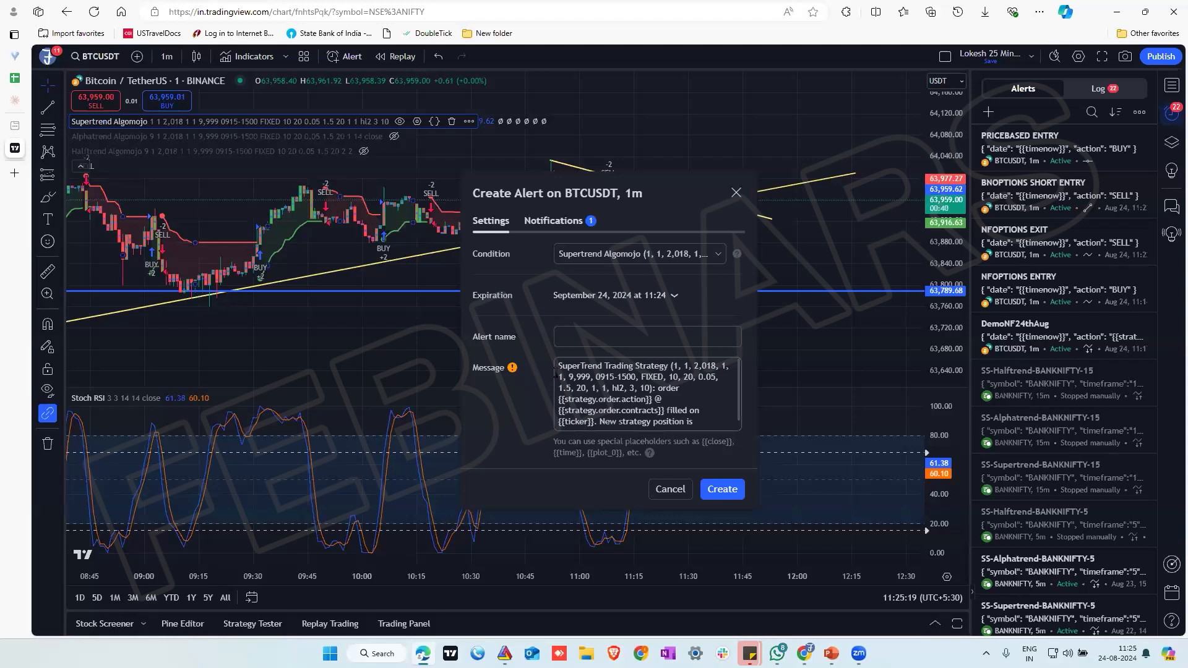
click(671, 490)
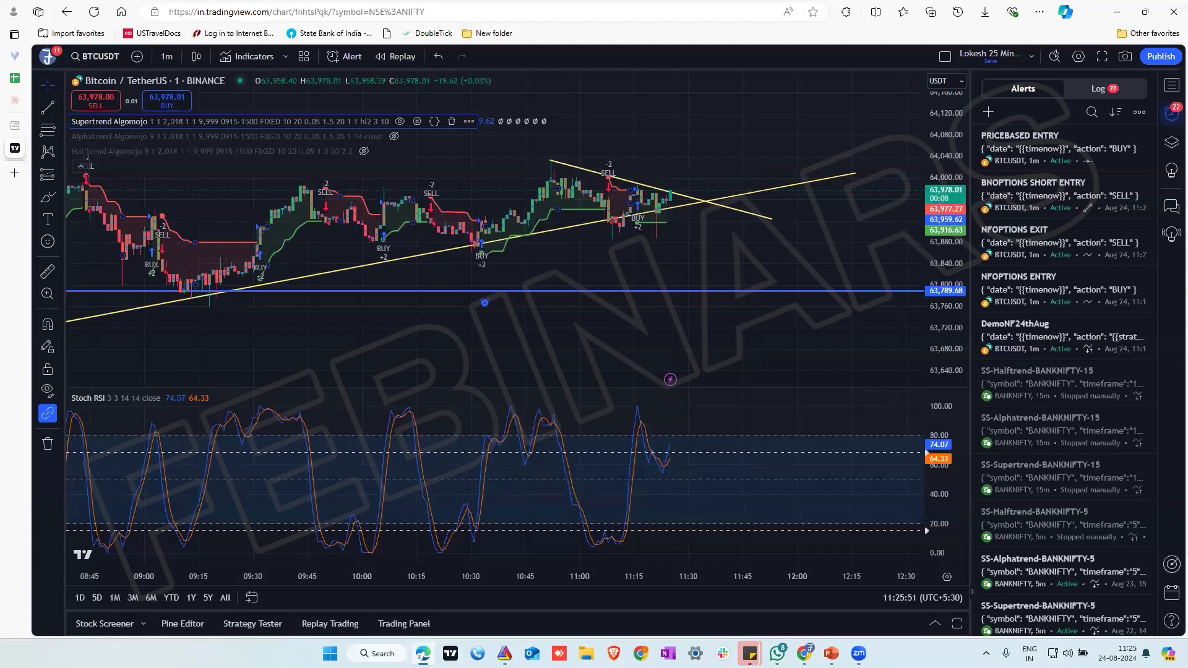
Switch to Algomojo, look at the account options, close its browser page and reopen the Algomojo website in a new one
click(804, 654)
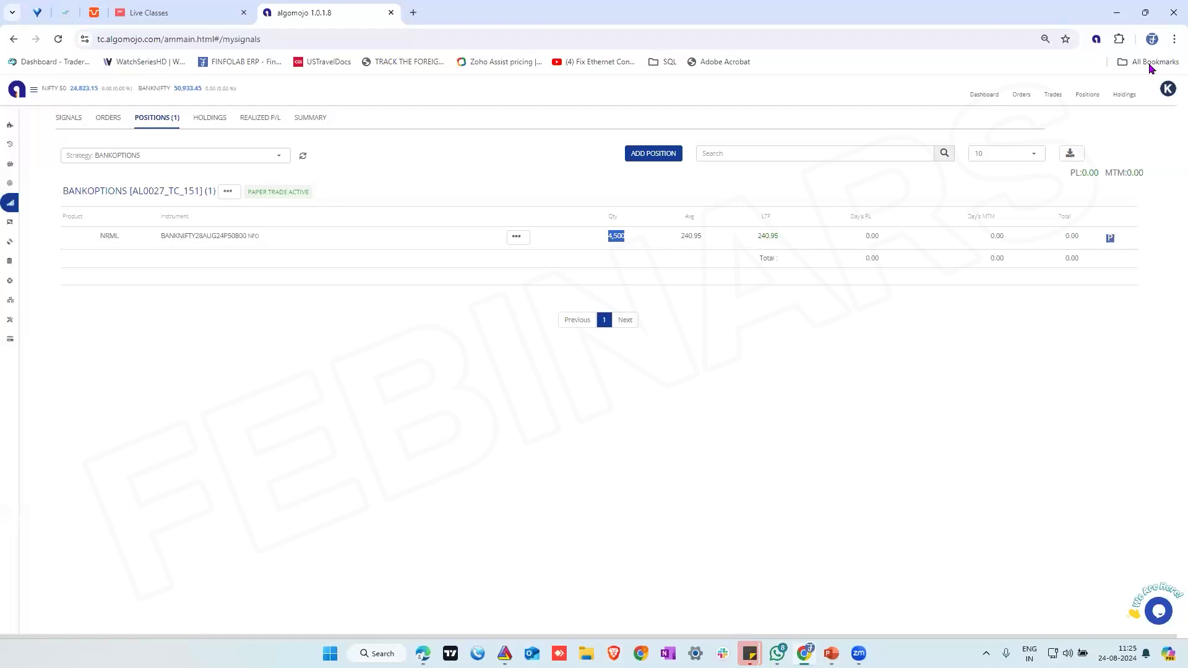
click(1168, 90)
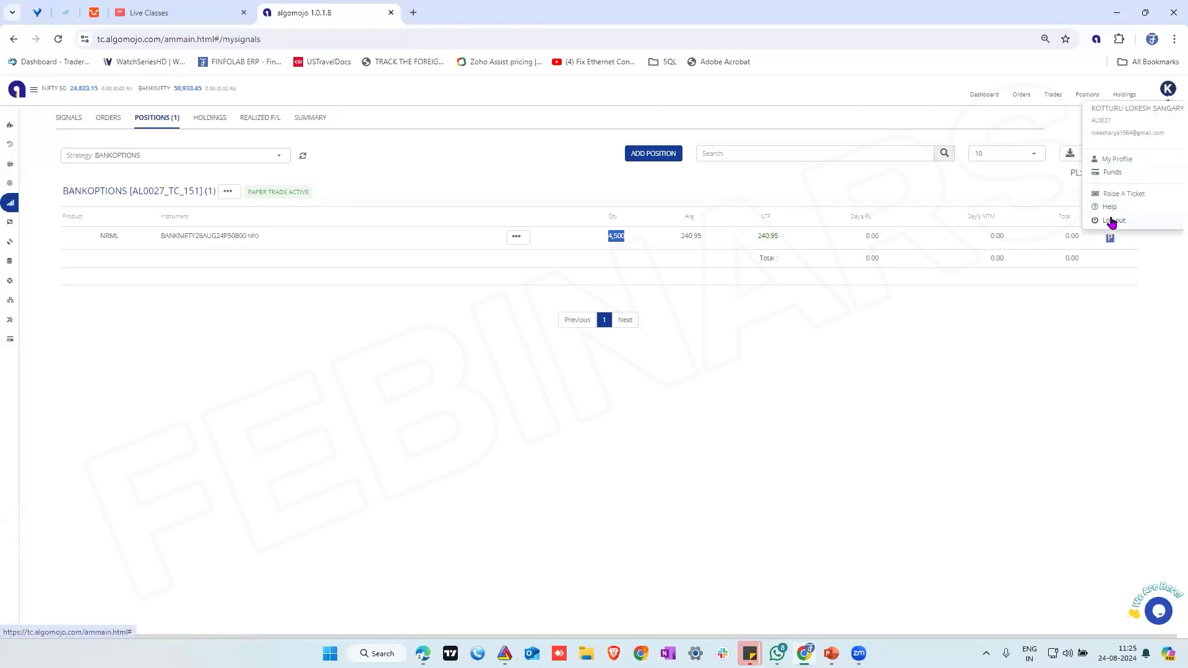
click(989, 371)
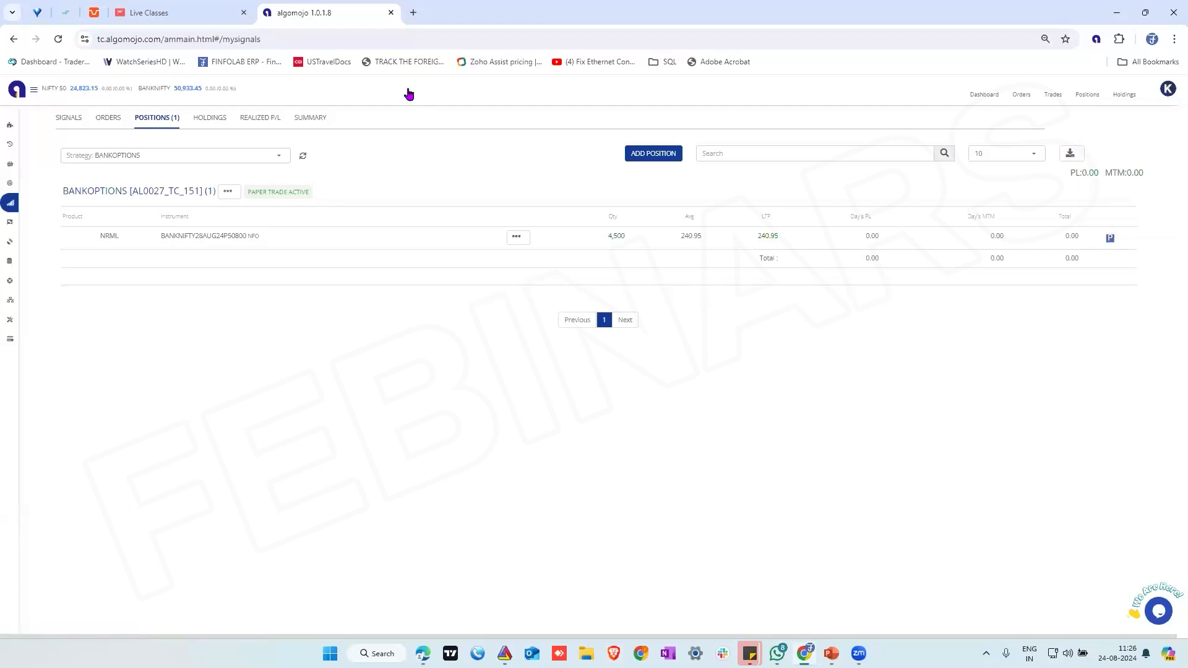
click(389, 13)
click(266, 13)
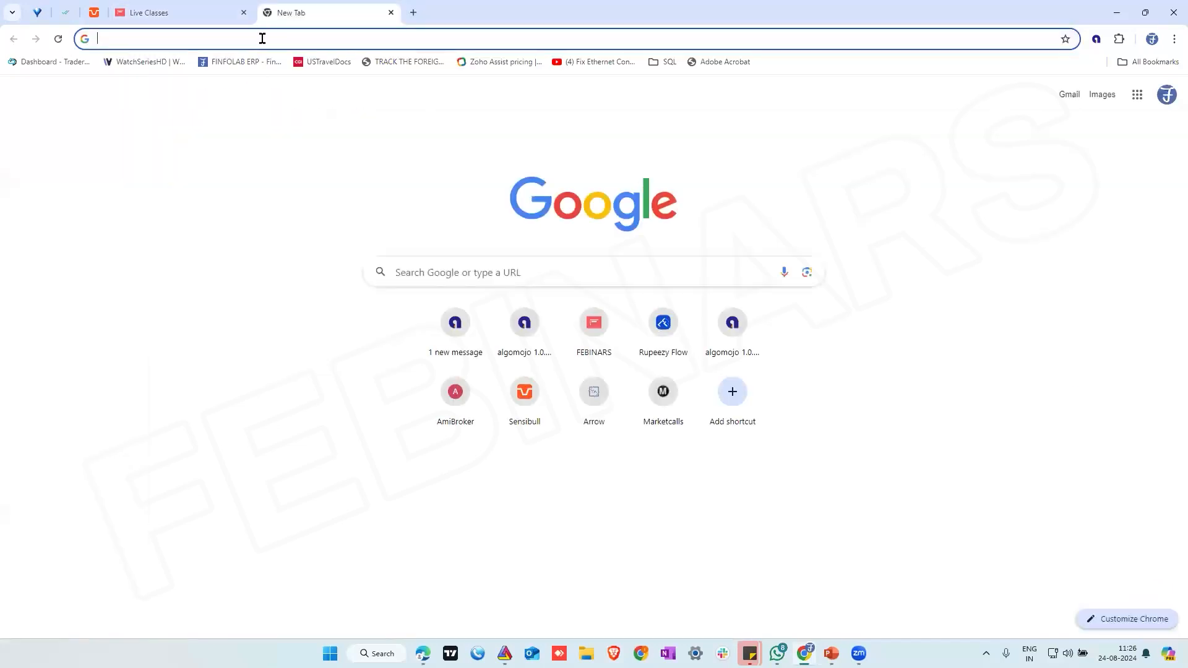
click(451, 337)
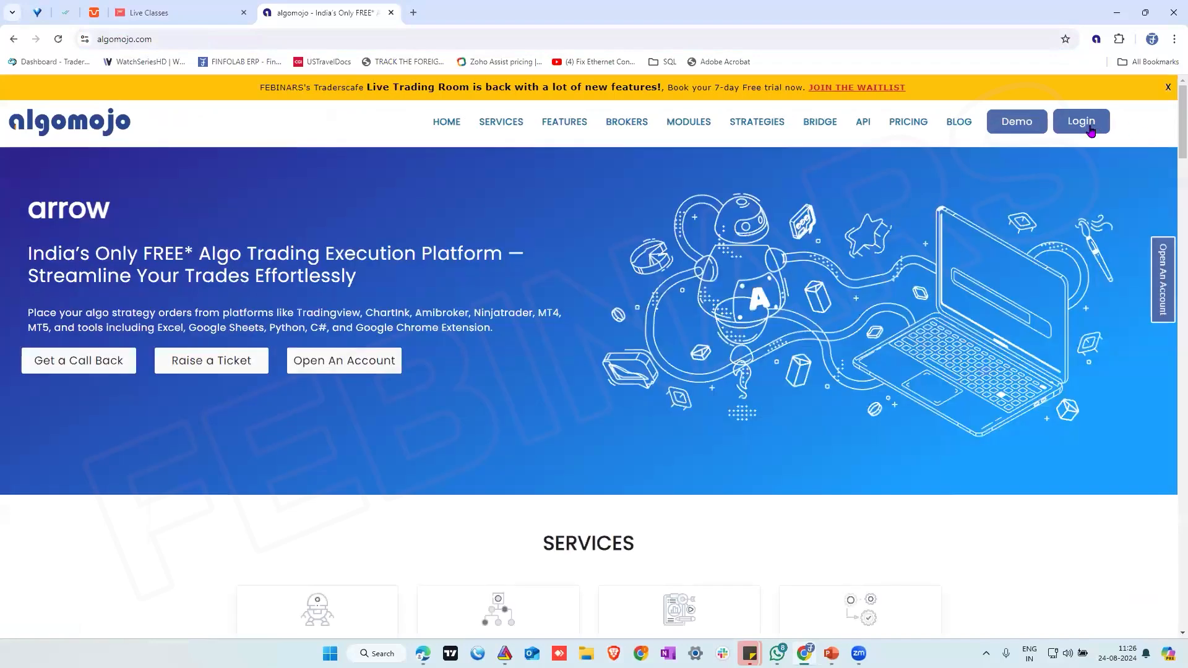
Log in to Algomojo through the Tradejini broker with the account password and OTP/TOTP, and open the My Strategies list
click(1089, 121)
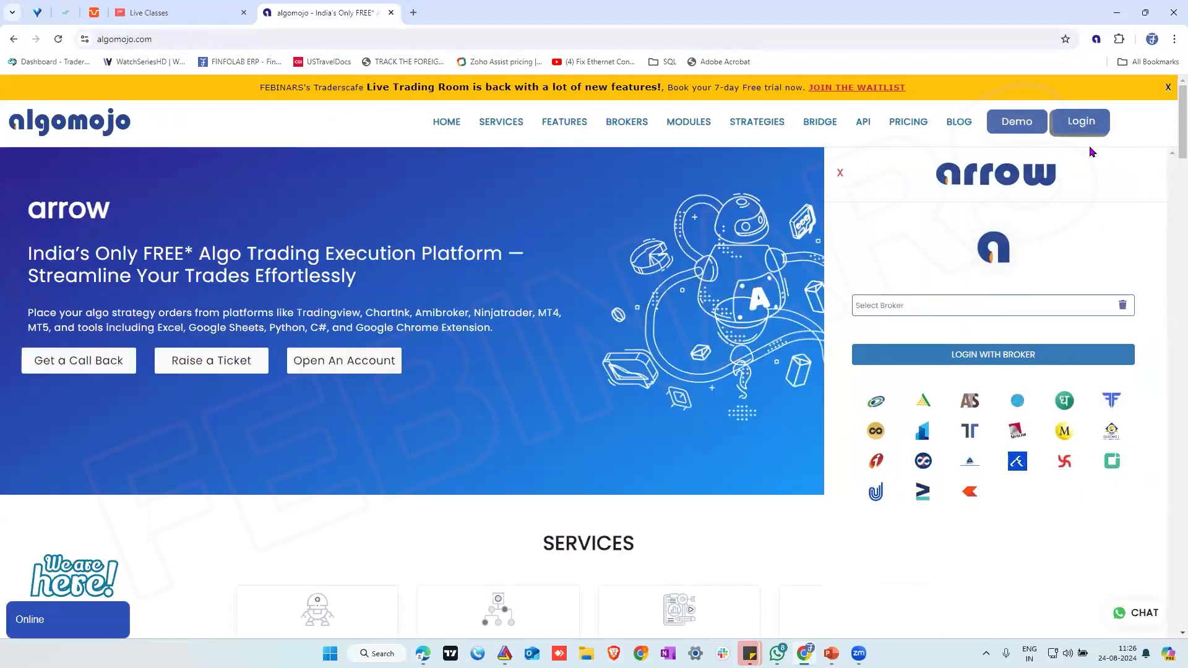
click(1099, 461)
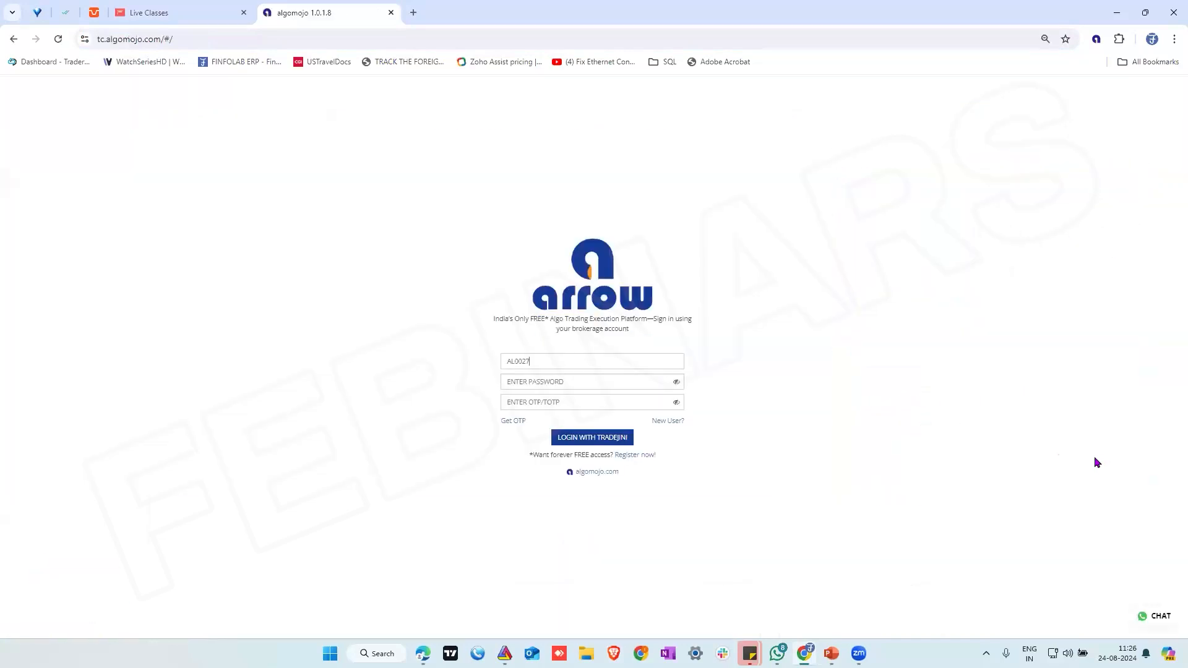
click(583, 381)
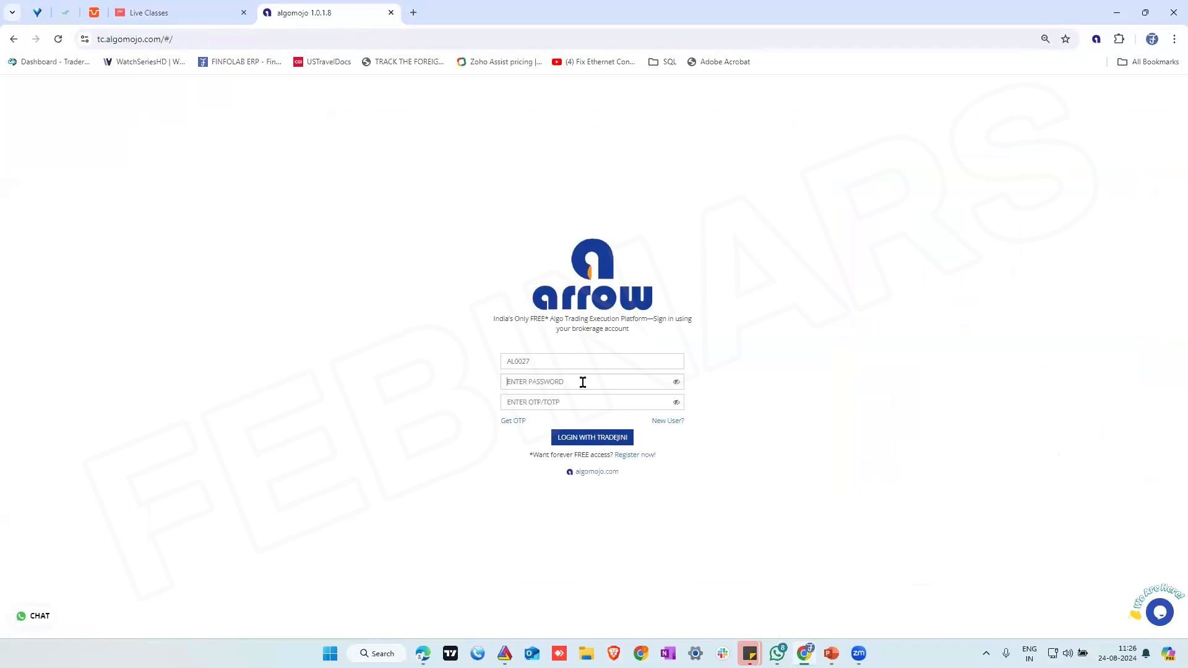
click(583, 382)
text(•)
key(Return)
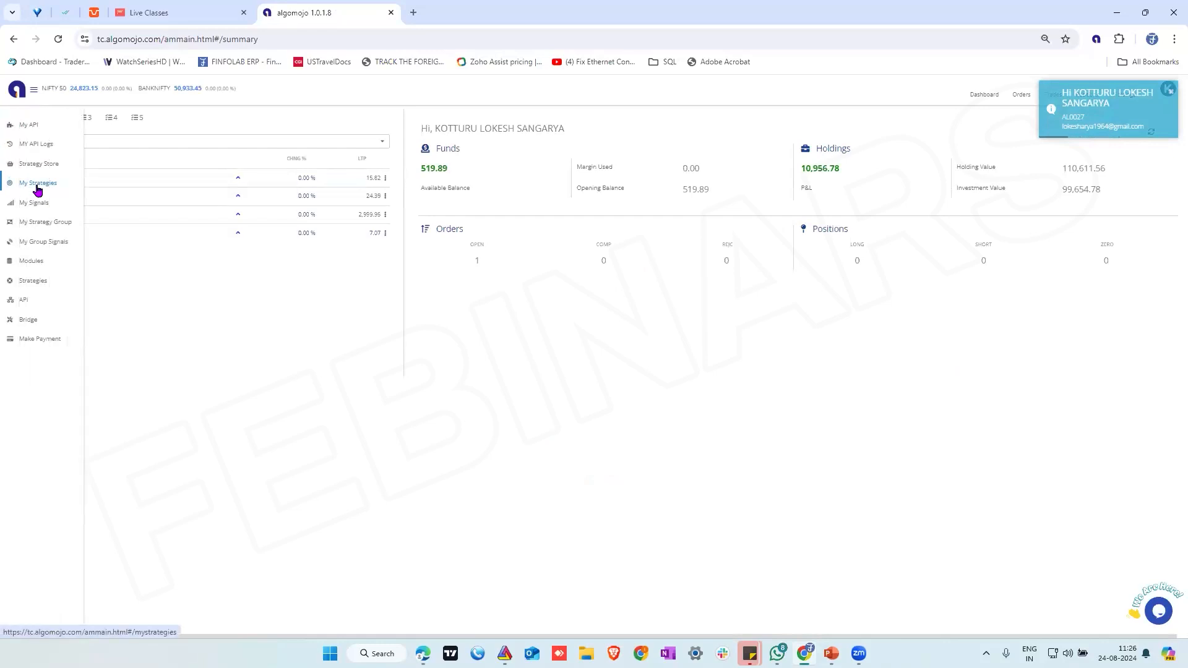
click(37, 185)
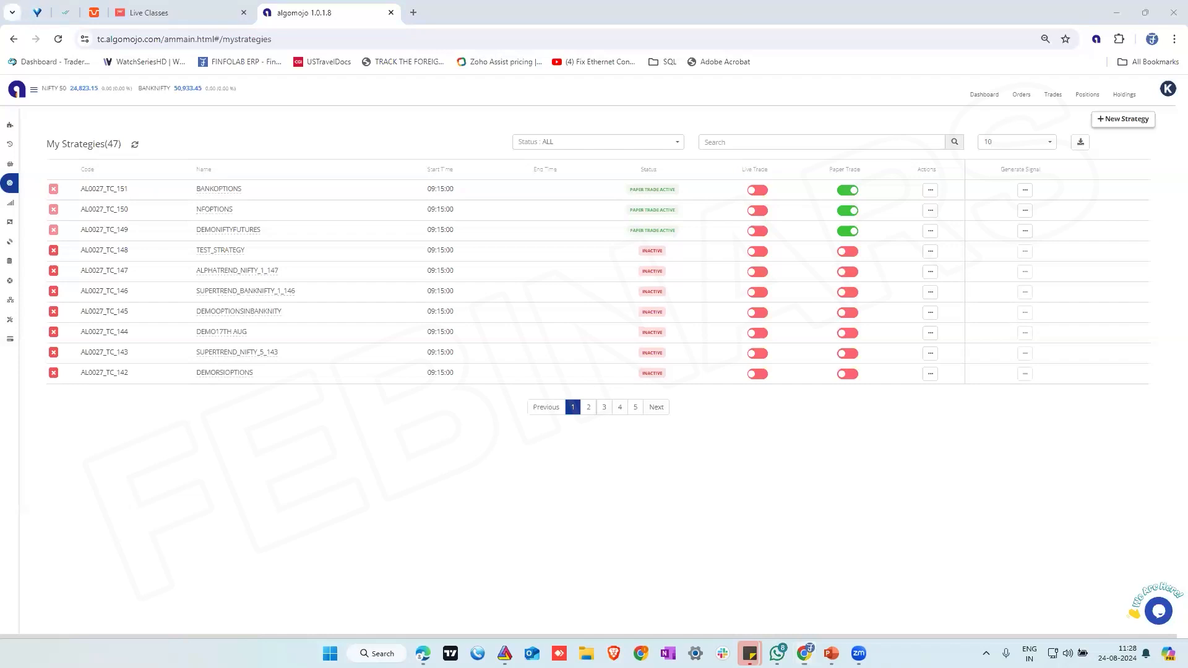
Switch to the TradingView browser window, search the web for "tradingview pricing" in a new page and open TradingView's pricing page
key(alt+Tab)
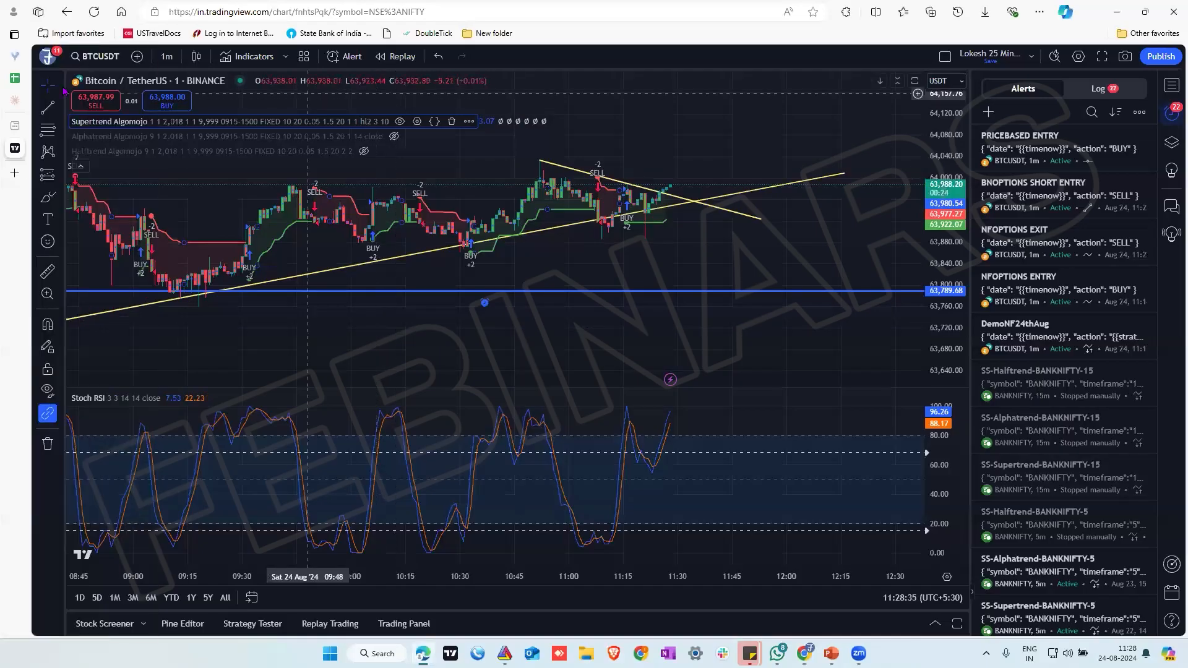
click(48, 56)
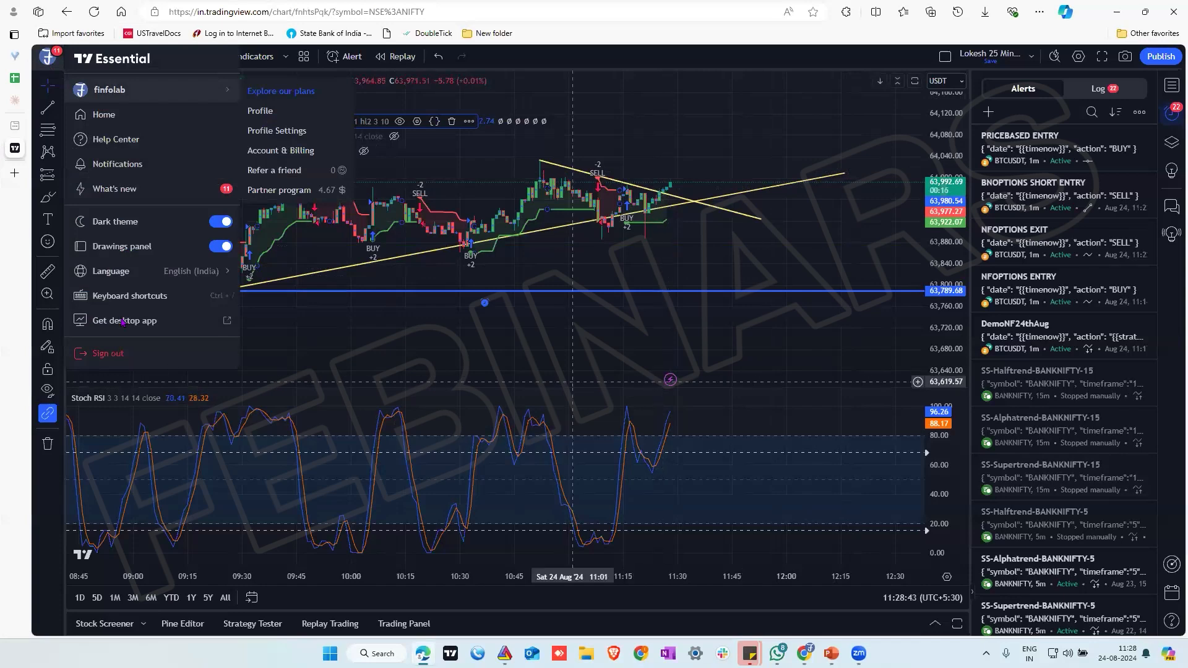
click(15, 173)
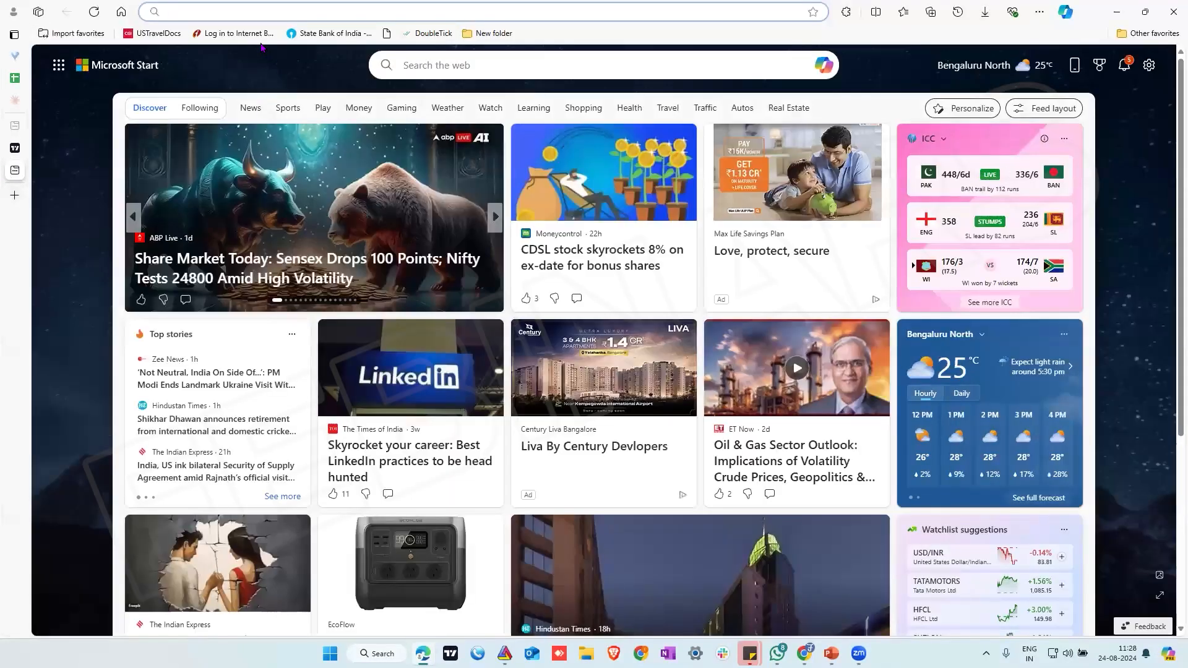
text(tradingview)
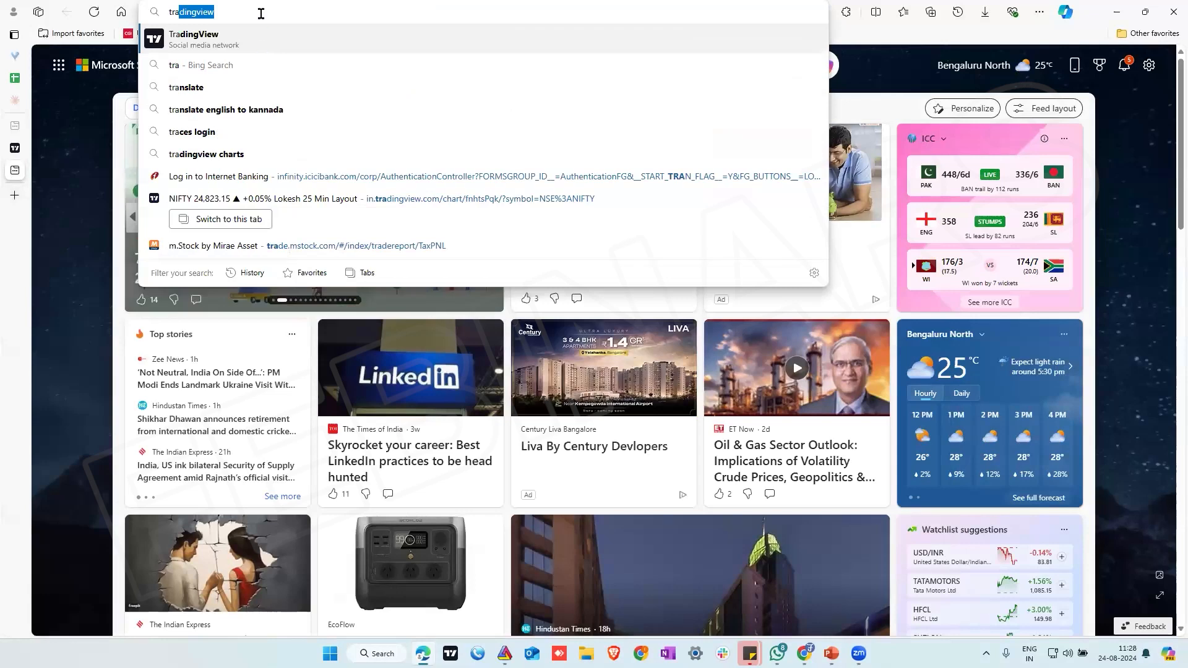
key(Right)
text(pricing)
key(Return)
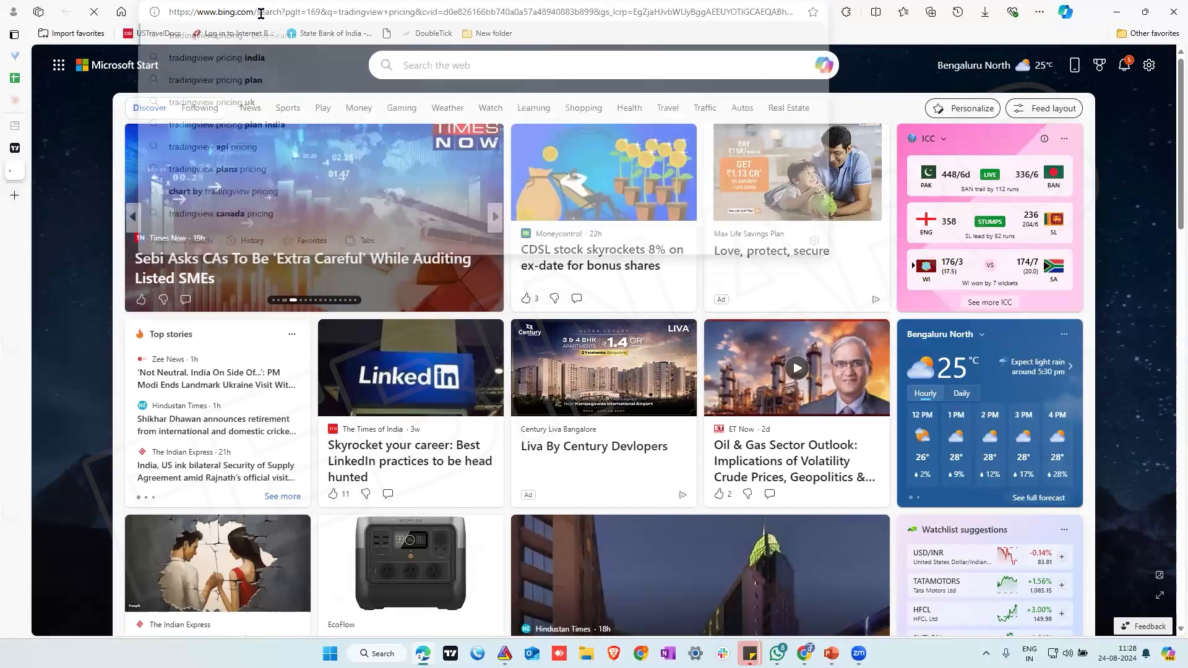
click(428, 188)
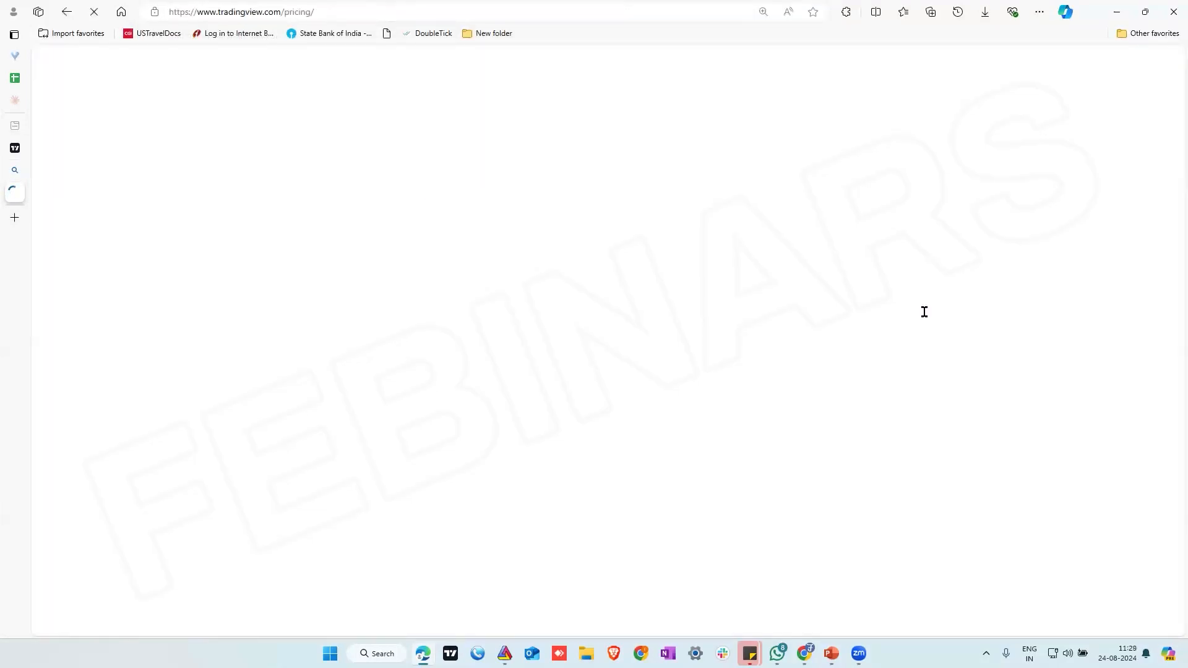
Examine the Essential, Plus and Premium plans, comparing their price and technical alert limits
scroll(928, 320, down, 1)
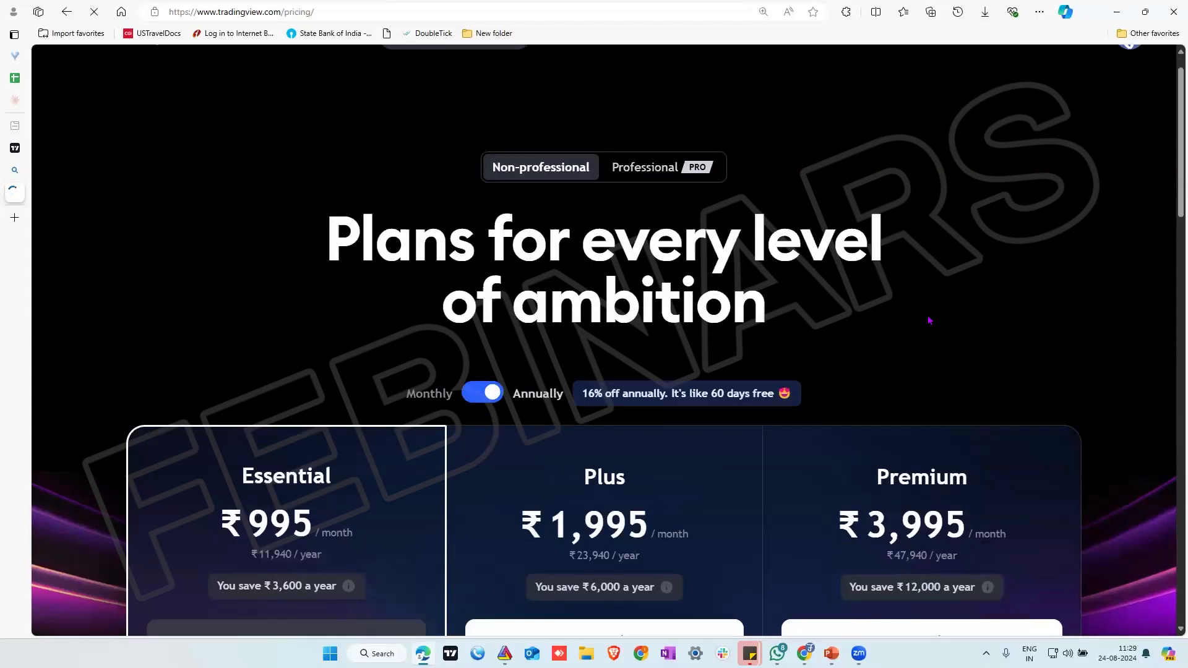
scroll(928, 320, down, 2)
scroll(284, 308, down, 3)
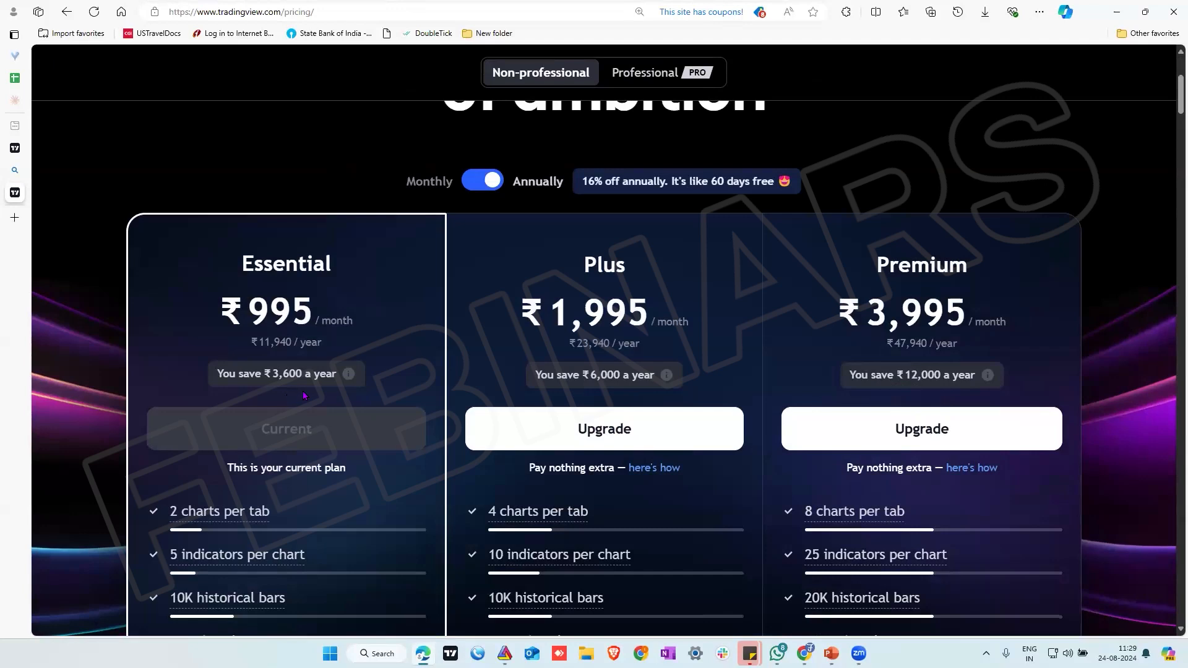
scroll(461, 401, down, 1)
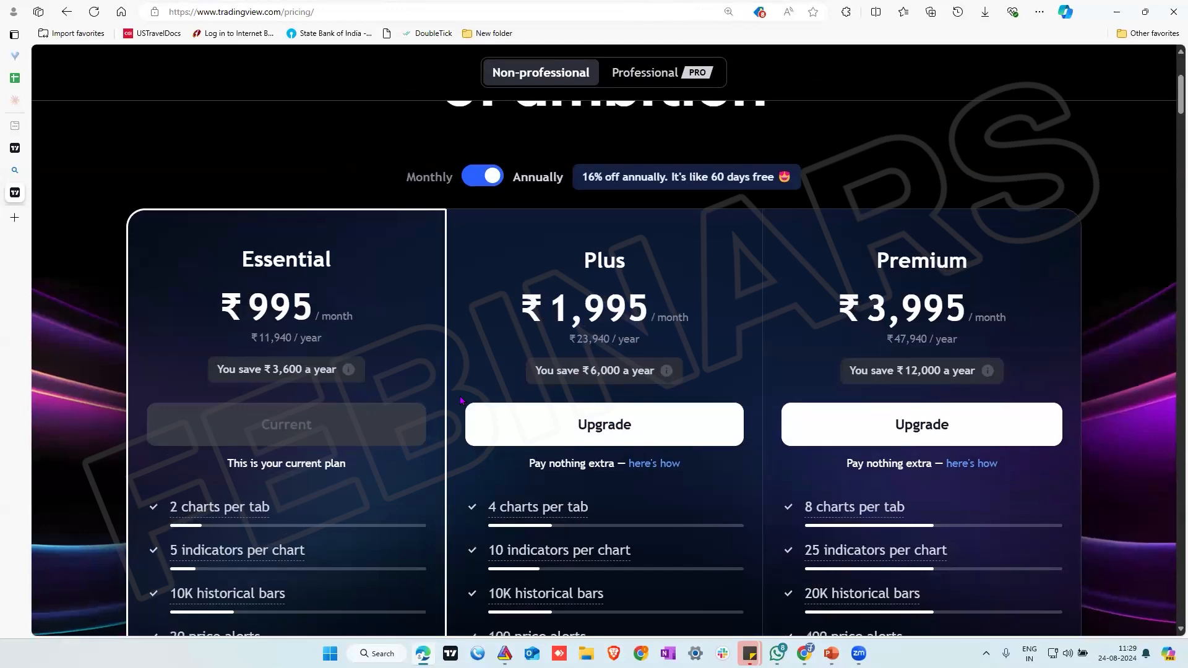
scroll(462, 401, down, 4)
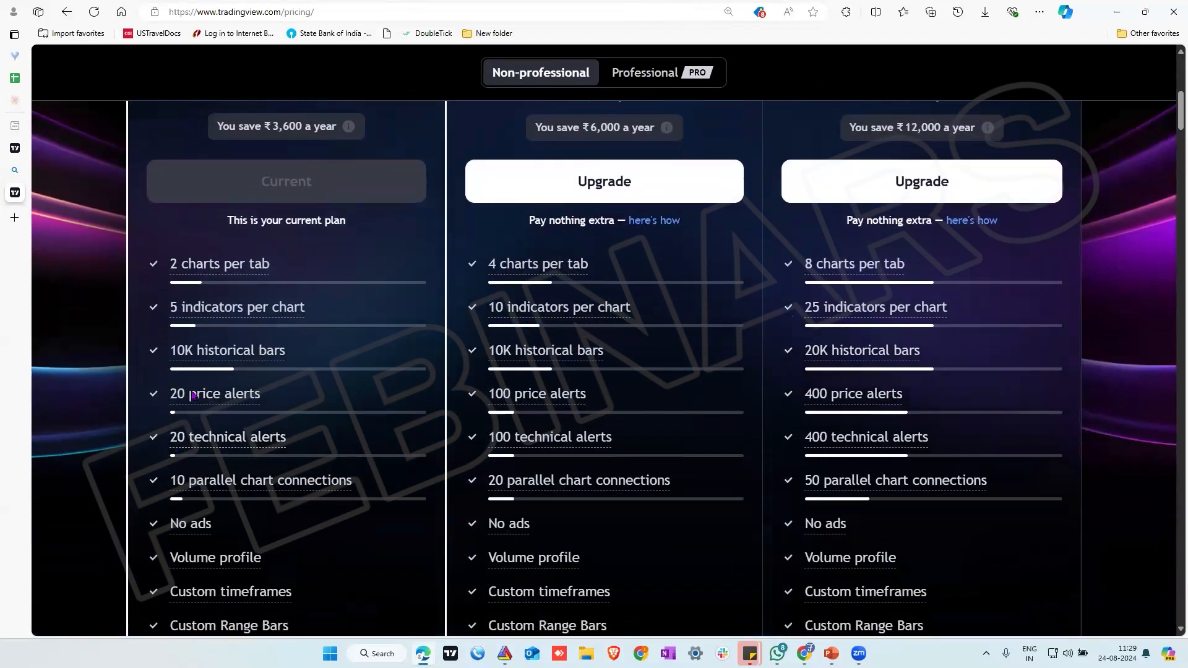
mouse_move(192, 395)
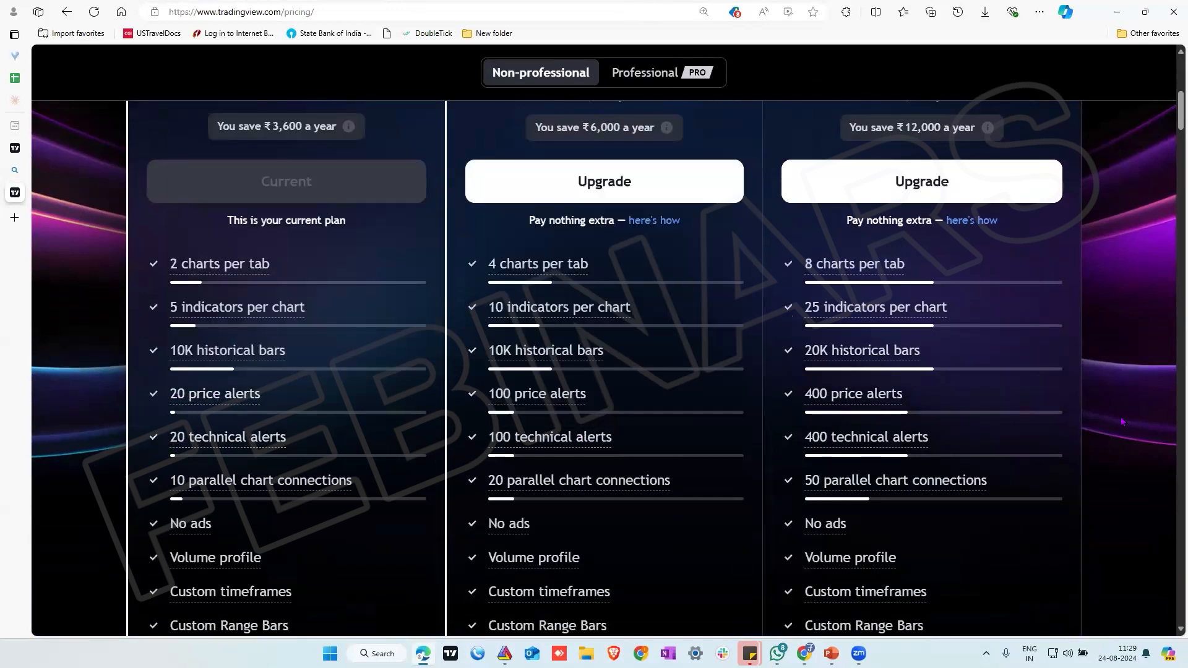
Compare the plan prices under monthly billing with those under annual billing
scroll(1140, 424, up, 2)
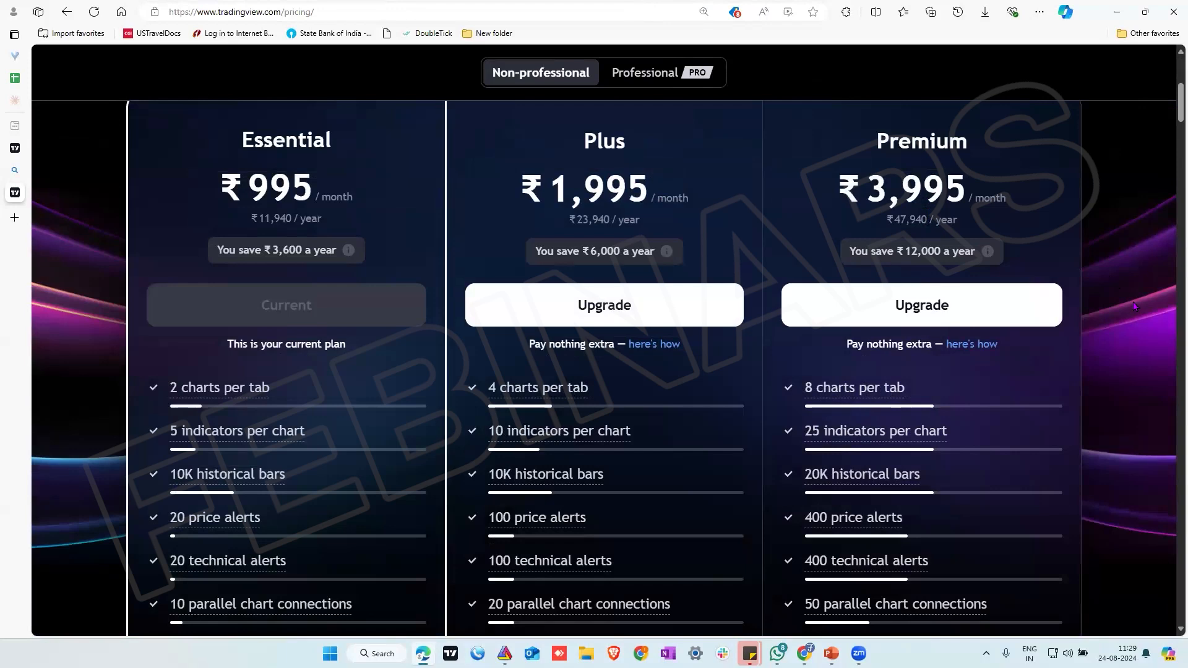
scroll(1133, 305, up, 2)
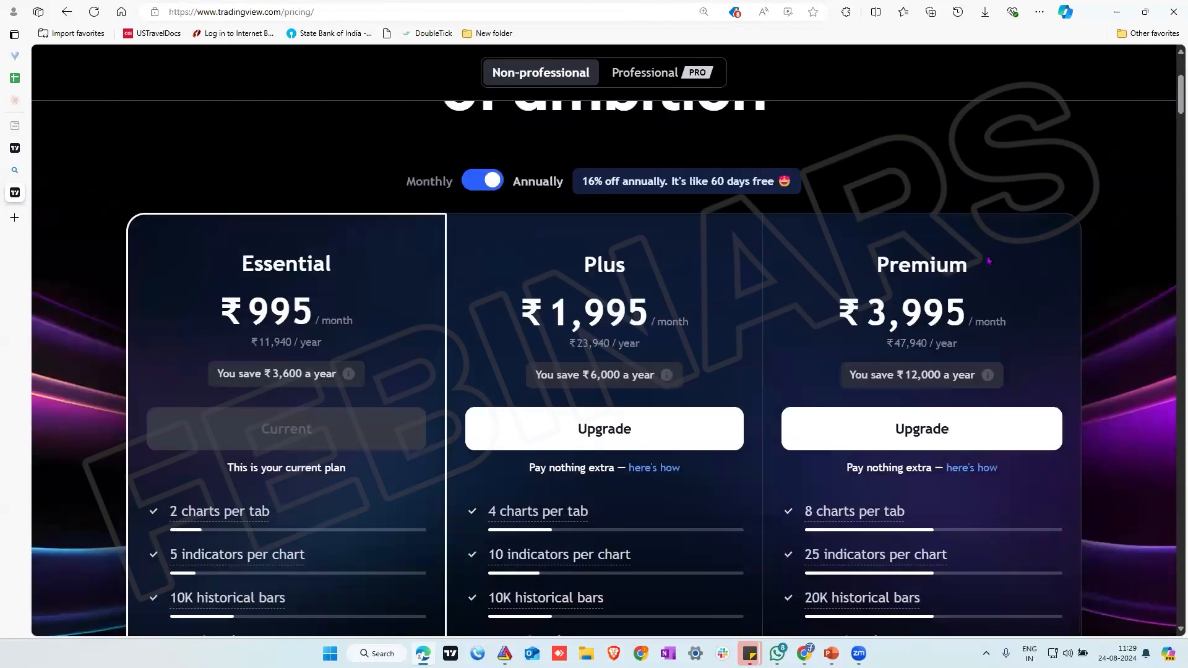
click(427, 184)
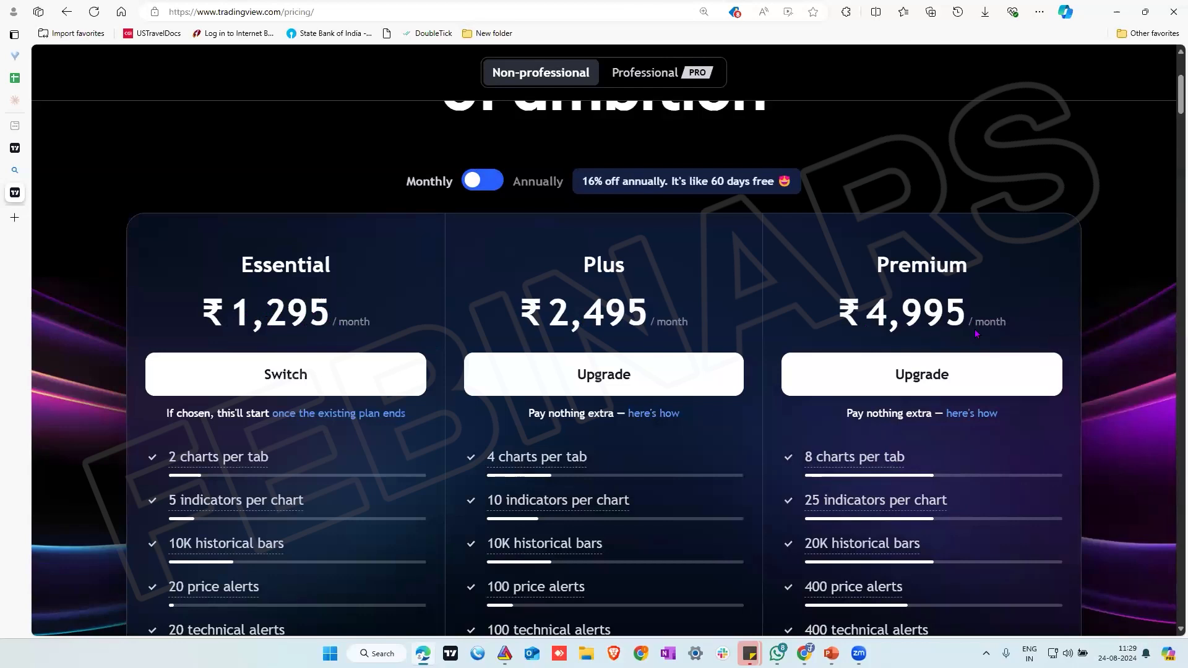
click(537, 183)
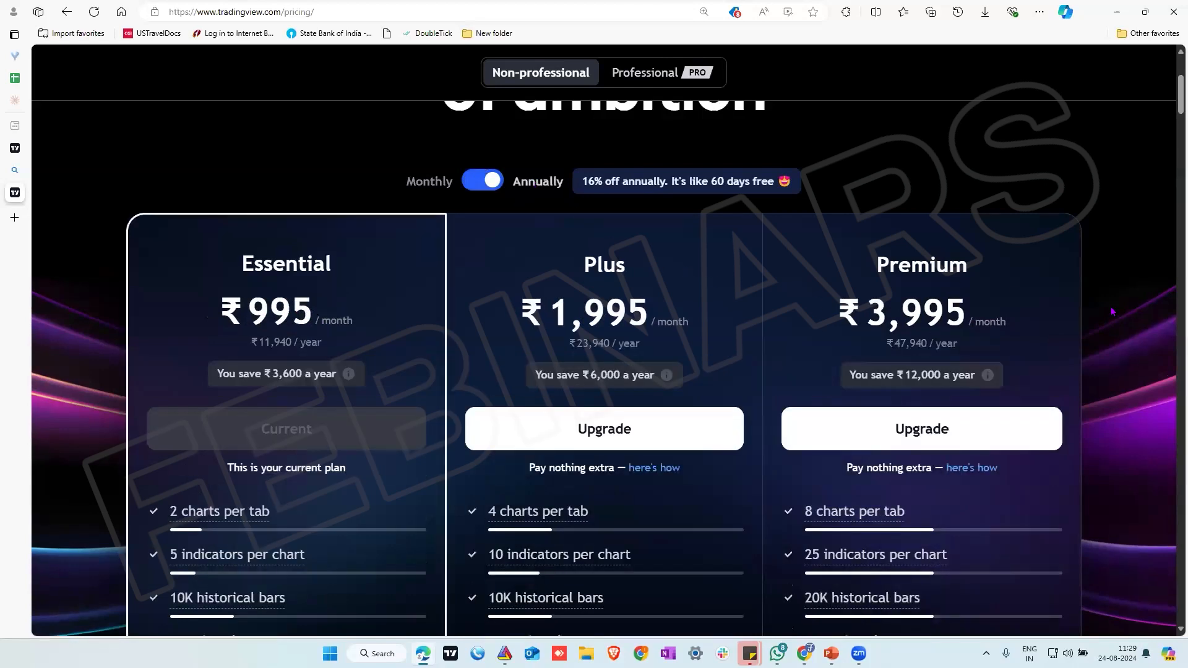
scroll(1112, 311, up, 2)
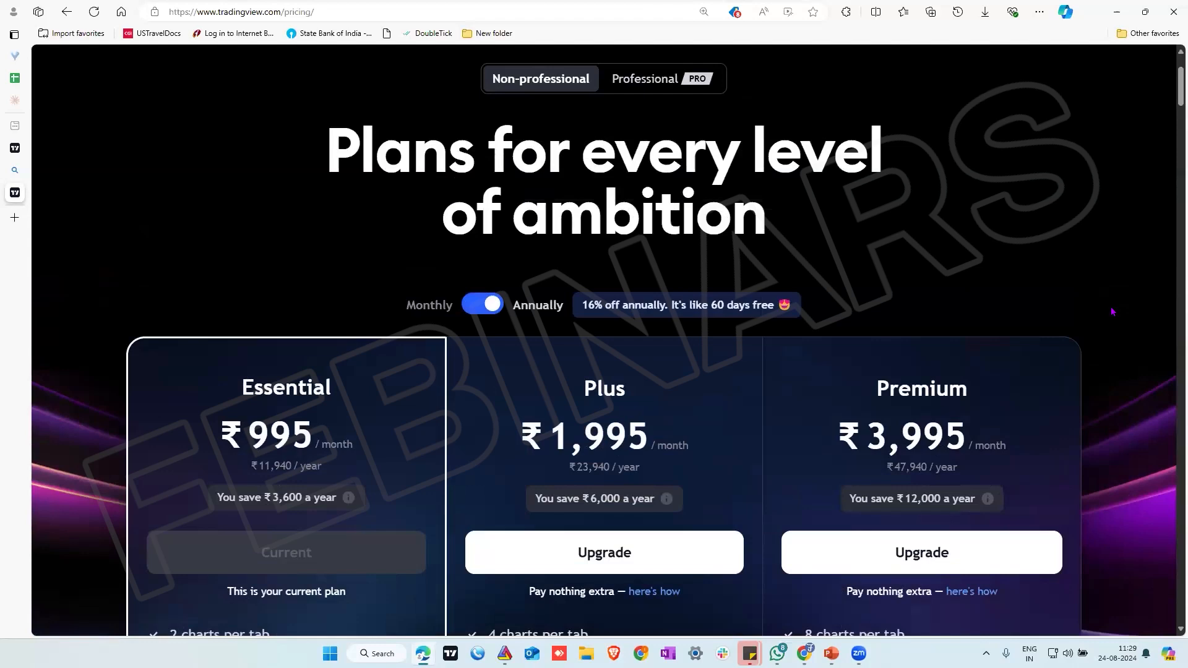
scroll(1112, 311, down, 2)
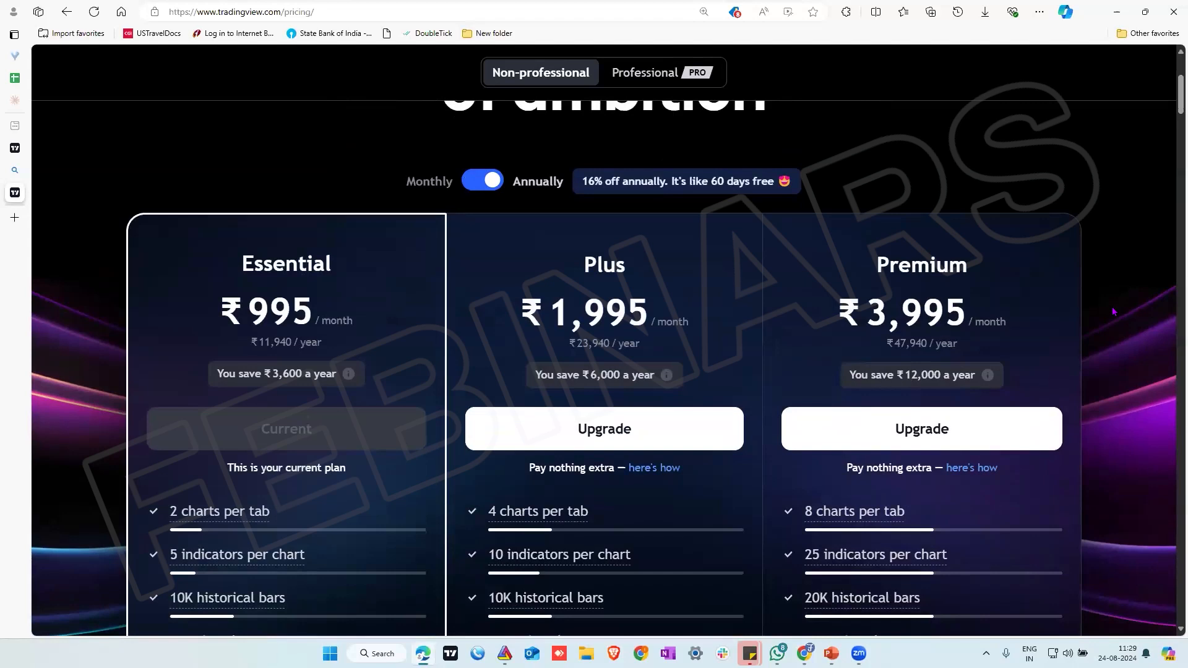
Return to the BTCUSDT chart and change its symbol to the NIFTY 50 index on NSE
click(16, 149)
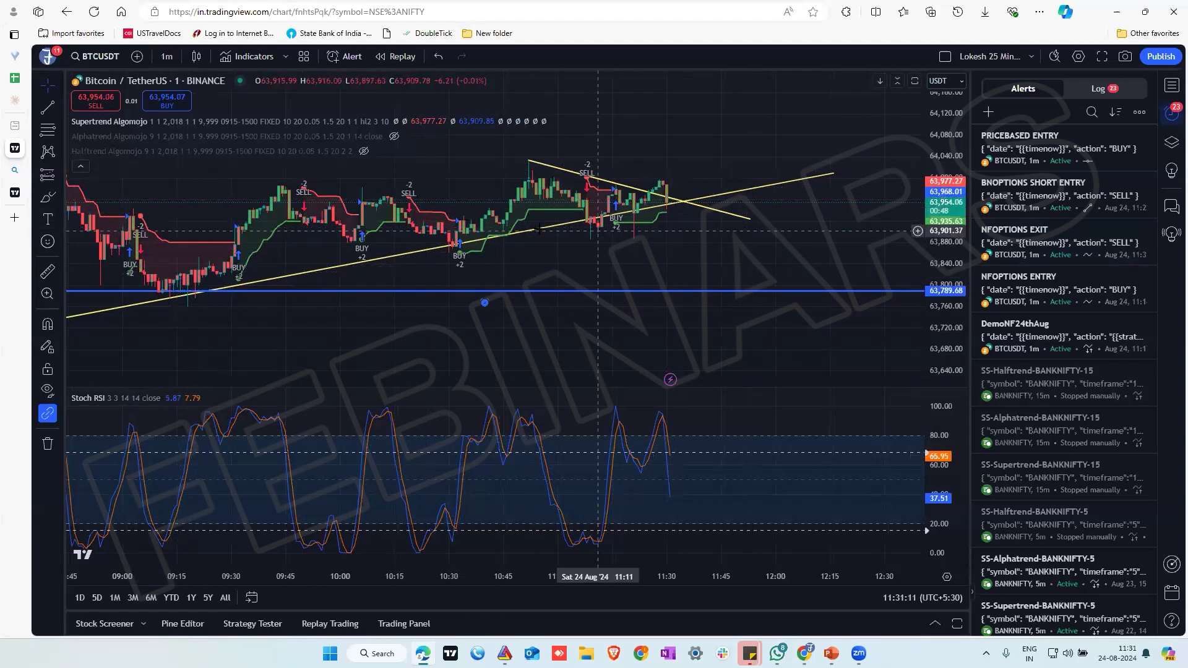
click(99, 56)
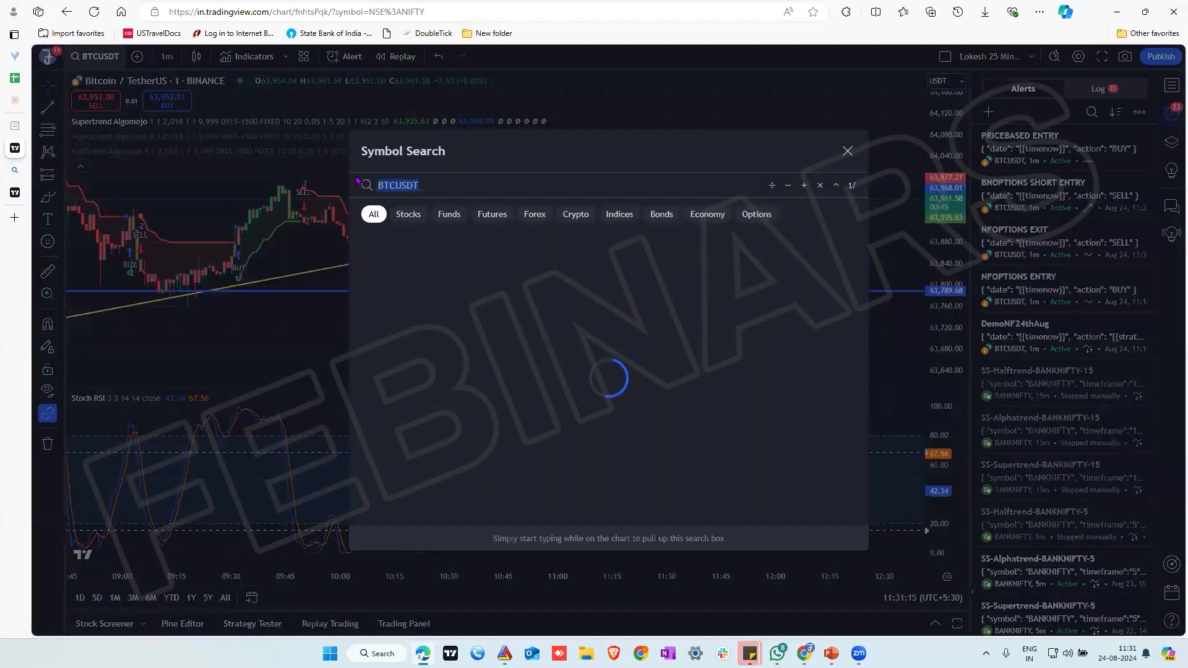
text(NIFTY)
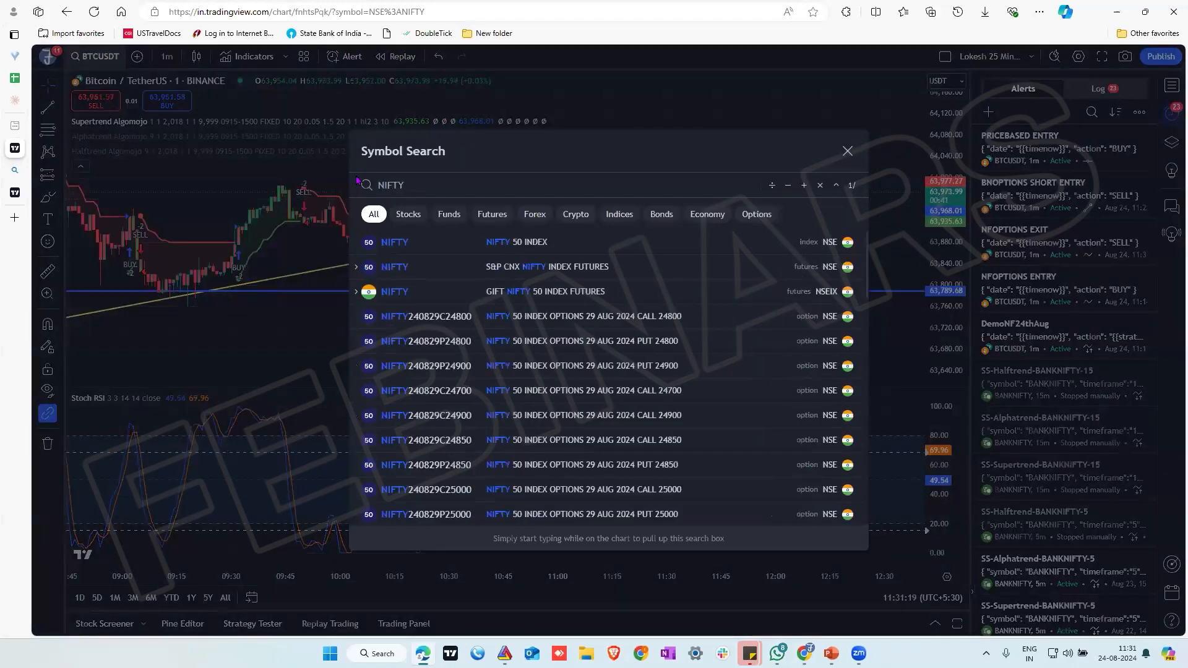
click(532, 241)
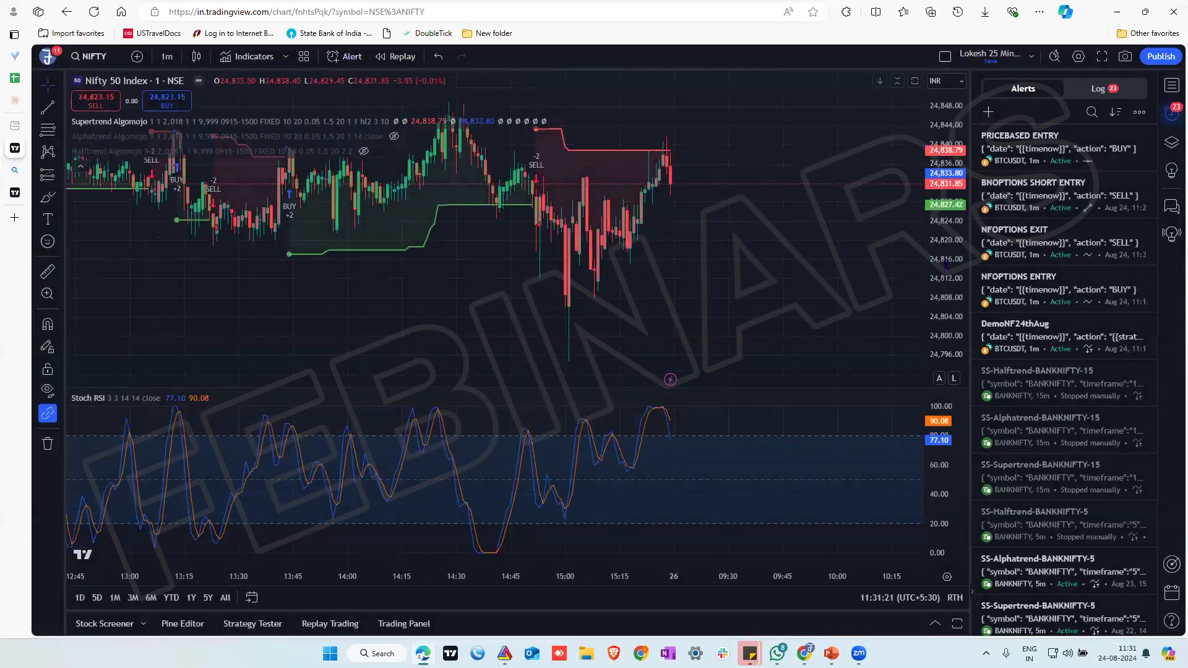
Create an alert named Nifty on the Supertrend Algomojo strategy for the 1-minute NIFTY chart, keeping the default message
drag(956, 304, 957, 311)
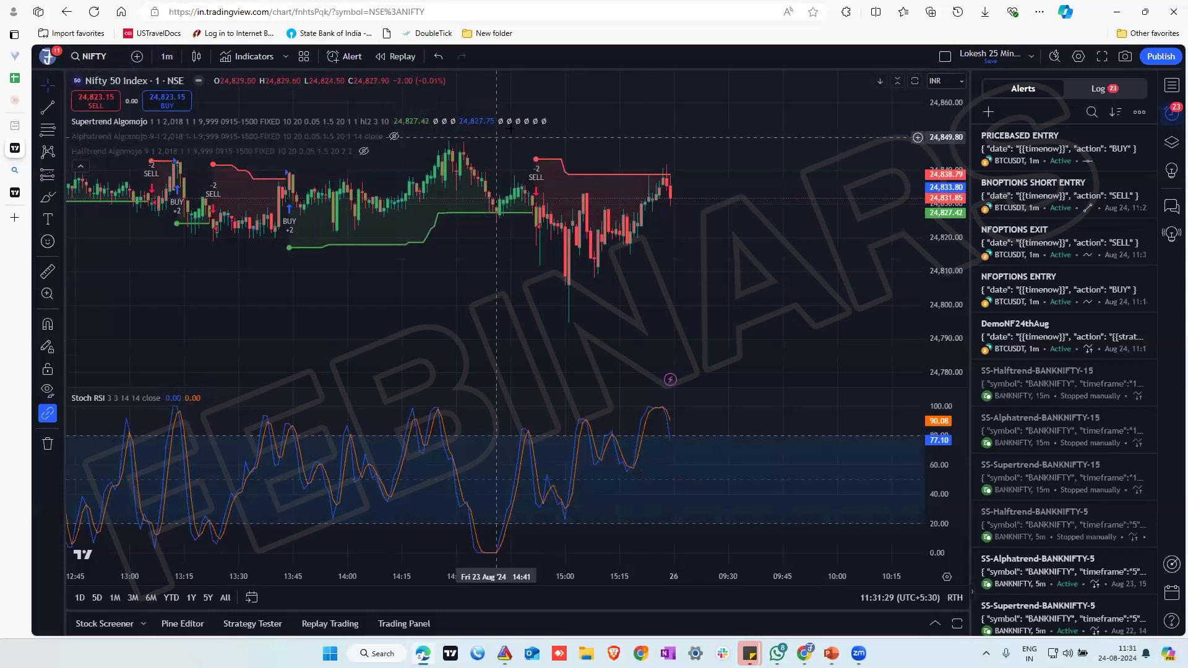
mouse_move(436, 121)
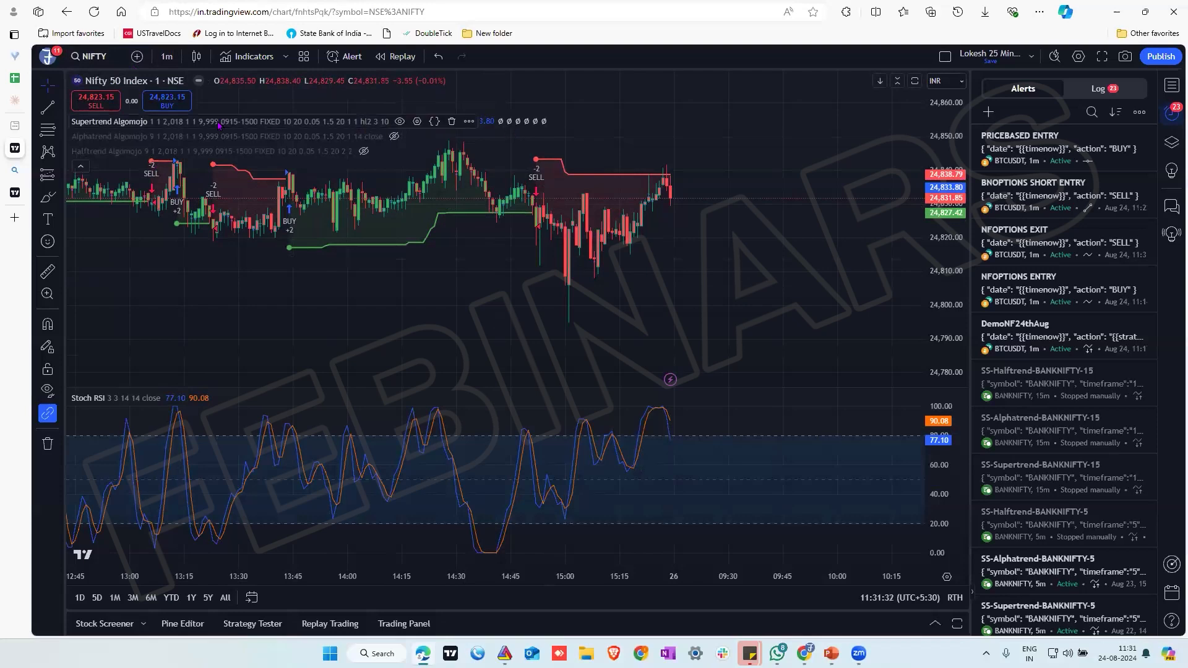
click(469, 122)
click(494, 145)
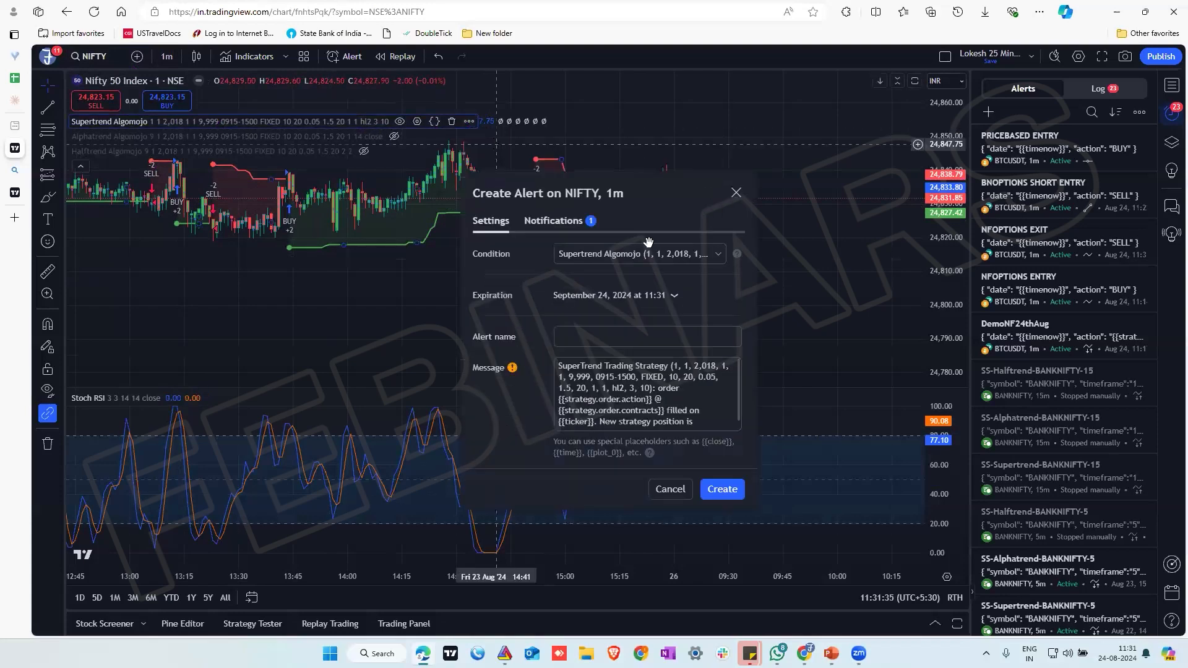
click(630, 340)
text(bifty)
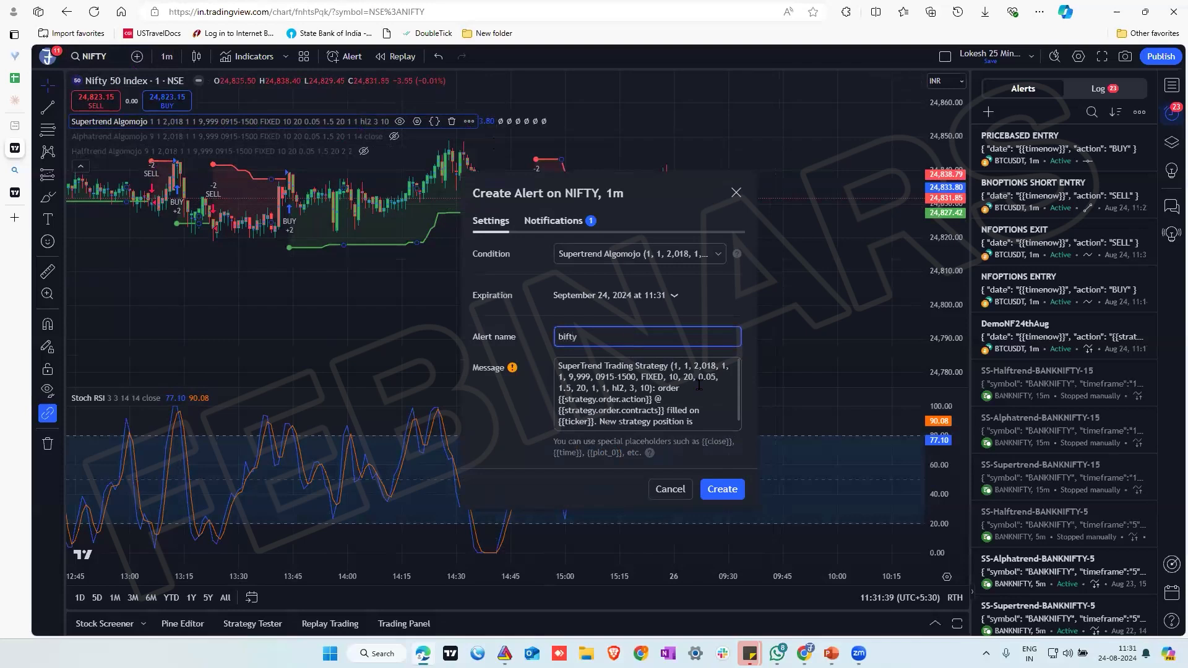
key(BackSpace)
key(BackSpace)
key(BackSpace)
key(BackSpace)
key(BackSpace)
text(Nifty)
click(722, 488)
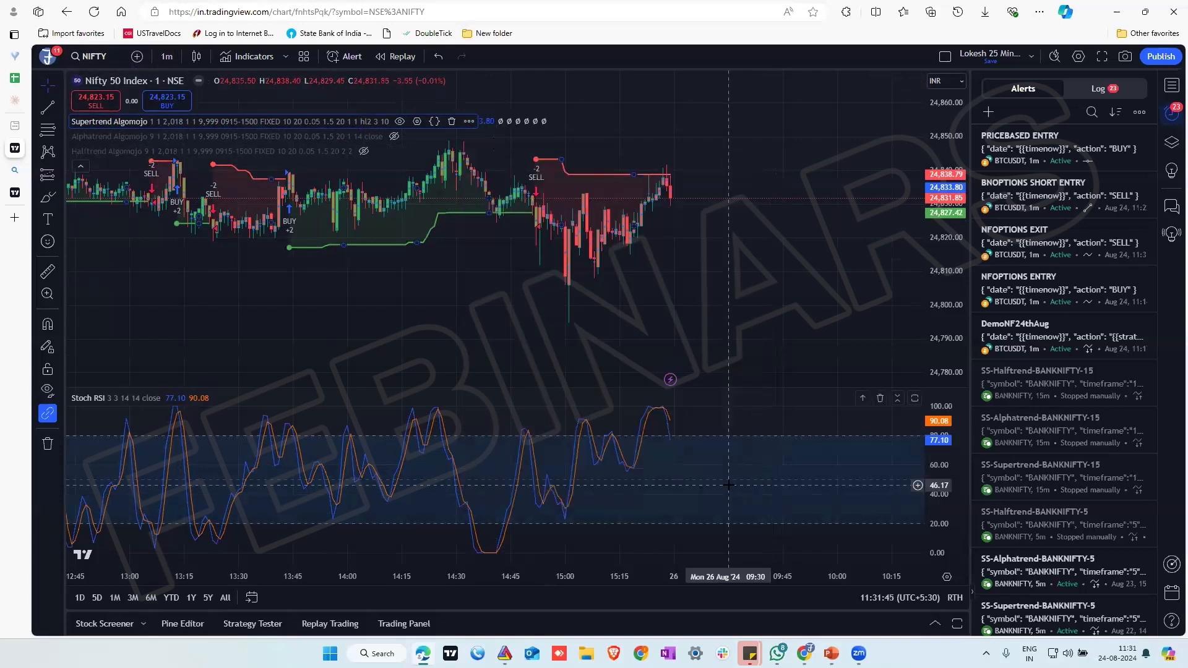
Change the chart symbol to the Reliance Industries Ltd stock on NSE
click(92, 56)
text(RELIA)
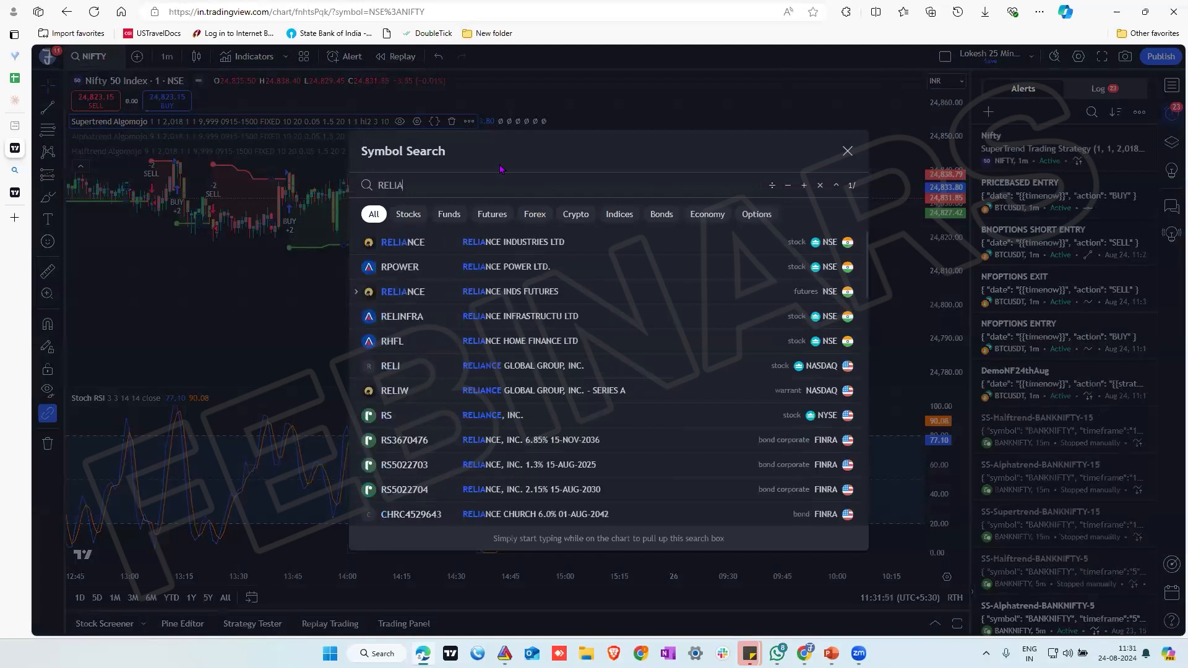
click(477, 263)
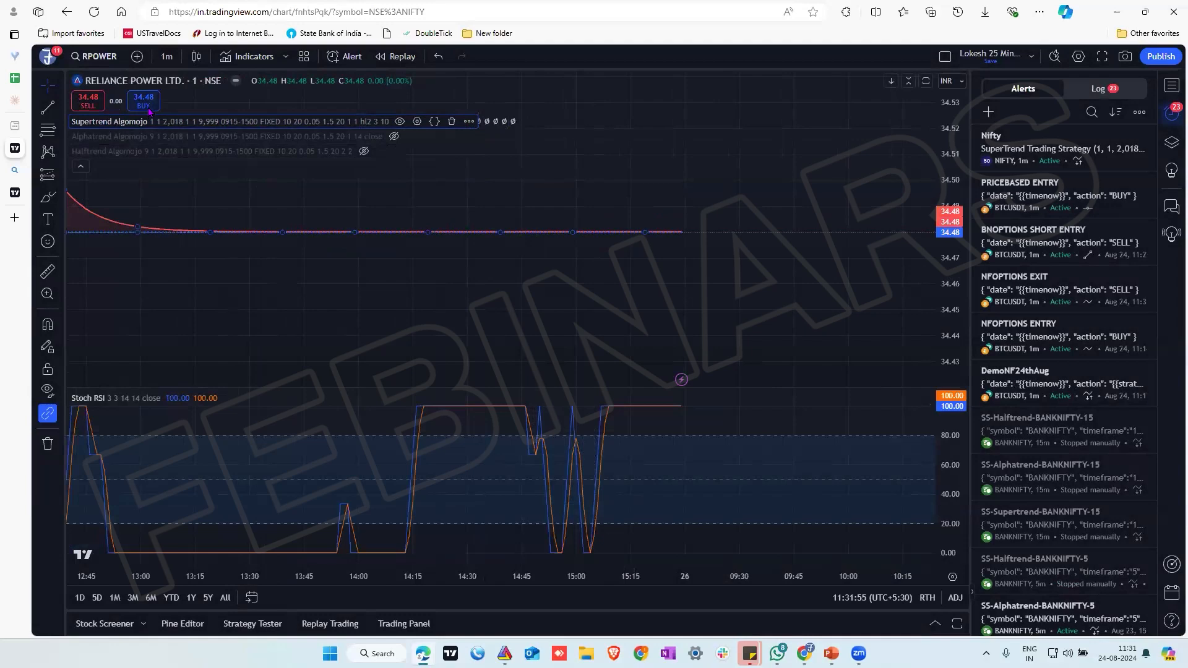
click(99, 58)
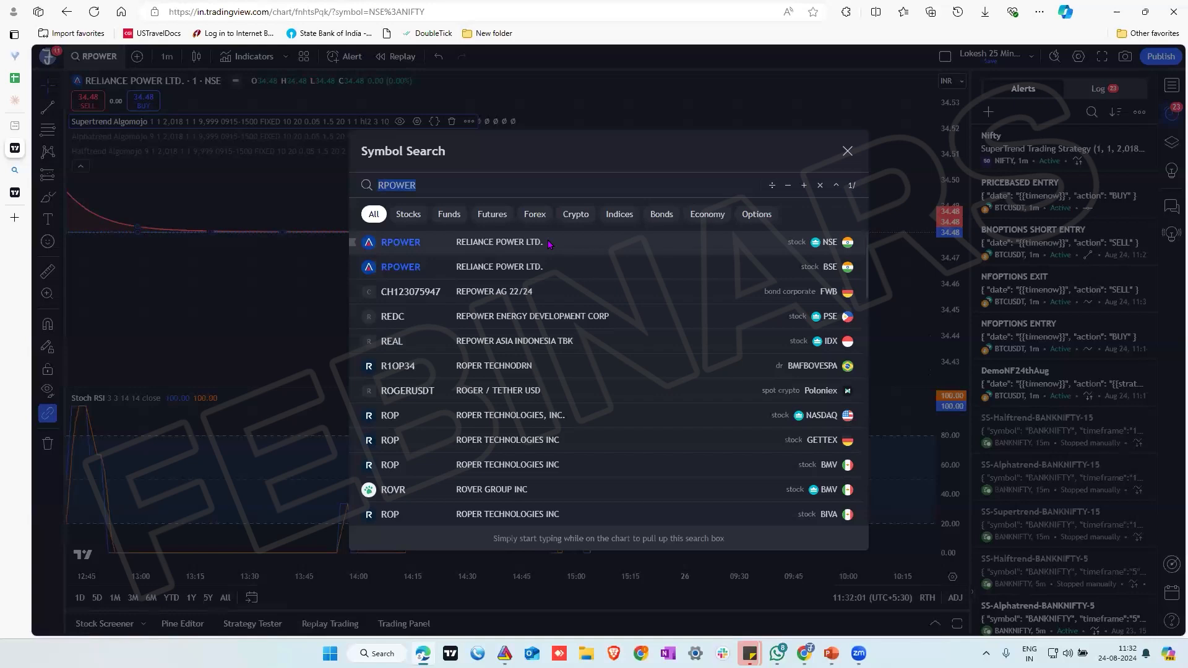
text(RELIANCE)
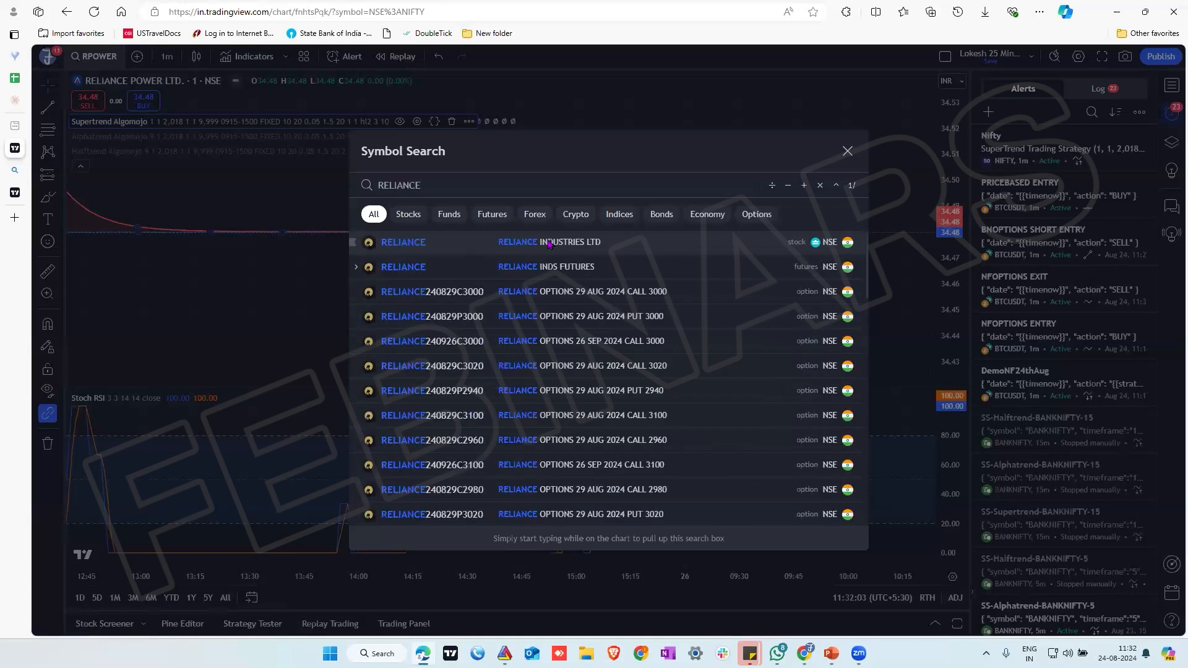
click(575, 250)
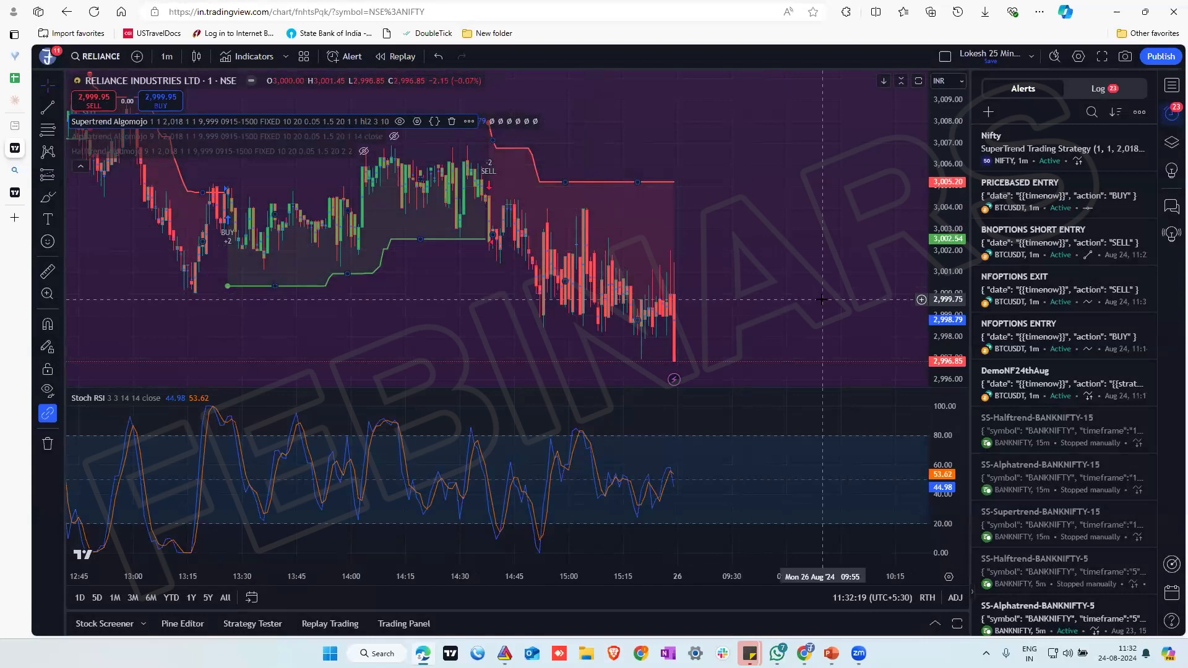
Try to create a Supertrend Algomojo alert named reliance on the 1-minute RELIANCE chart, and dismiss the plan upgrade offer
click(469, 121)
click(510, 135)
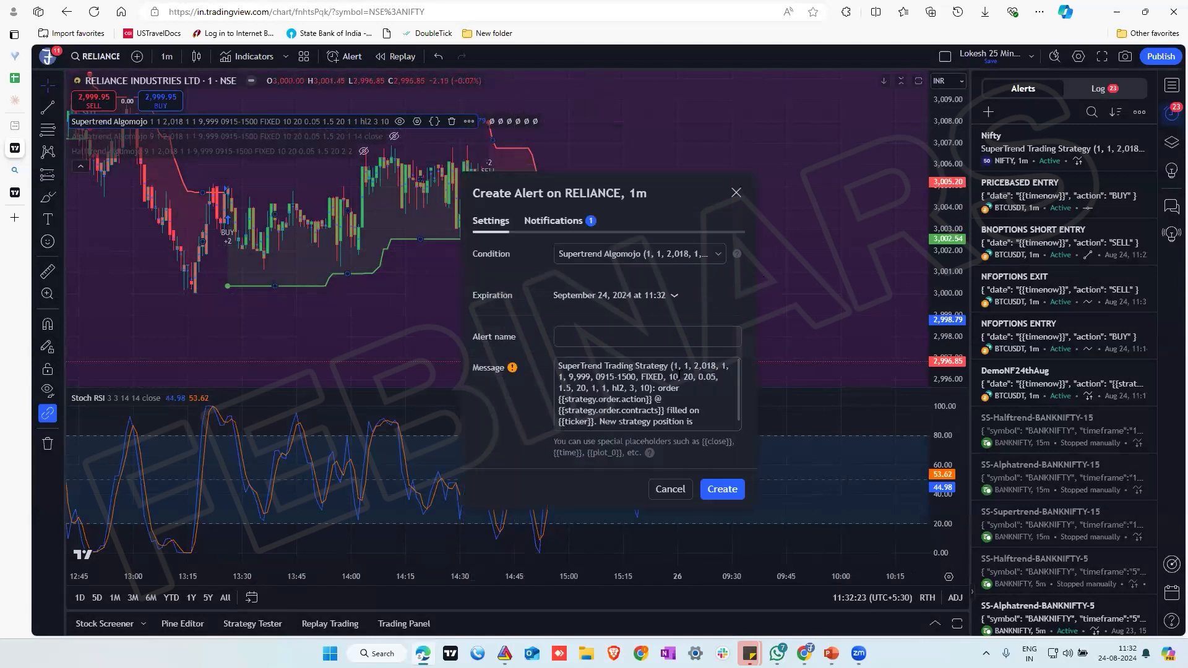
click(668, 334)
text(reliacnce)
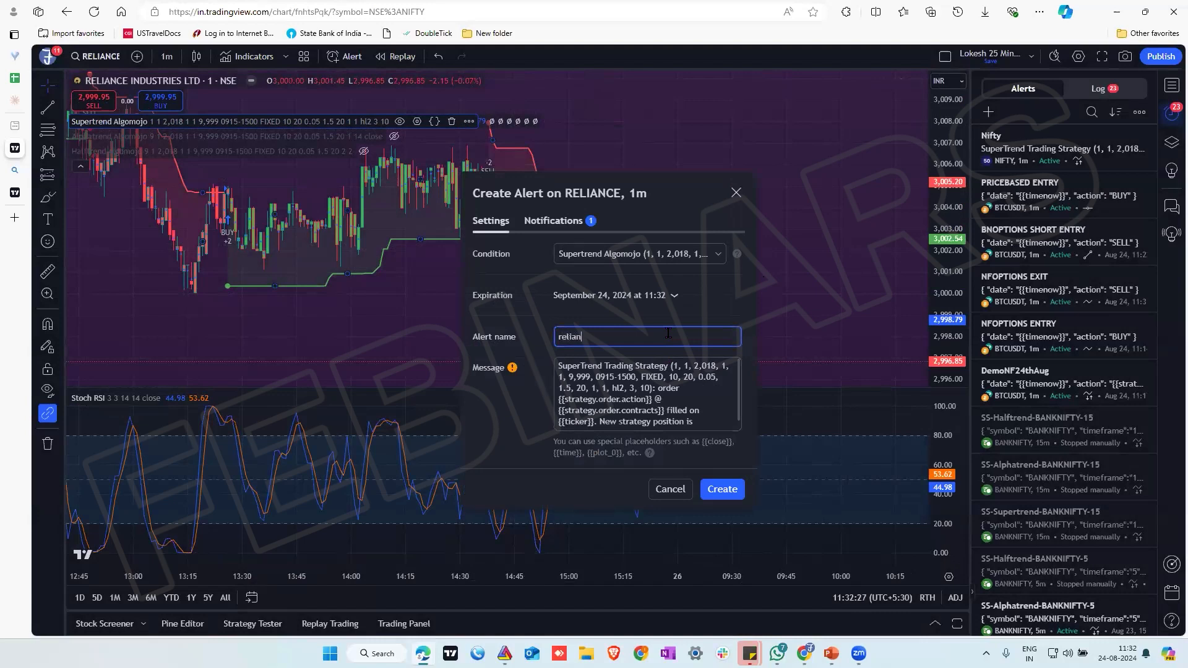
click(722, 492)
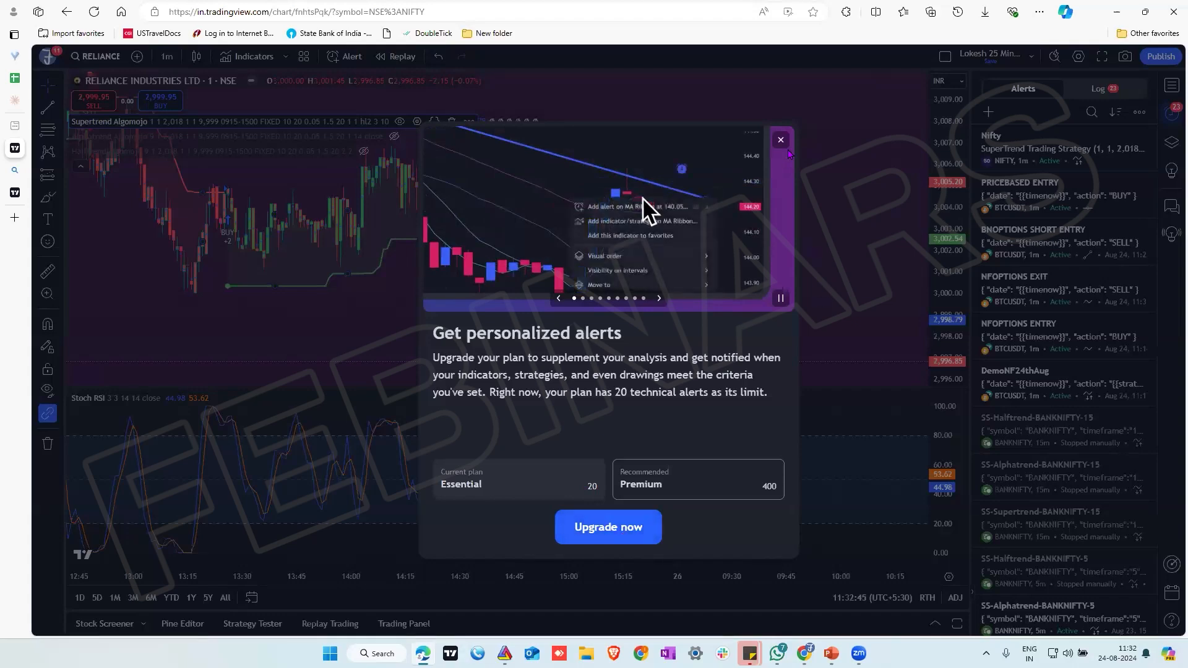
click(780, 139)
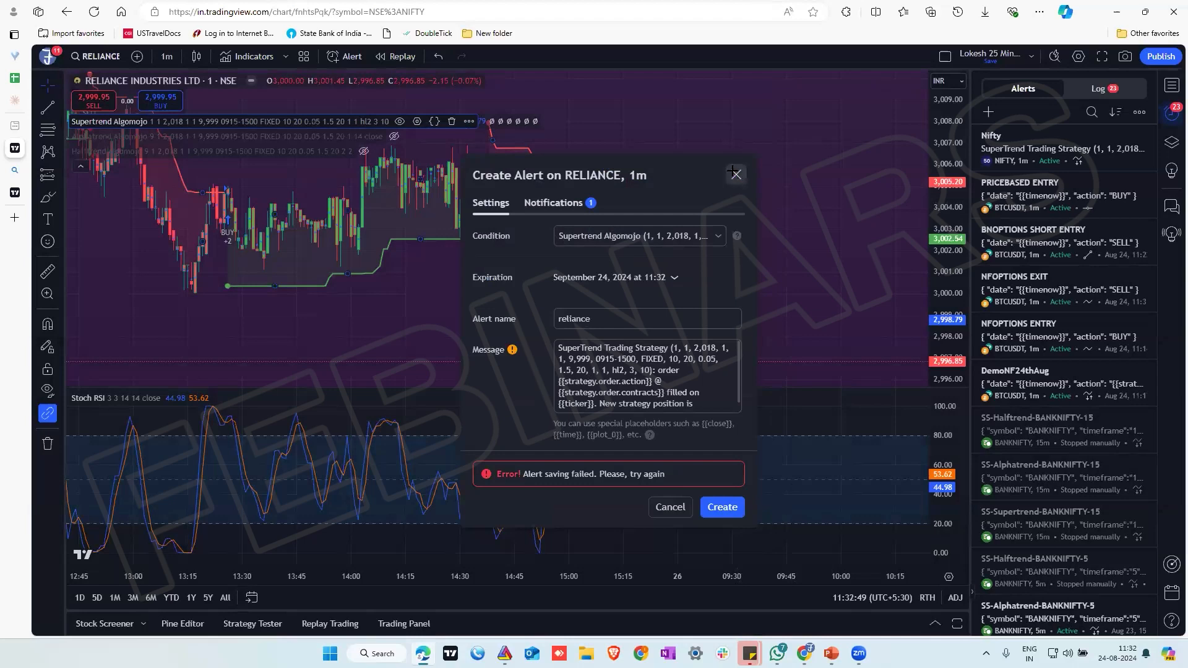
Discard the unsaved RELIANCE alert and switch to the strategies list in Algomojo
click(736, 175)
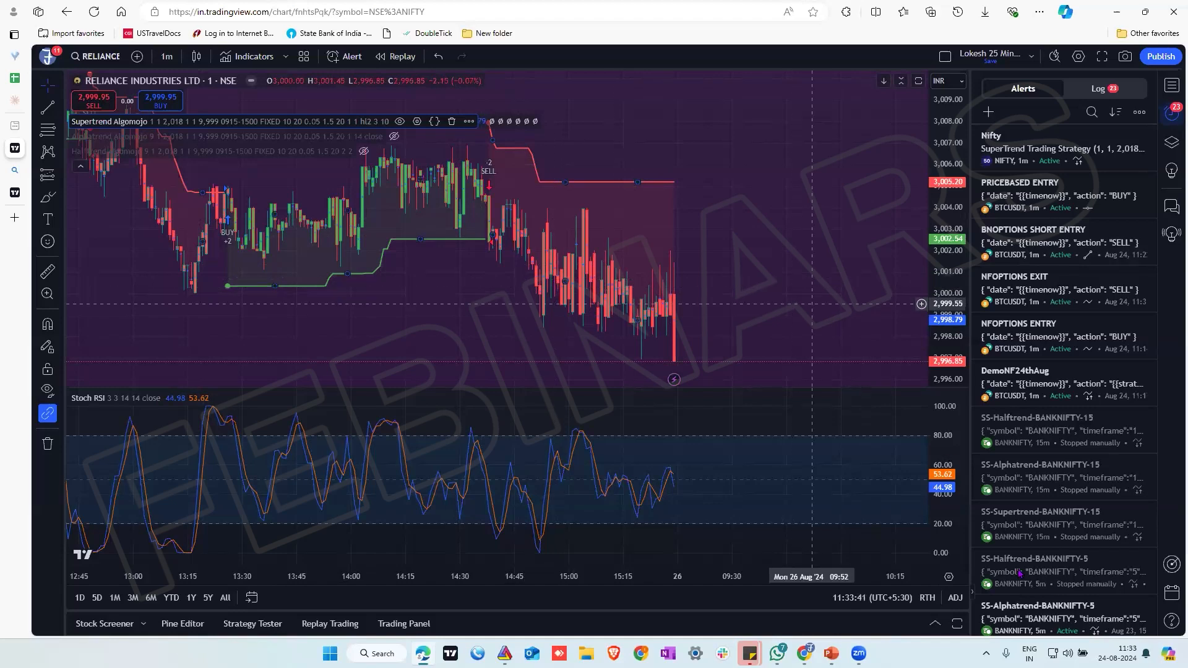
mouse_move(804, 653)
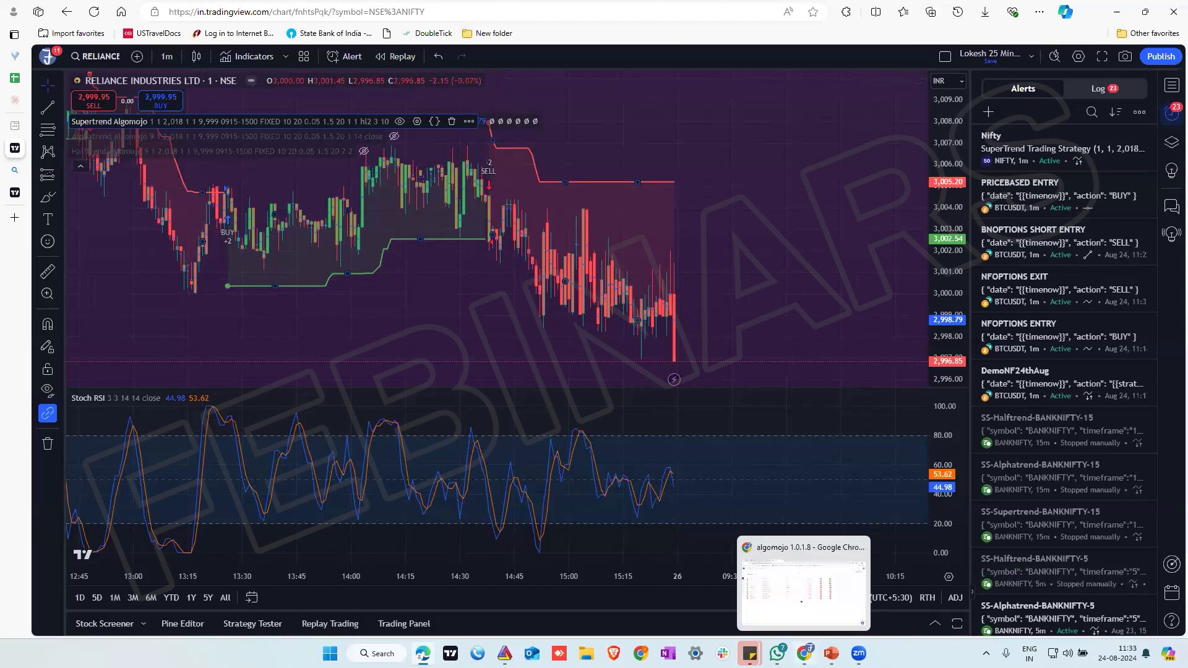
click(803, 587)
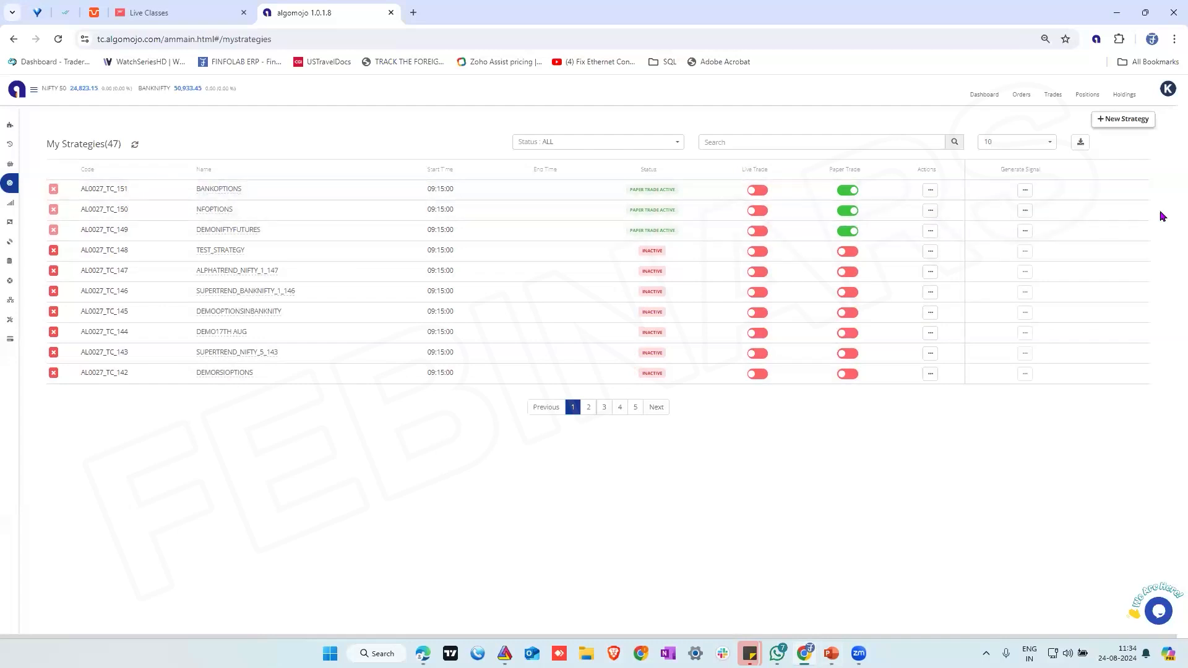
Start a new strategy named equity with the rule LONG ONLY (BUY+SELL) and the segment Equity
click(1141, 122)
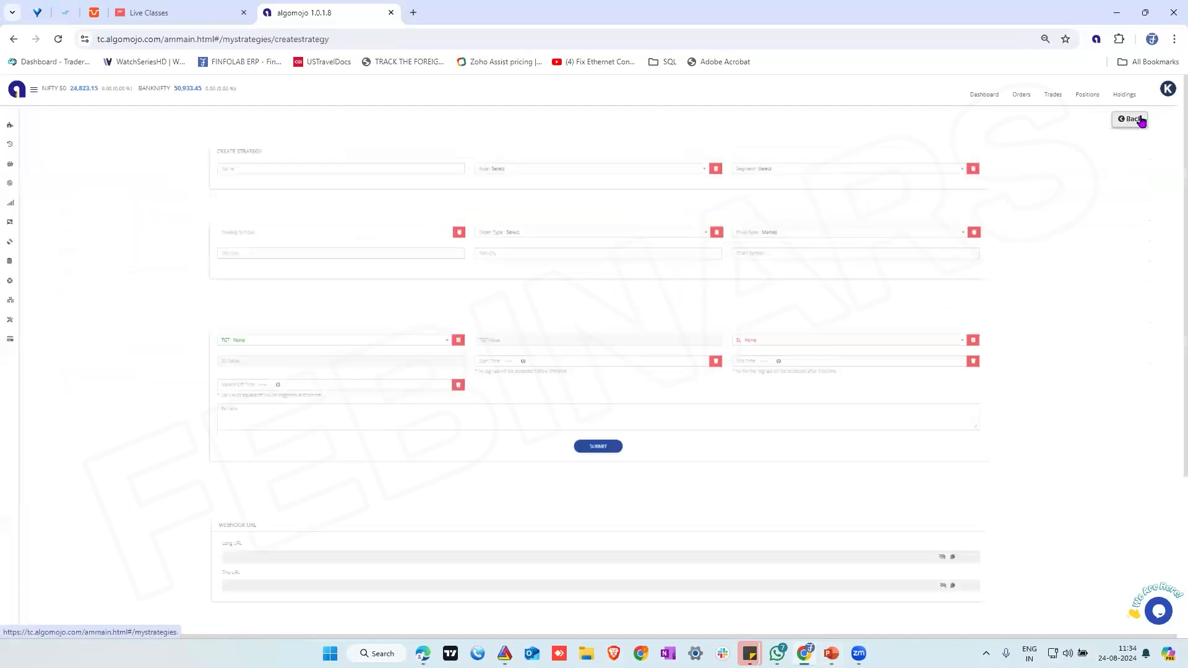
click(128, 172)
text(equity)
click(465, 171)
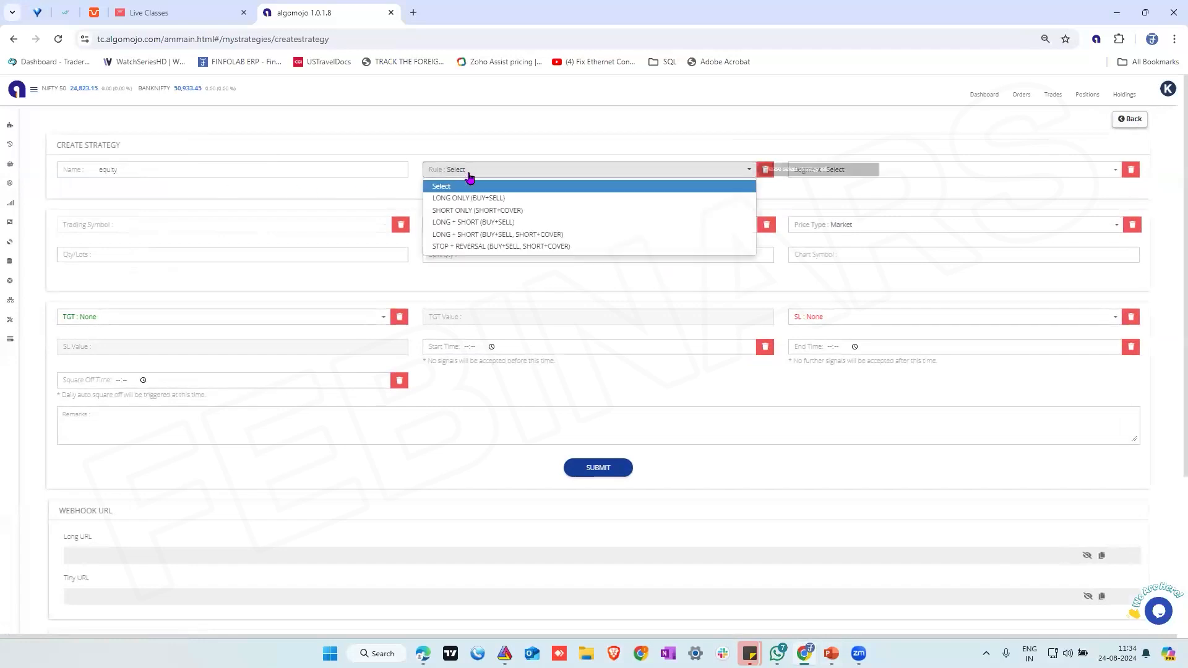
click(472, 197)
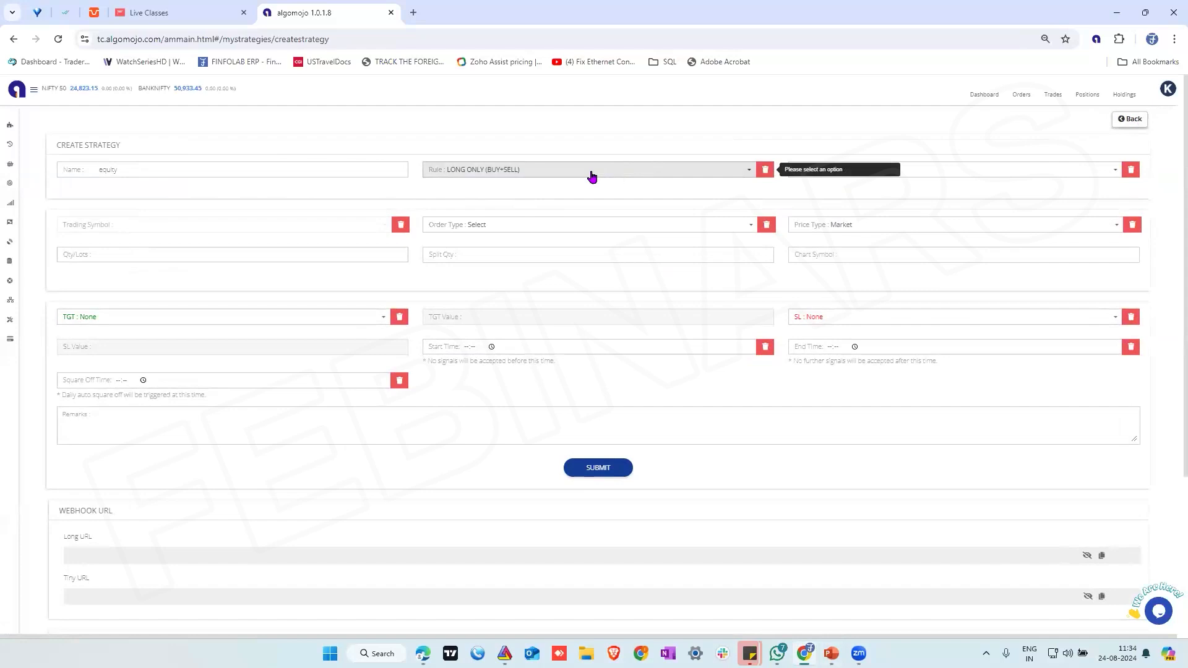
click(915, 175)
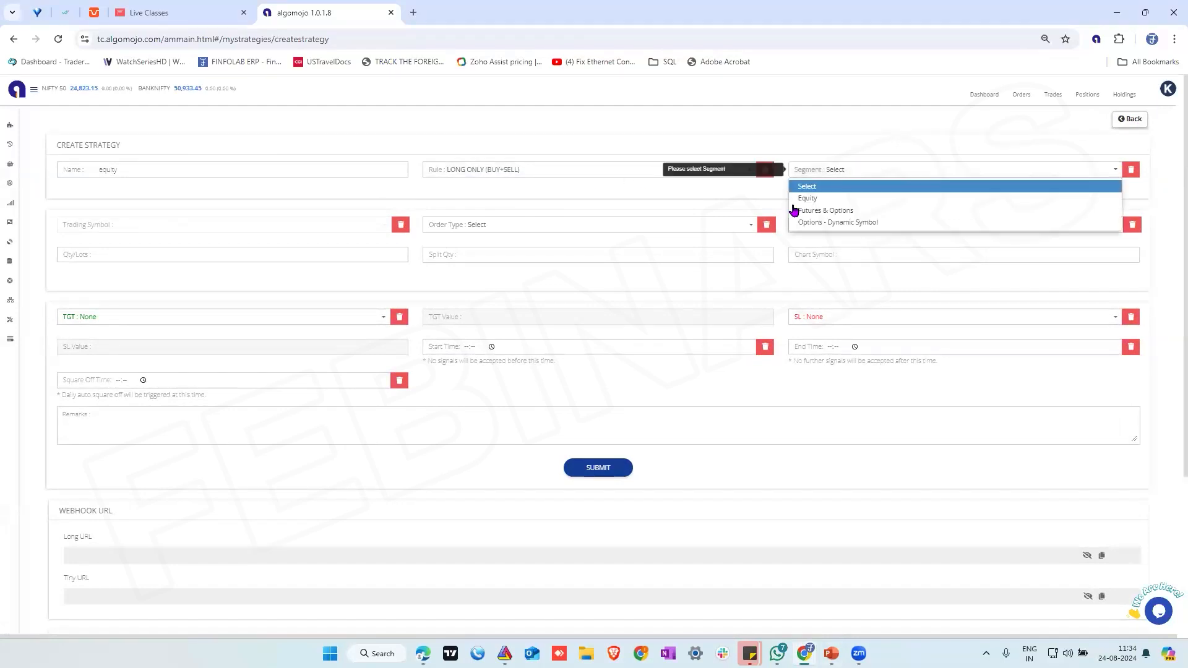
click(811, 197)
Set the strategy's trading symbol to RELIANCE-EQ, order type CNC and quantity 10, and submit it
click(134, 227)
text(reliance)
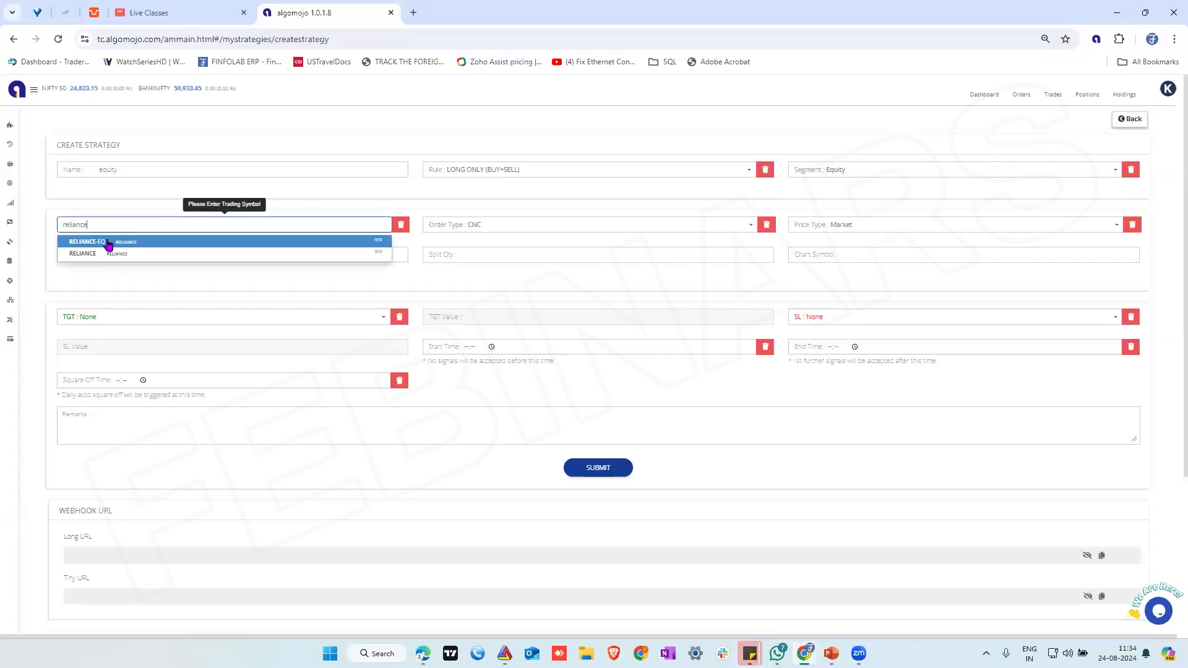
click(108, 241)
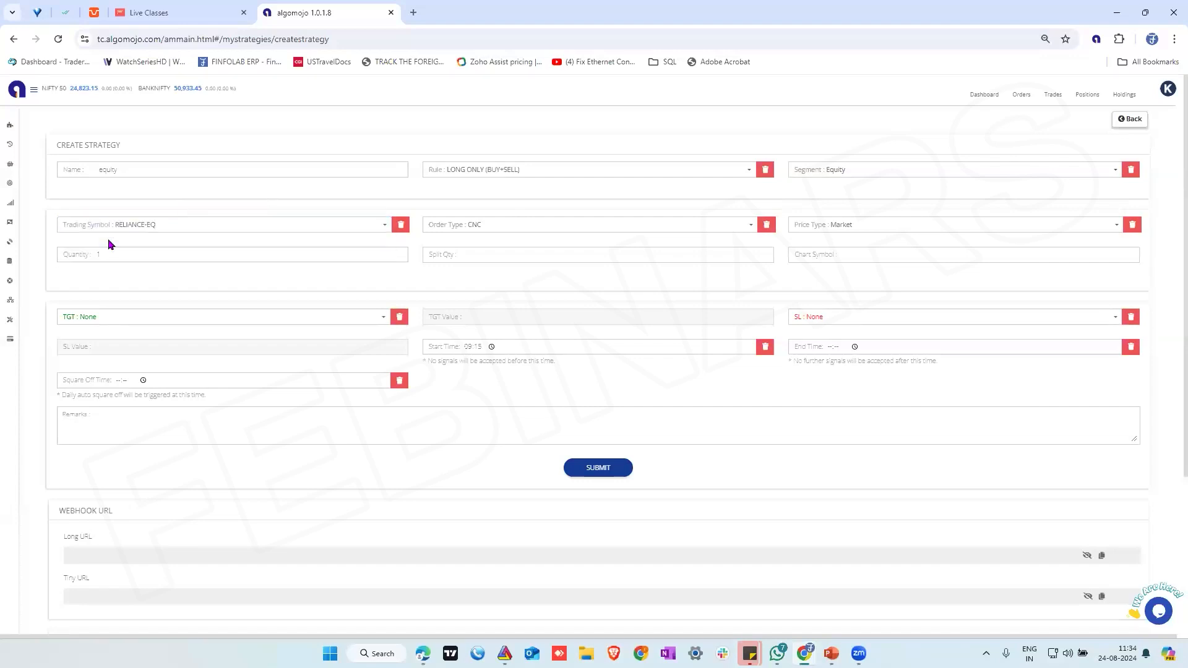
click(522, 229)
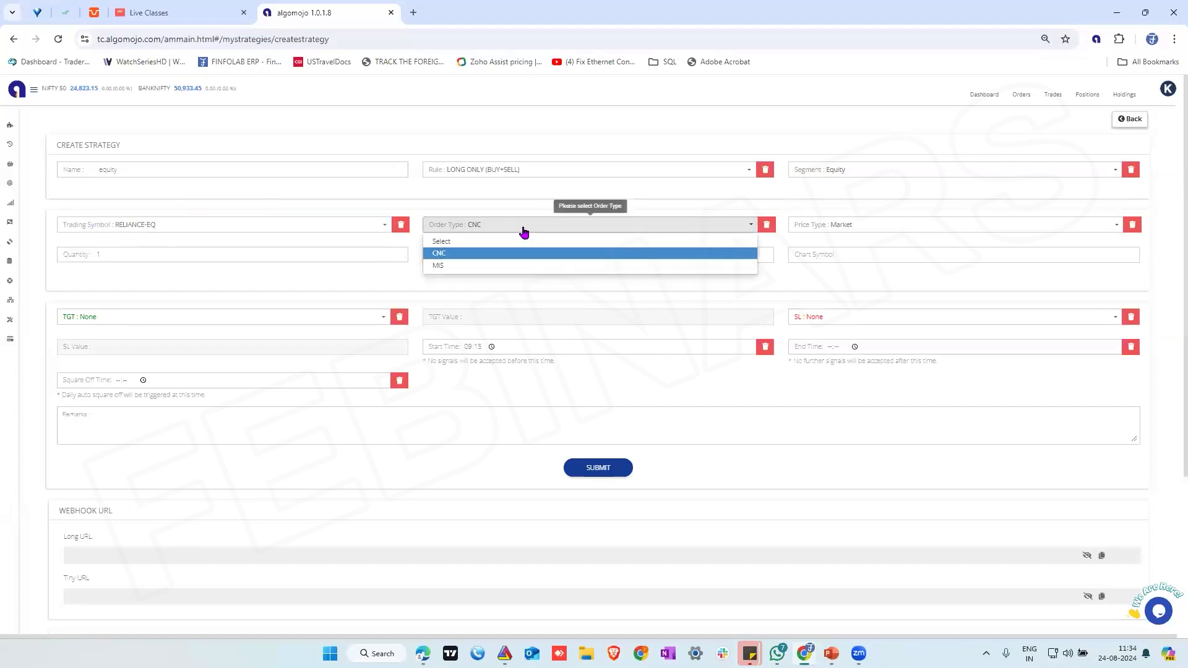
click(499, 253)
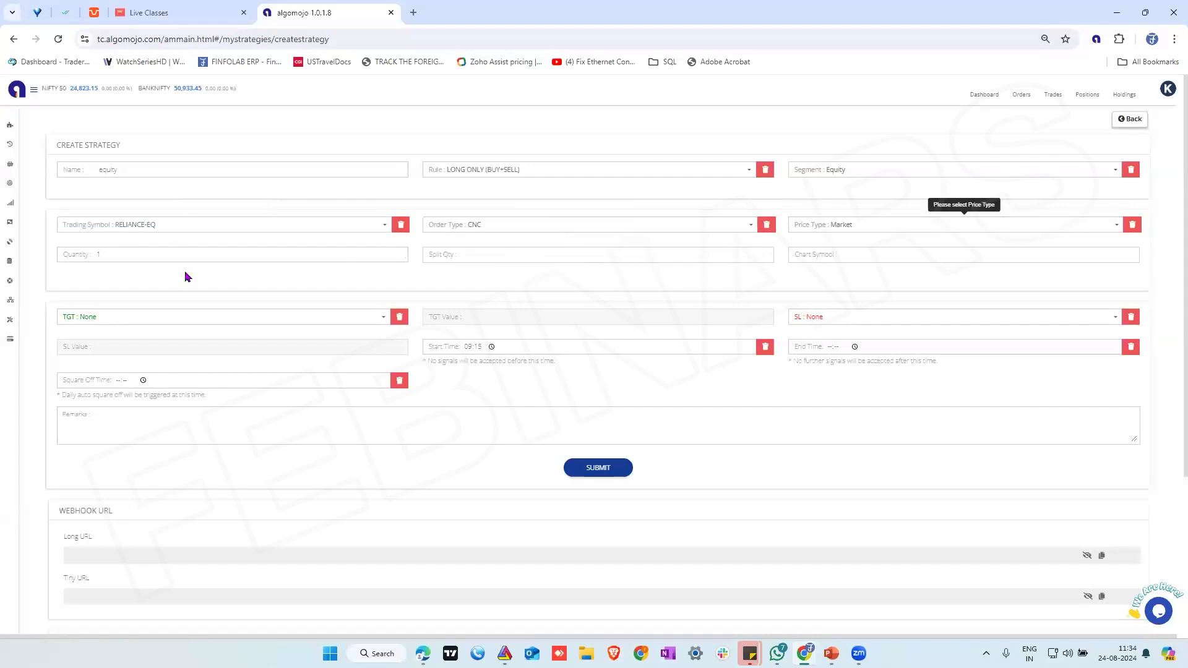
click(124, 253)
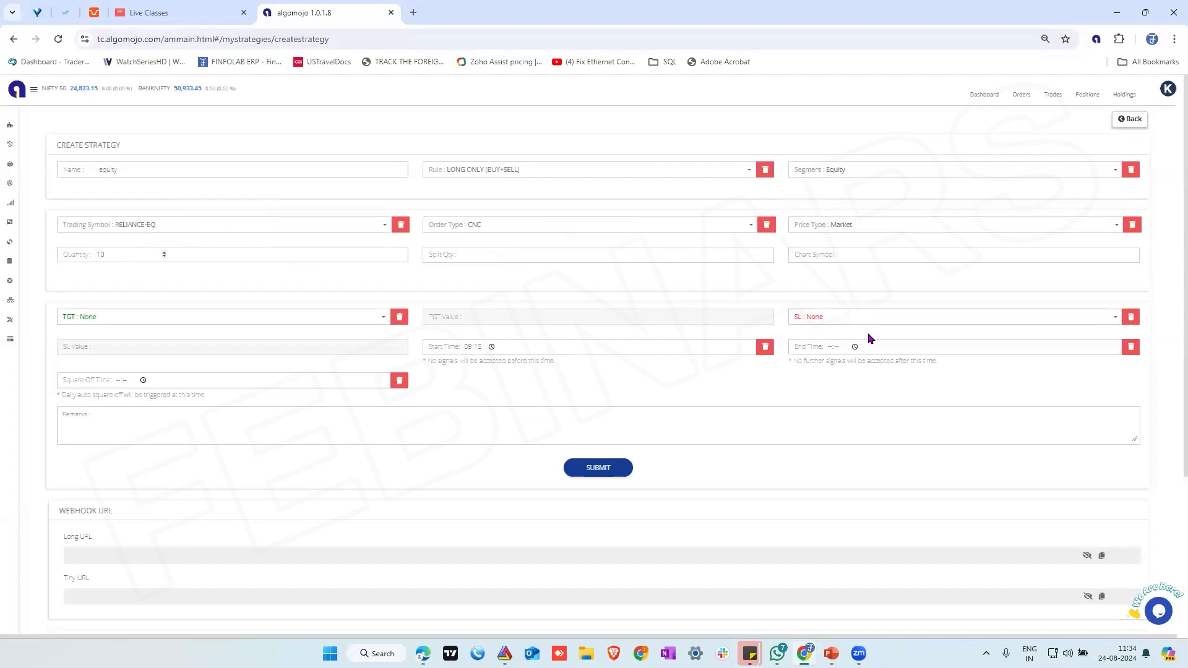
click(608, 468)
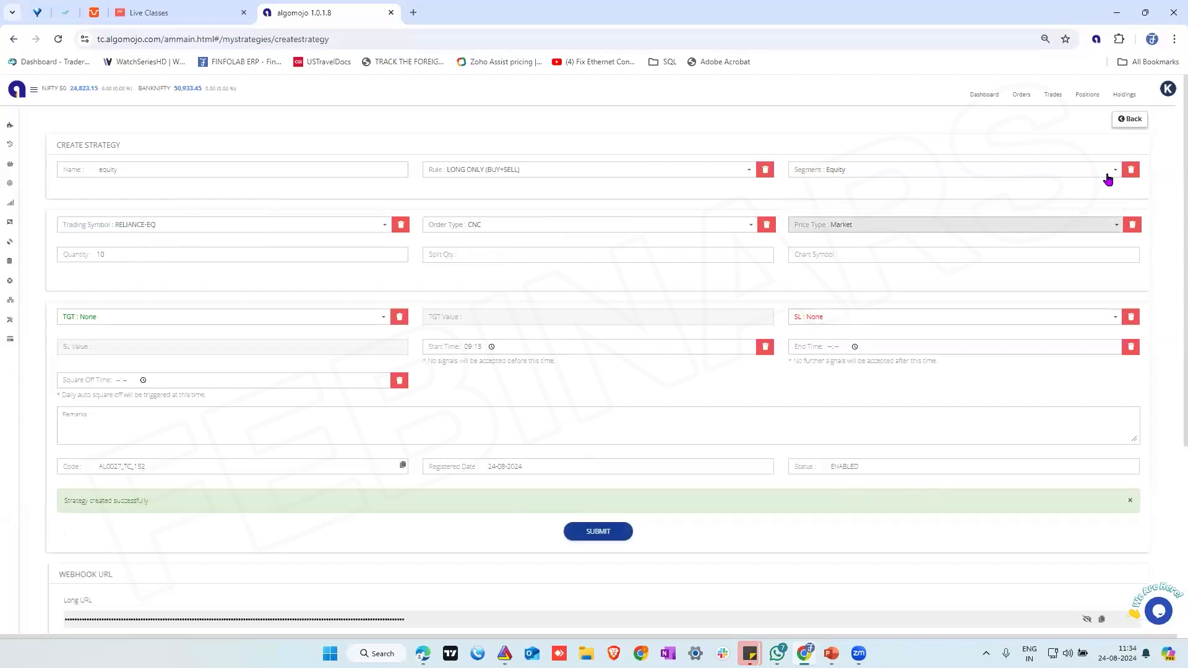
Open the EQUITY strategy's watchlist and add chart symbol ALKEM with trading symbol ALKEM-EQ and quantity 15
click(1130, 119)
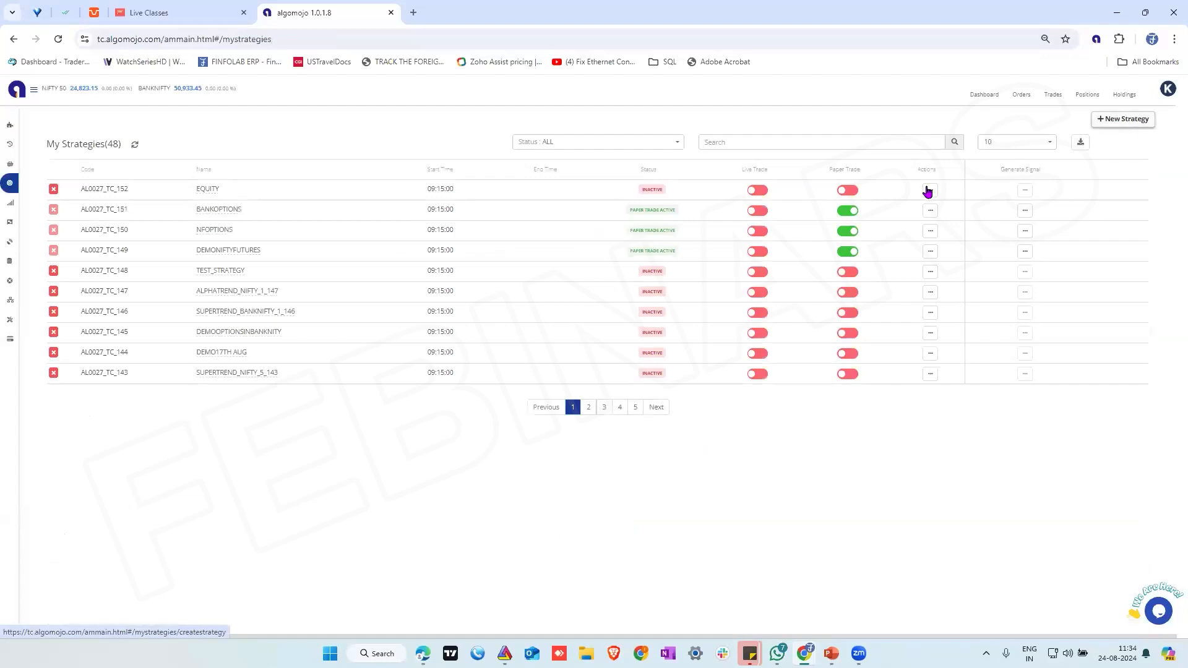
click(930, 189)
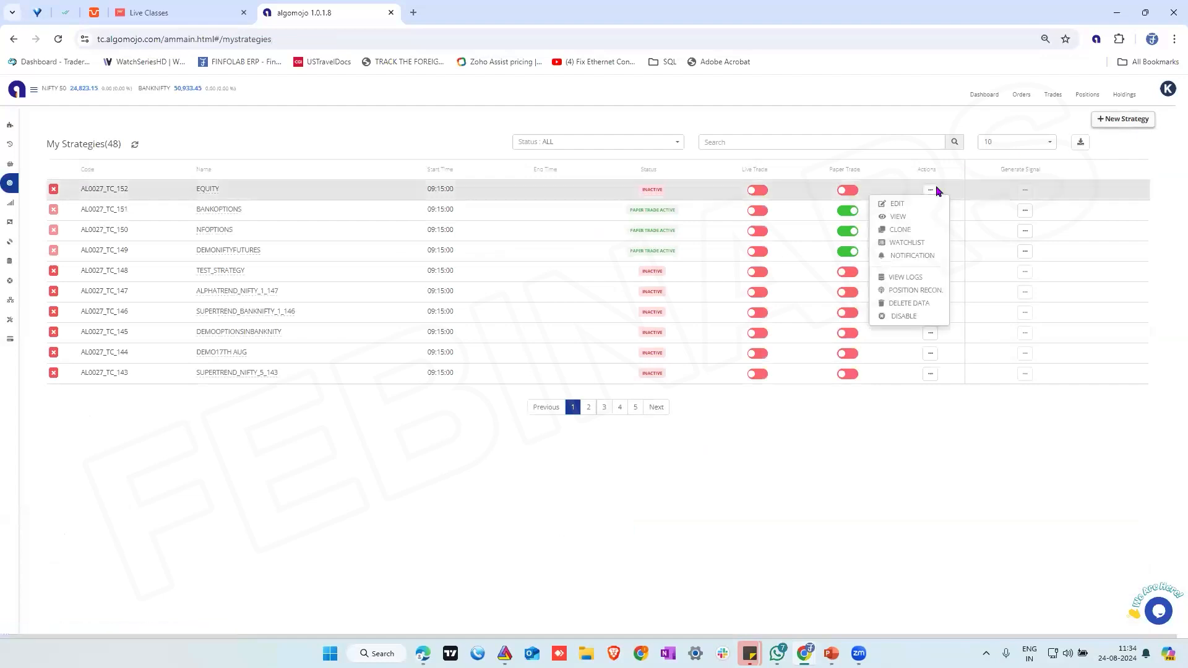
click(915, 243)
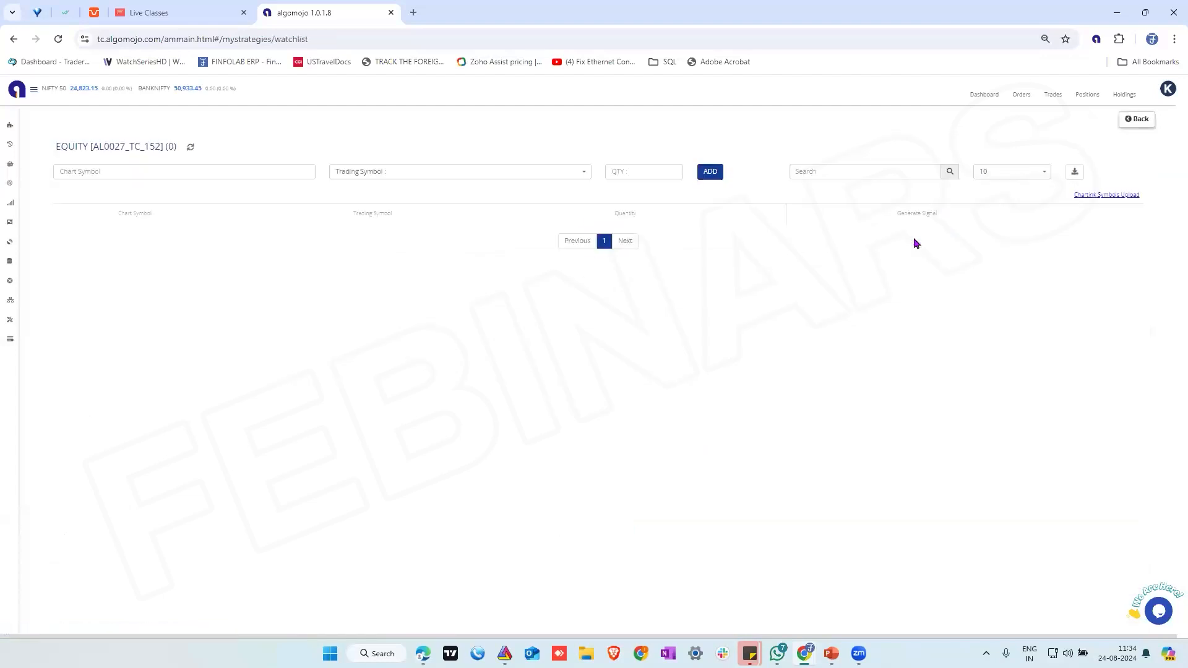
click(121, 173)
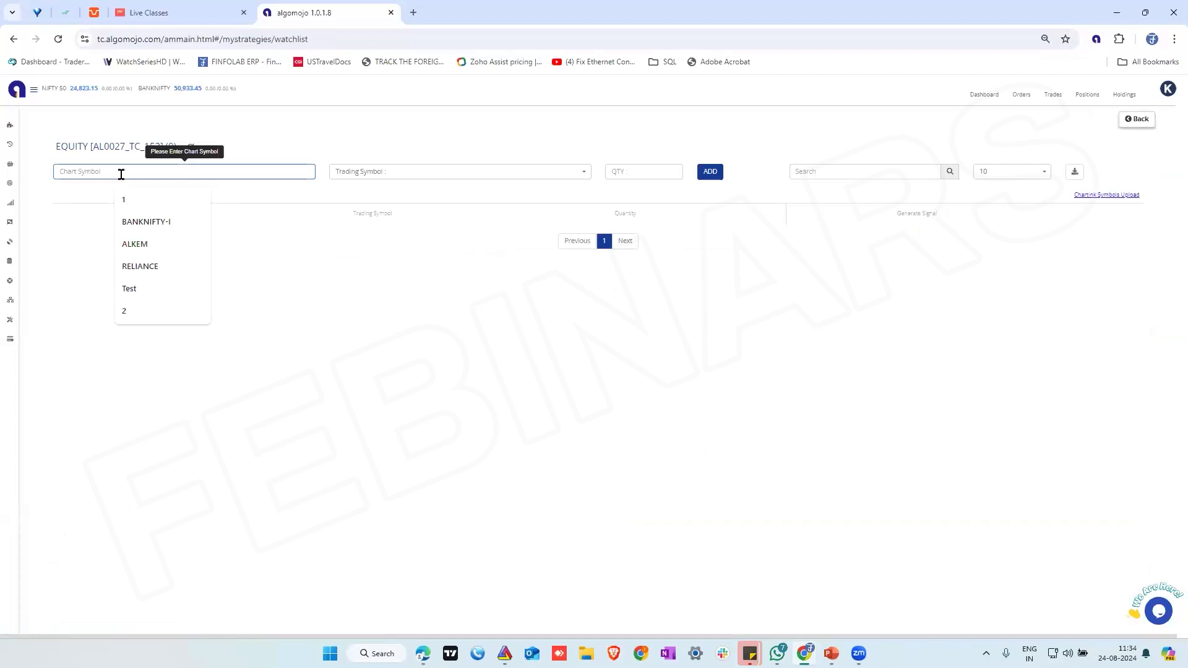
click(143, 244)
click(377, 171)
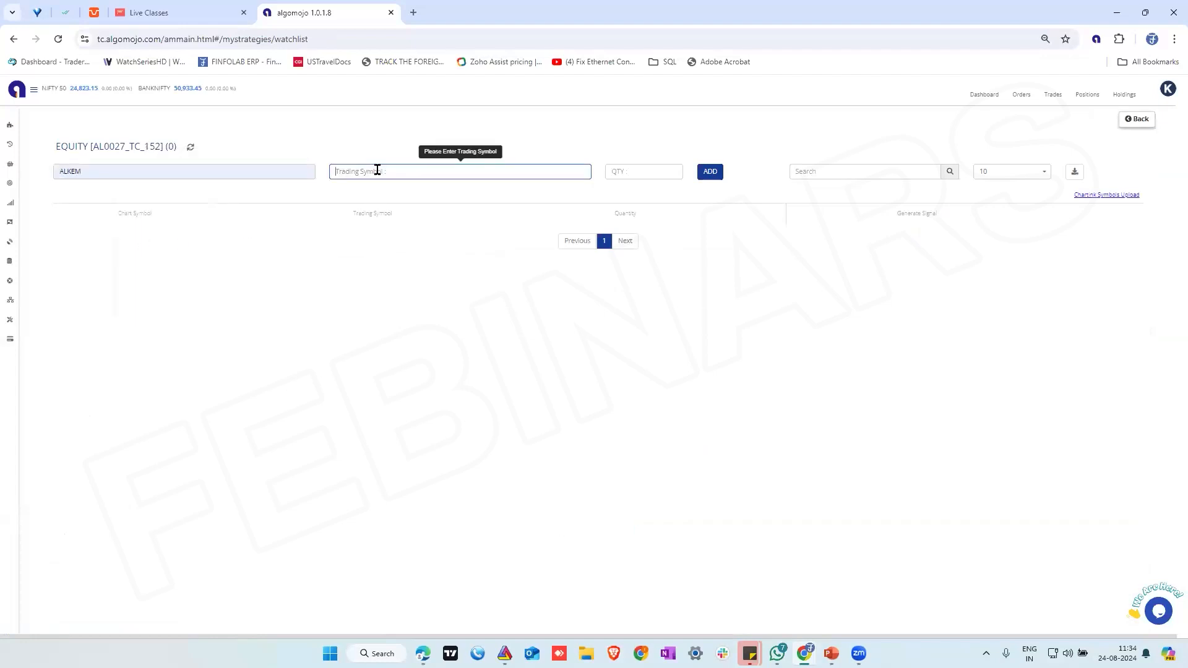
text(alk)
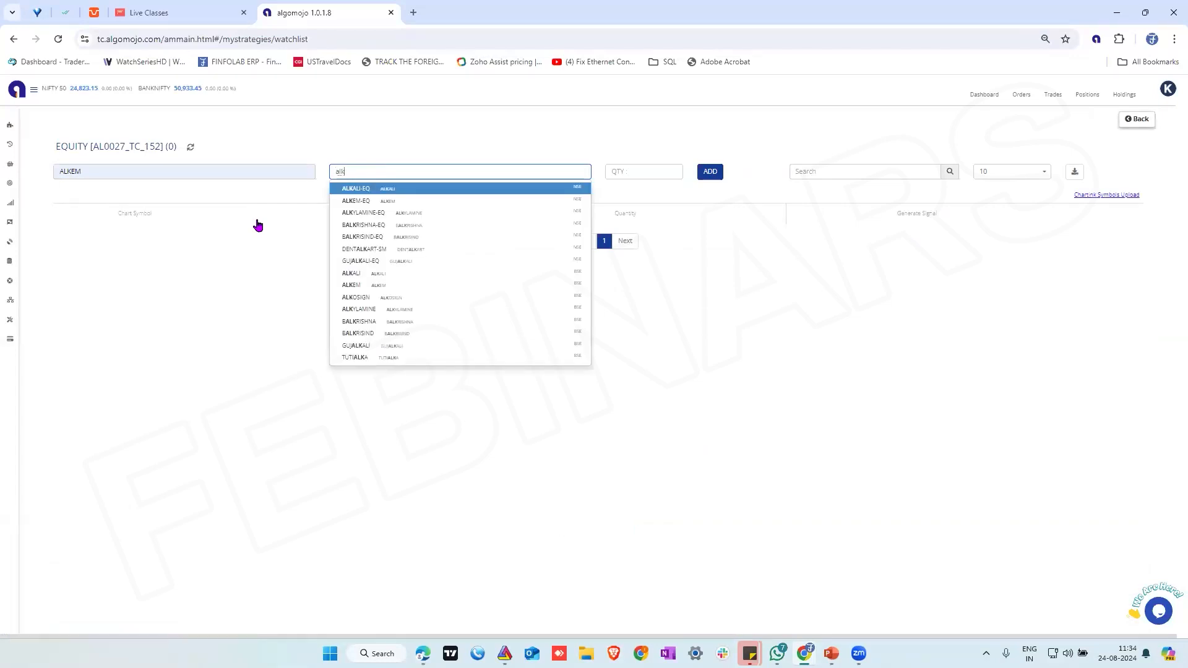
click(359, 201)
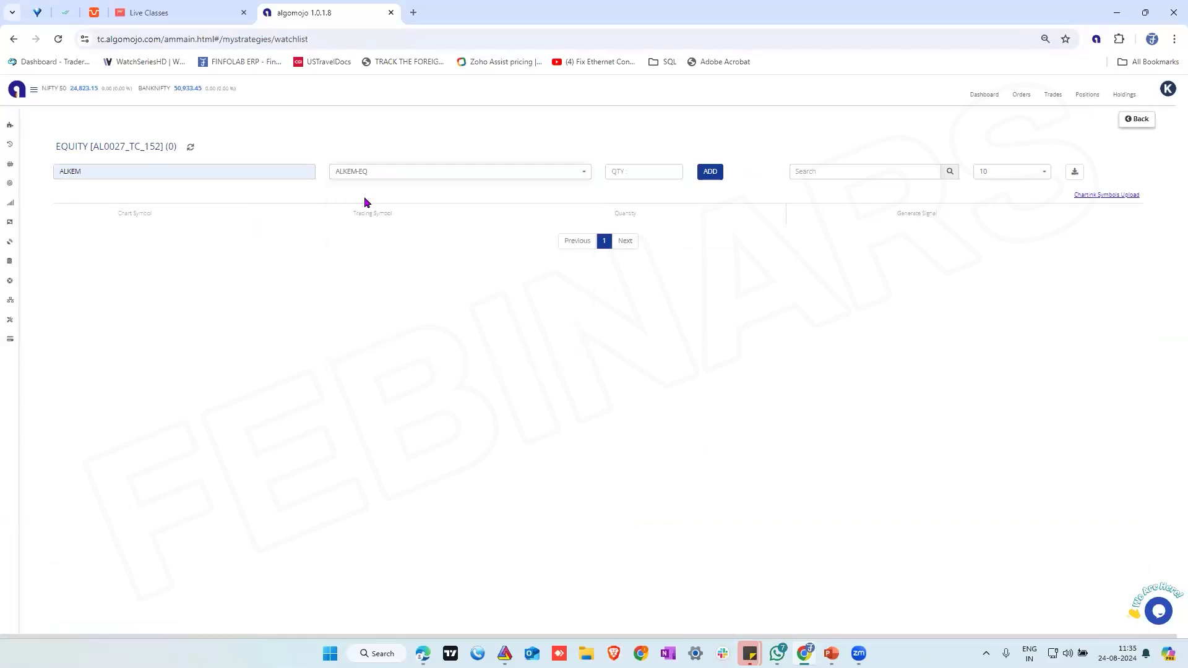
click(629, 167)
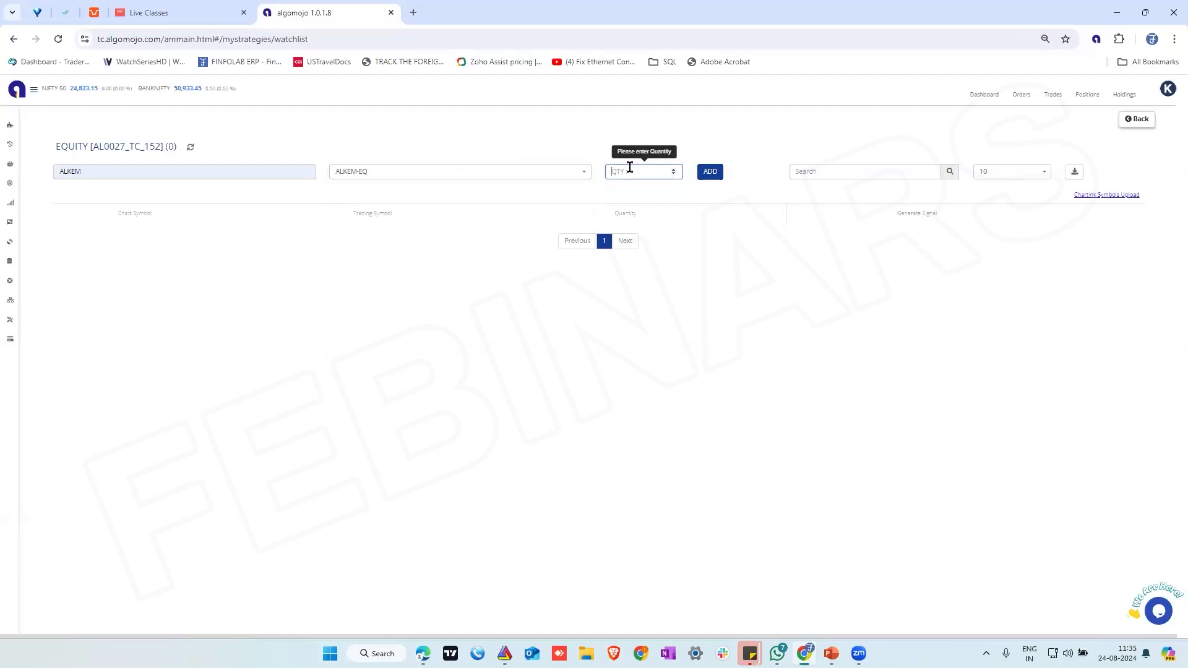
text(15)
click(707, 177)
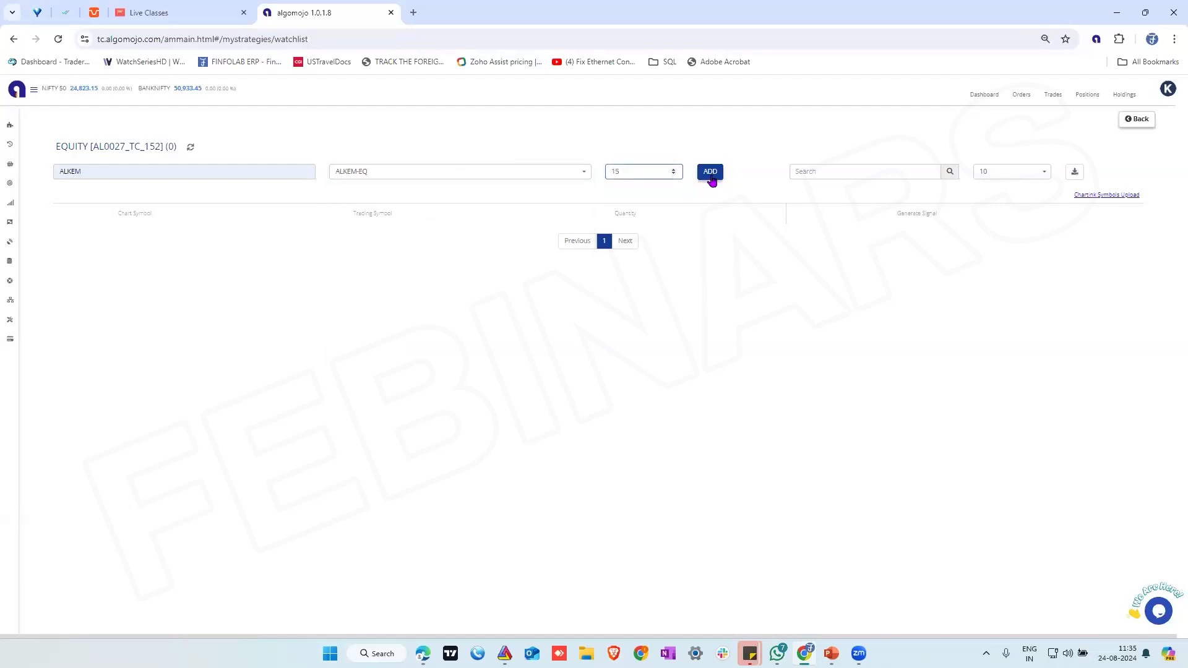
Add chart symbol yesbank to the watchlist with trading symbol YESBANK-EQ and quantity 500
click(172, 177)
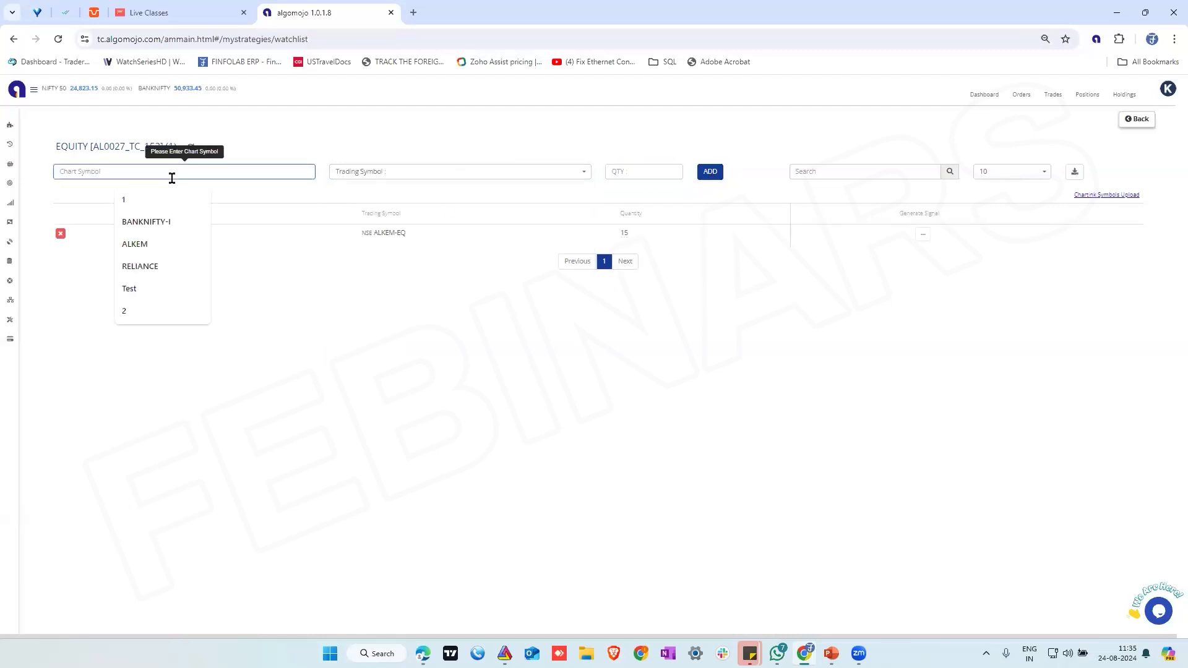
text(yesbank)
click(384, 172)
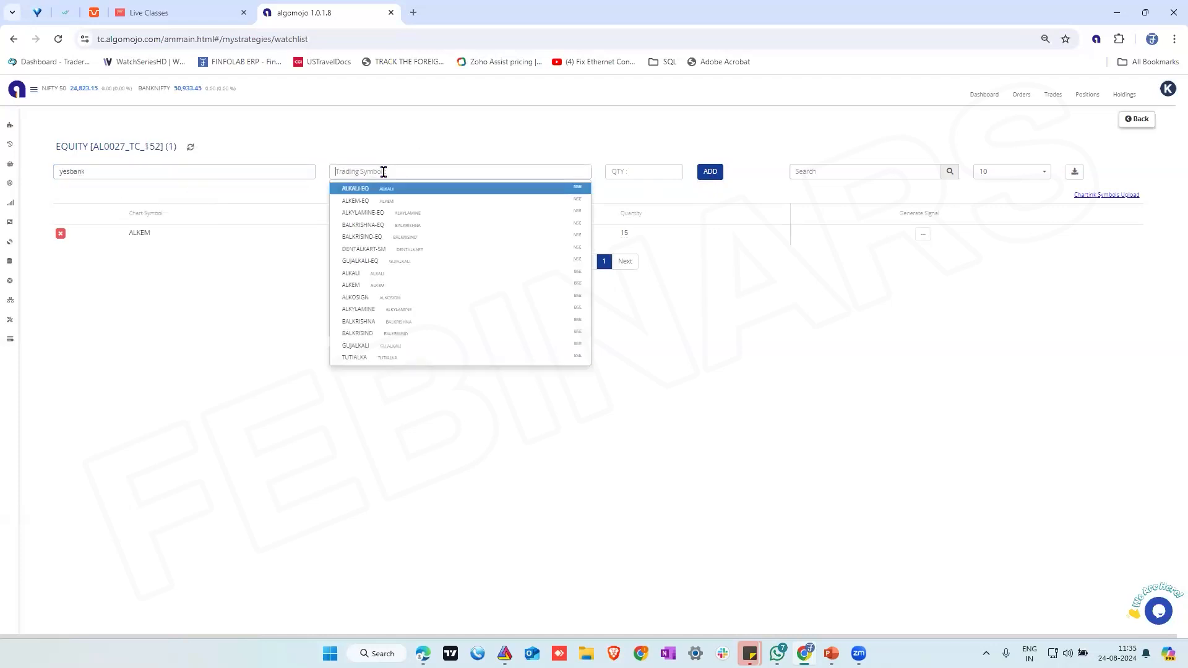
text(yes)
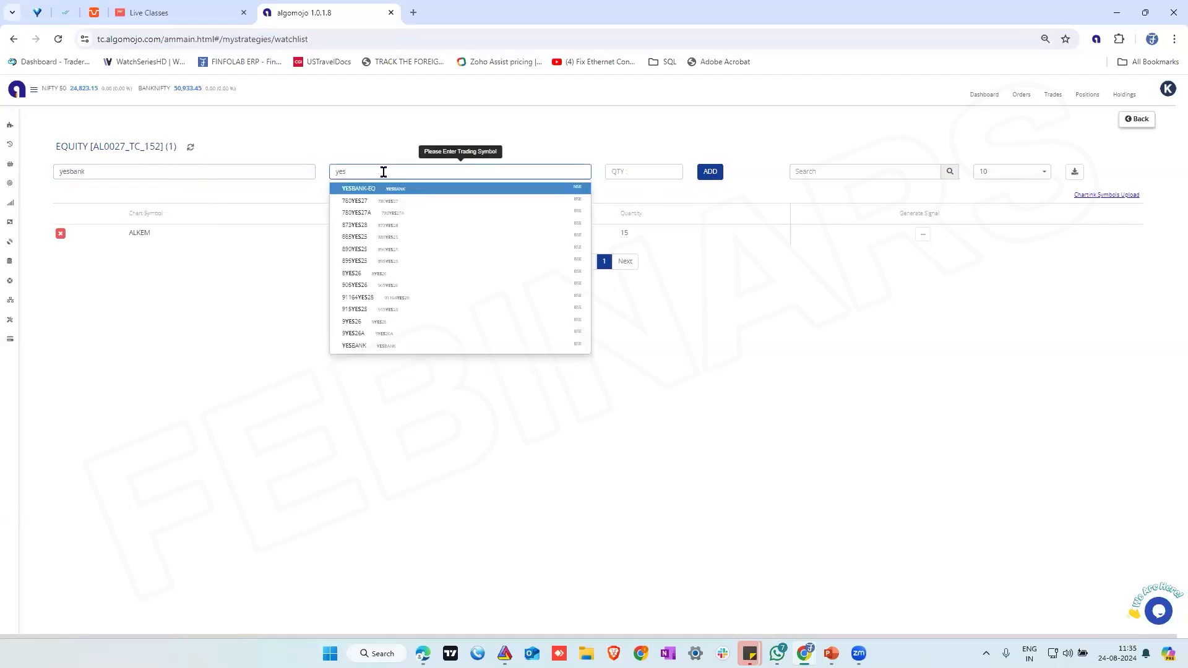
click(375, 189)
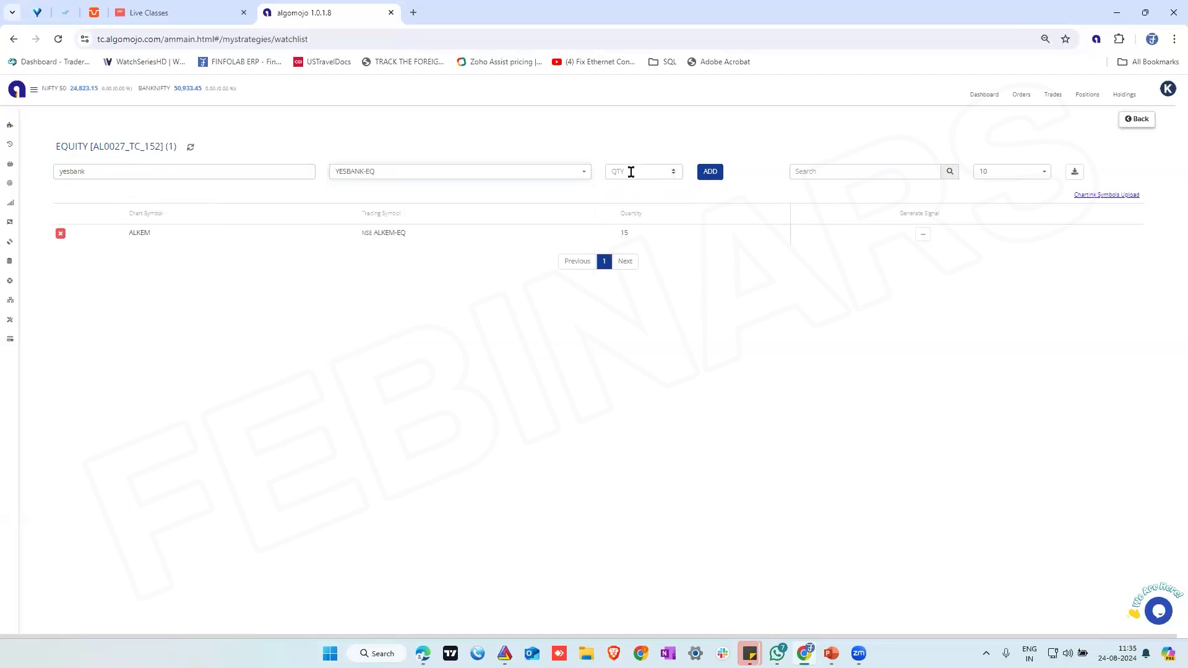
click(652, 177)
text(500)
click(710, 172)
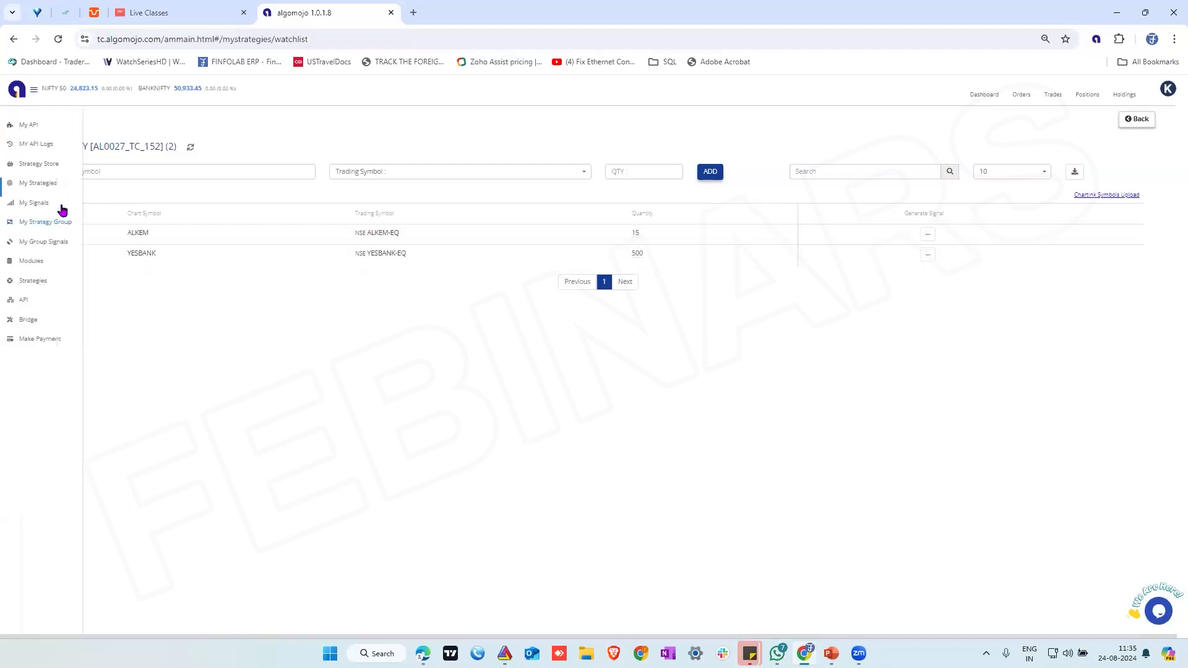
Return to the strategies list and reopen the EQUITY strategy's watchlist
click(1137, 118)
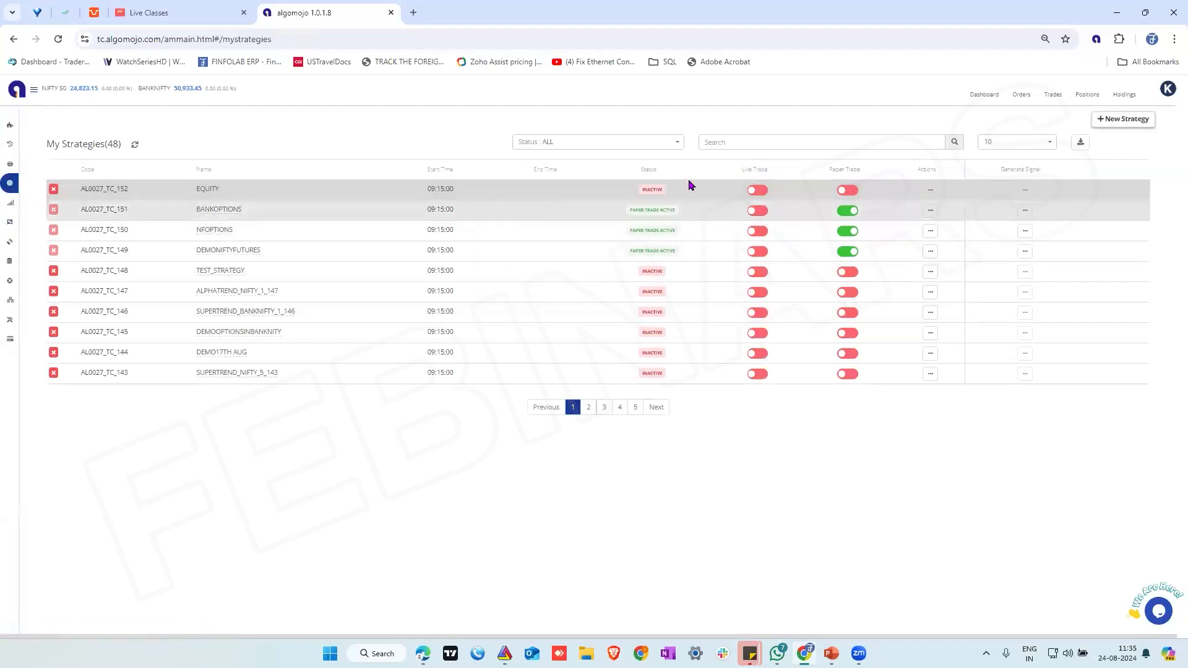
click(930, 190)
click(911, 242)
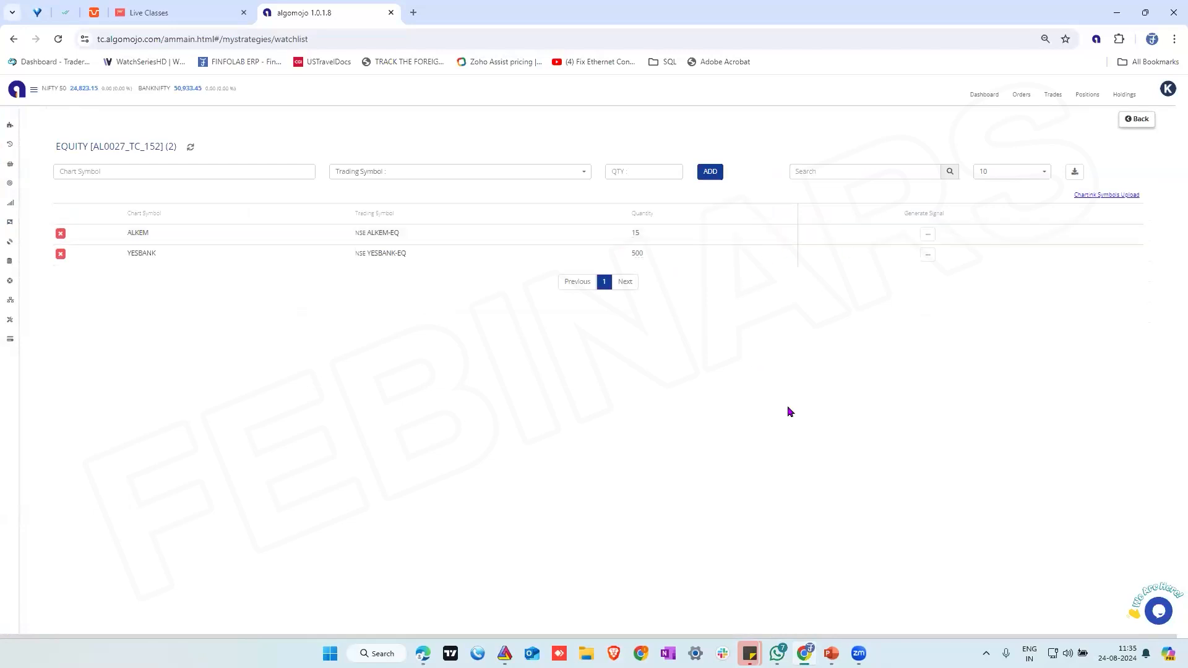
Switch to TradingView, start a Supertrend Algomojo alert on the 1-minute RELIANCE chart, and clear its default message
mouse_move(424, 654)
click(423, 653)
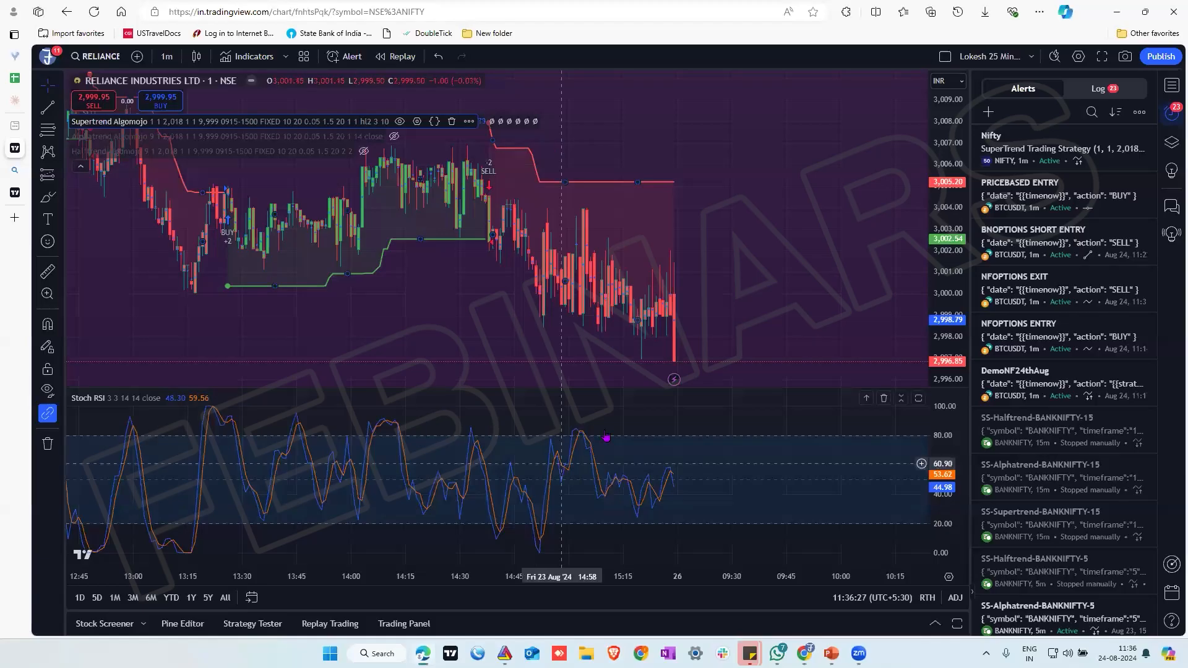
click(471, 122)
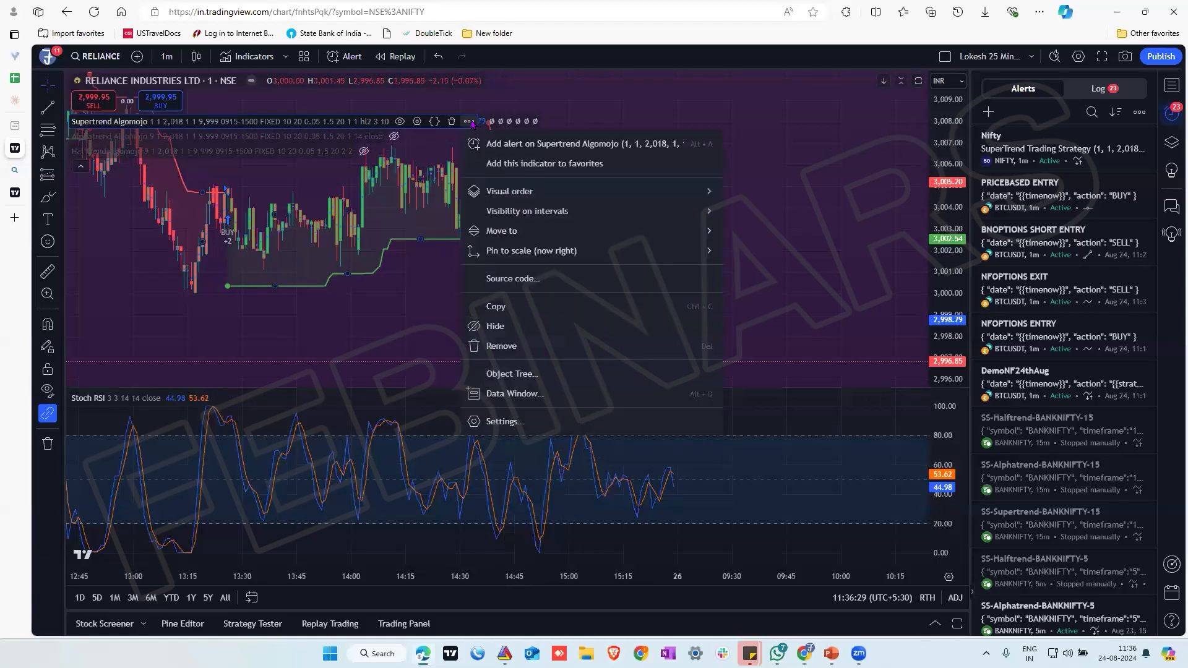
click(519, 144)
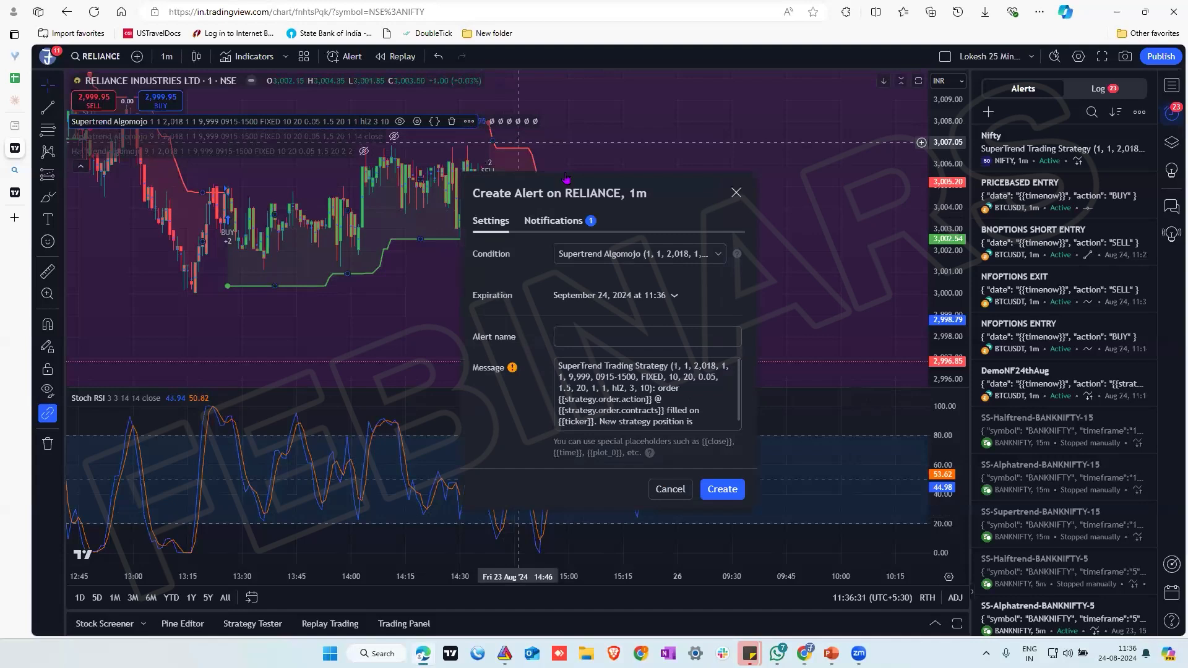
double_click(599, 397)
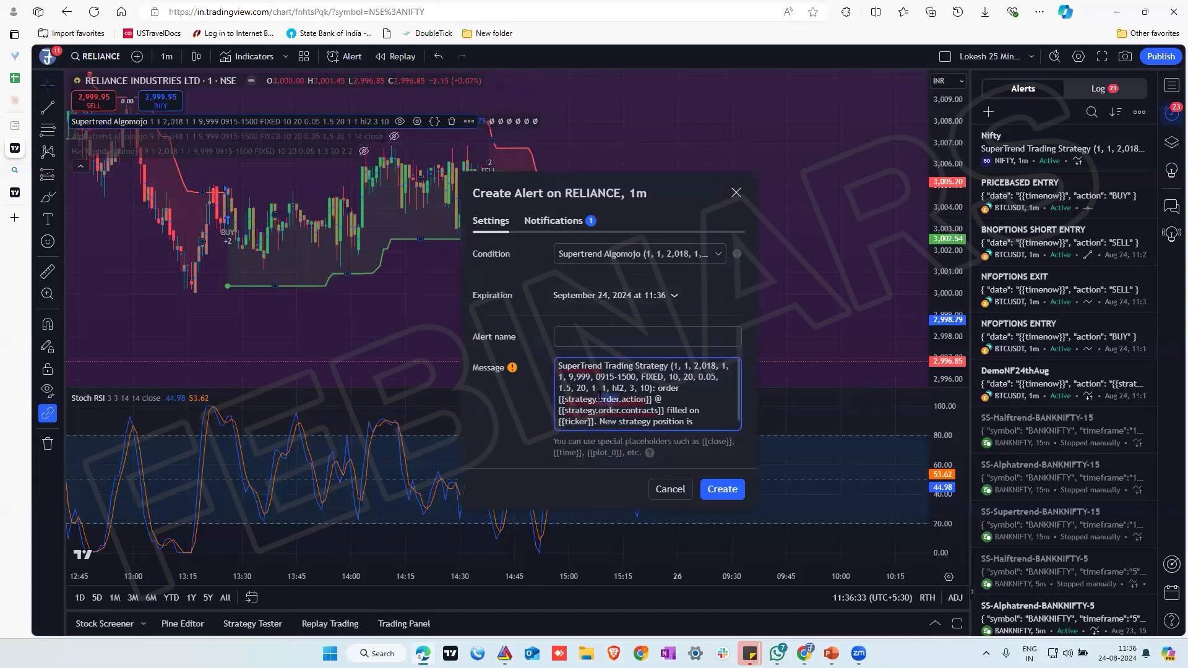
key(ctrl+a)
key(BackSpace)
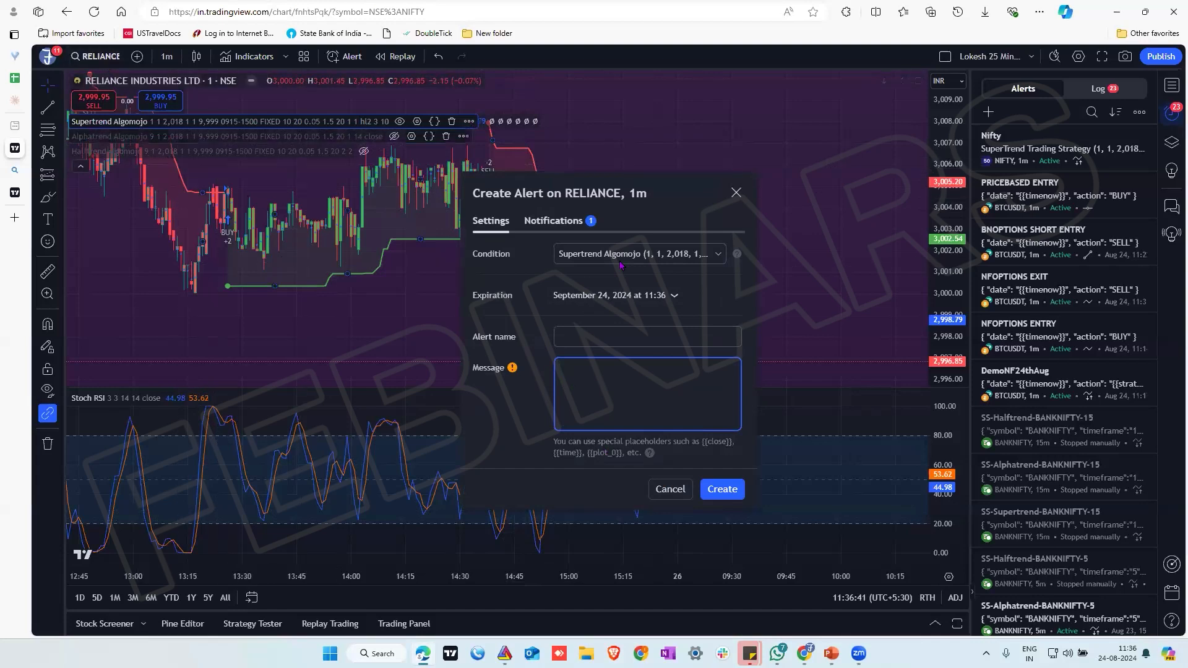
Switch to Algomojo and open the EQUITY strategy for editing from the strategies list
click(805, 654)
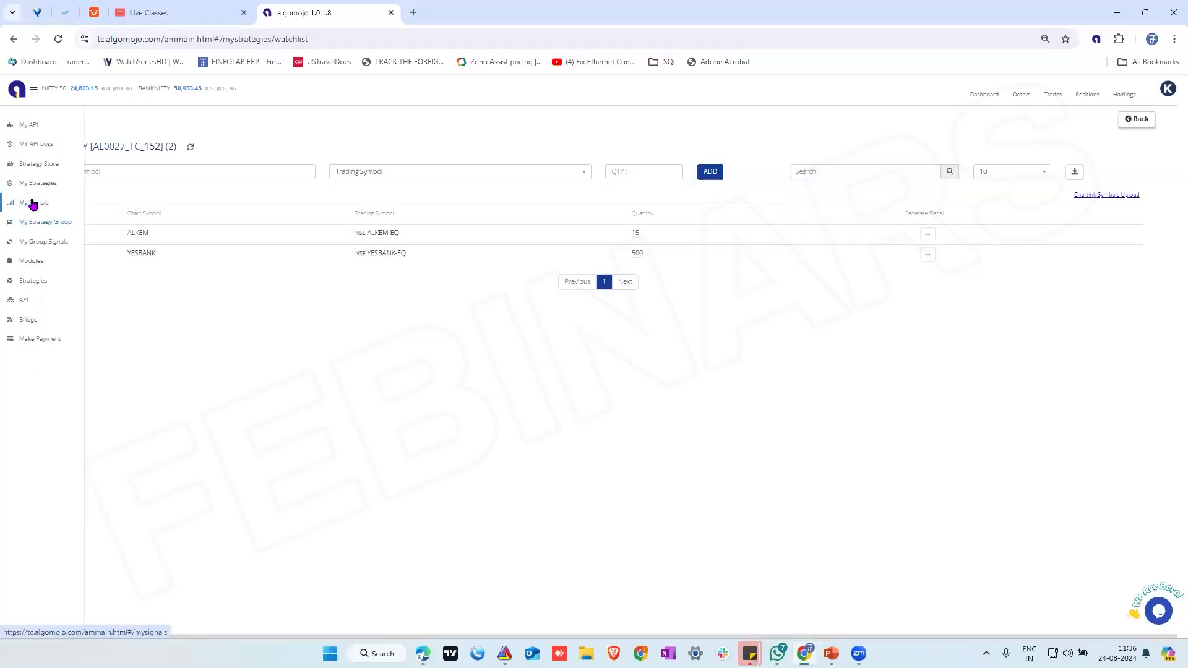
click(33, 205)
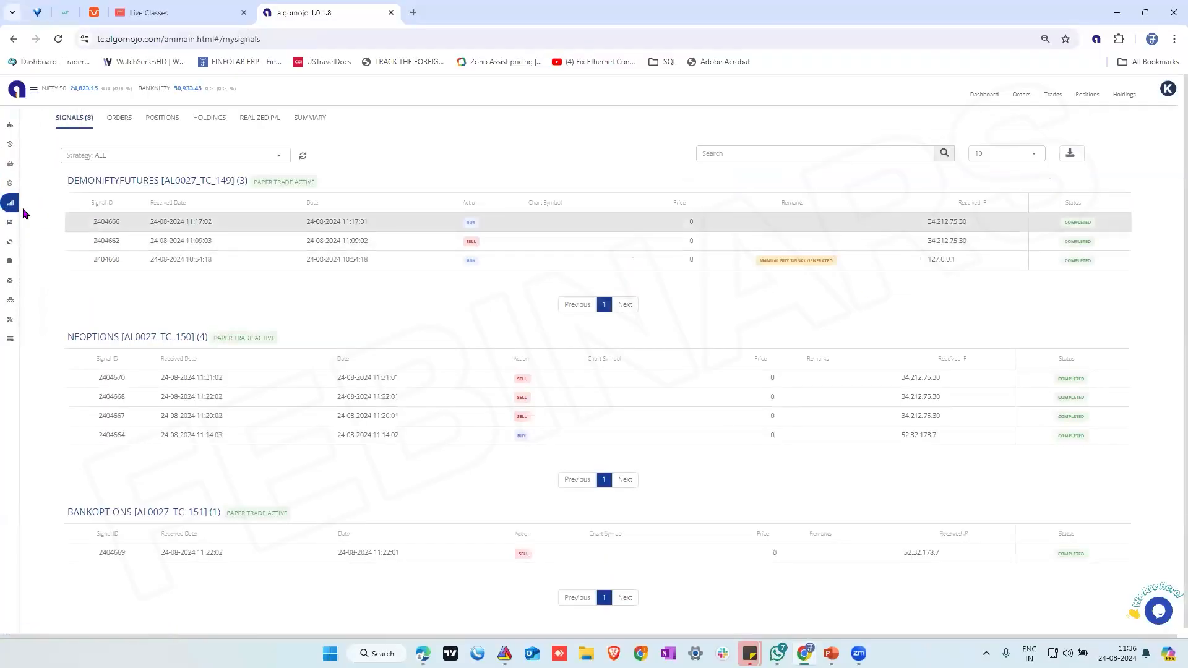
mouse_move(25, 213)
click(40, 184)
click(930, 190)
click(907, 205)
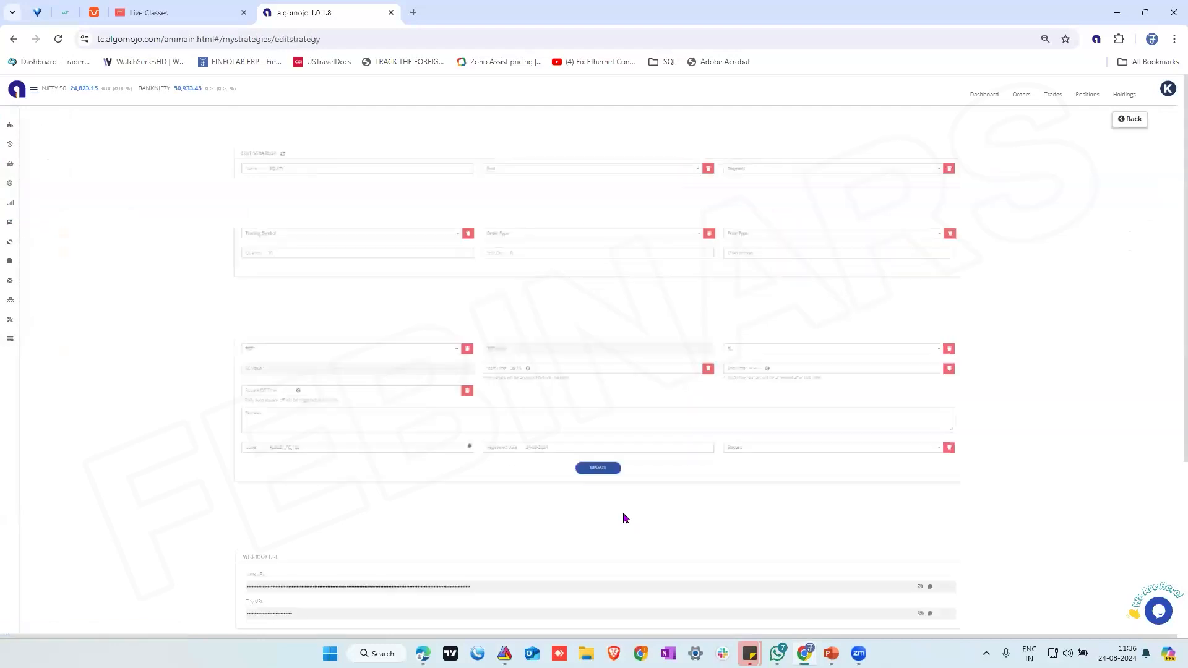
Copy the EQUITY strategy's TradingView strategy-with-symbol code and paste it into the RELIANCE alert message in TradingView
scroll(627, 516, down, 4)
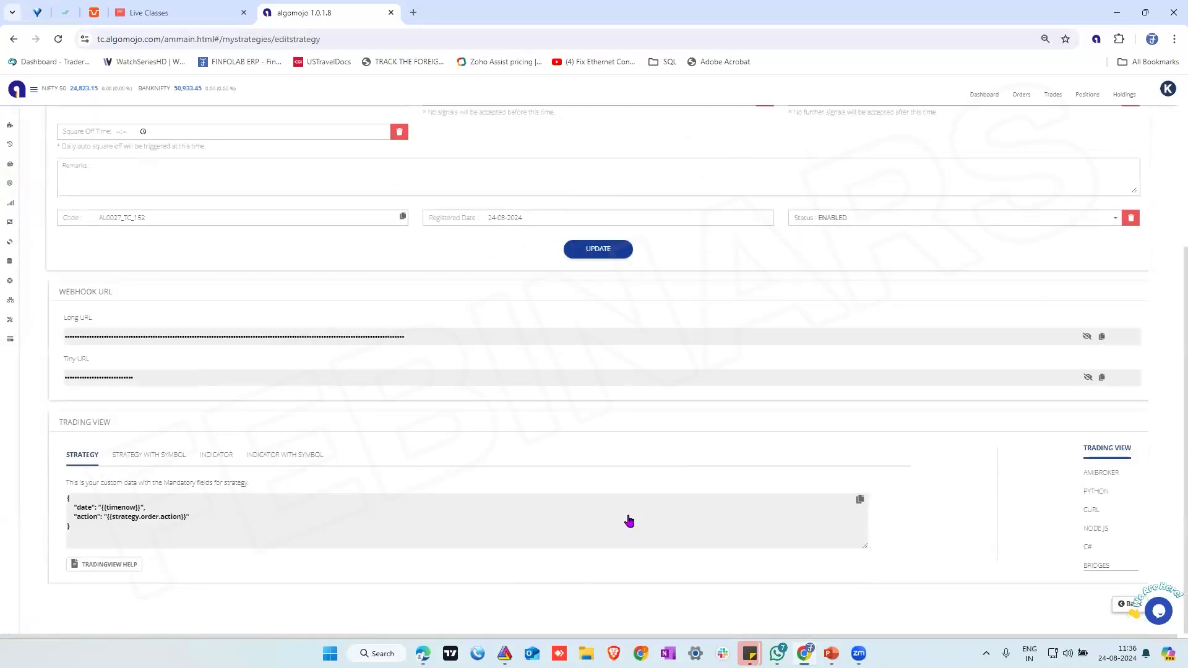
click(166, 459)
click(197, 534)
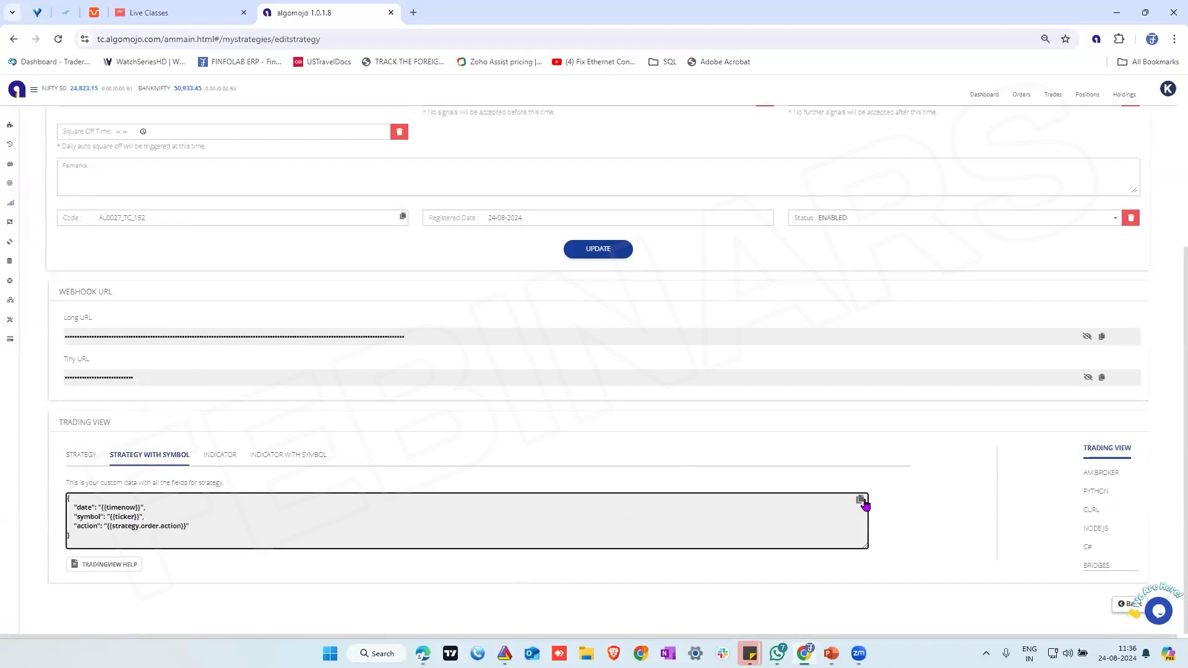
click(862, 501)
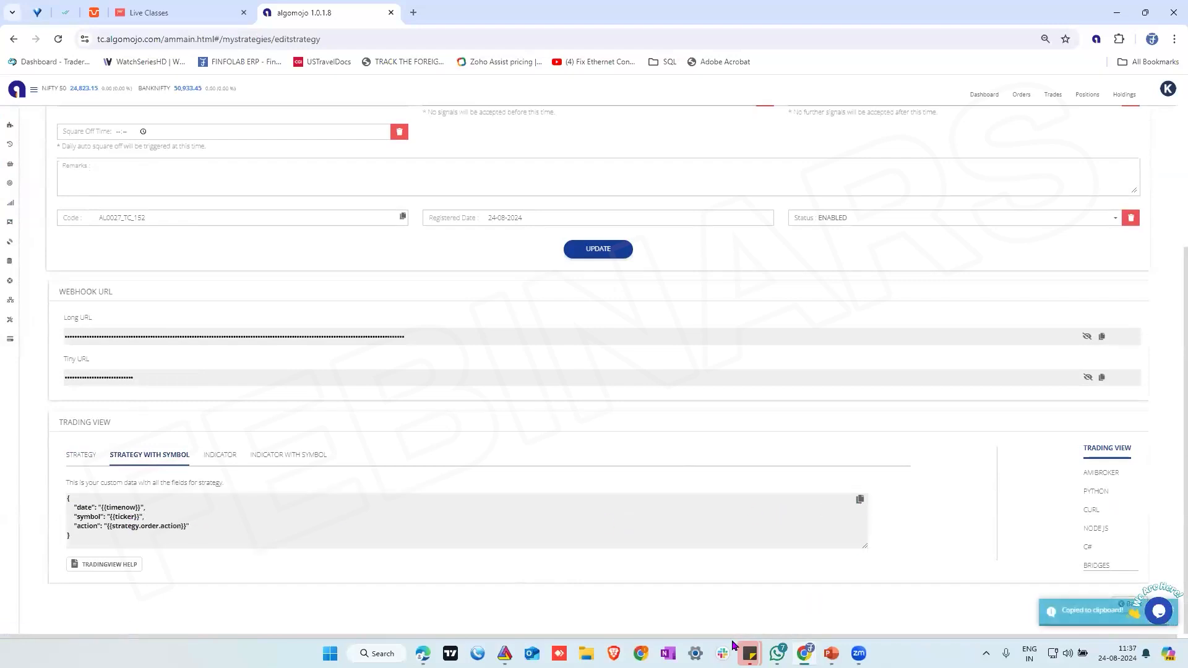
key(alt+Tab)
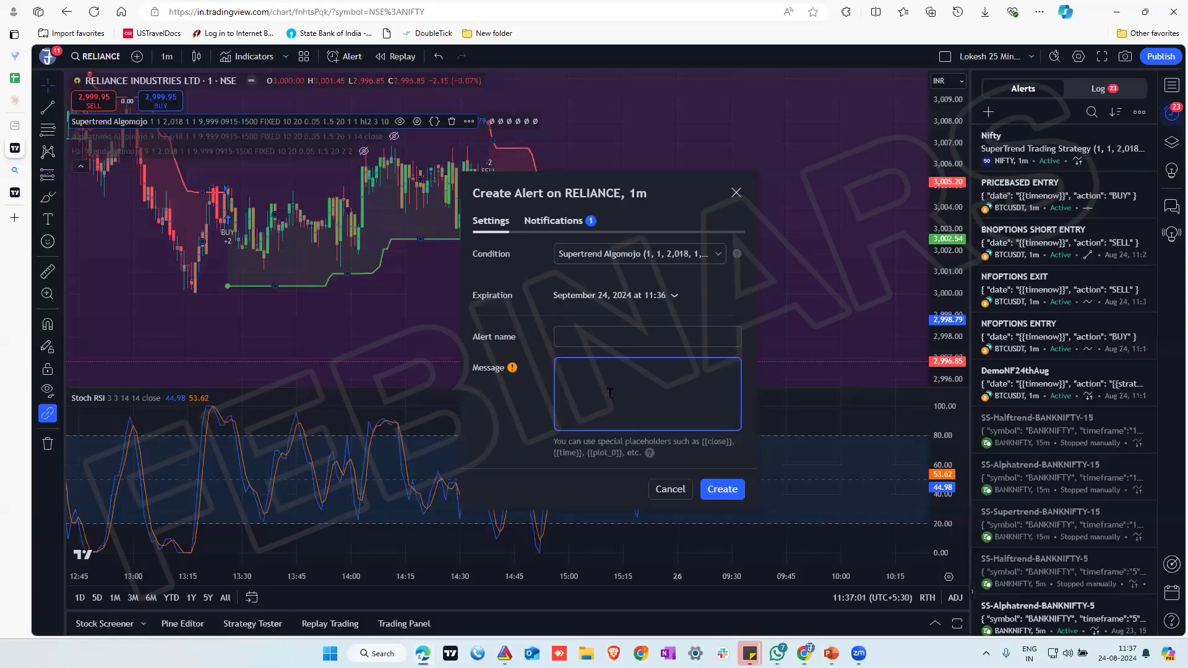
key(ctrl+v)
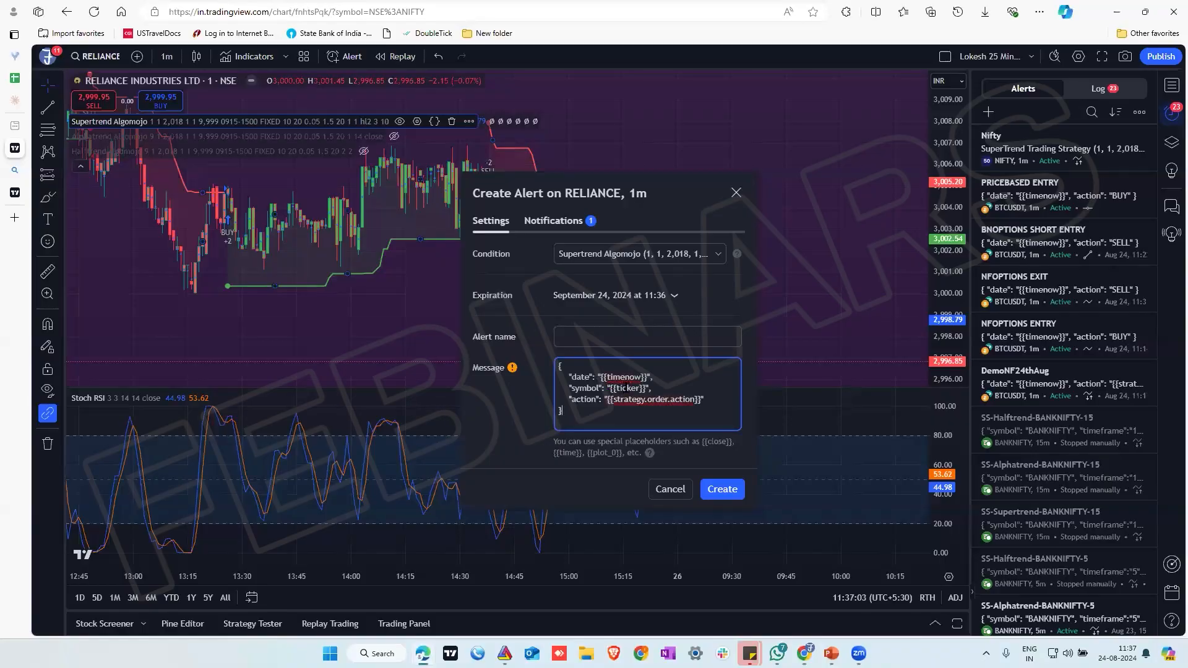
Replace the ticker placeholder in the alert message's symbol value with RELIANCE, removing the surrounding curly braces
double_click(626, 387)
text(re)
key(BackSpace)
key(BackSpace)
text(RELIANCE)
click(662, 388)
key(BackSpace)
key(BackSpace)
click(616, 388)
key(BackSpace)
key(BackSpace)
Switch to Algomojo's strategies list and clone the DEMONIFTYFUTURES strategy
click(804, 654)
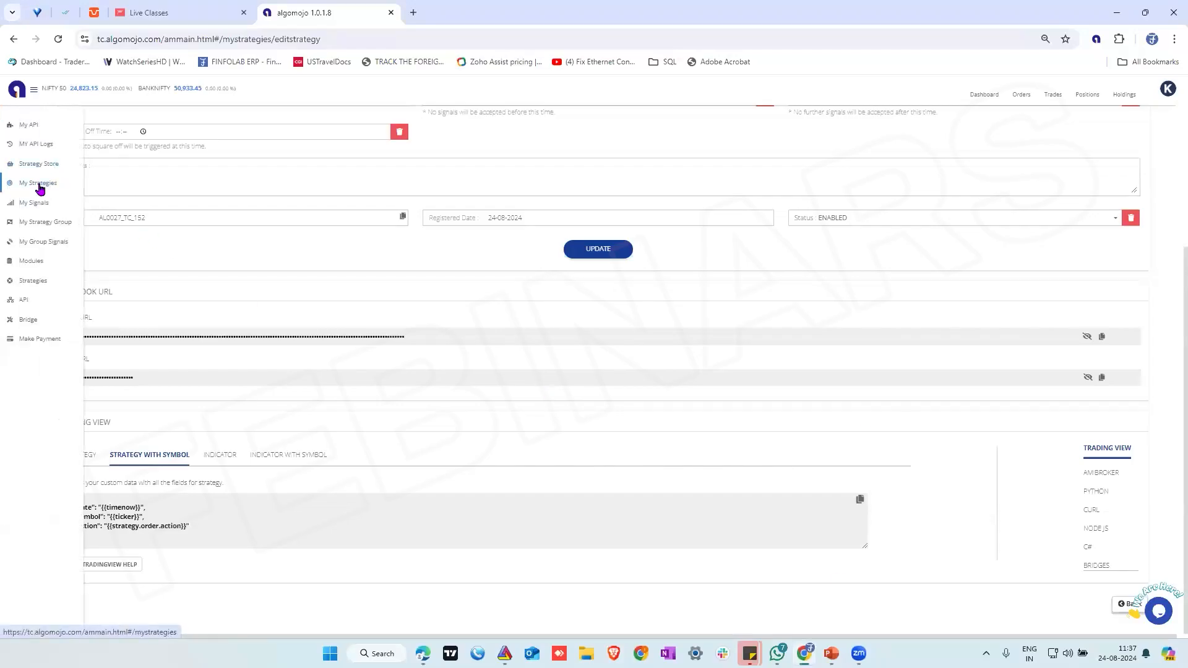
click(38, 184)
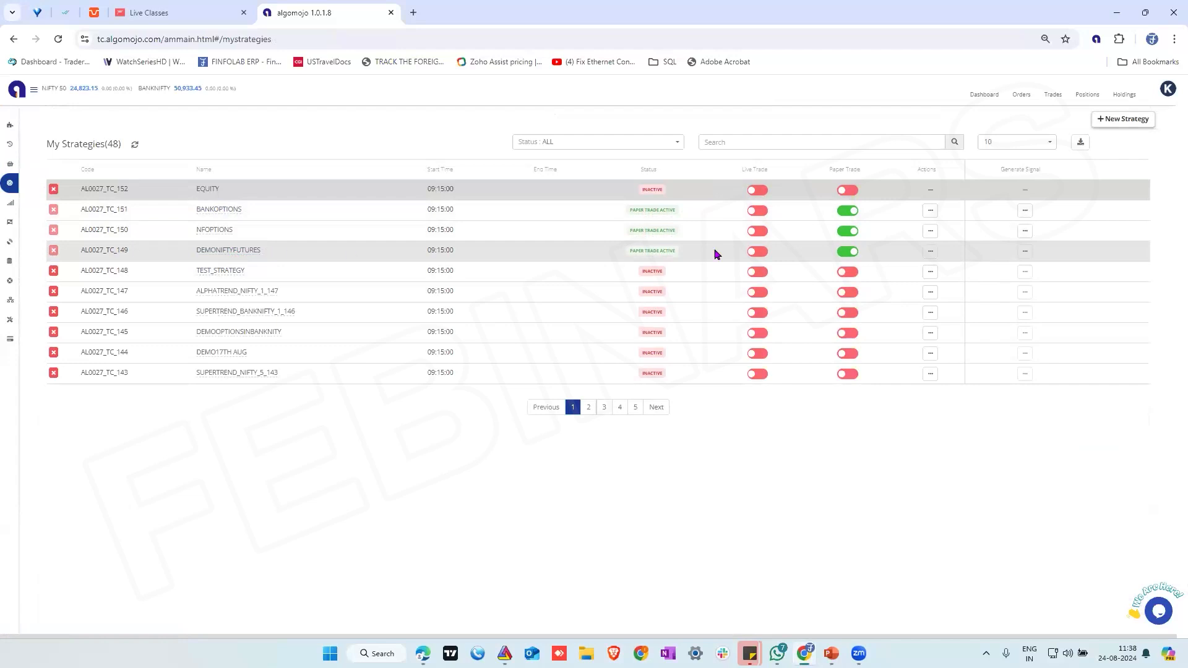
click(930, 251)
click(901, 277)
click(680, 382)
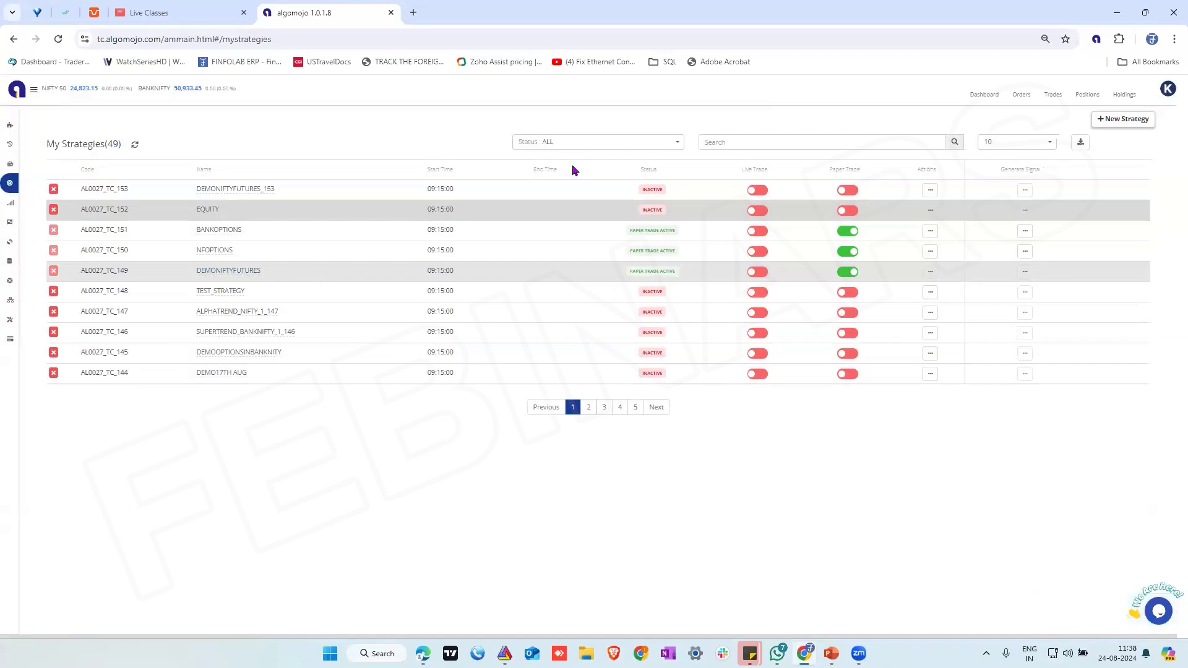
Rename the cloned strategy to DEMOBANKNIFTYFUTURES_153, set its lots to 10, and save the update
click(930, 190)
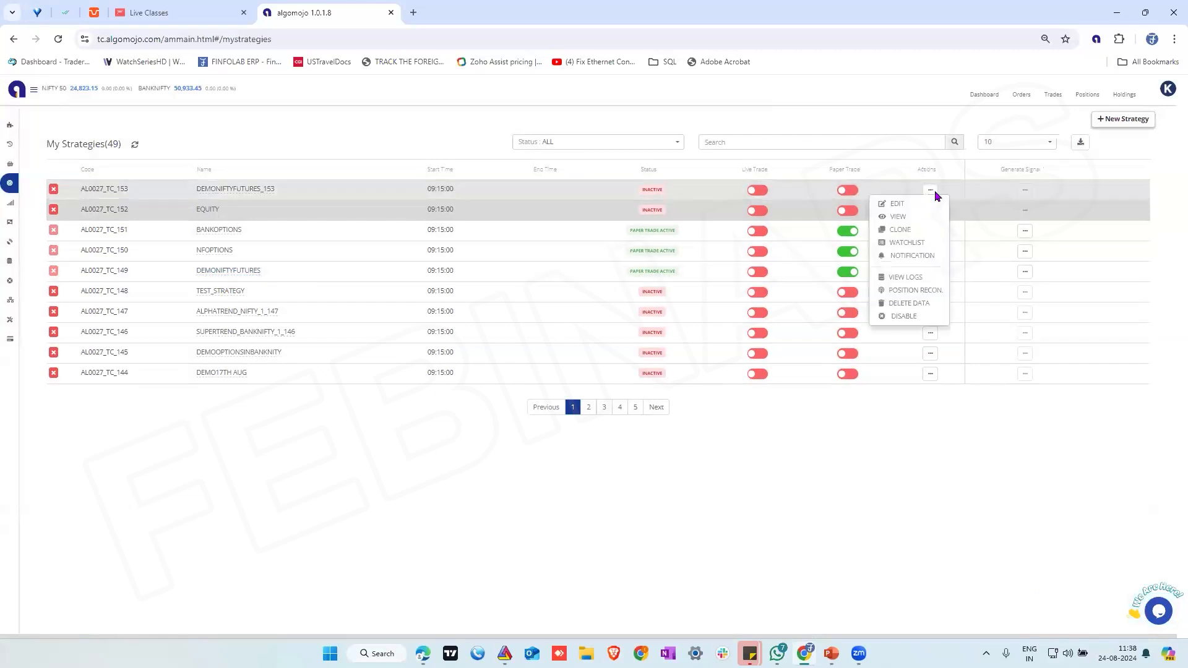
click(900, 204)
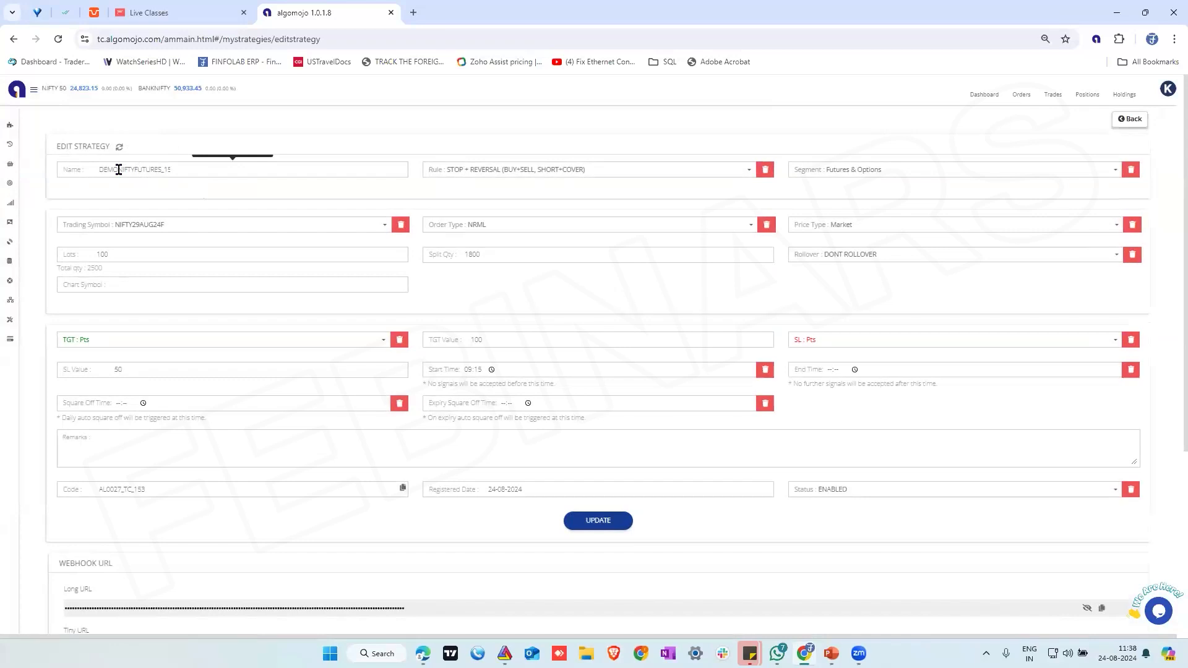
text(BANK)
click(123, 256)
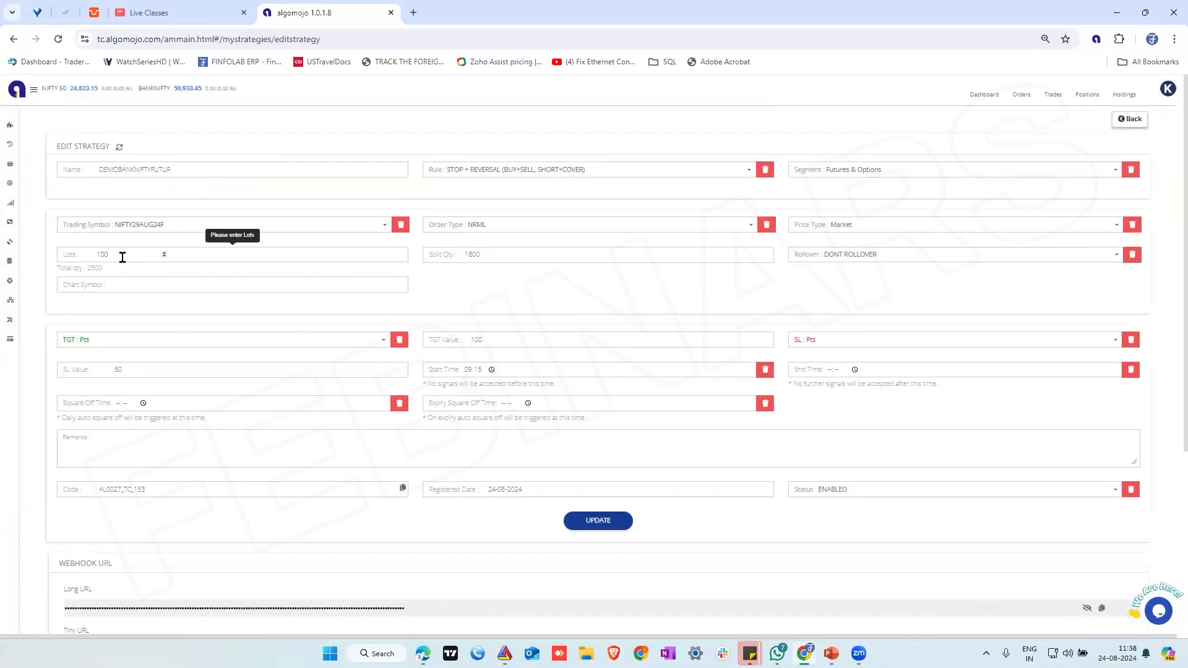
key(BackSpace)
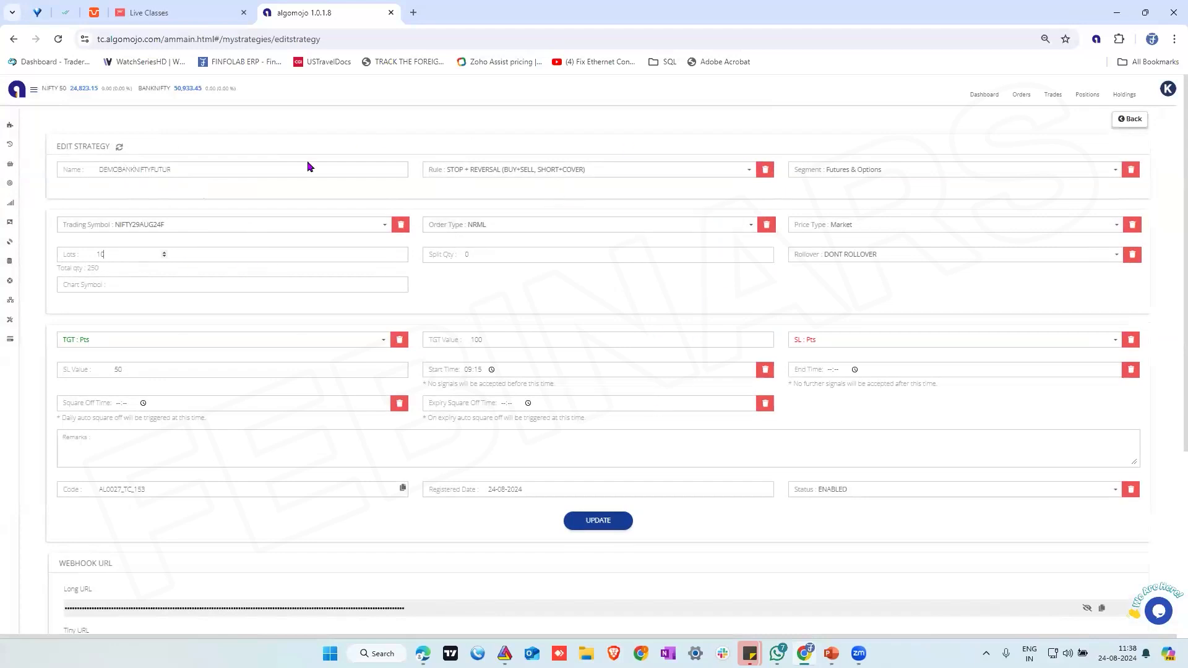
click(624, 521)
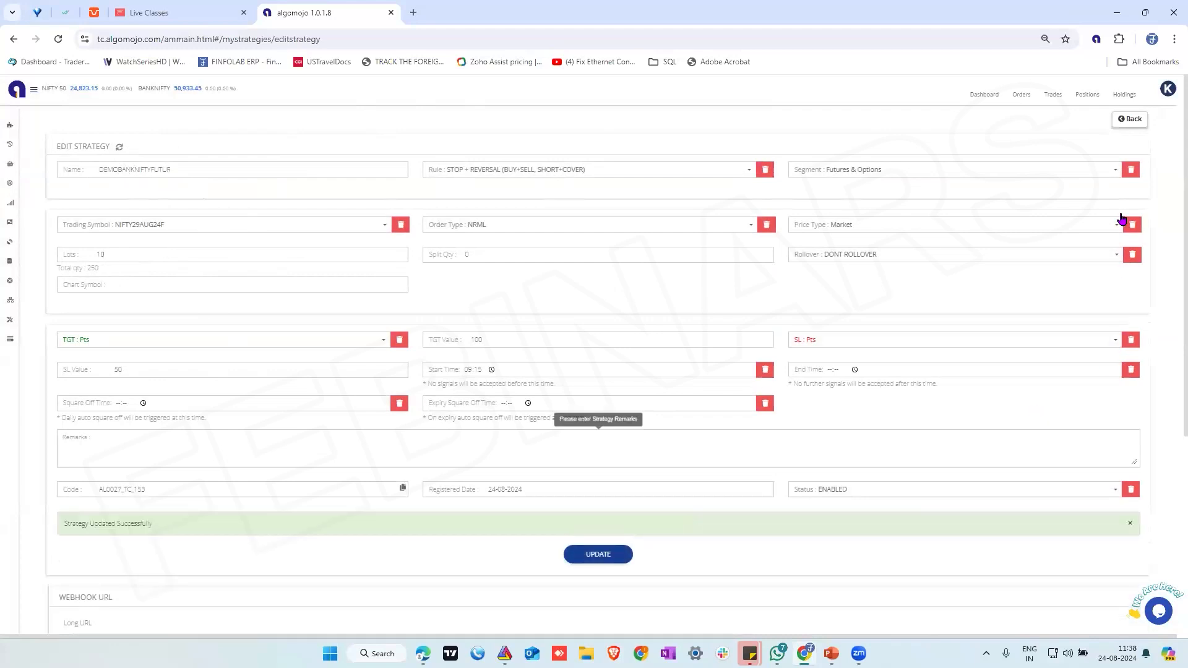
Return to the strategies list, turn on paper trading for DEMOBANKNIFTYFUTURES_153, and open the available actions for DEMONIFTYFUTURES
click(1134, 121)
click(857, 191)
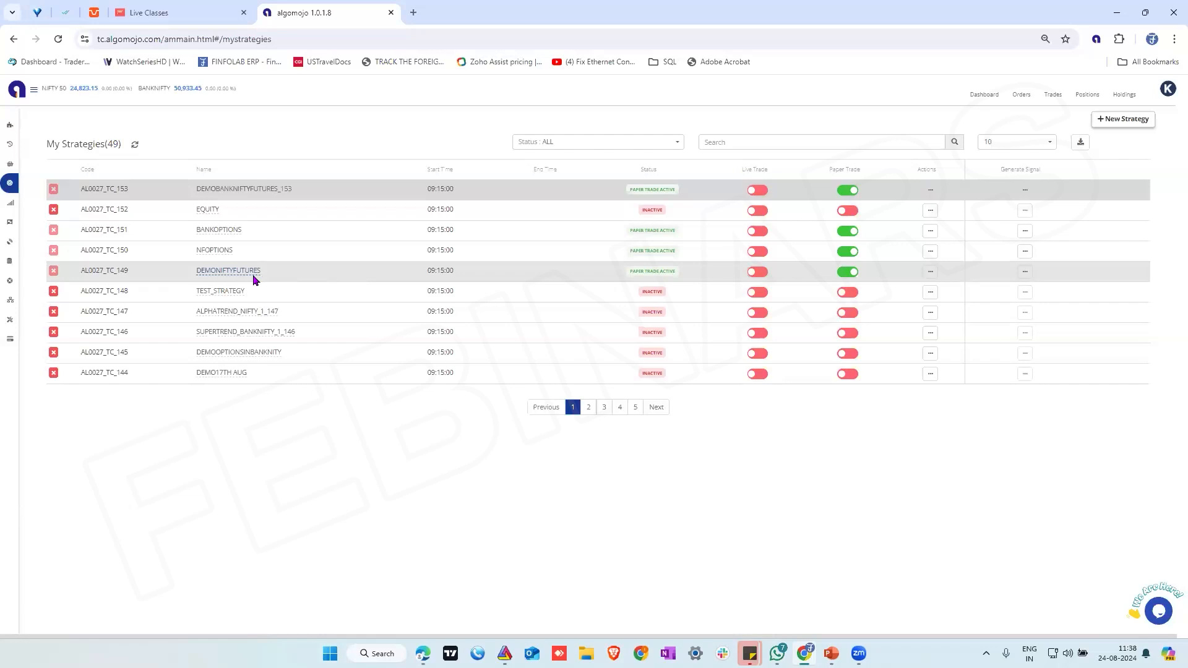
click(930, 274)
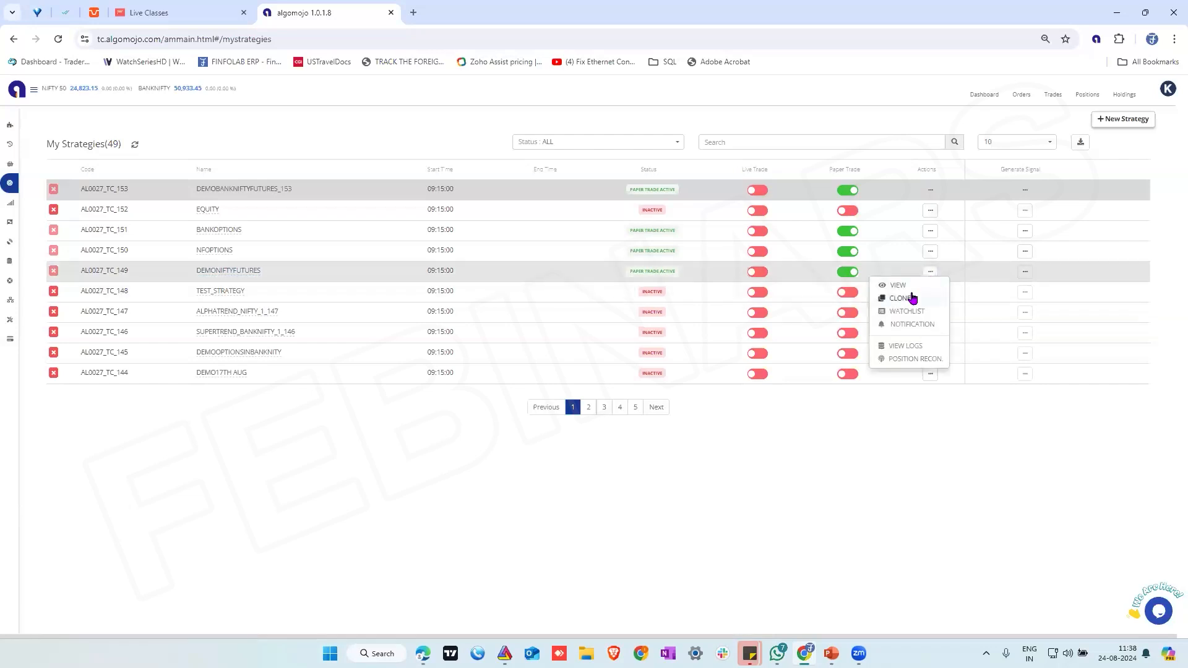
click(912, 298)
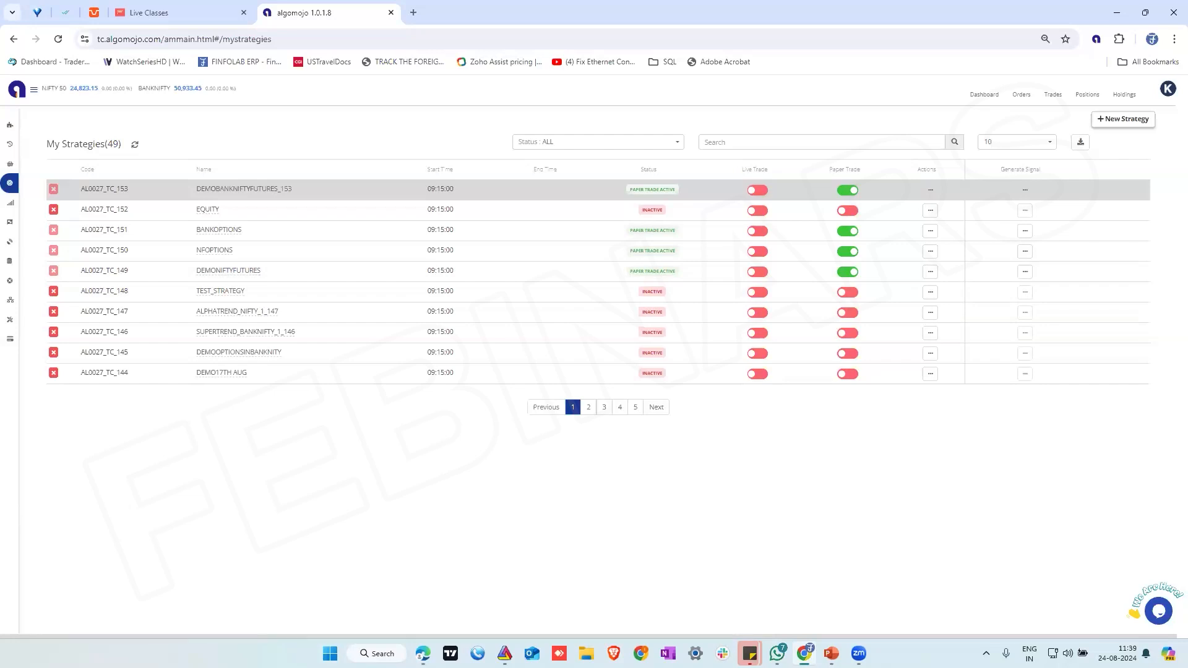
Switch to PowerPoint and start the slide show from the Algomojo Strategy Rules slide
key(alt+Tab)
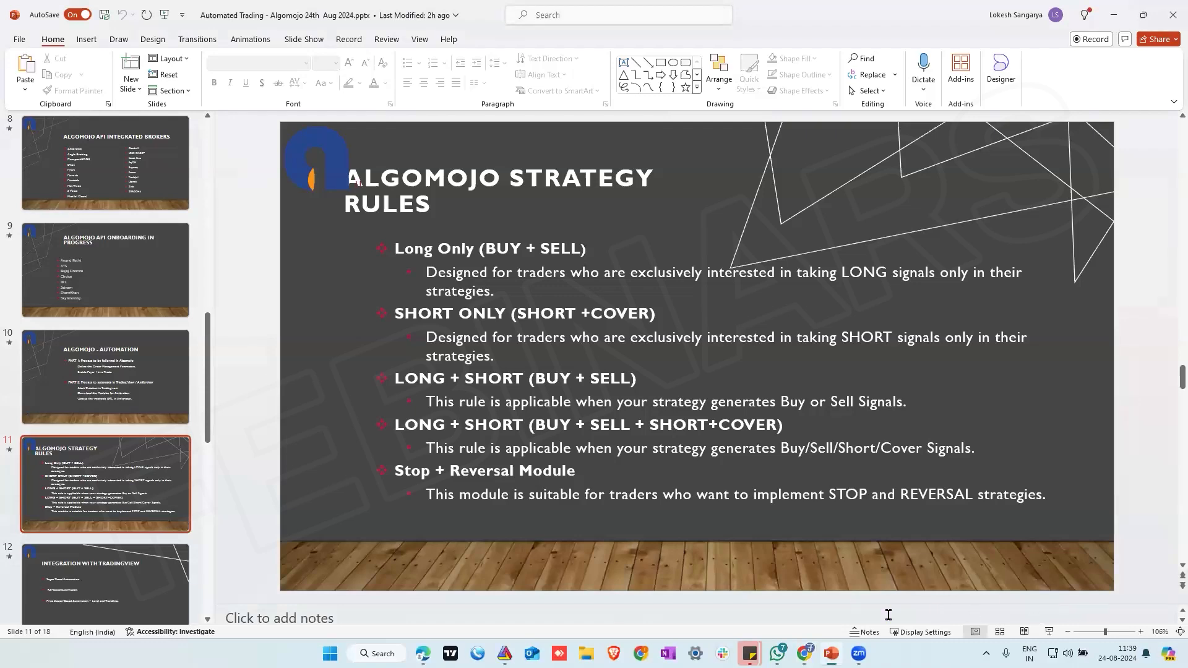
click(1048, 633)
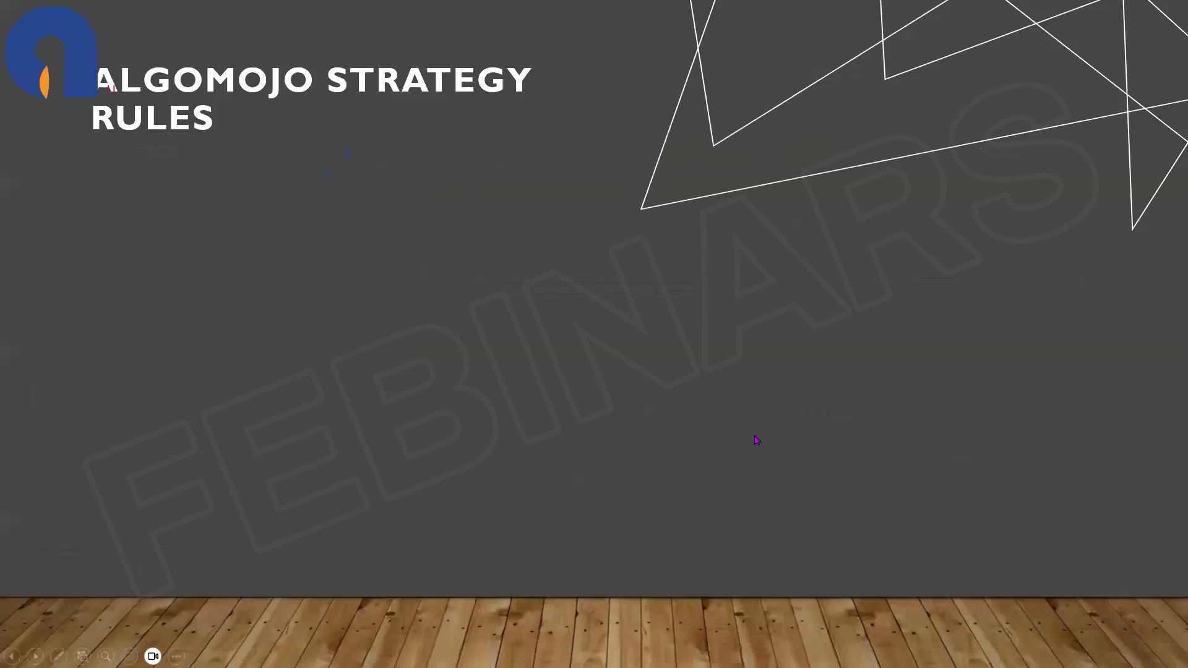
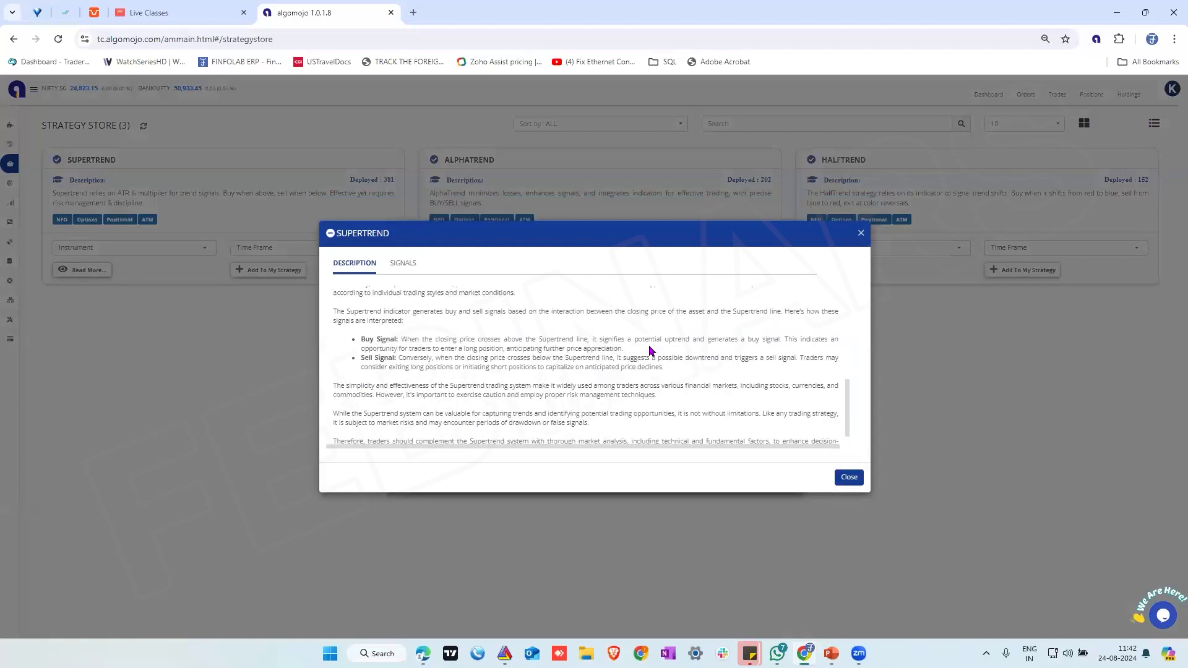
Close the SUPERTREND details, read through the ALPHATREND strategy's description, and close it
click(861, 234)
click(476, 269)
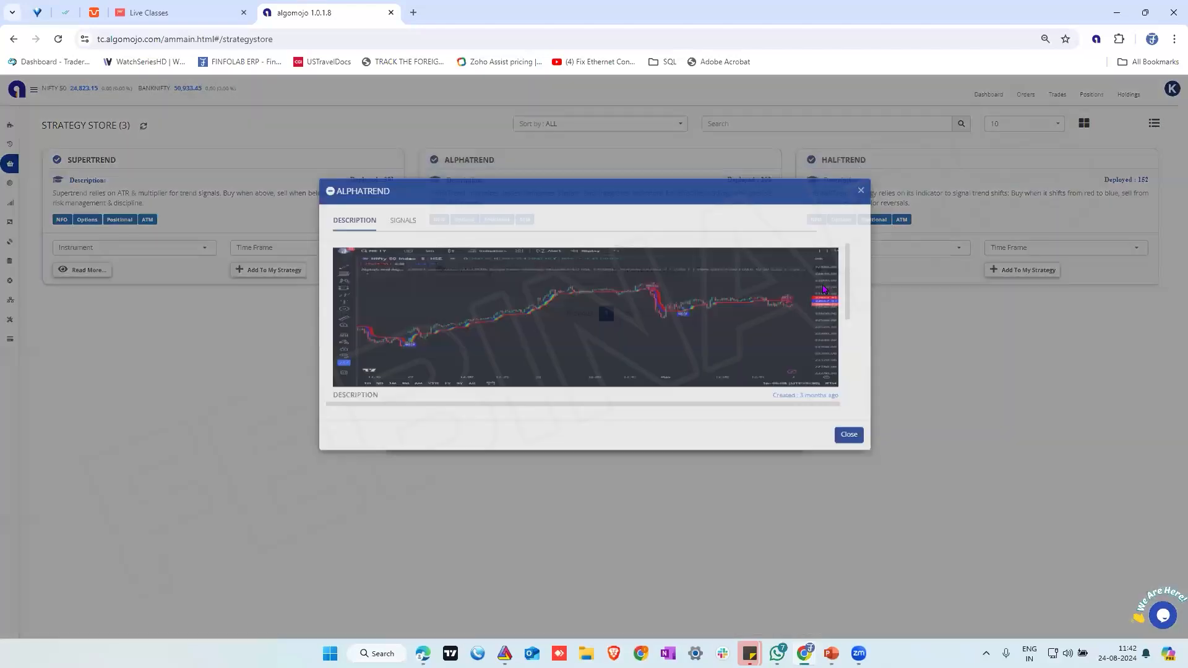
scroll(796, 364, down, 5)
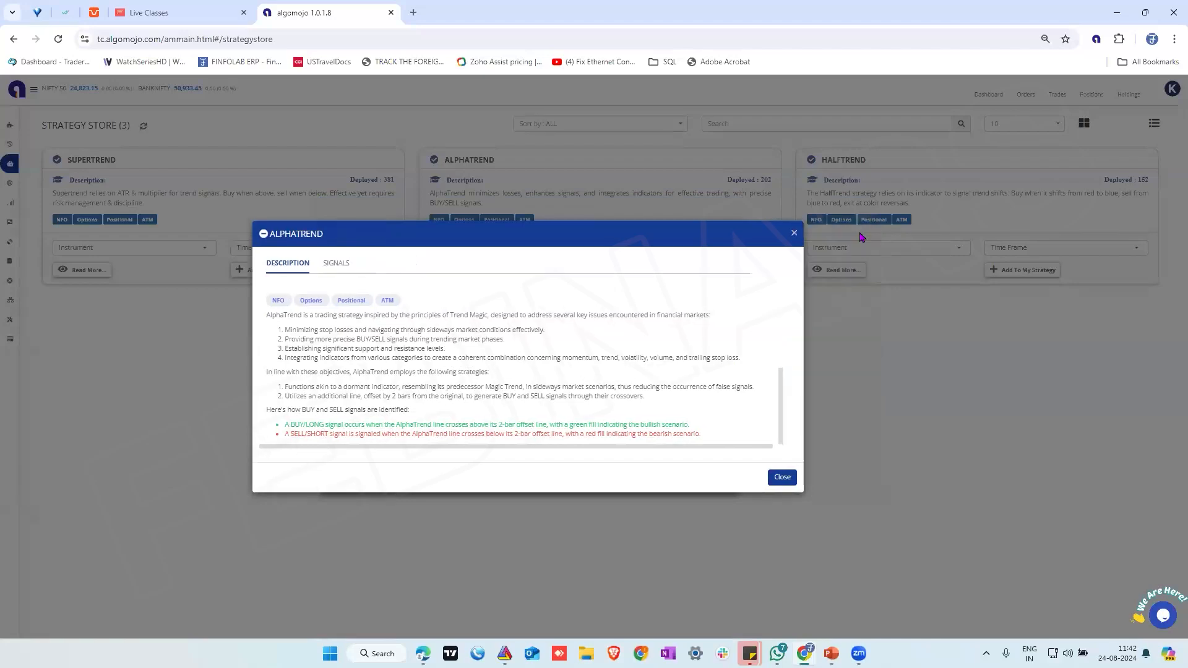
click(792, 469)
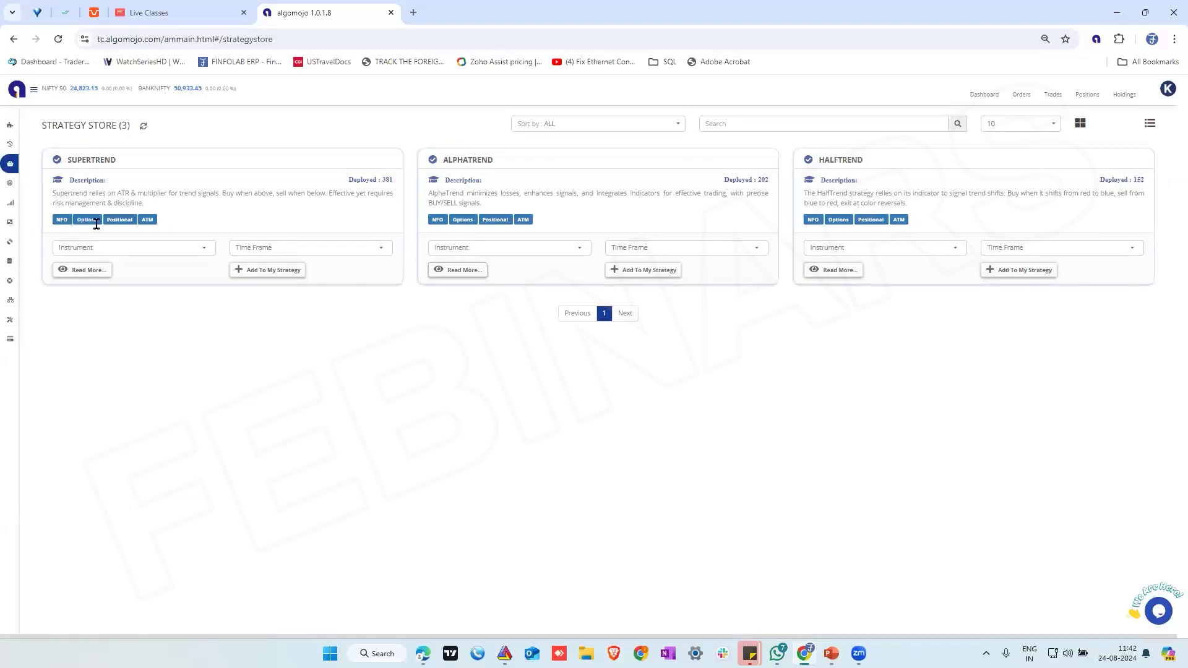
Add the SUPERTREND strategy for BANKNIFTY on a 5 Min time frame to my strategies, agreeing to the risk disclaimer
click(85, 249)
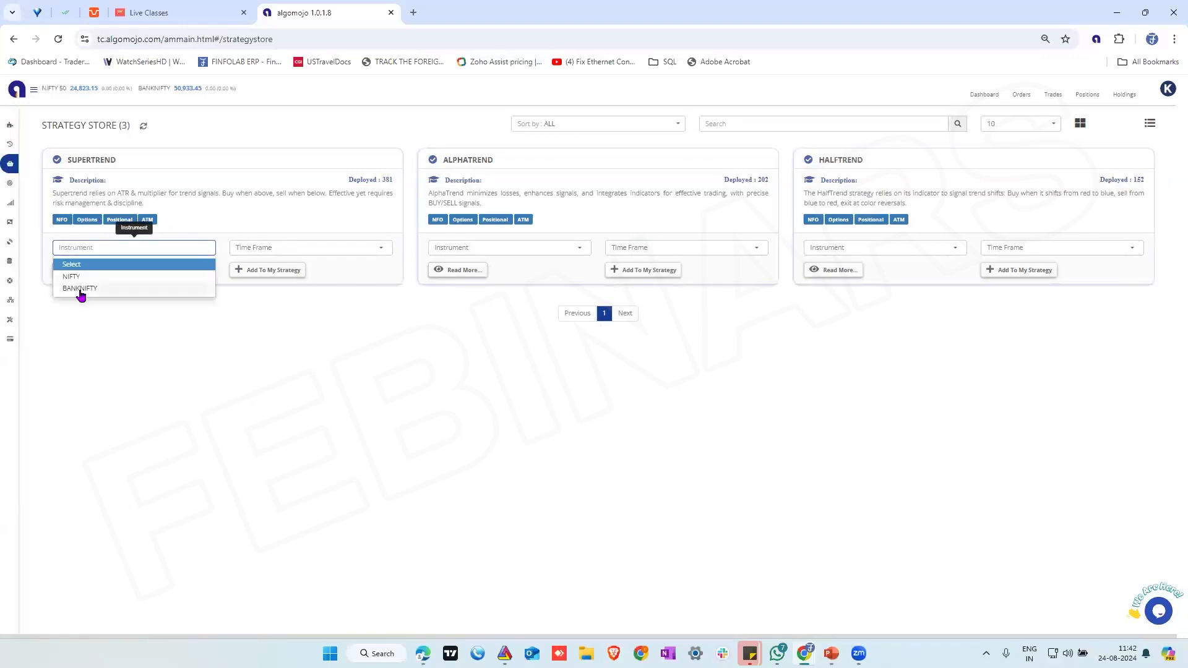
click(80, 288)
click(277, 247)
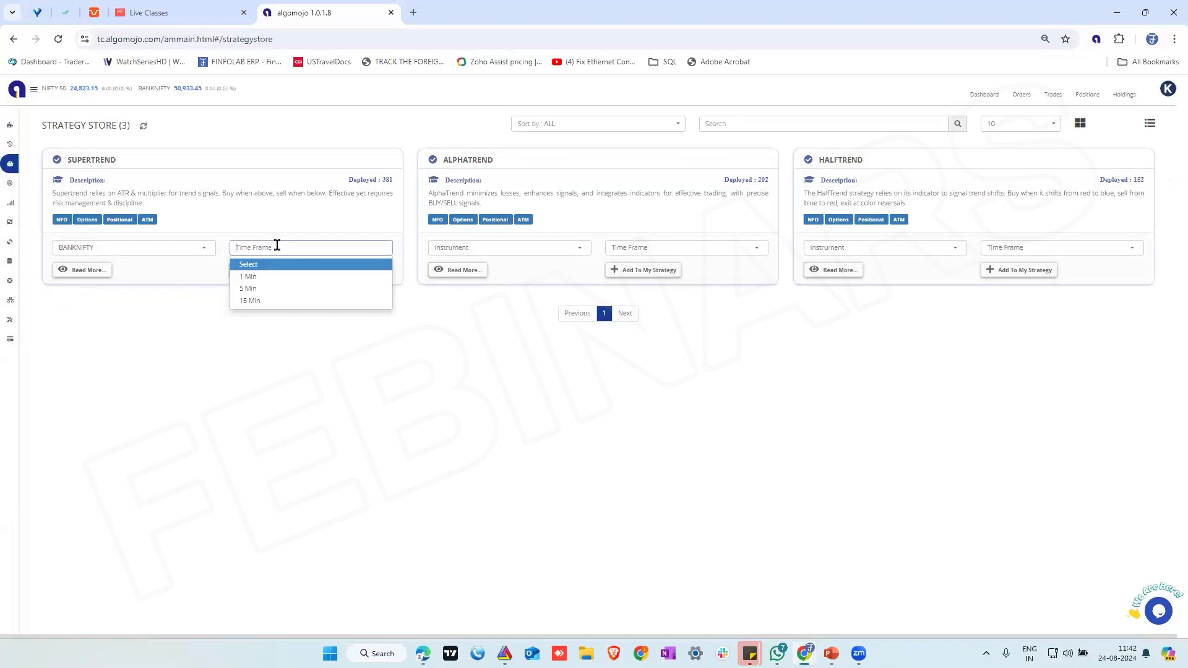
click(249, 288)
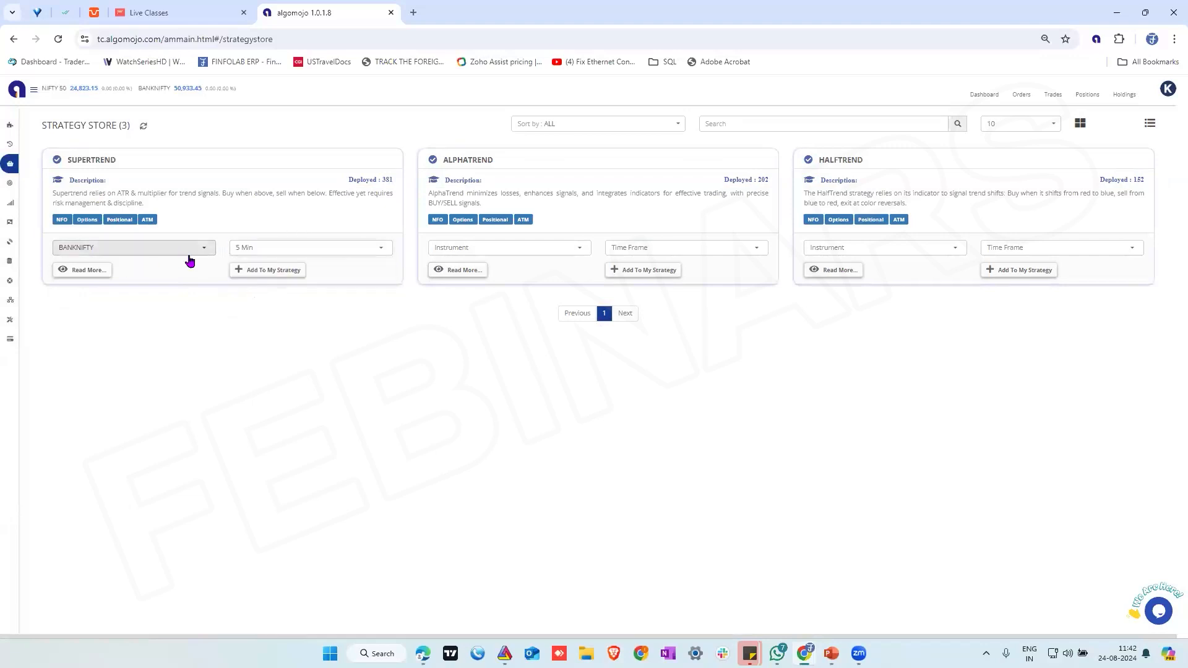
click(258, 277)
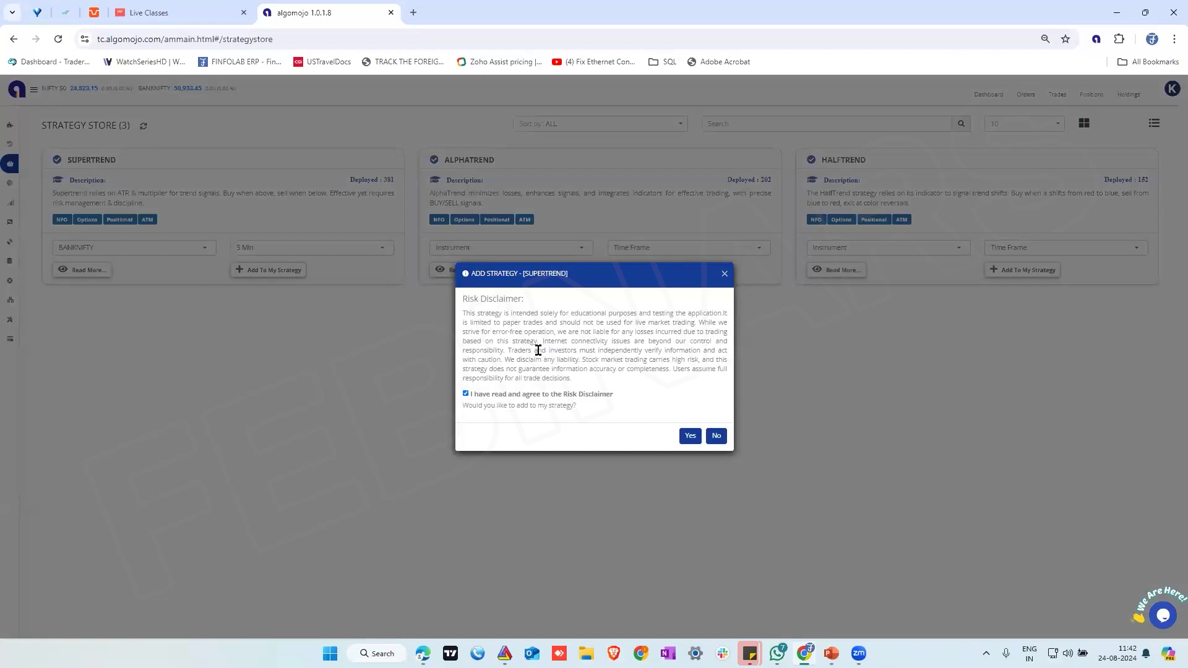
click(688, 437)
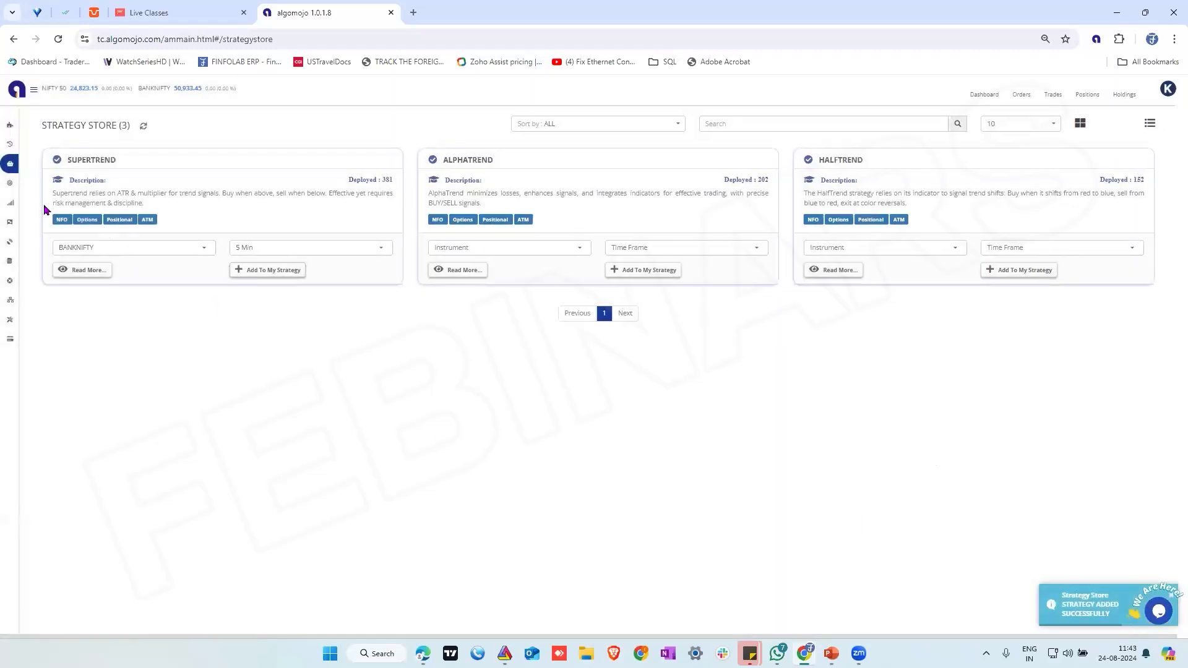
Open My Strategies and switch paper trading on and off again for SUPERTREND_BANKNIFTY_5_154, declining to close open positions
click(40, 148)
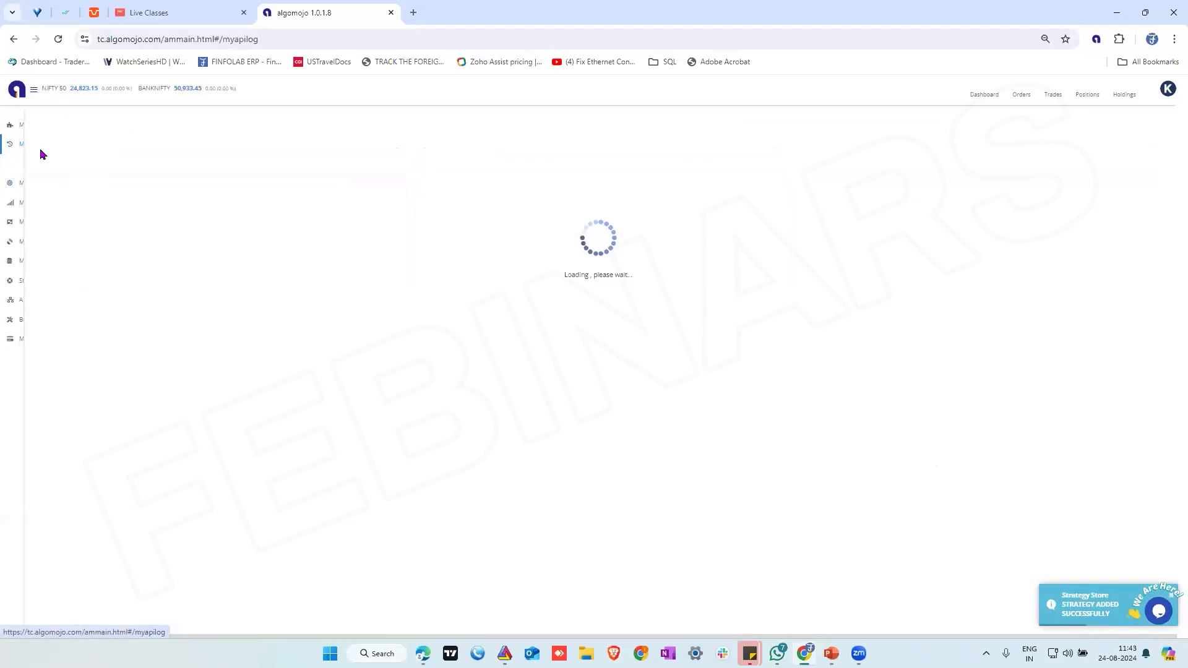
click(15, 184)
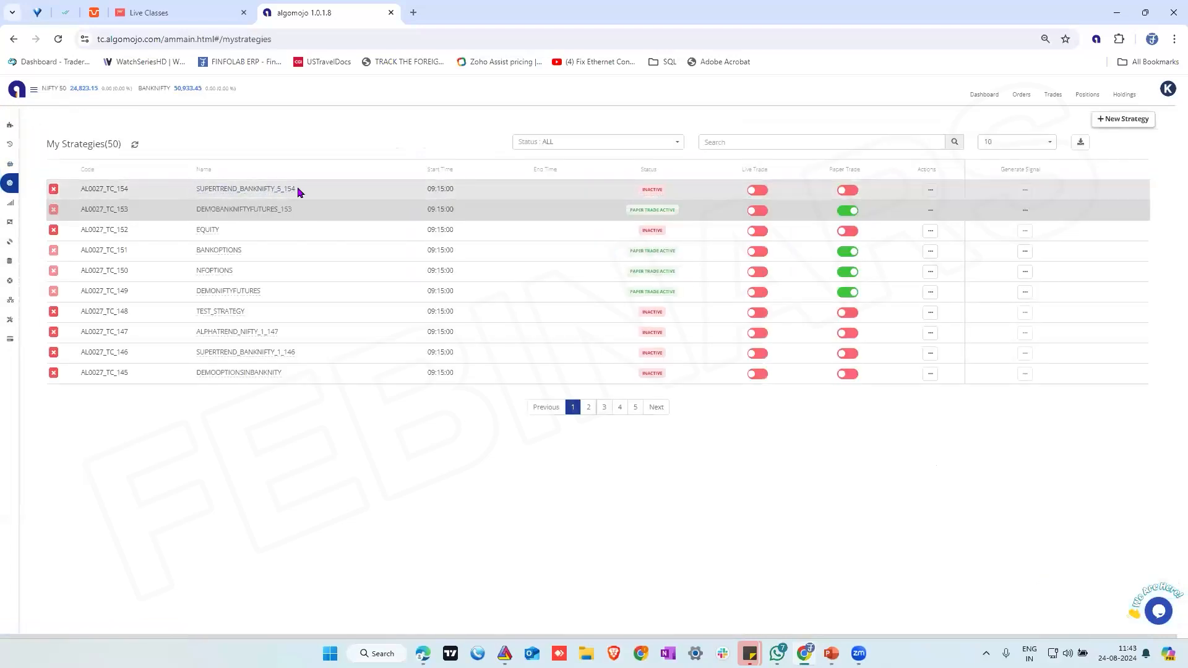
click(856, 193)
click(847, 192)
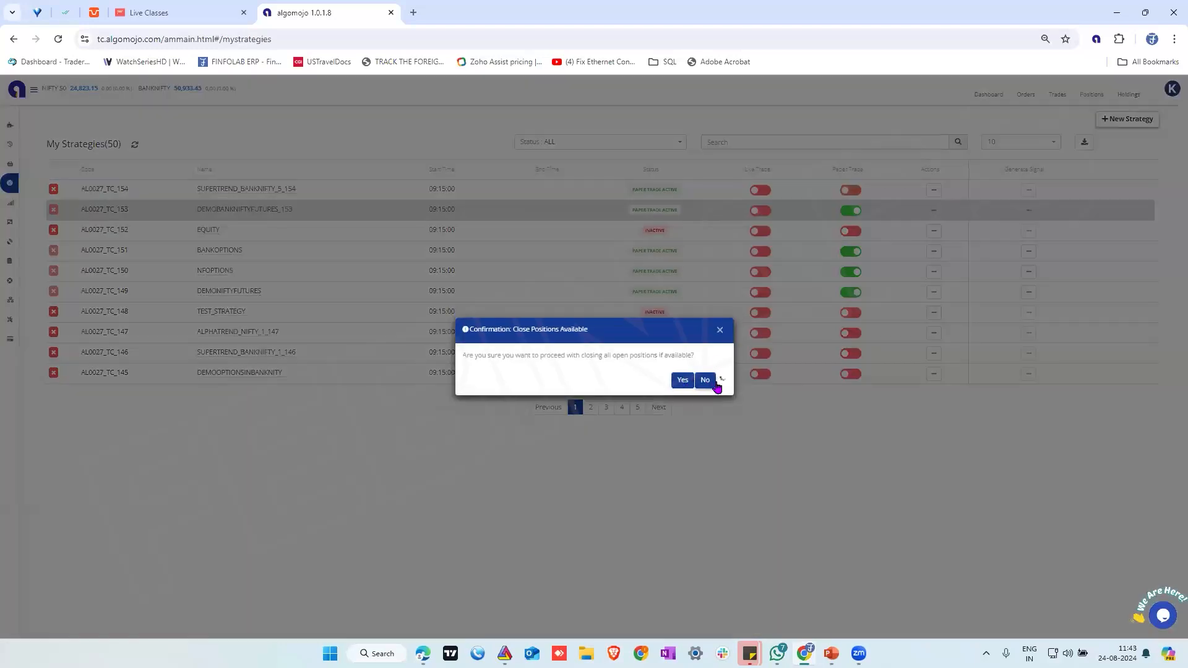
click(708, 381)
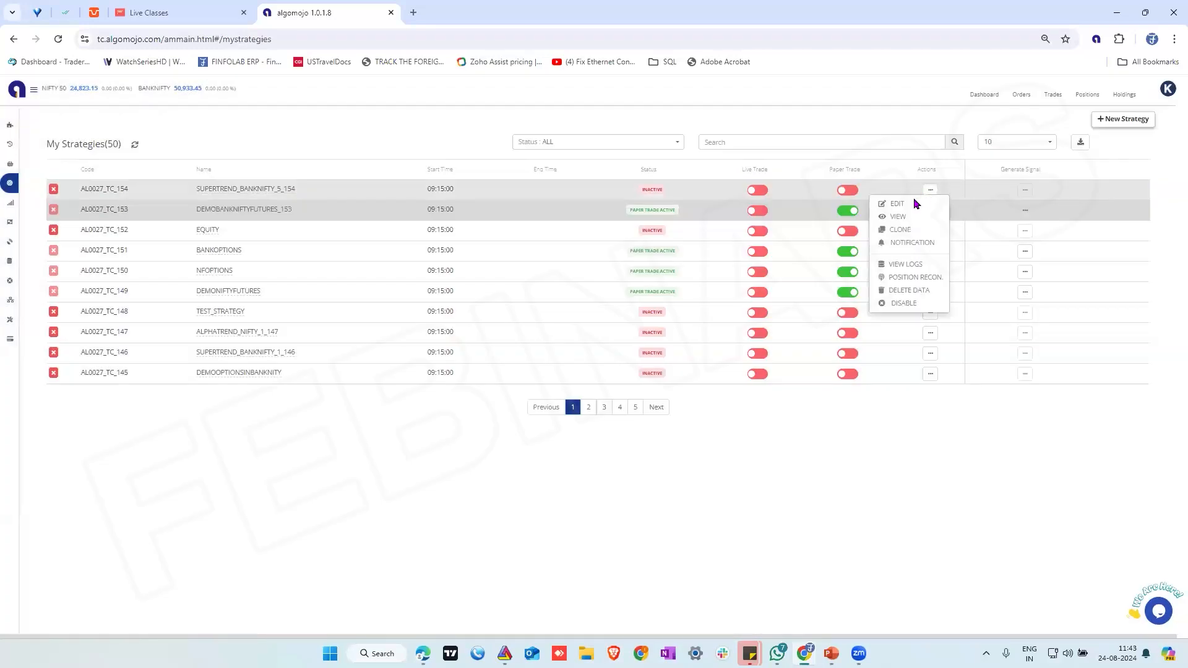
Edit SUPERTREND_BANKNIFTY_5_154, setting the strike to ITM3 and the lots to 15, and save the update
mouse_move(930, 191)
click(897, 205)
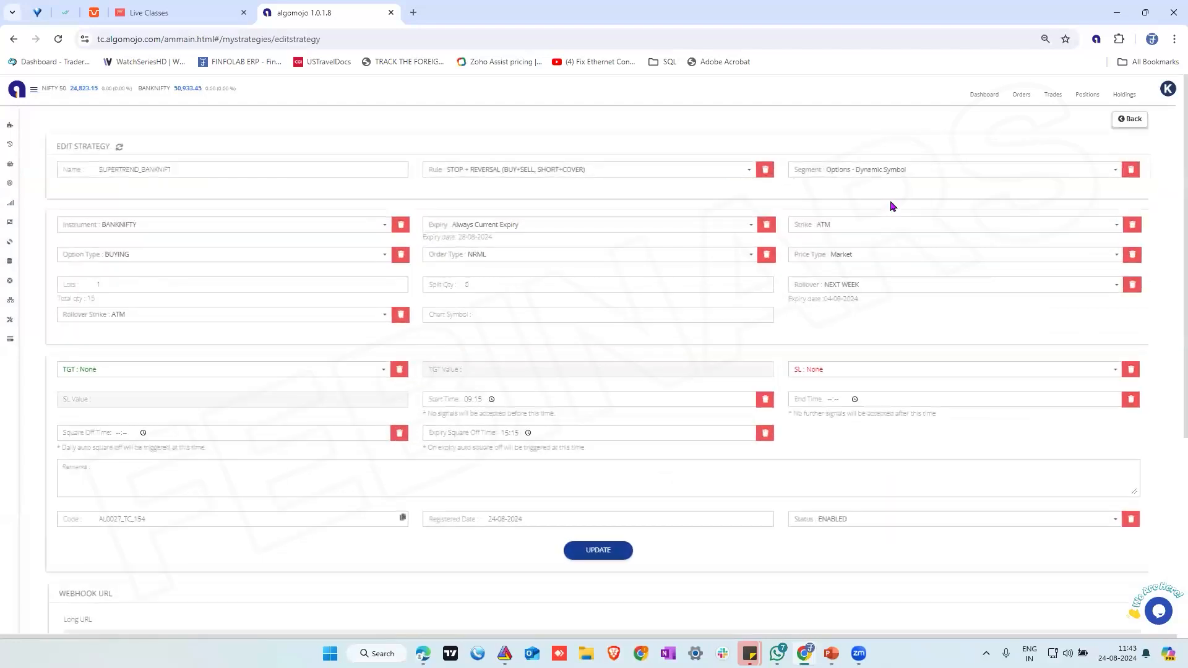
click(851, 226)
text(ITM3)
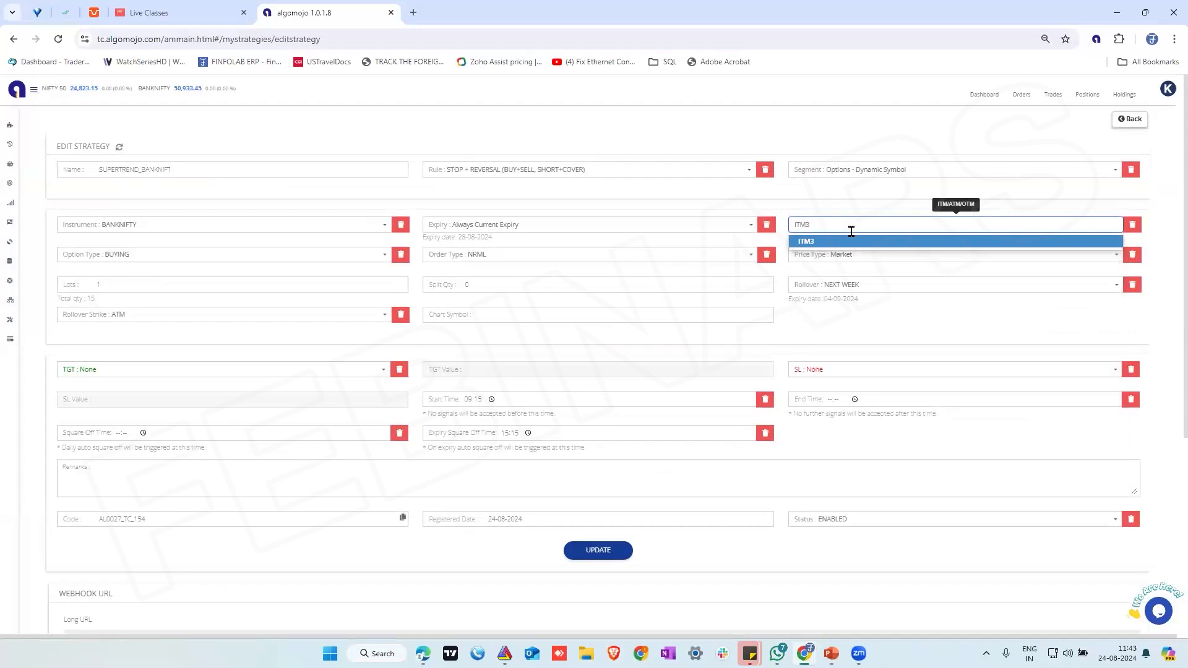
click(817, 242)
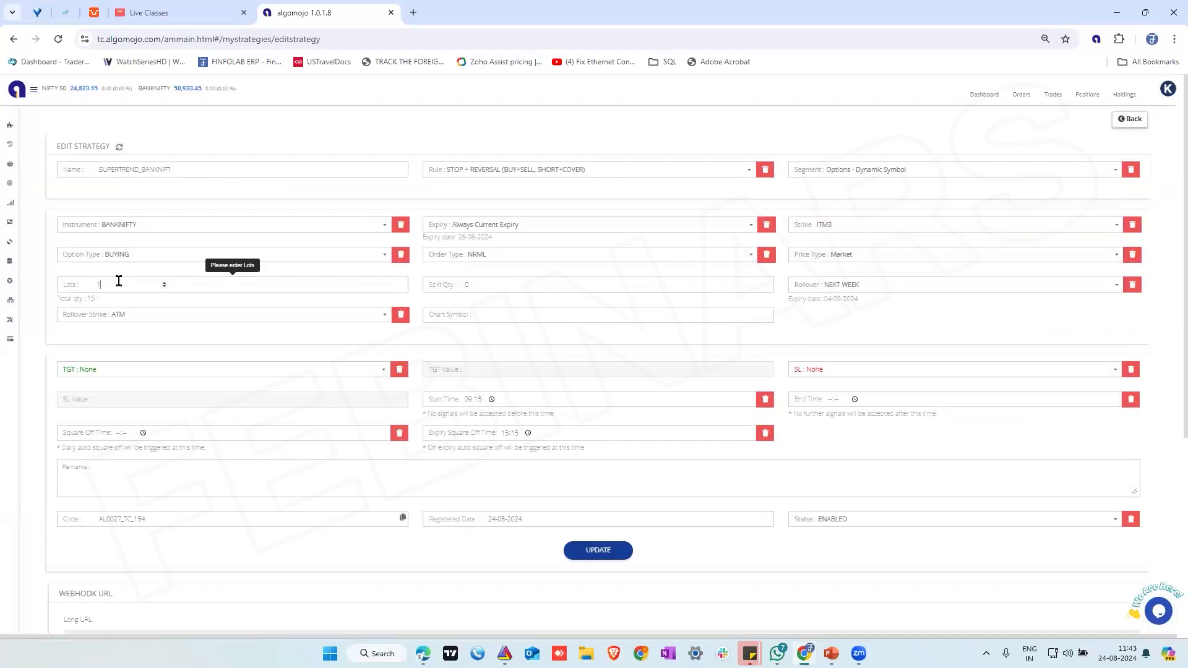
click(600, 555)
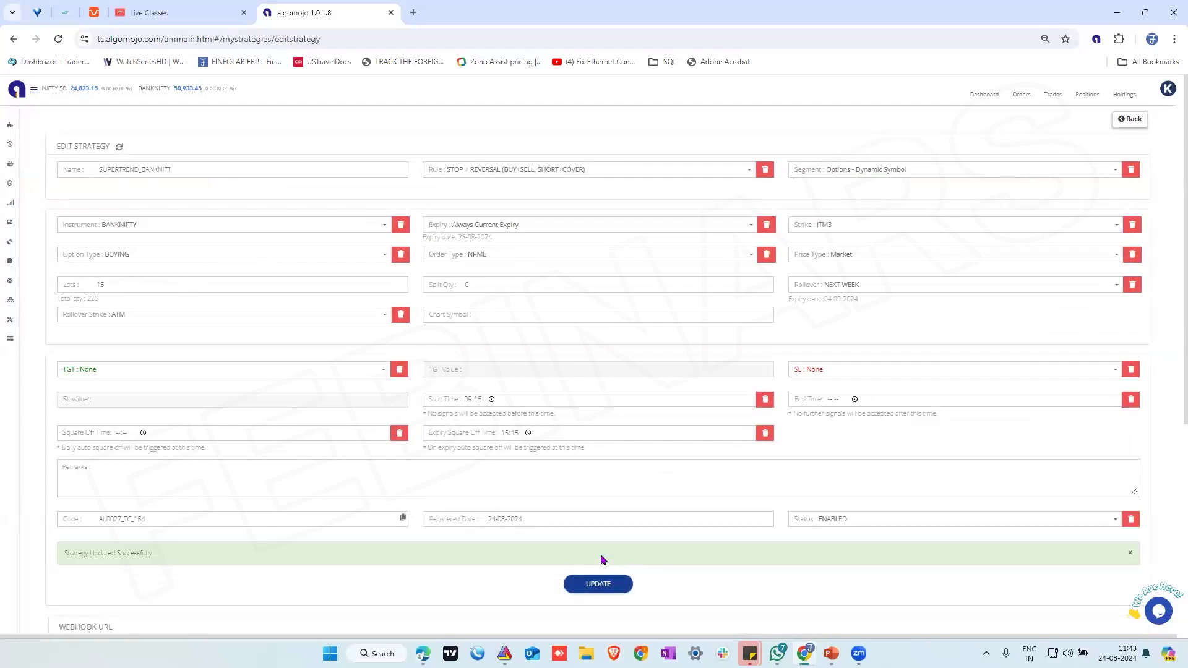
Return to the strategies list and turn on paper trading for SUPERTREND_BANKNIFTY_5_154
click(1132, 122)
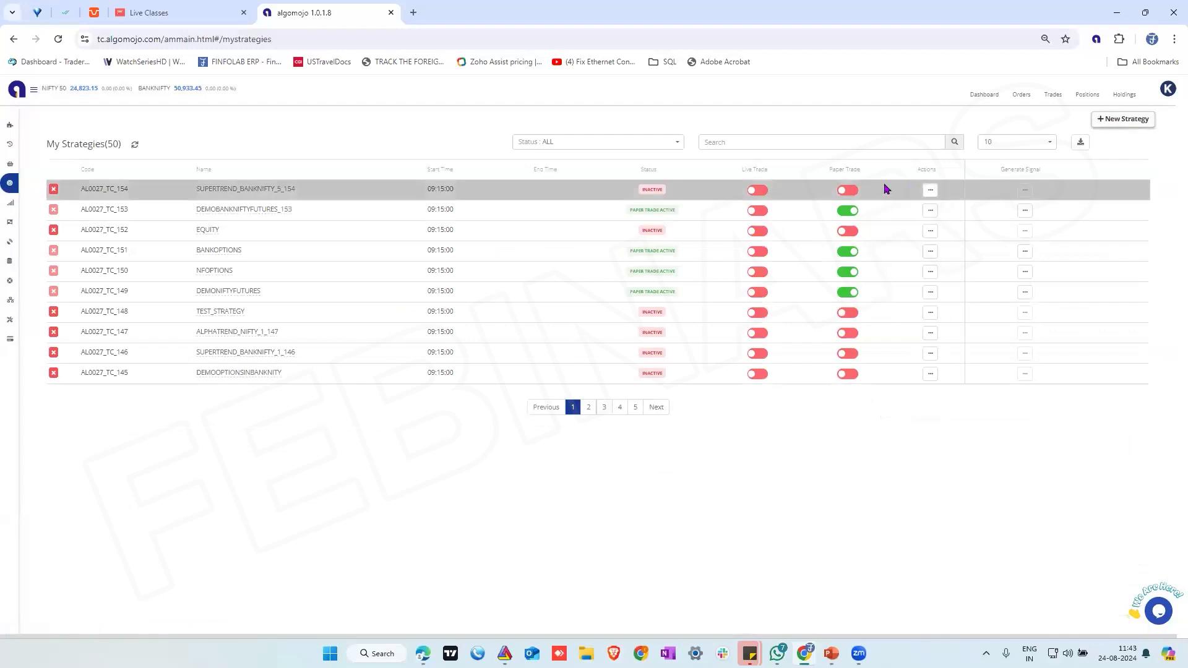
click(849, 191)
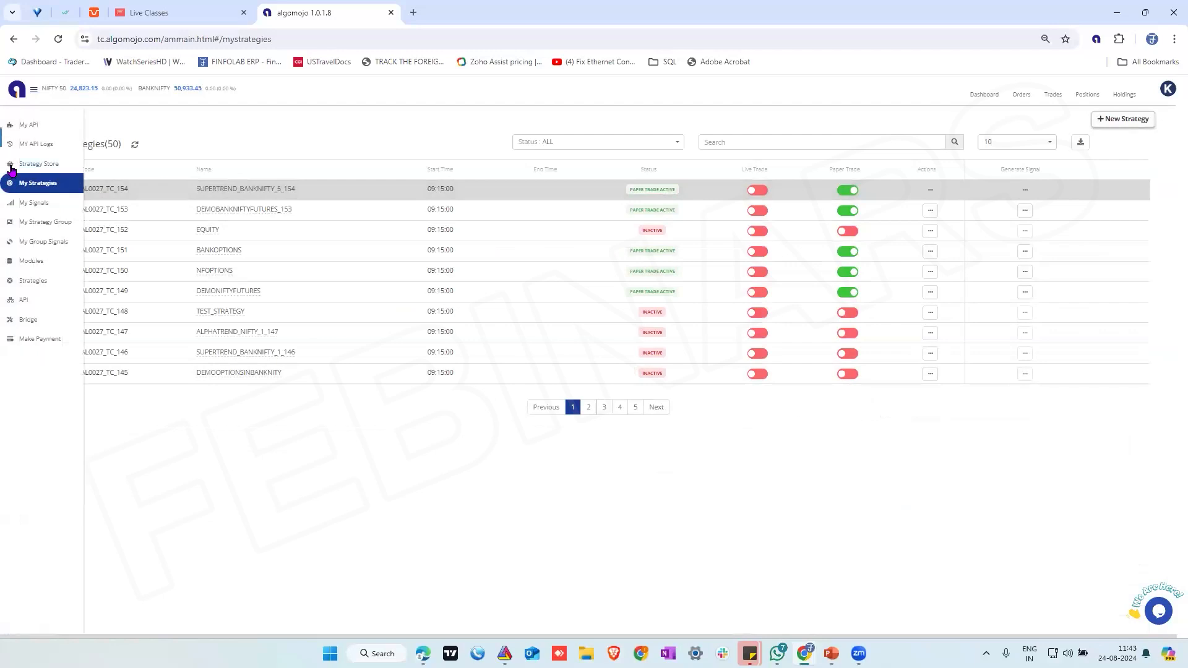
Revisit the Strategy Store's available strategies and return to the My Strategies list
click(25, 166)
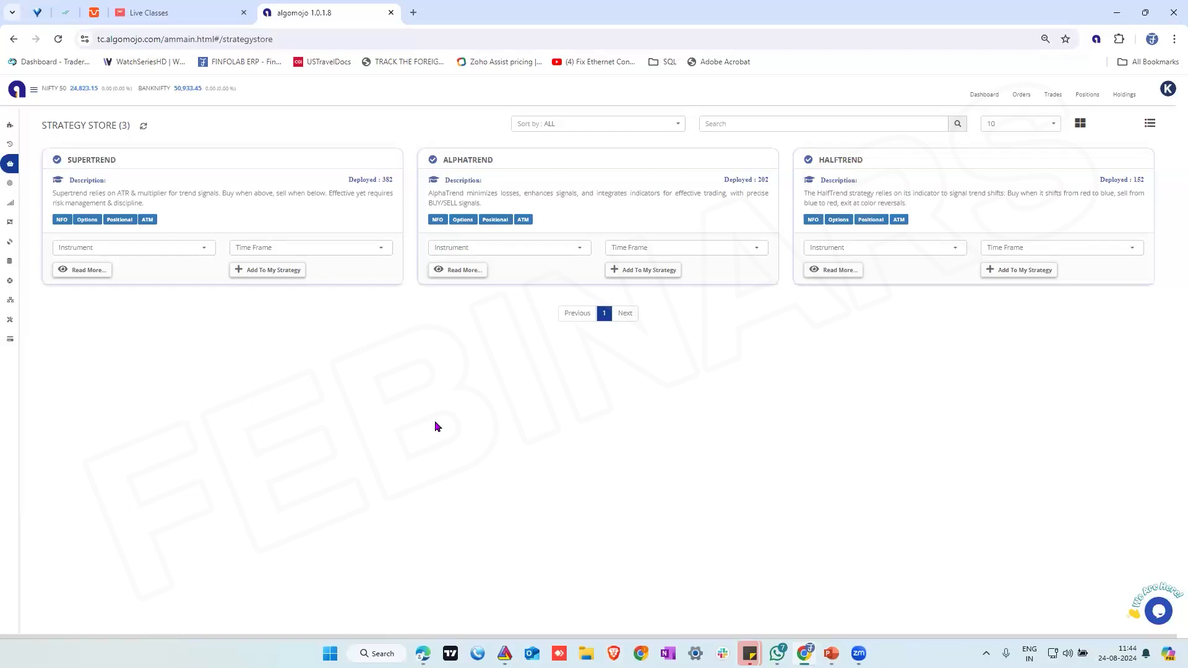
mouse_move(7, 216)
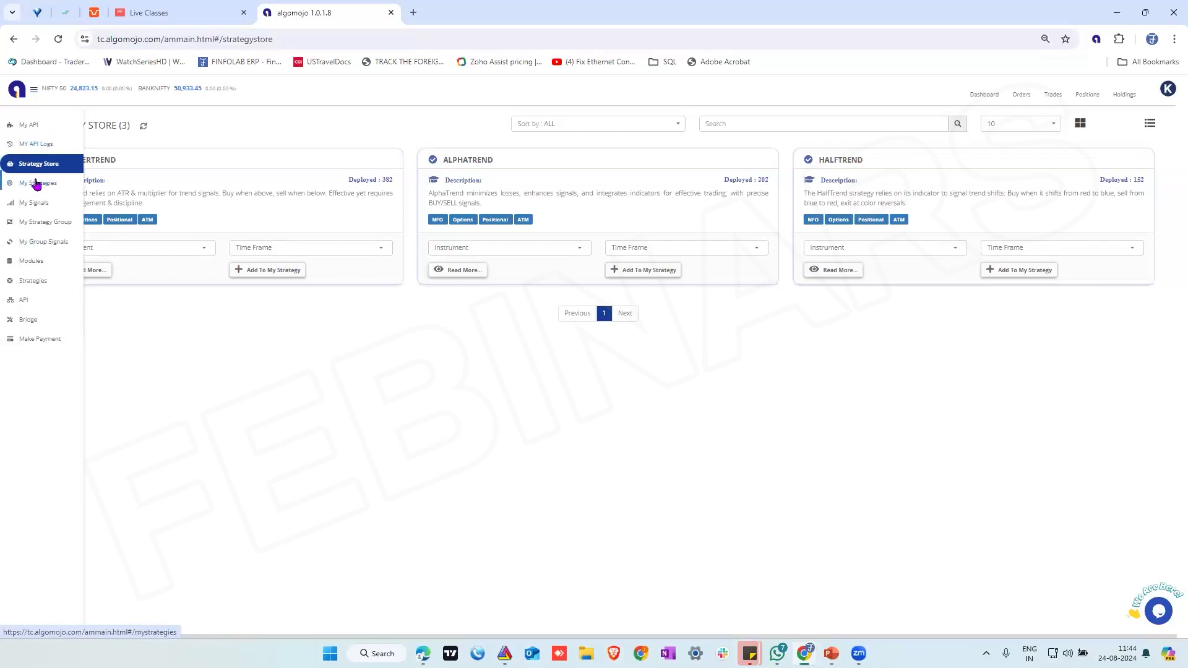
click(37, 182)
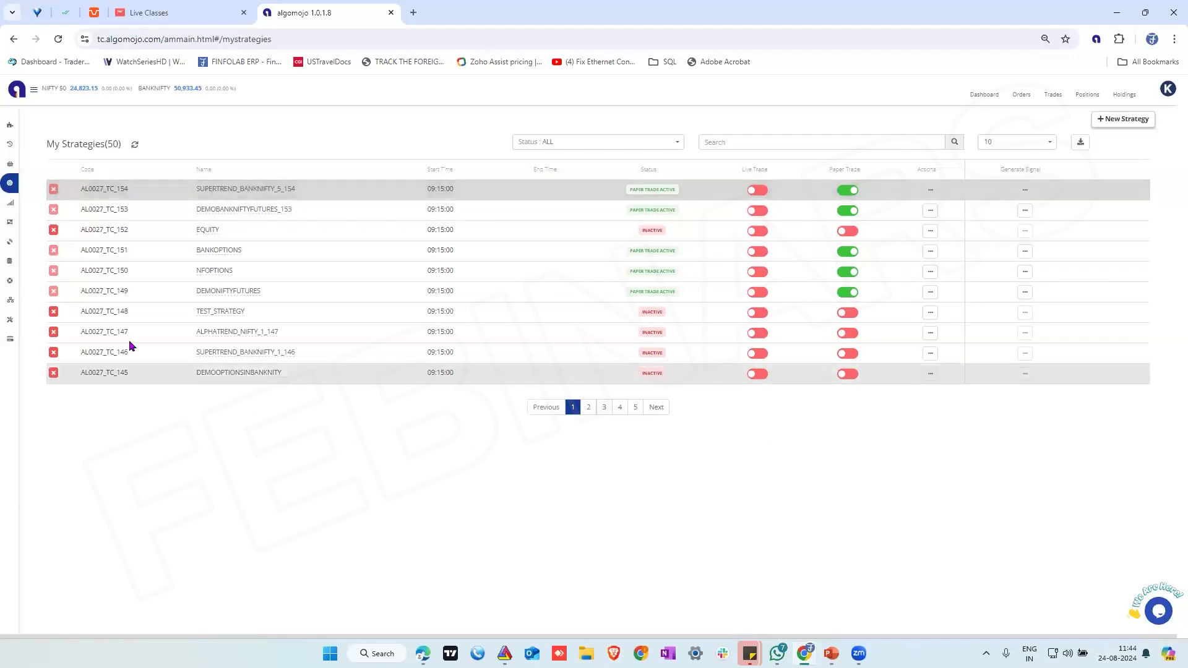
Review the signals received by the paper-traded strategies and open their positions
mouse_move(25, 228)
click(30, 202)
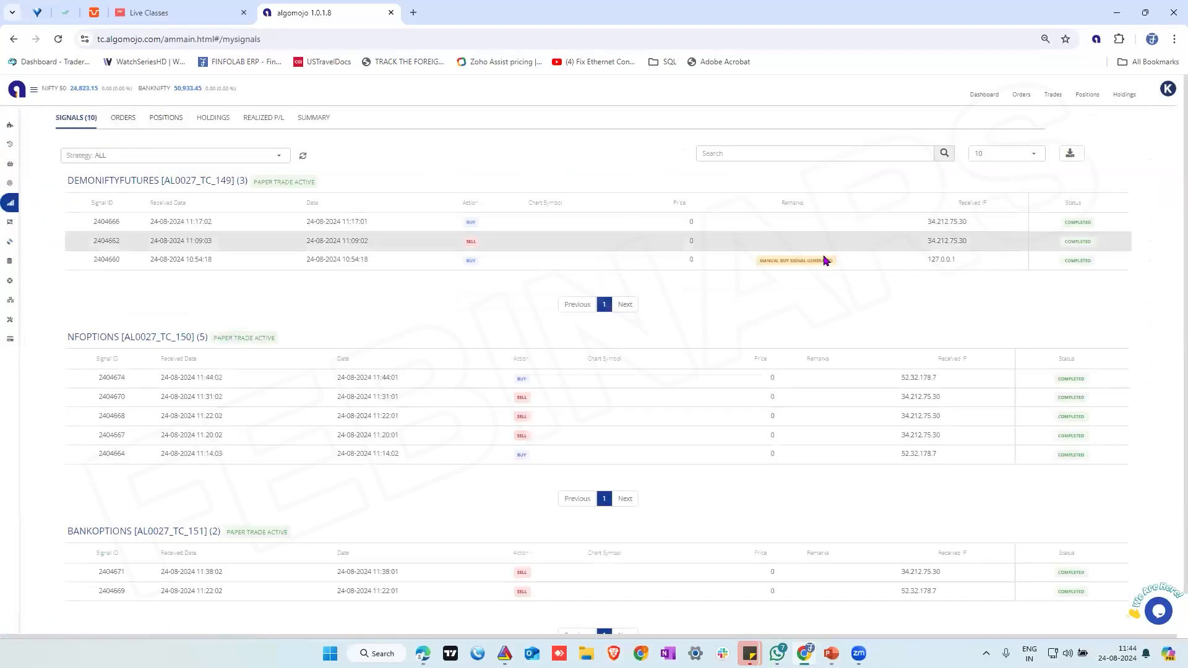
click(167, 119)
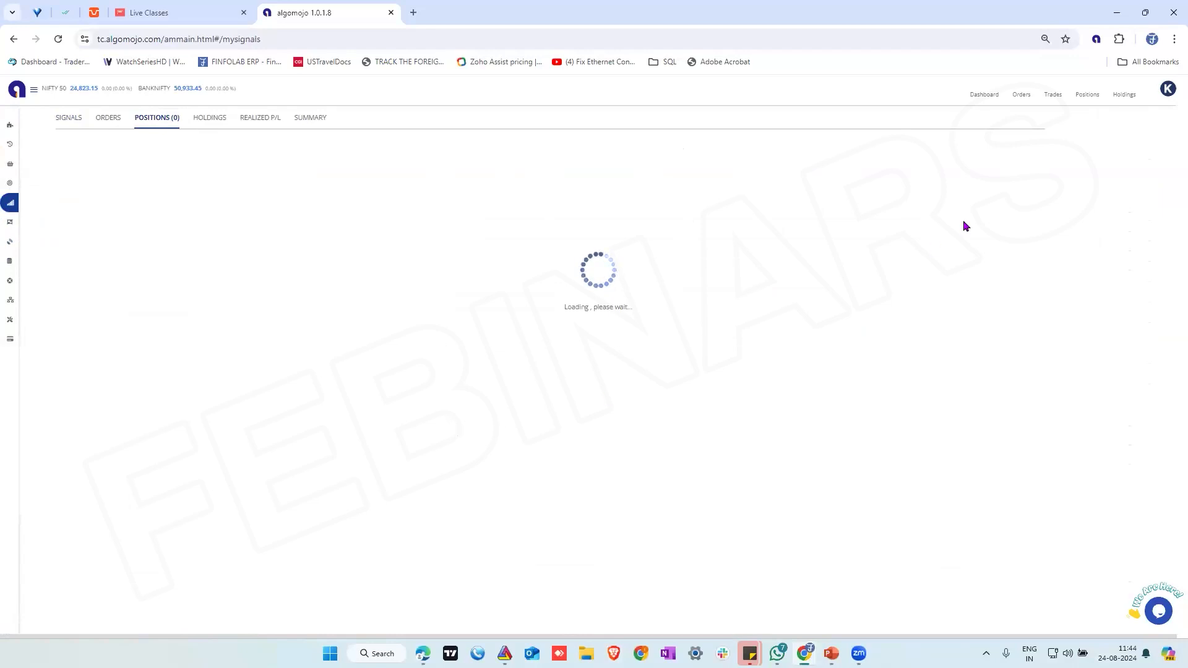
Check the account's position book, dashboard and order book, and return to the strategy signals
click(1086, 96)
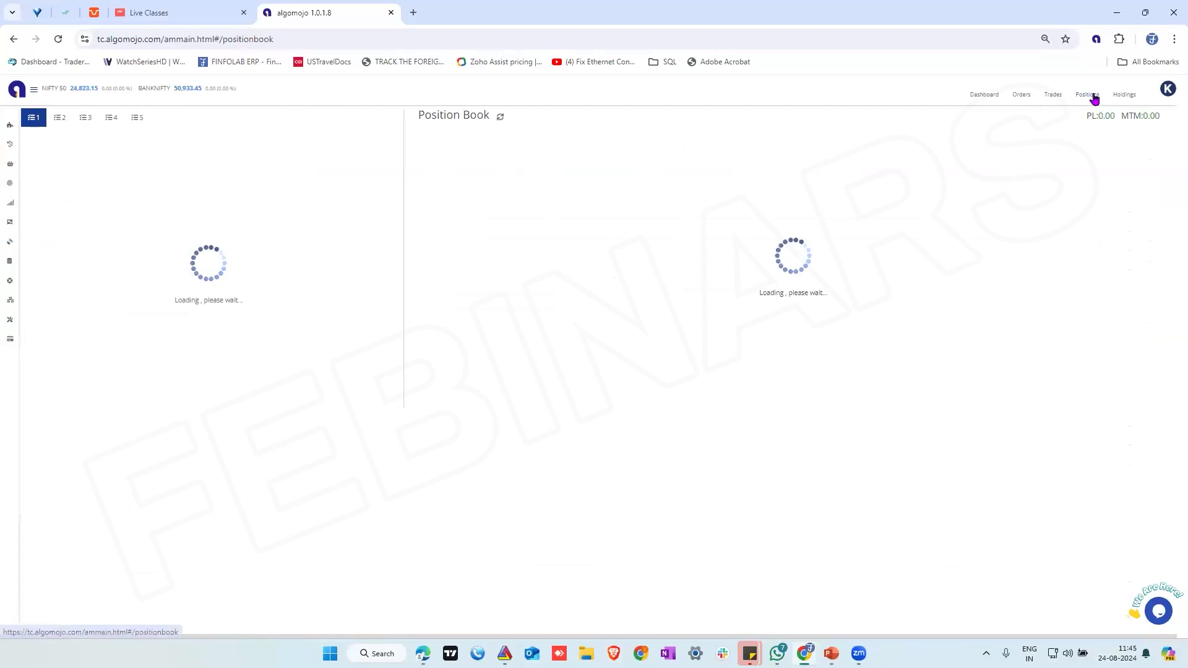
click(985, 96)
click(1024, 96)
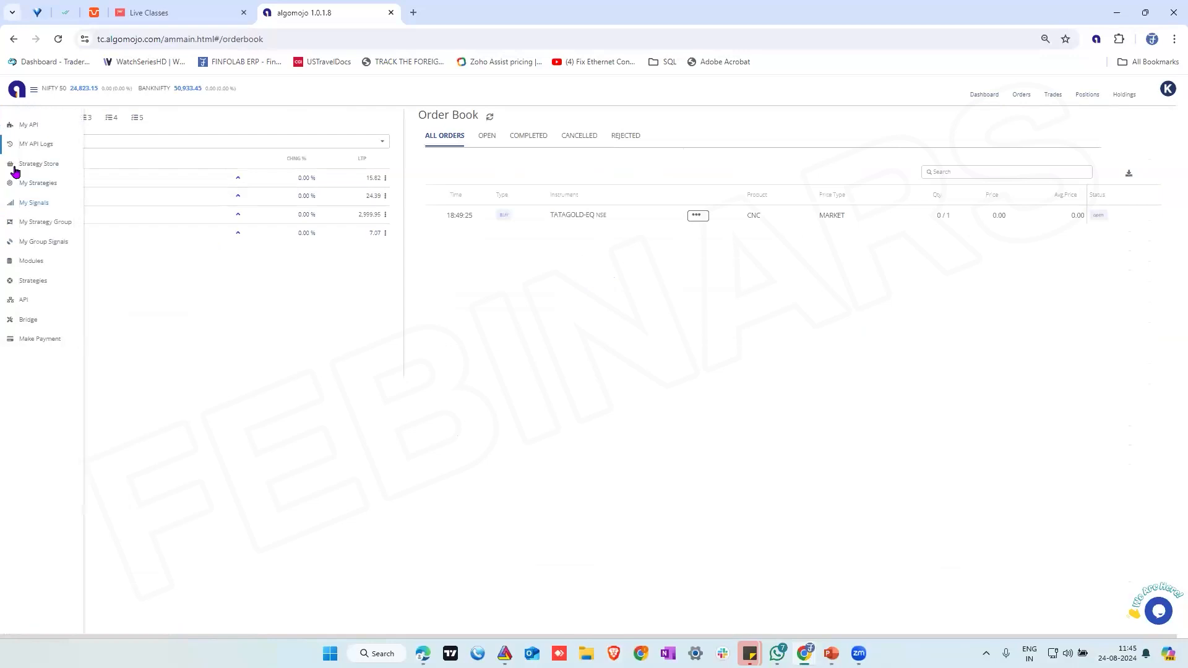
click(33, 202)
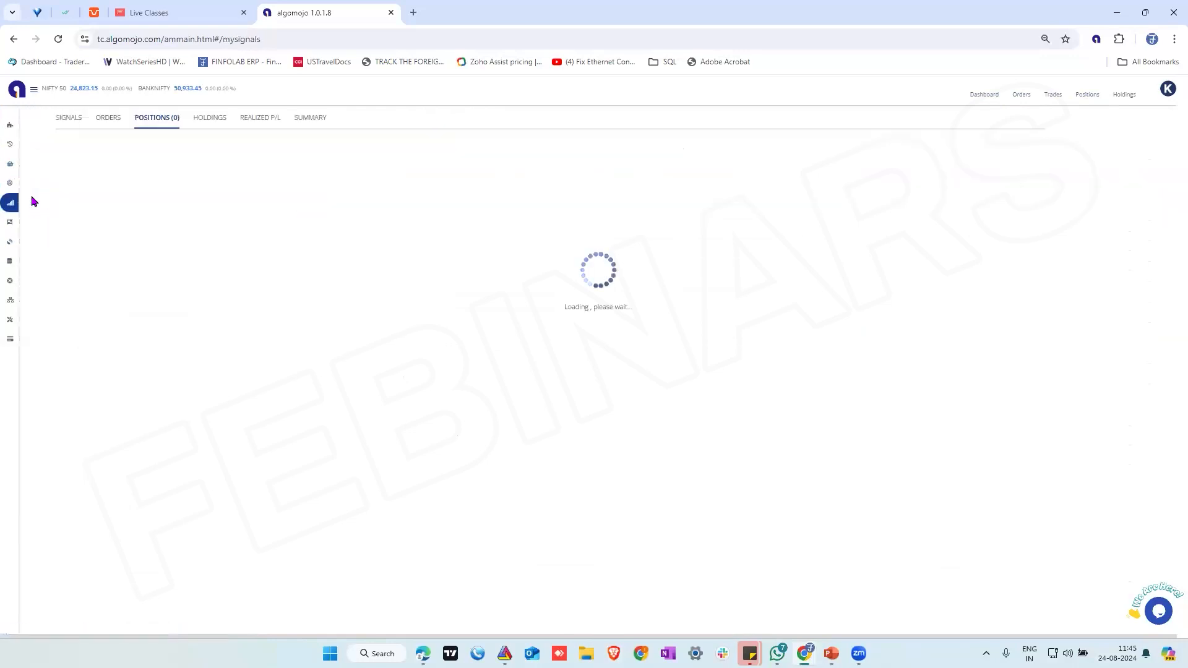
click(68, 126)
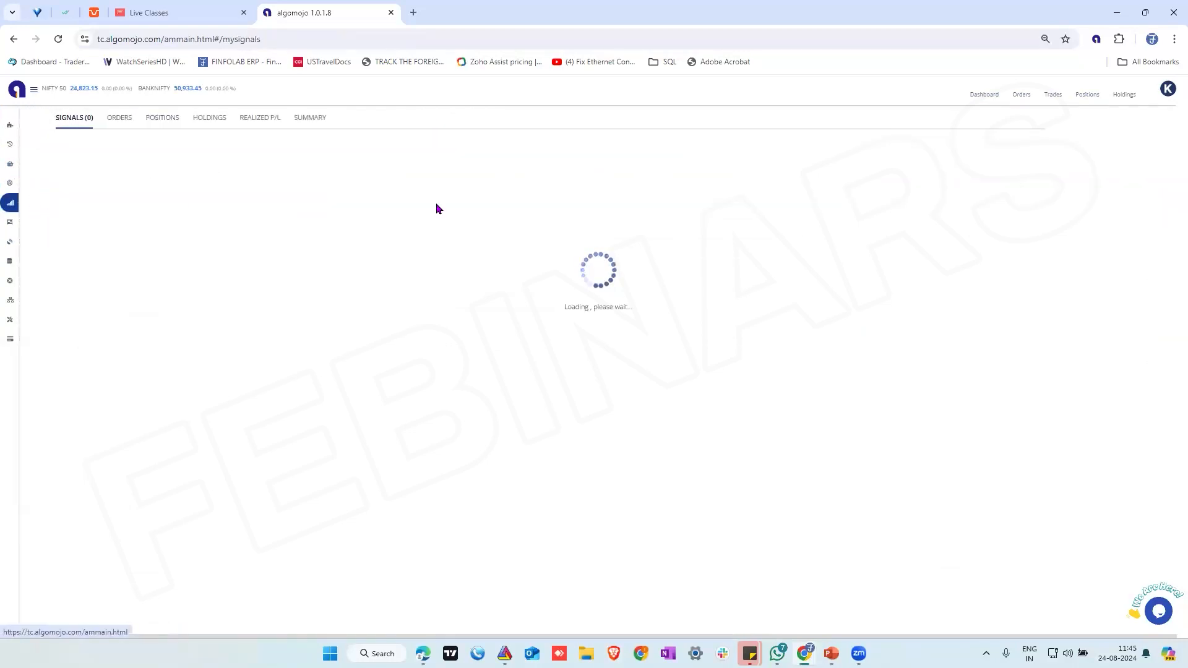